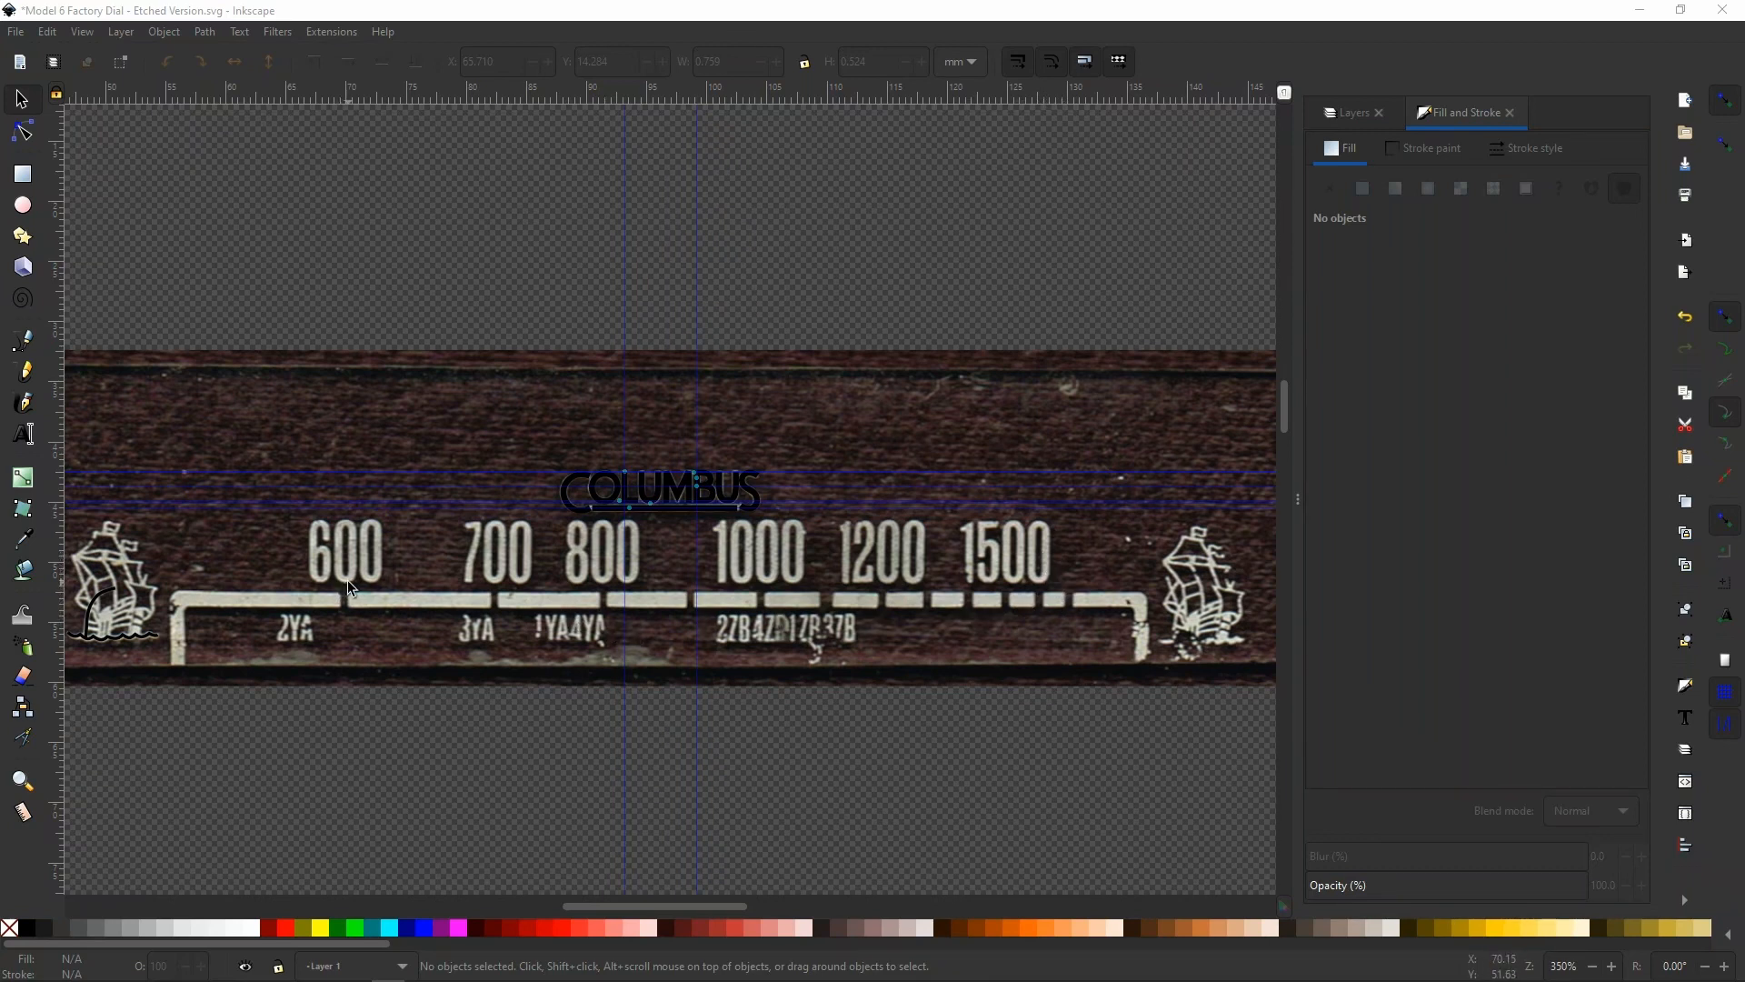
Draw an open practice Bezier path over the 600 numeral, about 10.8 mm wide, mixing curved and straight segments
scroll(306, 554, up, 6)
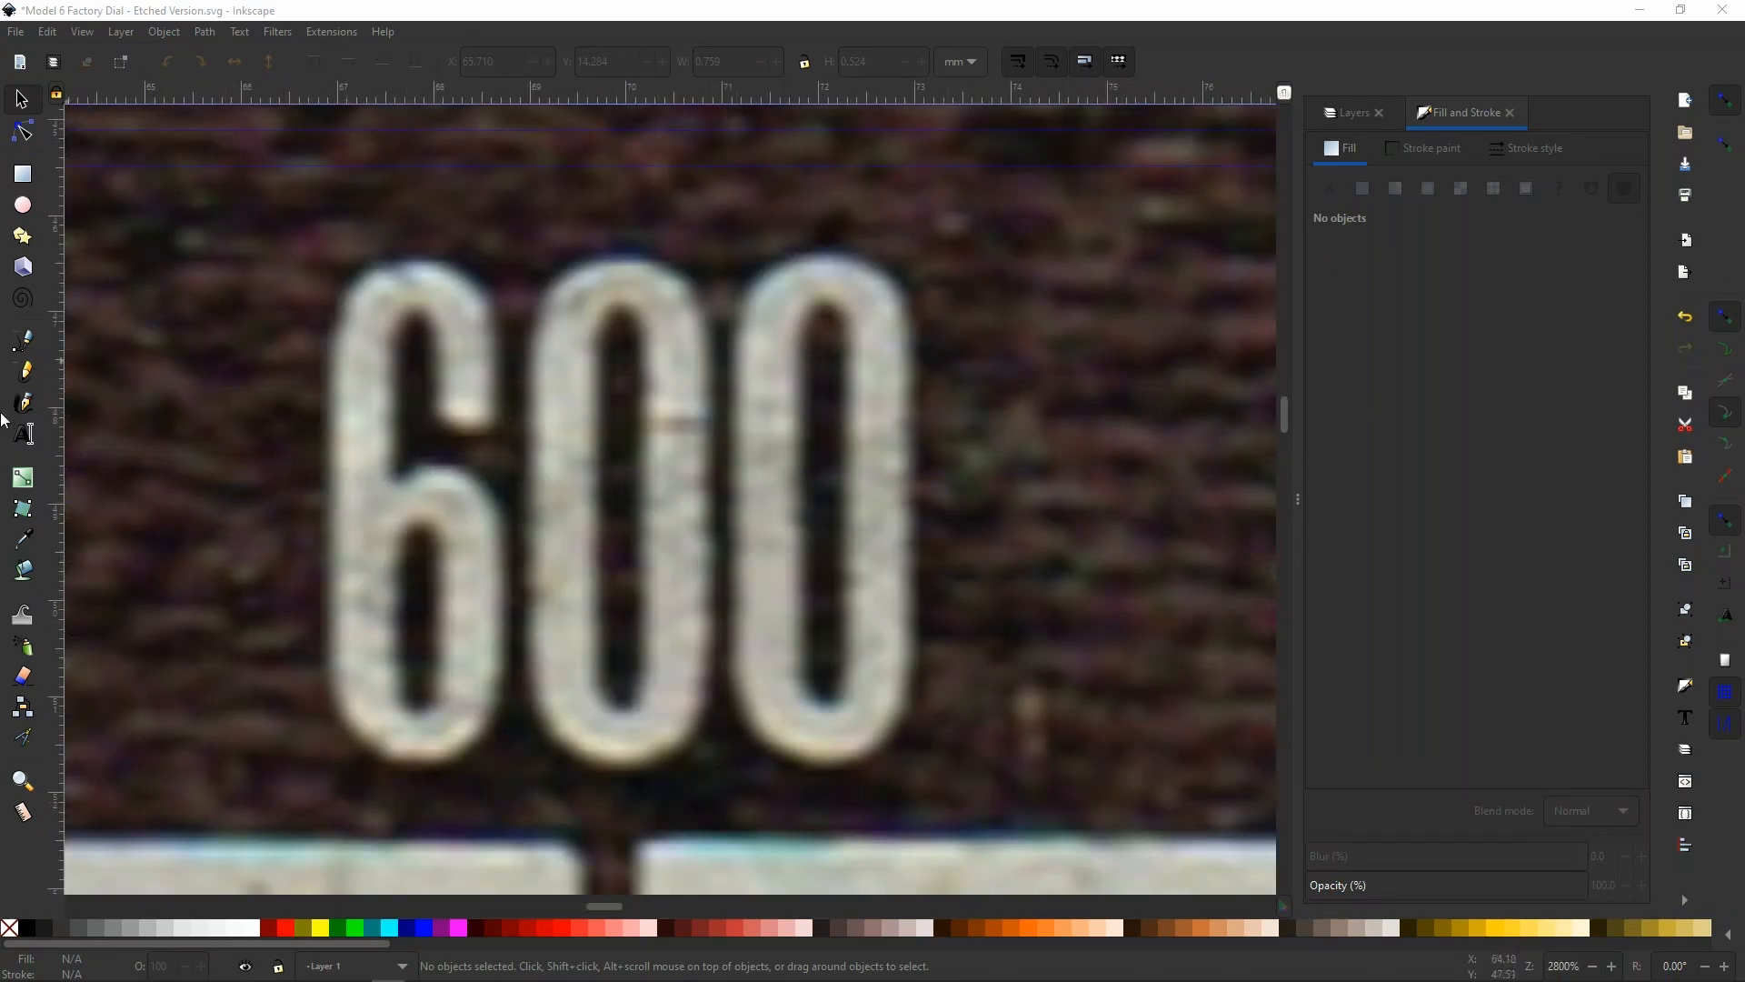
click(26, 343)
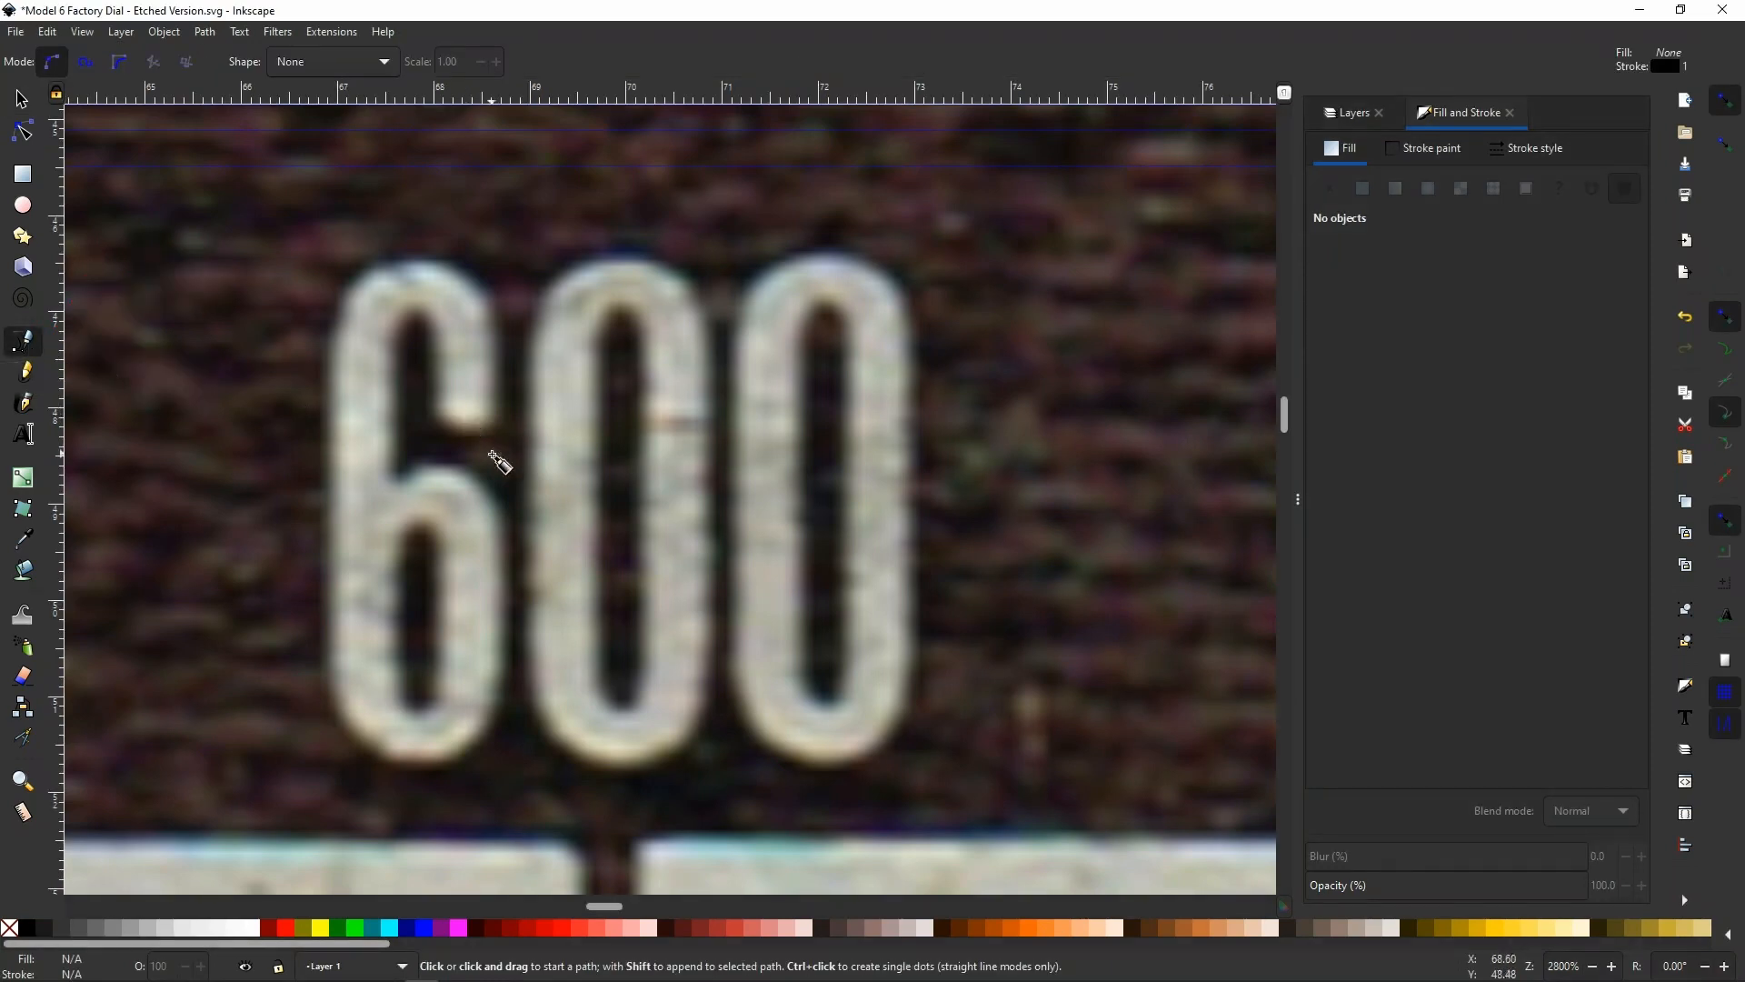
scroll(685, 455, down, 2)
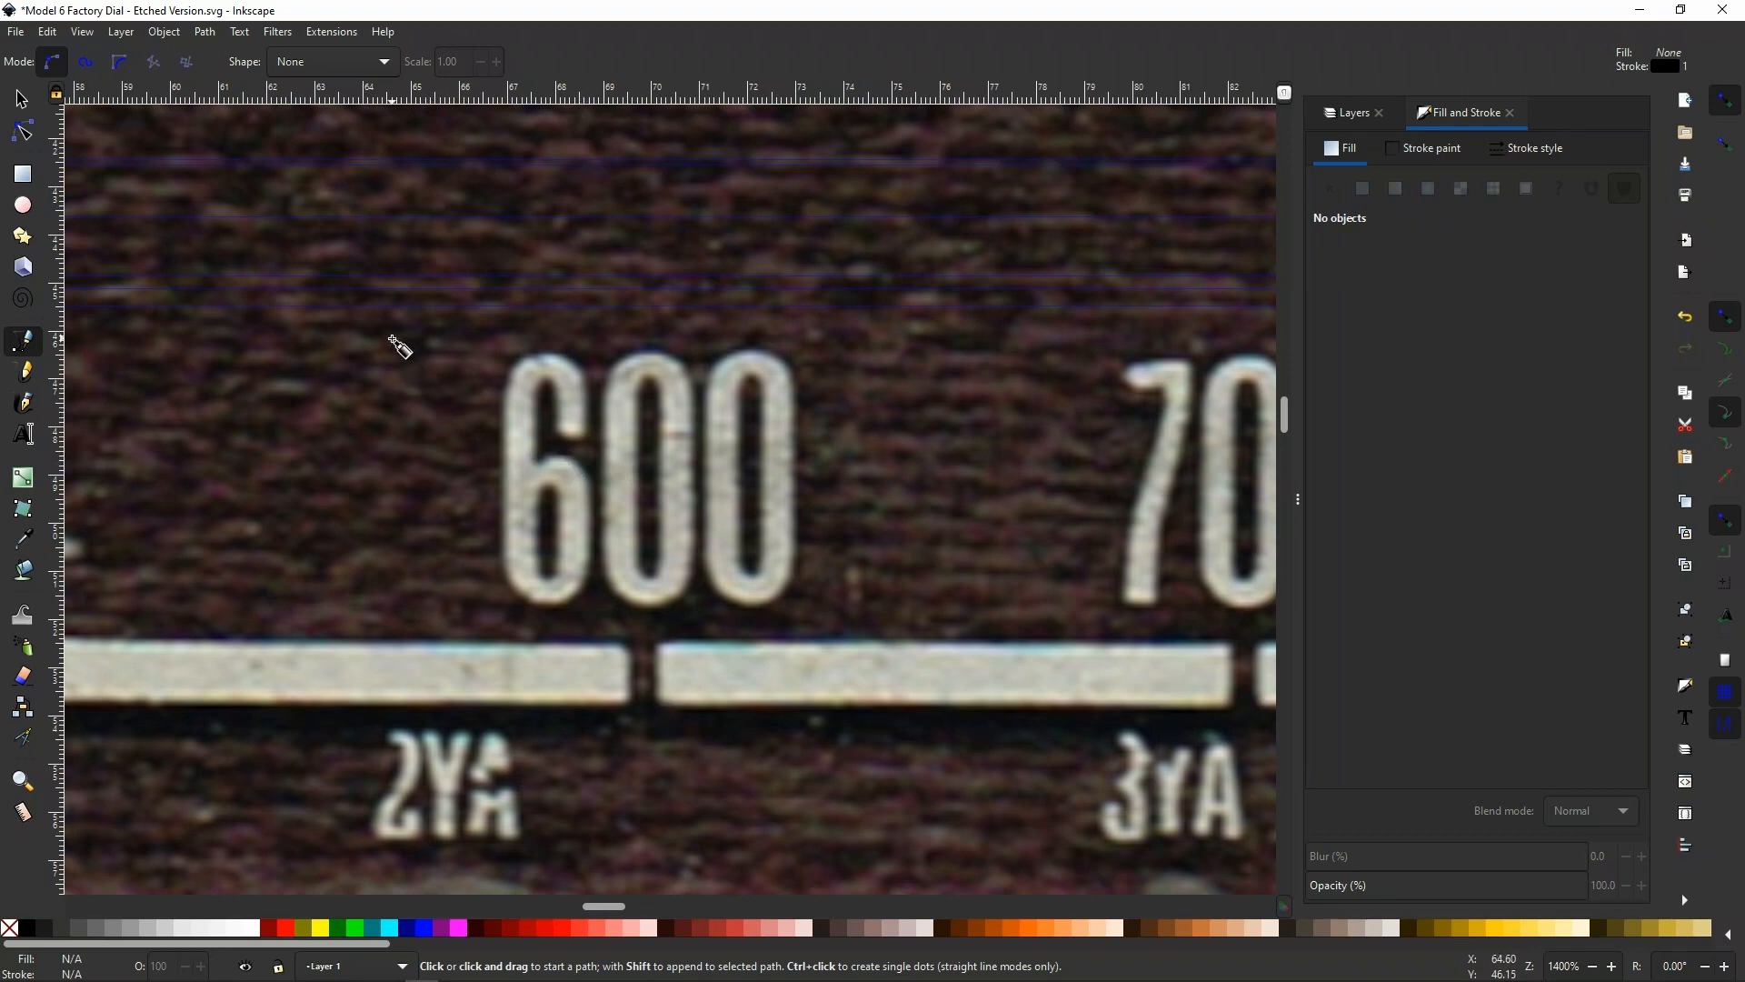
drag(392, 339, 628, 578)
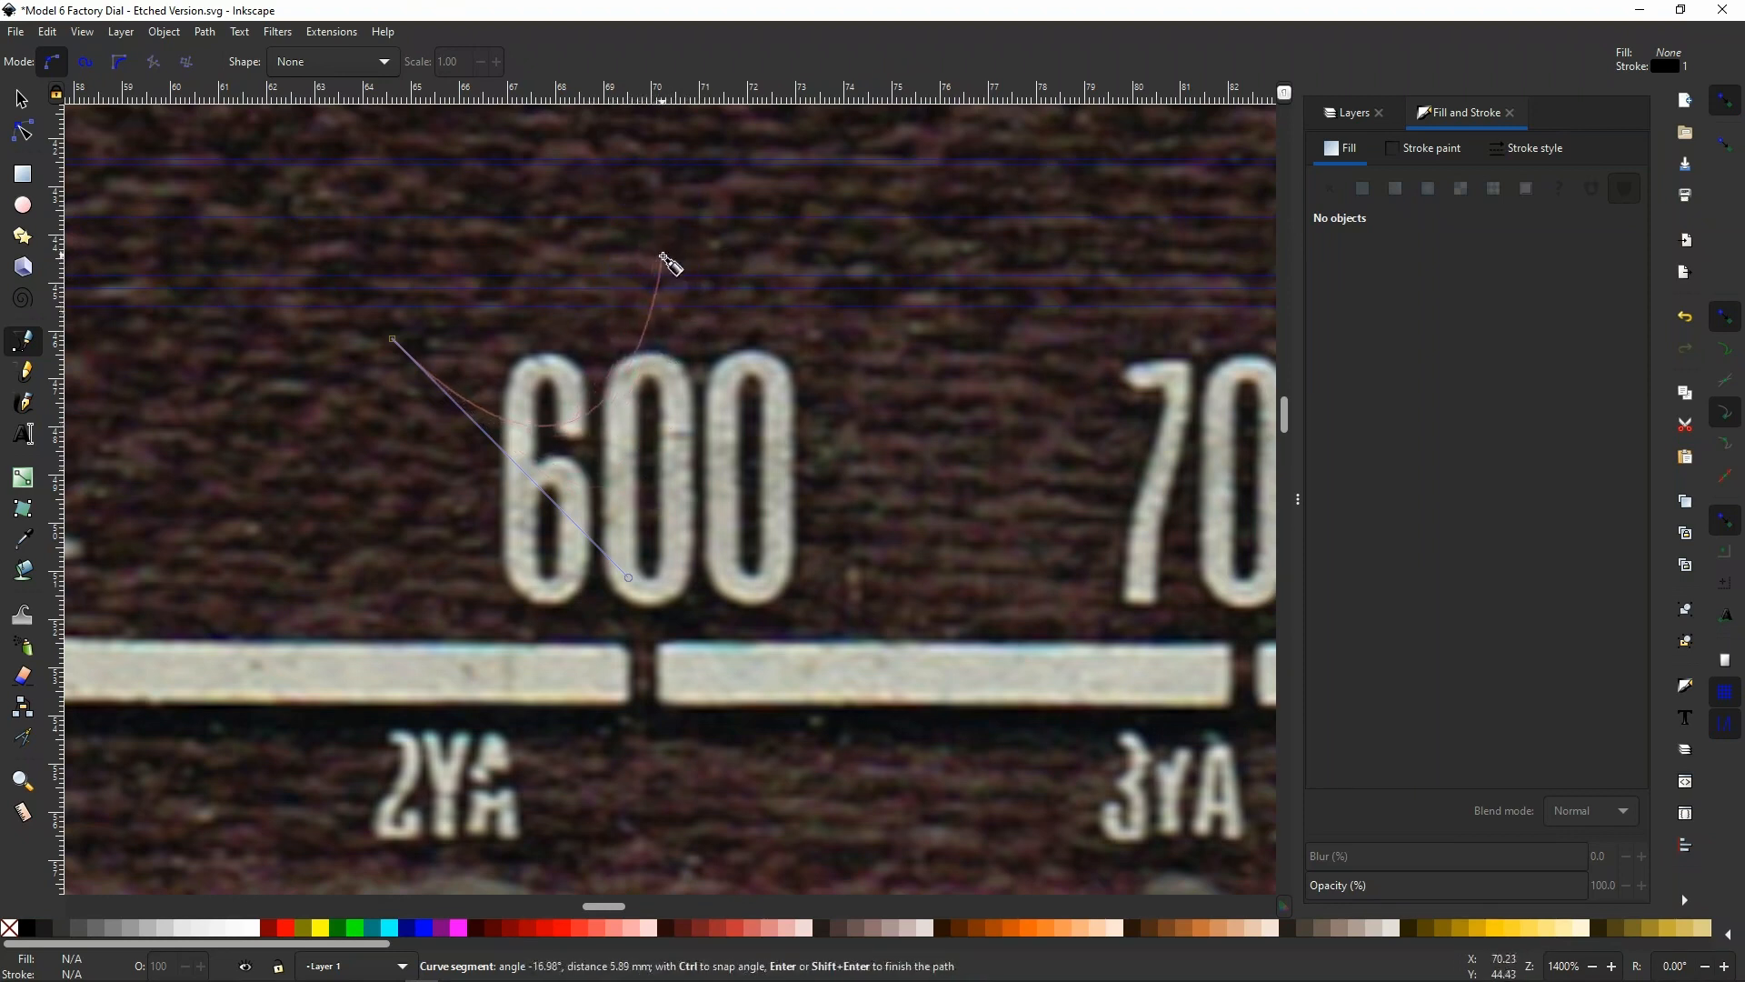
click(662, 257)
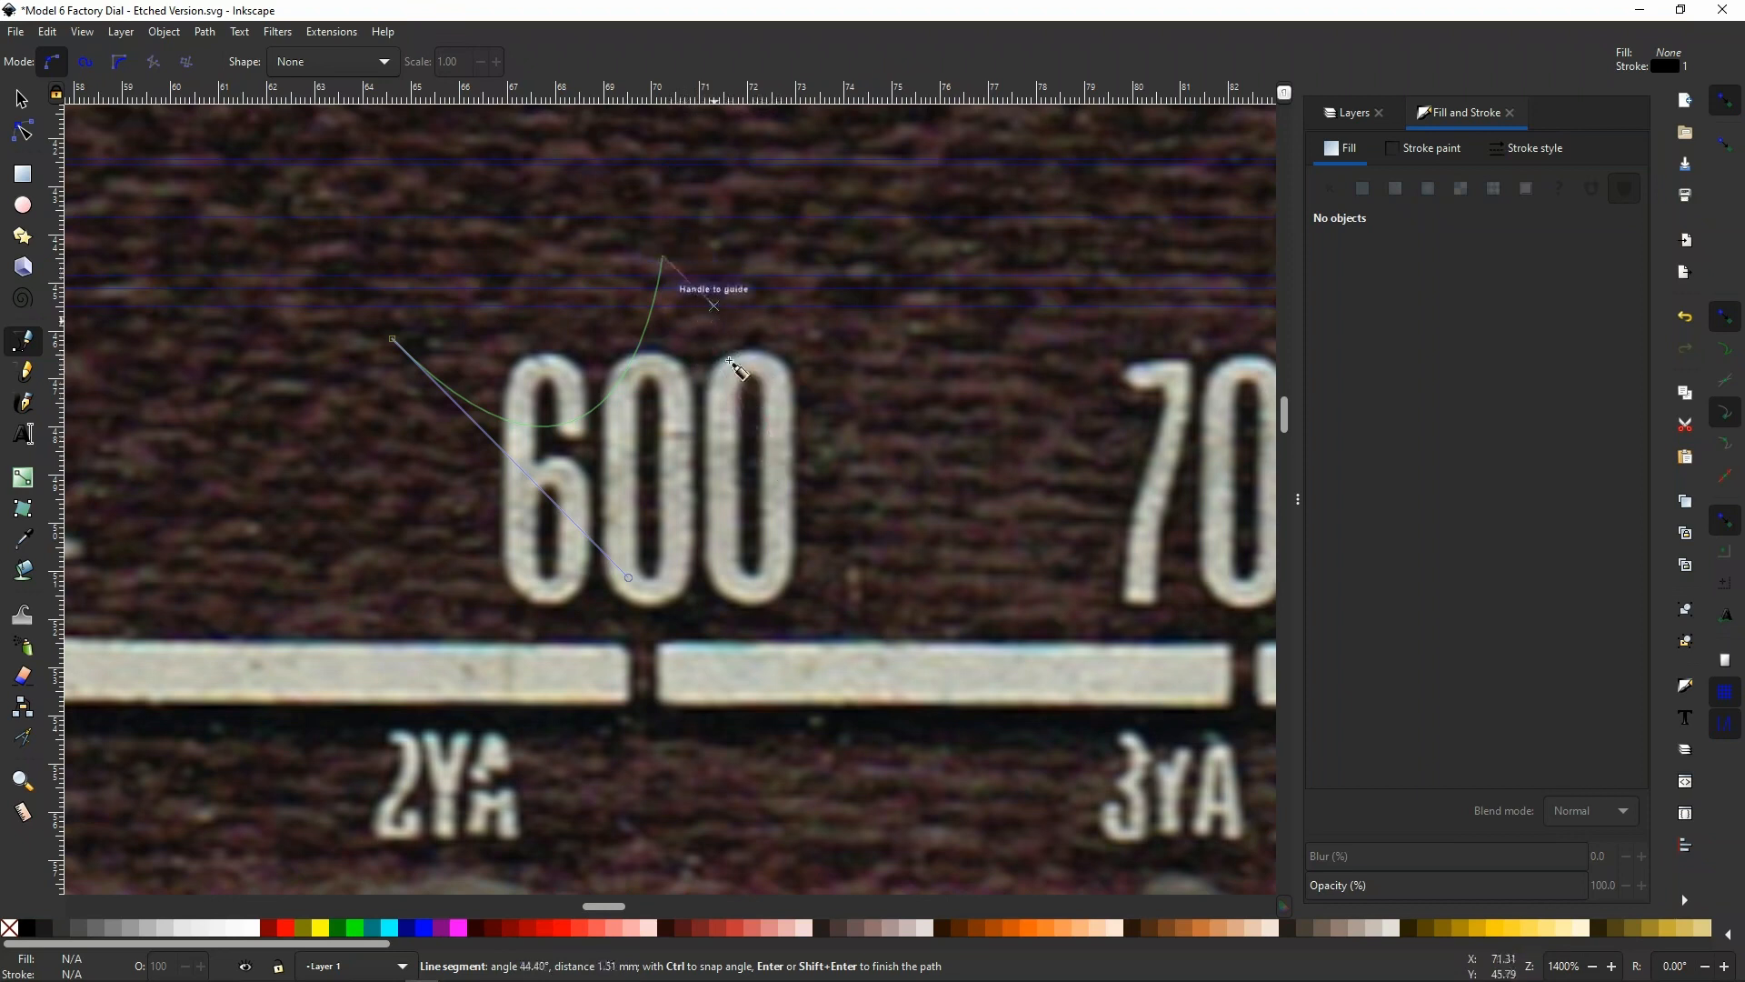
click(886, 501)
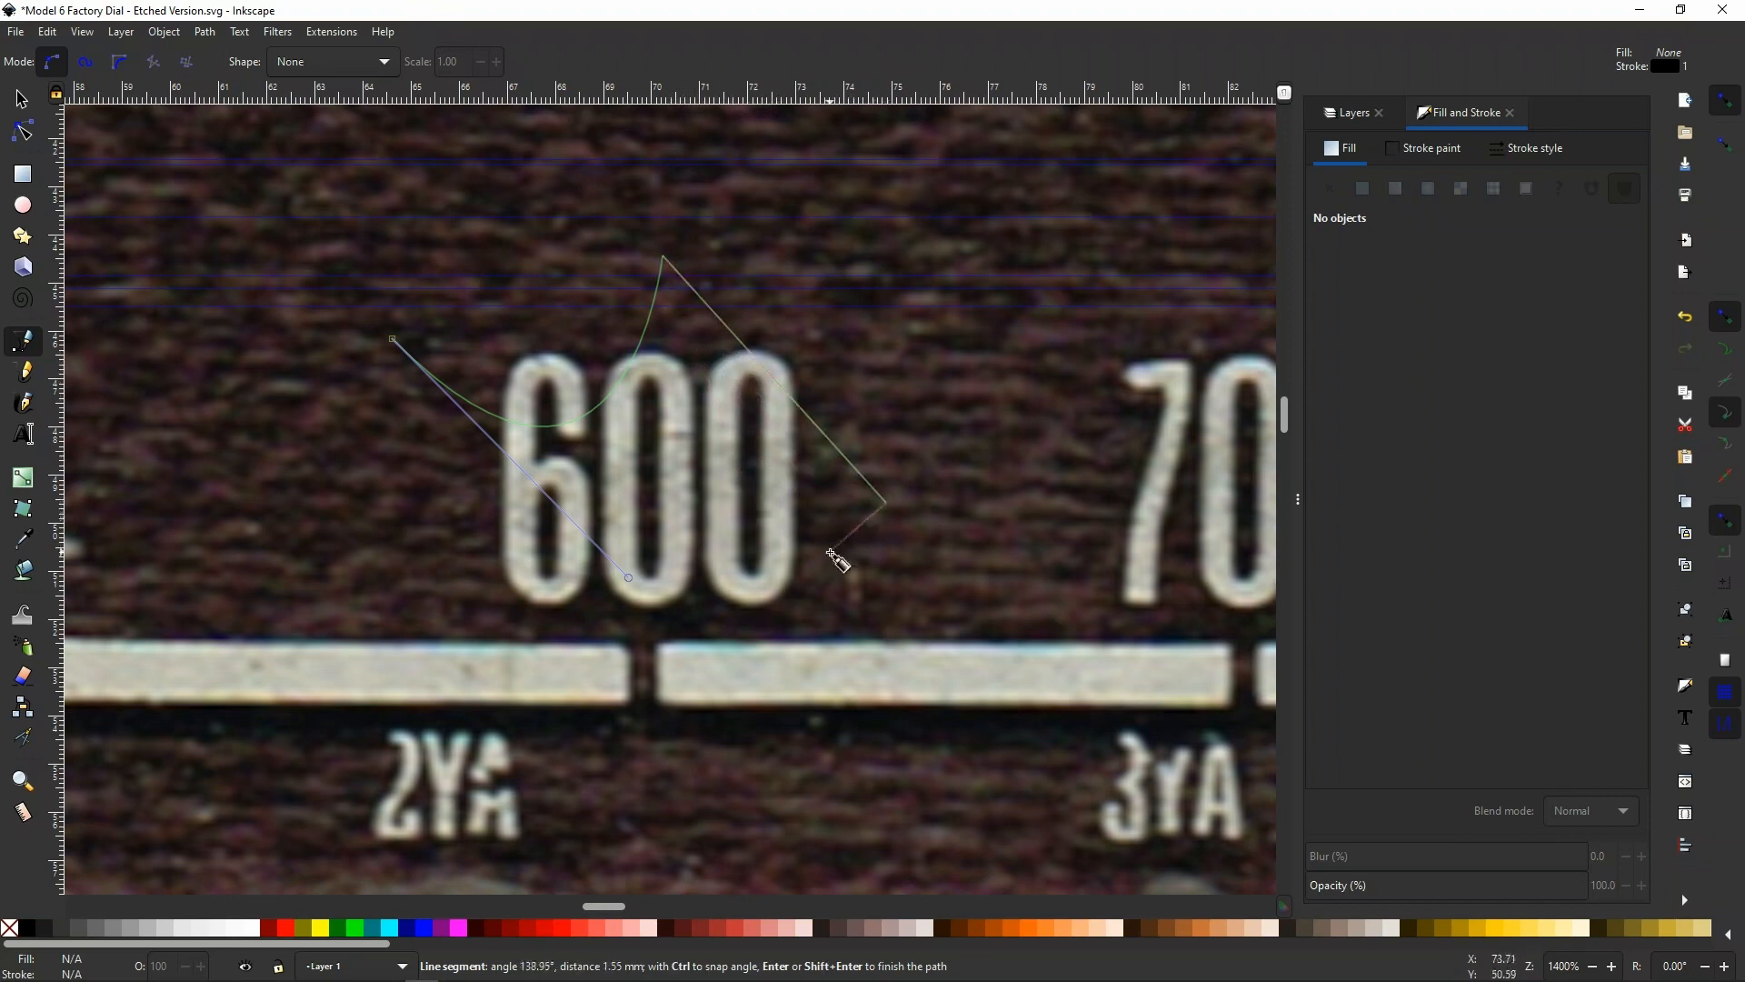
click(689, 479)
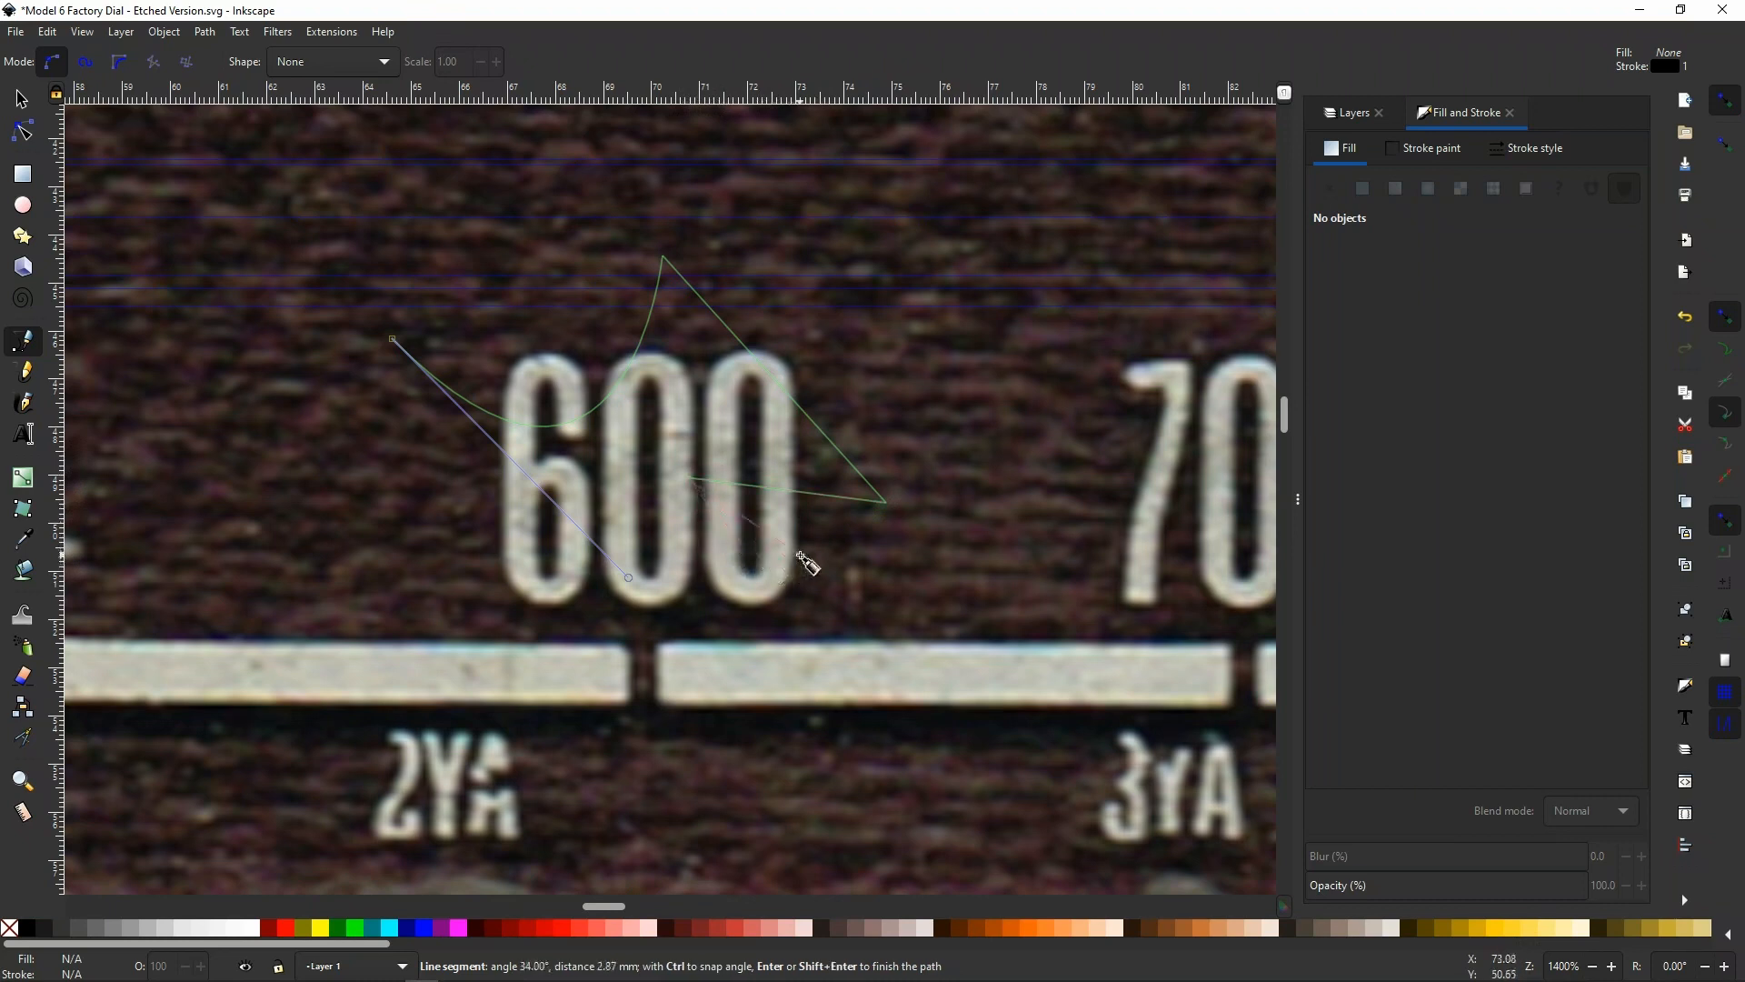
drag(798, 557, 791, 660)
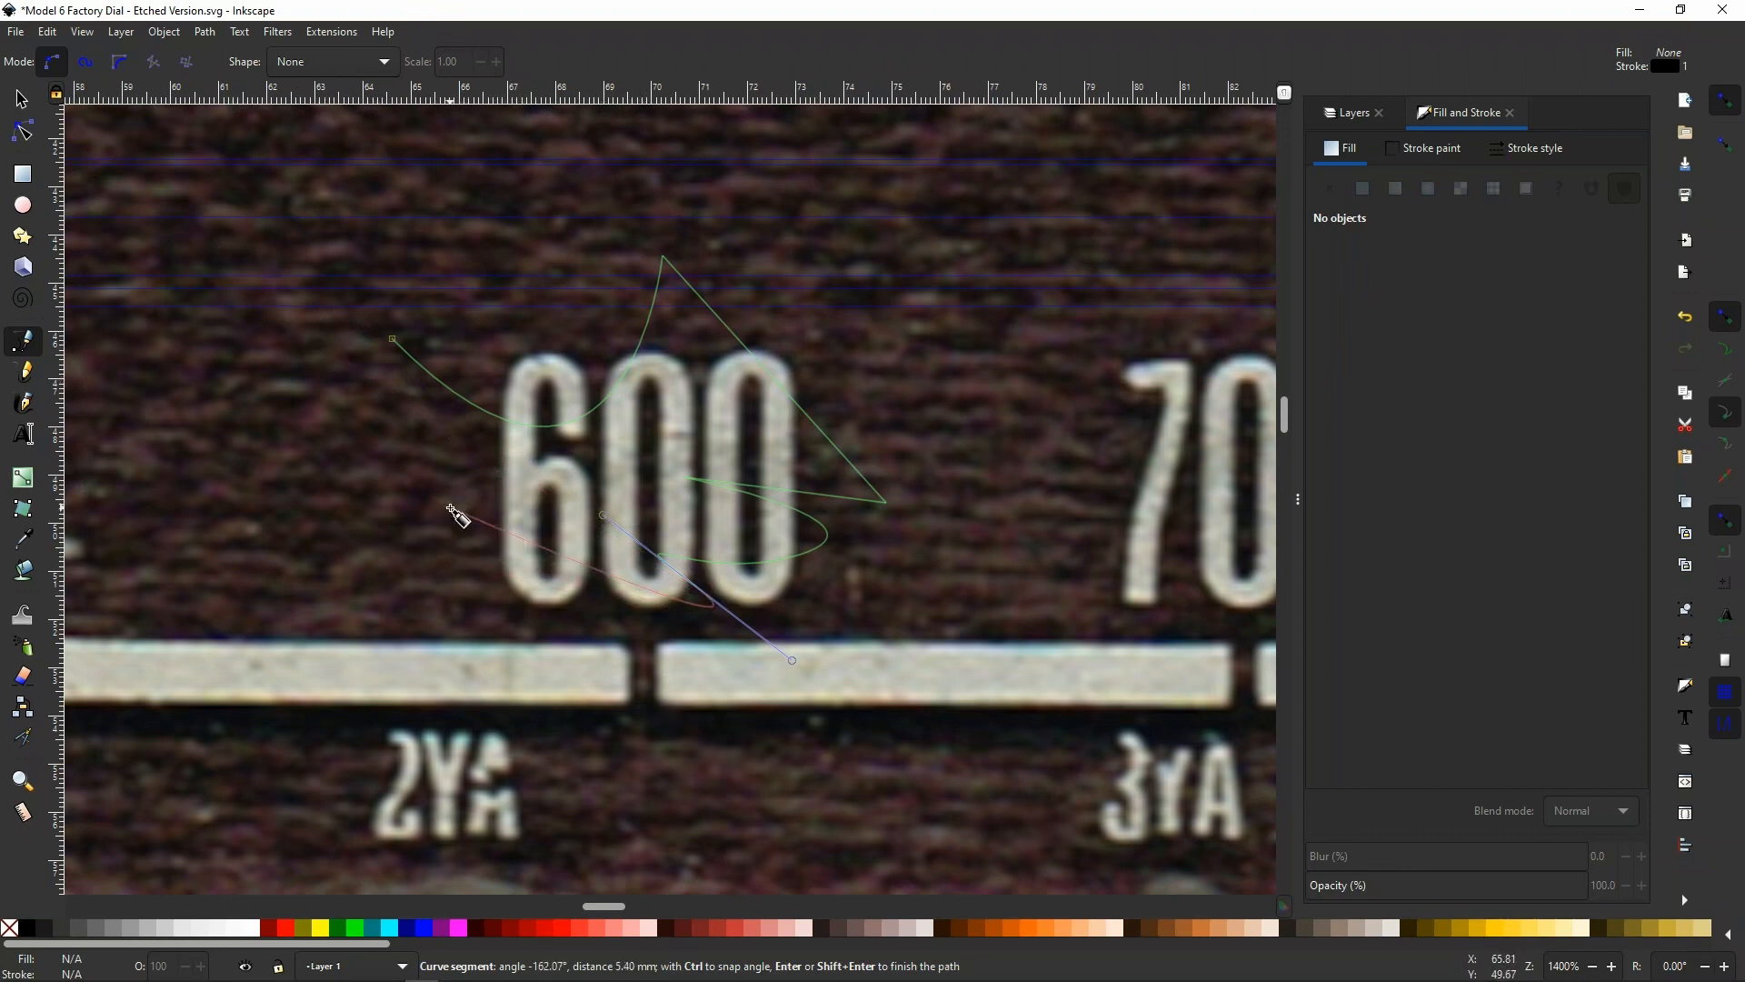
key(Return)
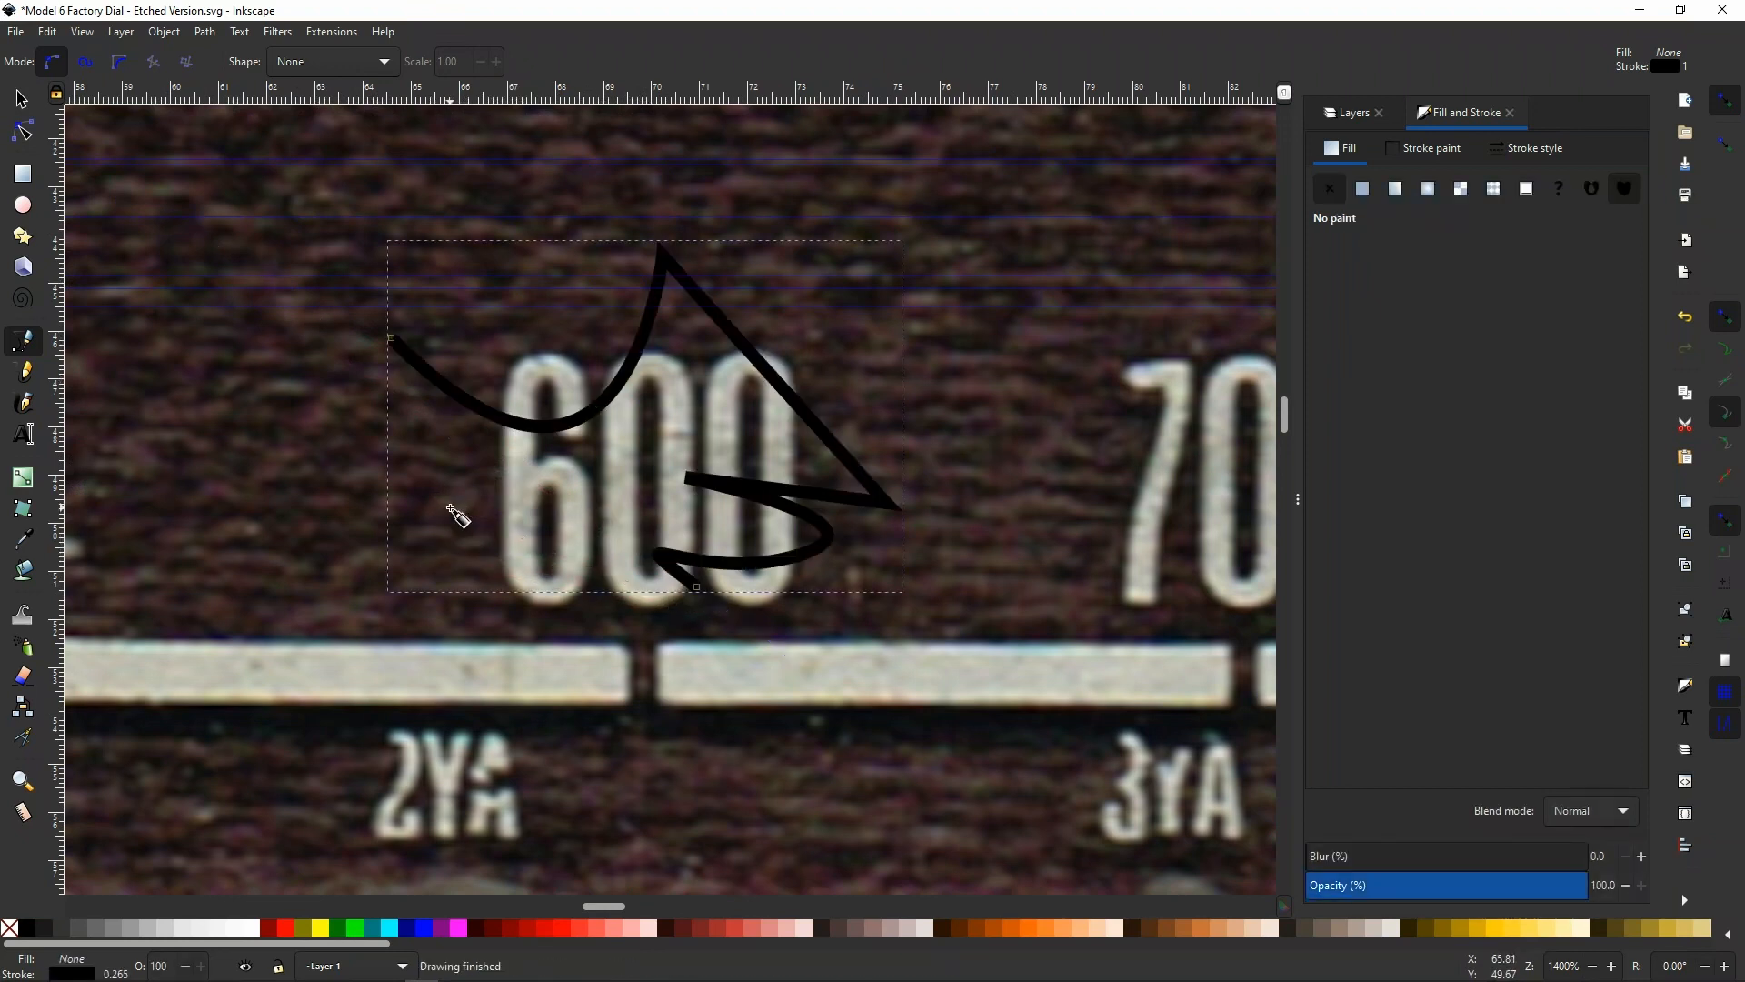
Bend the practice path's first segment into an upward arch and adjust both handles of the node at its far end
key(n)
drag(569, 421, 454, 216)
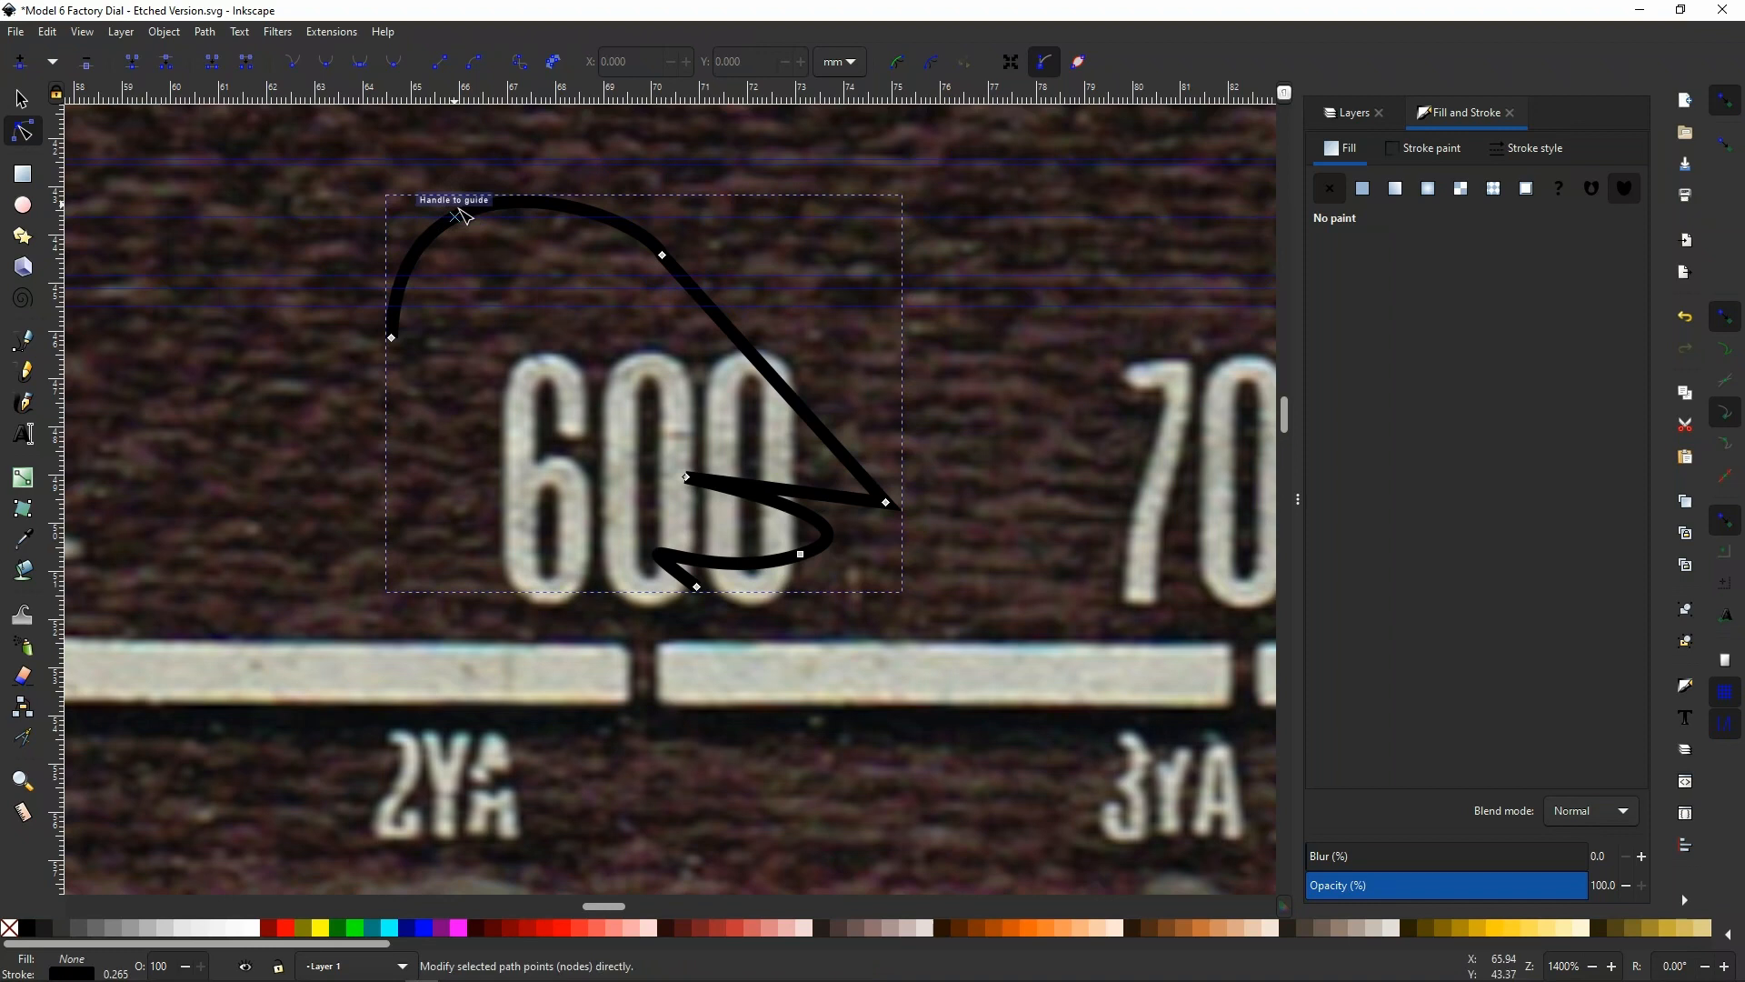
click(664, 258)
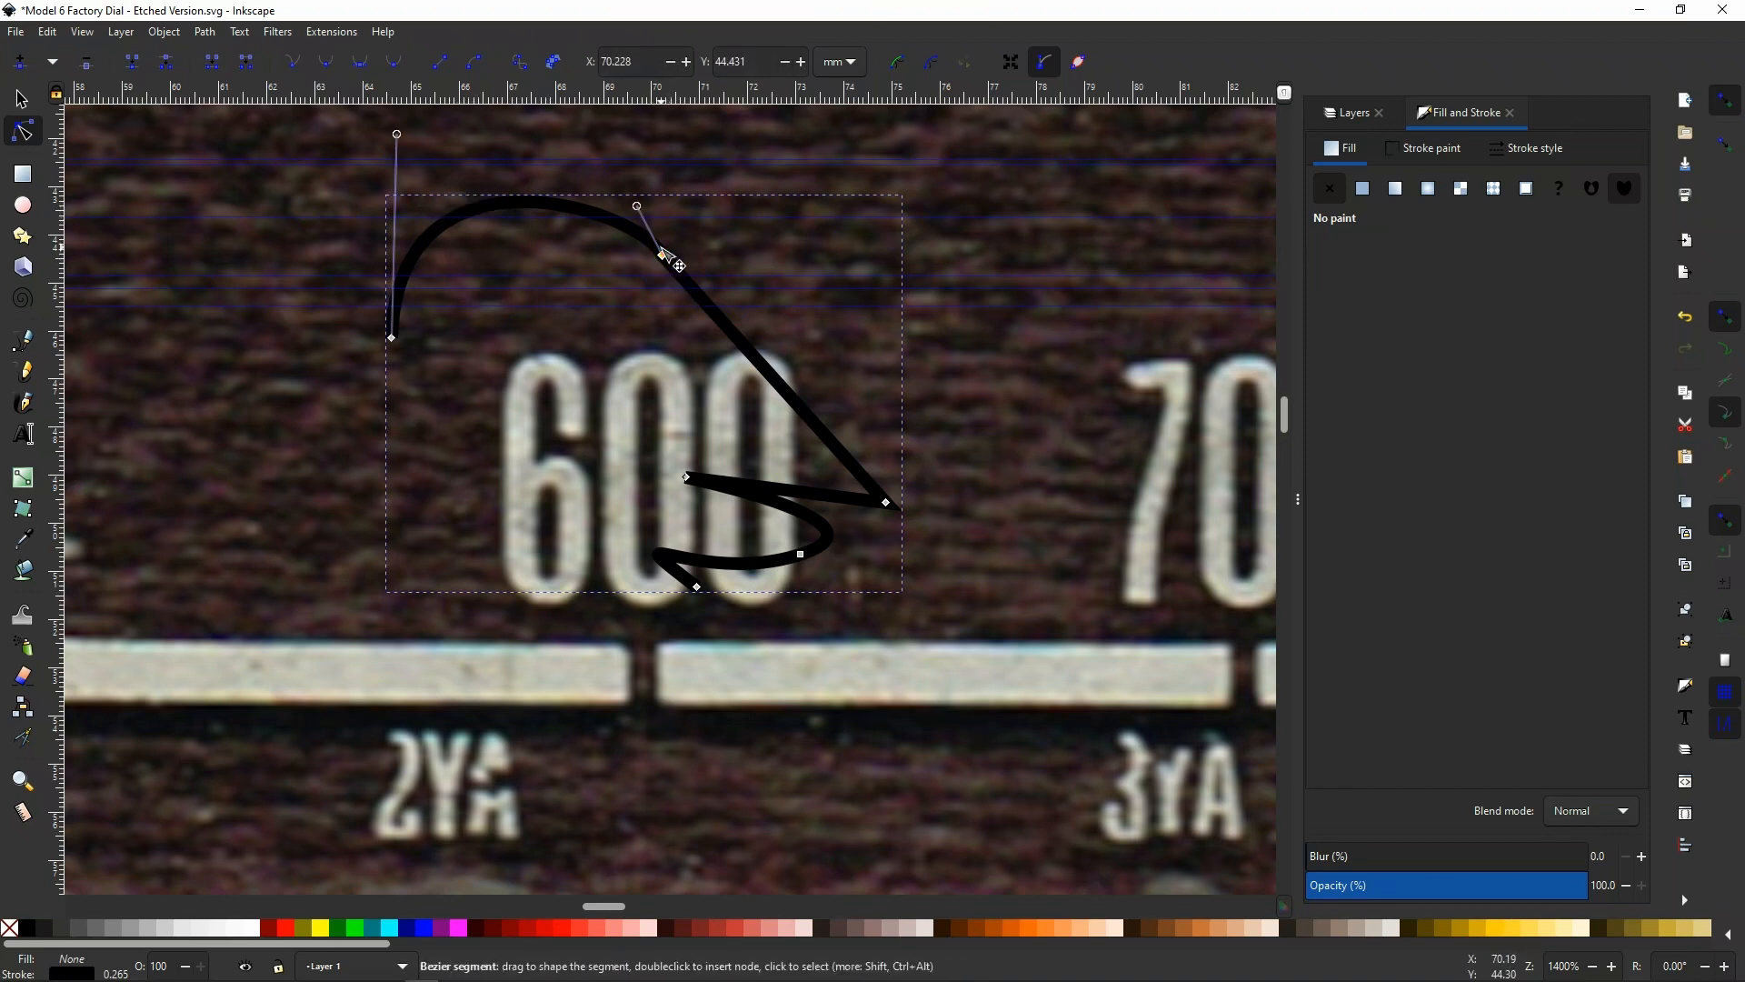
drag(638, 206, 625, 211)
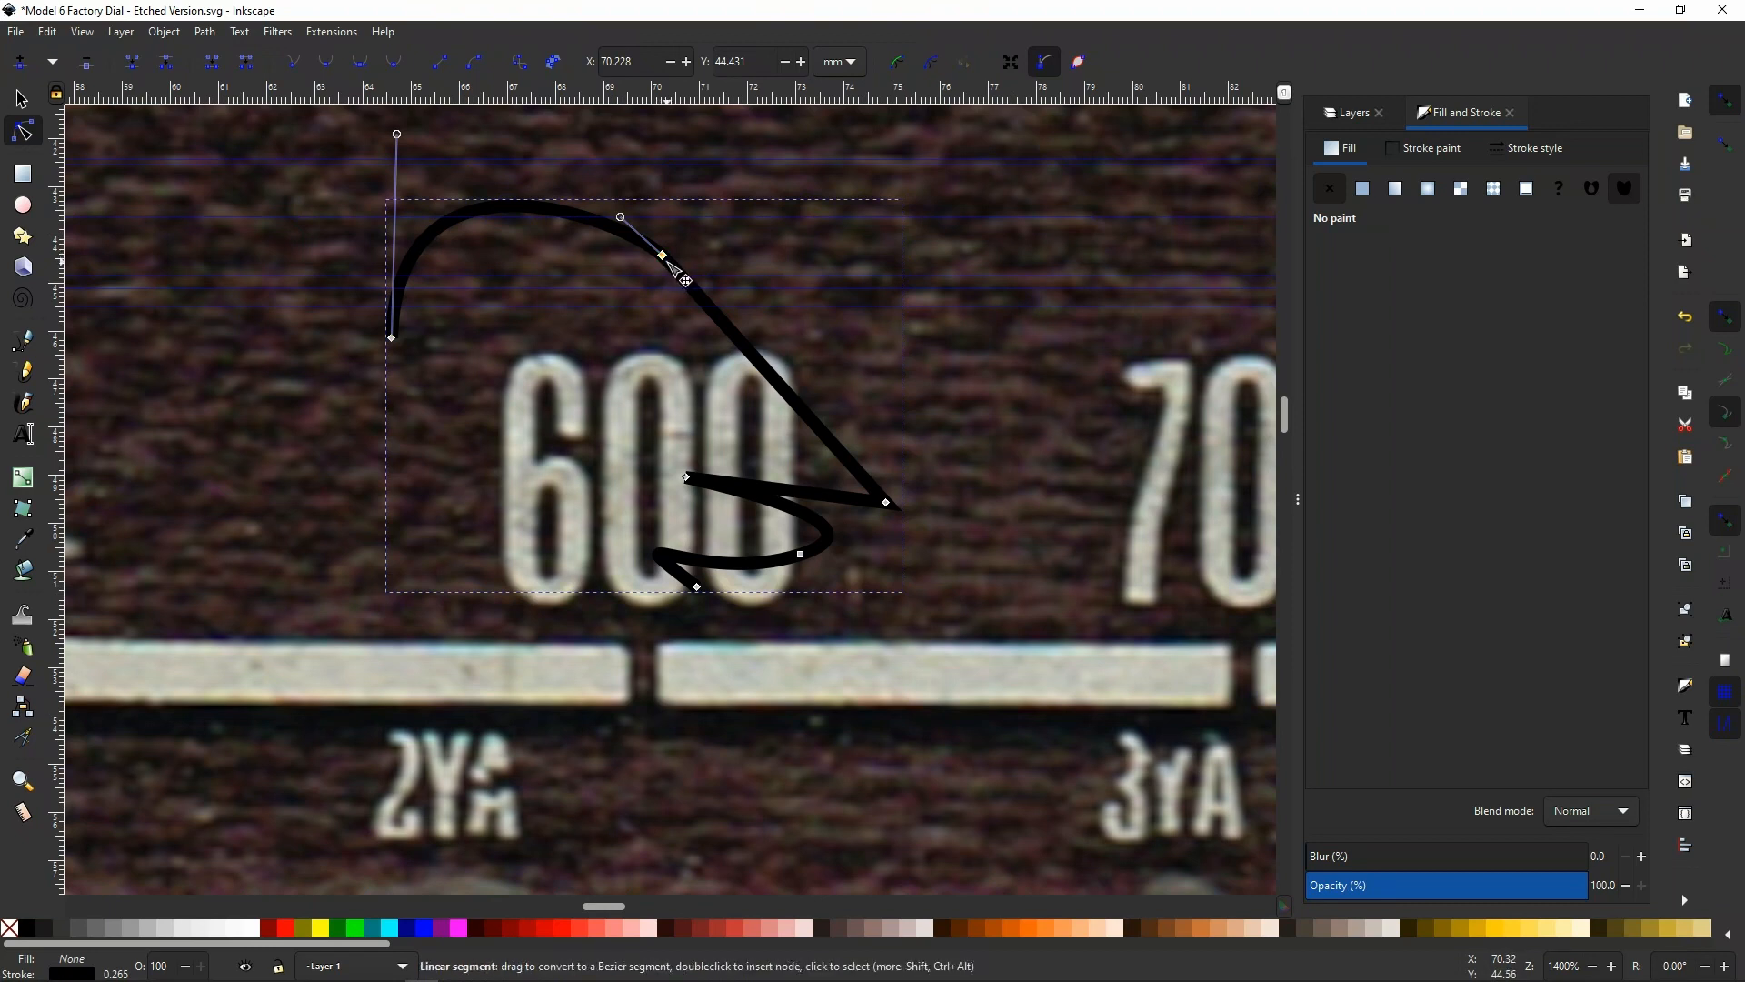
mouse_move(685, 281)
mouse_down()
mouse_move(713, 298)
mouse_move(702, 283)
mouse_up()
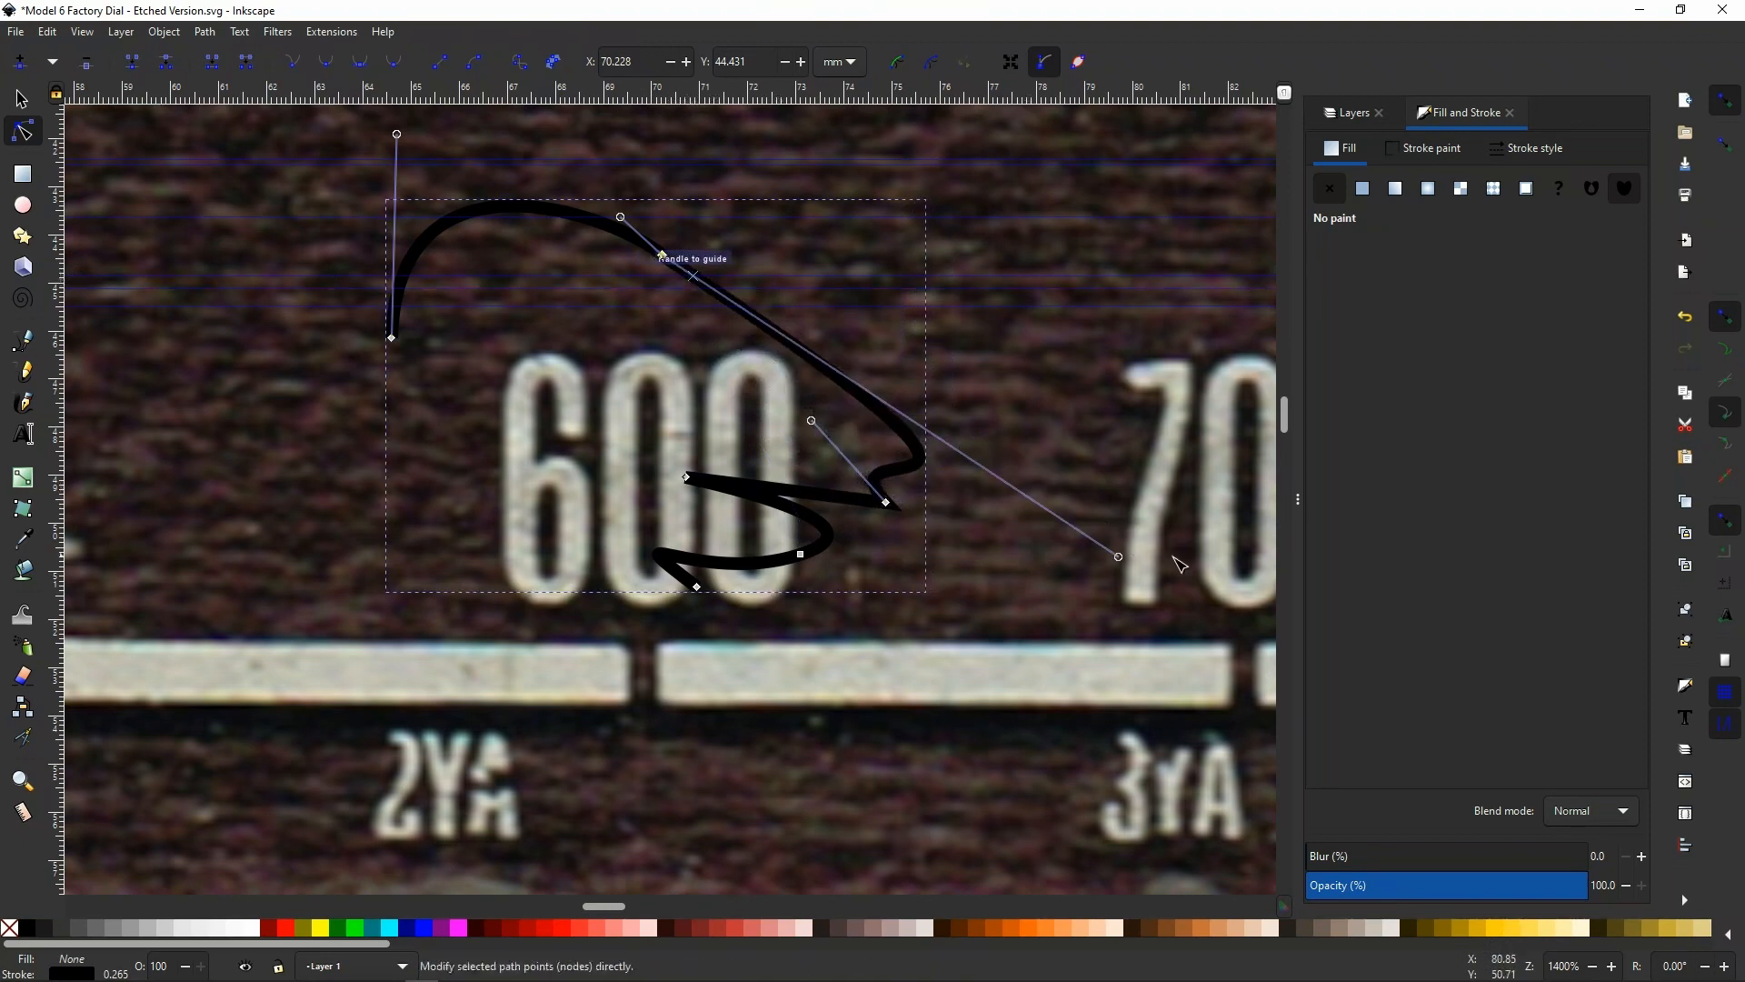
drag(1122, 561, 719, 276)
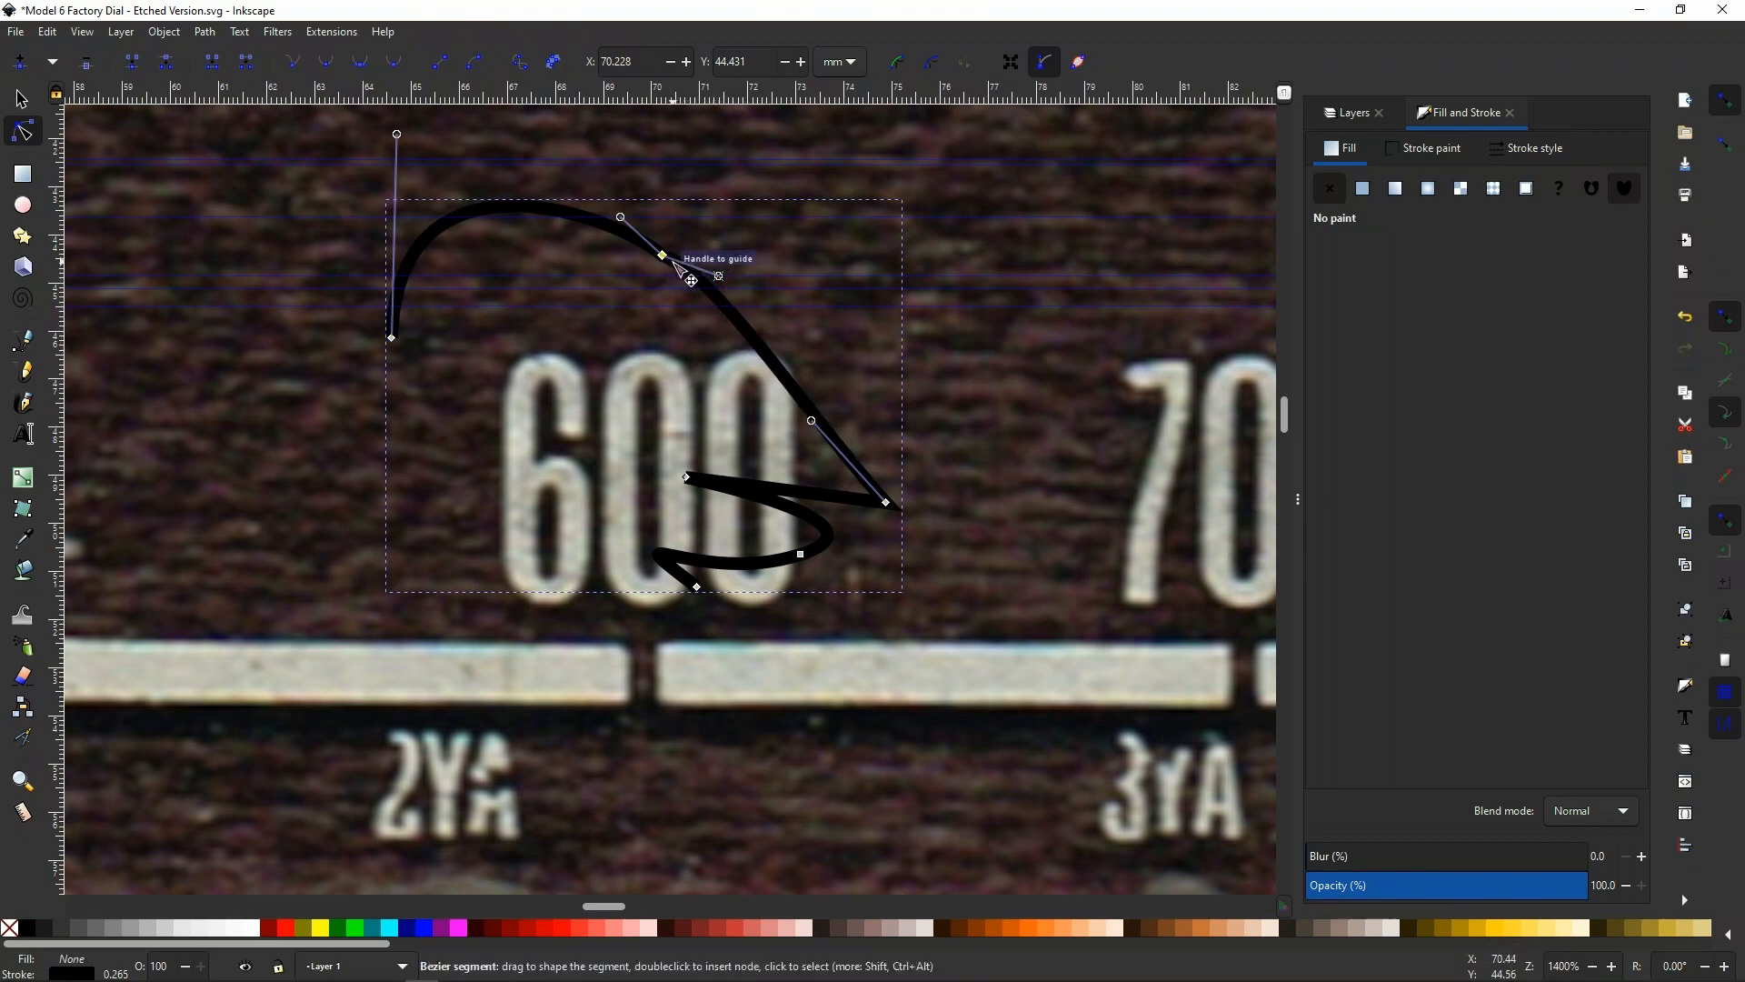
Make the selected node symmetric with its handles along the sloping segment, and delete the practice path
click(328, 65)
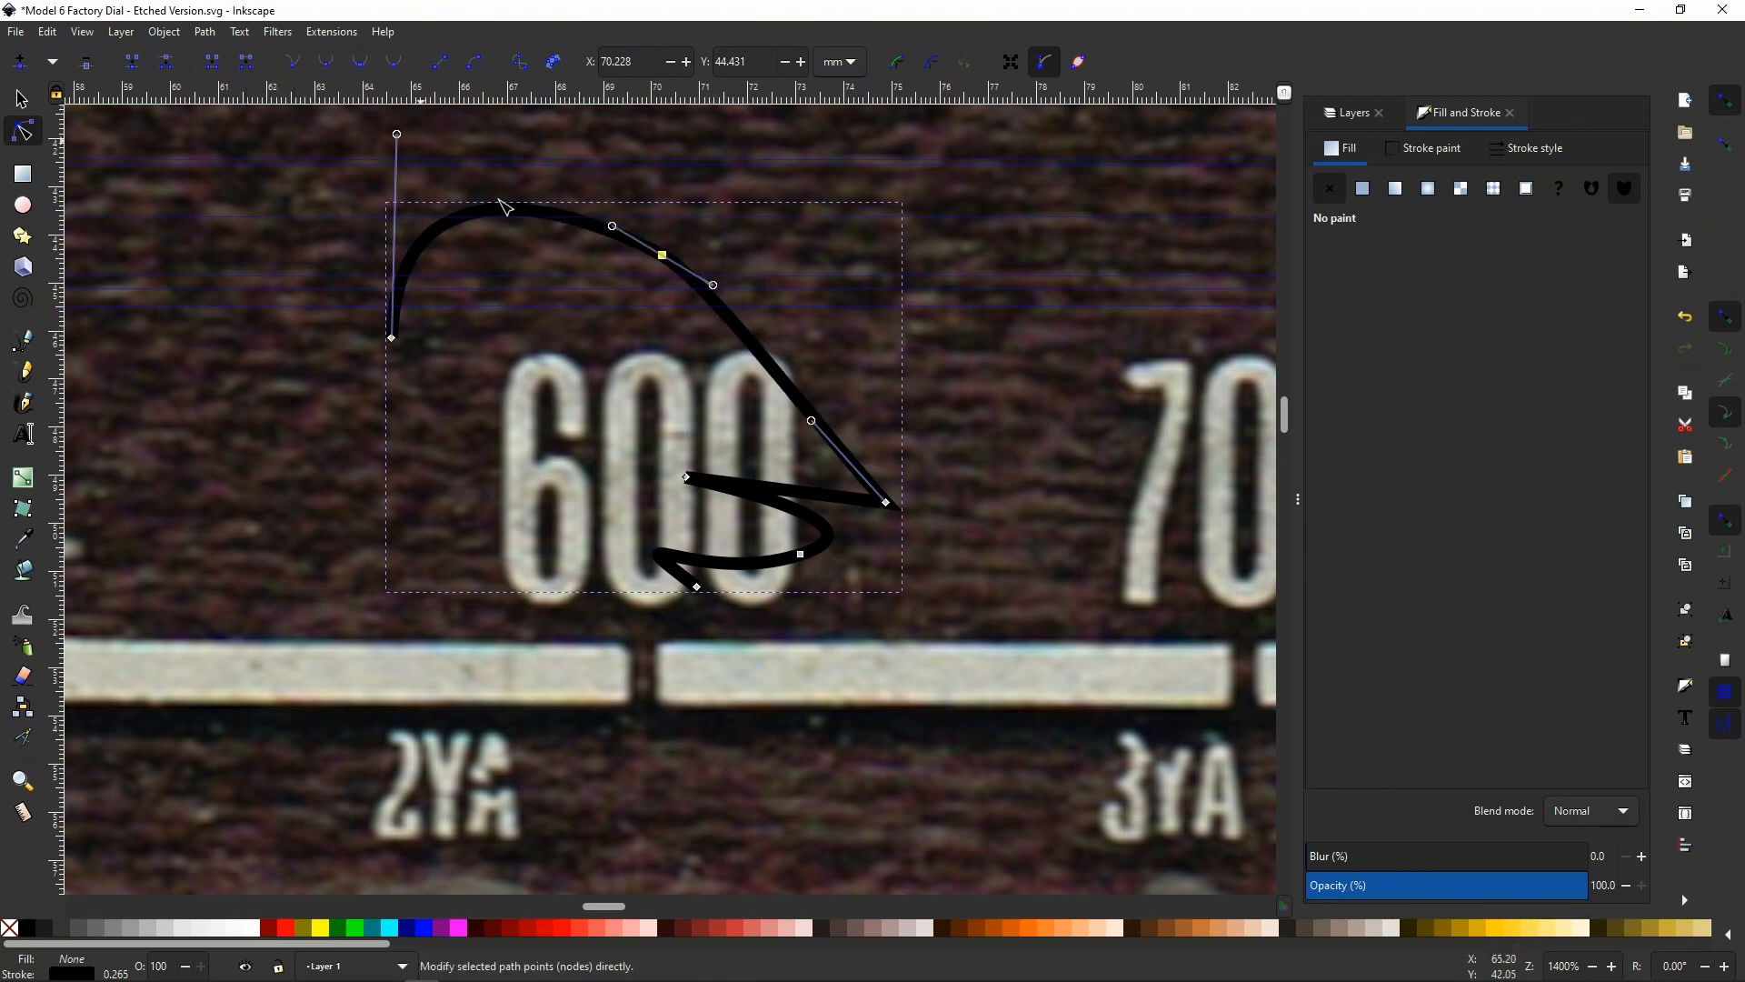
drag(612, 227, 621, 233)
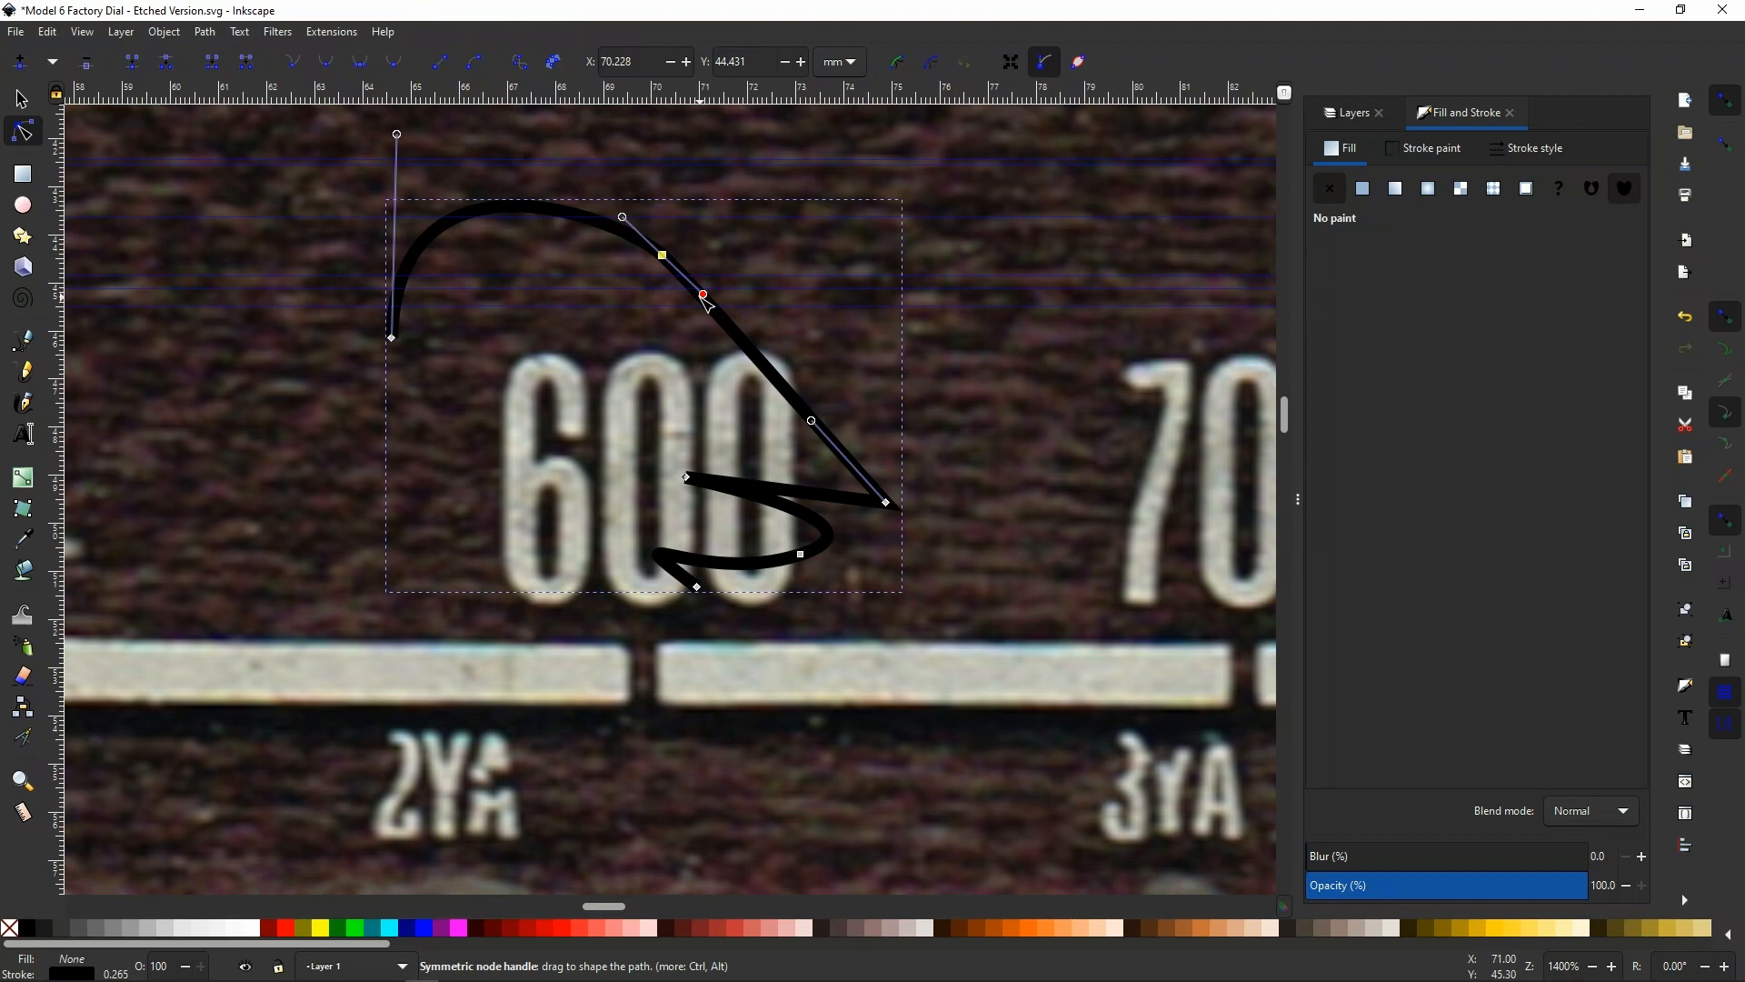
click(22, 98)
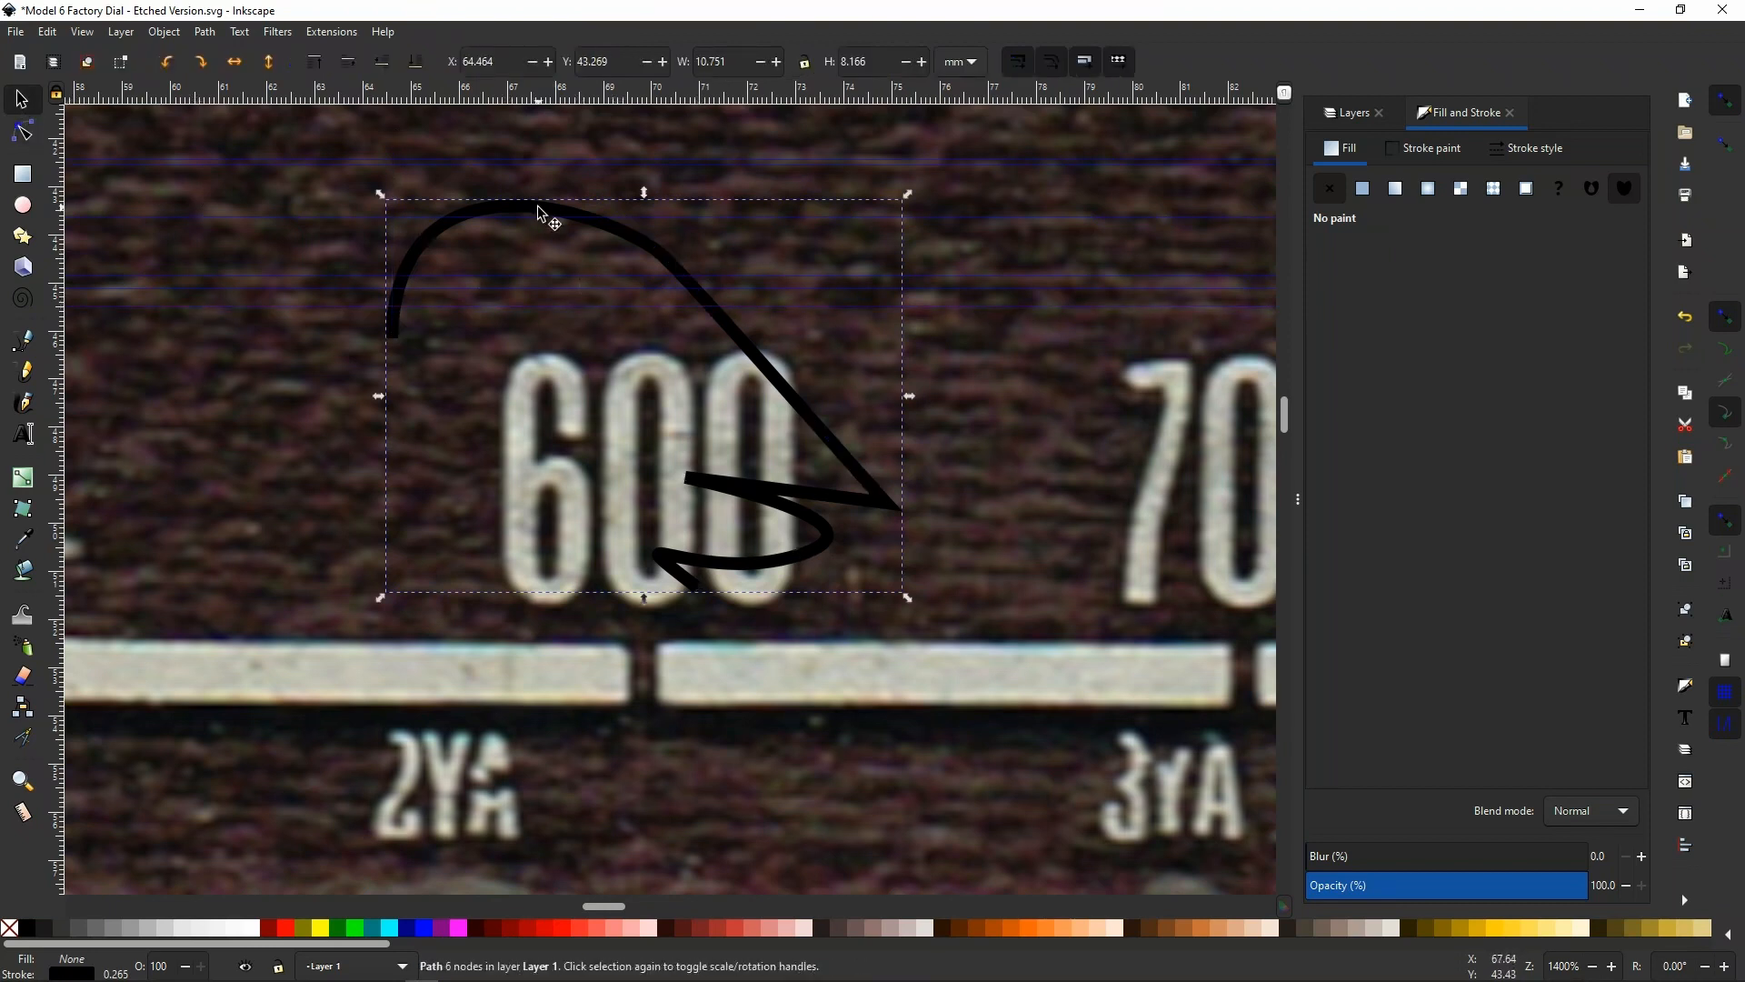
key(Delete)
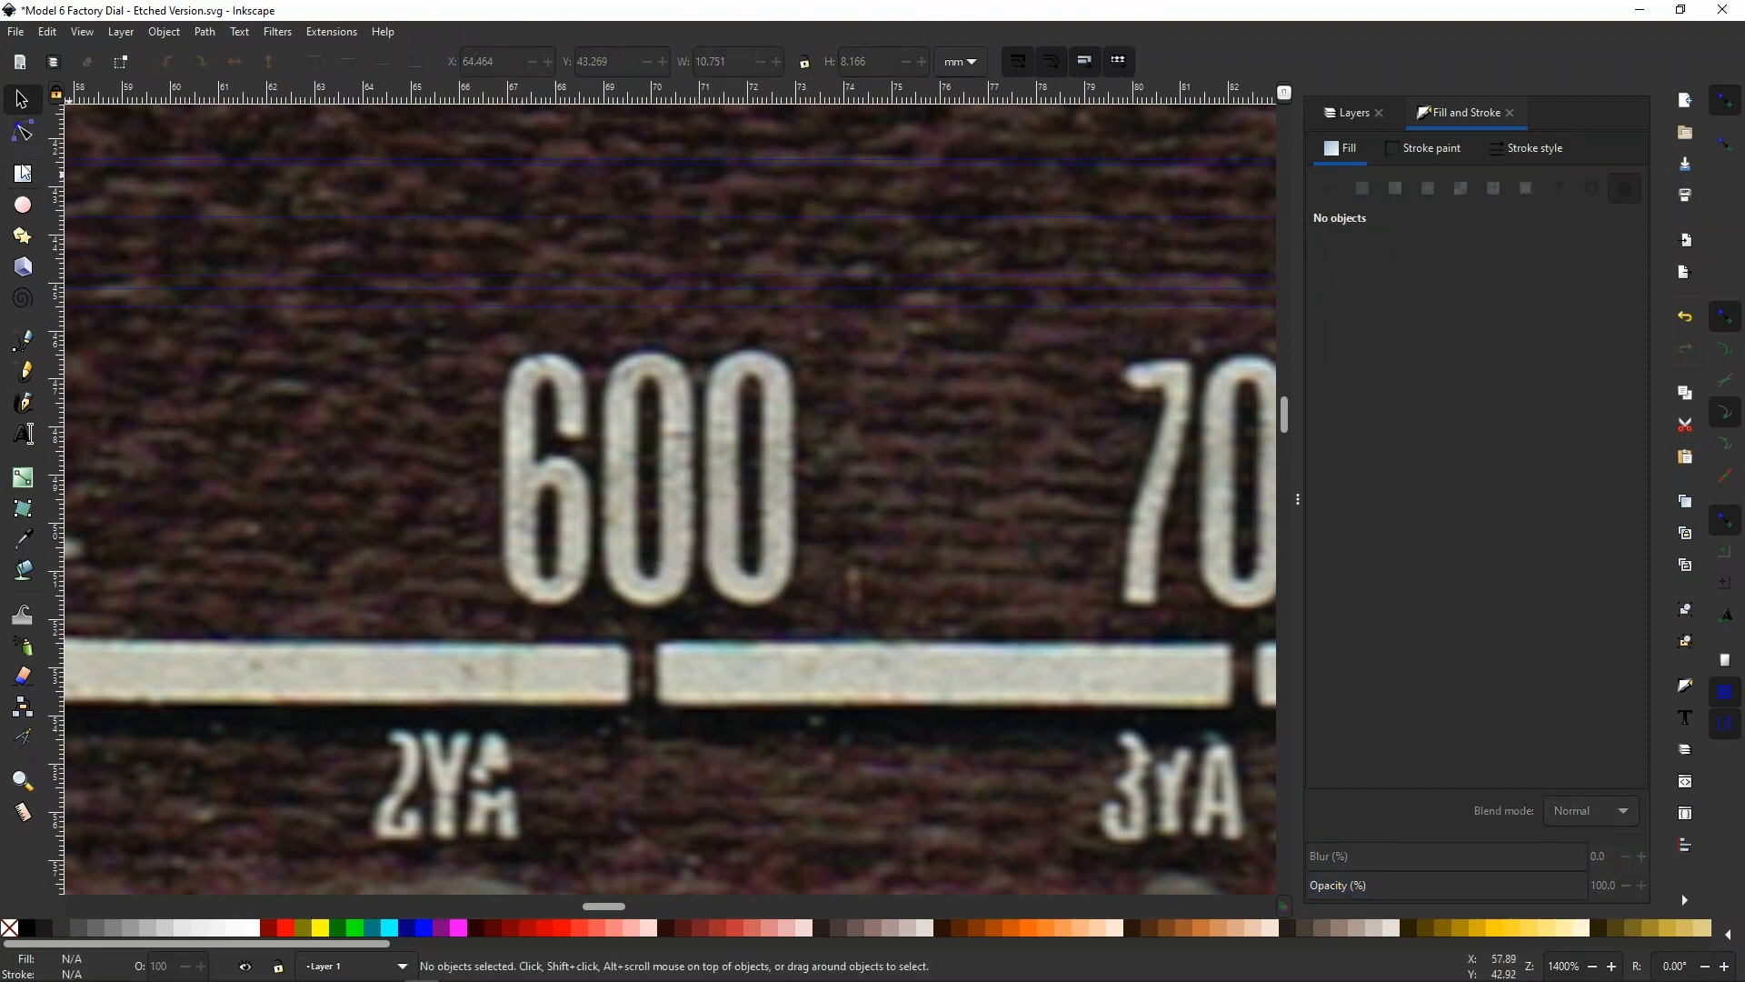
Draw a closed four-sided path of straight Bezier segments over the 600 numeral, ending on its starting node
click(25, 344)
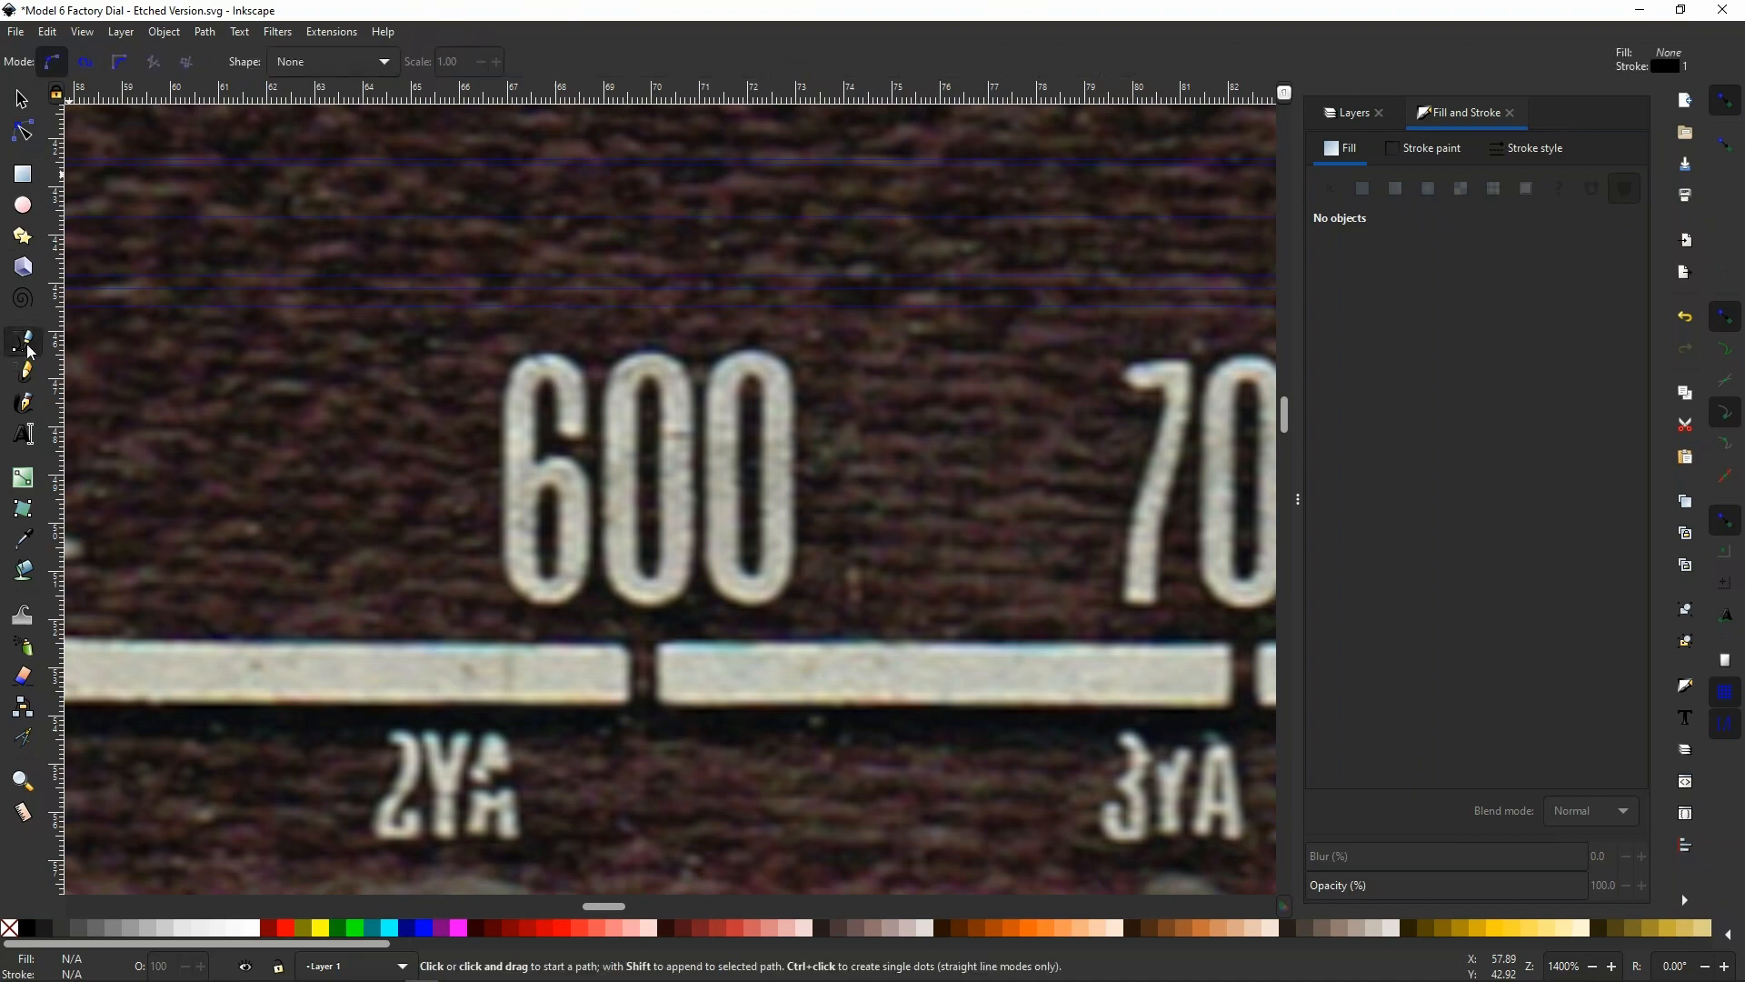
click(491, 245)
click(745, 376)
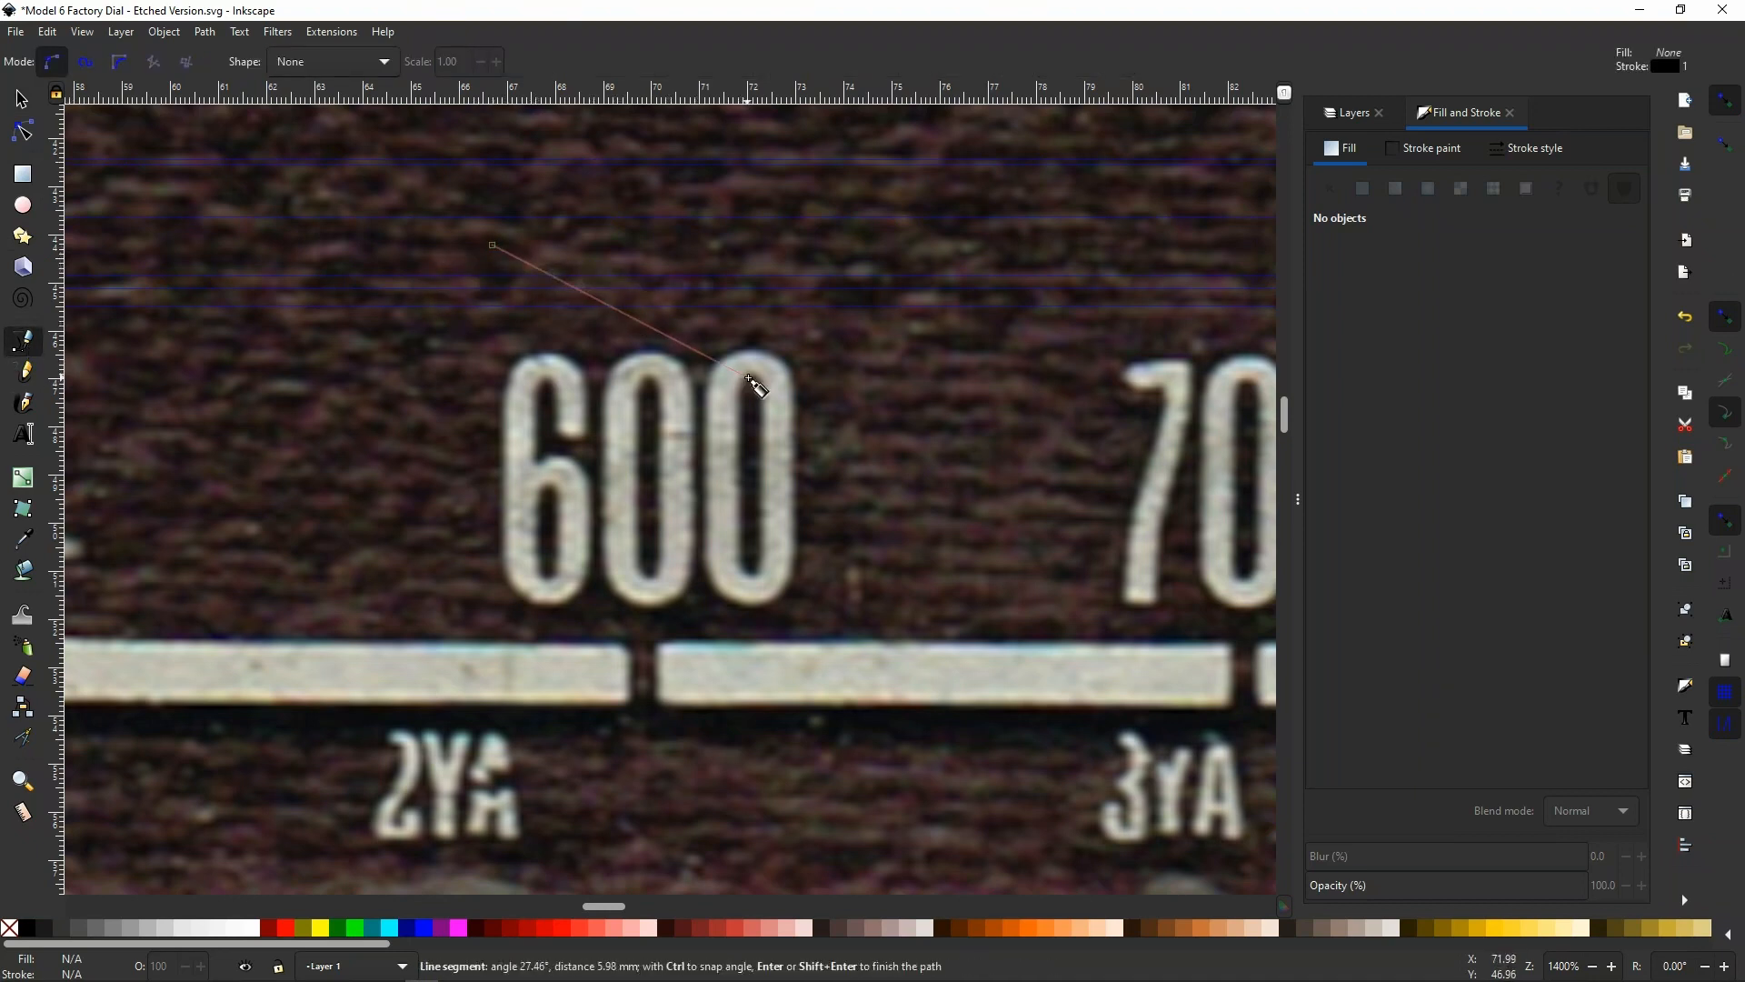
click(590, 506)
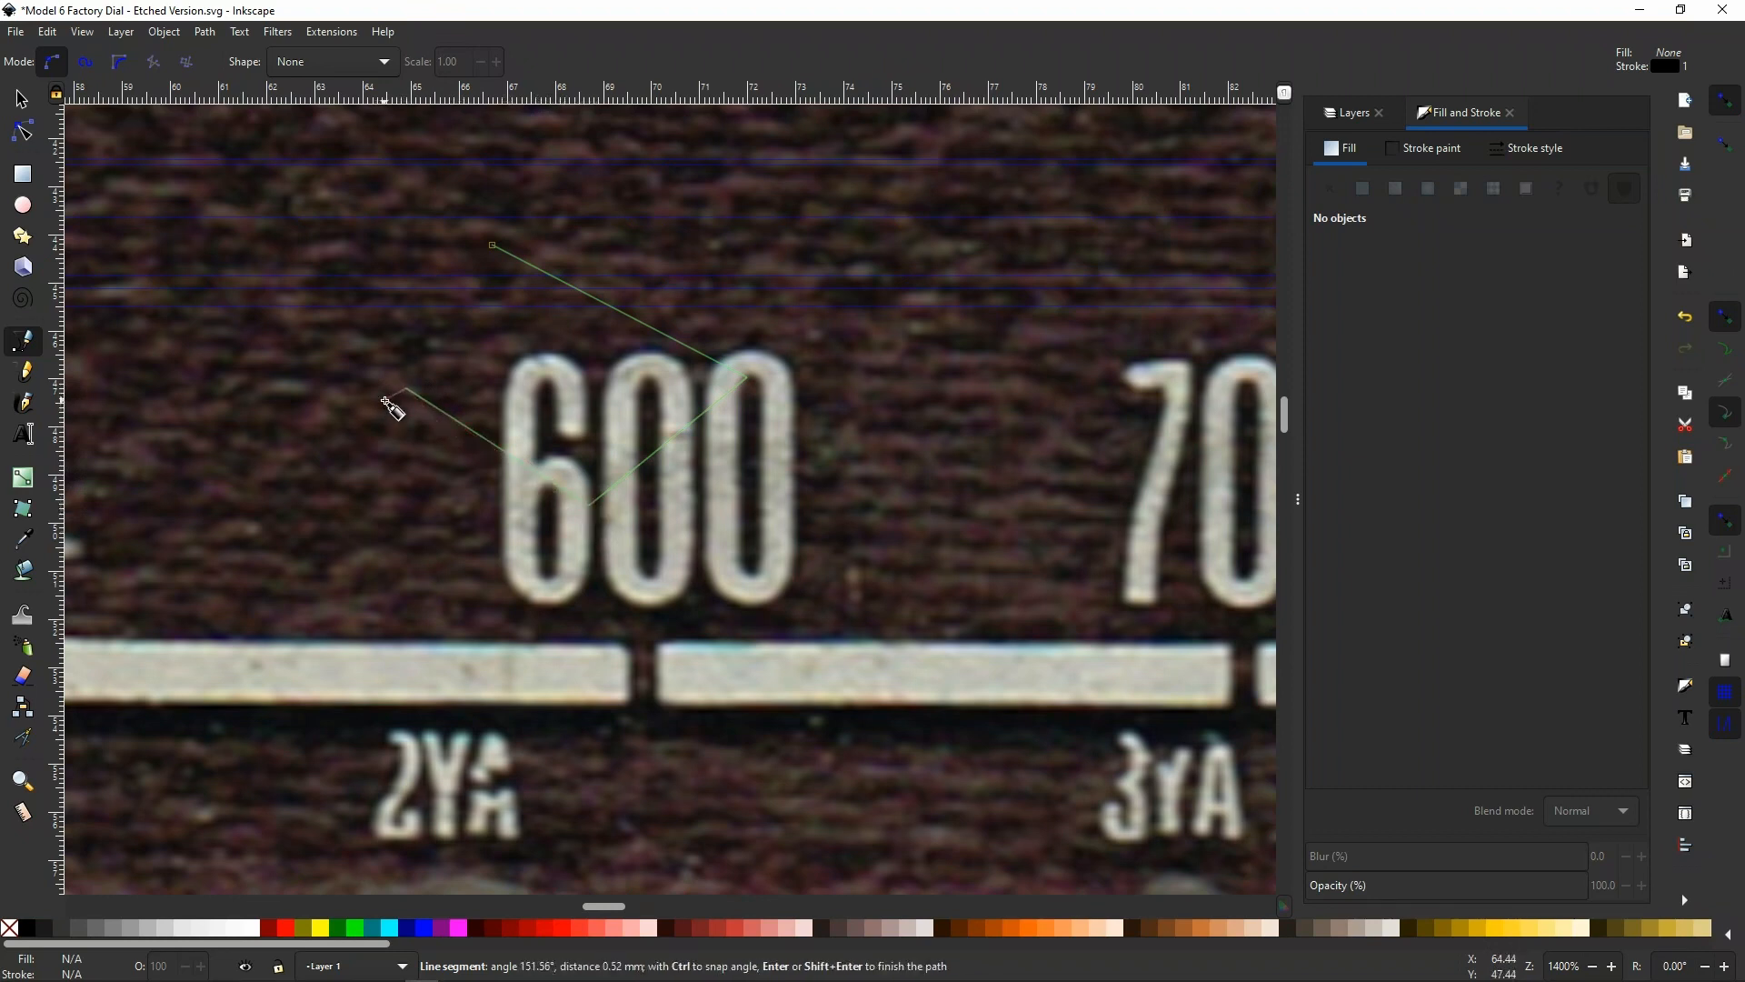
click(406, 388)
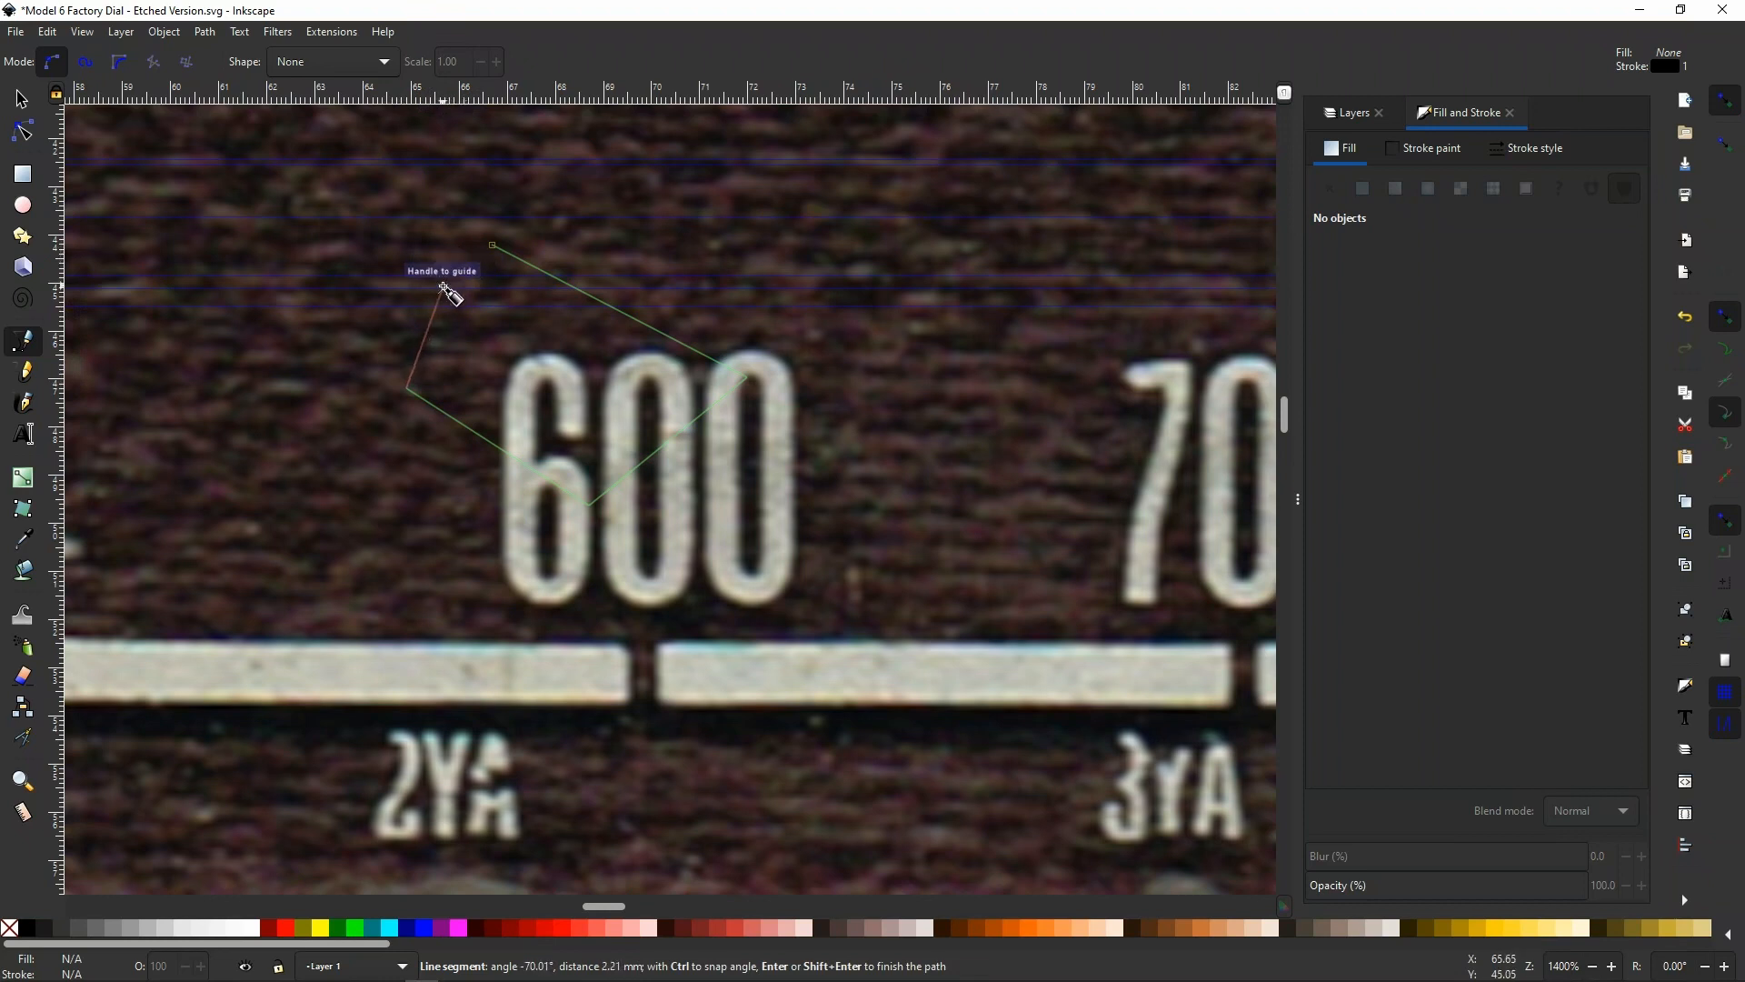
click(488, 244)
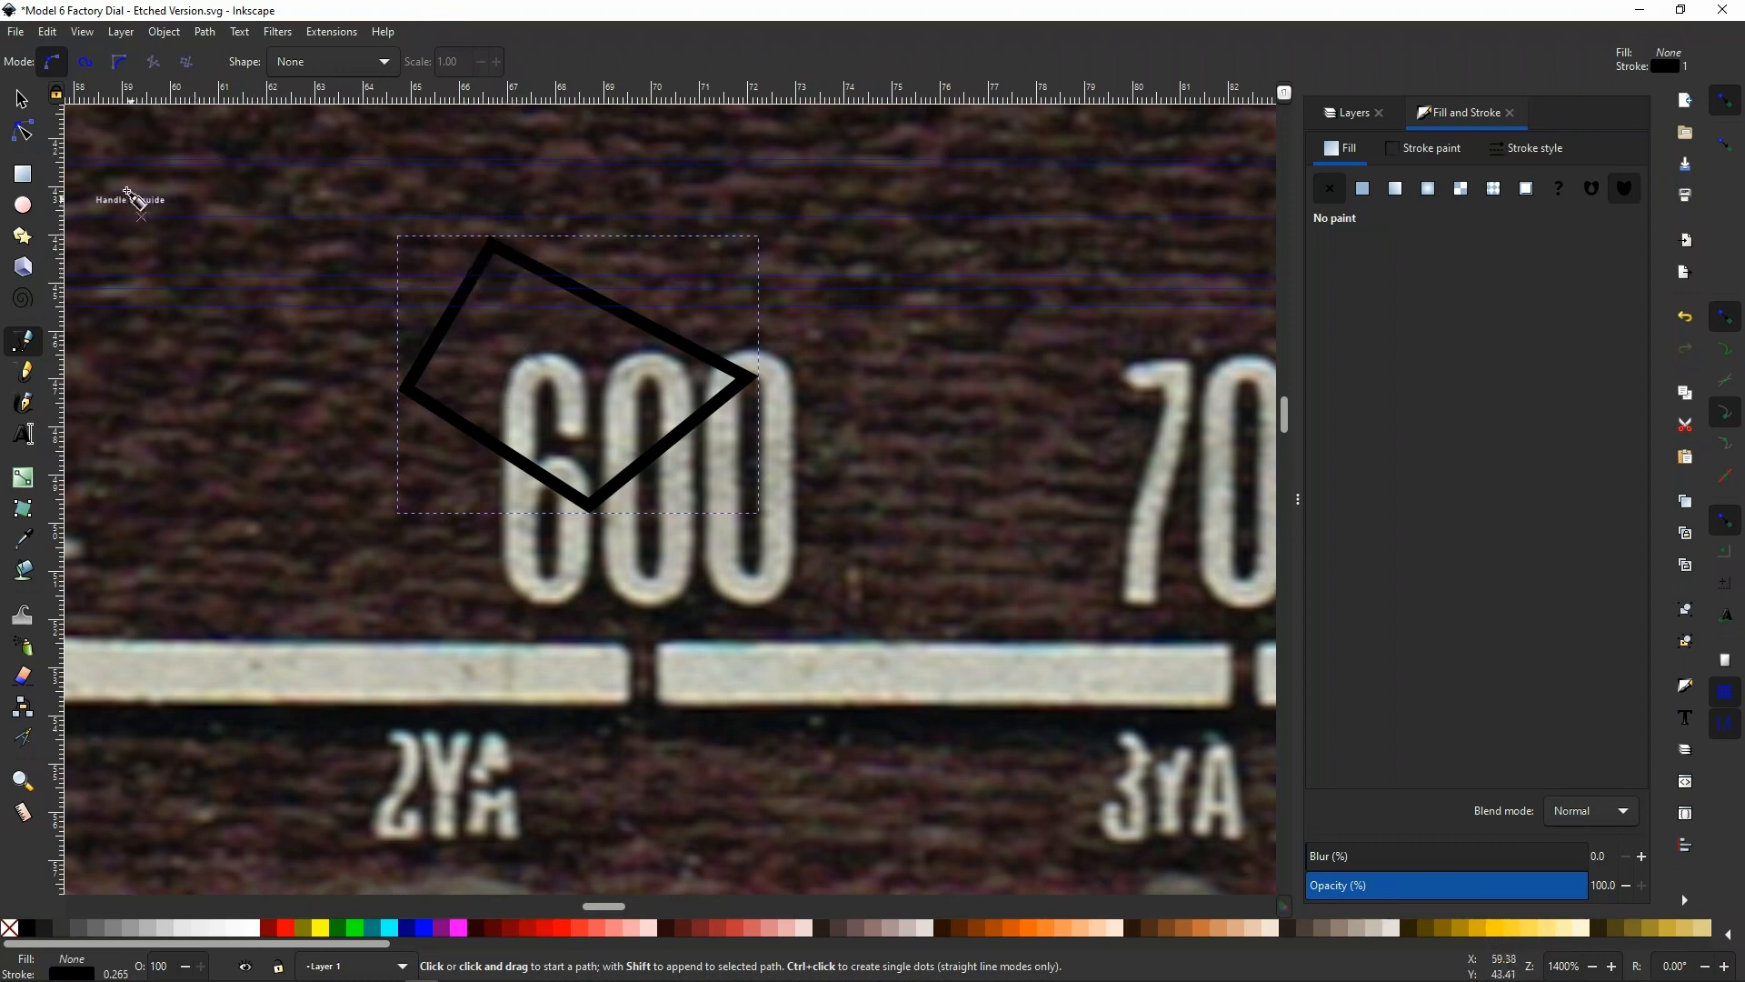
Move the four-sided path's topmost corner up and left and its rightmost corner up and right, and delete the shape
click(24, 132)
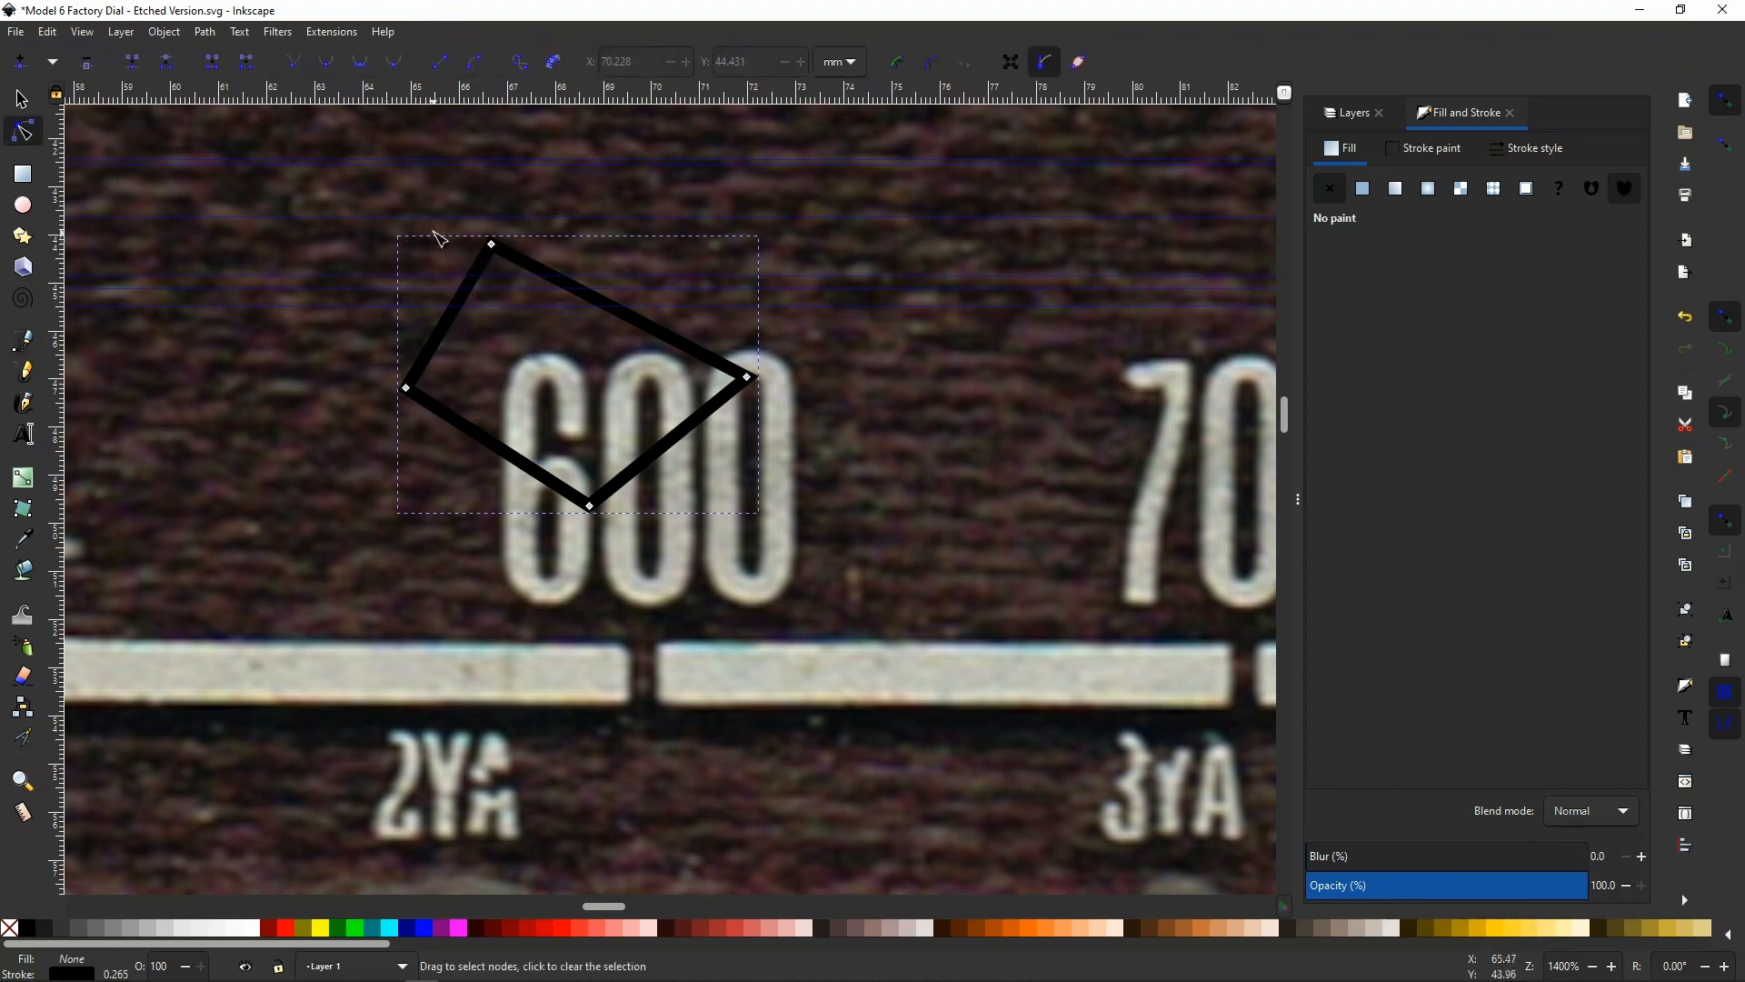
drag(435, 226, 552, 290)
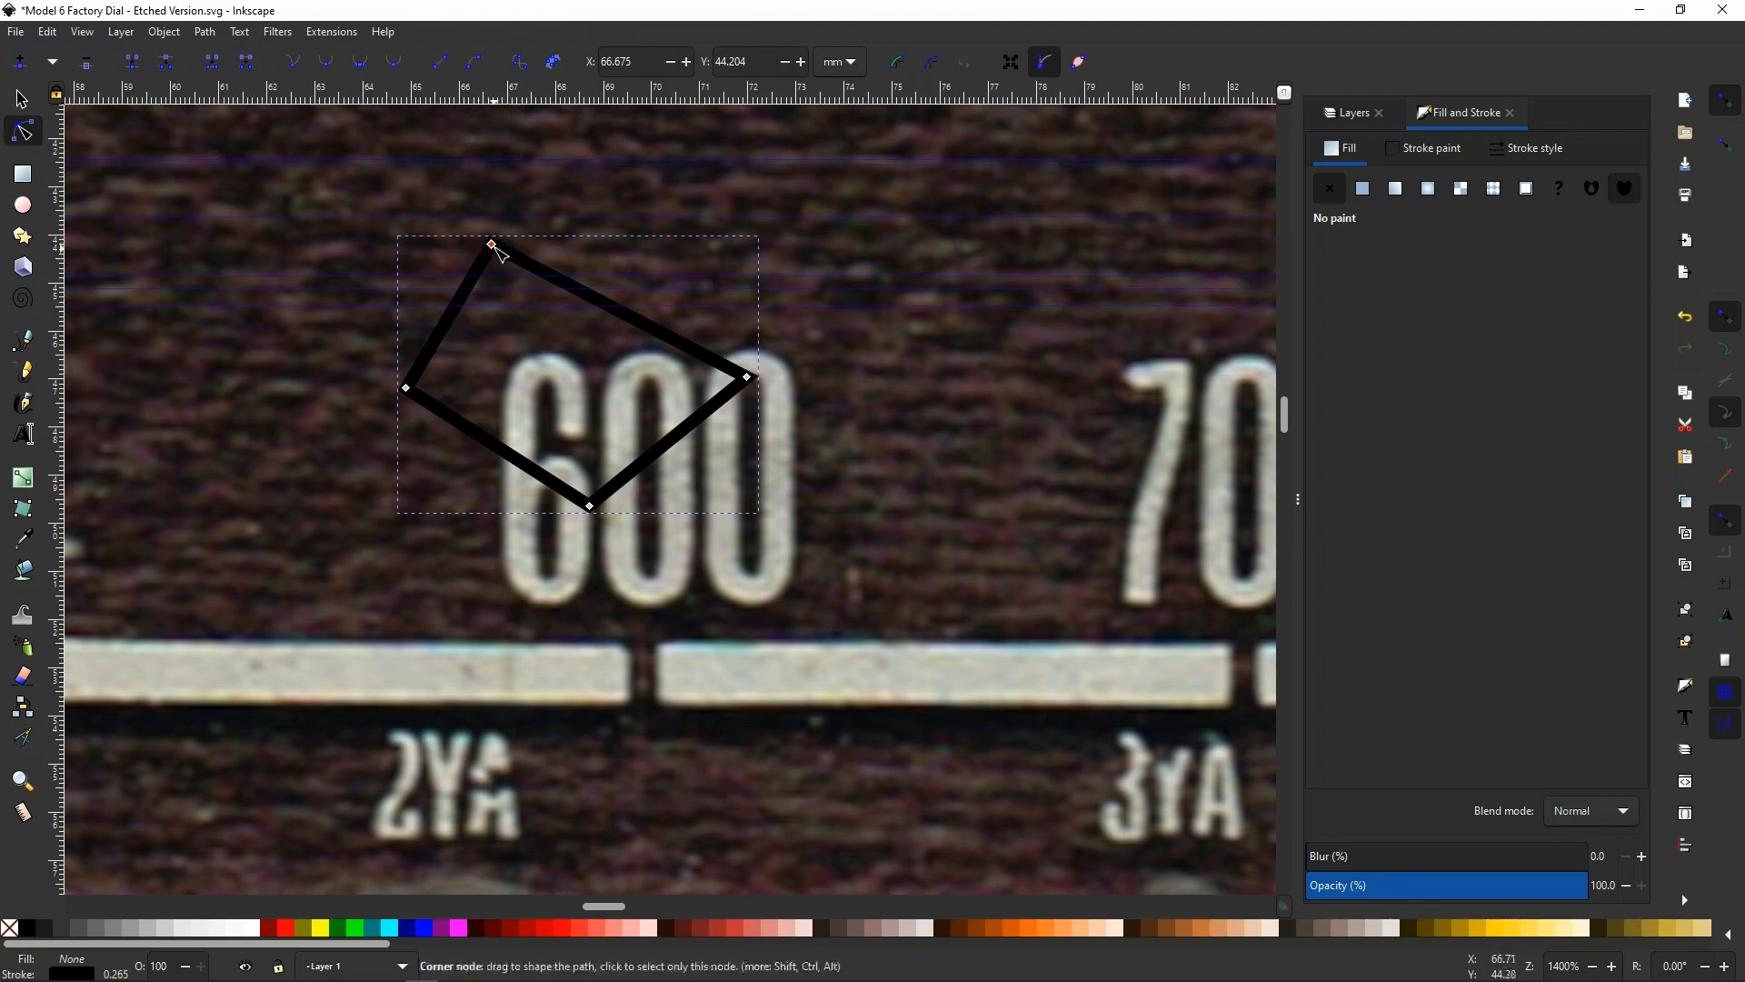
drag(491, 246, 431, 196)
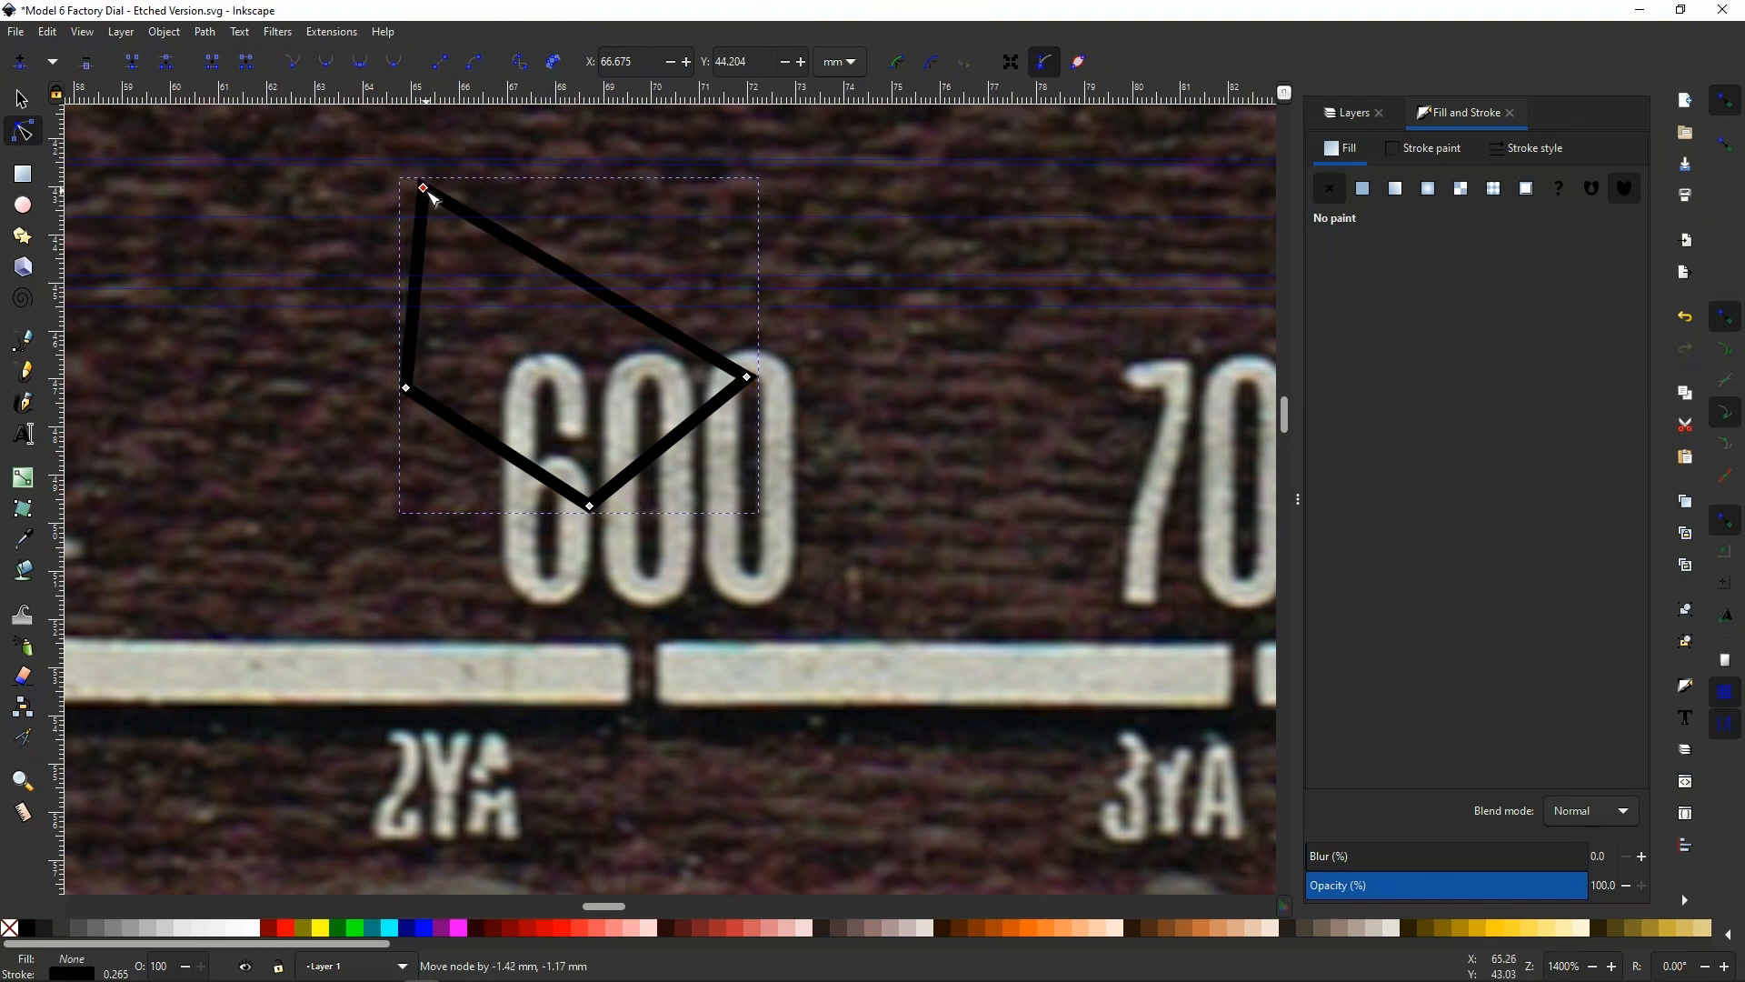
drag(750, 380, 805, 251)
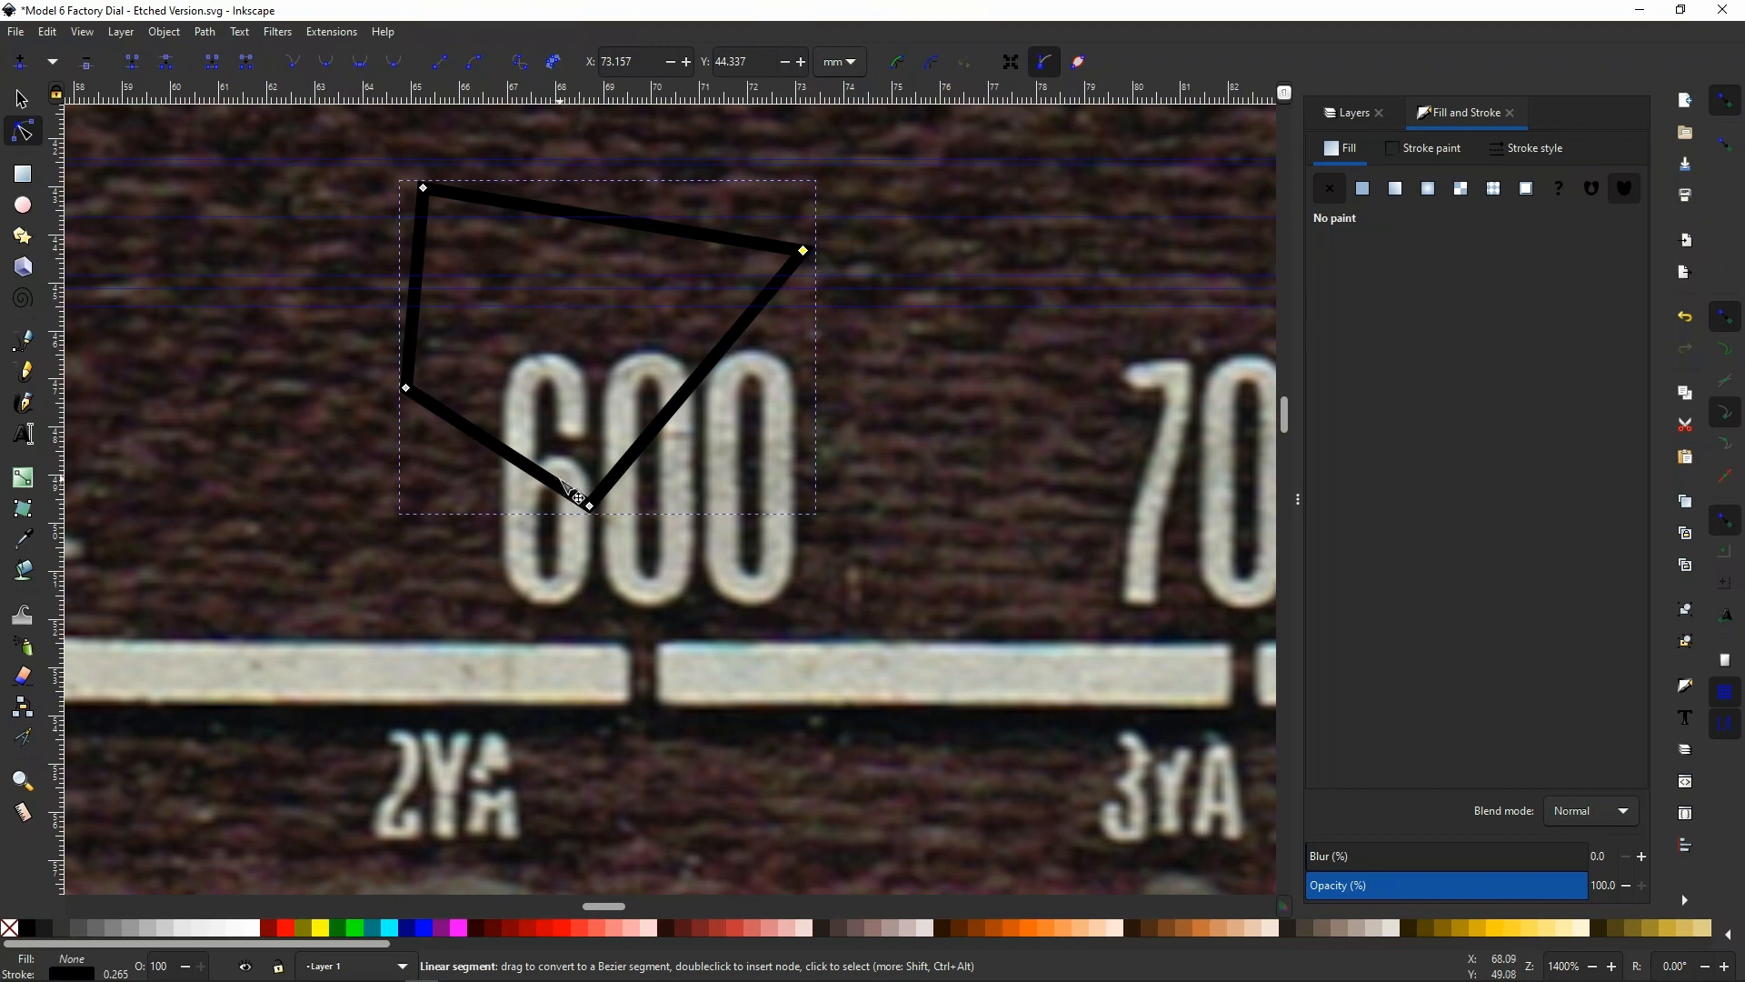
key(s)
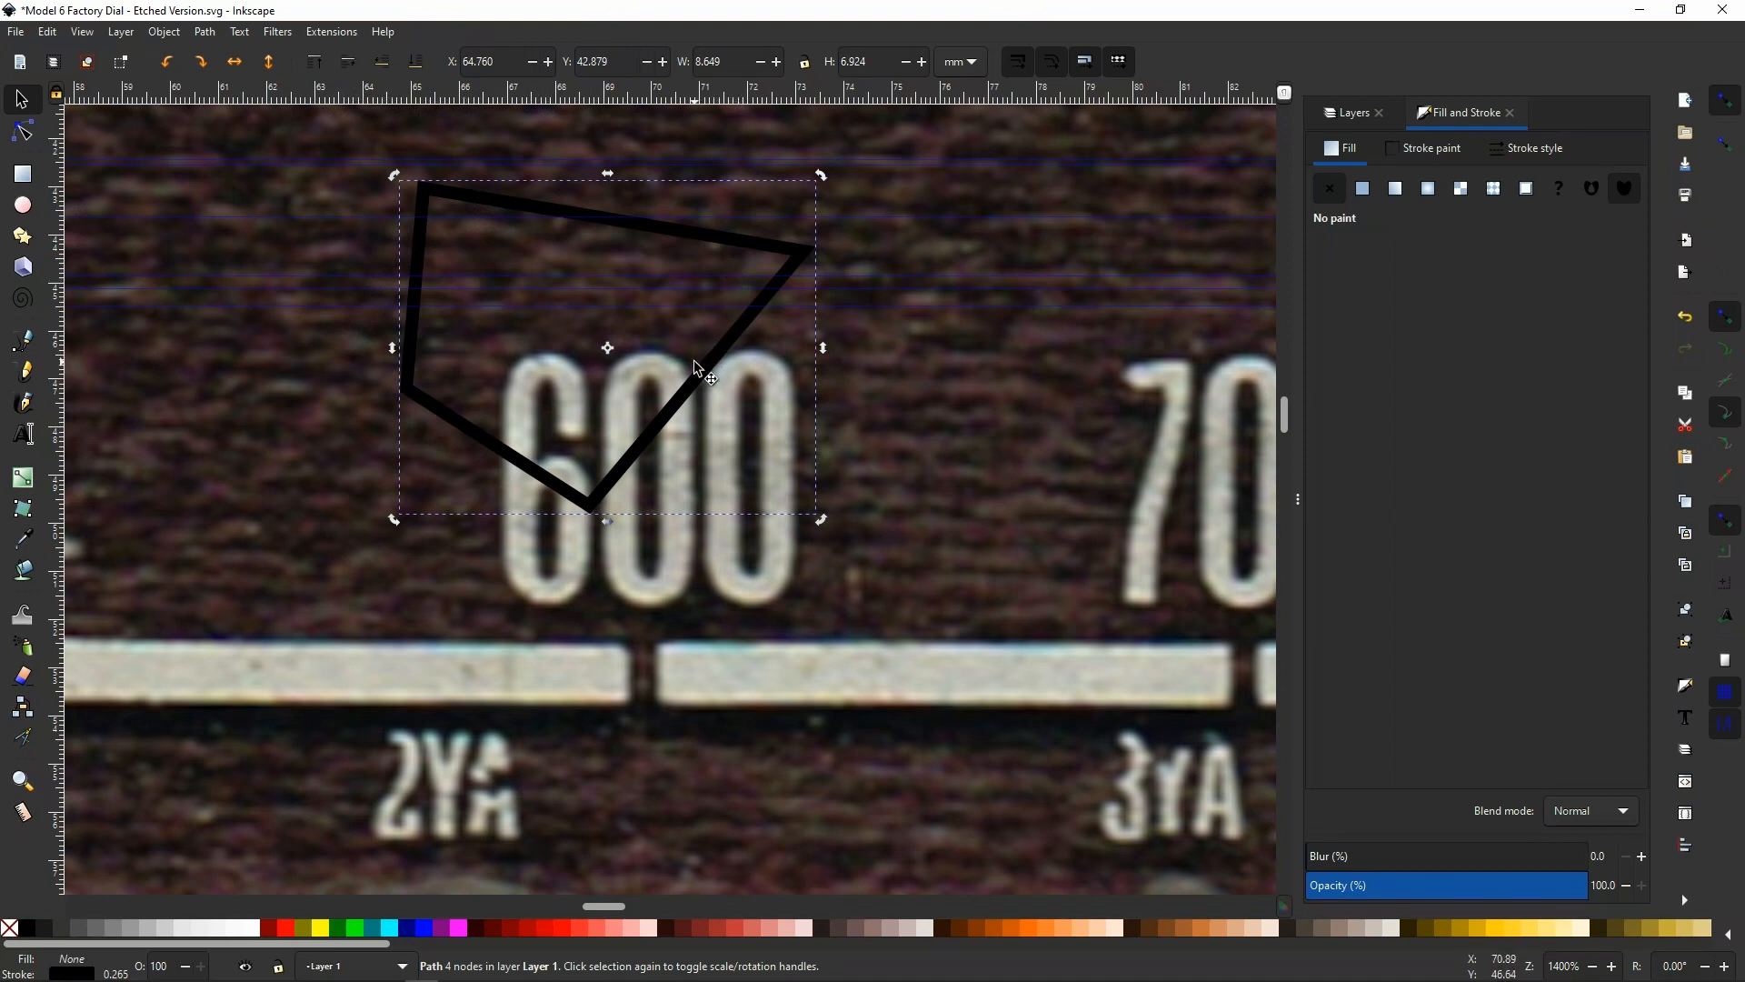
key(Delete)
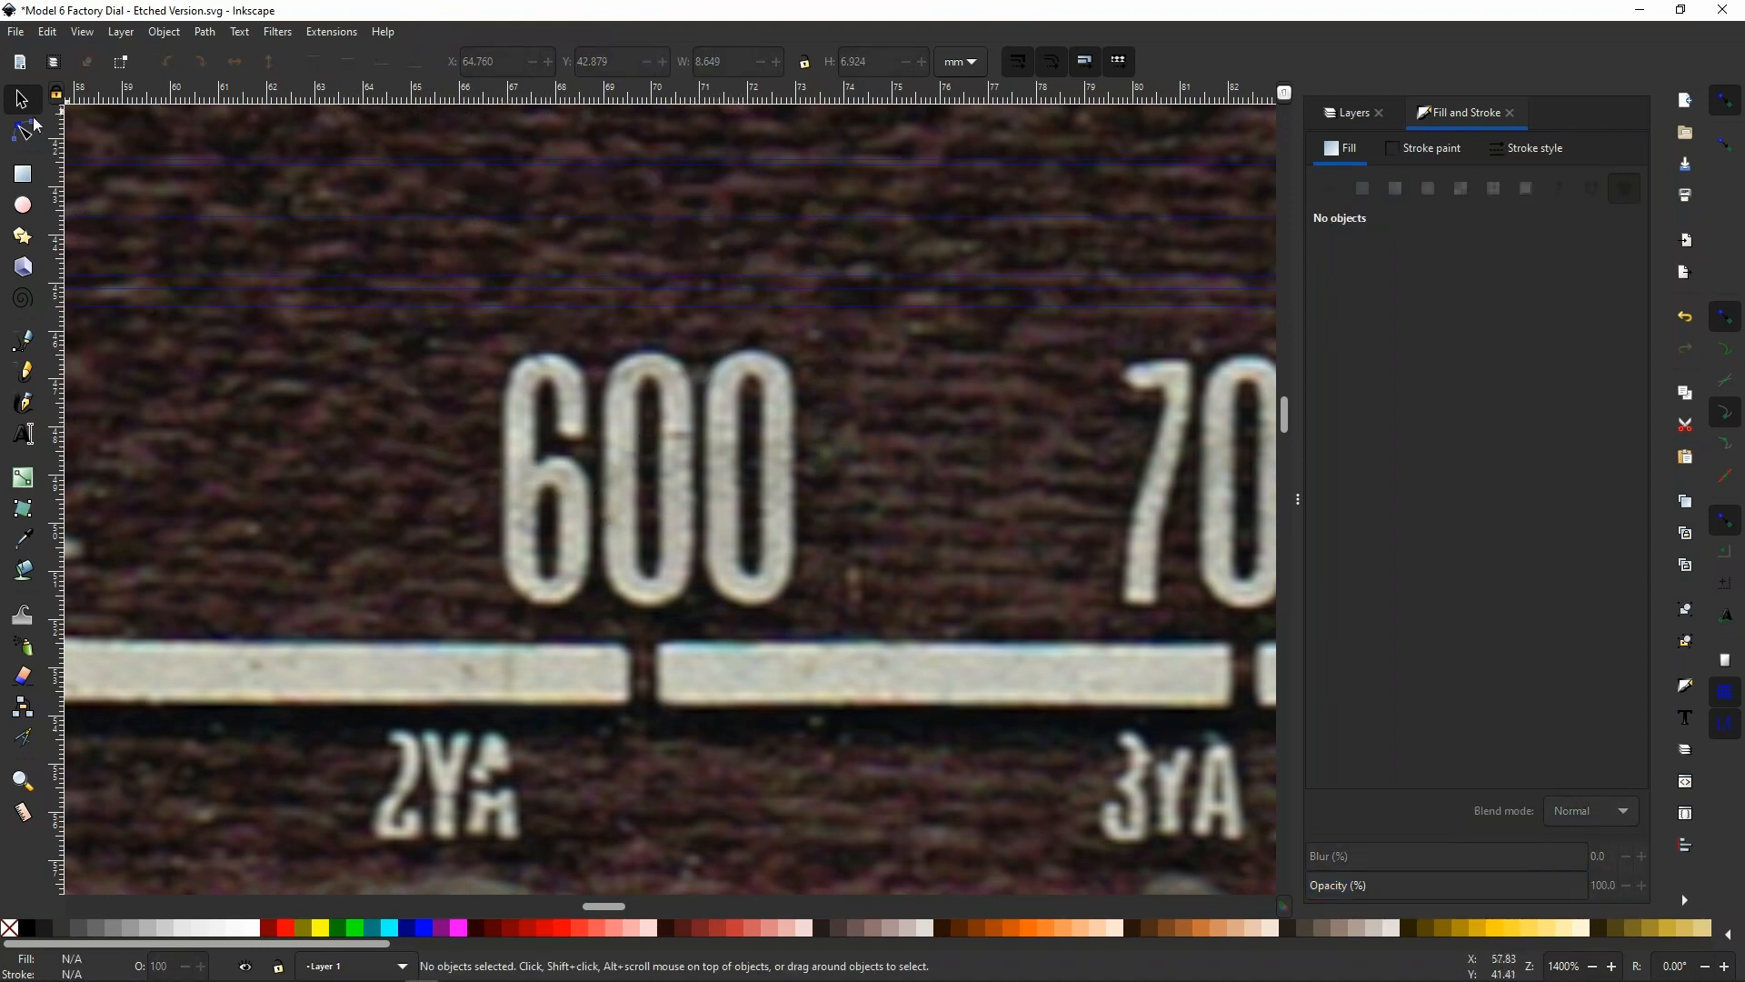
Start a straight-segment Bezier path along the 6's centreline, from its upper terminal over the top and down the left stem
click(29, 341)
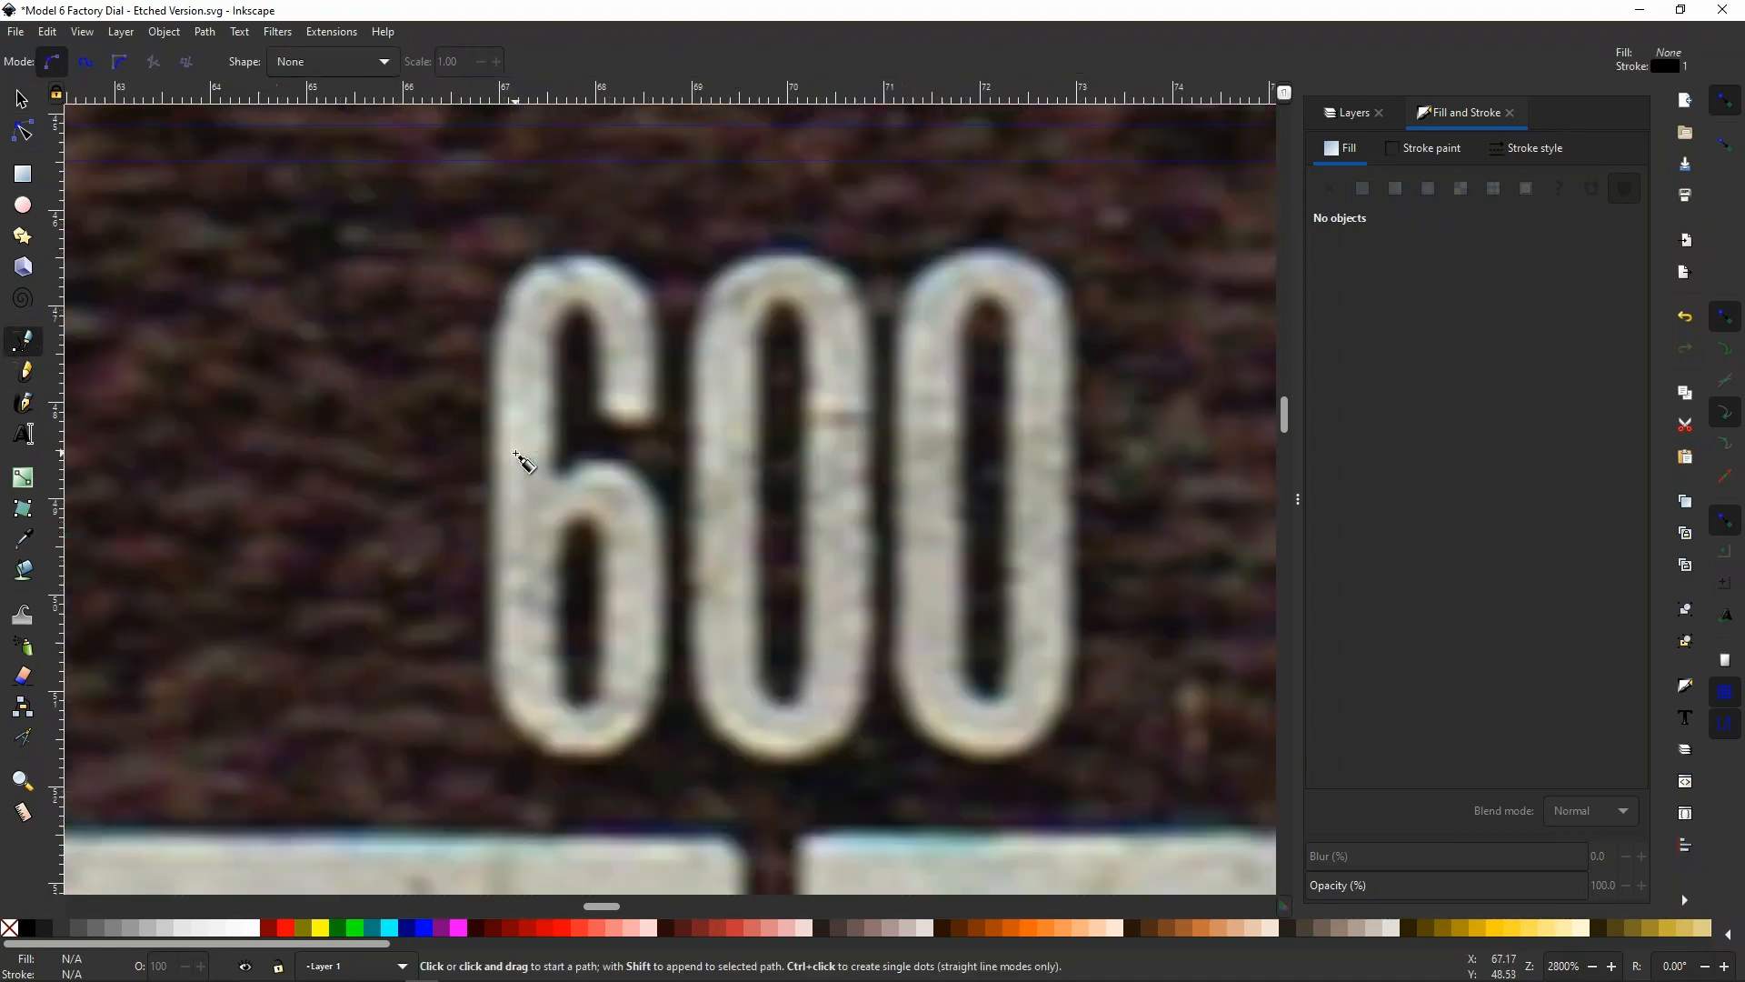
scroll(535, 468, up, 2)
click(627, 415)
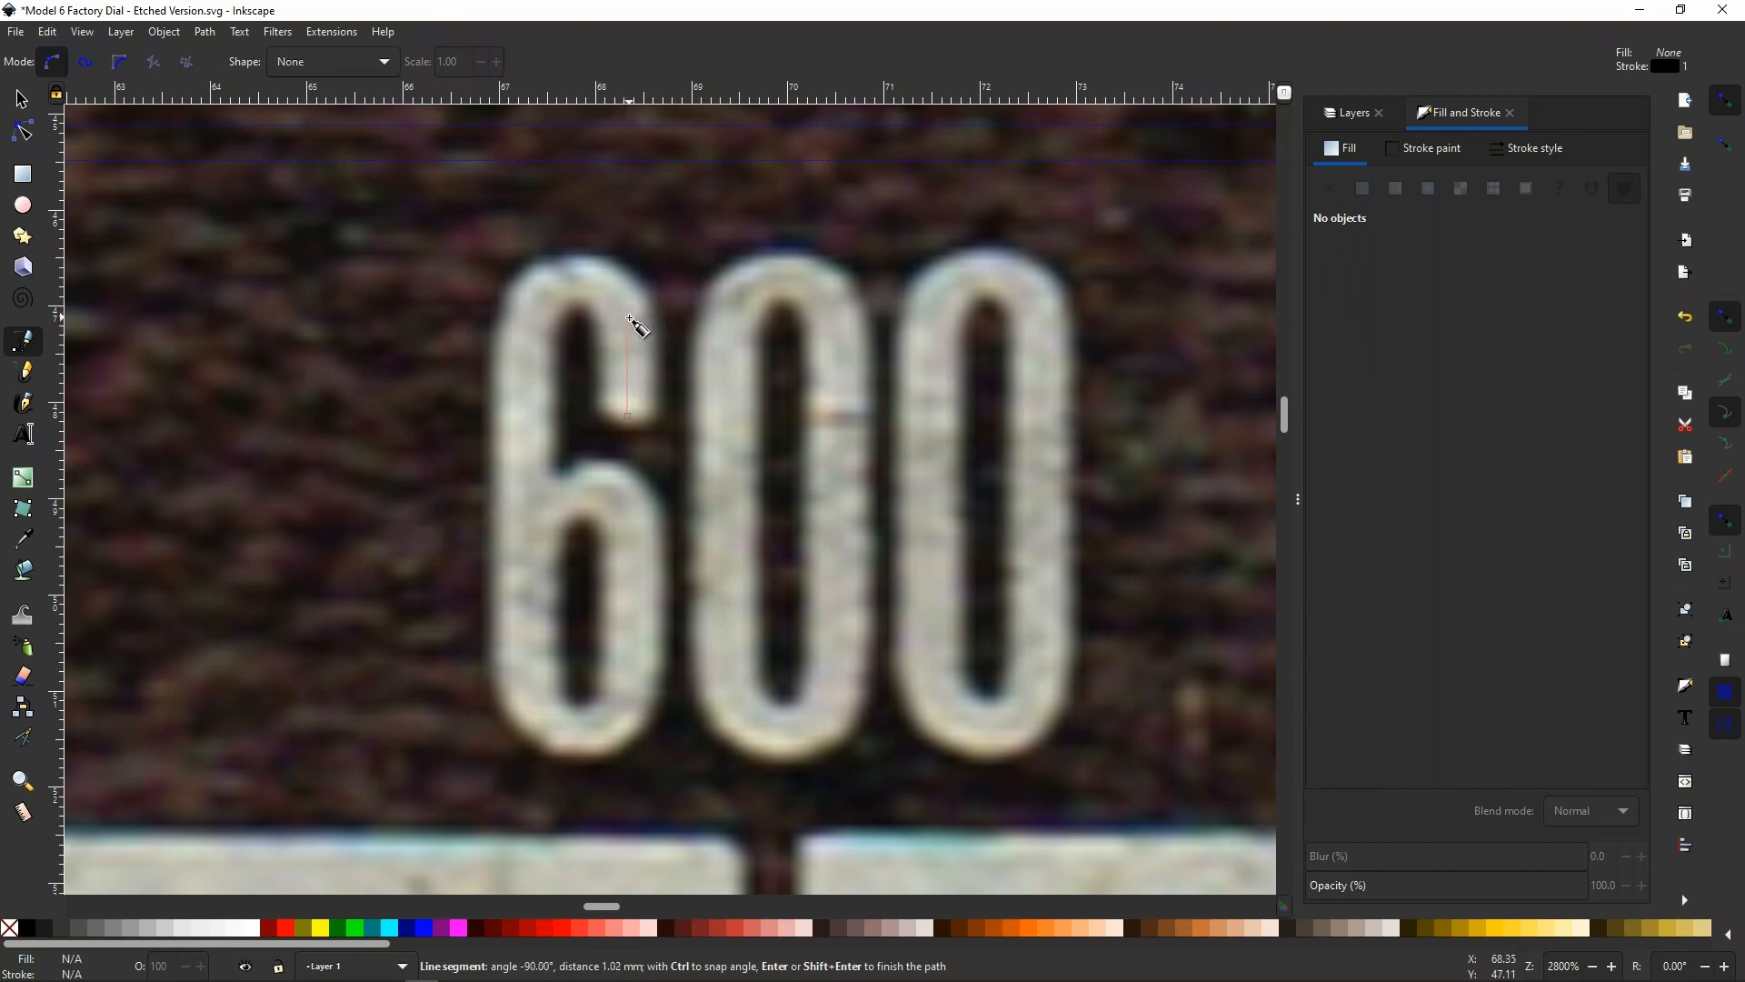
click(627, 318)
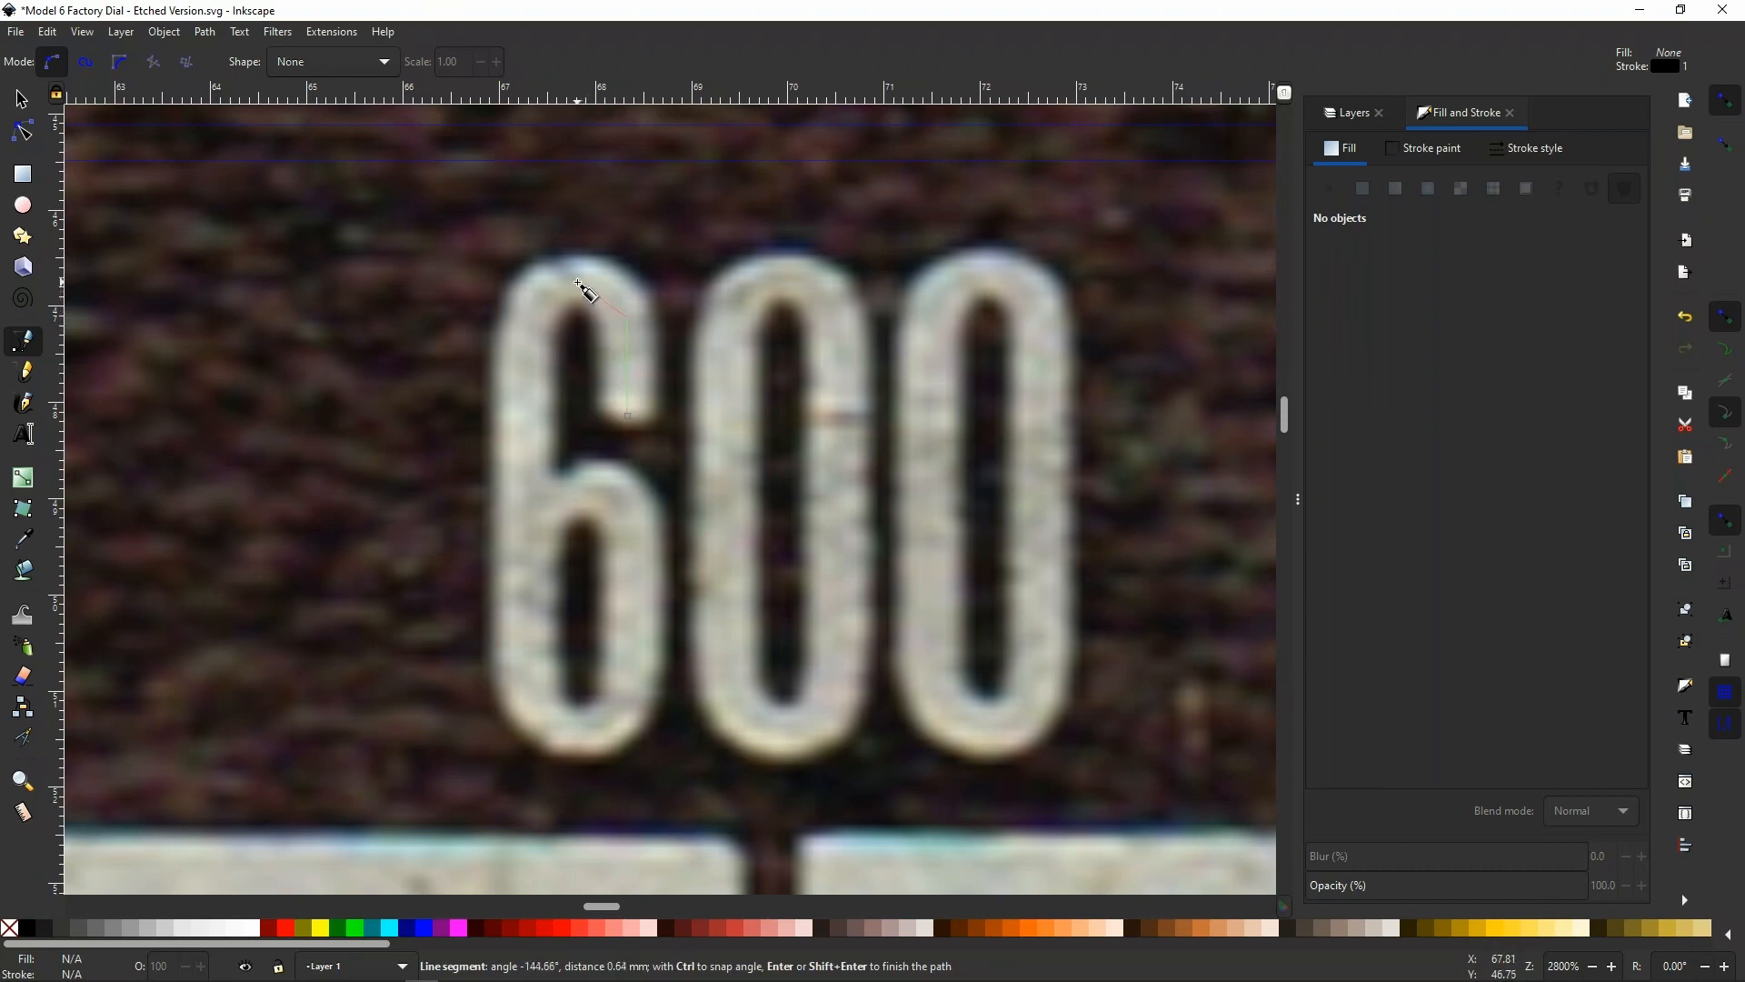
click(575, 281)
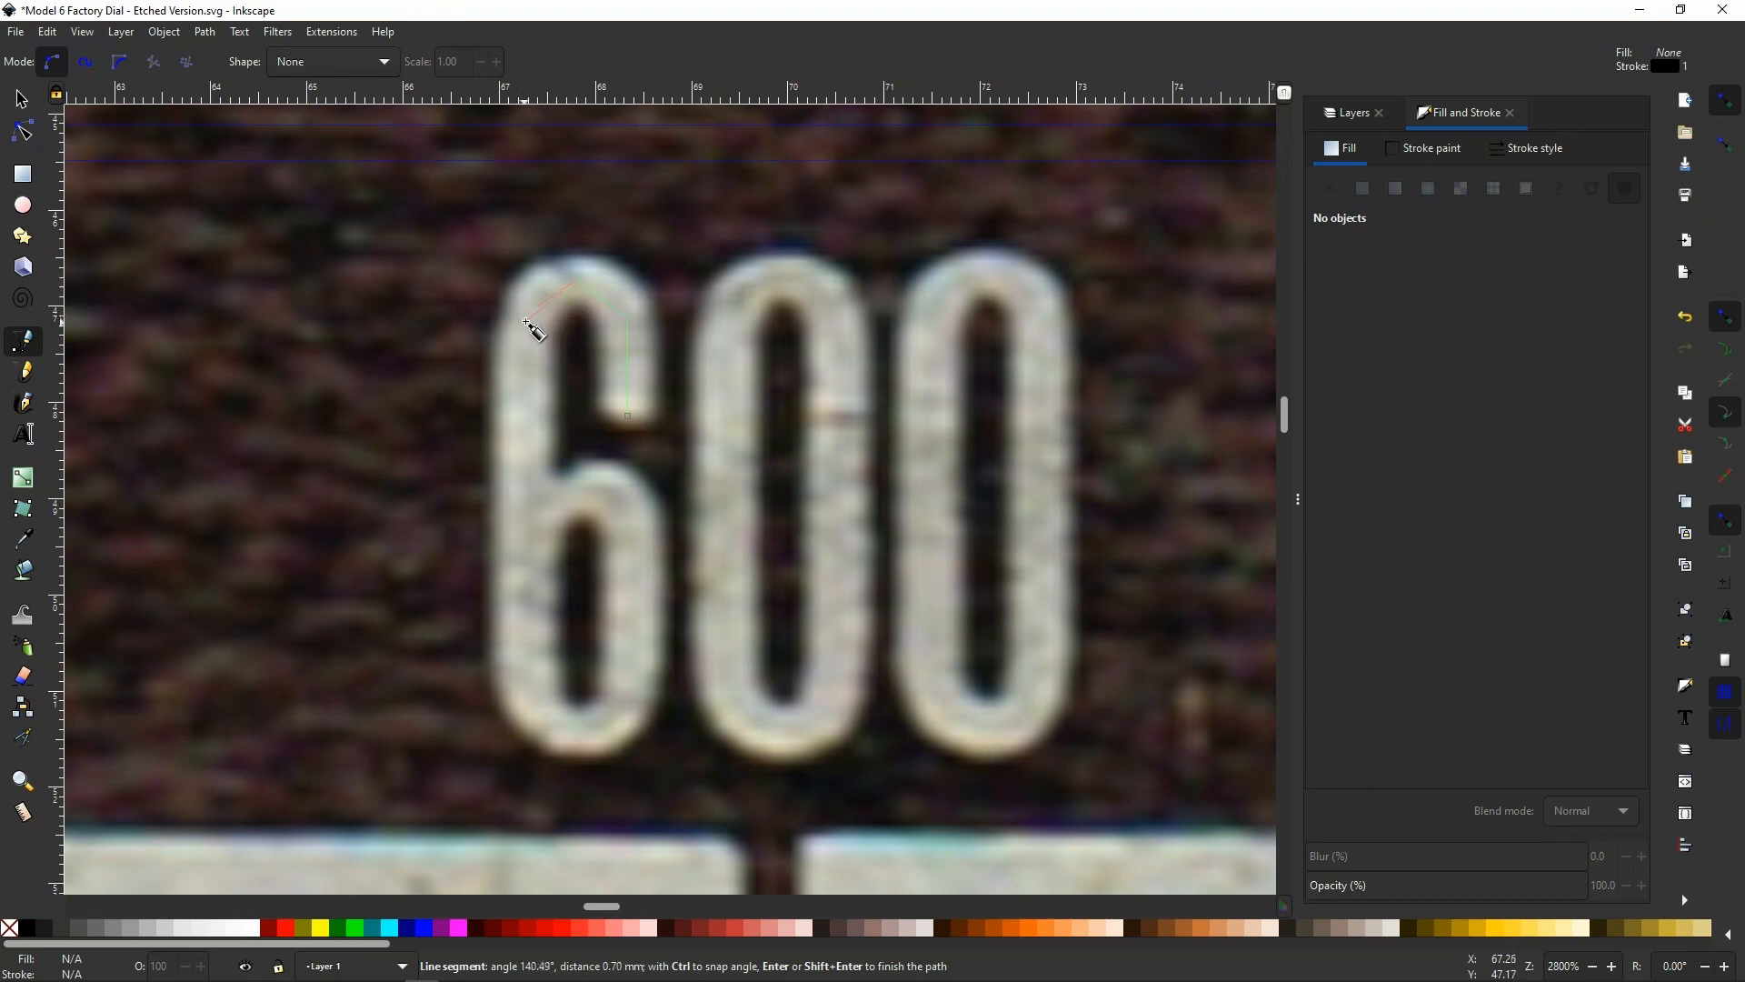
click(529, 320)
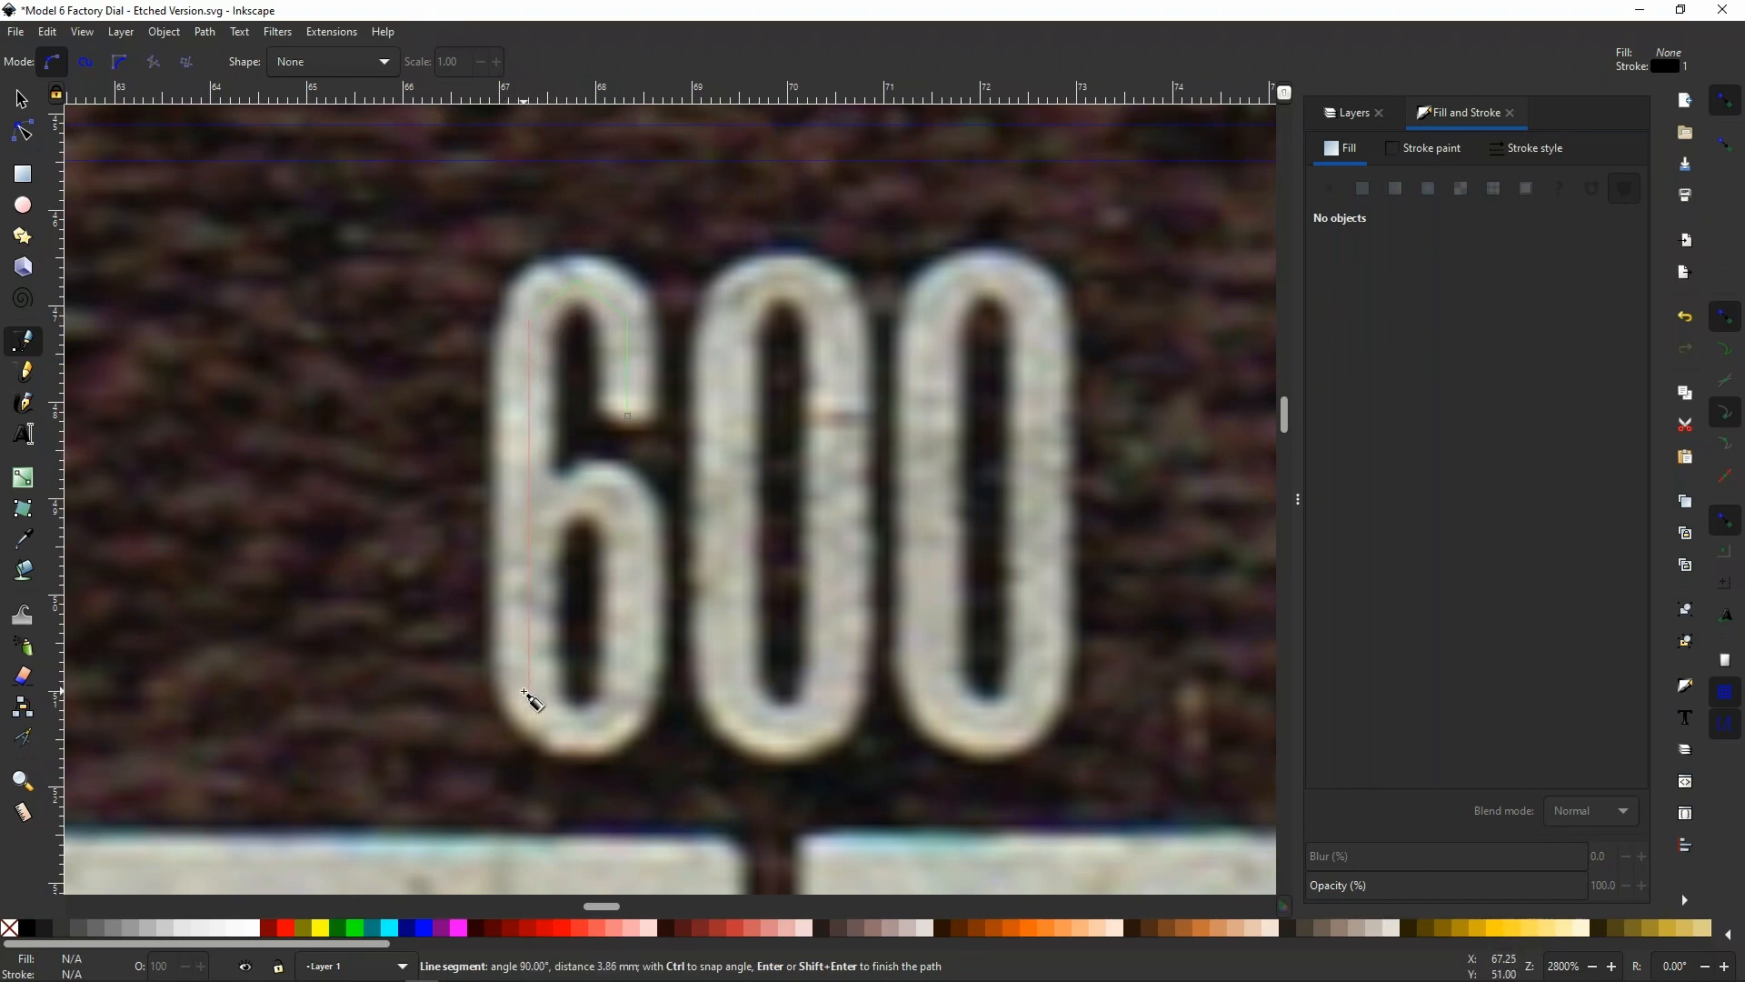
click(529, 694)
Continue the centreline path around the 6's lower bowl and end it as an open path on the left stem
click(570, 730)
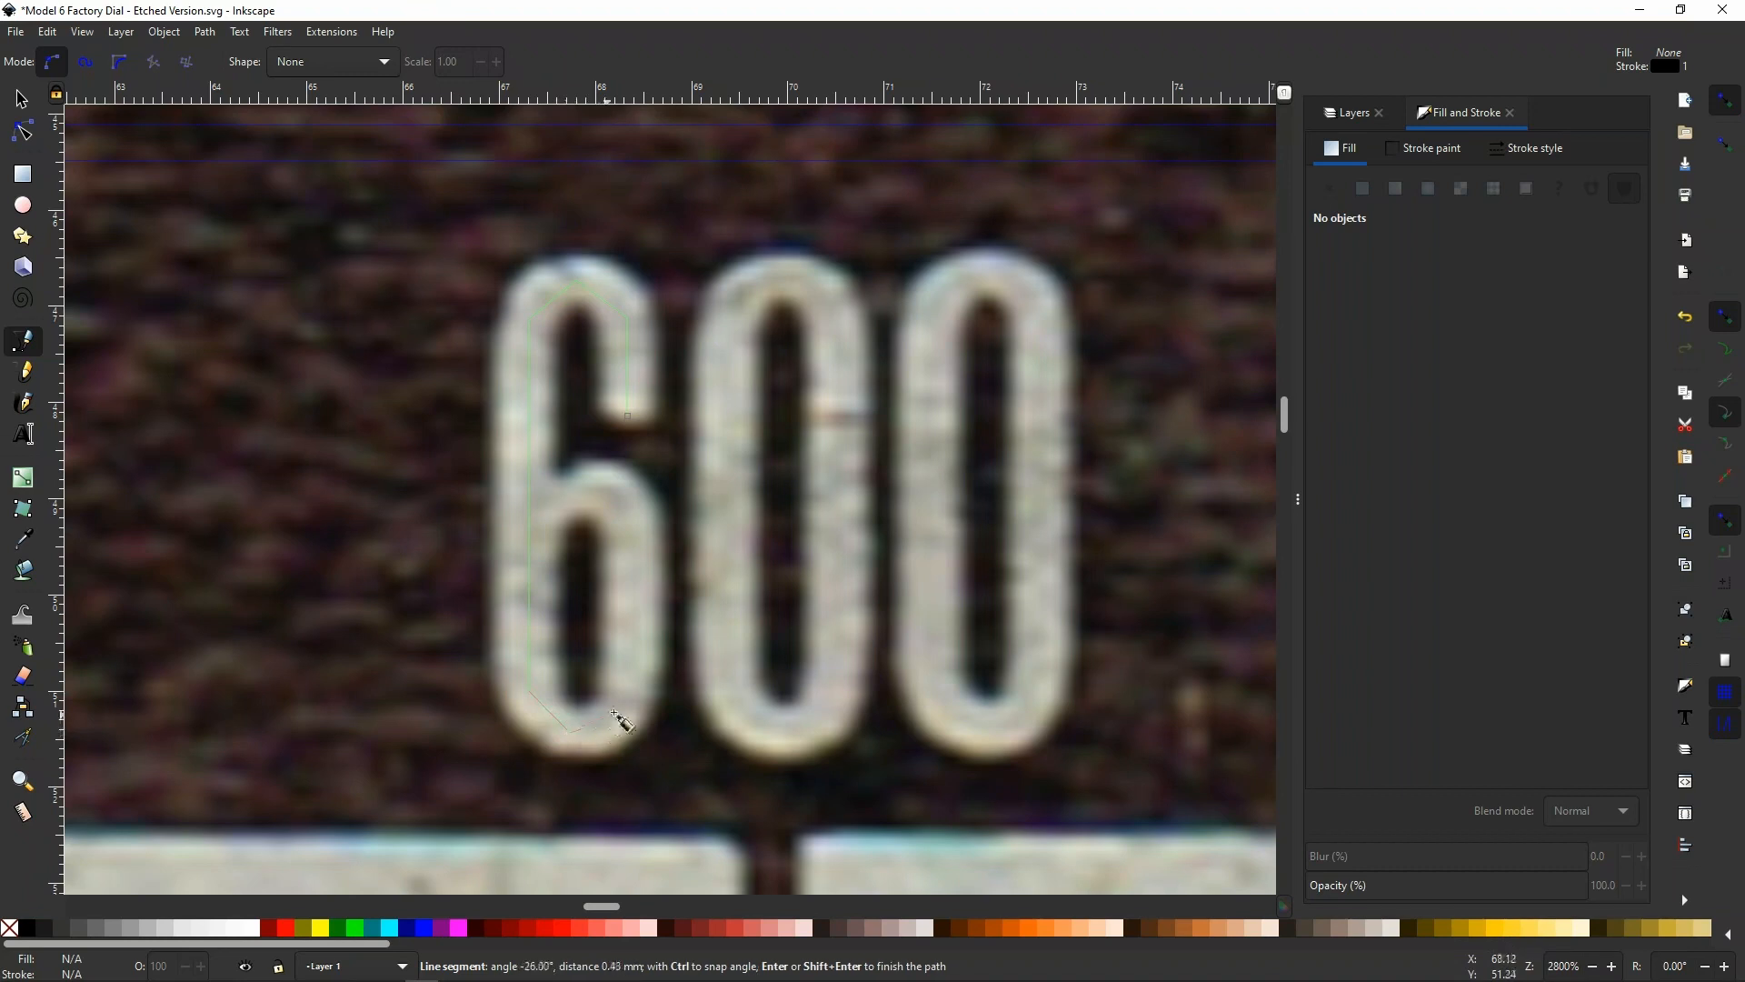
click(627, 696)
click(635, 525)
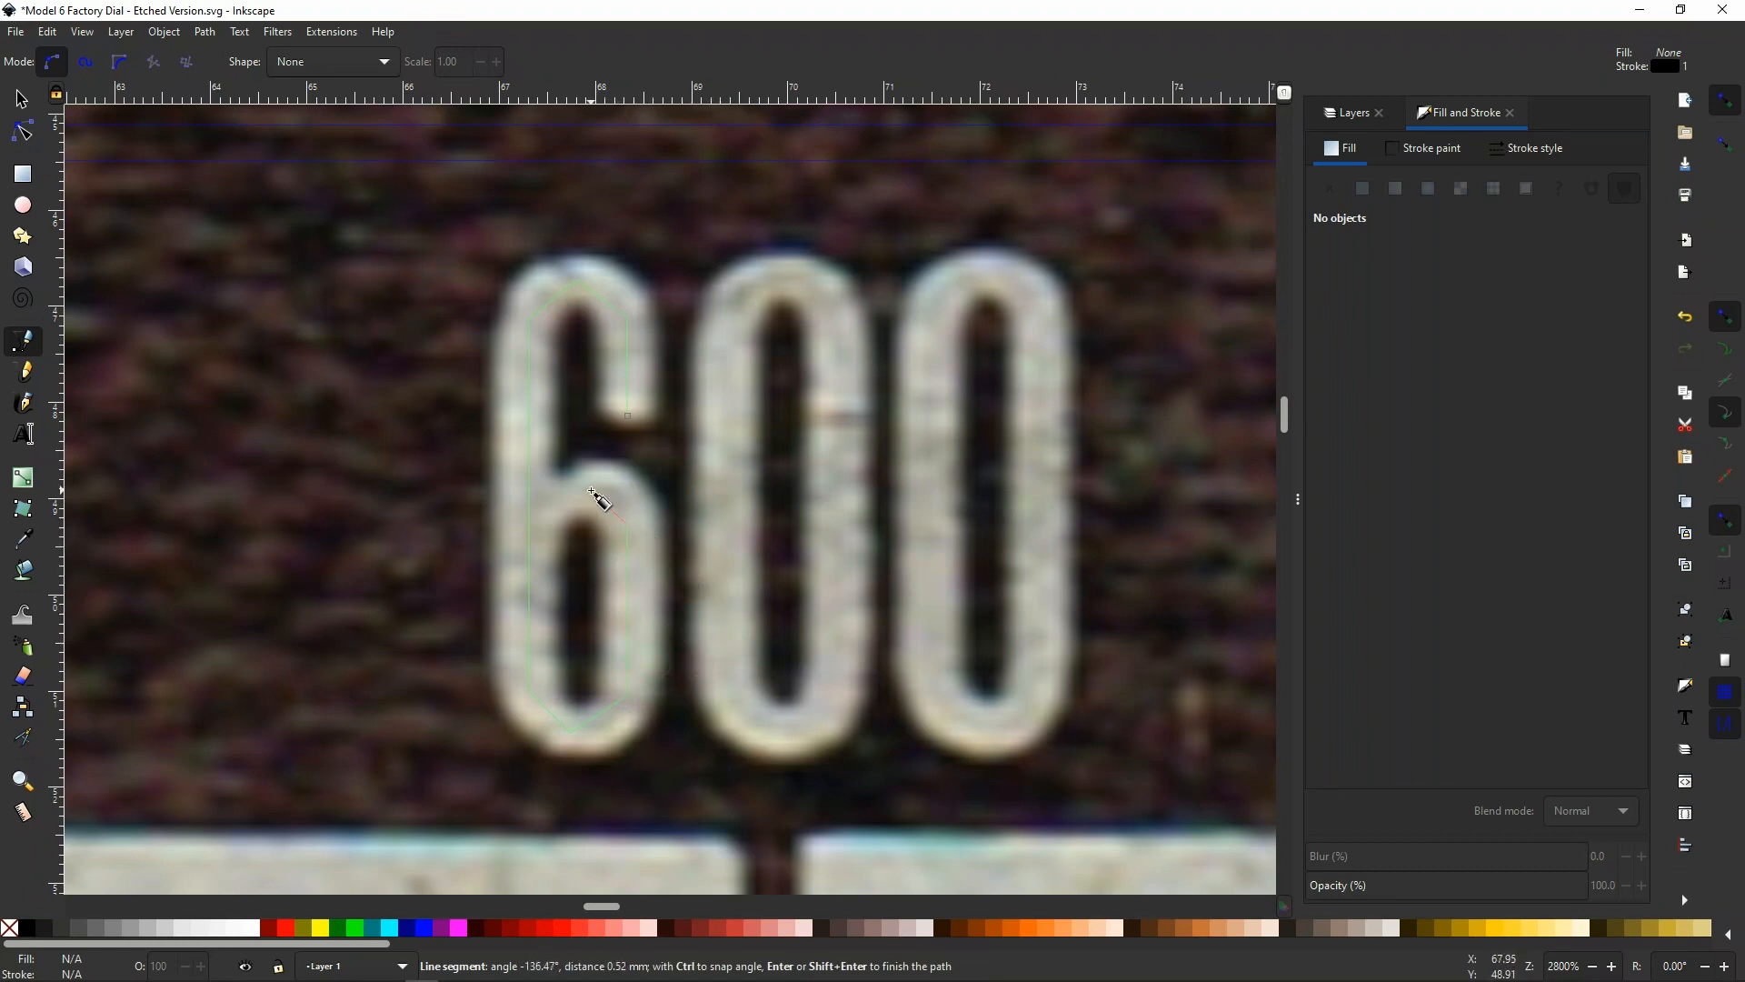
click(590, 492)
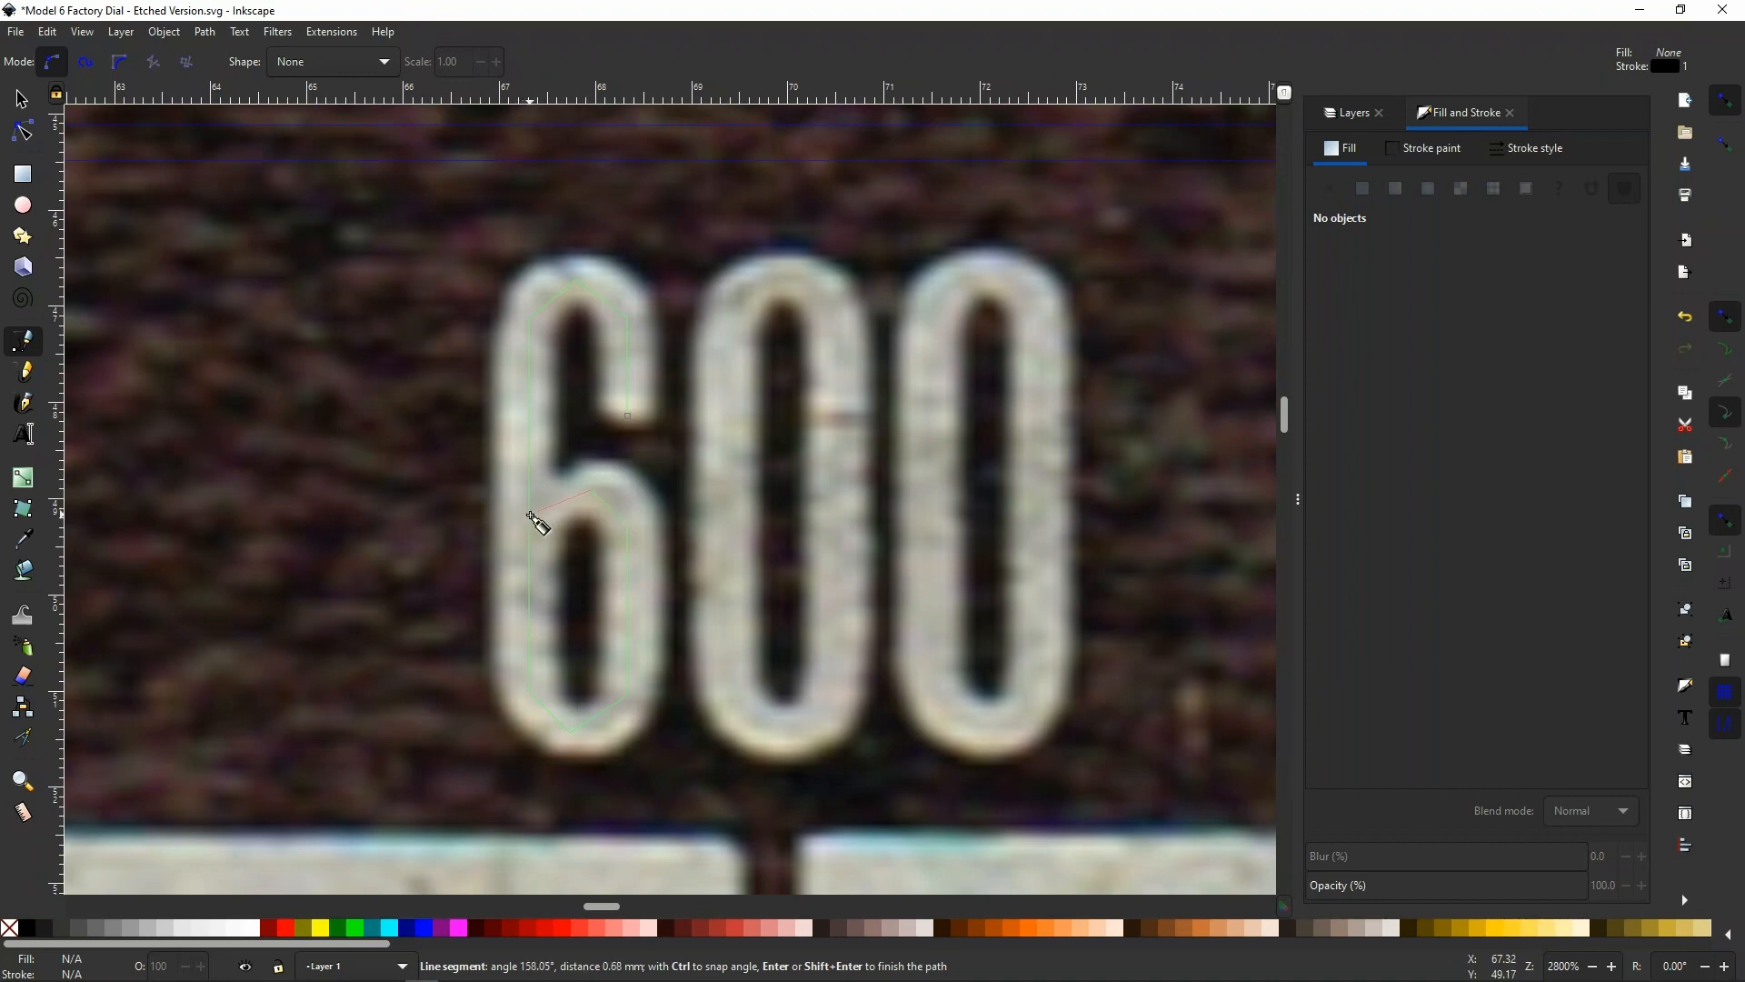
click(531, 517)
key(Return)
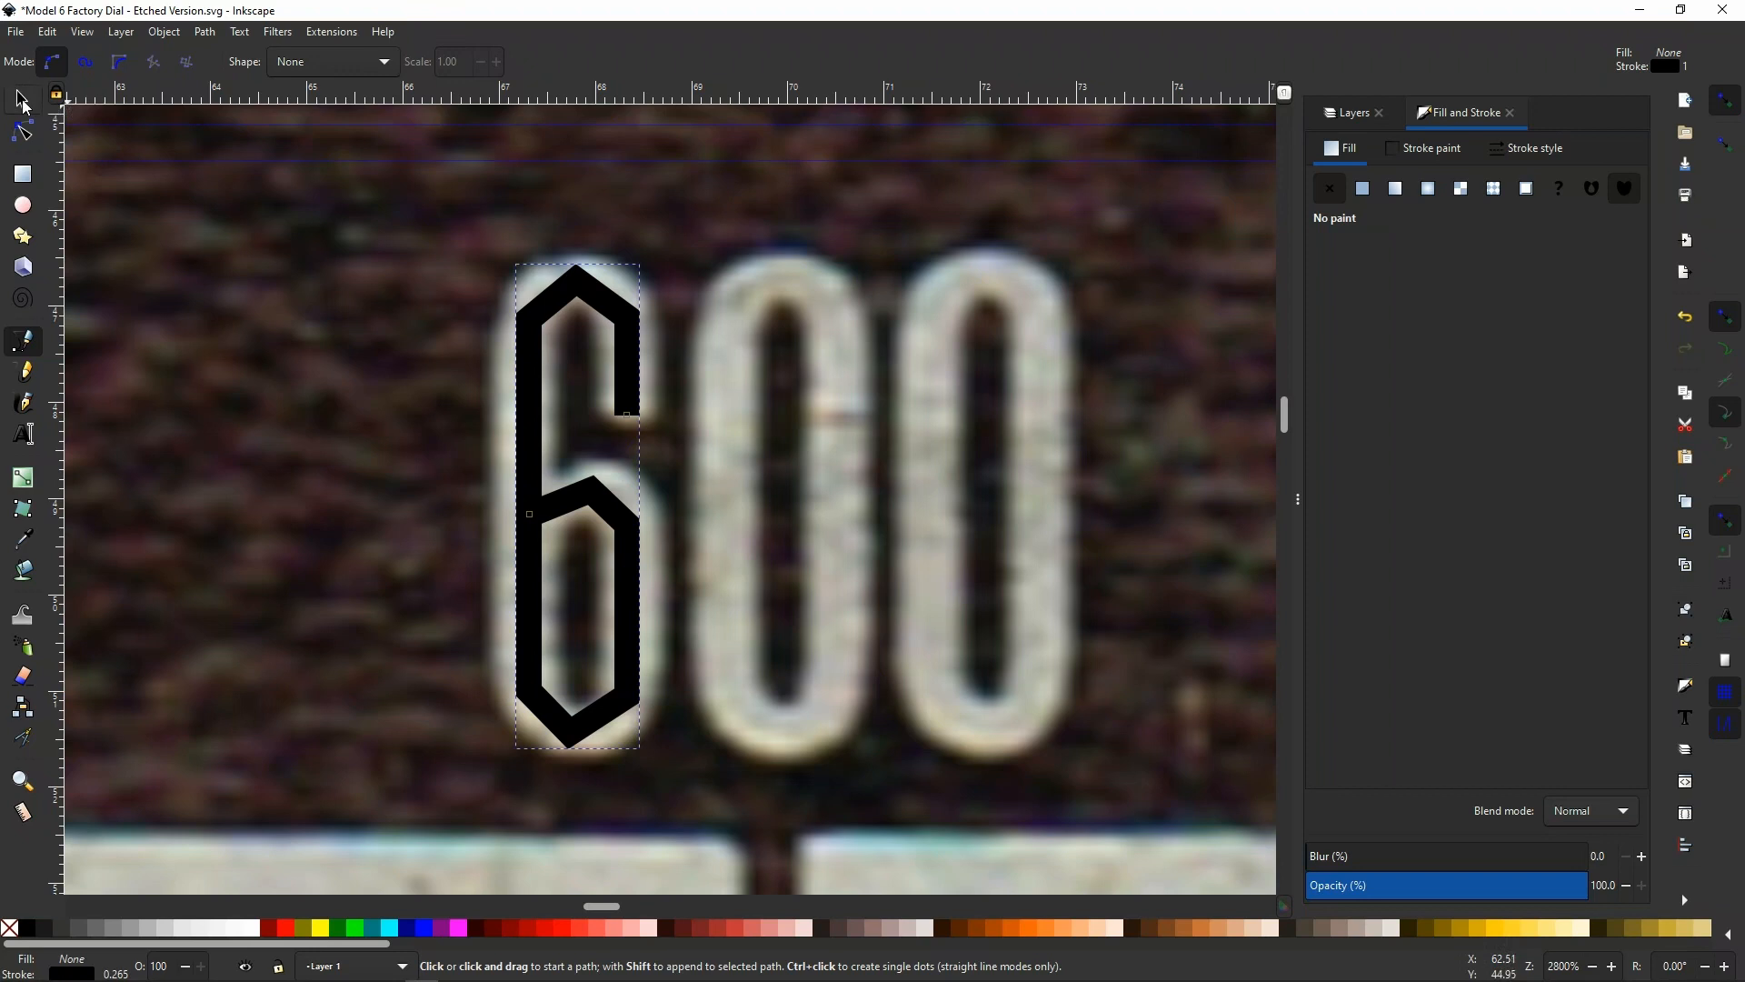
Bend the slanted segments at the 6's top, middle and bottom outward into round curves that follow the scanned numeral
click(23, 133)
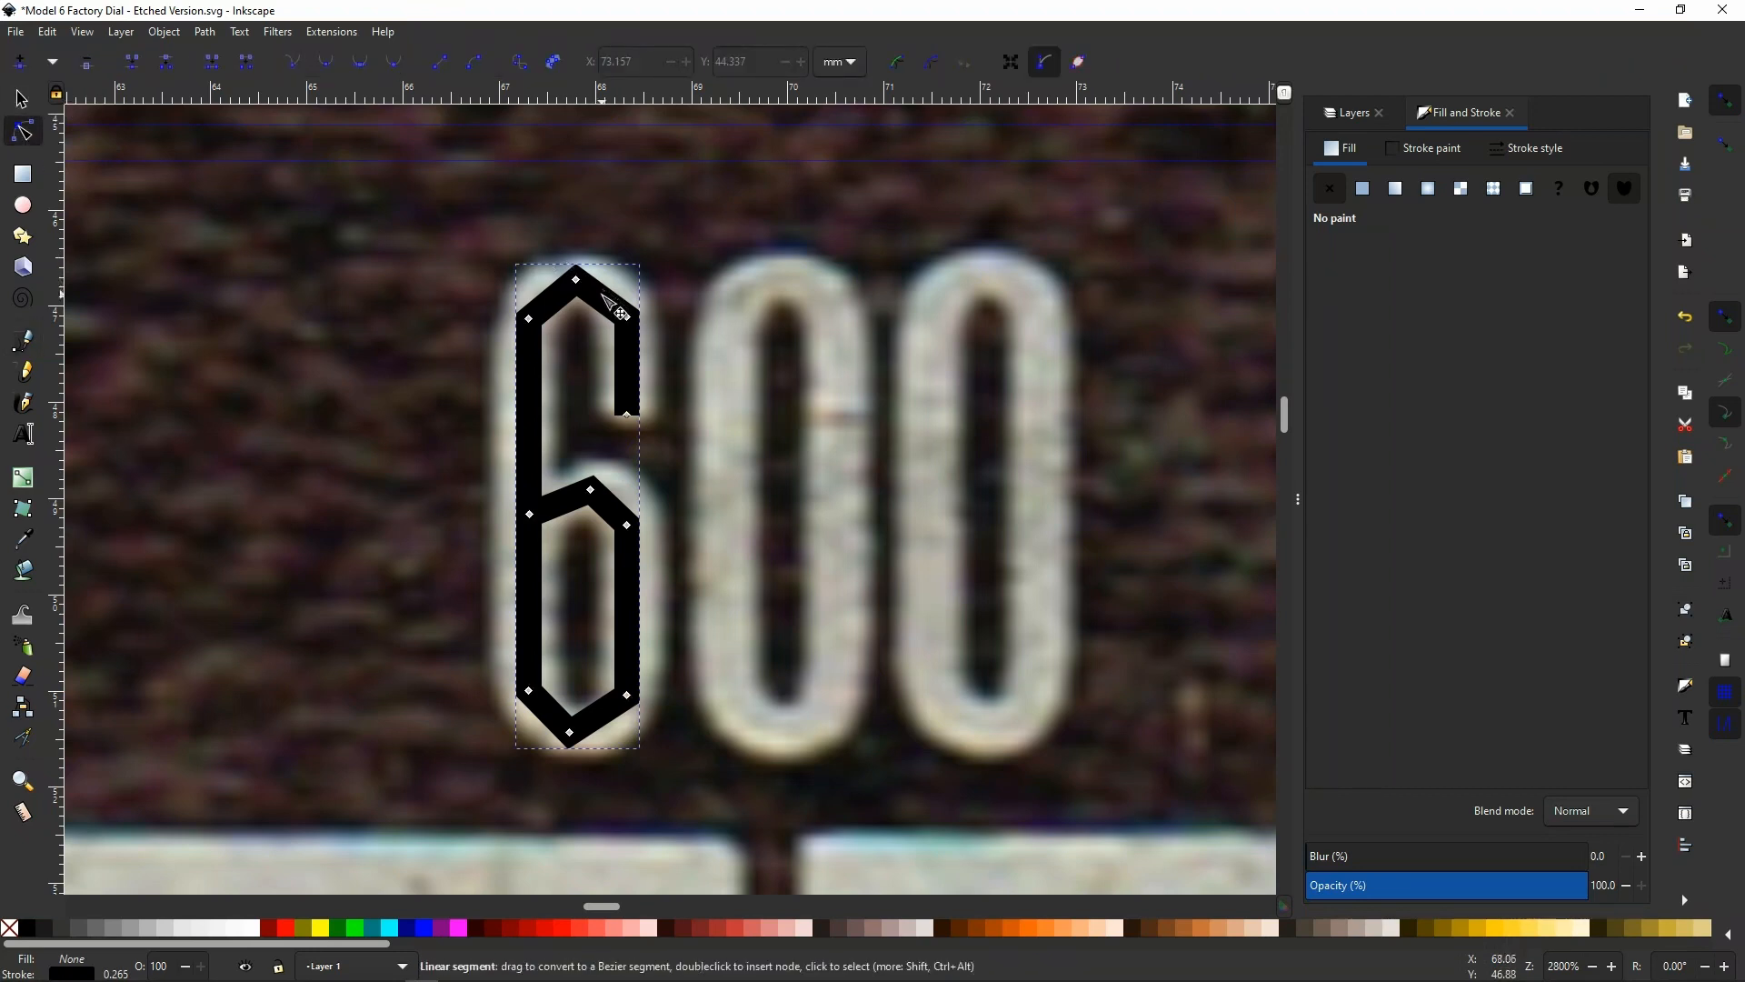
drag(609, 294, 545, 293)
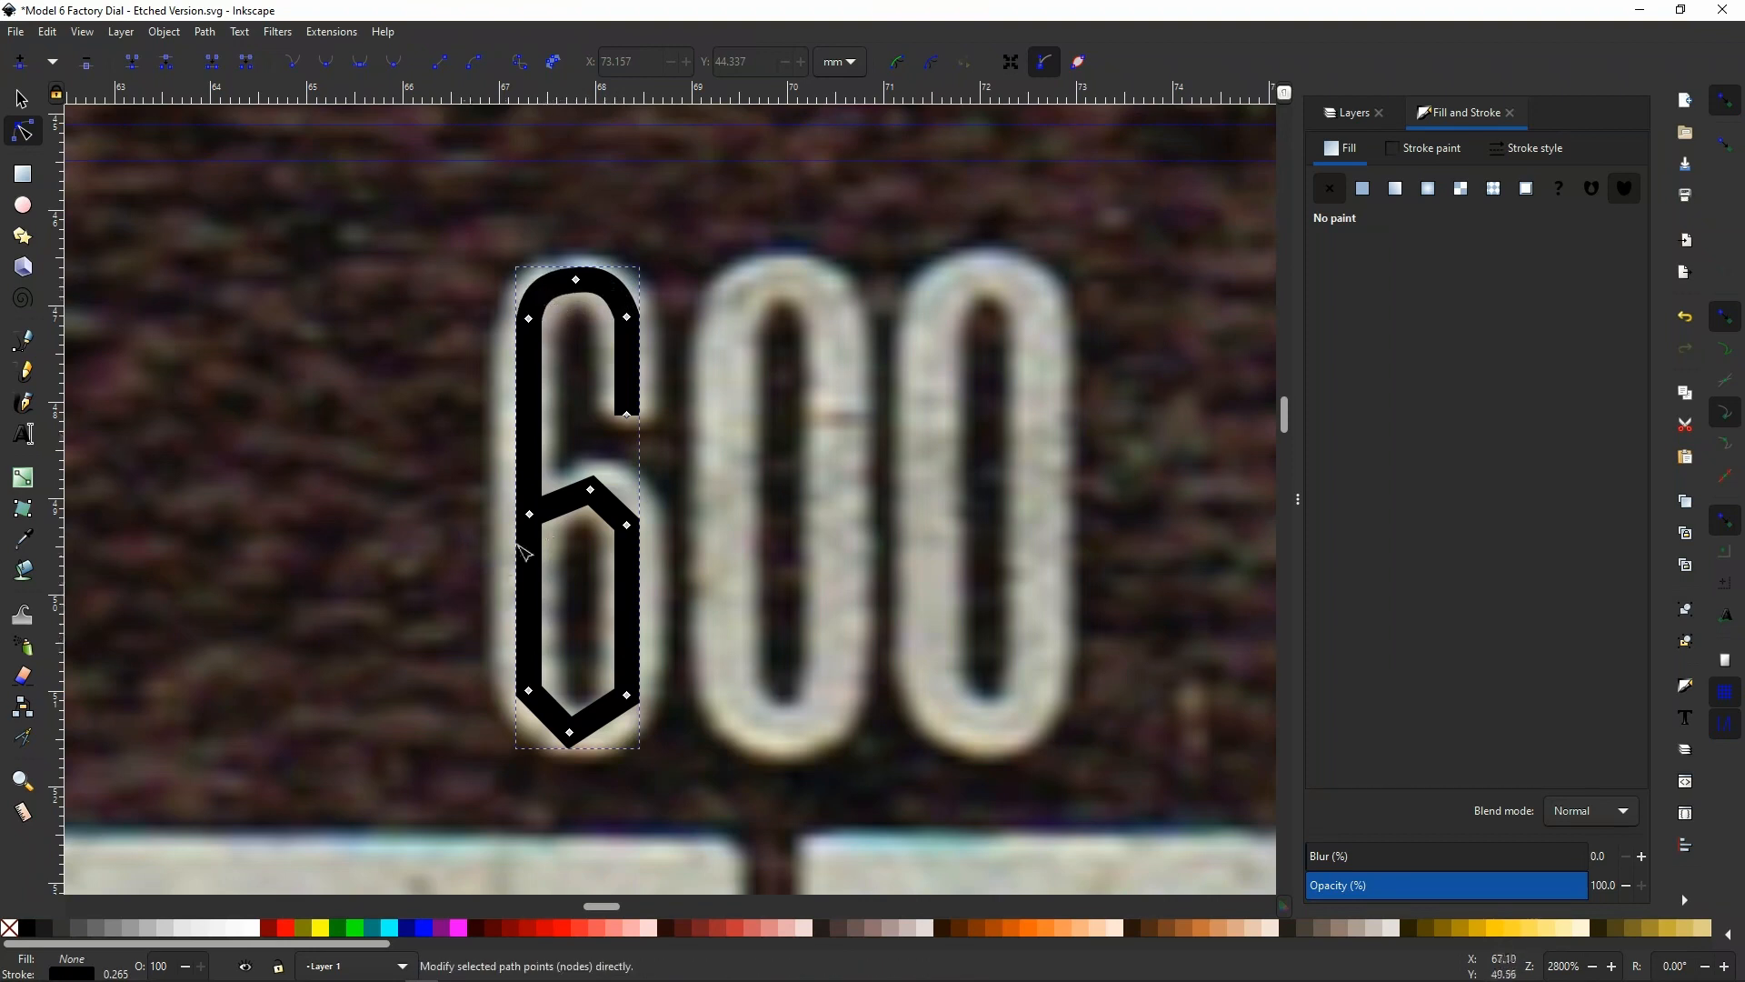
drag(561, 497, 618, 499)
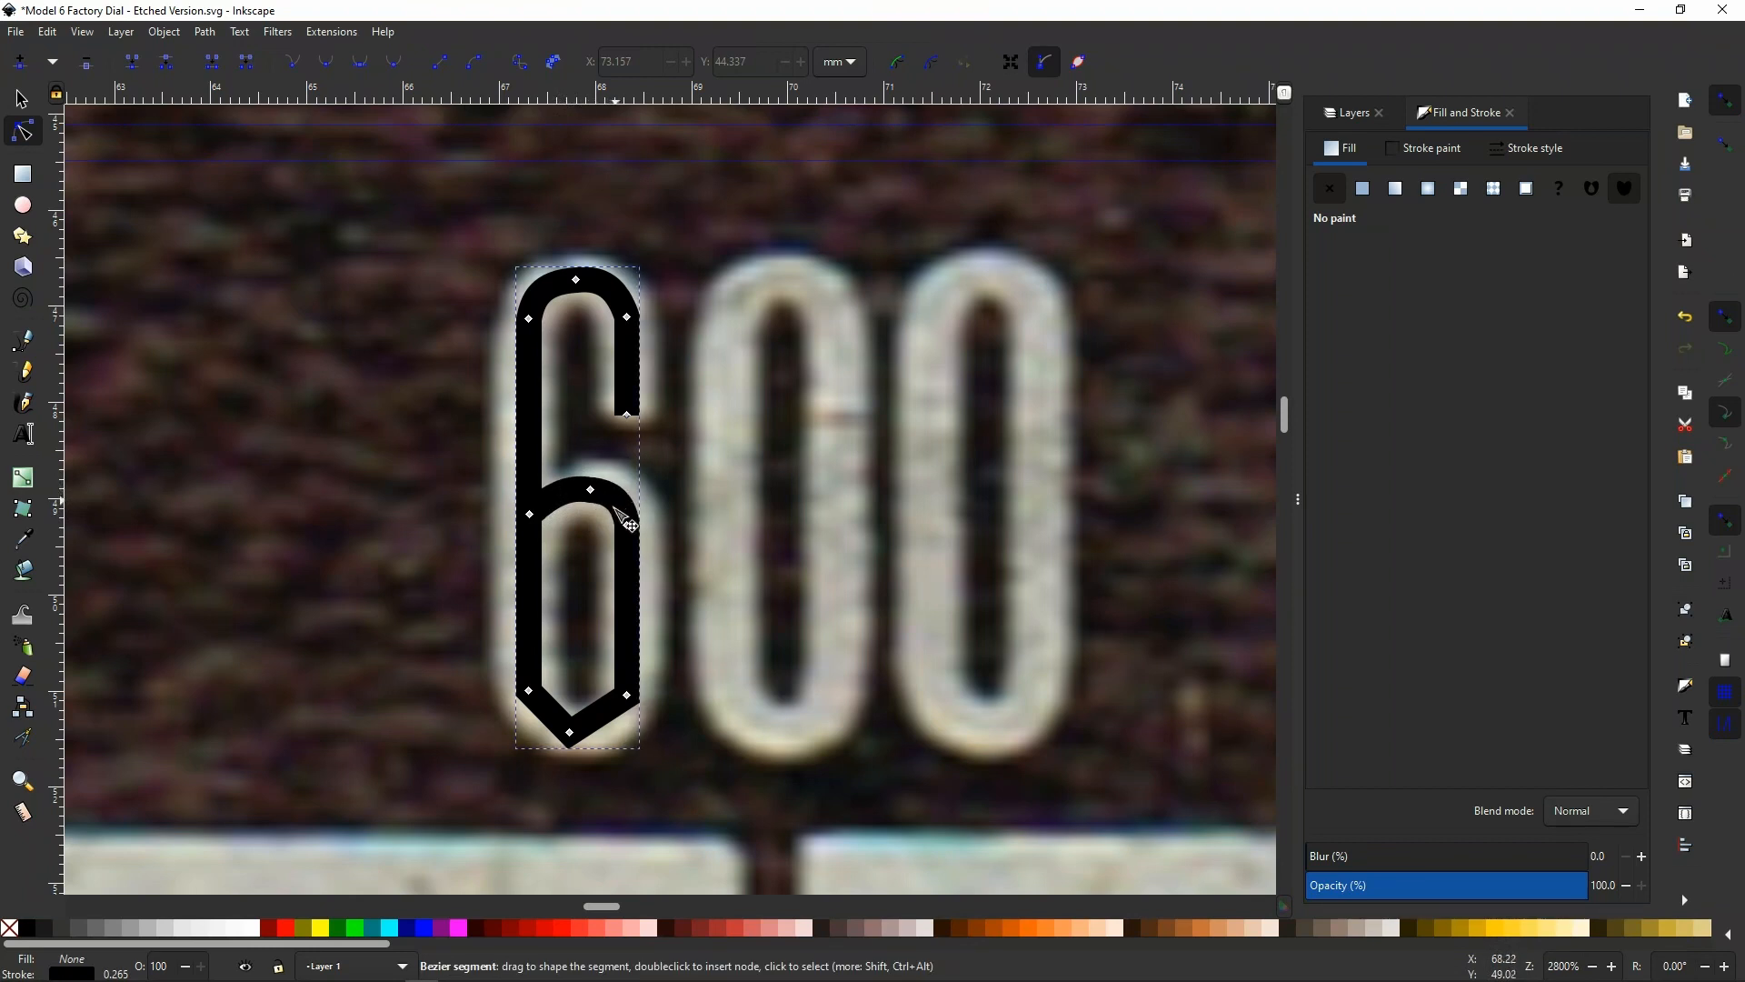
drag(605, 714, 543, 725)
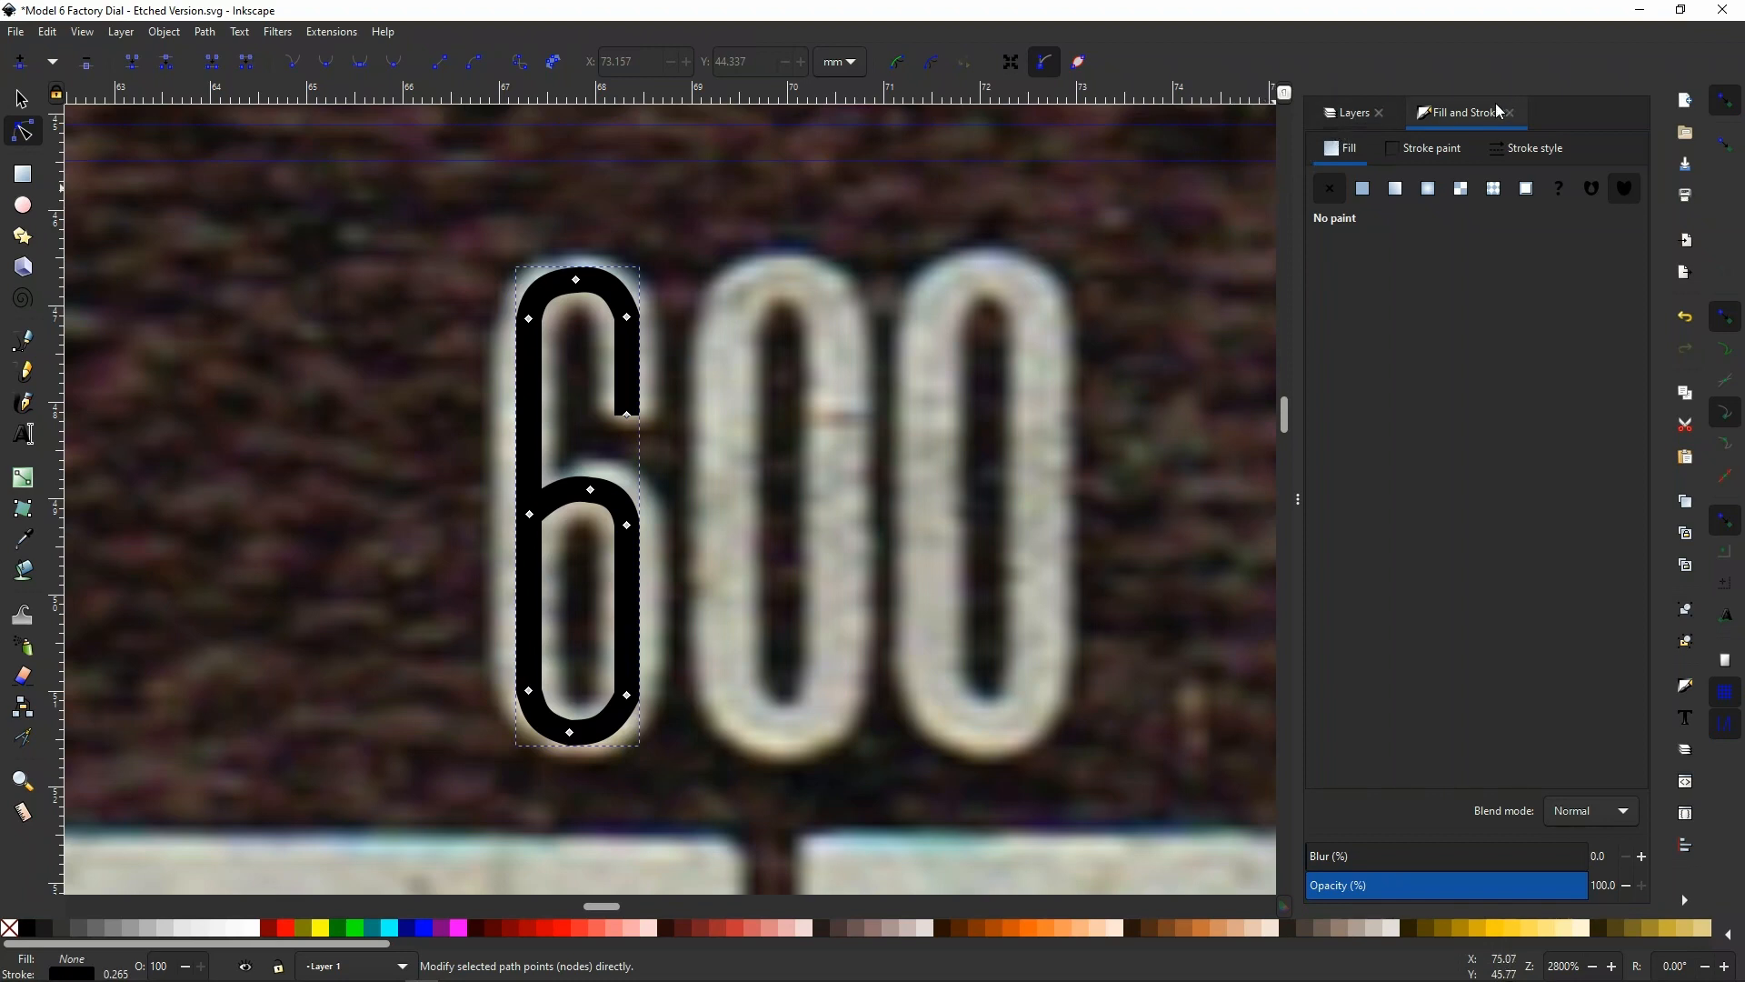
Set the stroke width of the traced 6 to 0.5 mm
click(1531, 148)
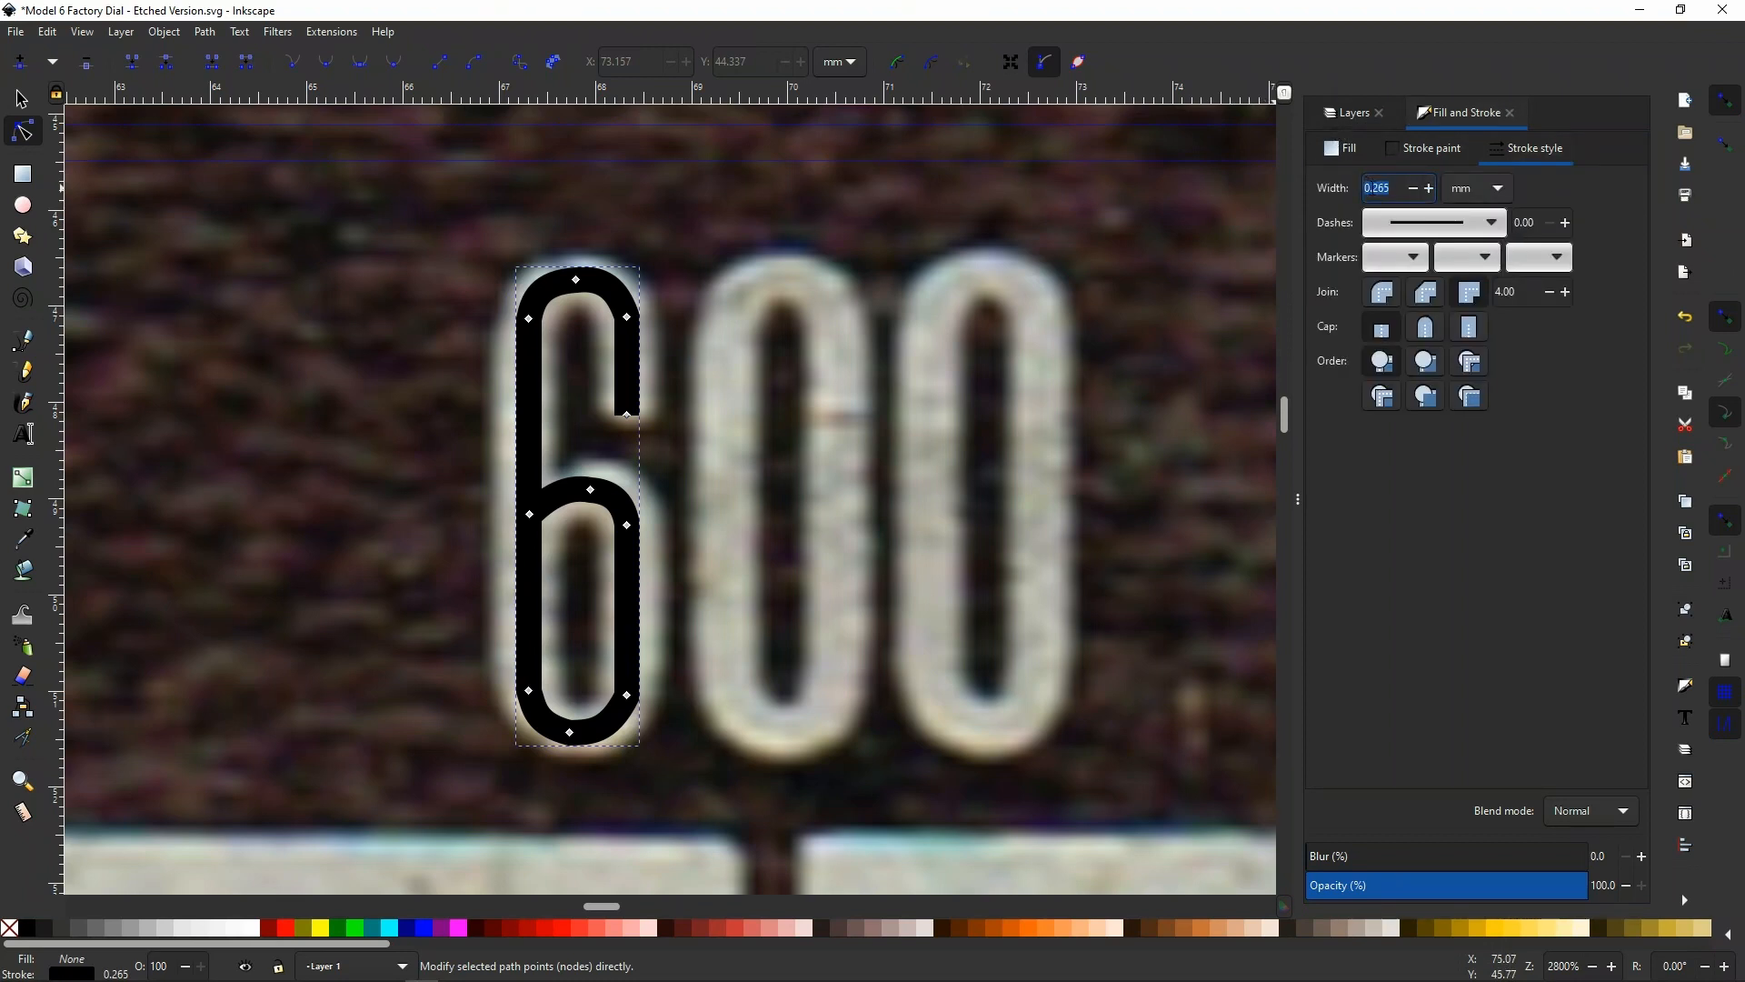
click(1374, 188)
double_click(1385, 188)
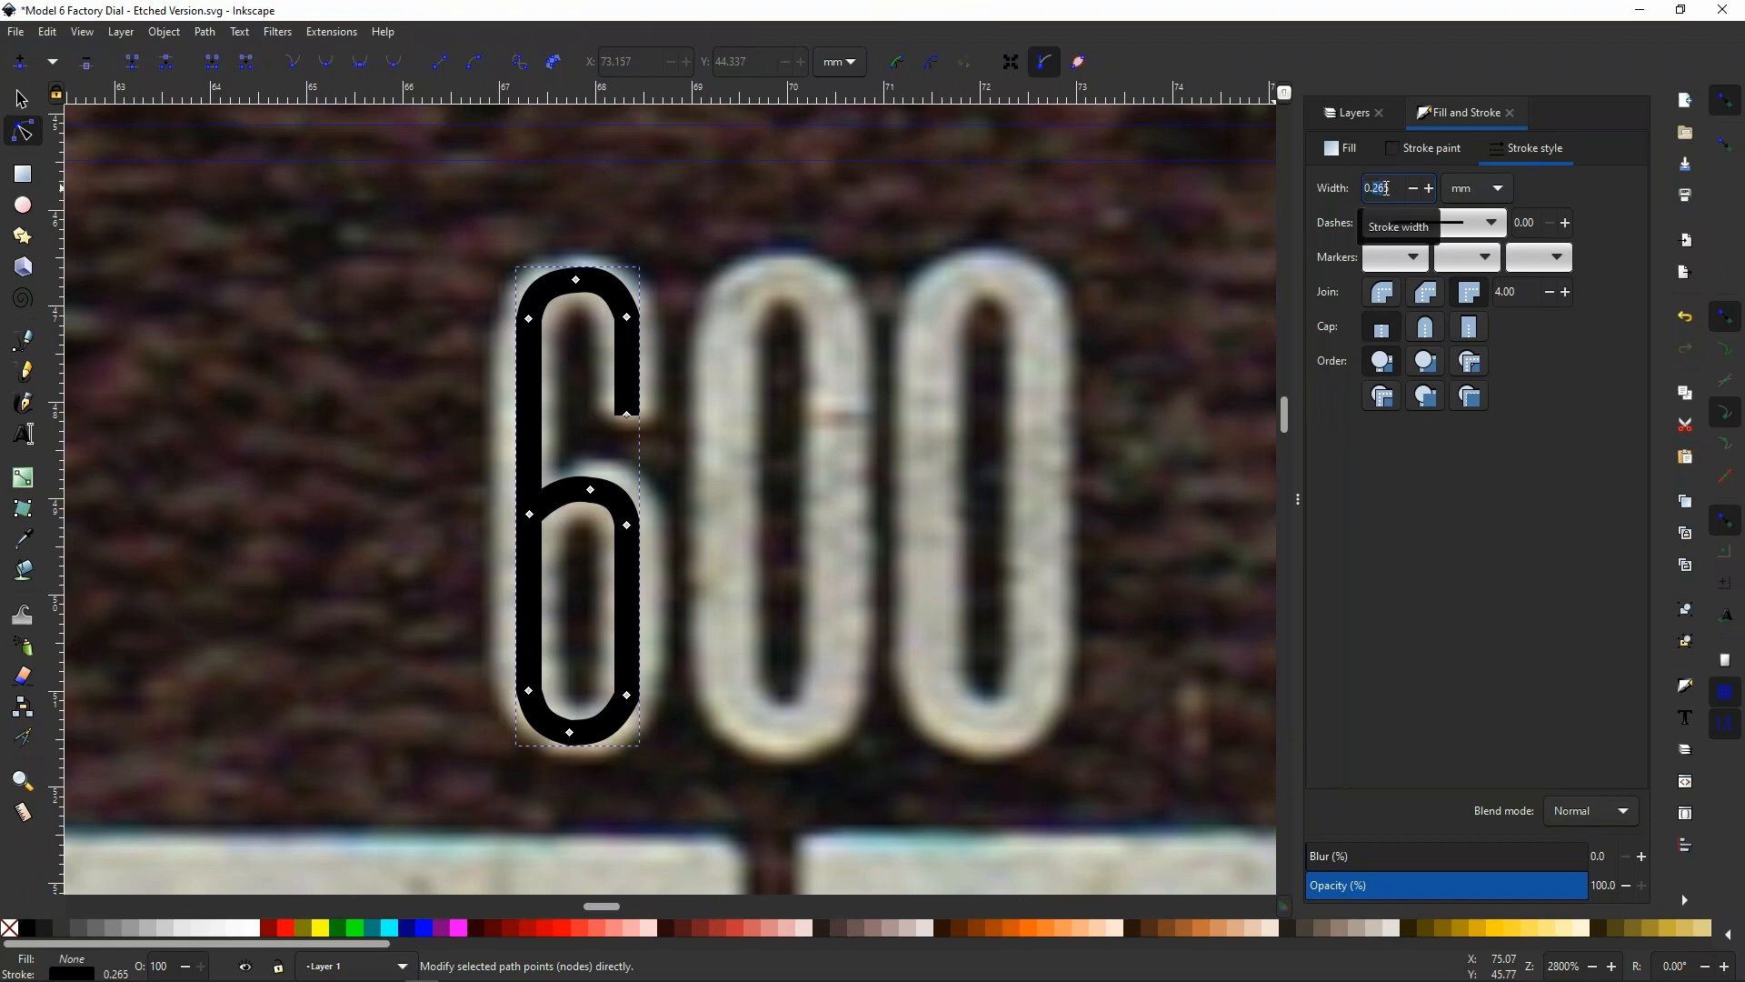
text(5)
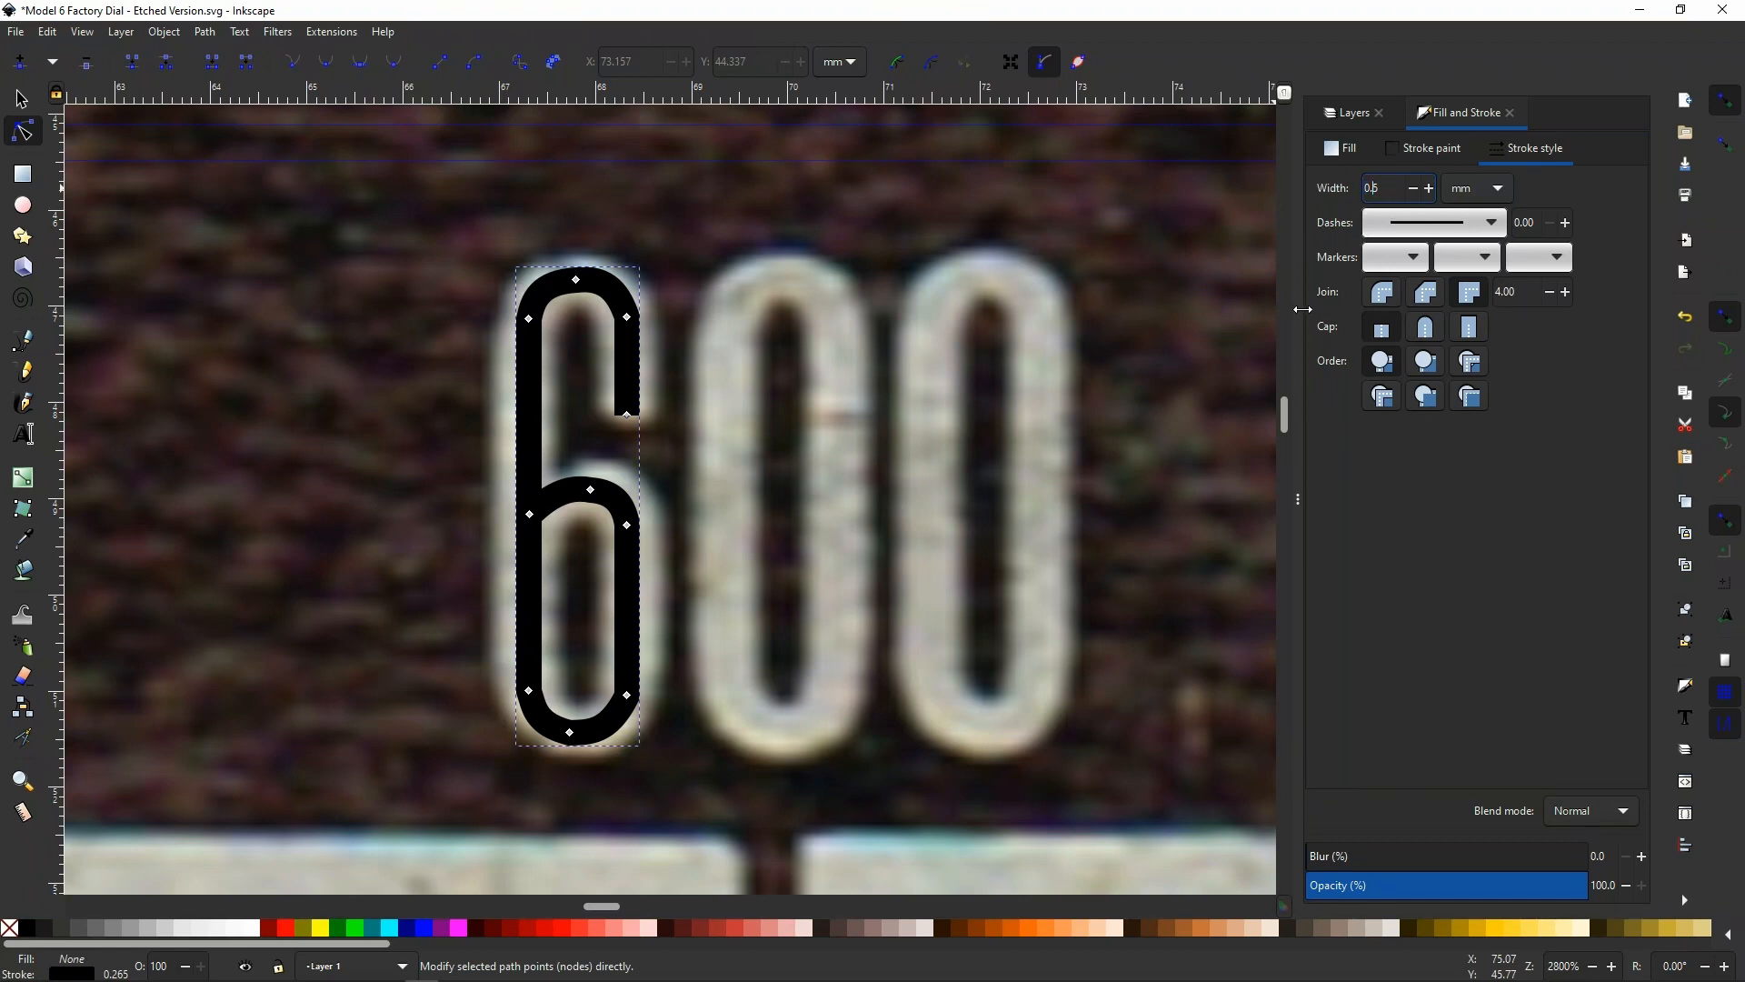
key(Return)
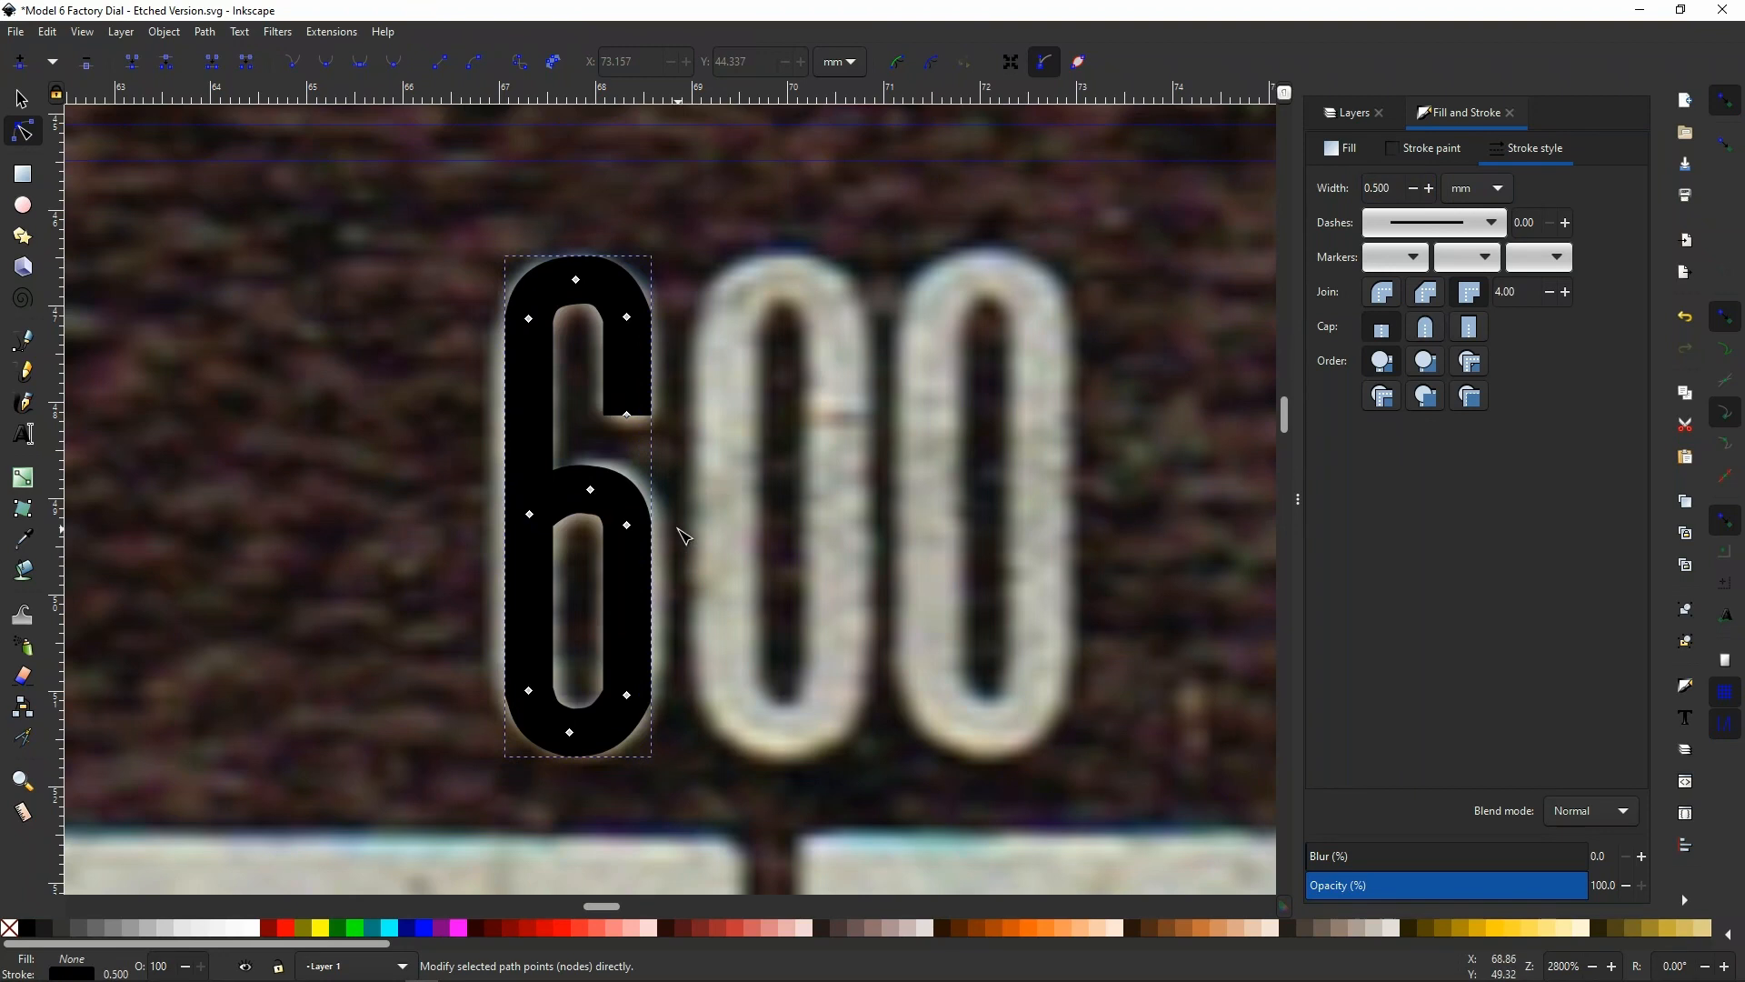
Deselect the traced 6, compare it with the lettering across the whole dial, and select it again
ctrl+scroll(693, 536, down, 4)
ctrl+scroll(694, 537, down, 2)
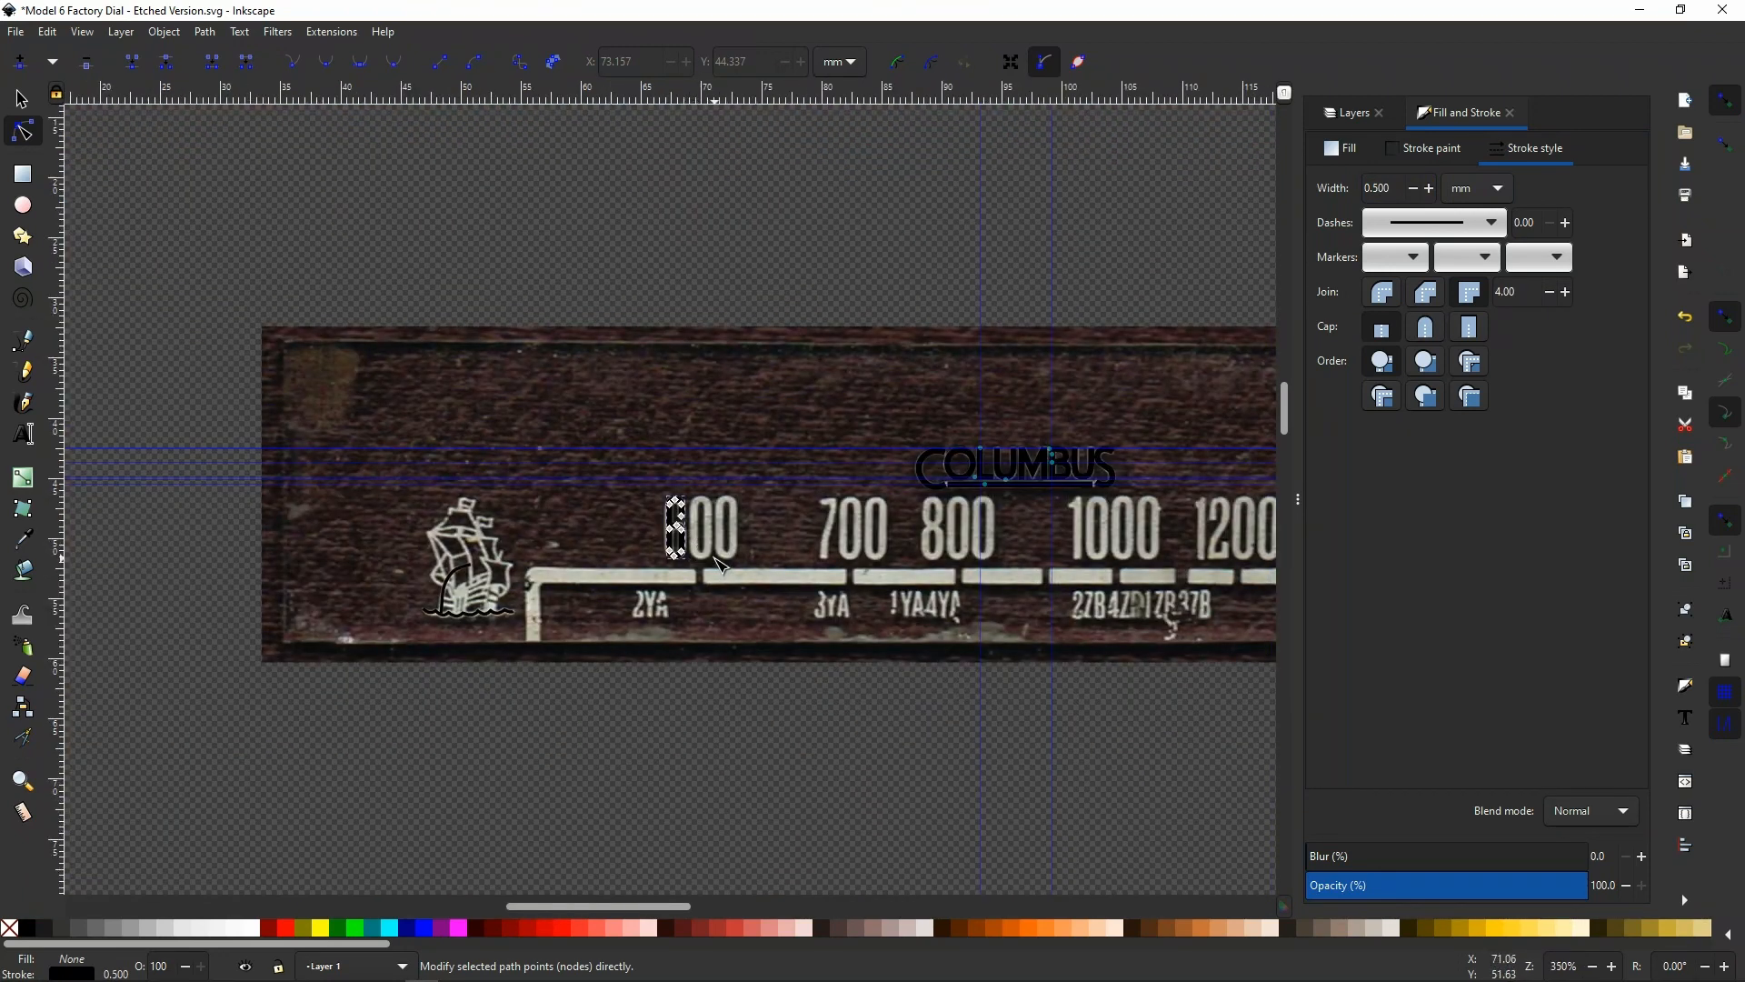
key(Escape)
ctrl+scroll(753, 514, down, 2)
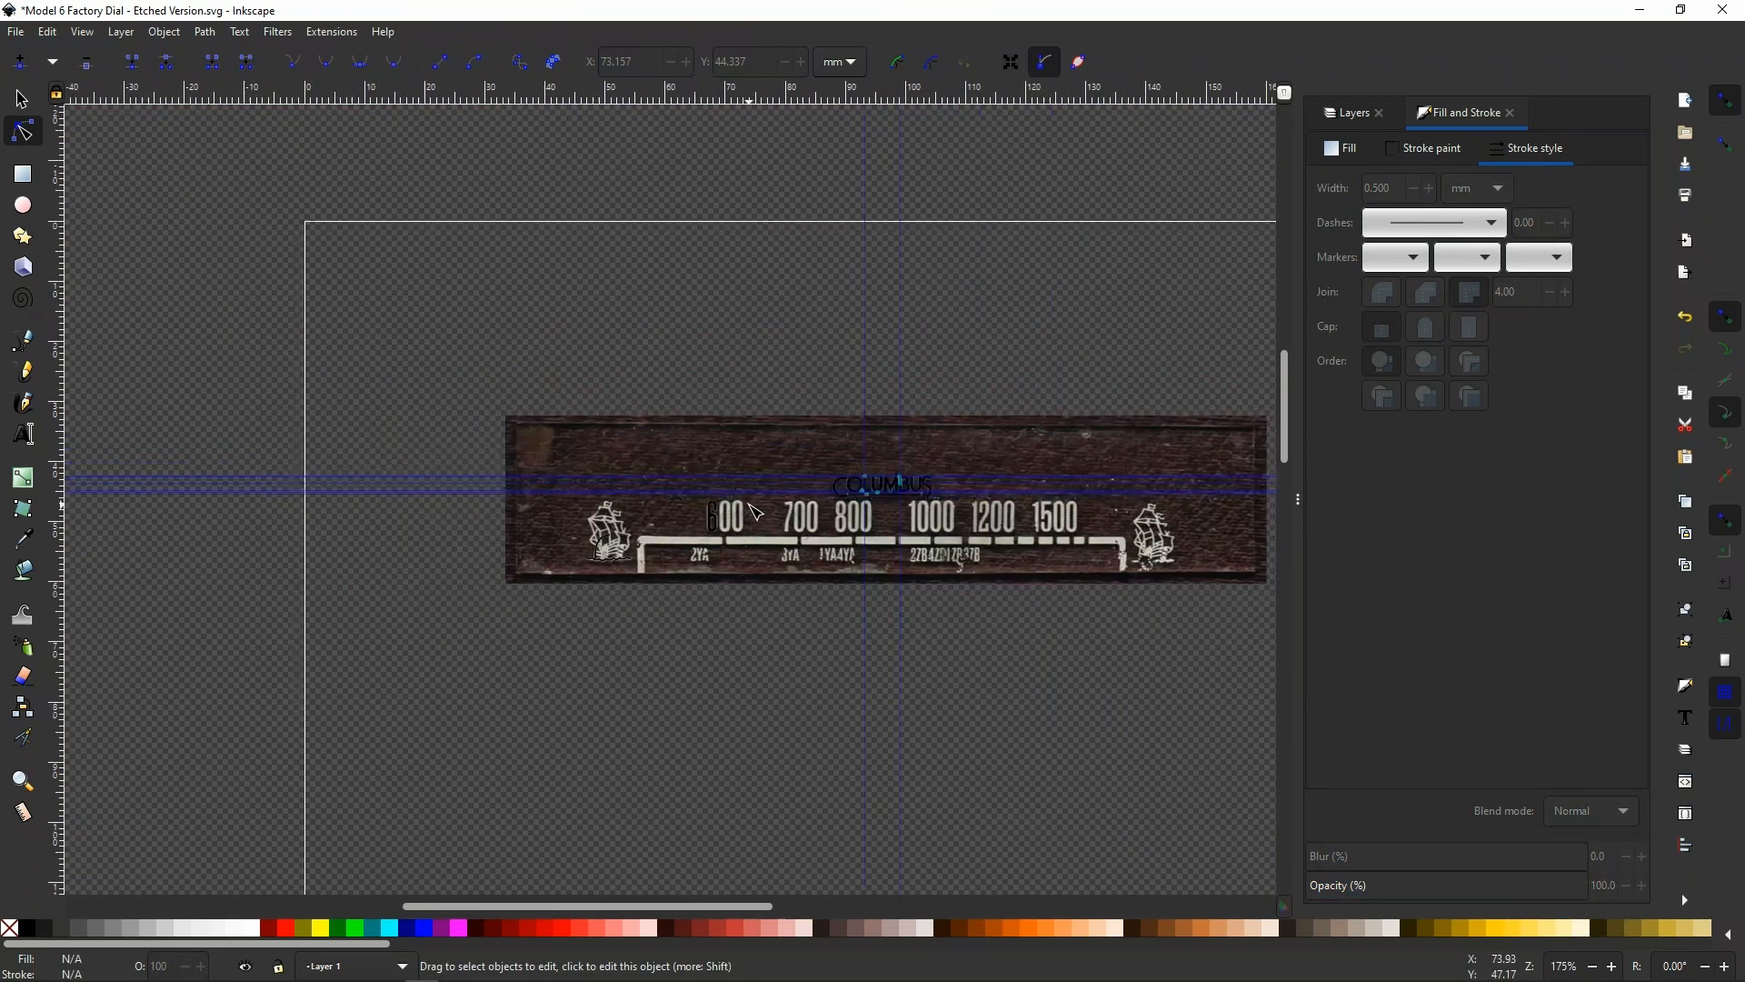
ctrl+scroll(759, 550, down, 2)
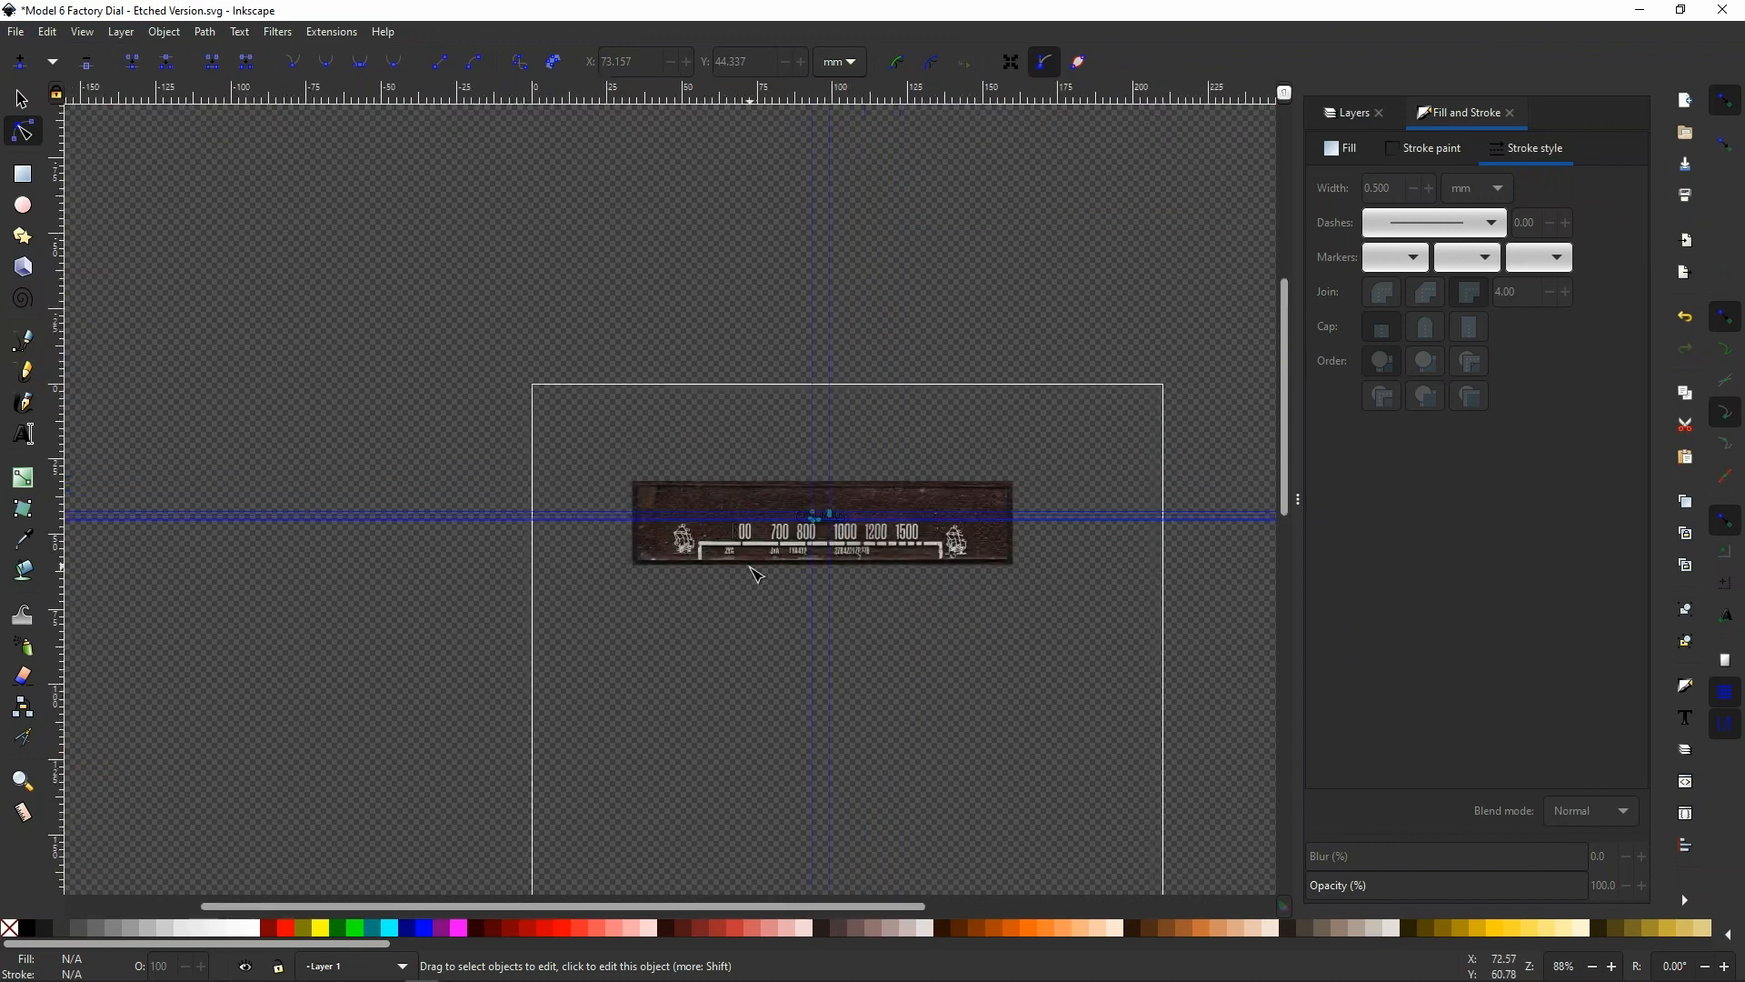
ctrl+scroll(760, 548, up, 6)
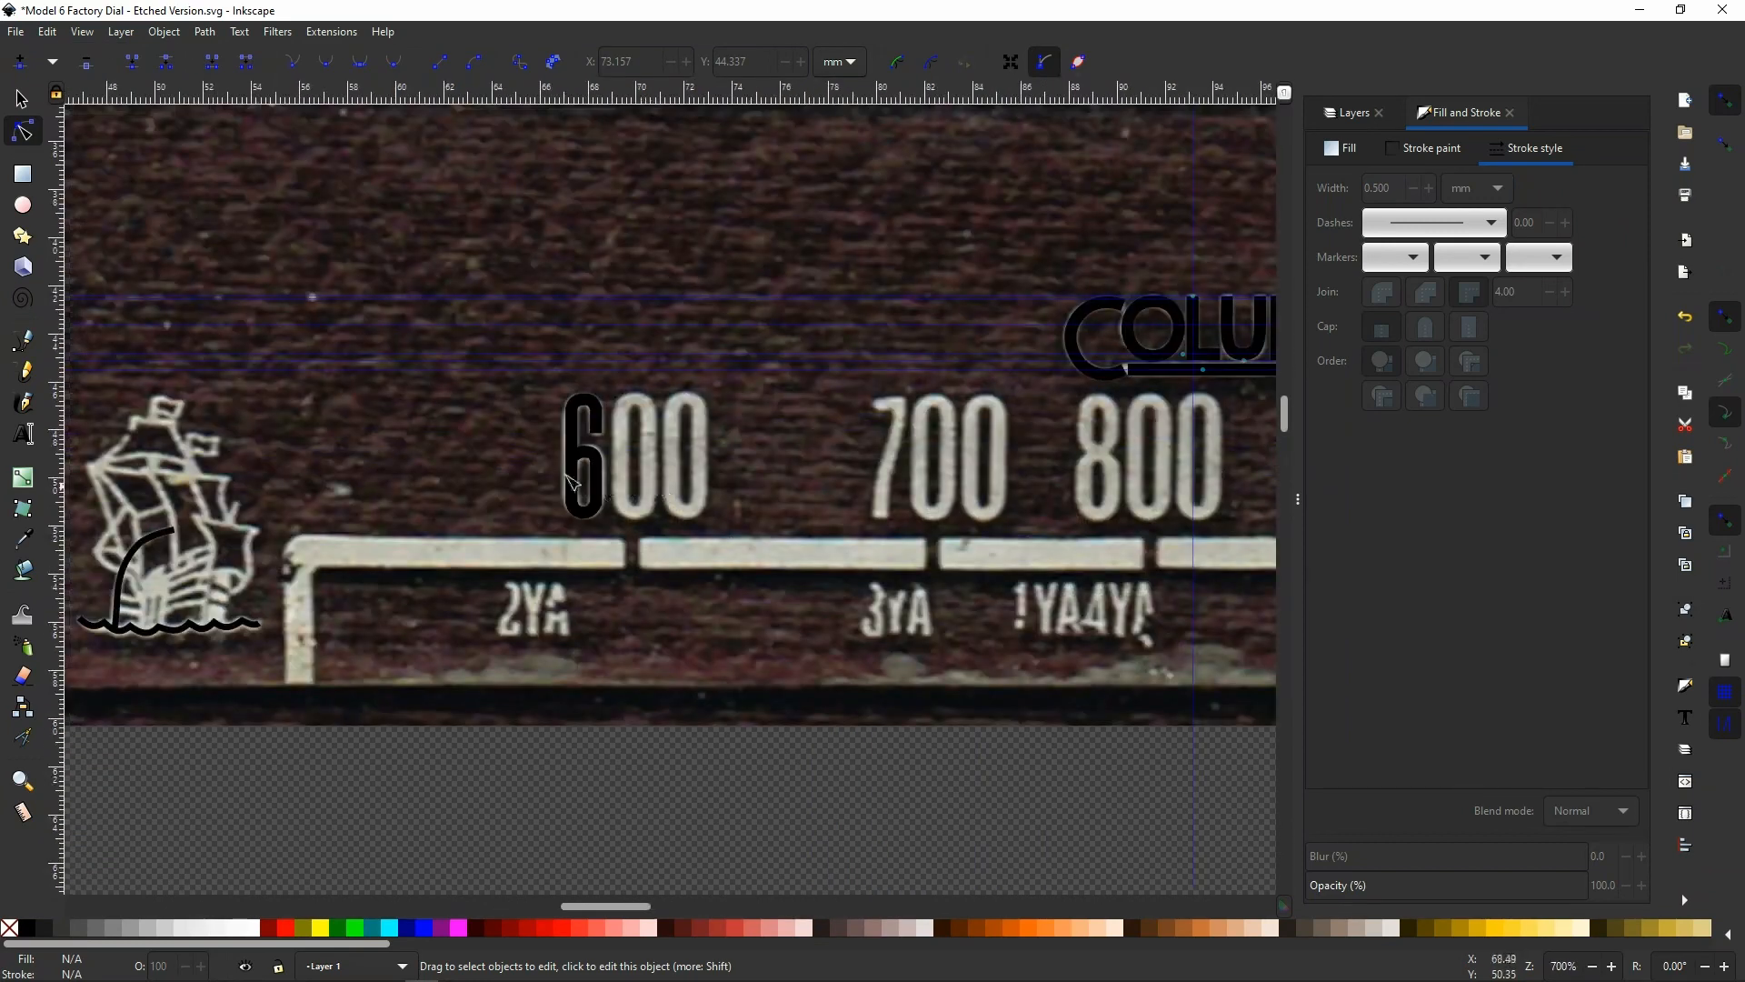
ctrl+scroll(567, 474, up, 2)
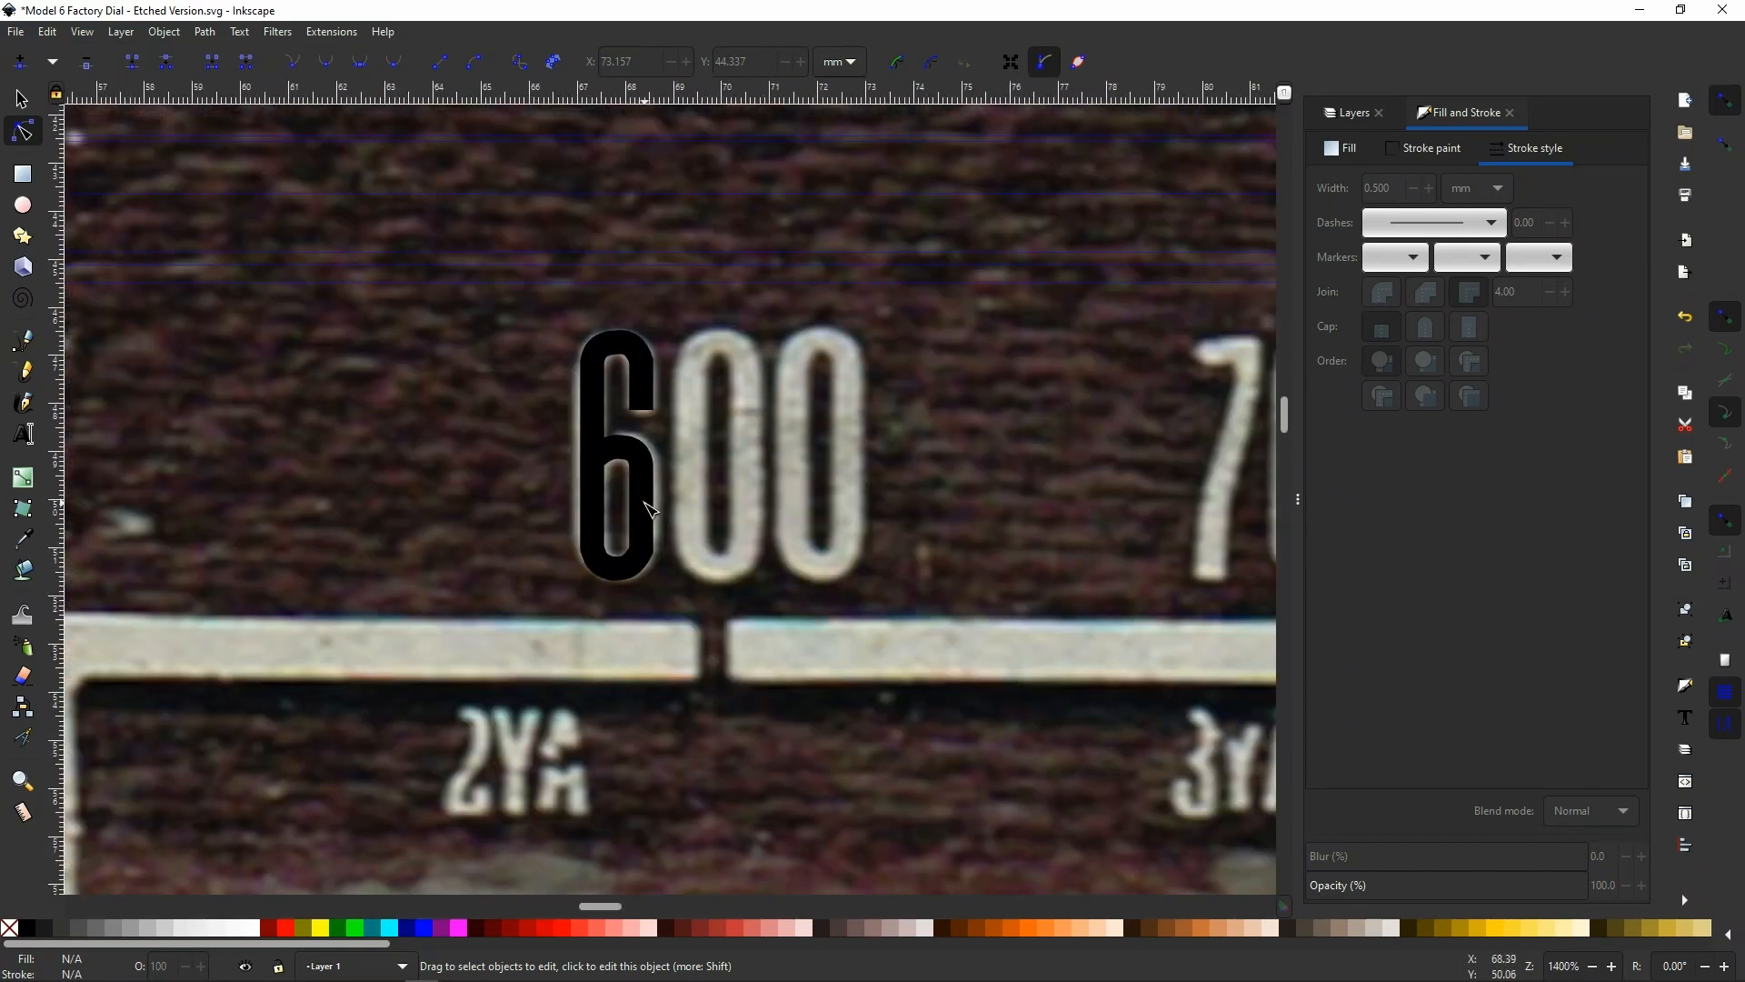
click(653, 508)
click(1431, 190)
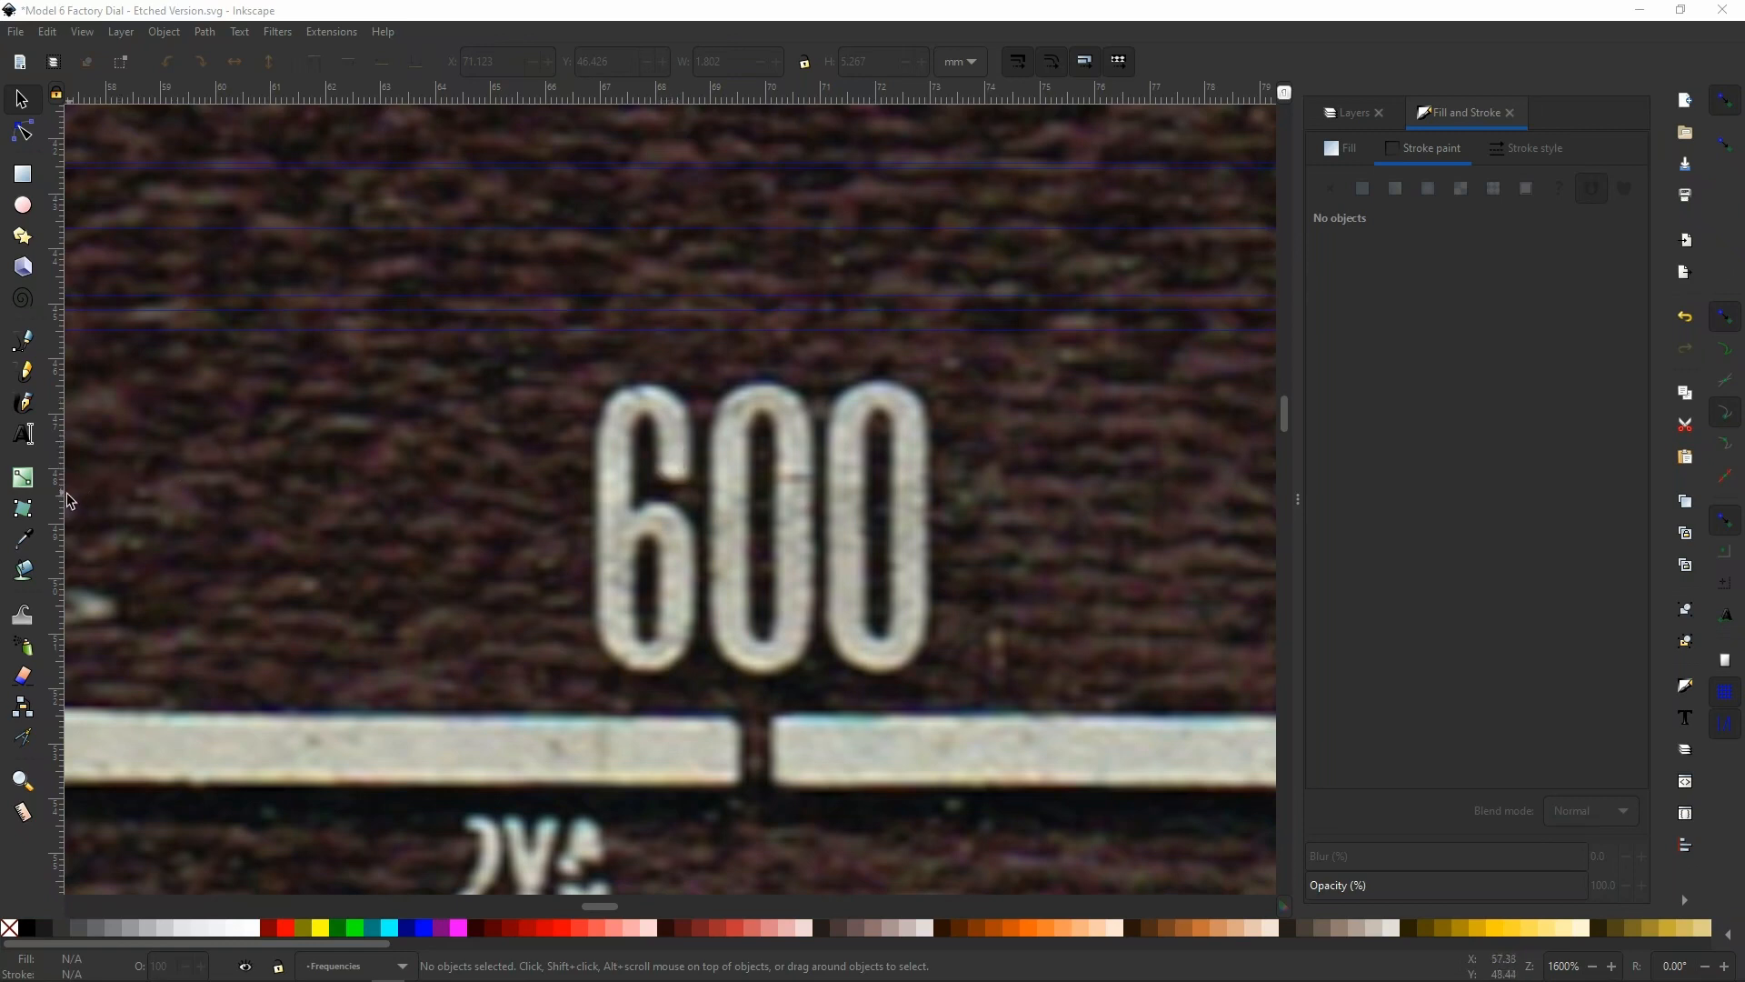
Place four vertical guides on the scanned 6, at the outer and inner edges of its left and right strokes
drag(67, 492, 595, 535)
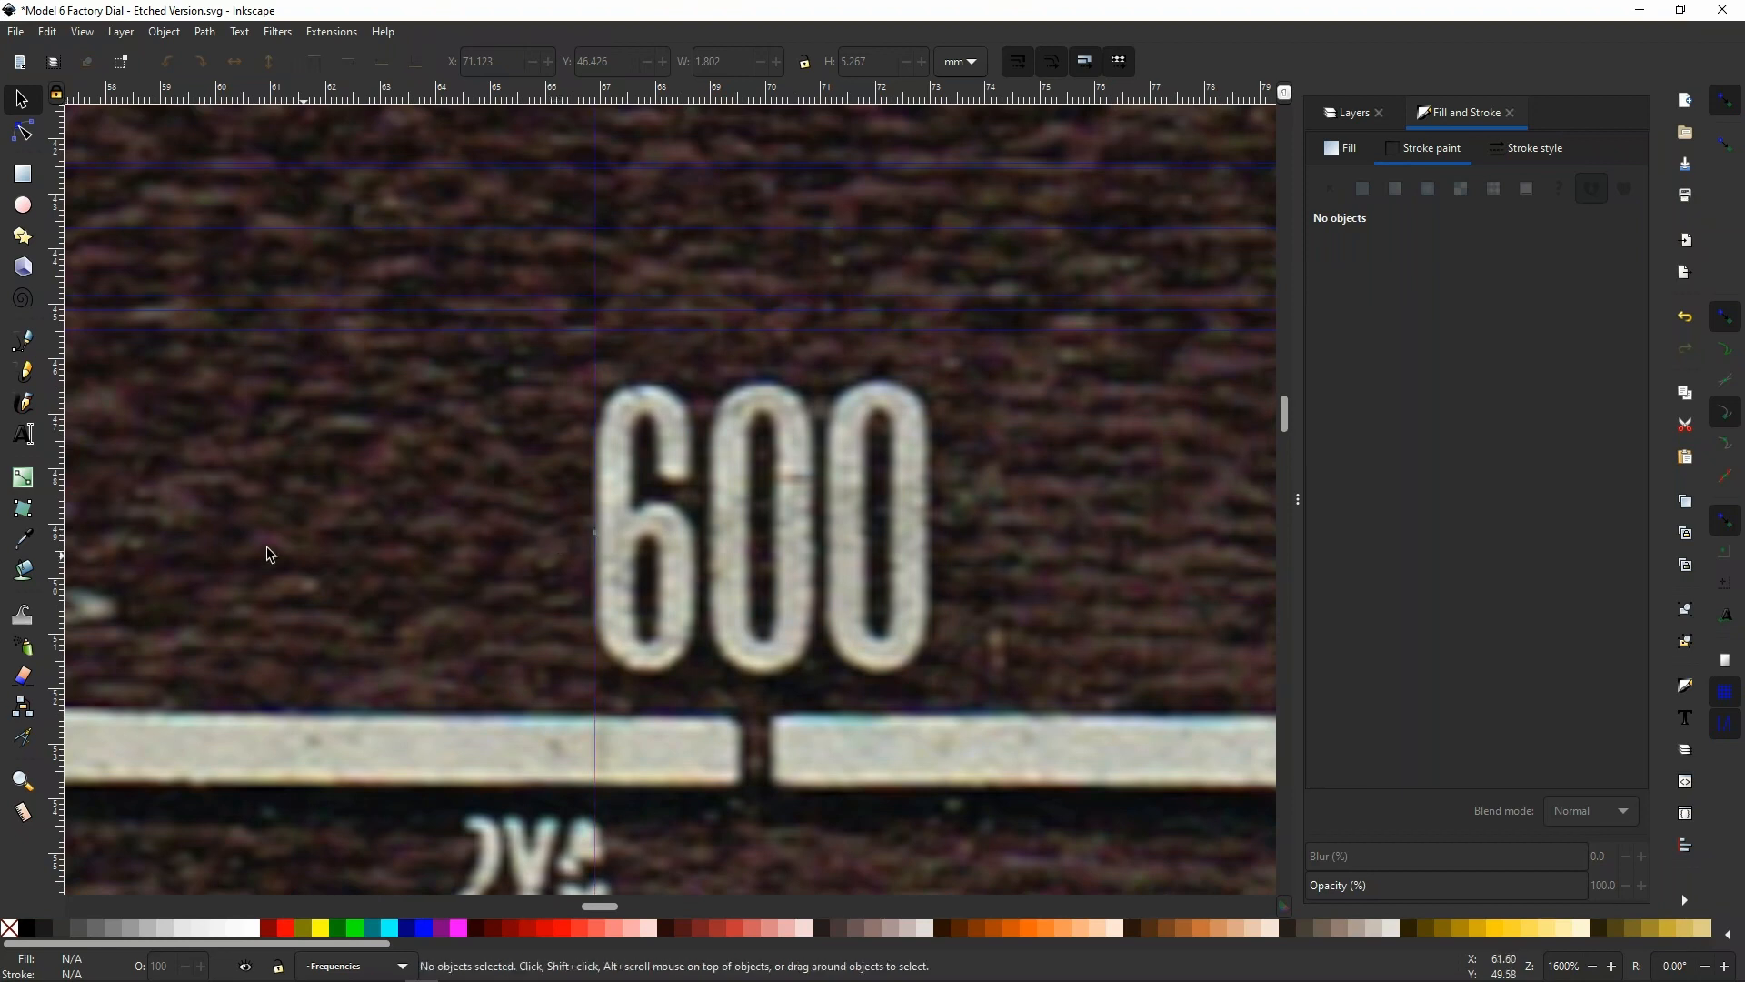
drag(60, 564, 633, 575)
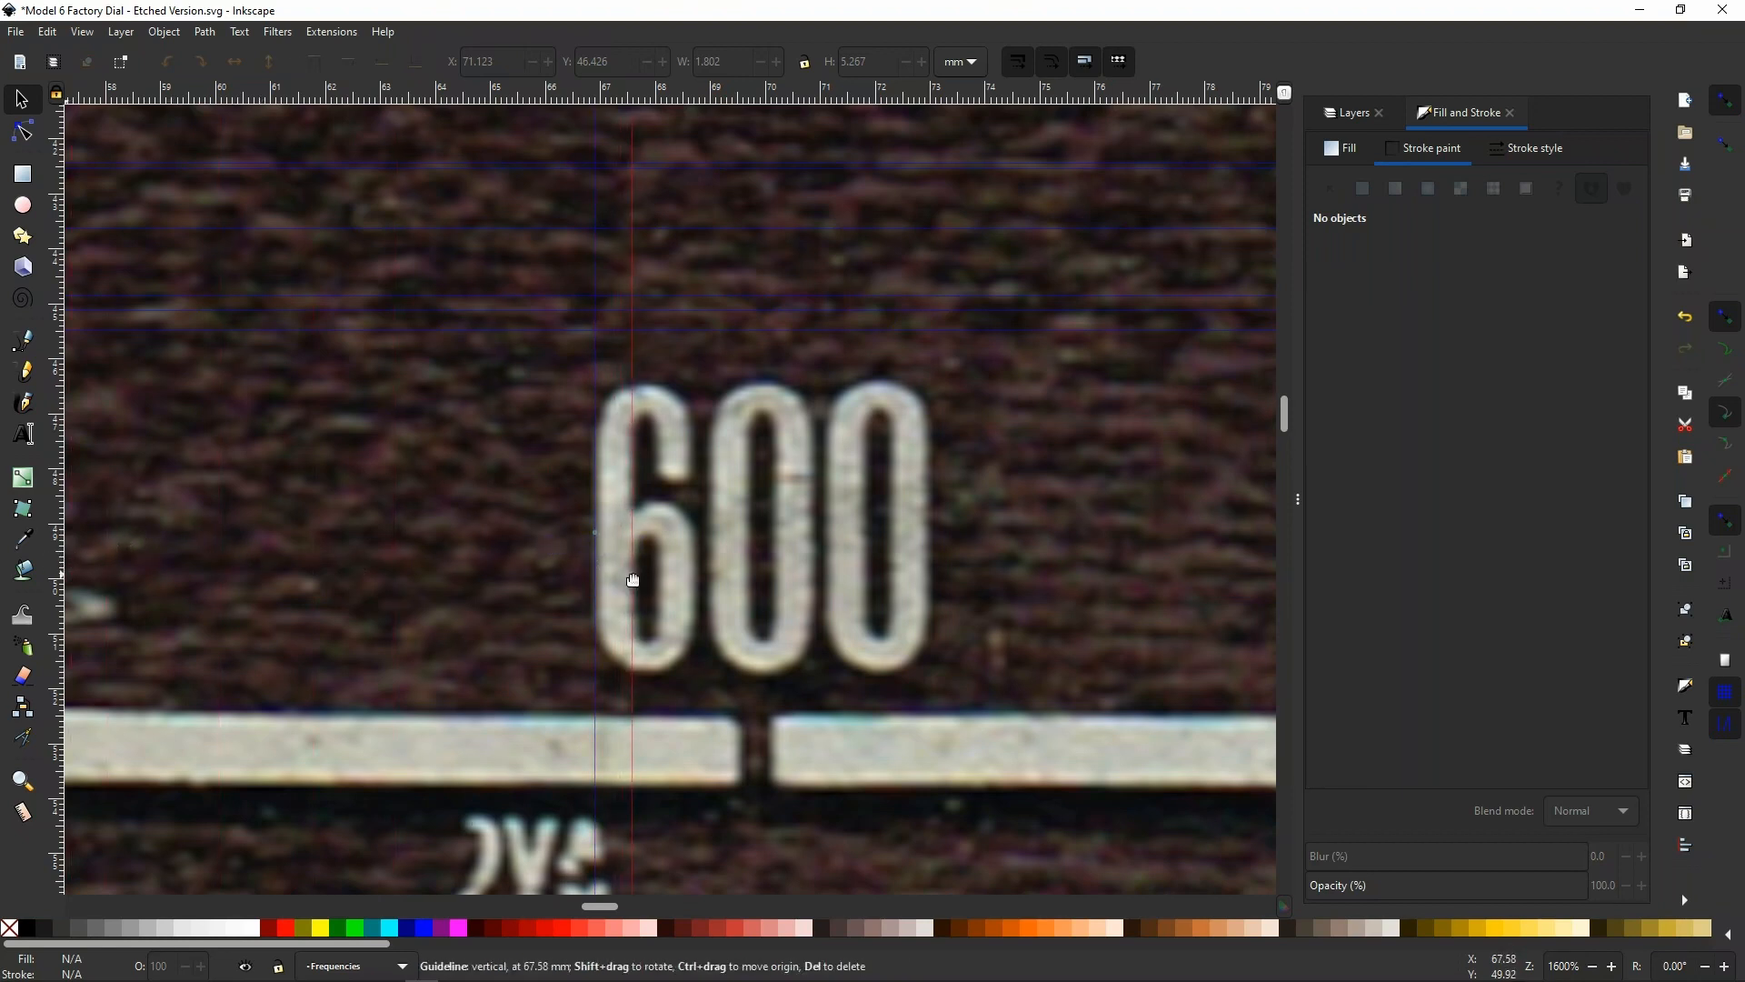
drag(58, 552, 654, 580)
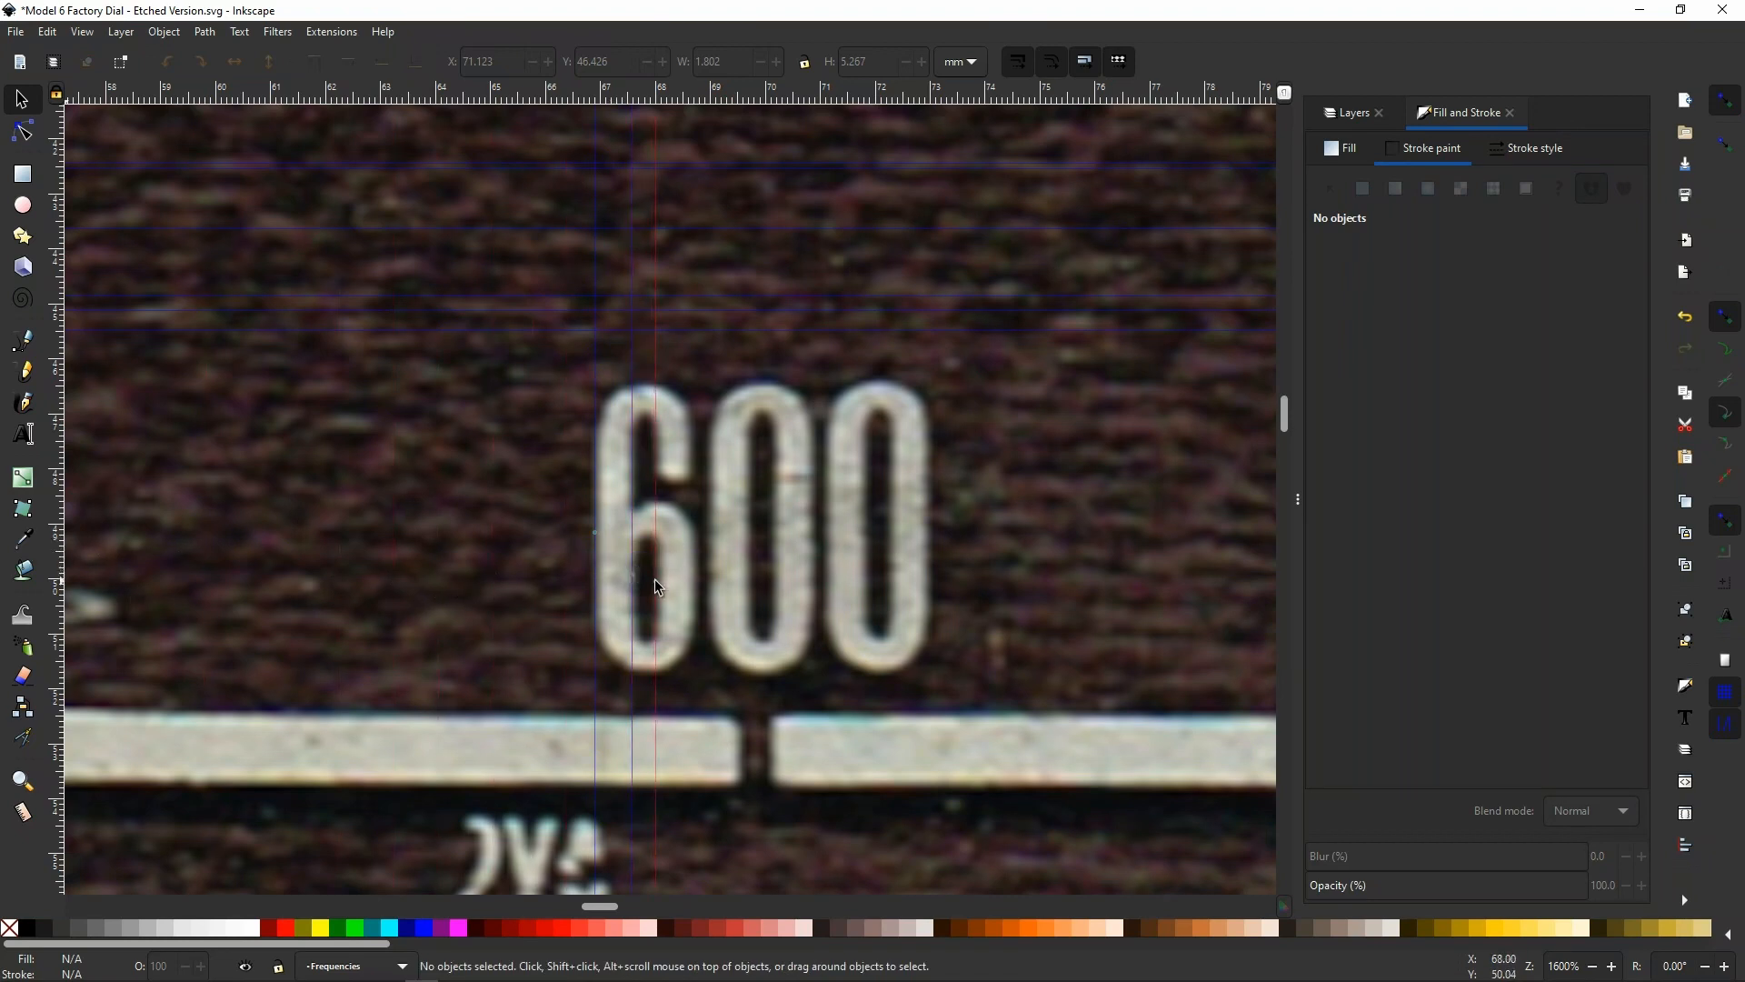
drag(60, 574, 690, 571)
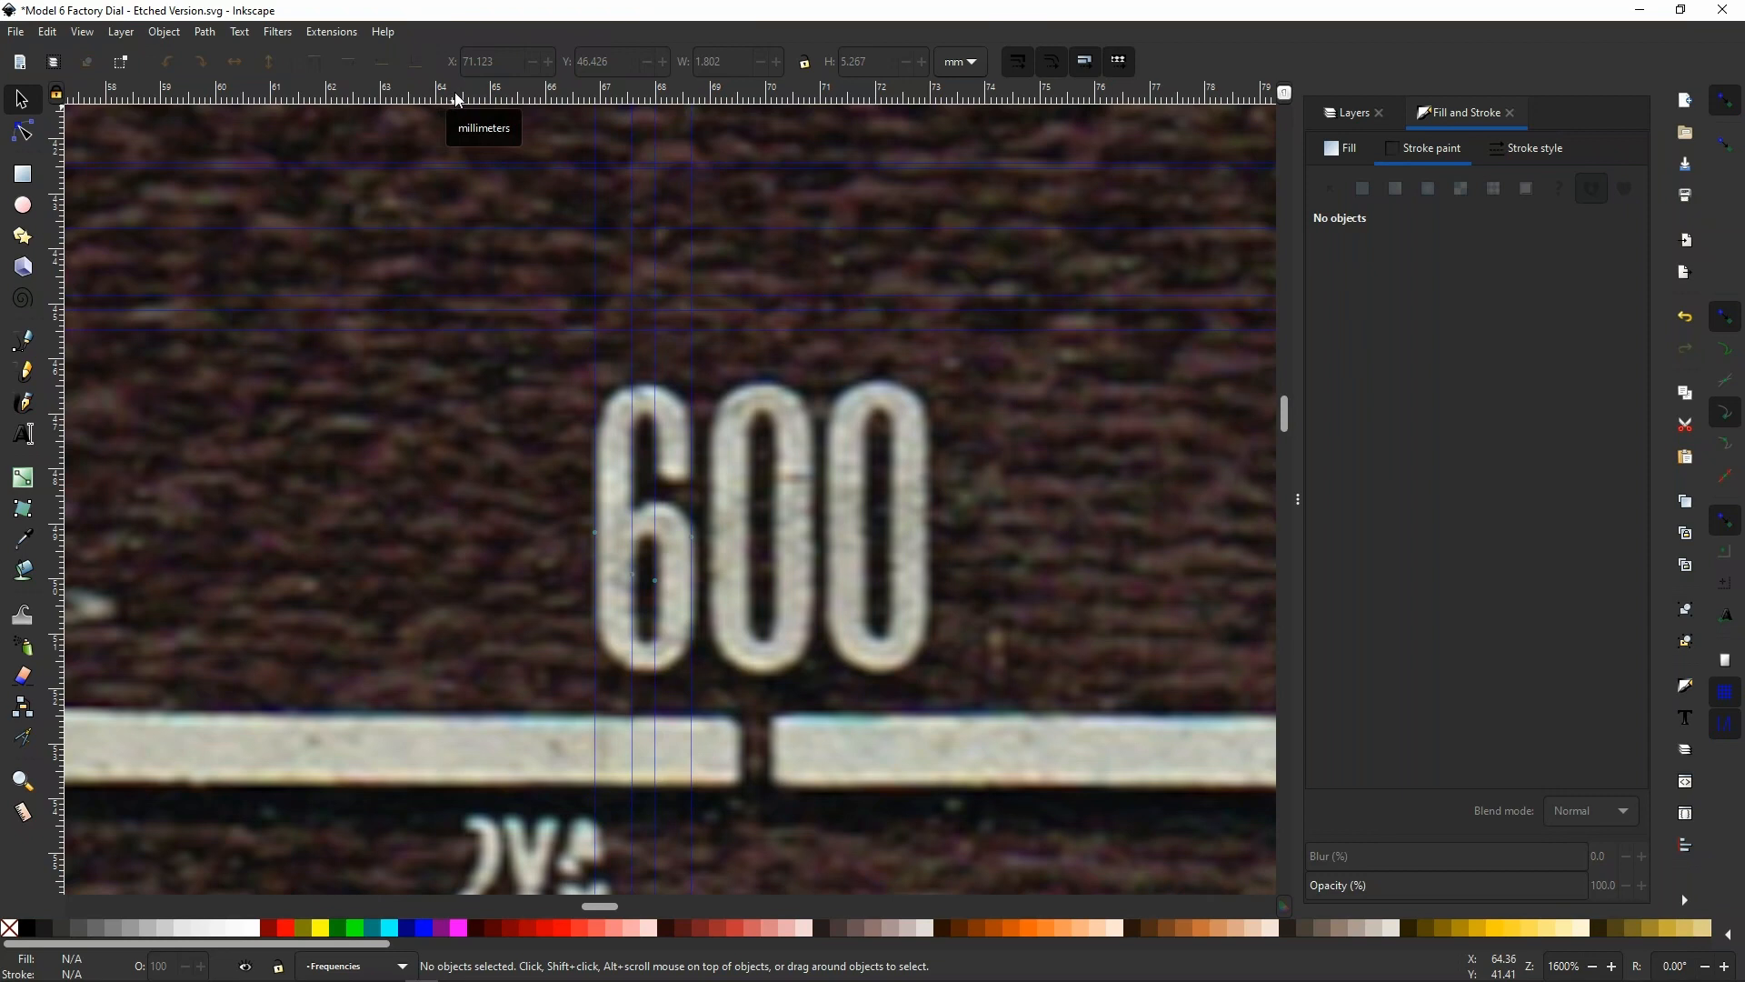
Place six horizontal guides at the 6's outer top and bottom, inner top and bottom, and the lower bowl's outer and inner top edges
drag(595, 417, 560, 385)
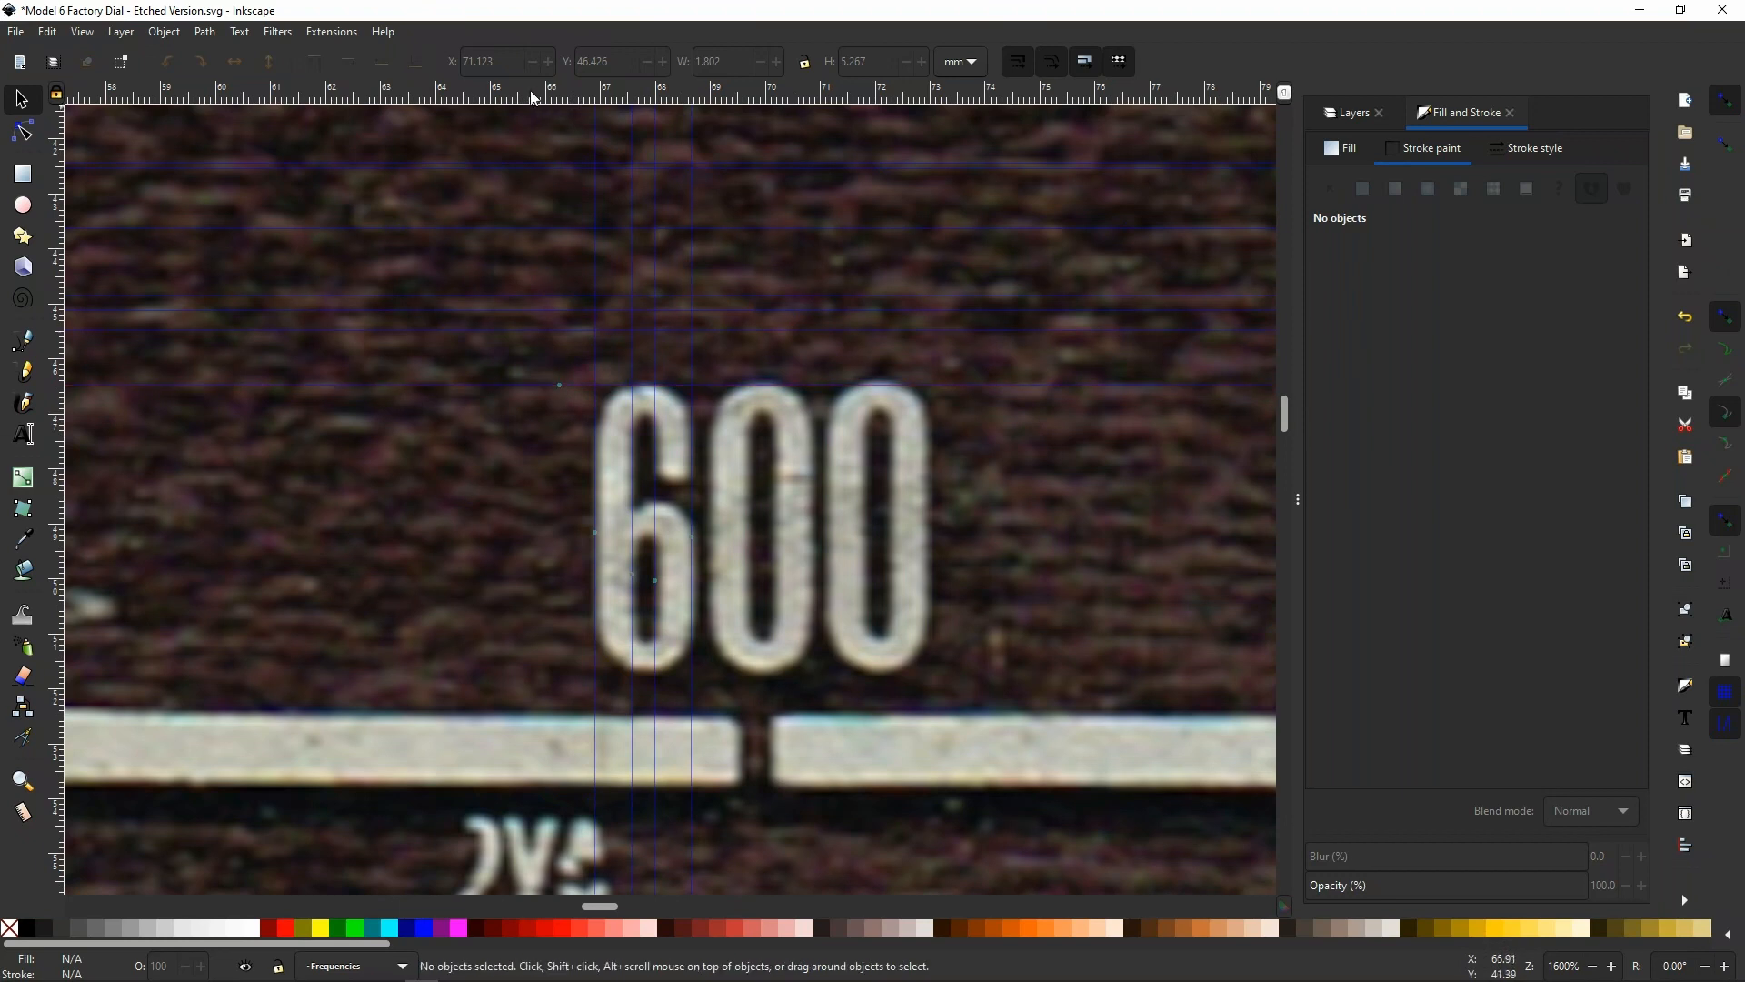
drag(471, 101, 581, 679)
drag(511, 103, 552, 500)
drag(489, 99, 507, 414)
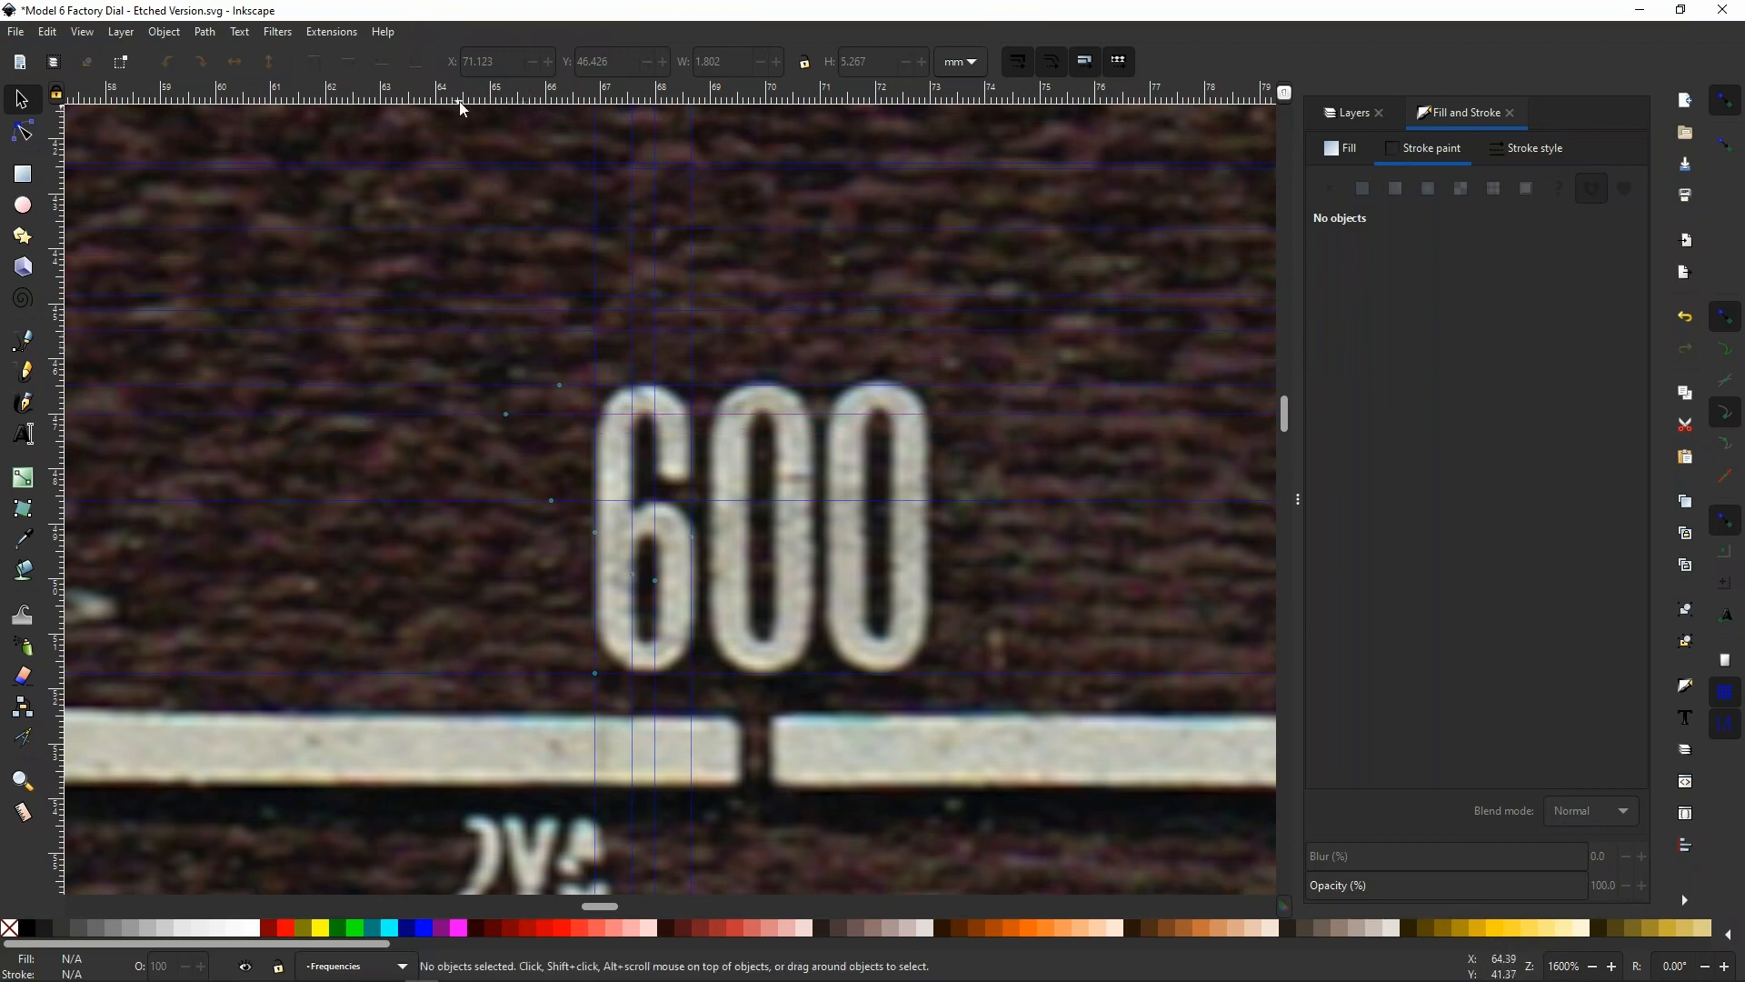
drag(465, 100, 548, 540)
drag(462, 101, 531, 642)
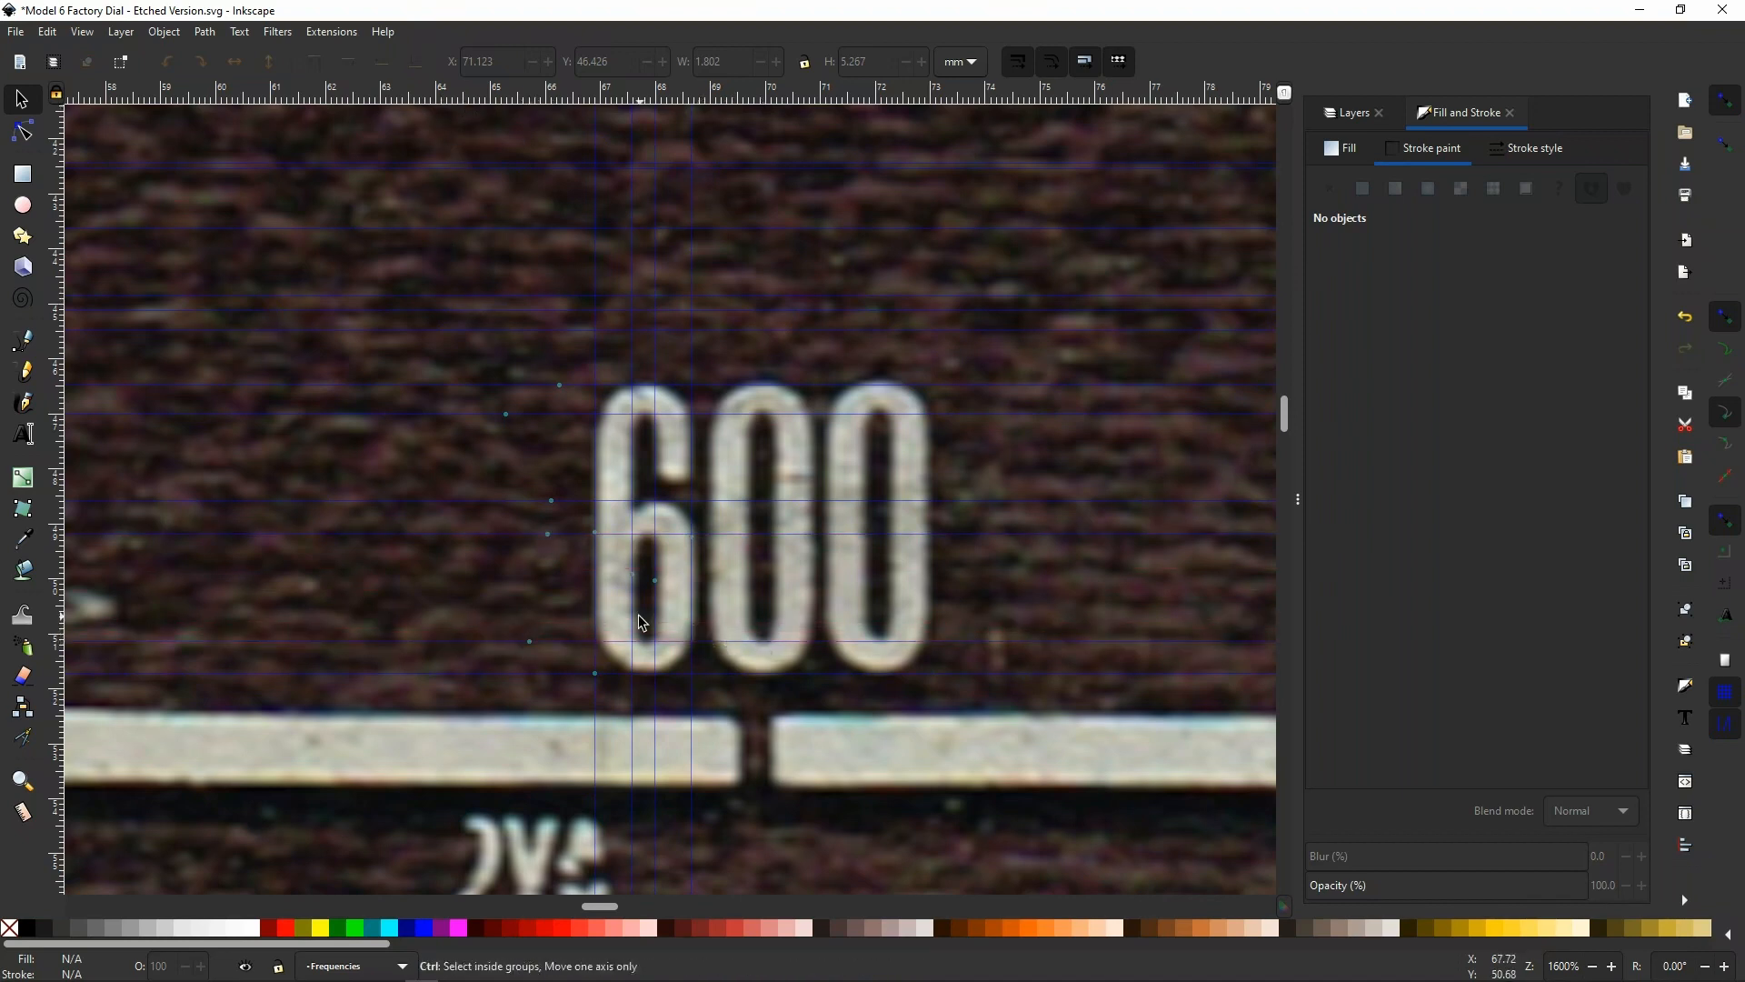
Add horizontal guides where the 6's upper and lower outer curves meet its straight sides, and at the end of its upper hook
scroll(638, 615, up, 2)
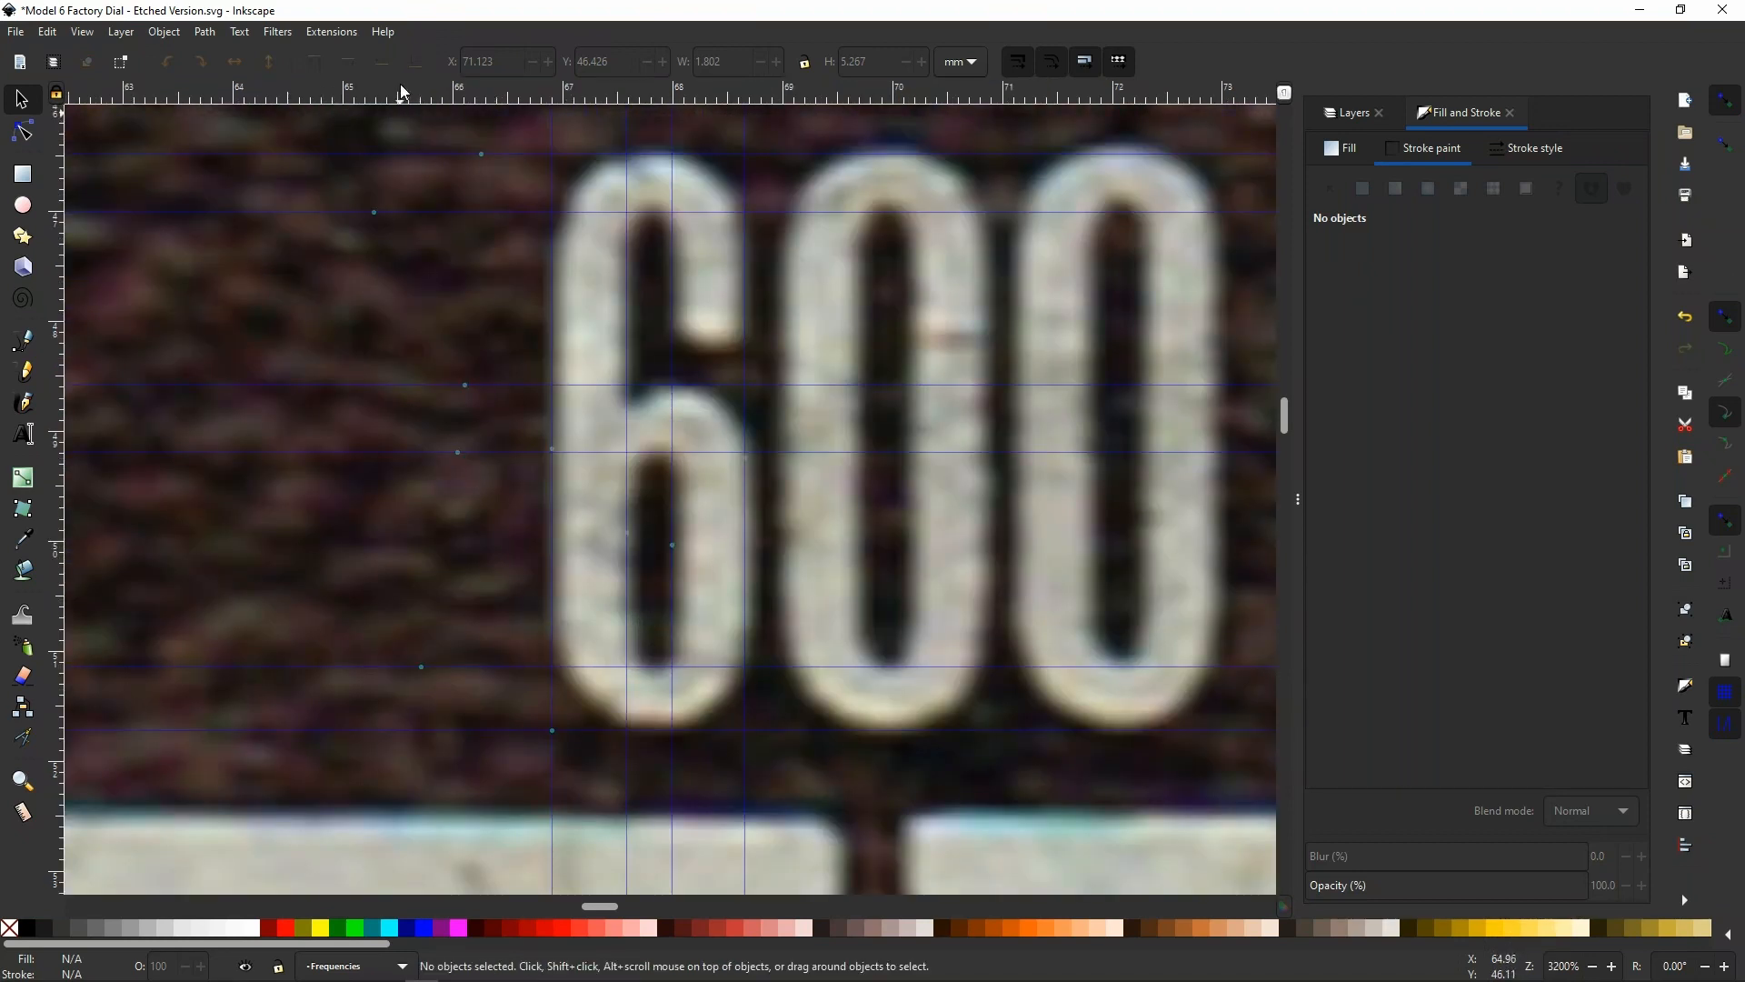
drag(400, 103, 479, 240)
drag(470, 102, 498, 638)
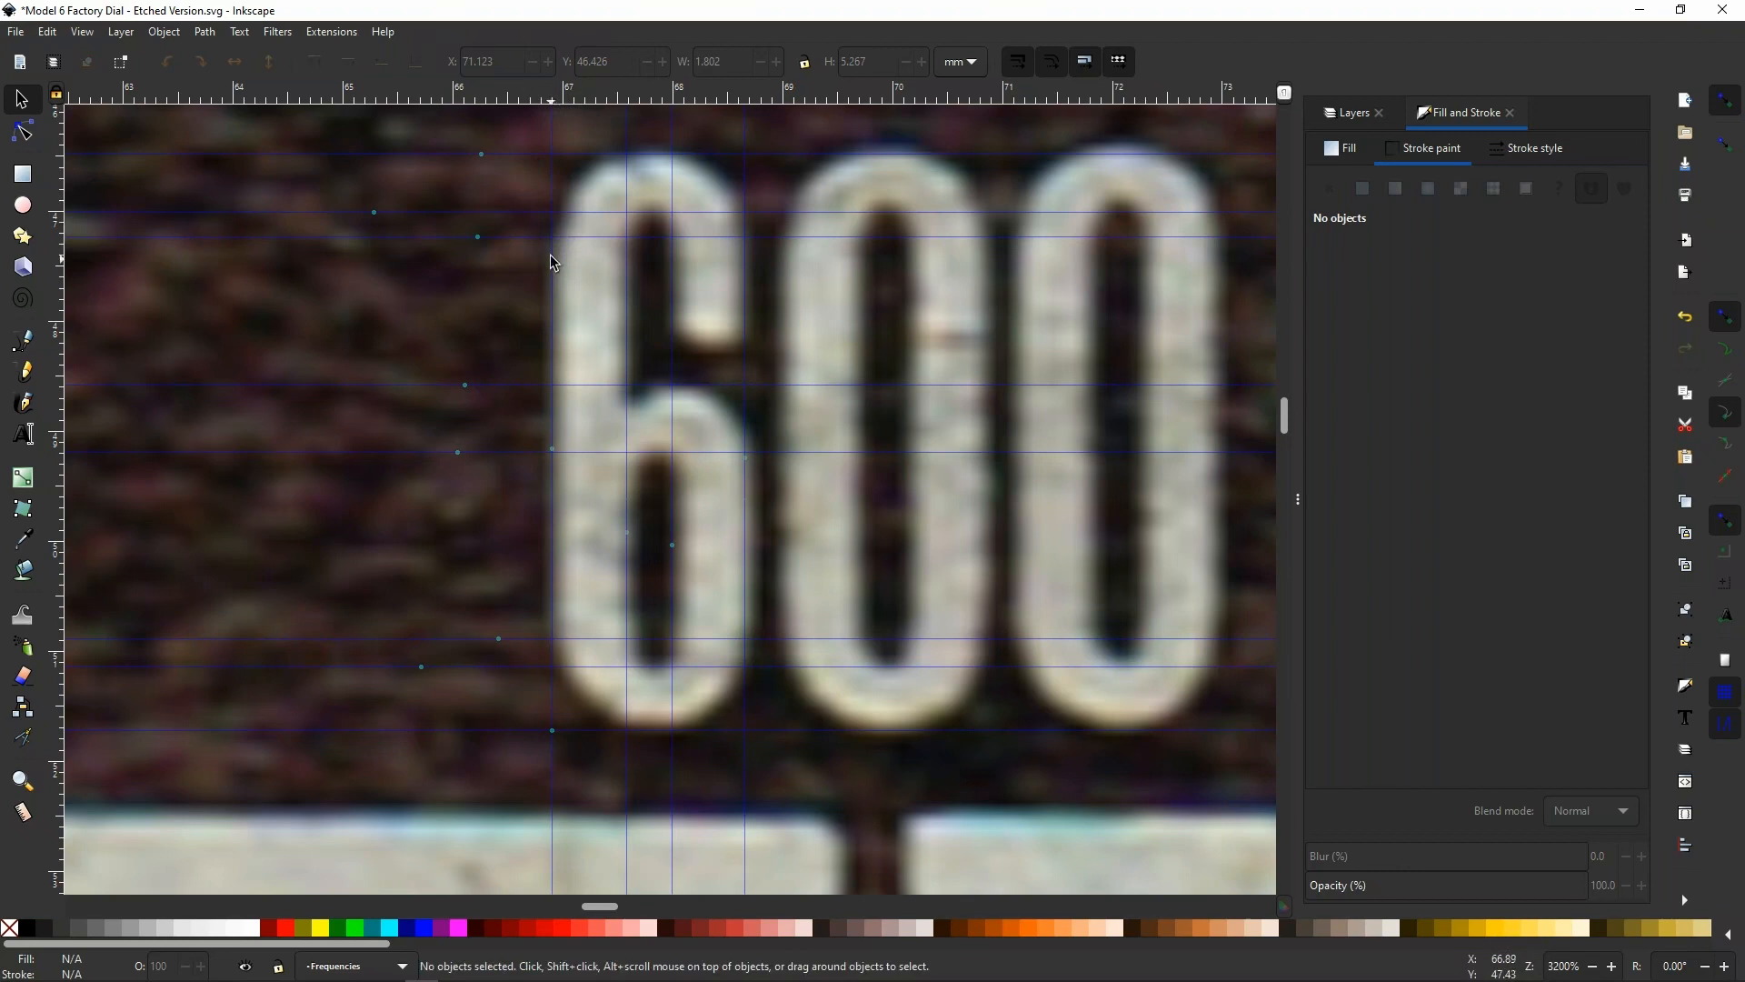
drag(550, 96, 487, 348)
Start a straight-segment Bezier outline of the 6, following guide intersections from its upper left shoulder over the top and around the hook's end
click(27, 343)
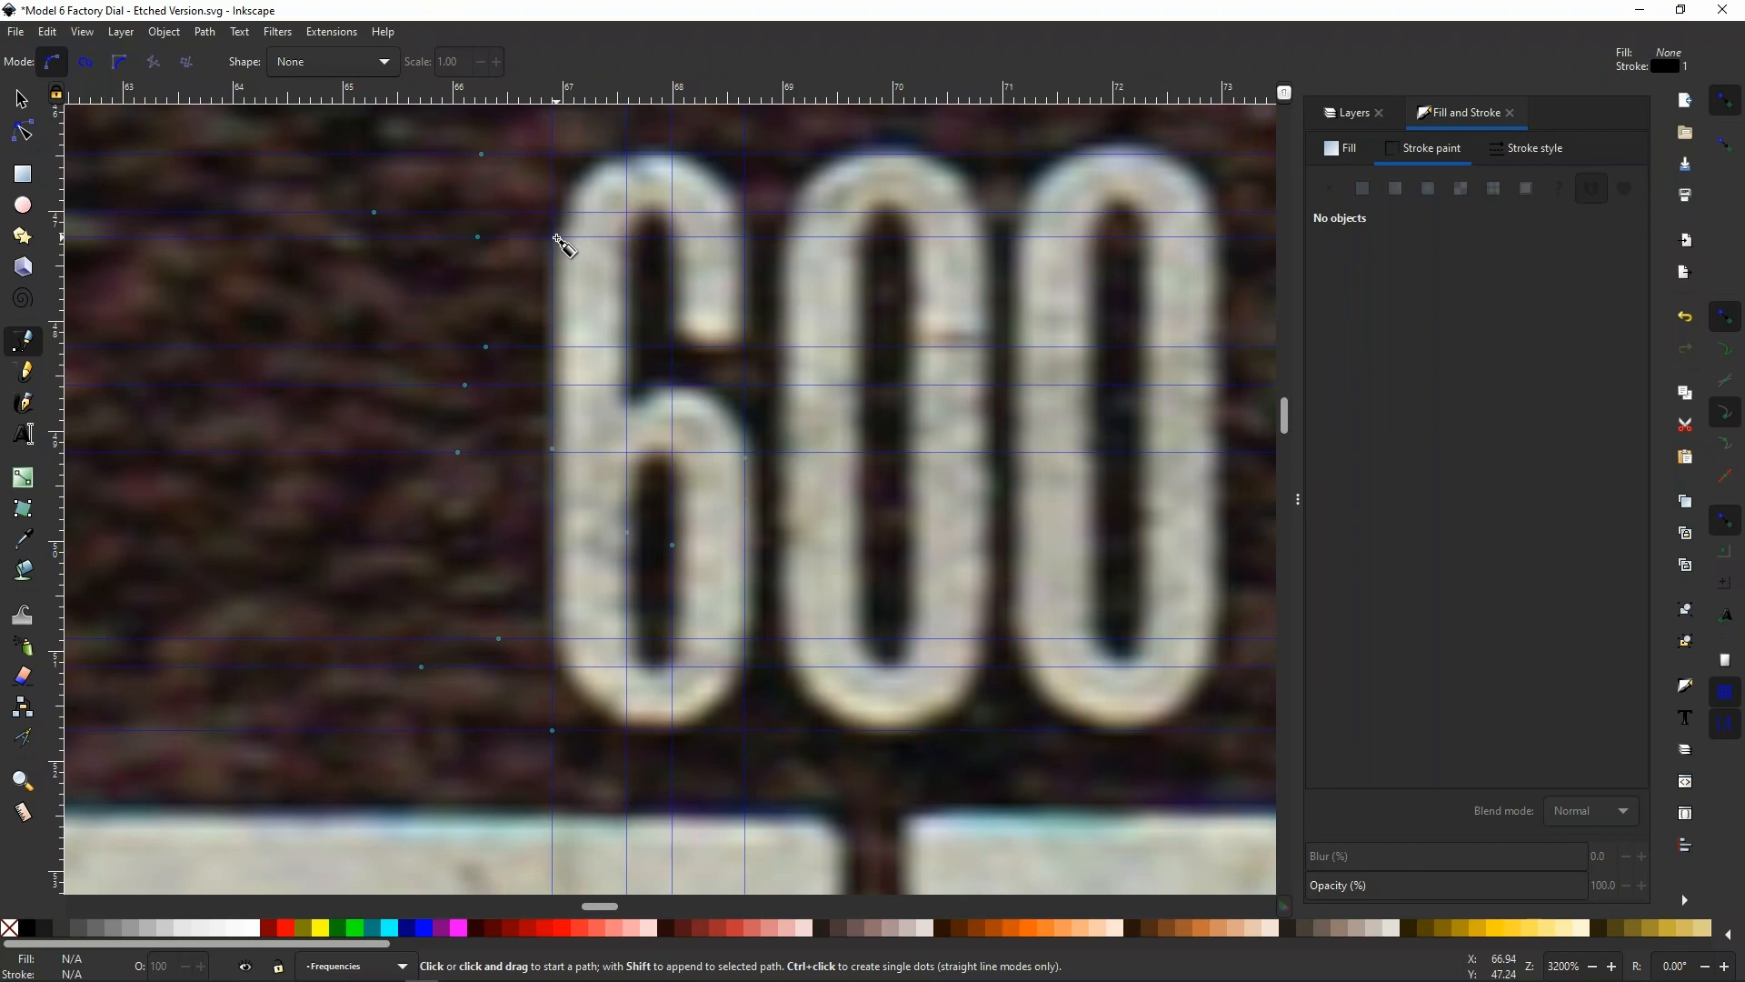
click(556, 238)
click(629, 156)
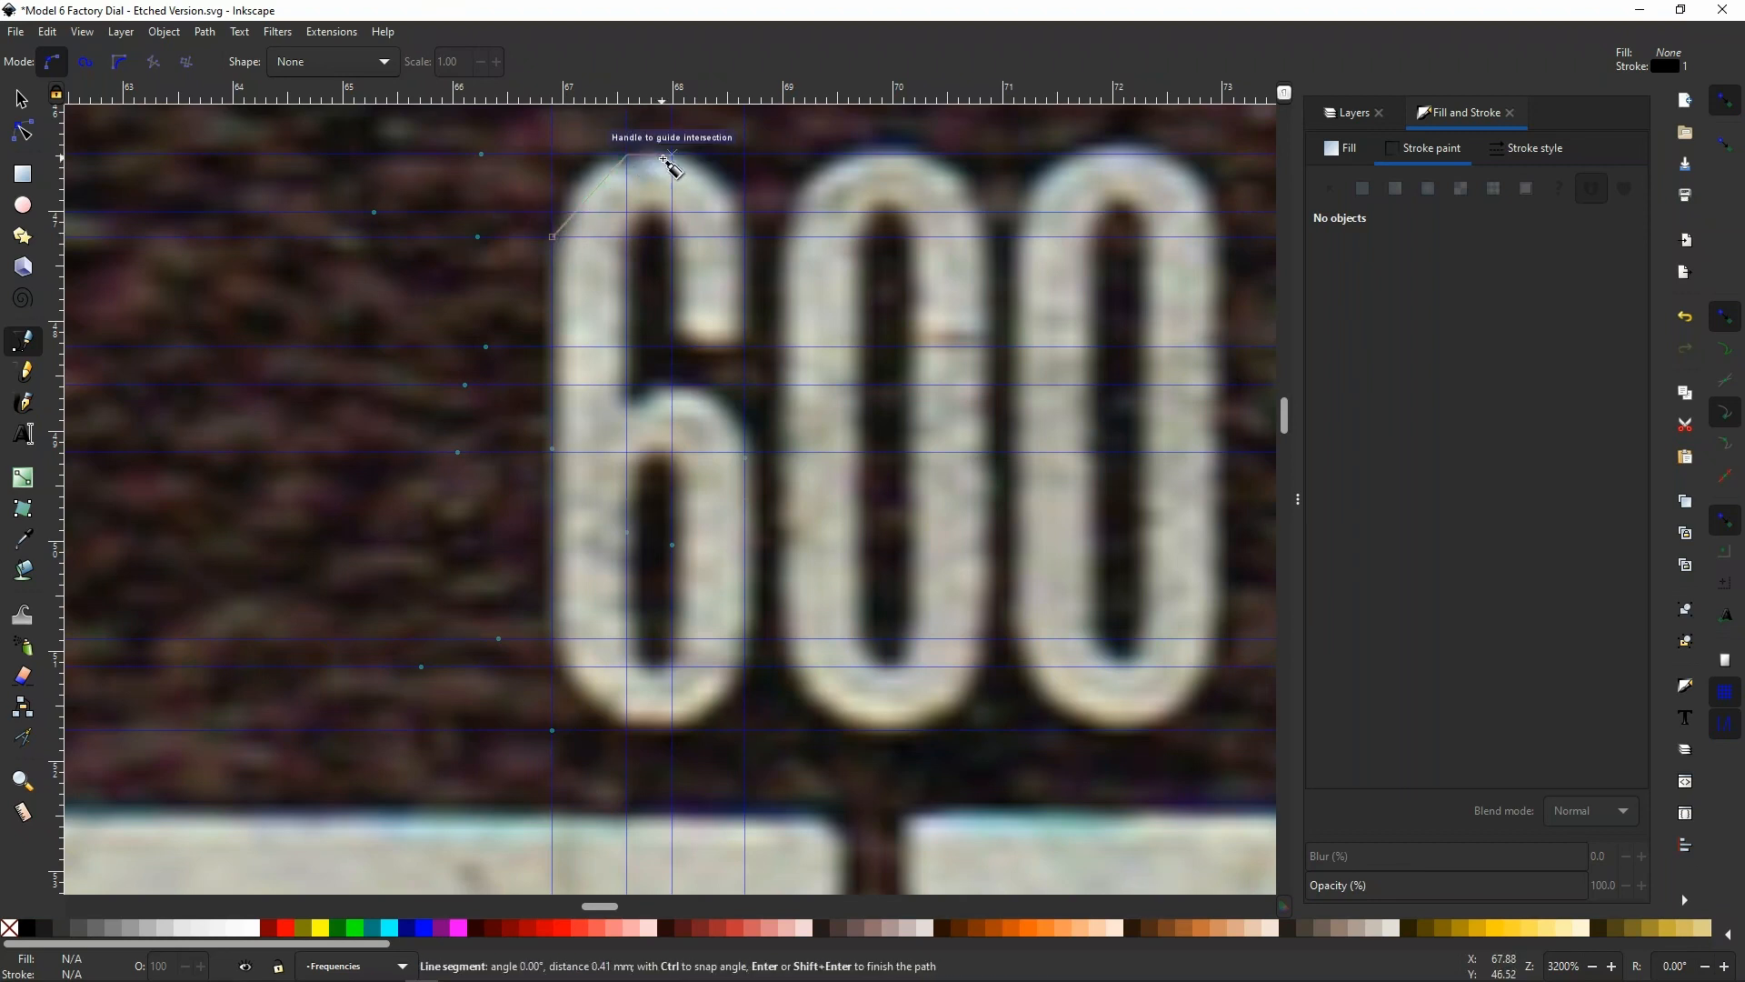
click(671, 154)
click(744, 211)
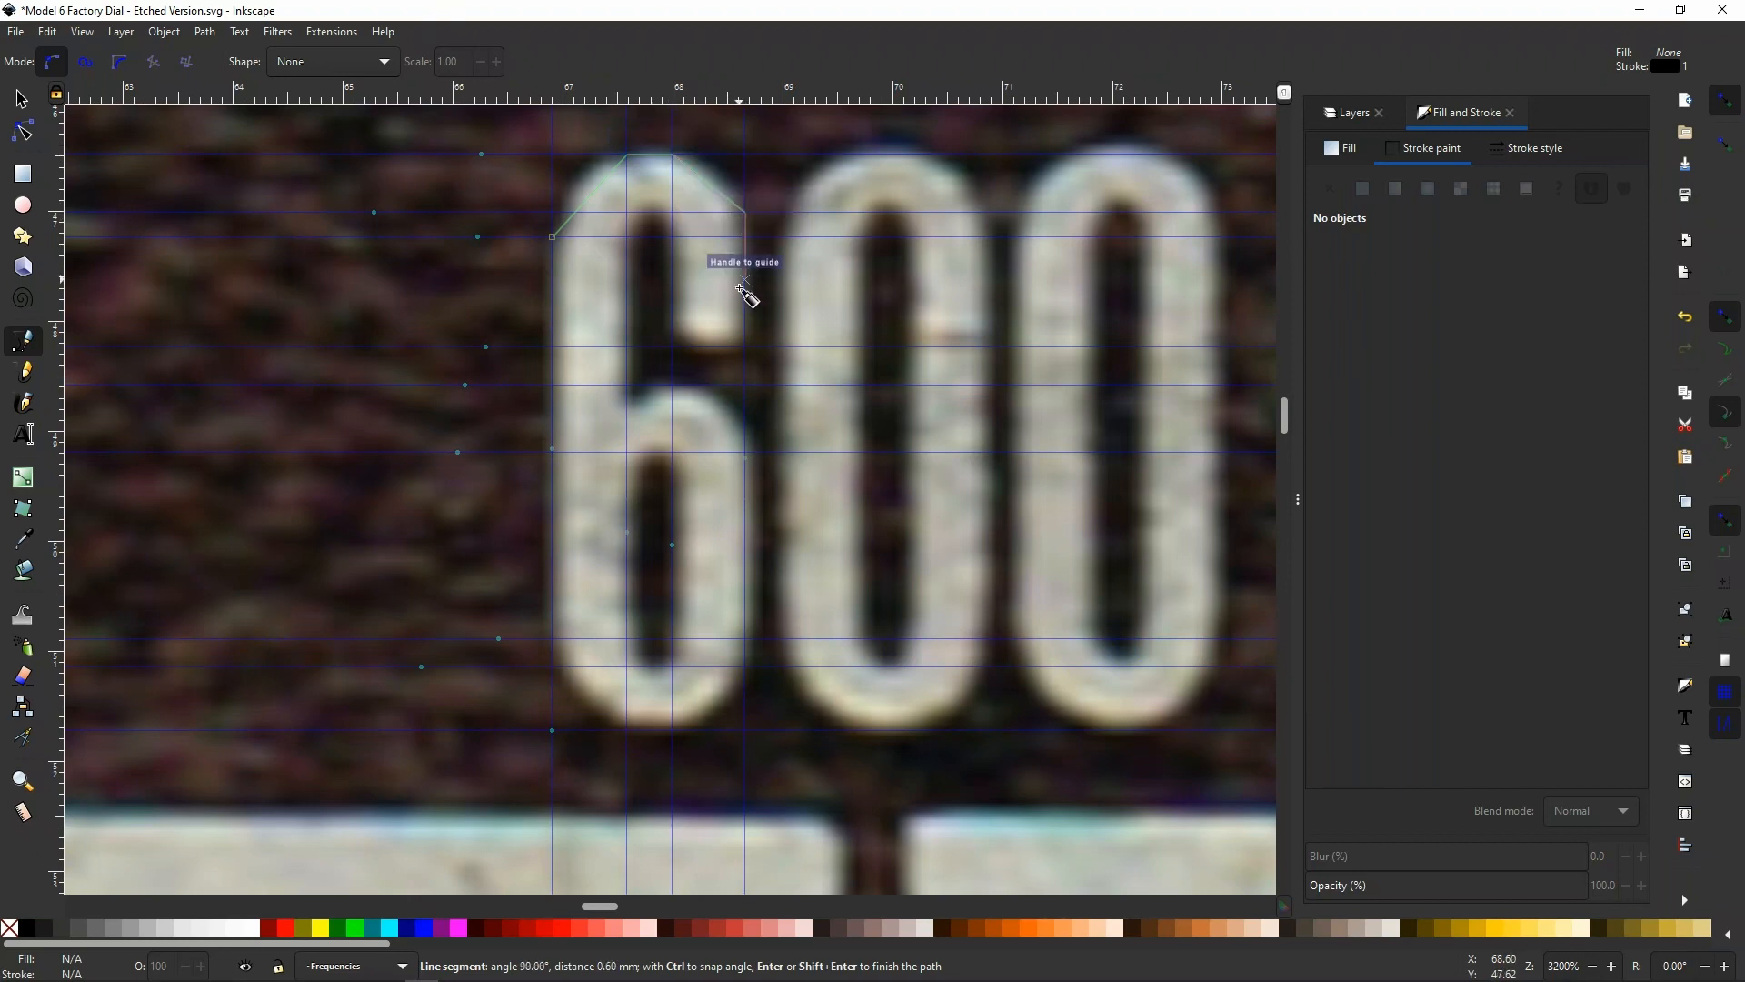
click(744, 346)
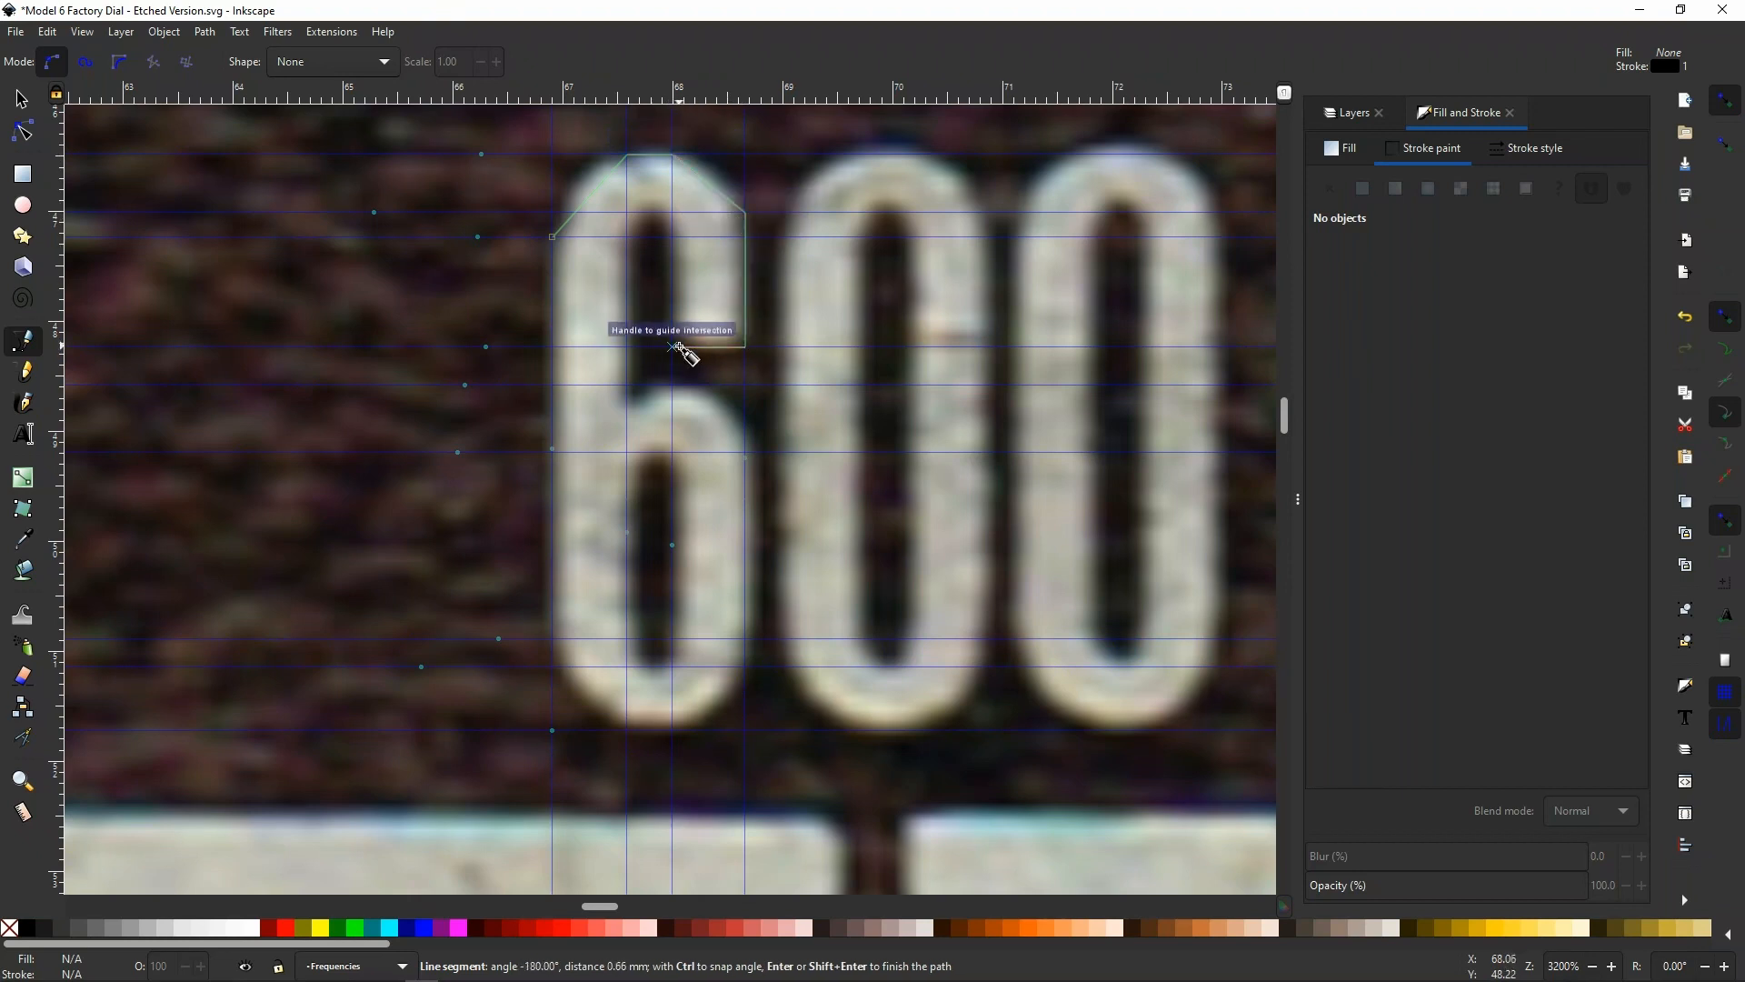
click(673, 346)
Continue the outline up the hook's inner edge, around the upper inner curve, down to the bowl junction and over the bowl's outer top
click(672, 237)
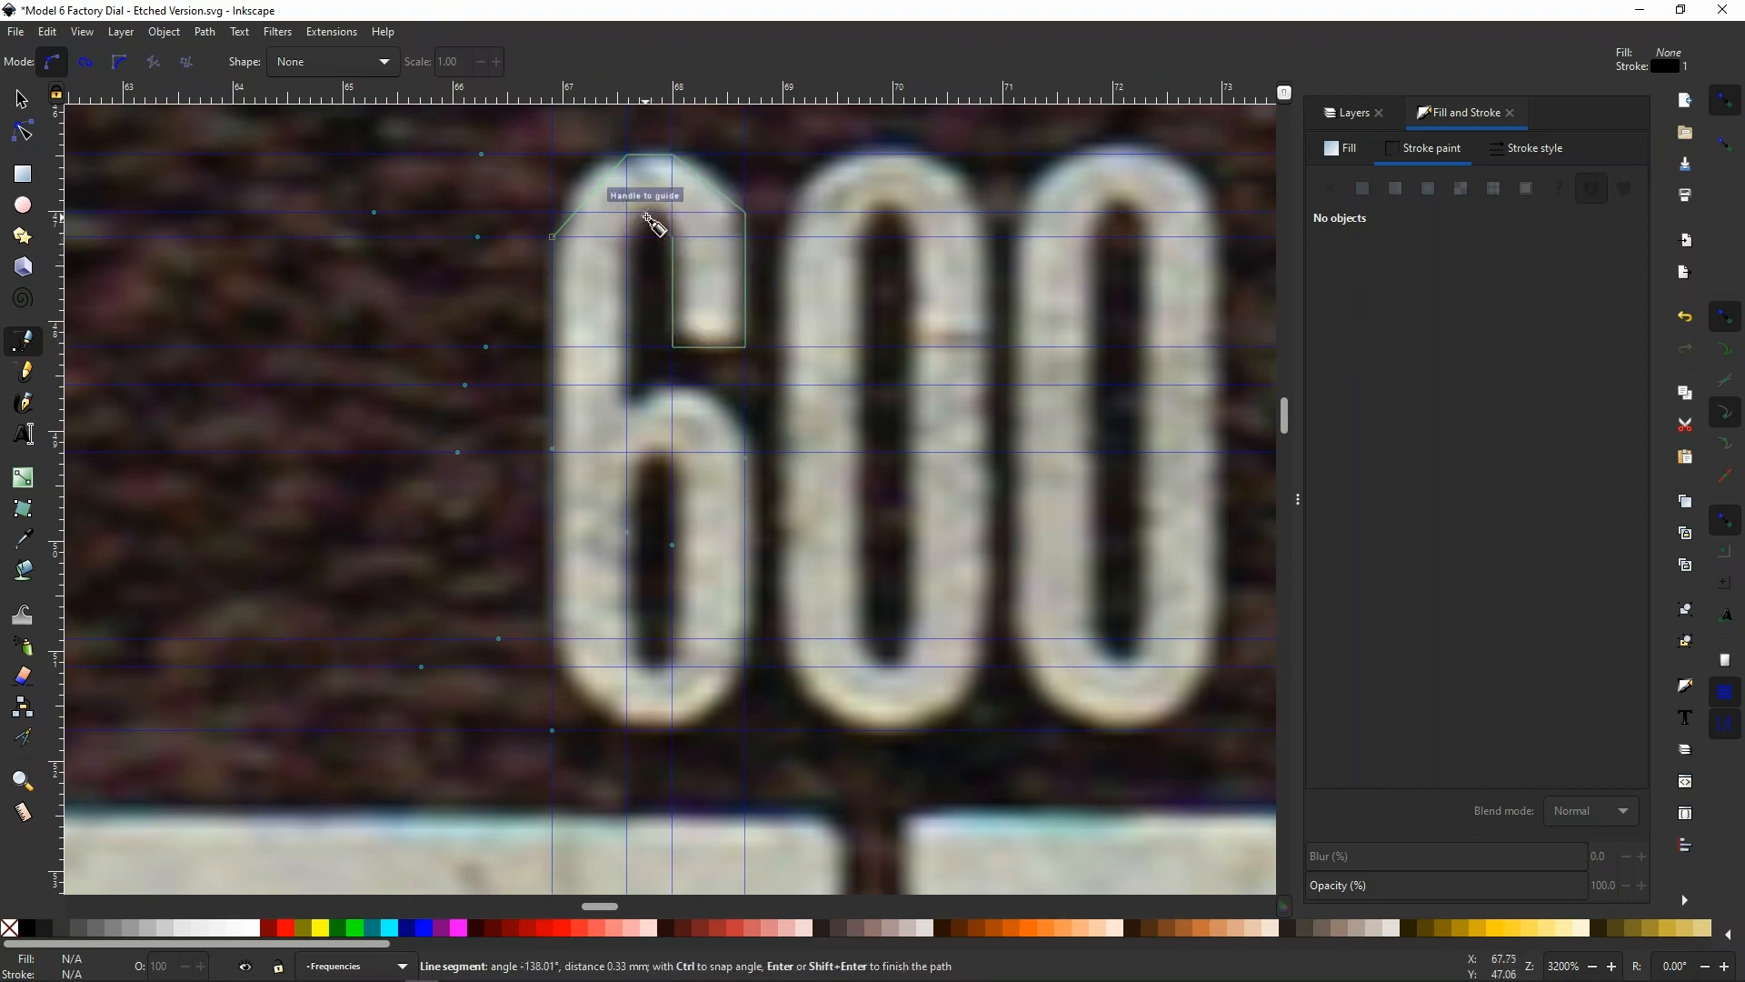
click(651, 214)
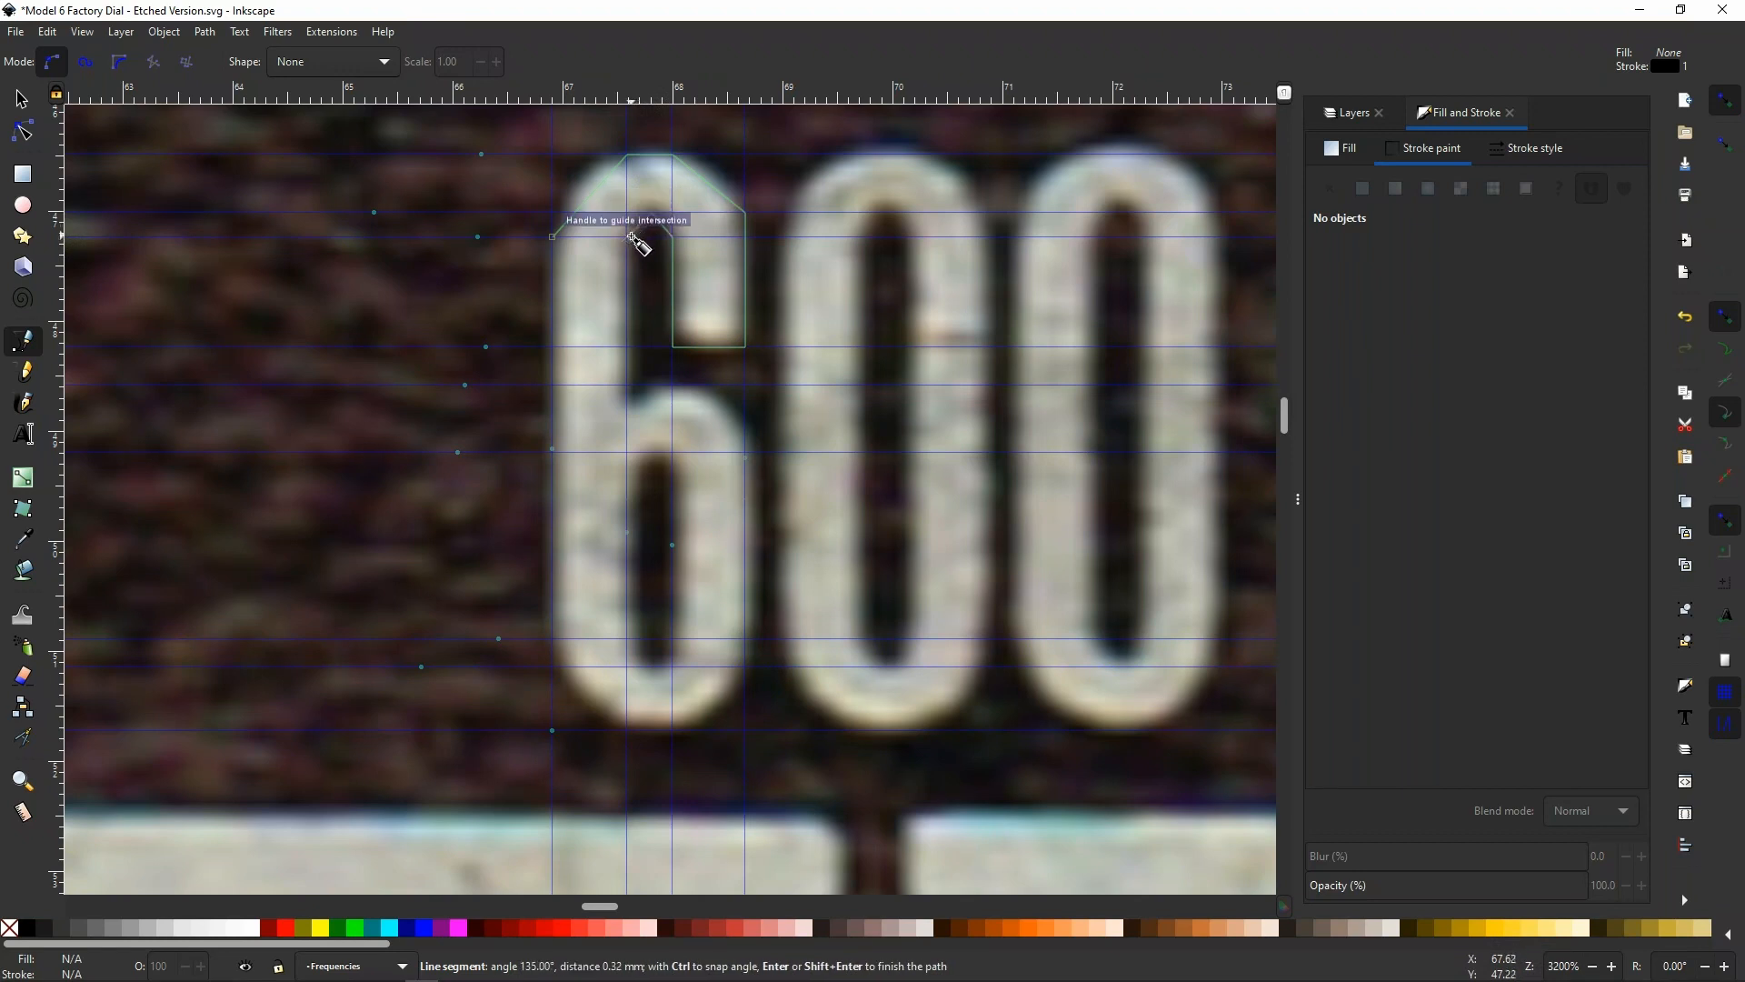
click(633, 238)
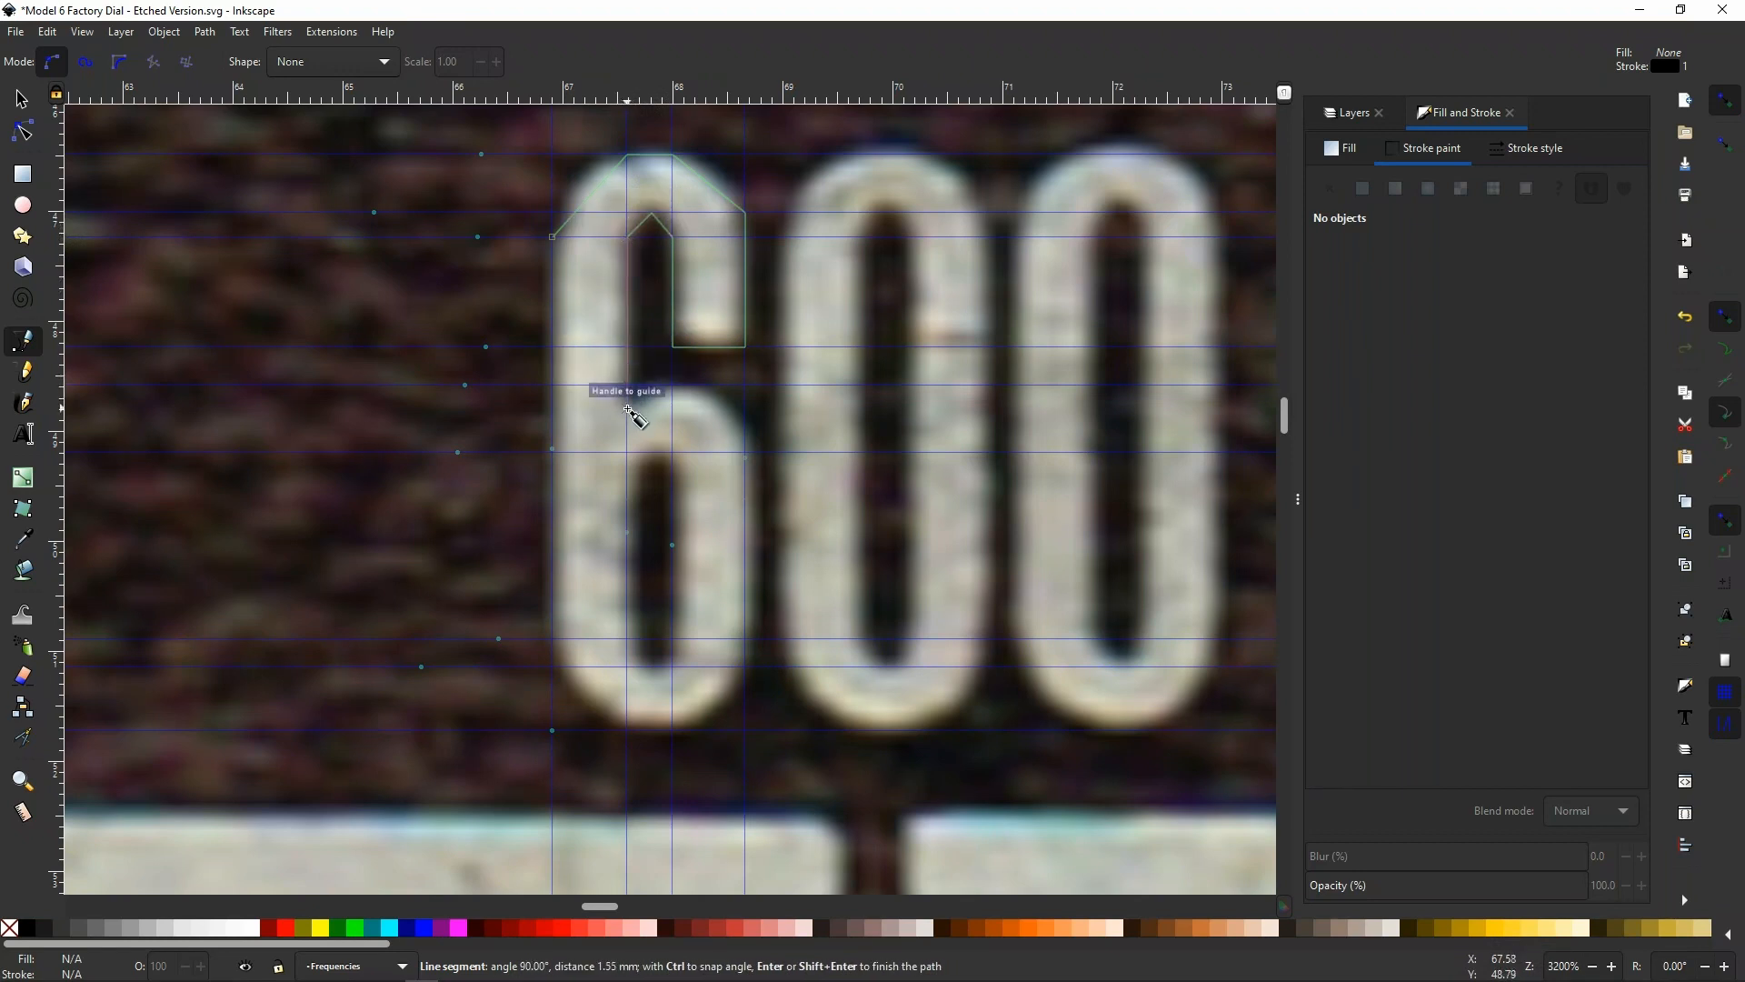
click(628, 409)
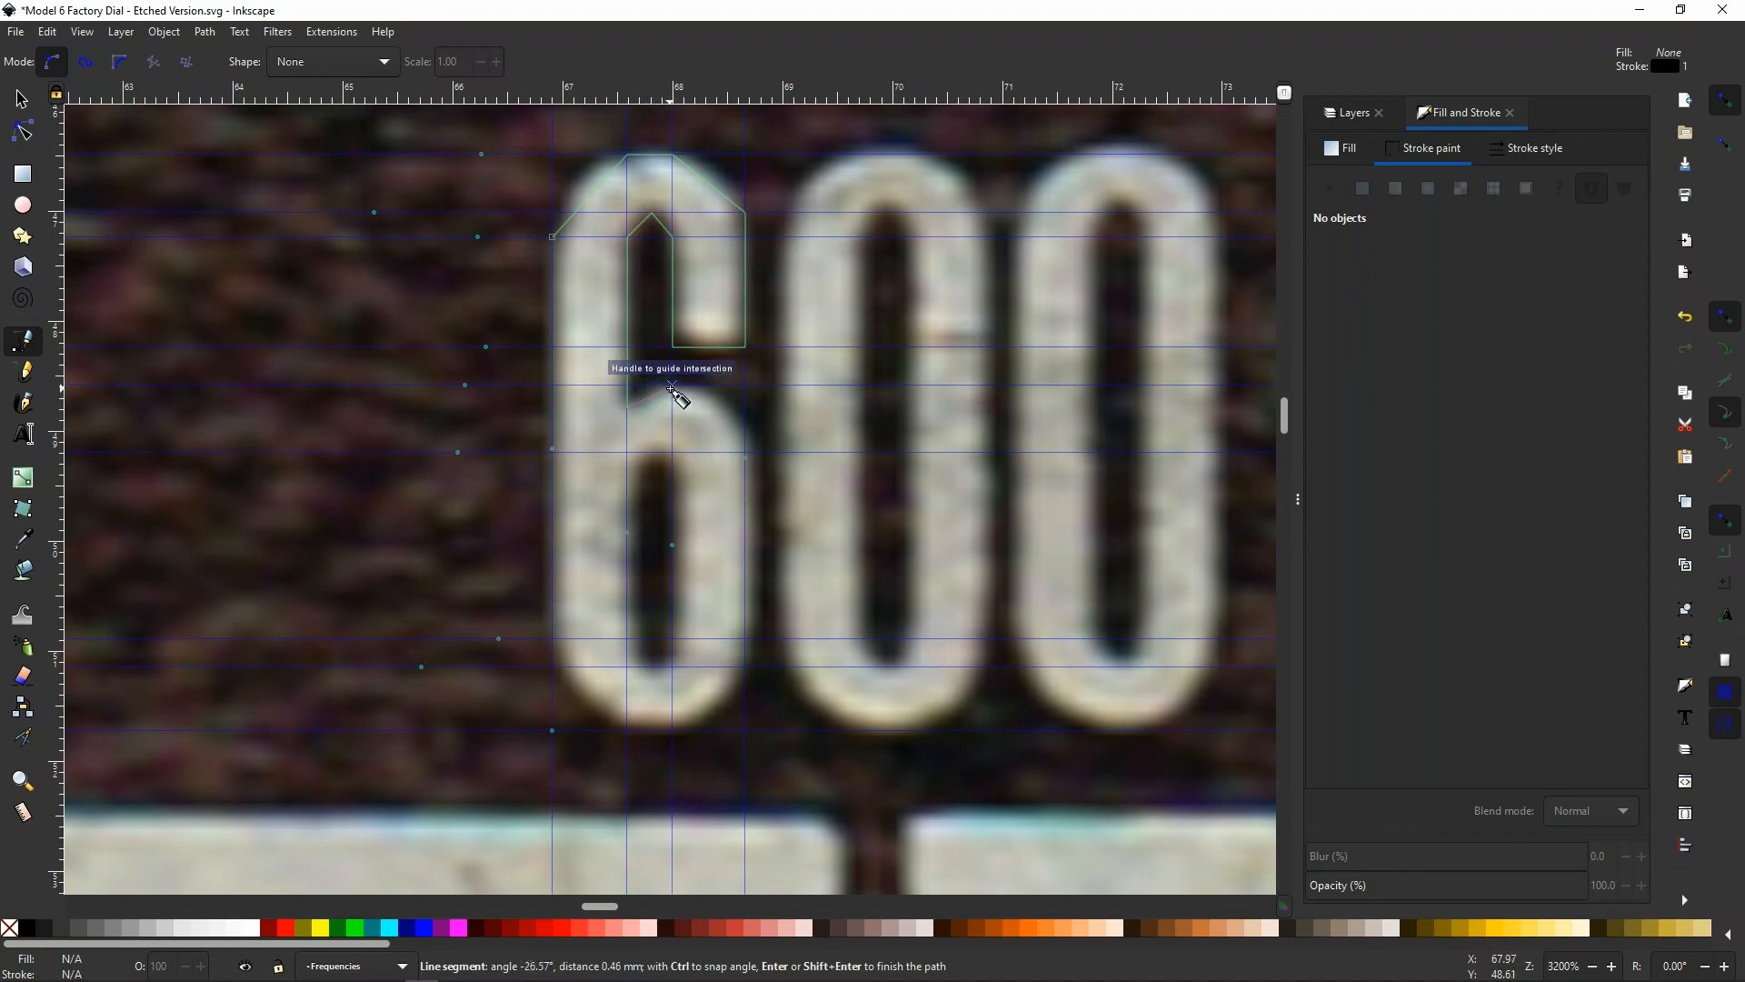
click(672, 385)
click(745, 451)
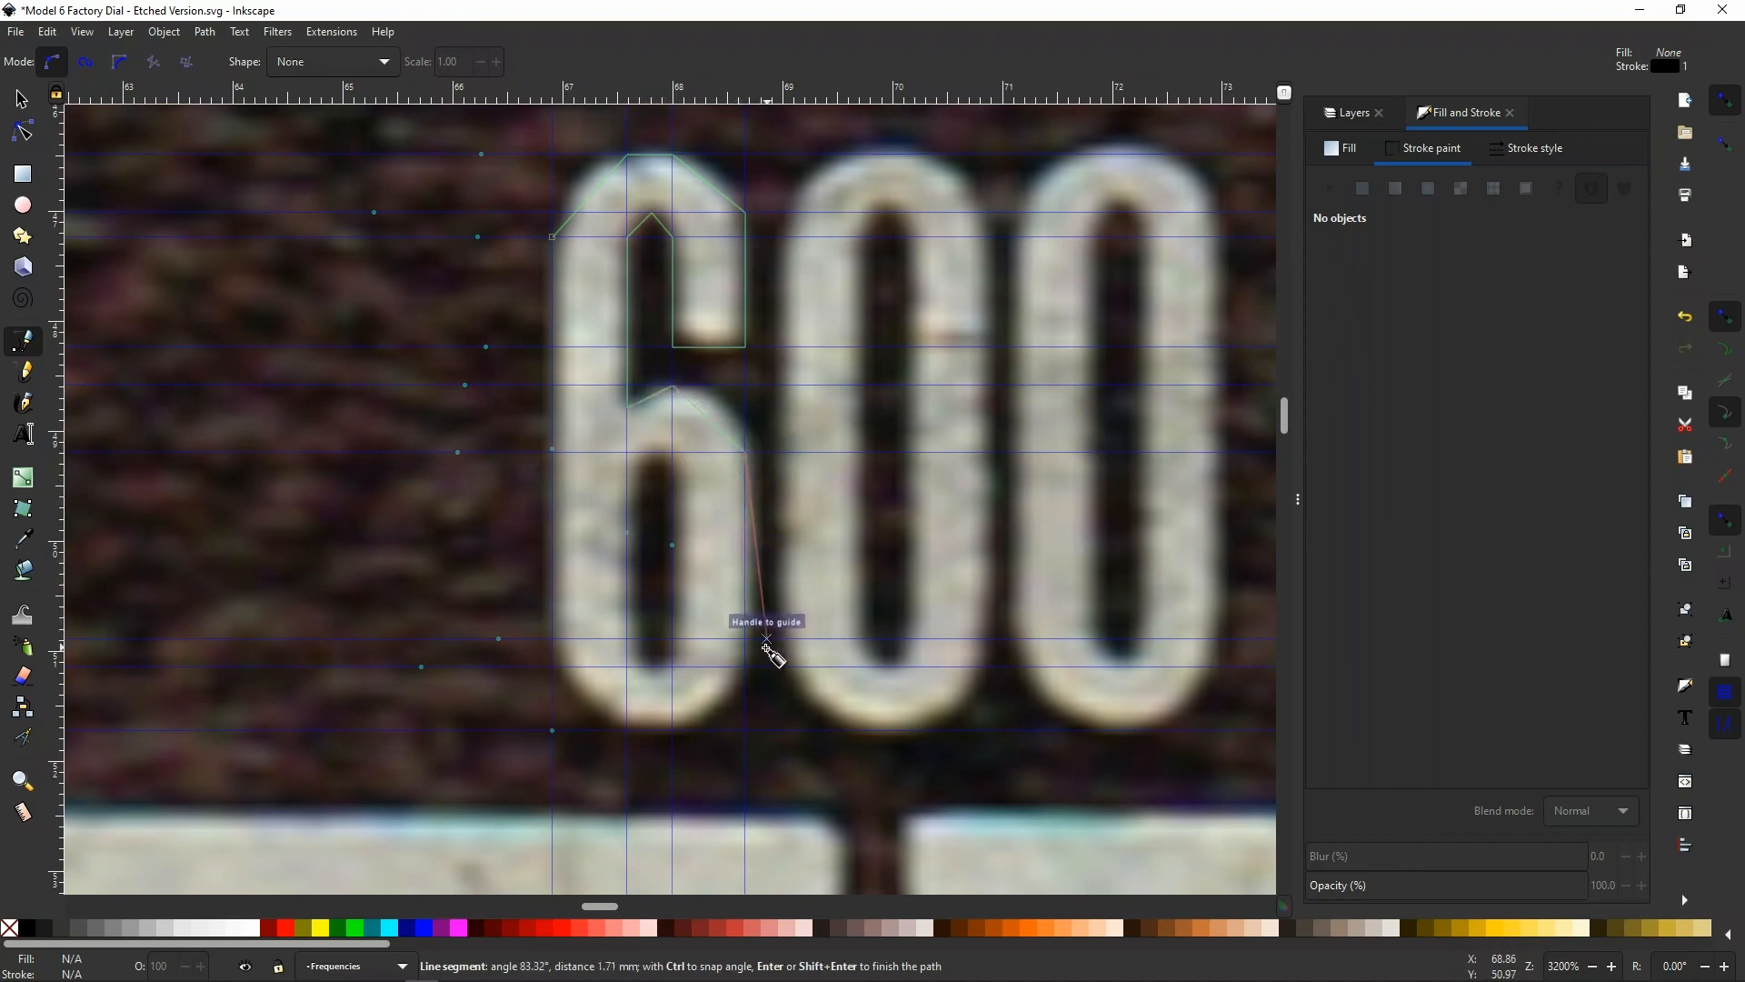
Complete the outline down the bowl's right side, around the 6's bottom and up its left side to the starting point
click(745, 640)
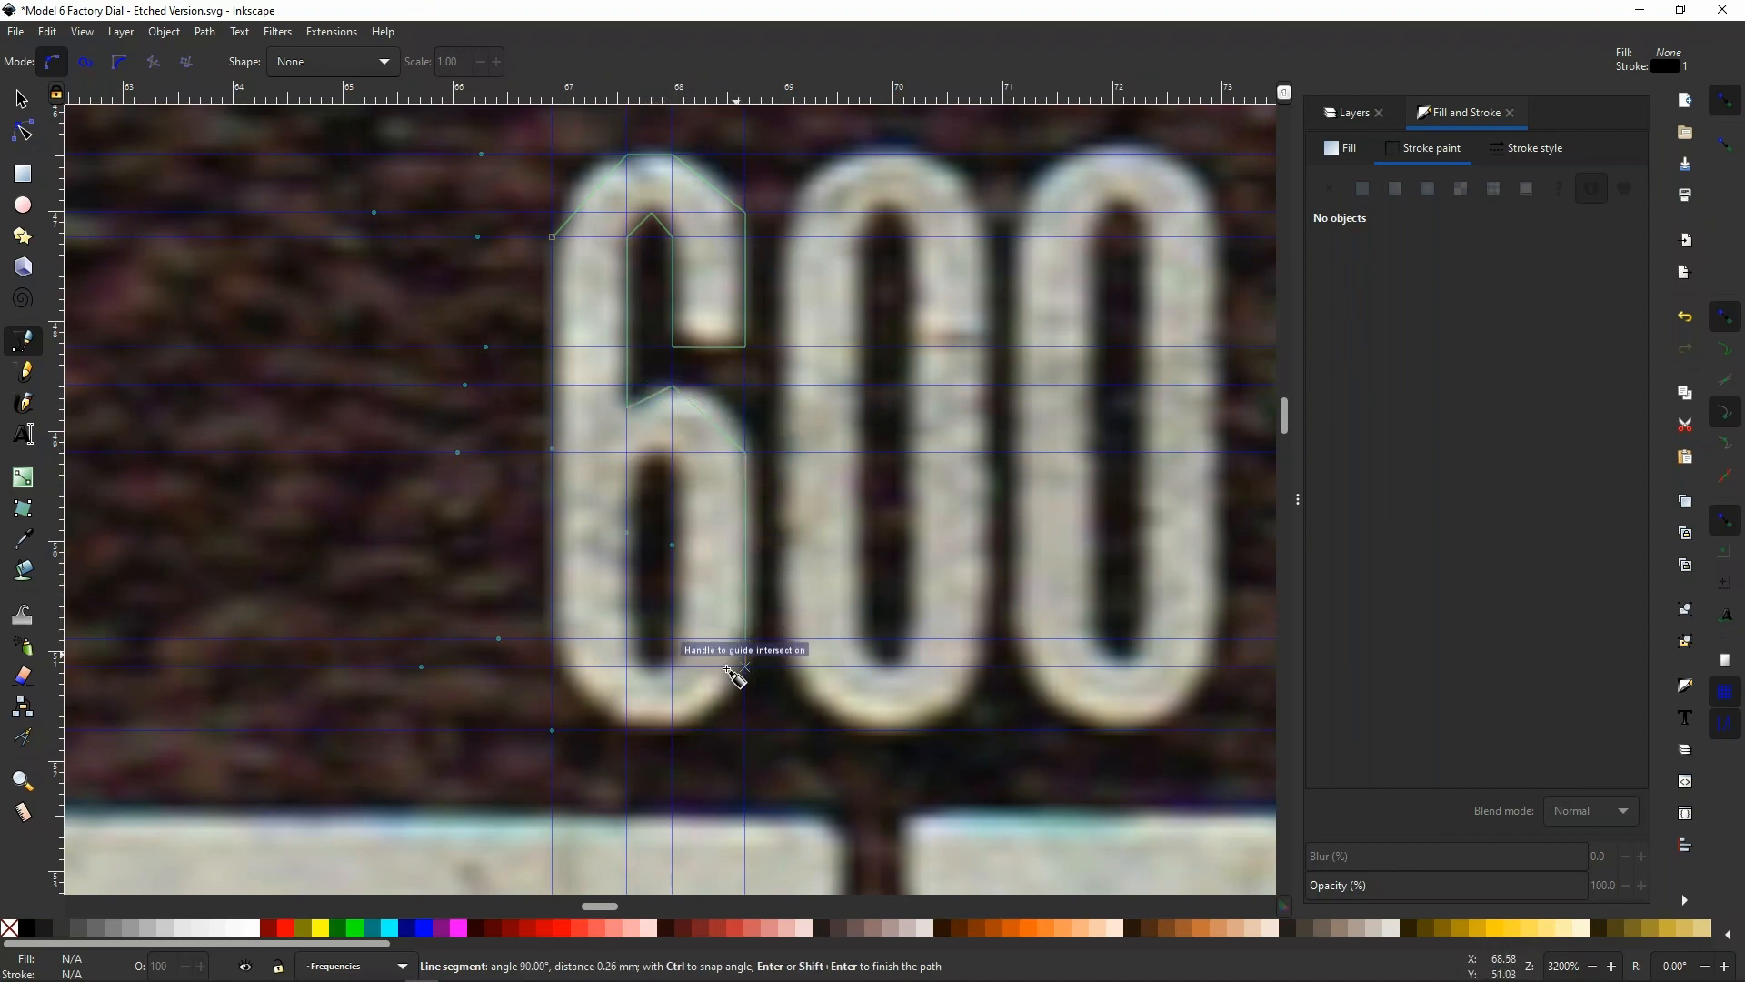
click(673, 729)
click(627, 730)
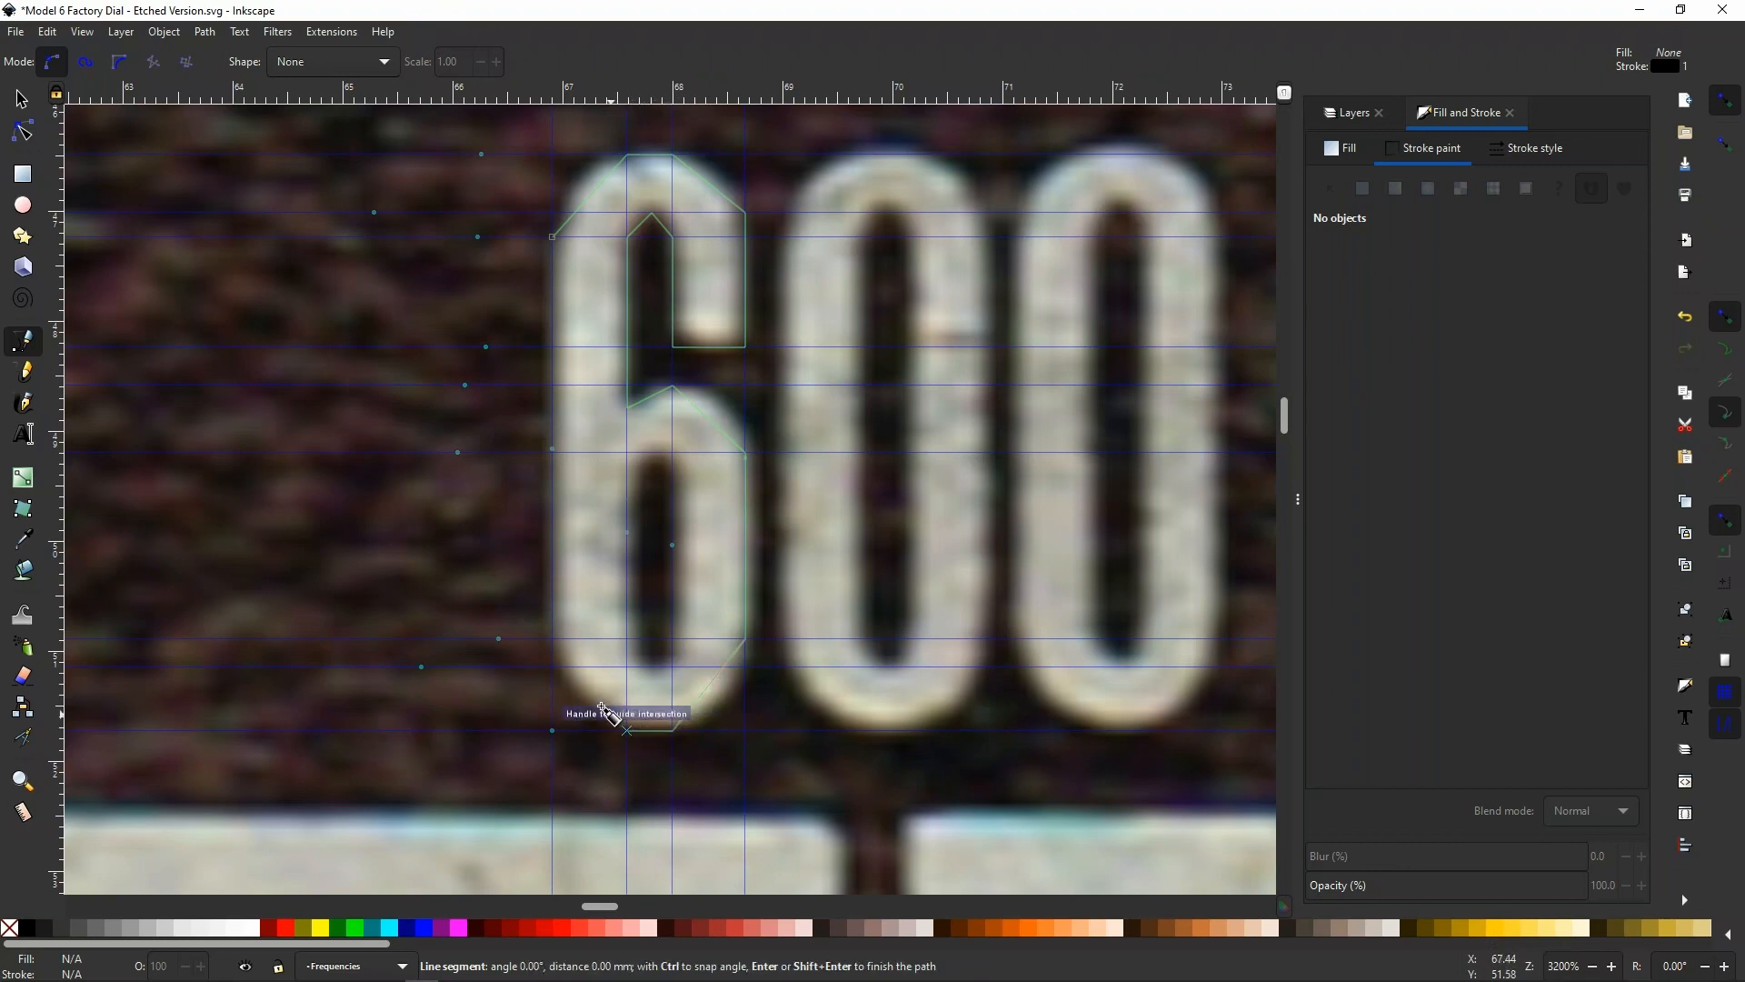
click(553, 640)
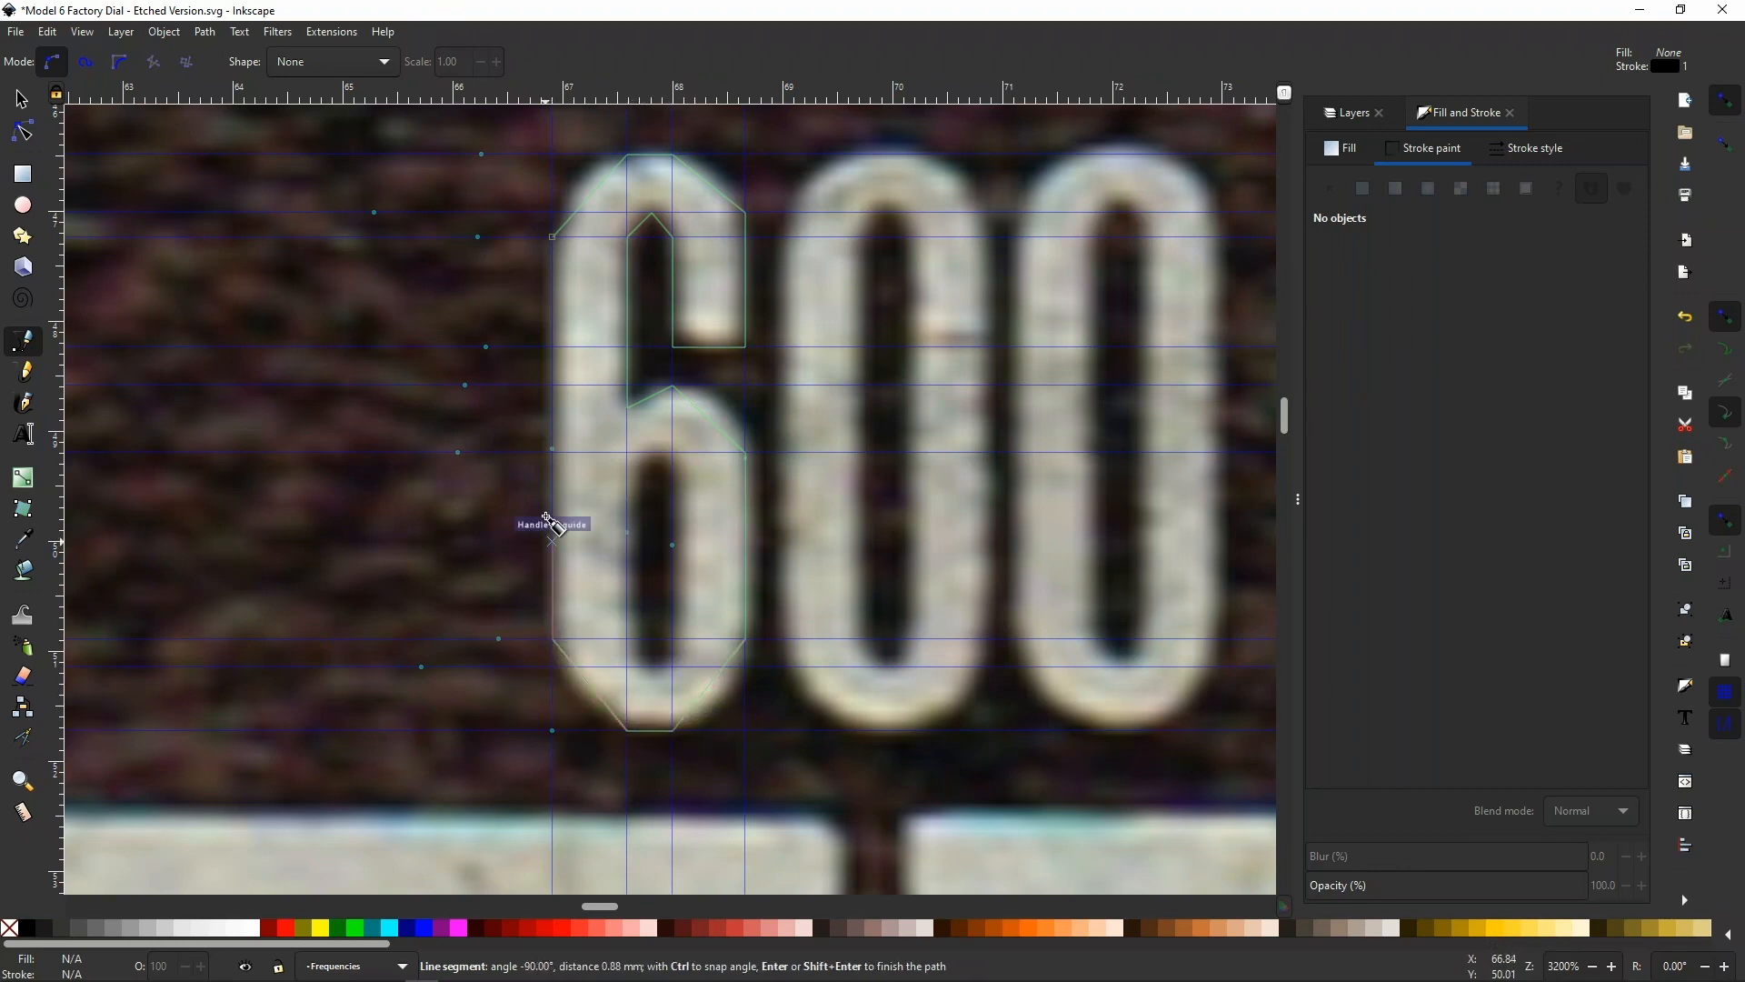
click(552, 237)
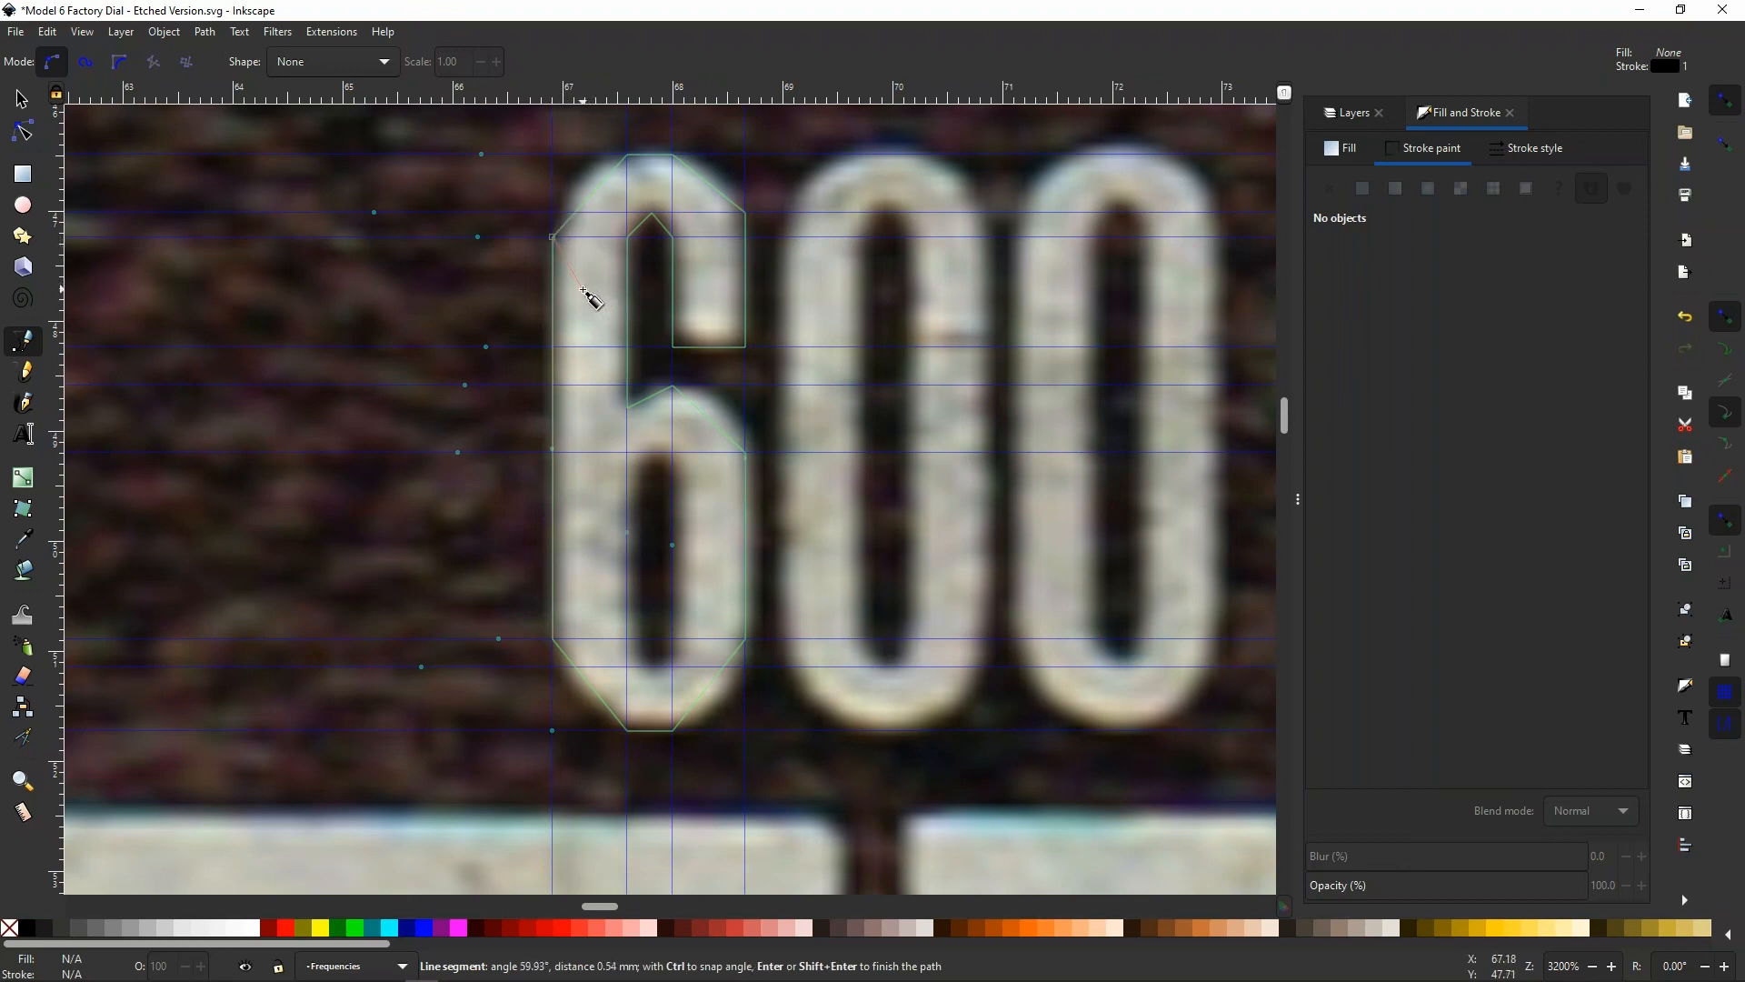
key(Return)
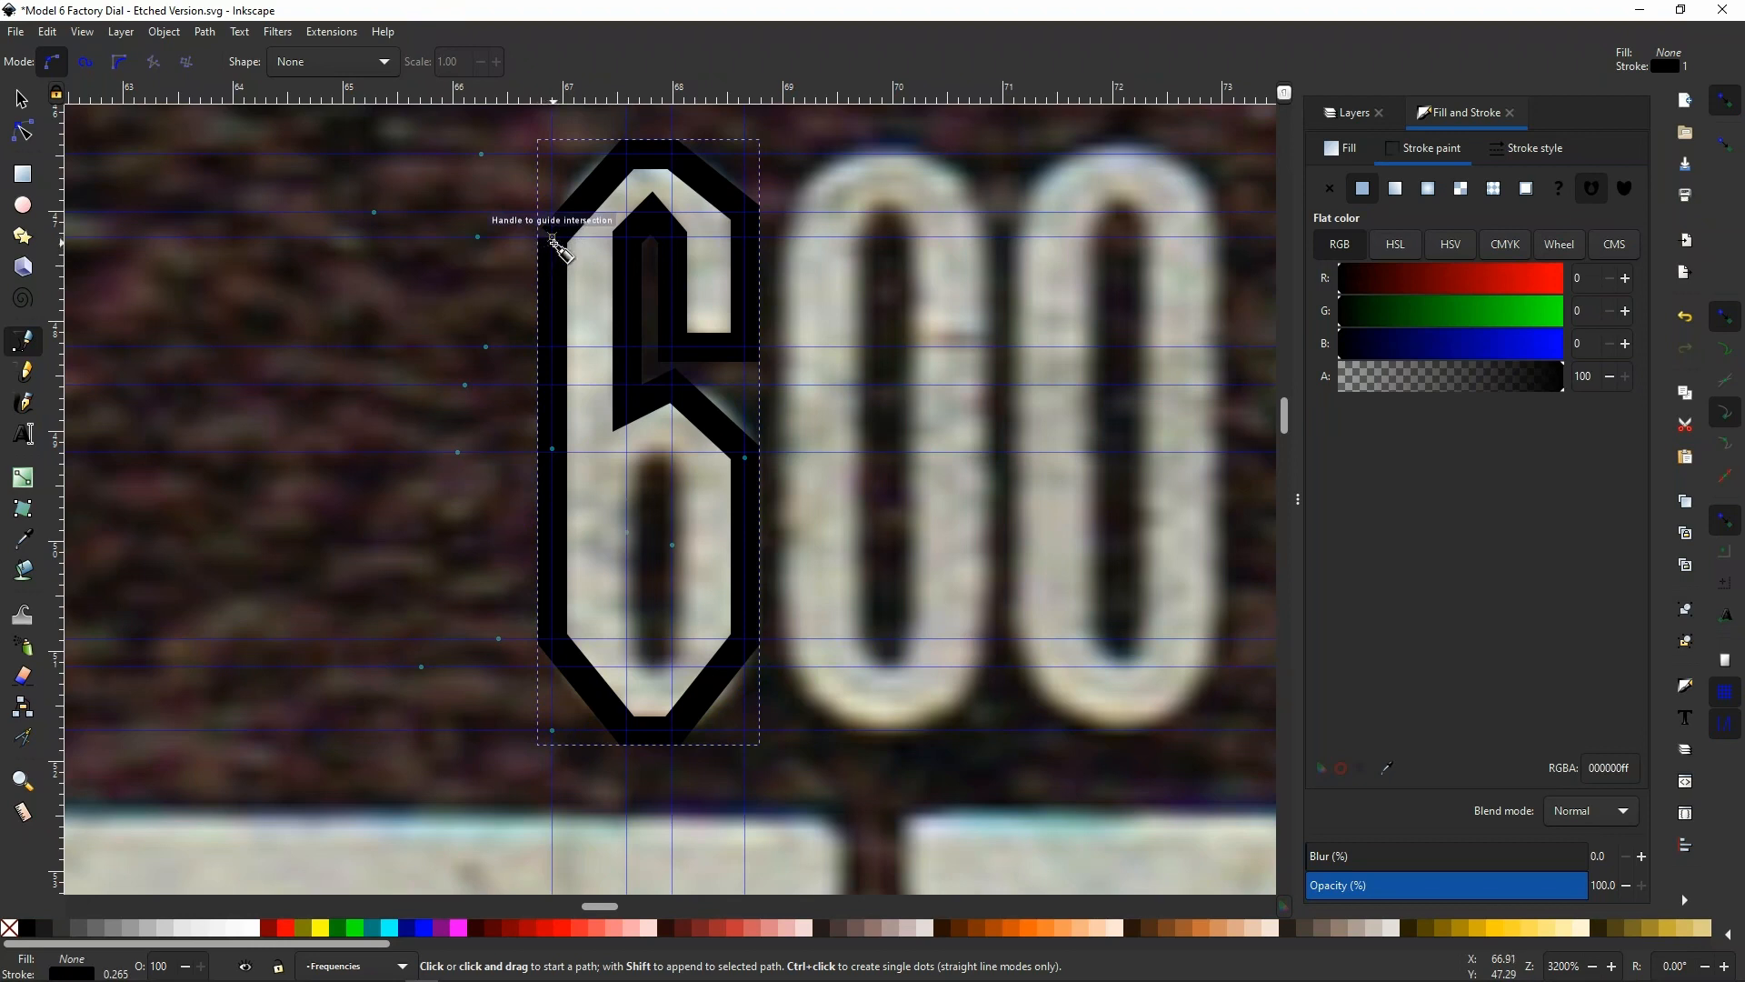
Join the outline's overlapping start and end nodes at the 6's upper left shoulder
scroll(554, 239, up, 1)
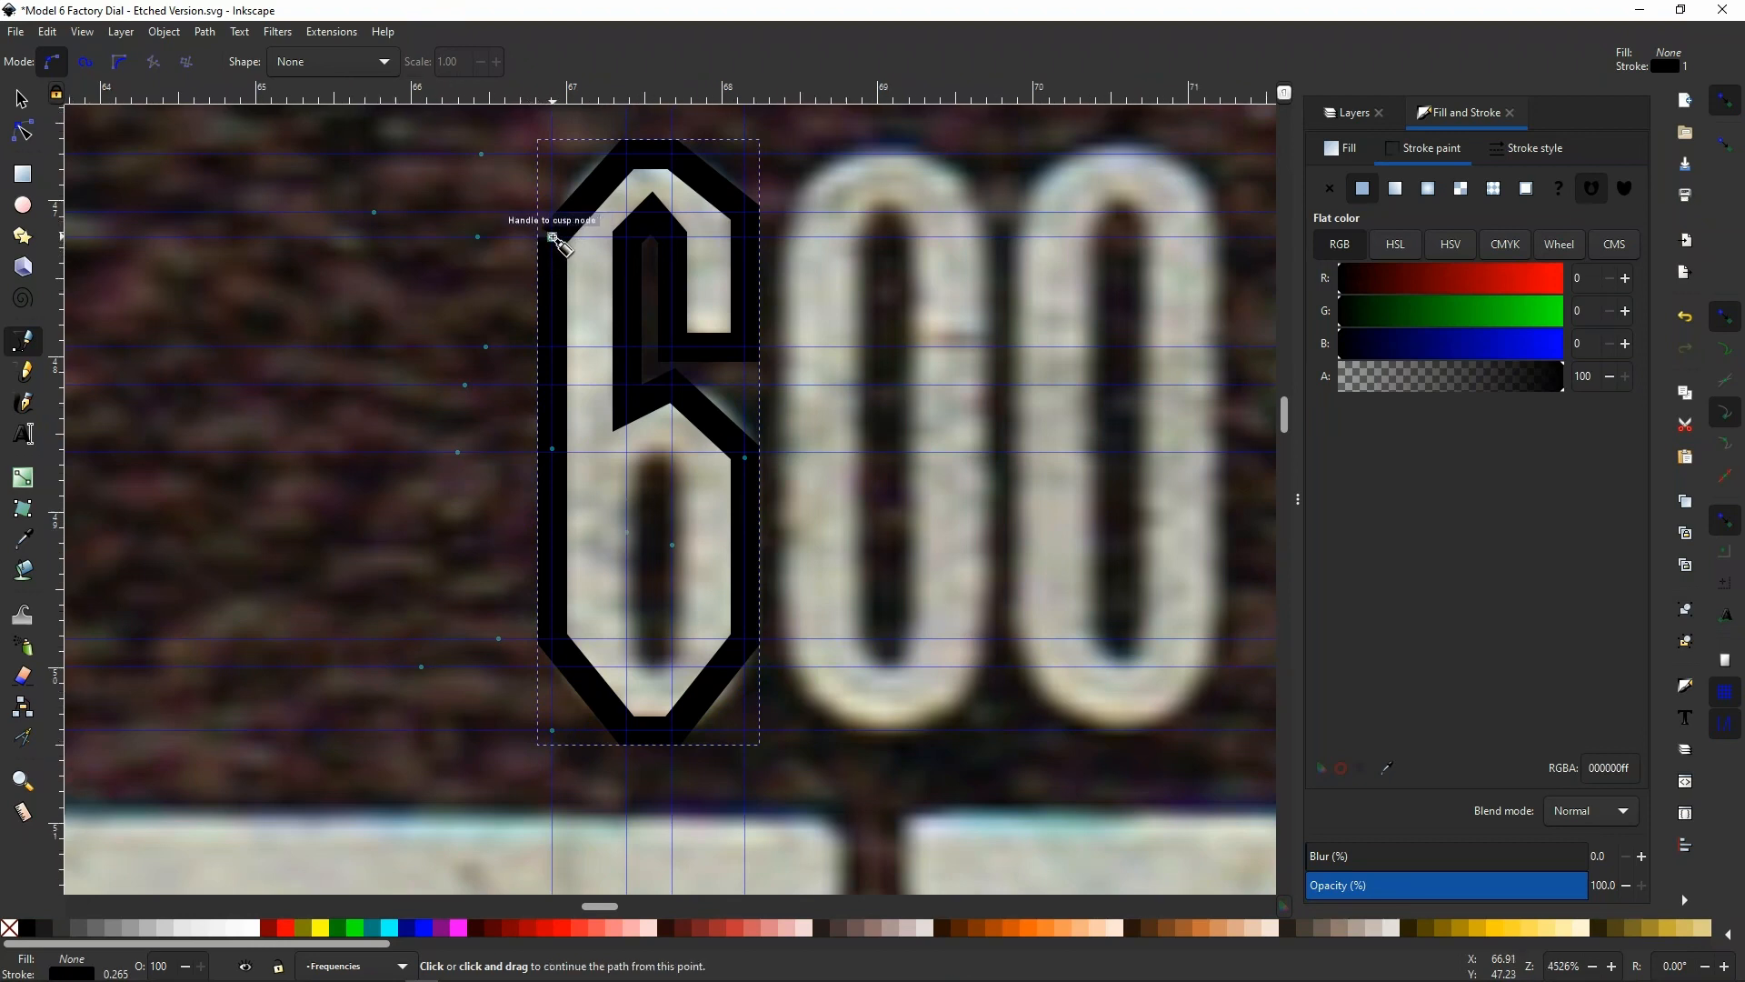
scroll(553, 239, up, 1)
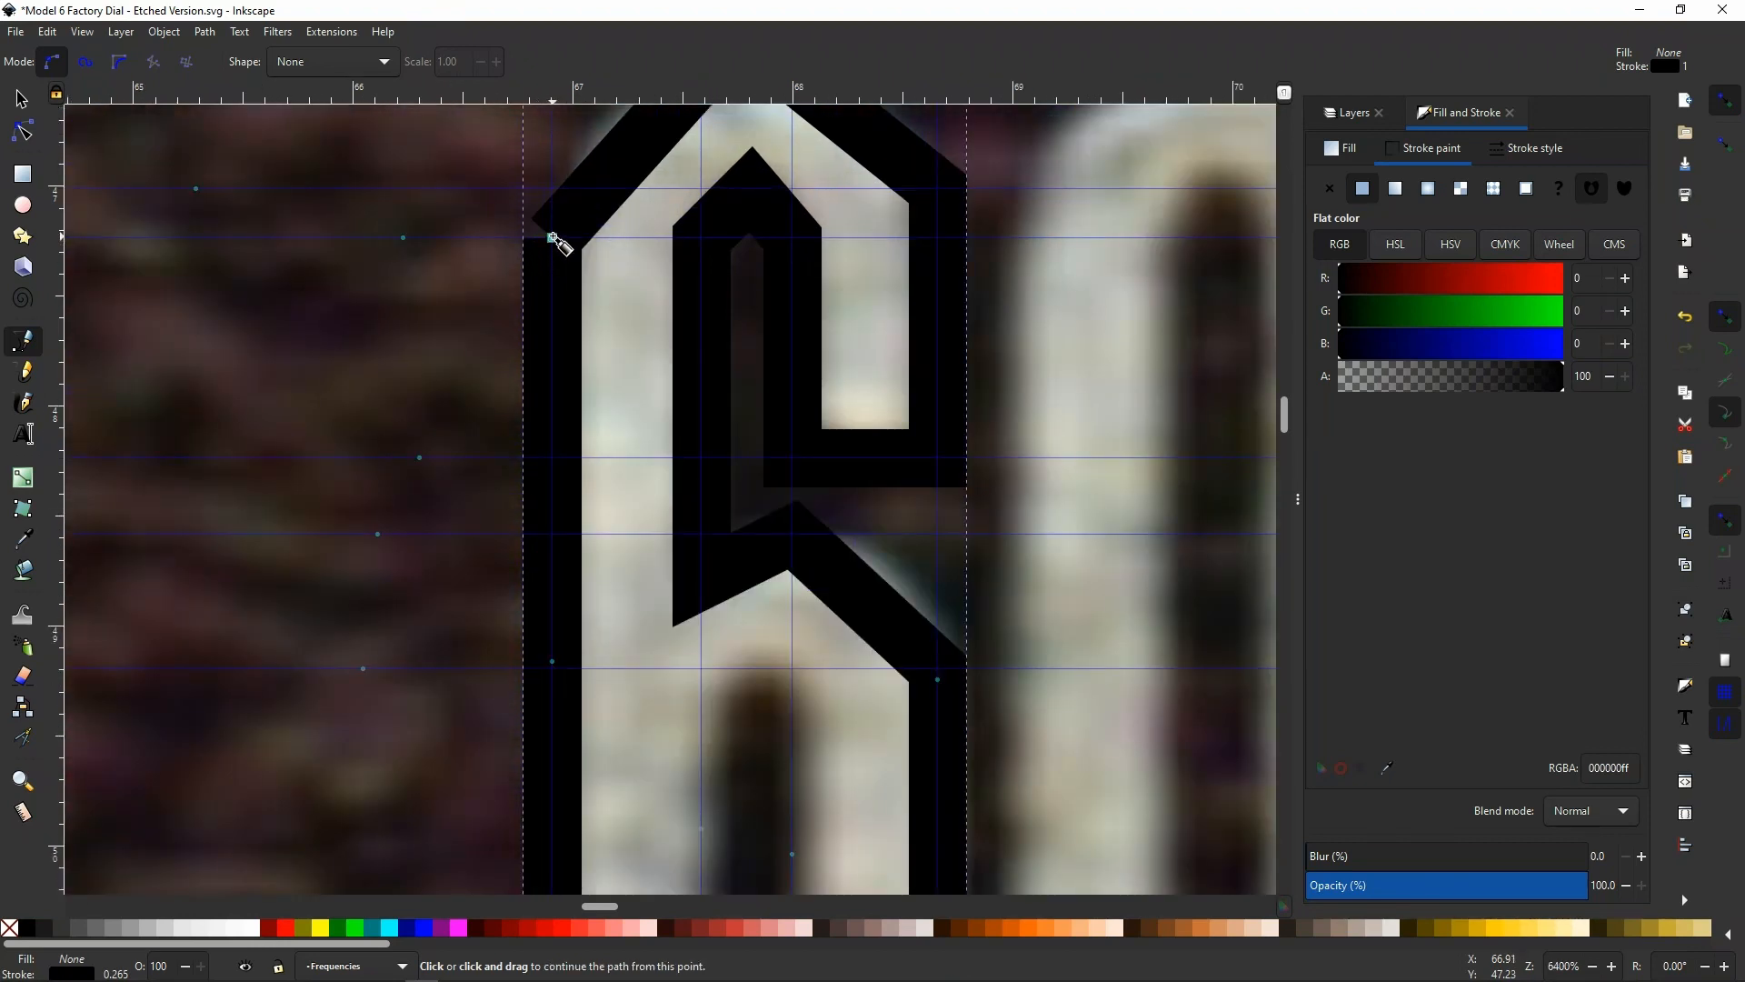
scroll(555, 236, down, 2)
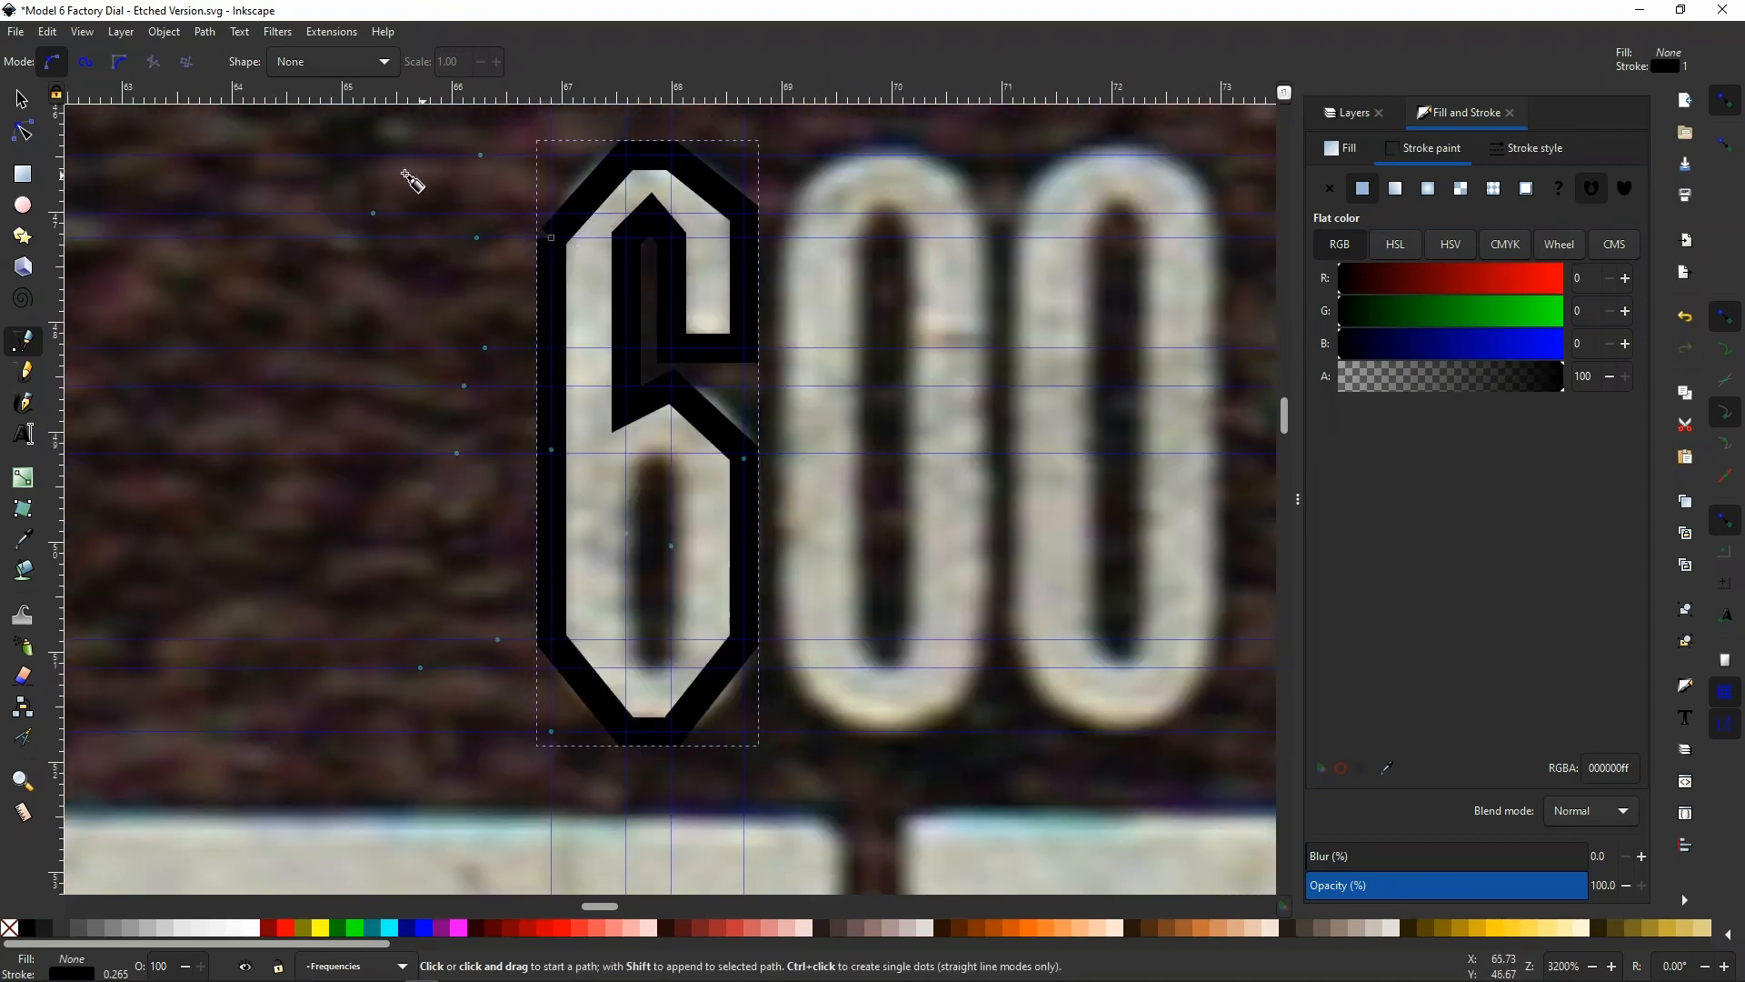
click(24, 132)
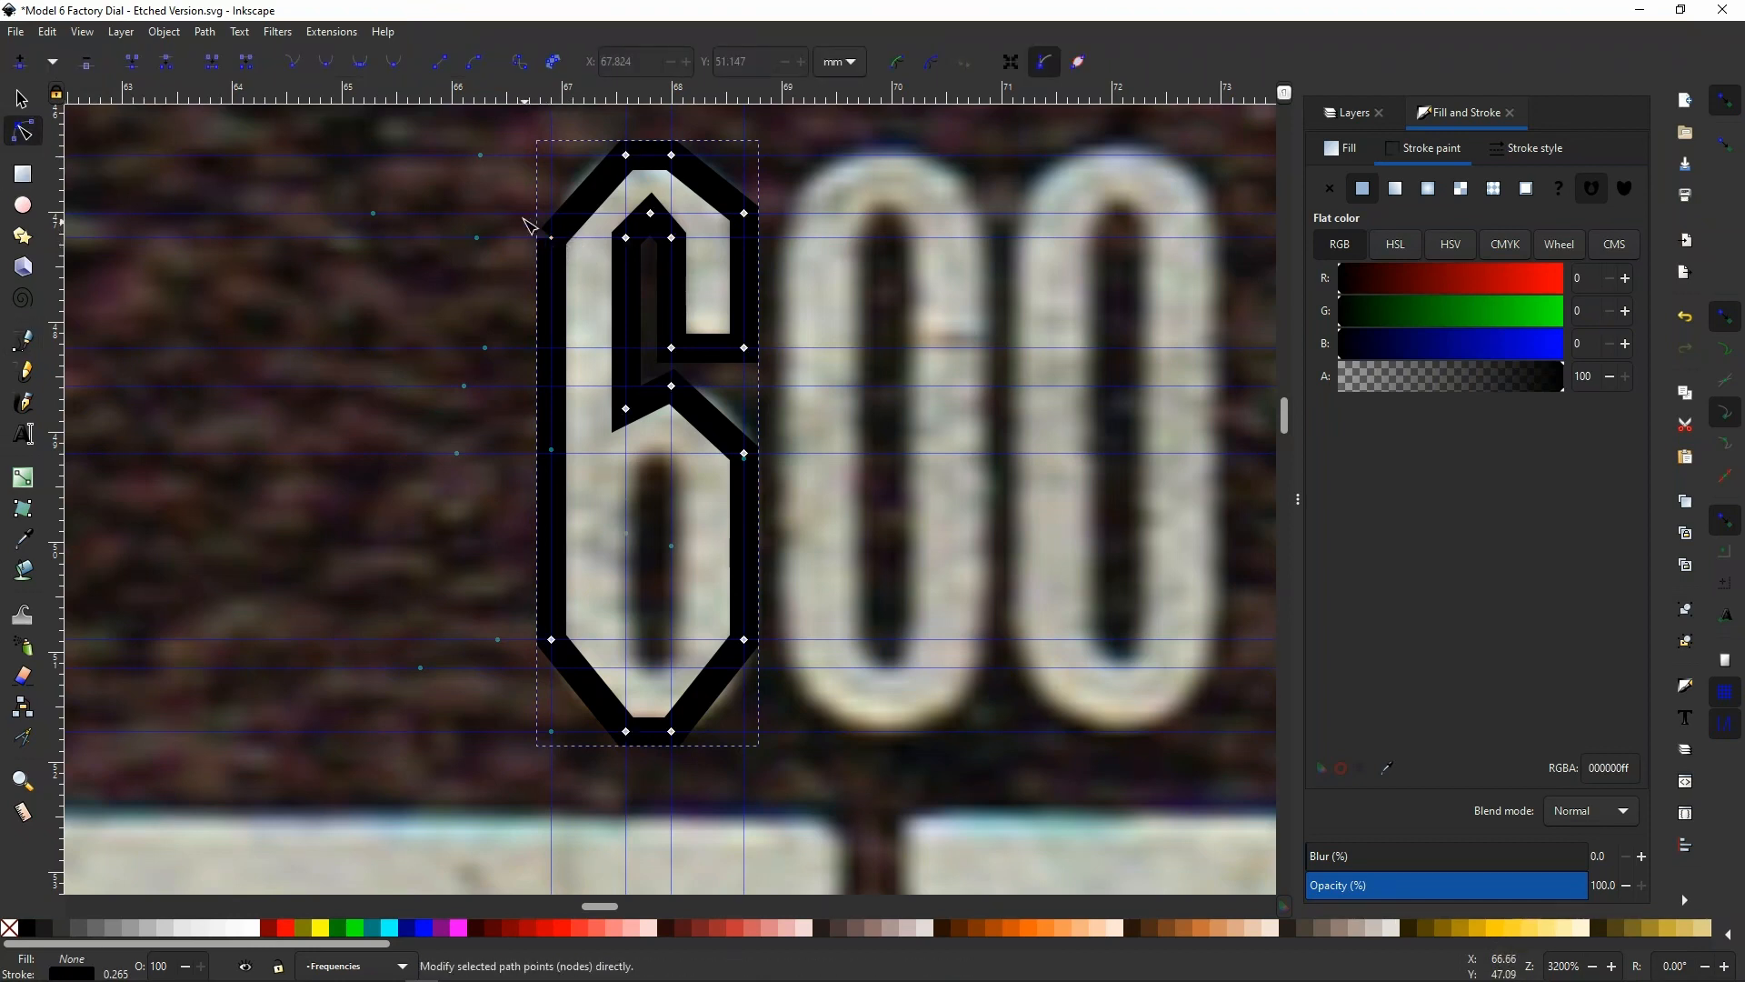
drag(513, 200, 586, 271)
click(138, 65)
Add a horizontal guide where the bowl's inner top curve meets its straight sides, and trace the bowl's inner opening with a six-sided path
drag(481, 104, 551, 479)
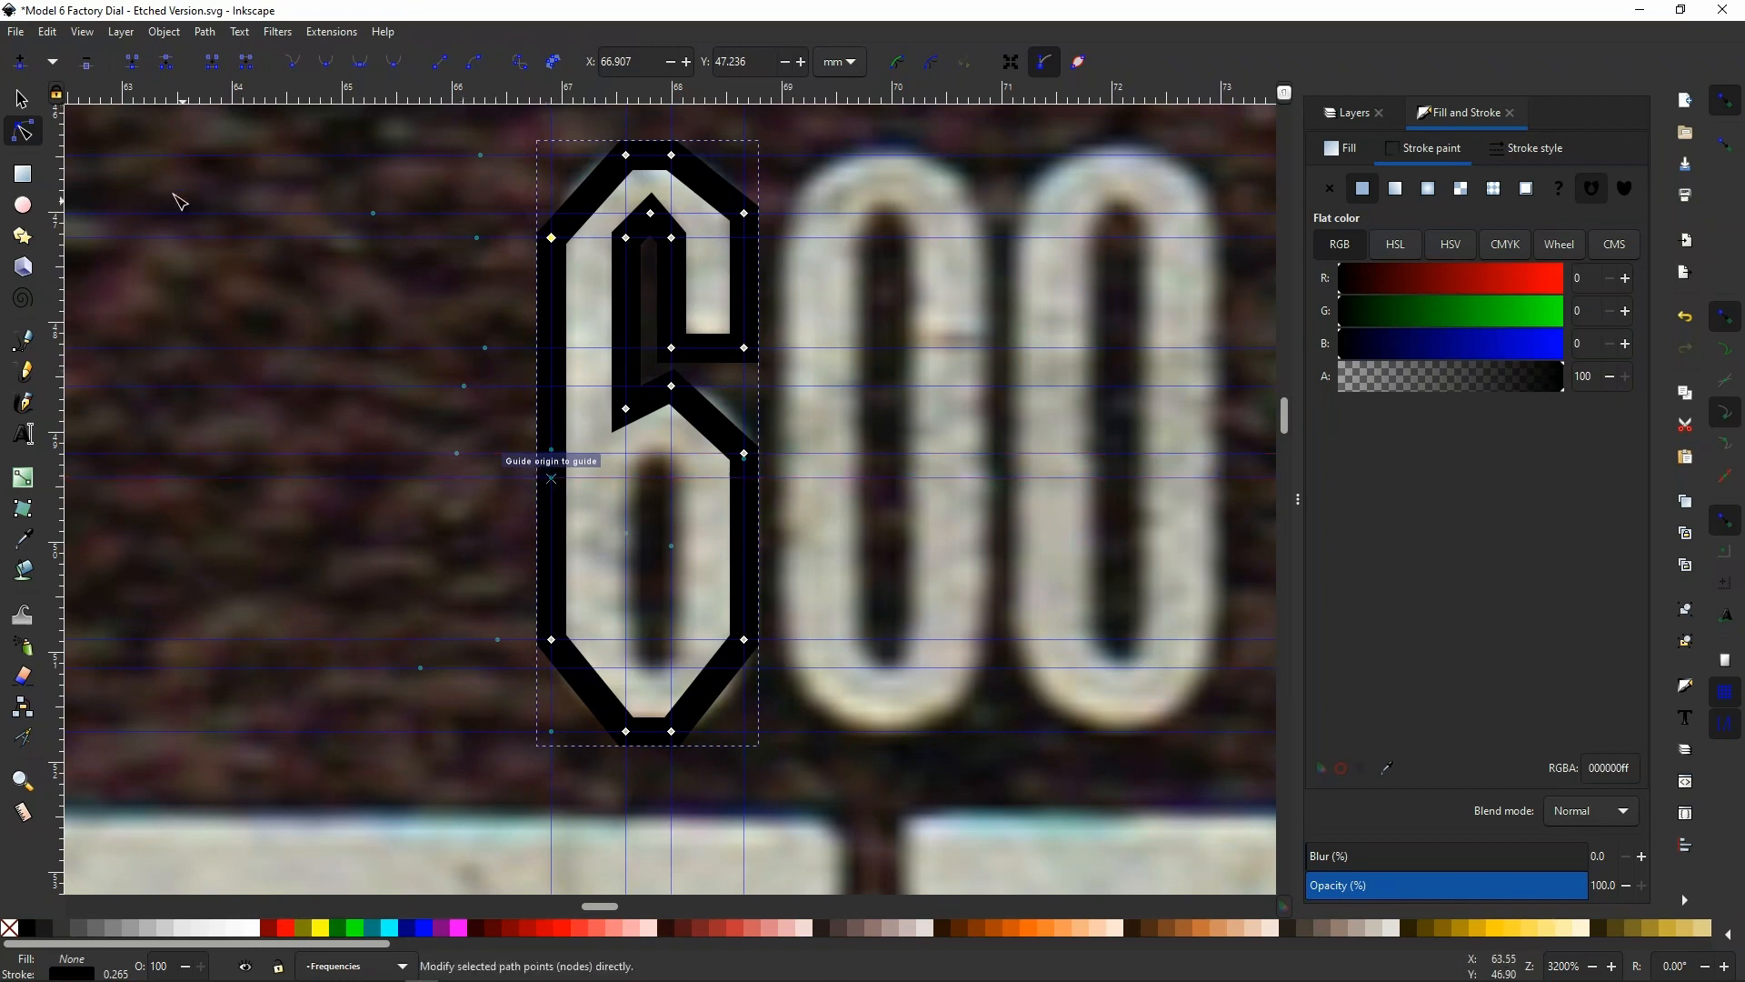
click(29, 341)
click(632, 480)
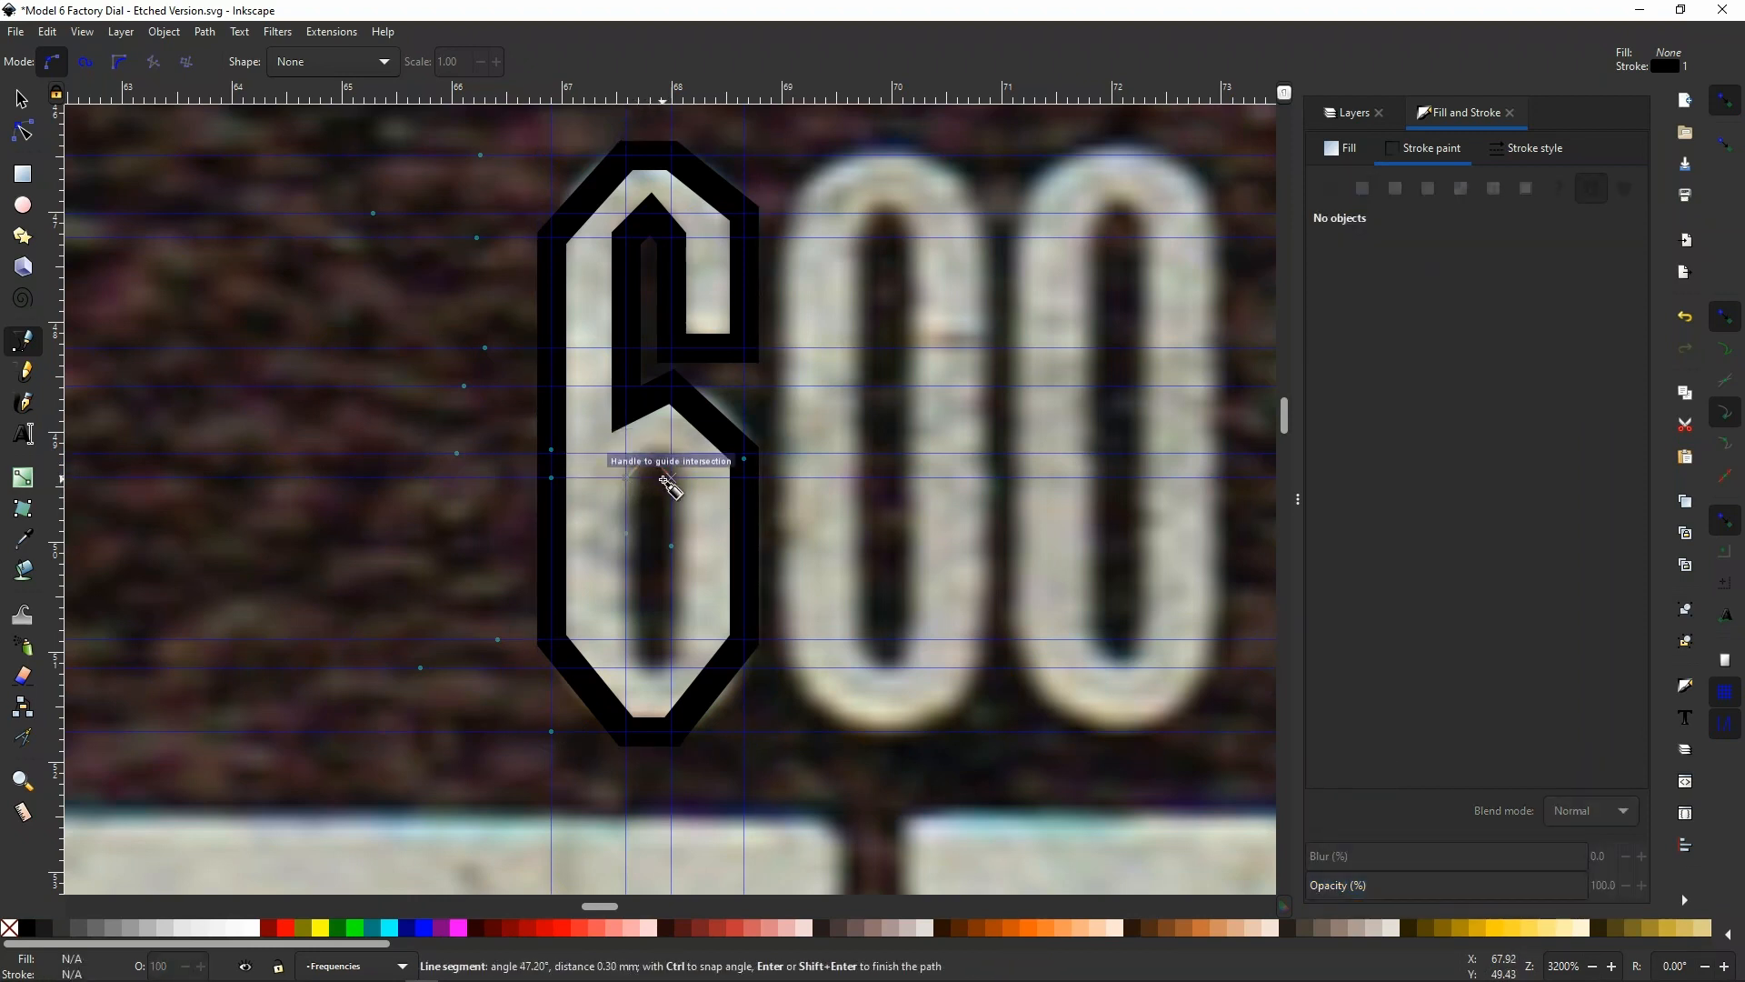
click(669, 481)
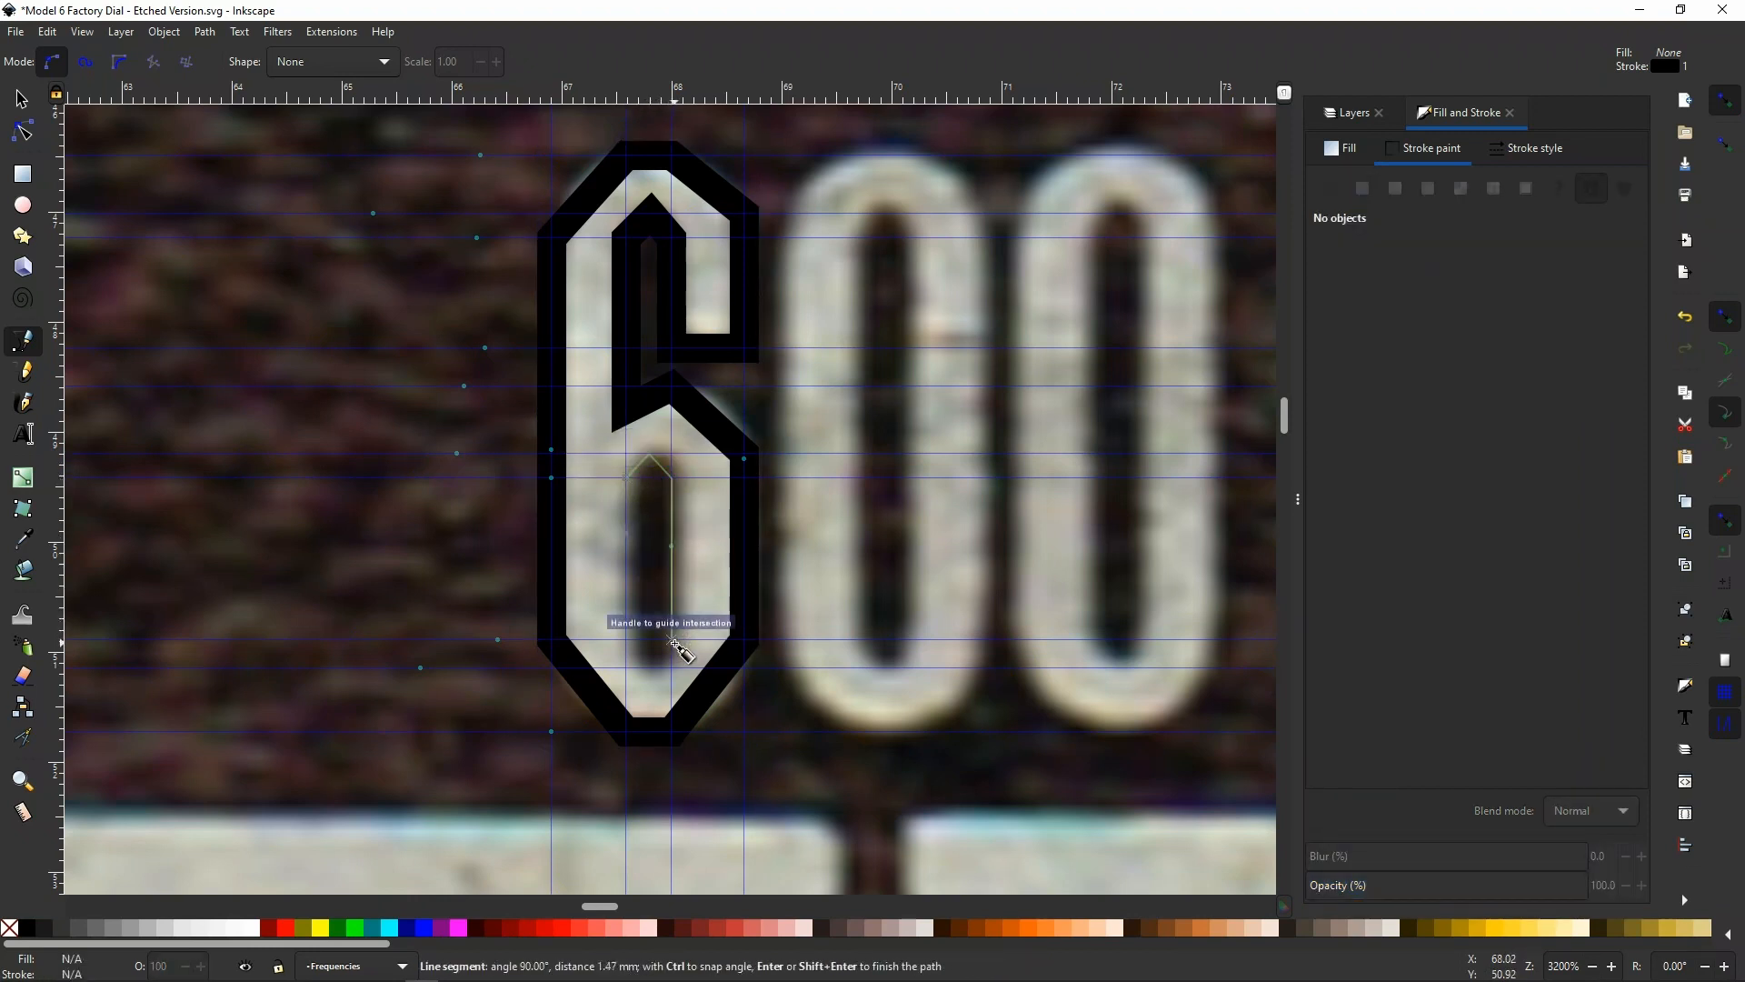
click(672, 642)
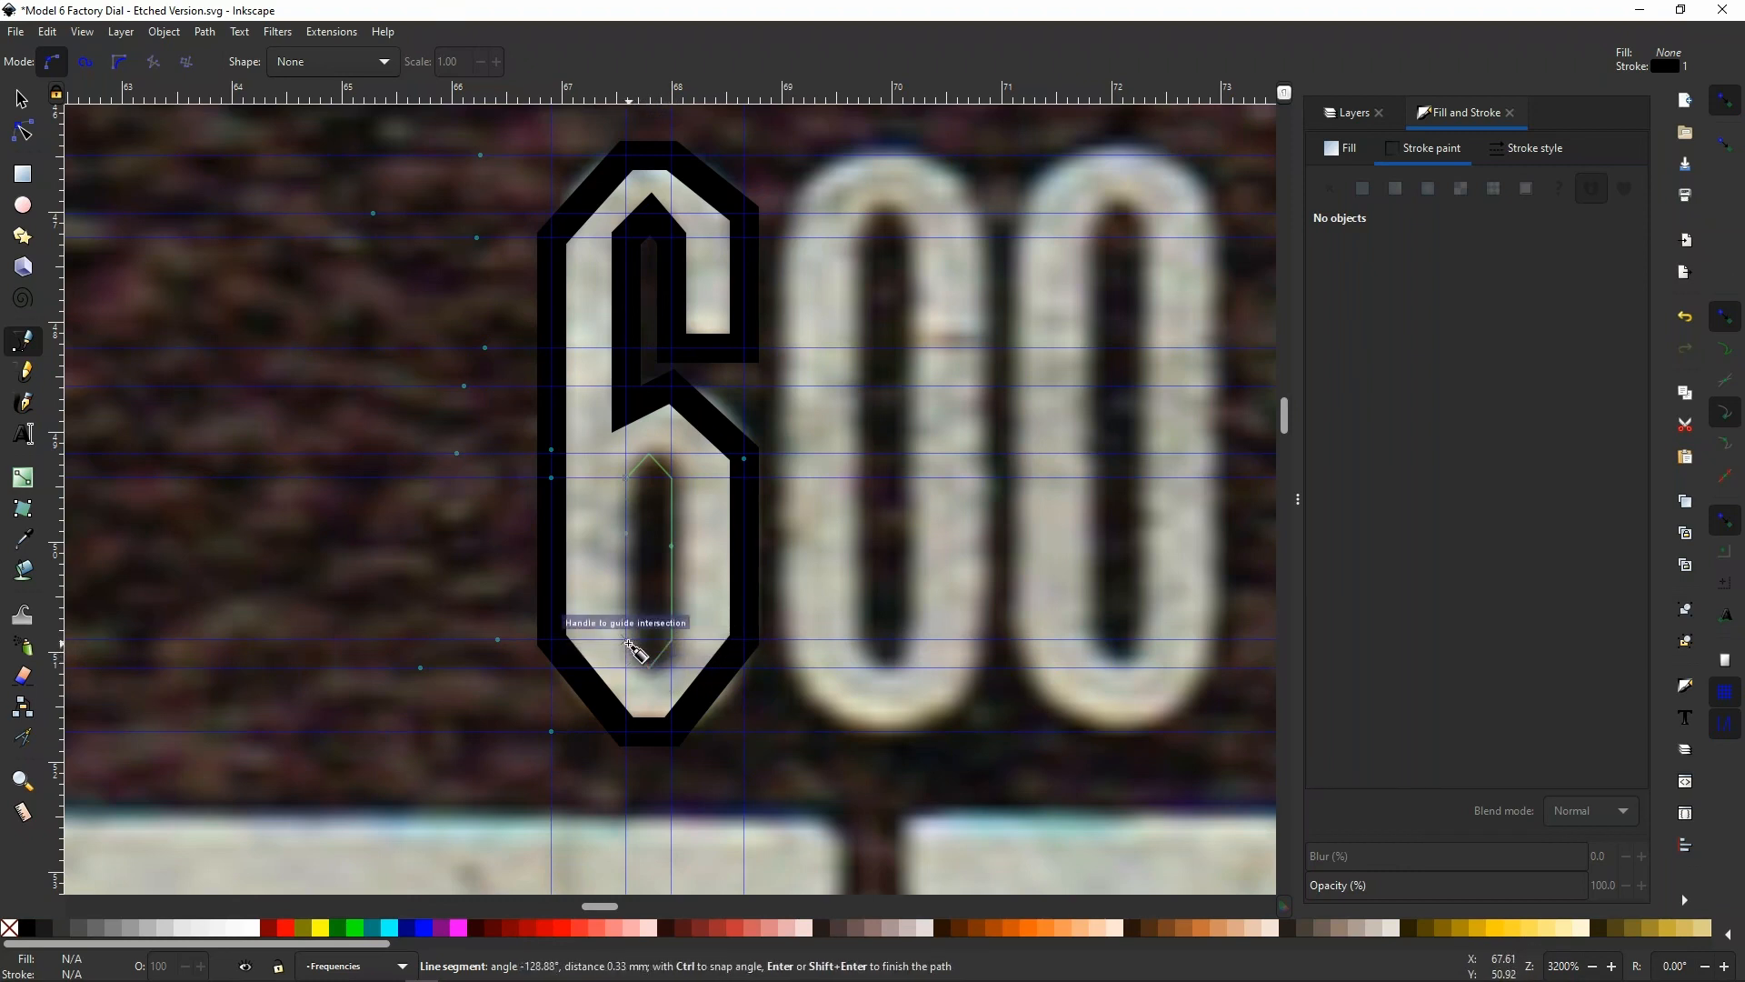
click(629, 643)
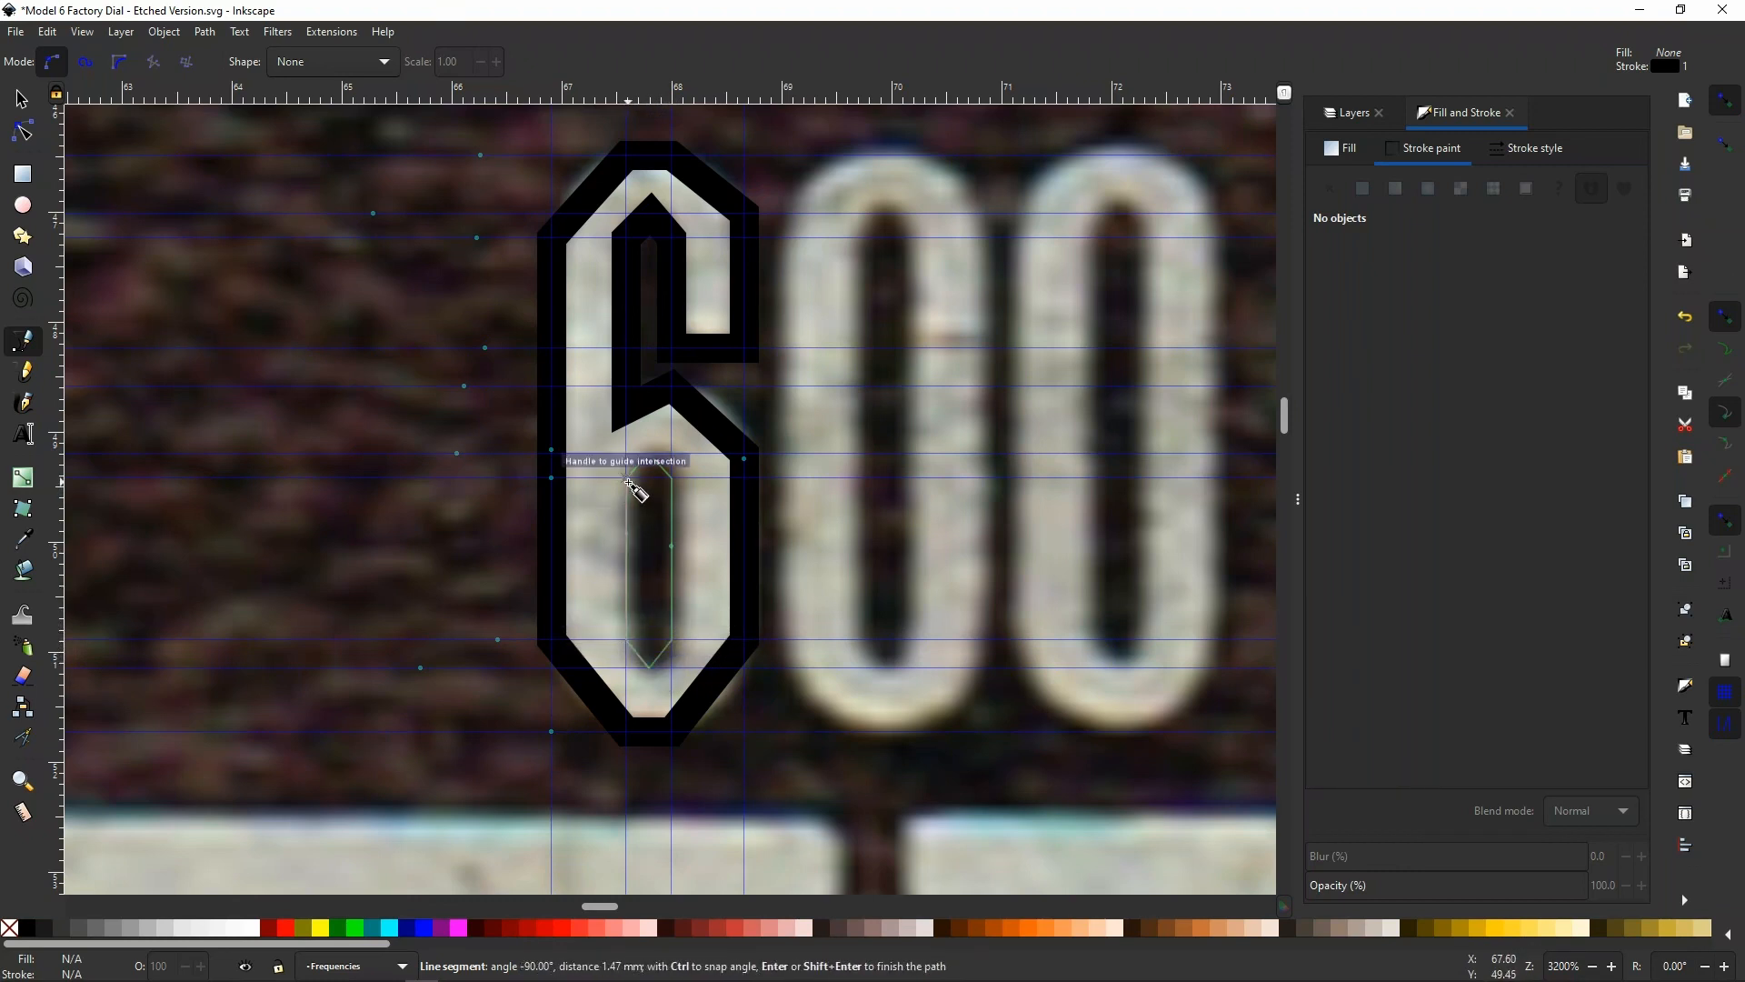
click(627, 480)
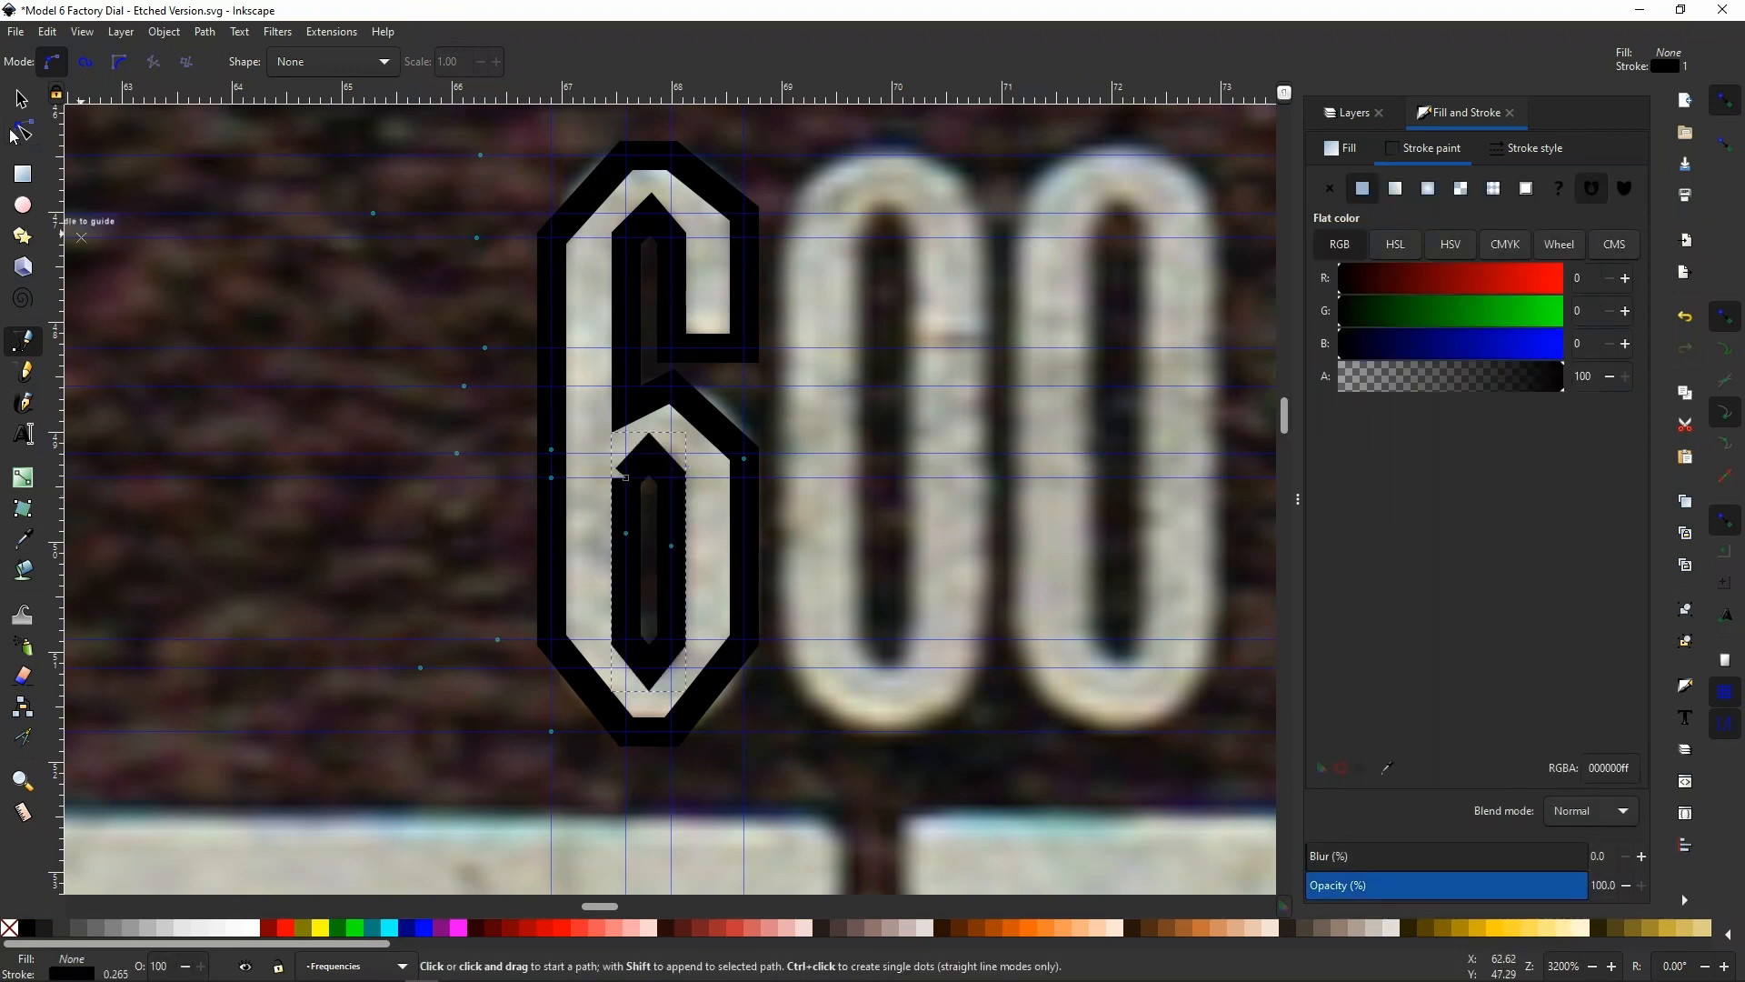
Join the overlapping start and end nodes of the inner bowl path
key(n)
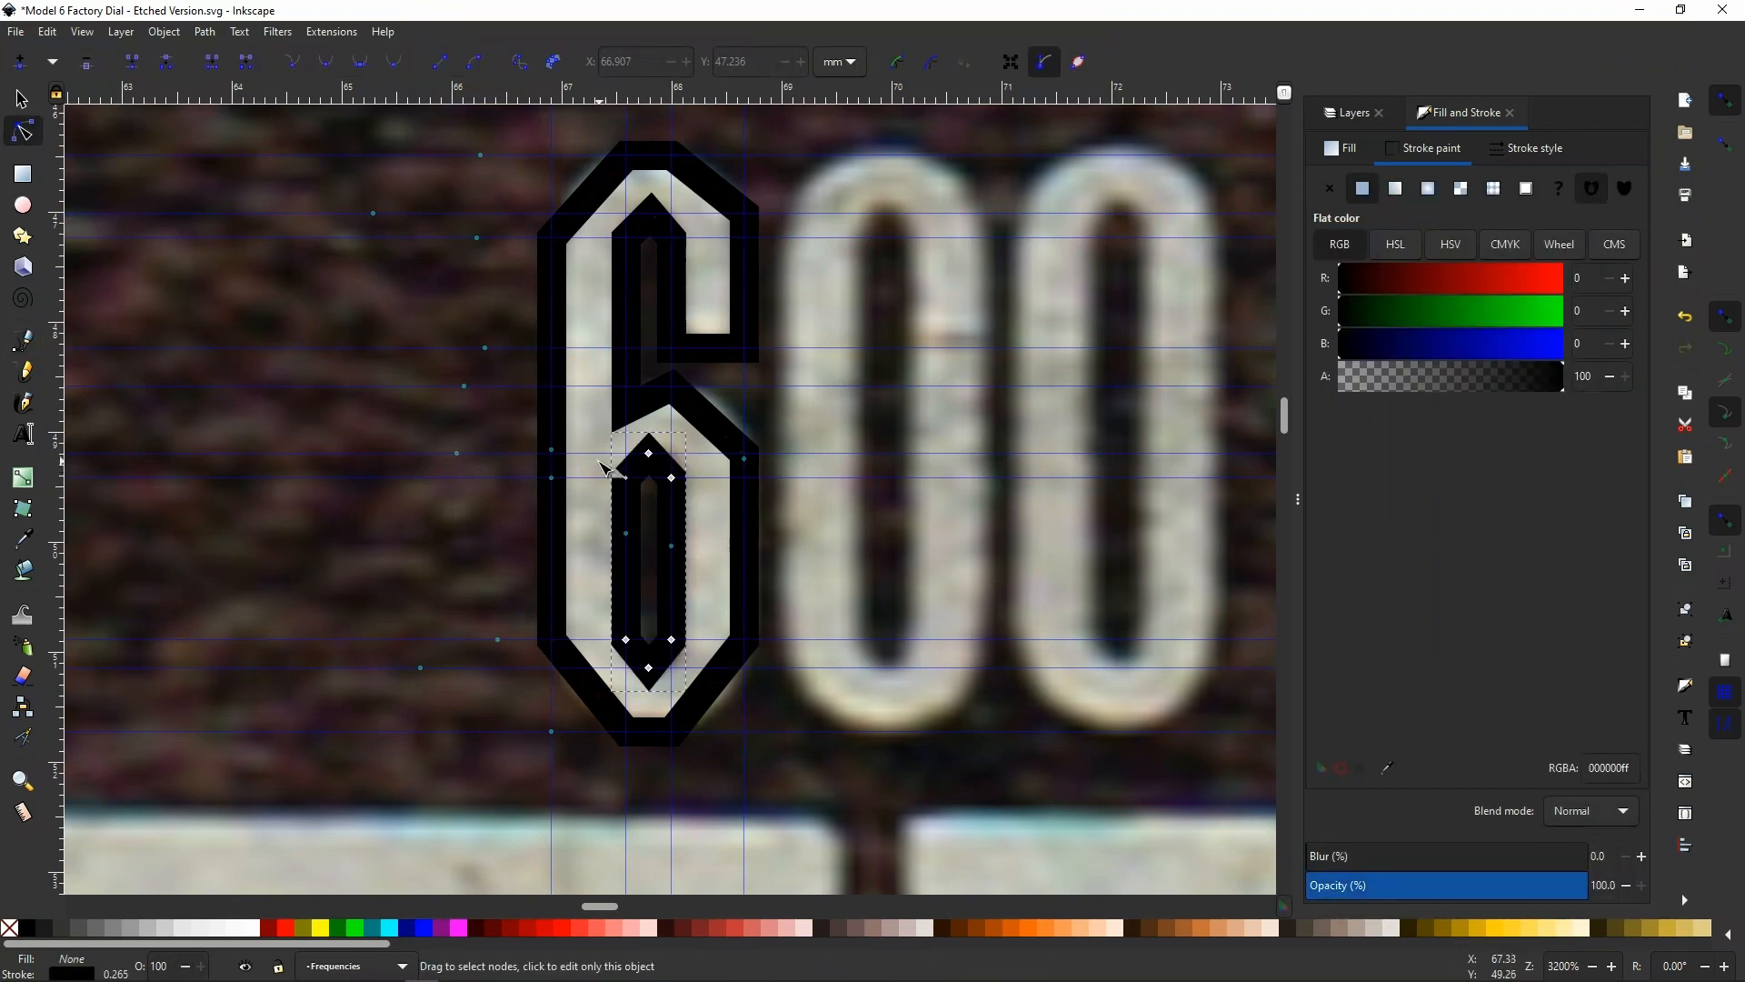
drag(615, 474, 636, 494)
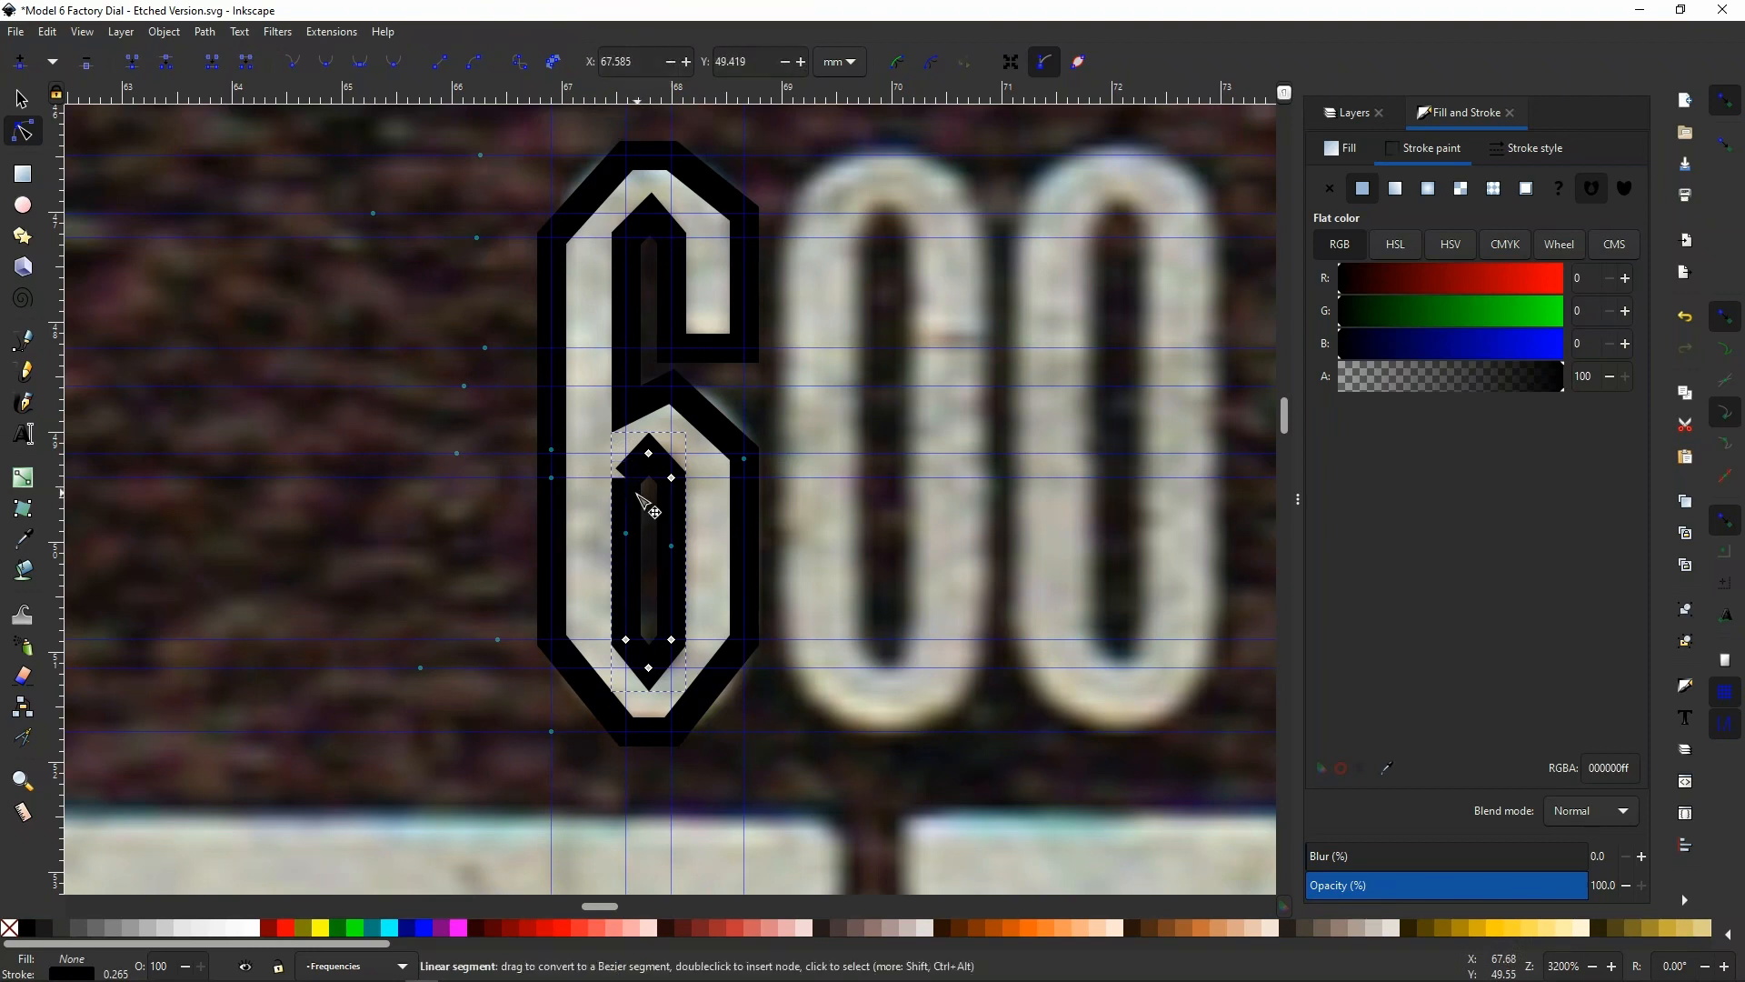
key(Delete)
click(134, 64)
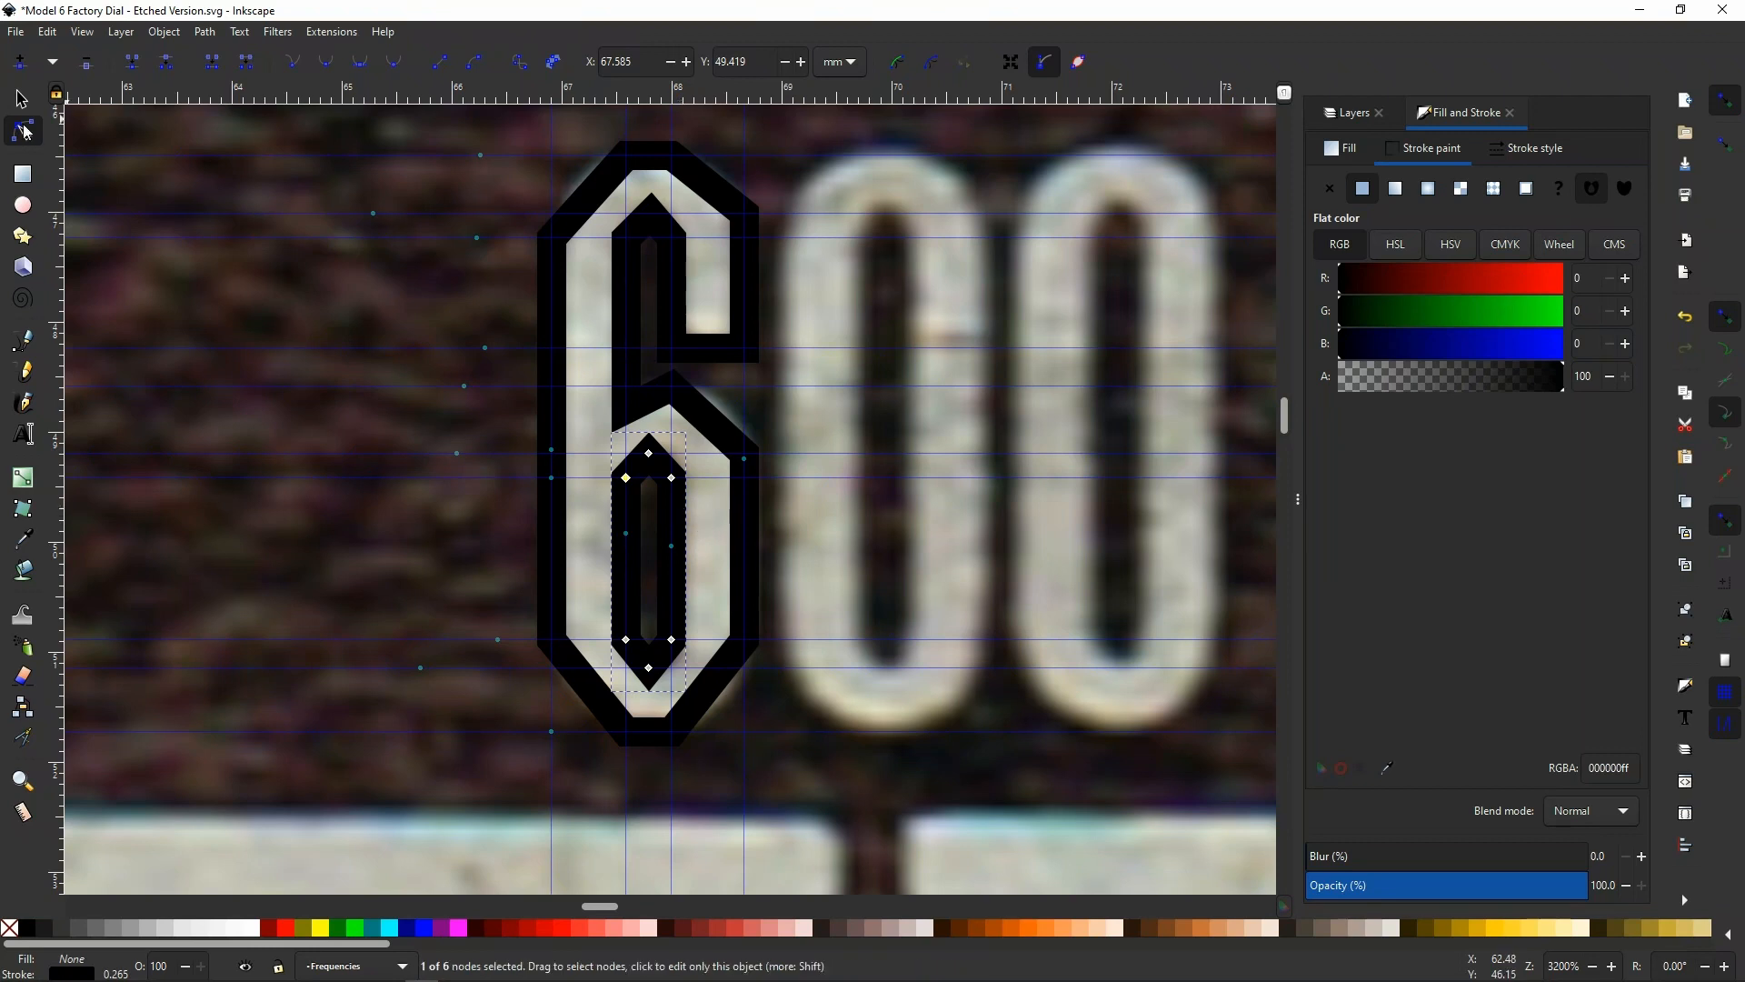
Bend the outer outline's diagonal segments at the 6's upper and lower corners into curves that follow the scanned numeral
click(592, 200)
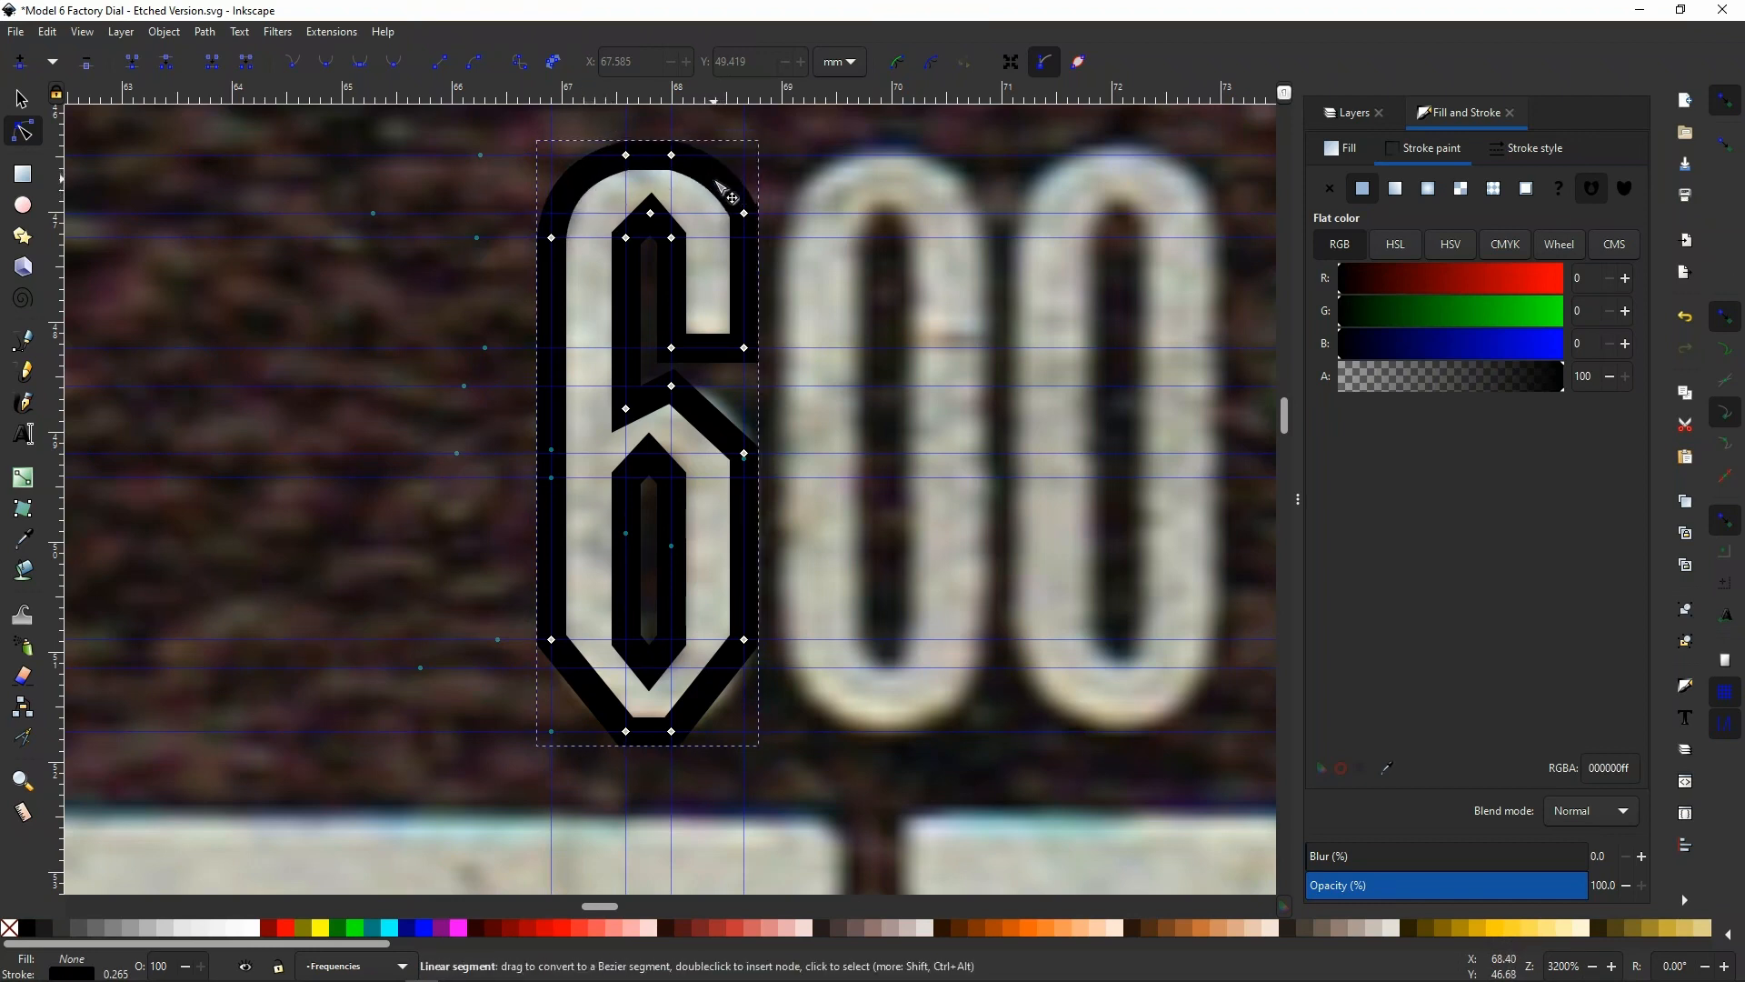
drag(589, 687, 573, 710)
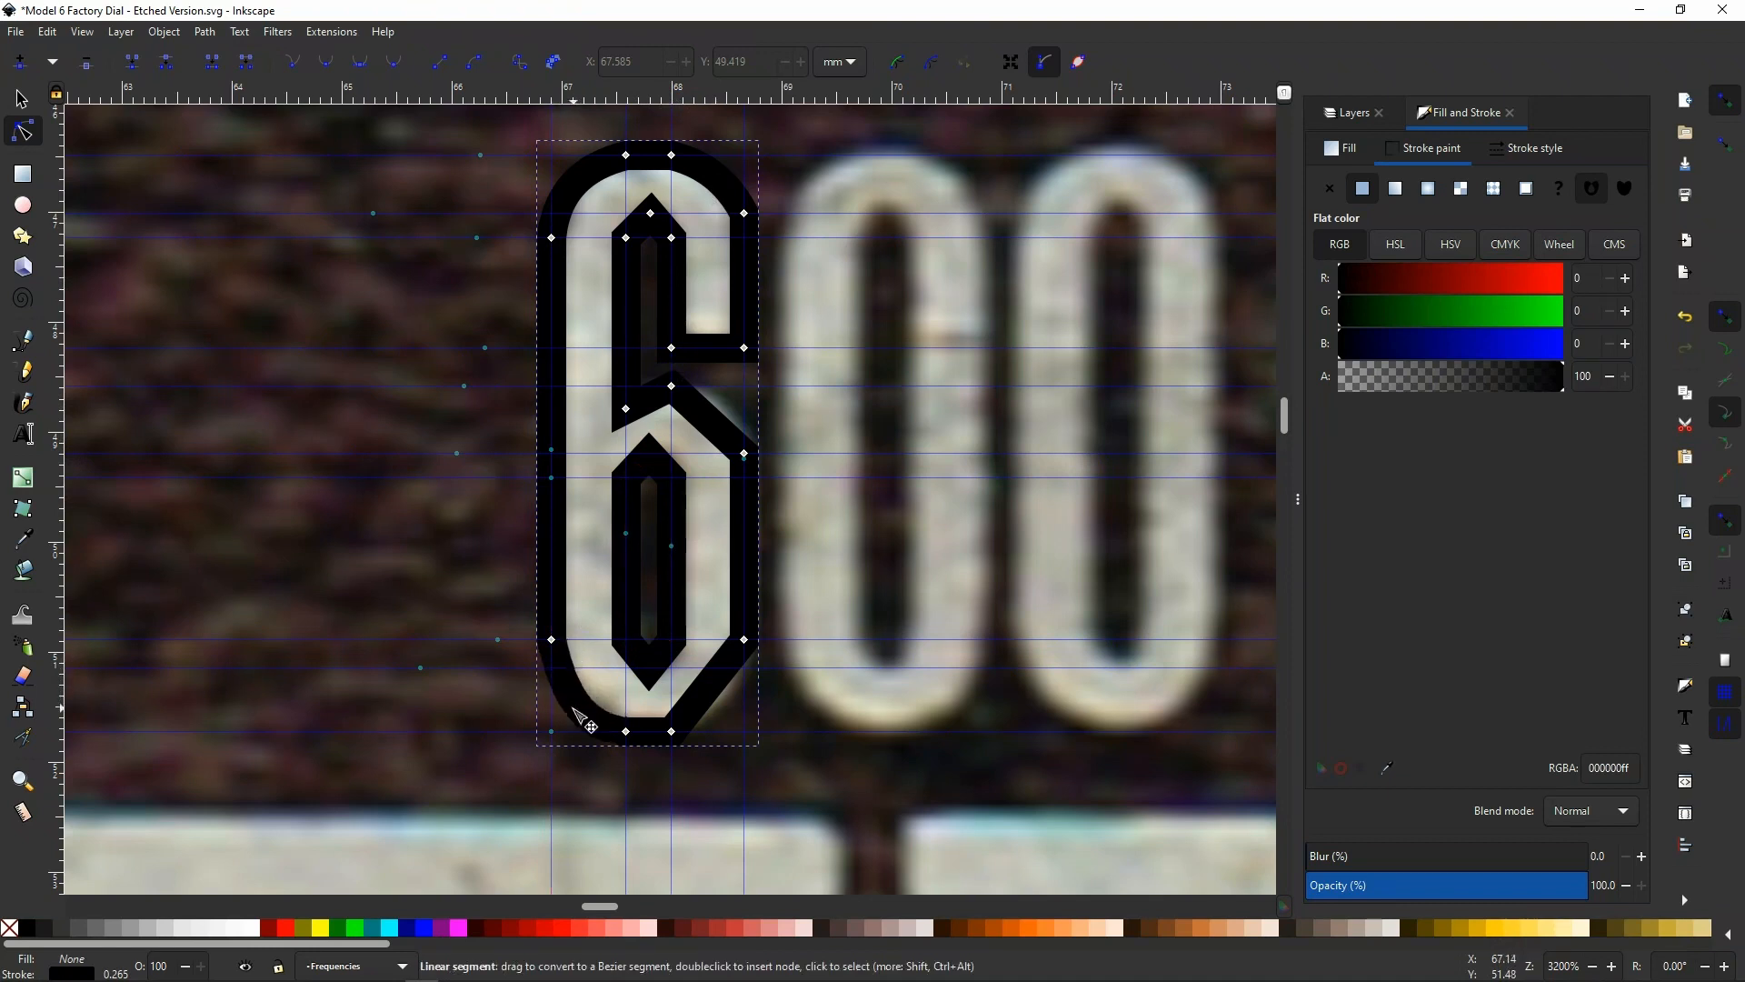
drag(703, 697, 722, 703)
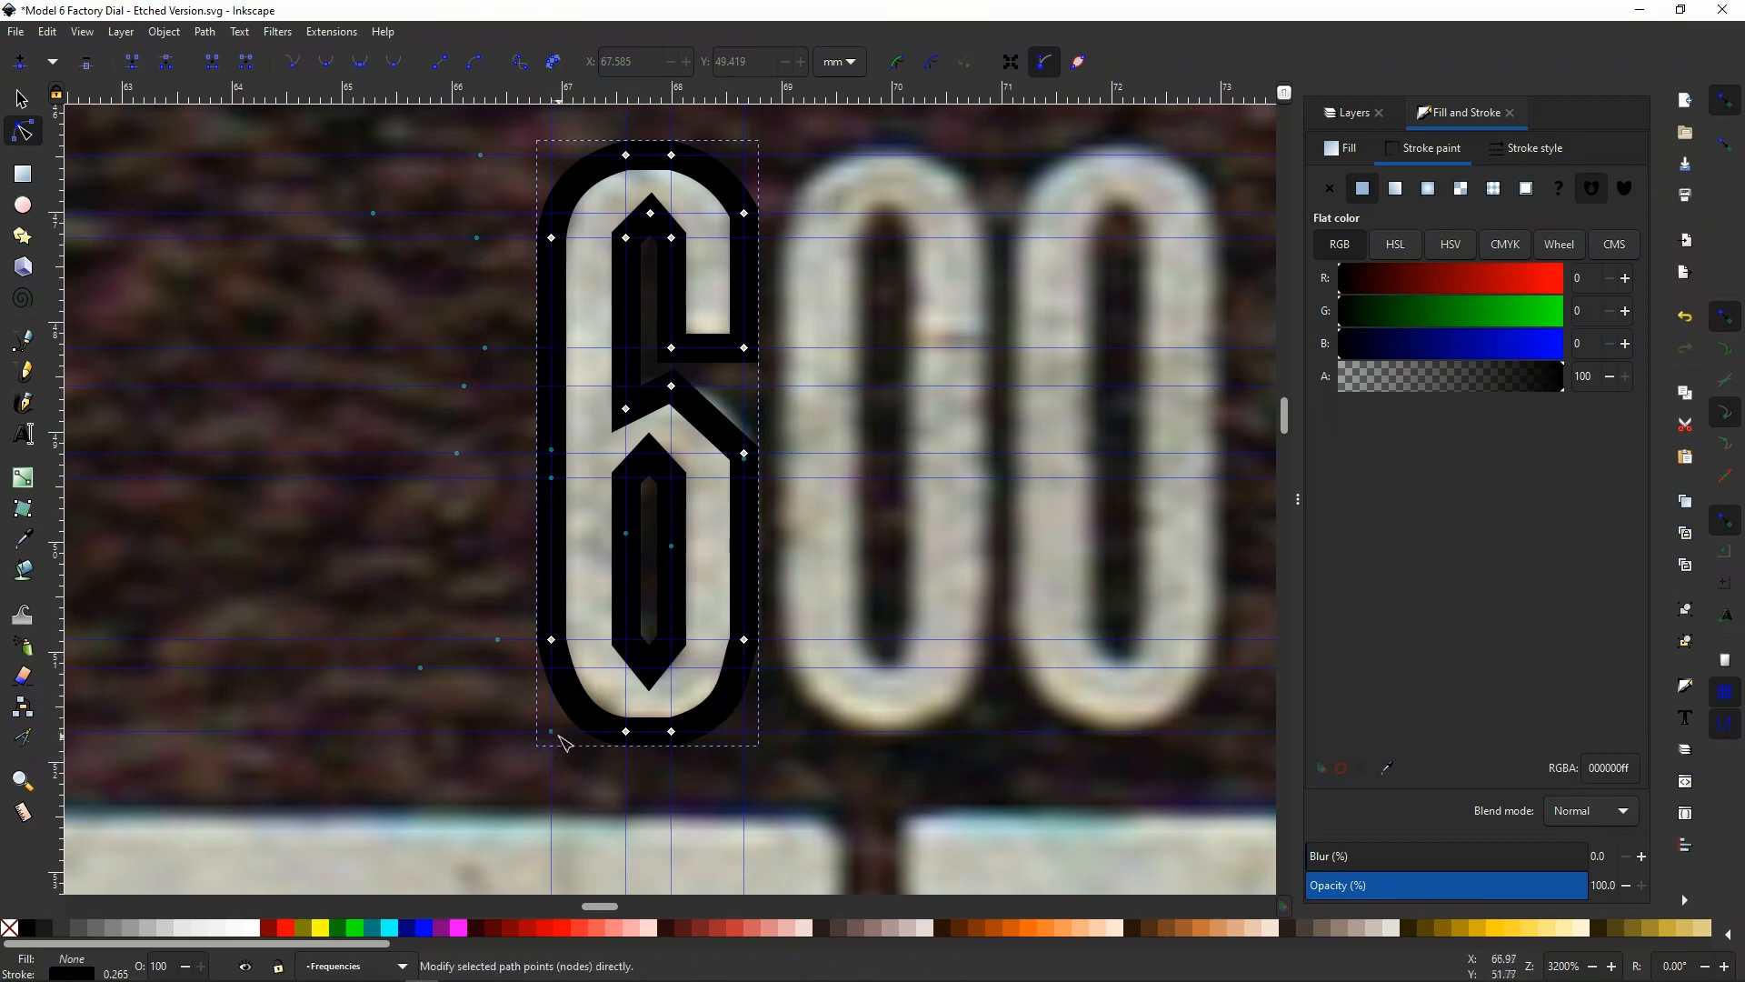
Align both handles of the 6's lower left outer curve, and the bottom handle of its lower right curve, with the guides
scroll(567, 745, up, 4)
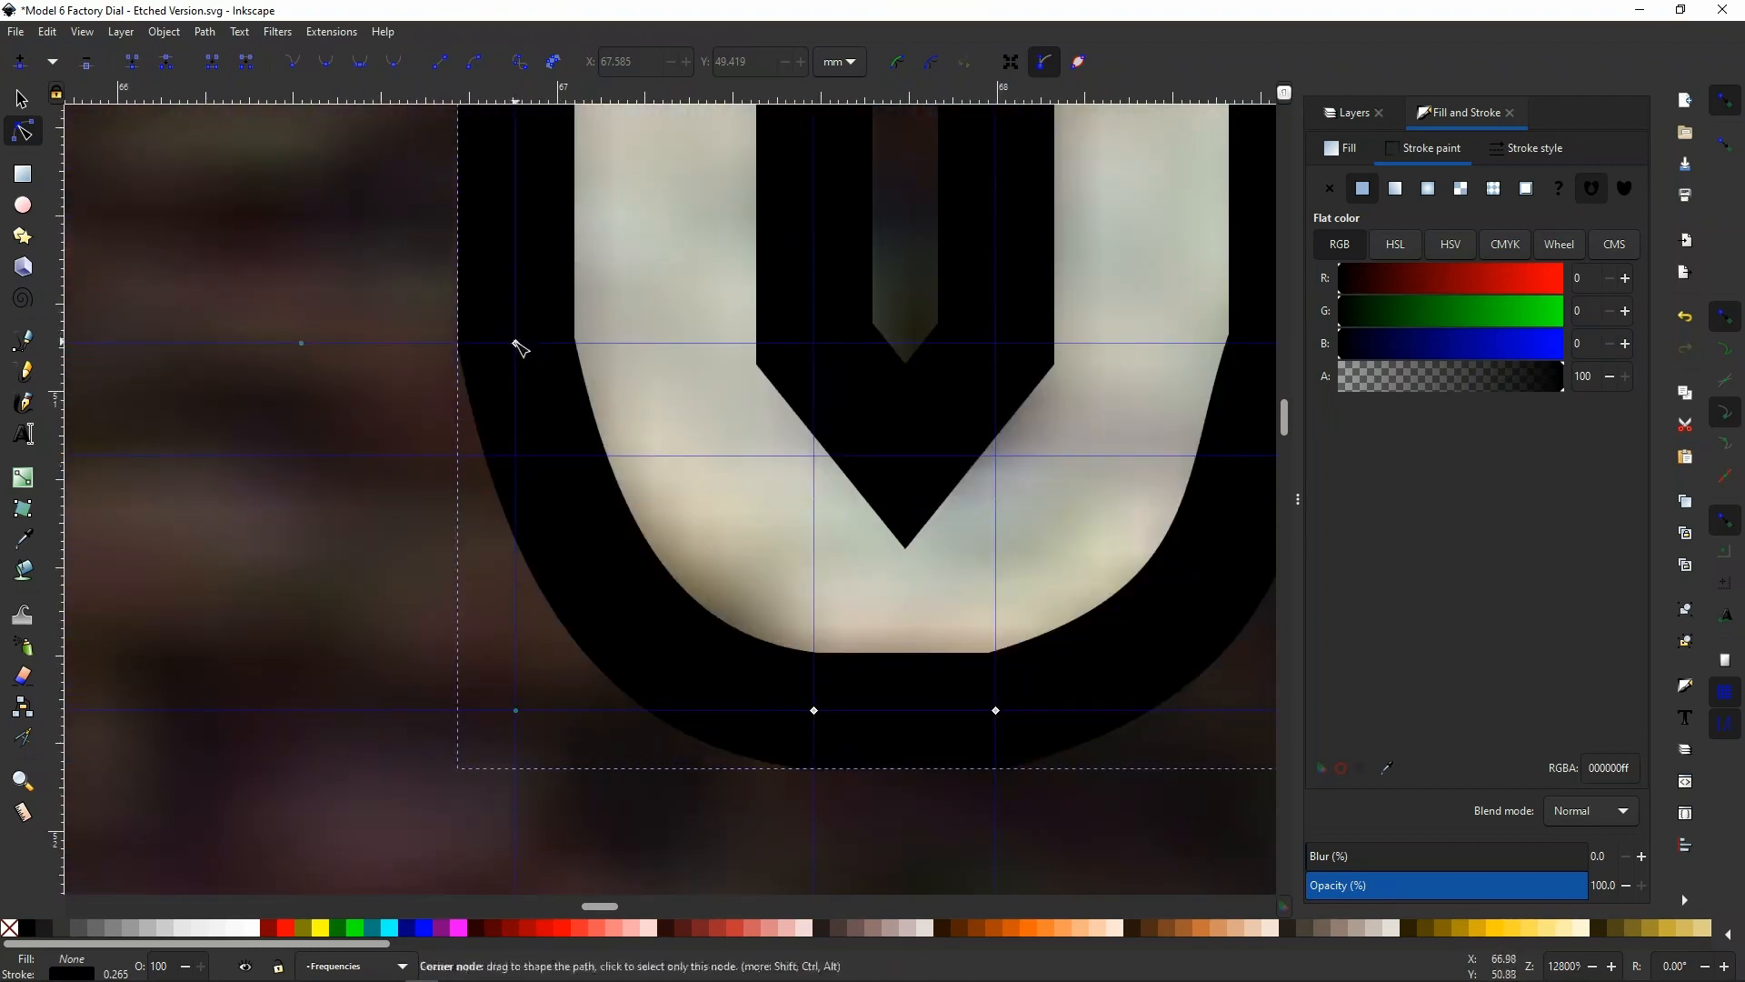
click(552, 639)
drag(557, 536, 520, 534)
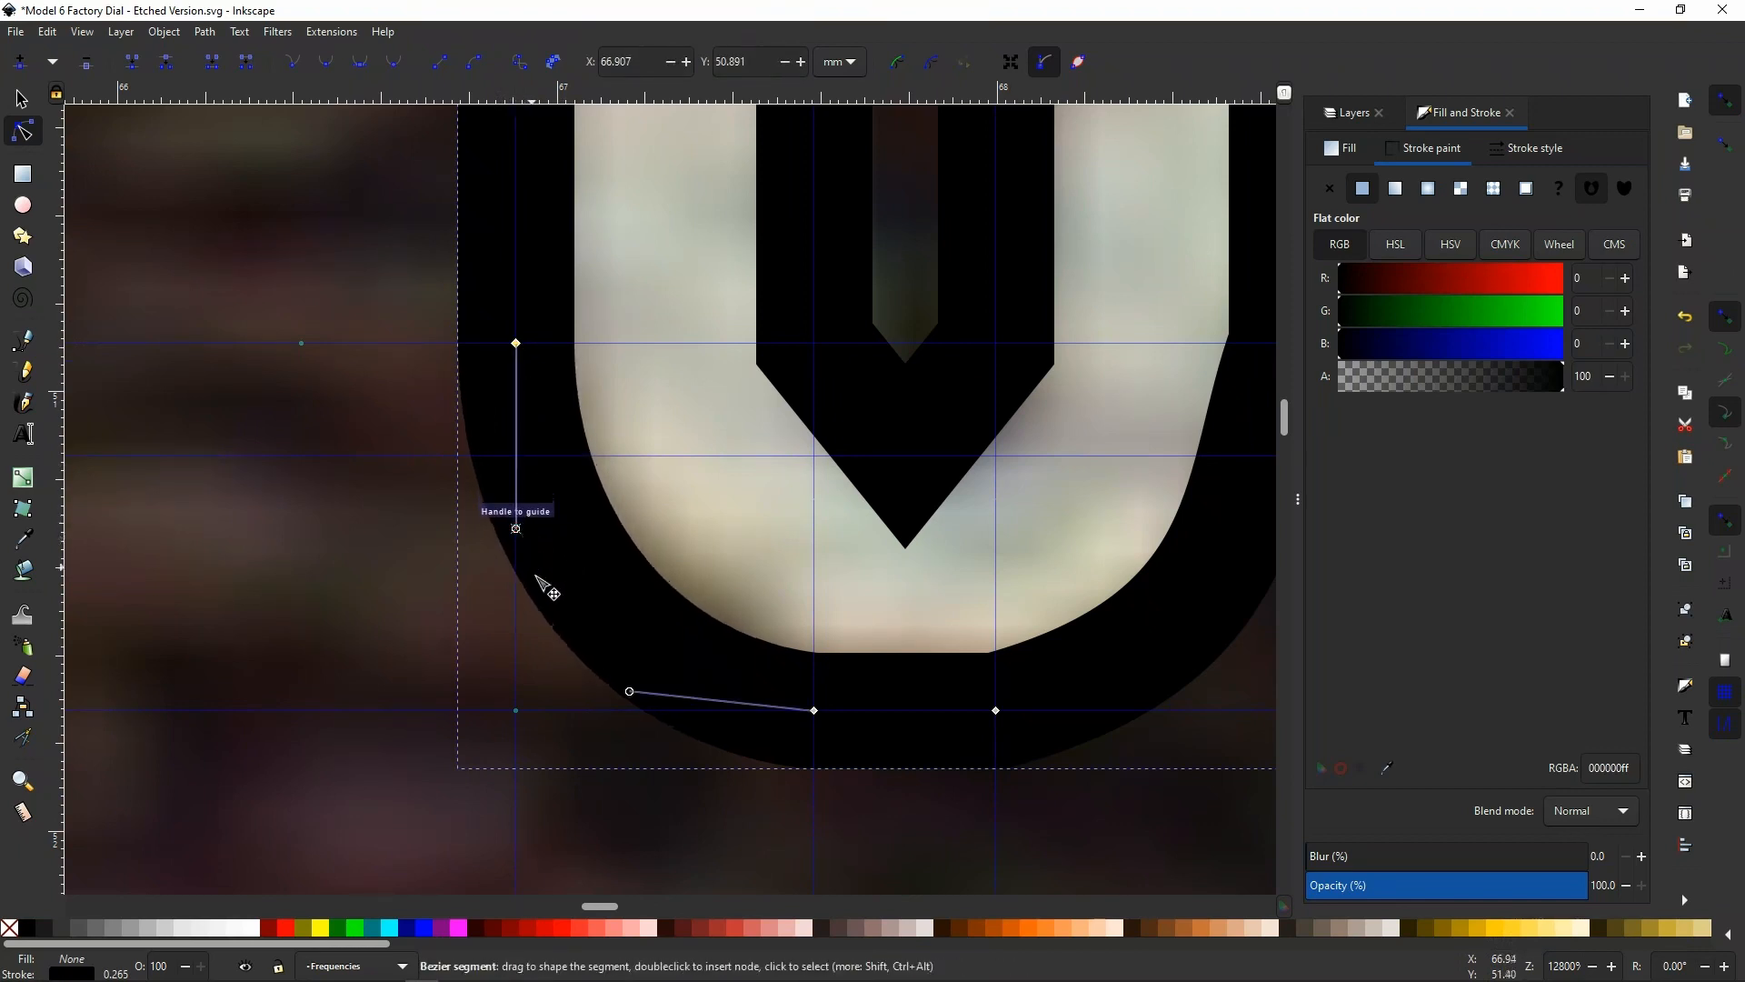
drag(629, 693, 640, 710)
click(997, 711)
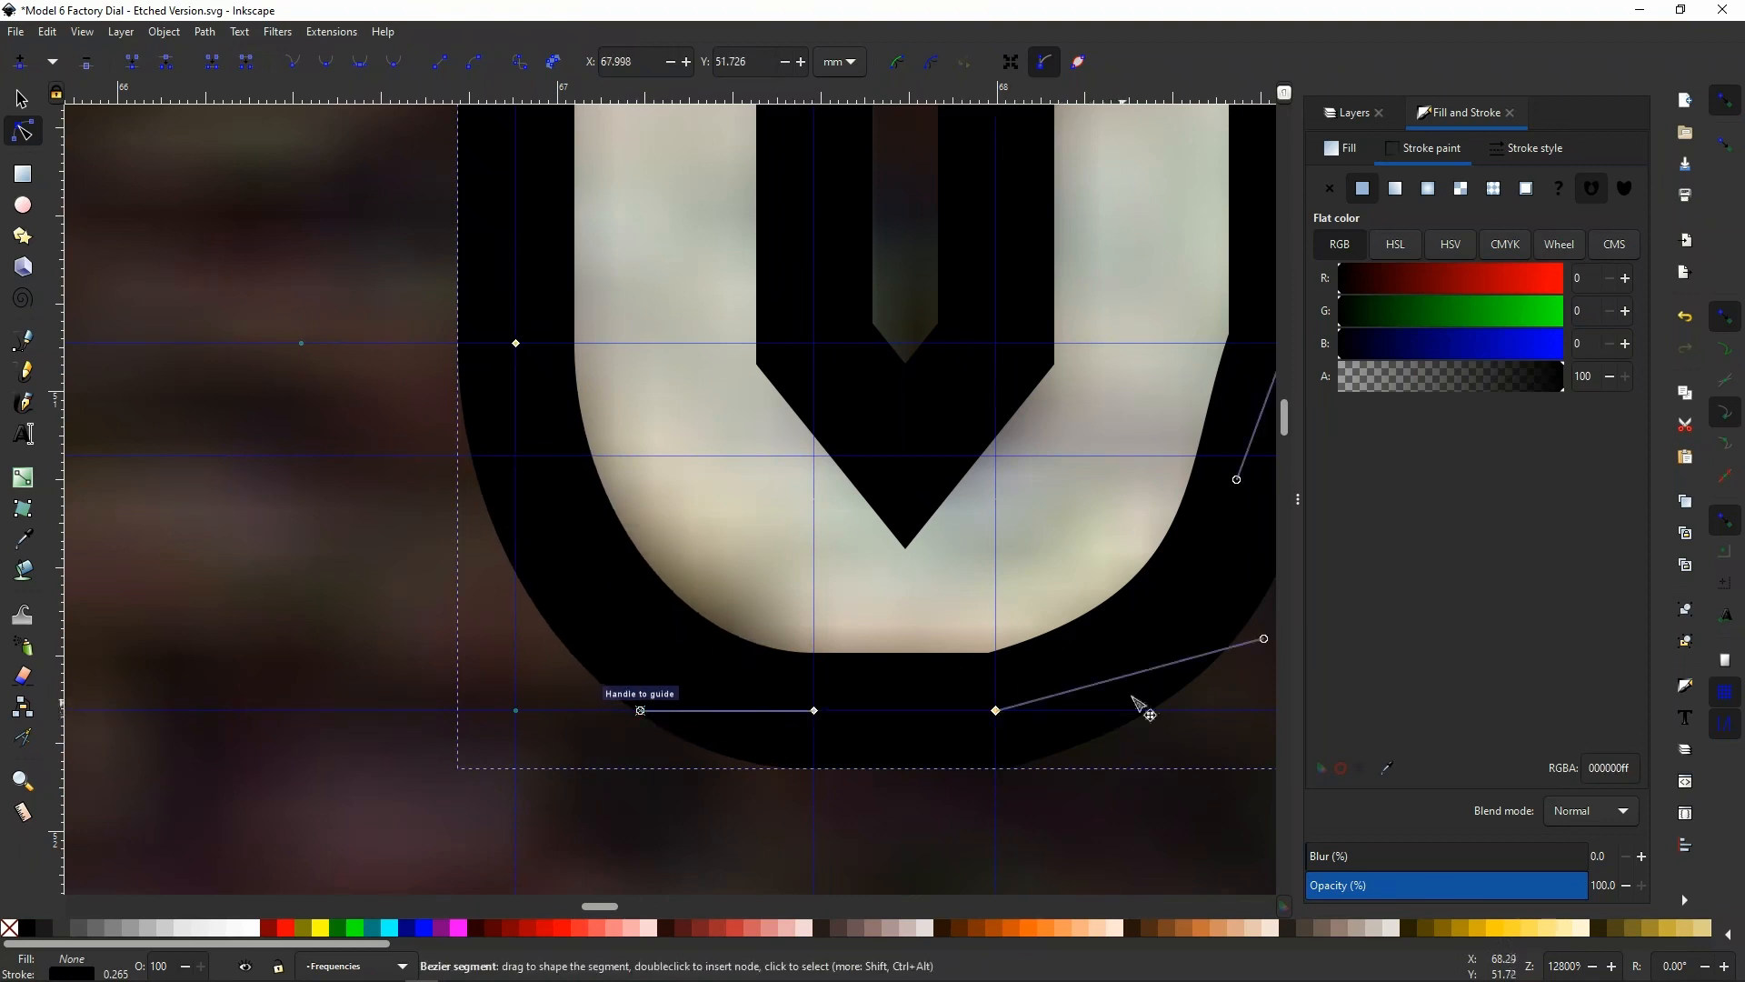
drag(1264, 639, 1201, 713)
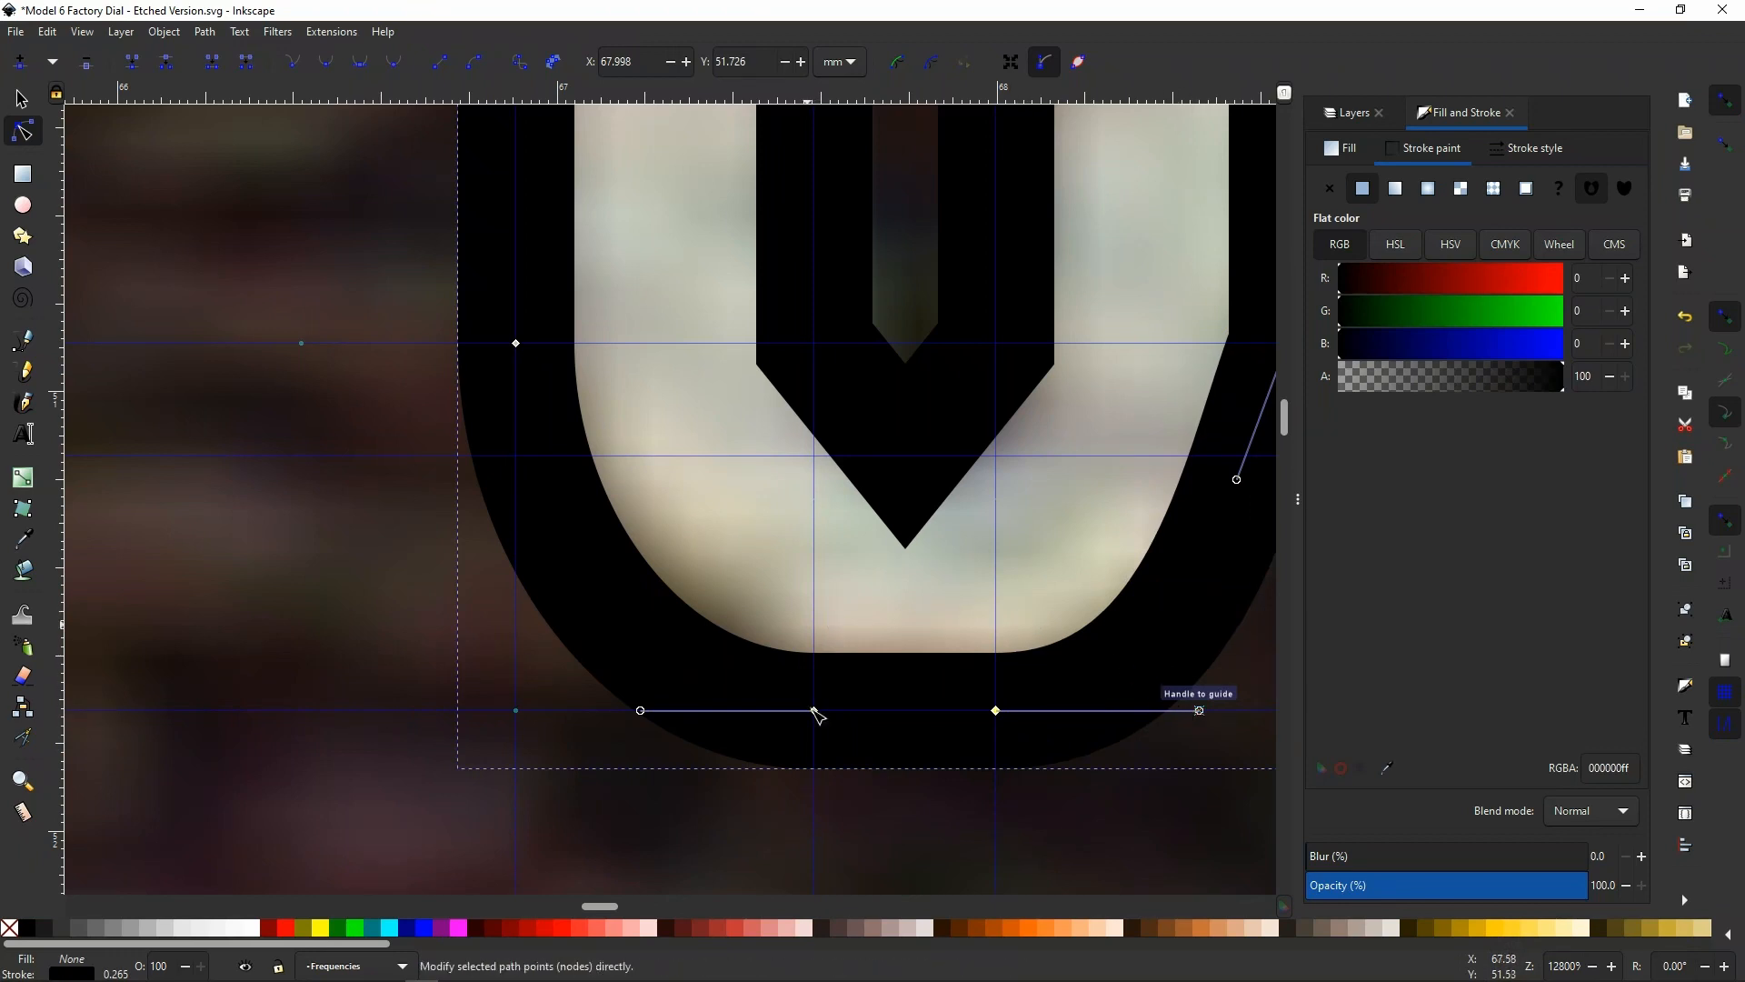
Align the upper handle of the 6's lower right outer curve with the vertical guide and adjust its length to round the corner
drag(607, 909, 603, 912)
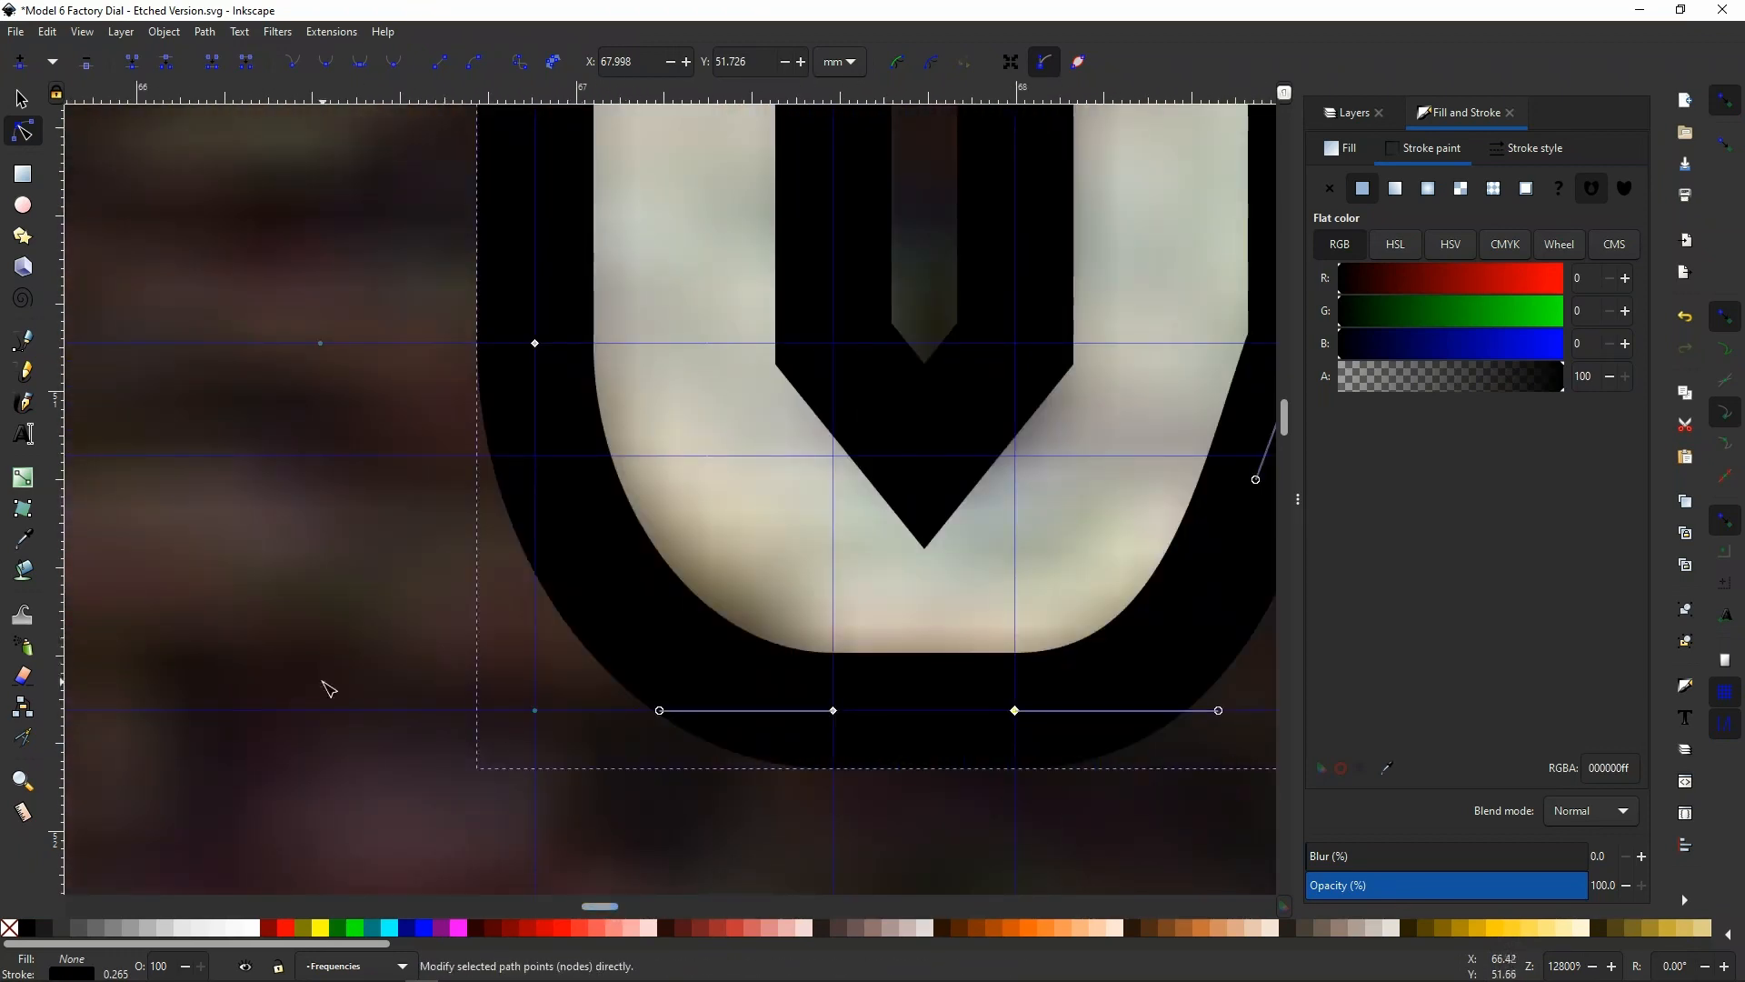
scroll(329, 688, down, 2)
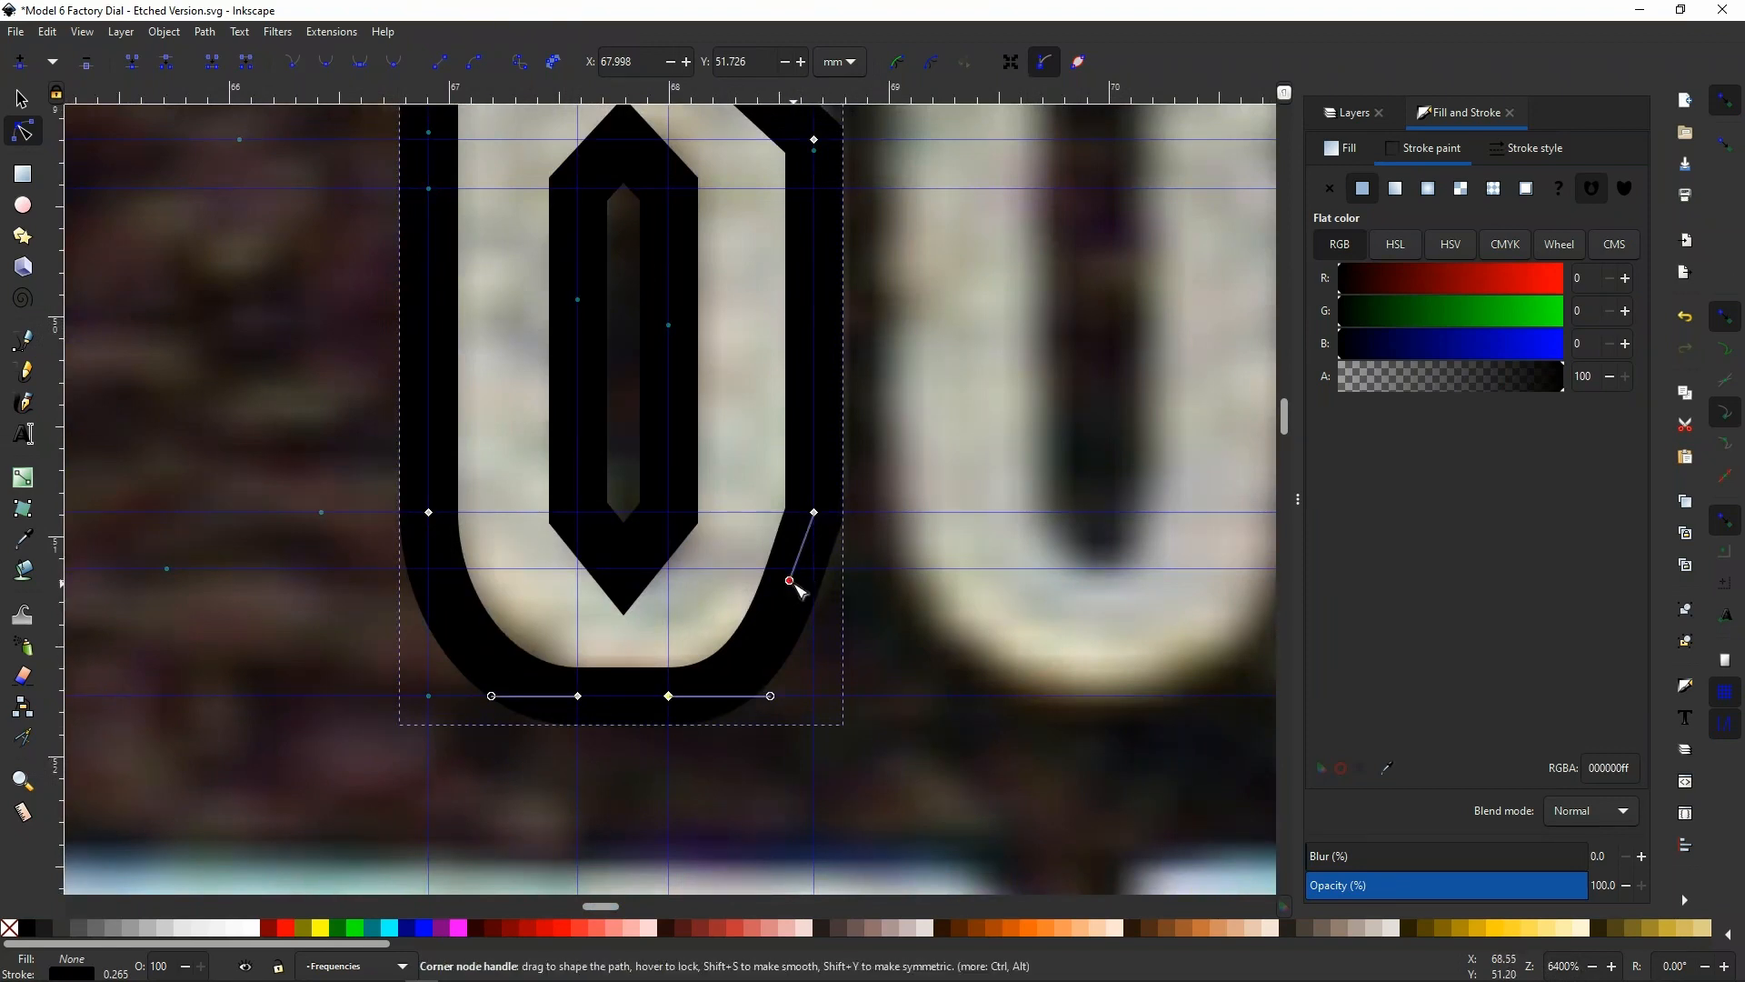
drag(795, 585, 815, 596)
click(428, 512)
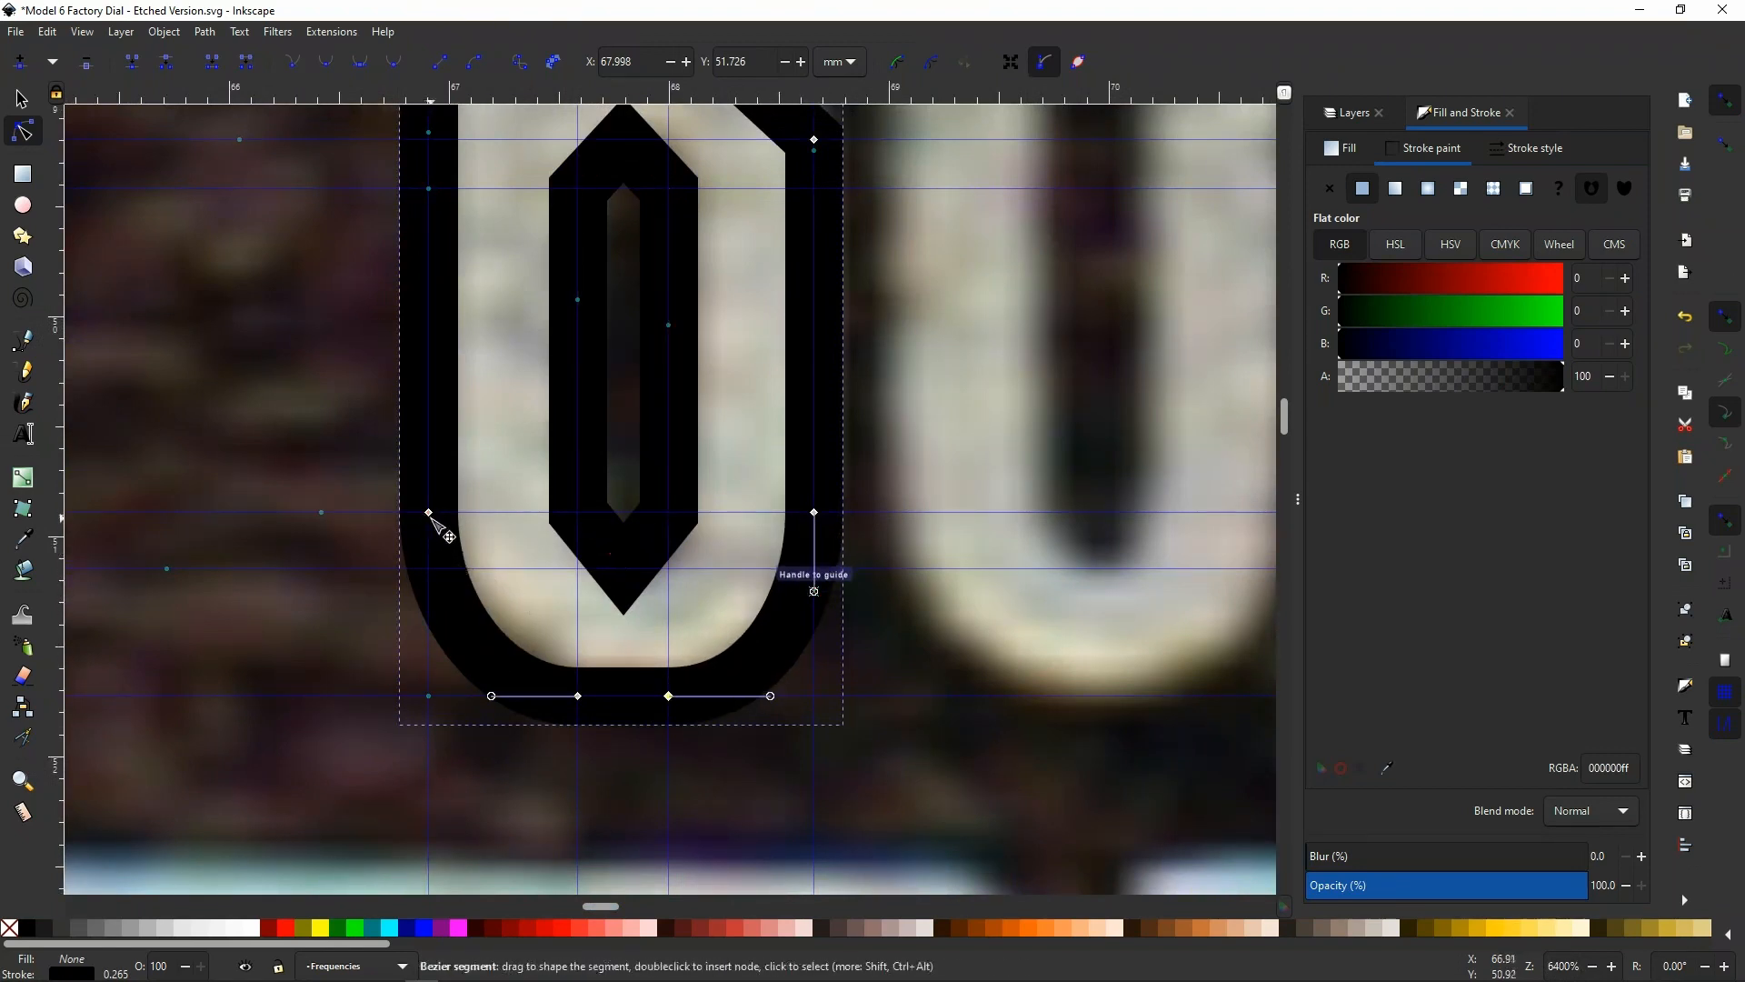
click(815, 512)
drag(813, 589, 823, 606)
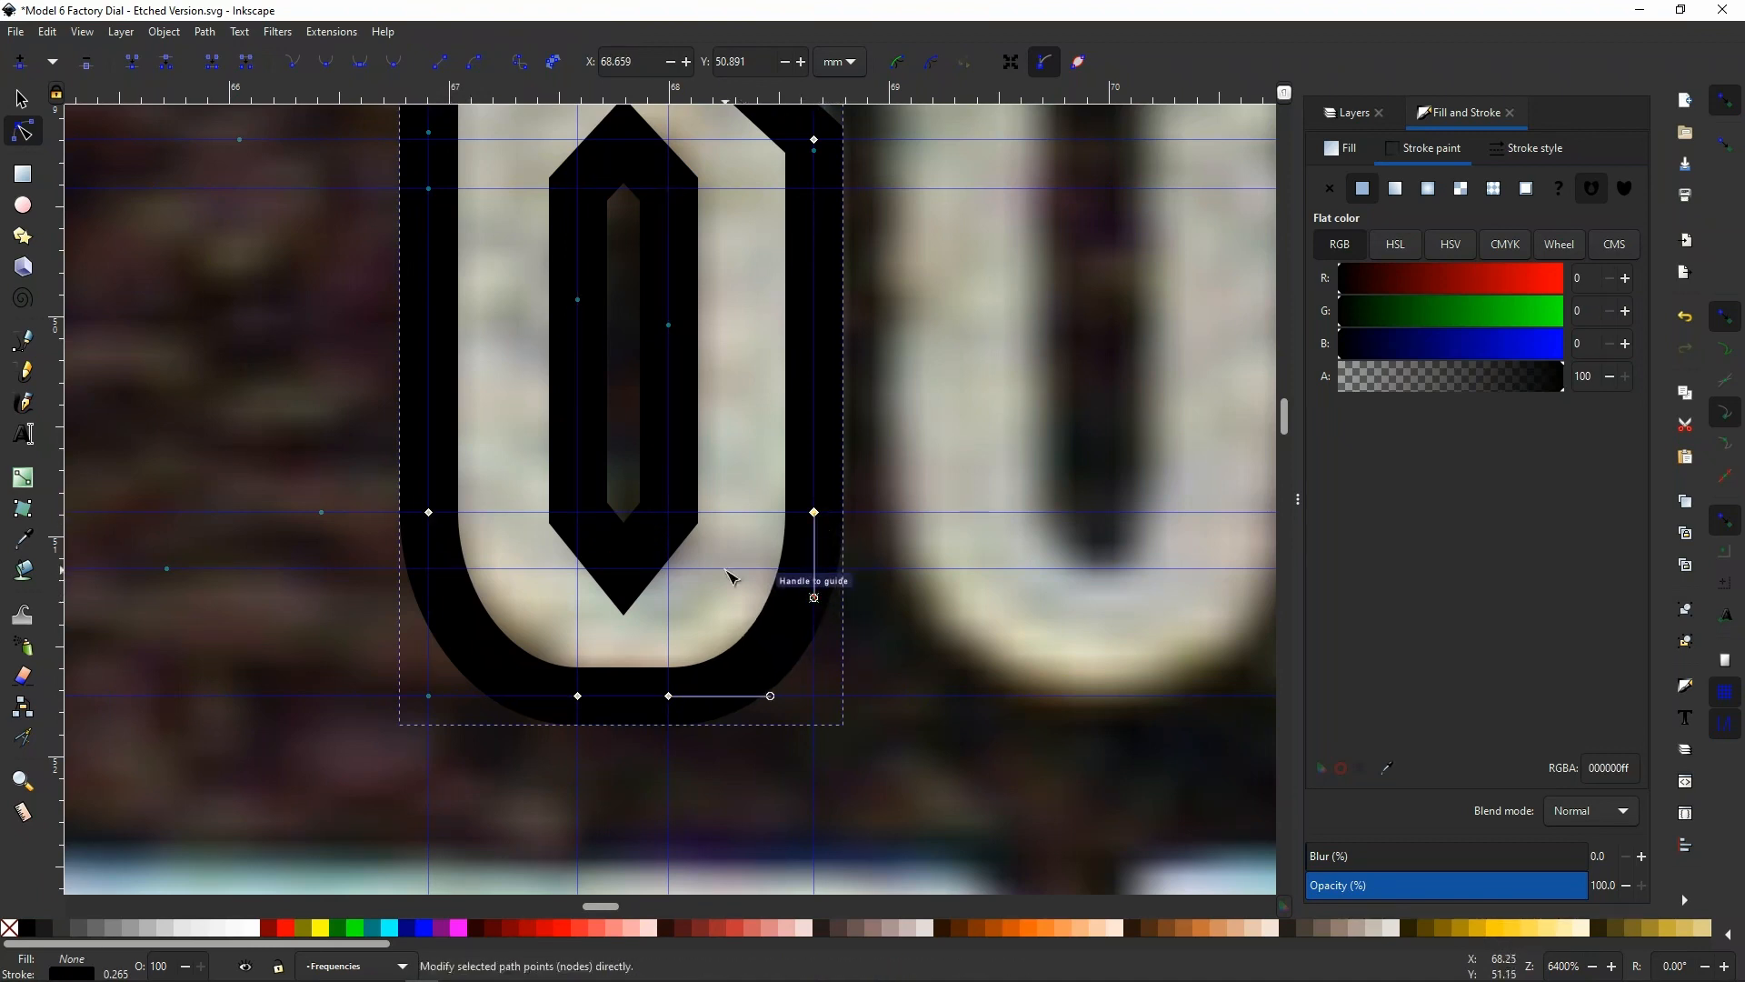
Bend both diagonal segments at the lower end of the bowl's inner opening outward into curves
ctrl+scroll(610, 548, up, 2)
click(597, 526)
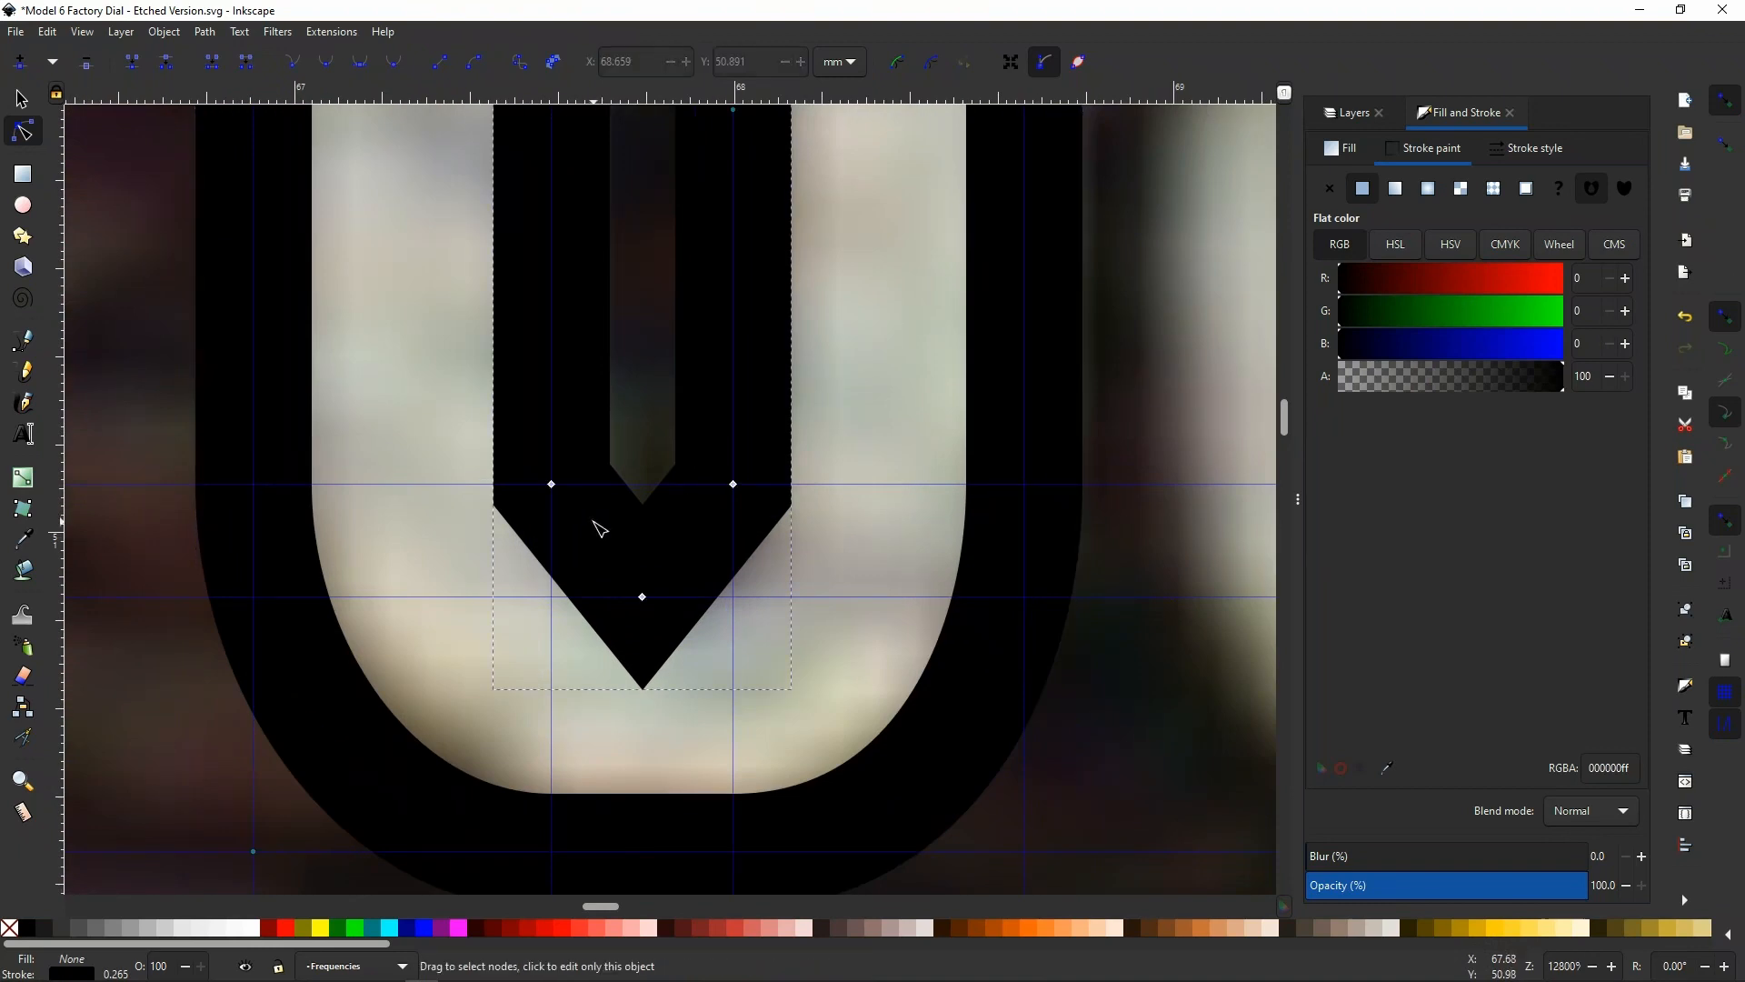
drag(599, 533, 583, 567)
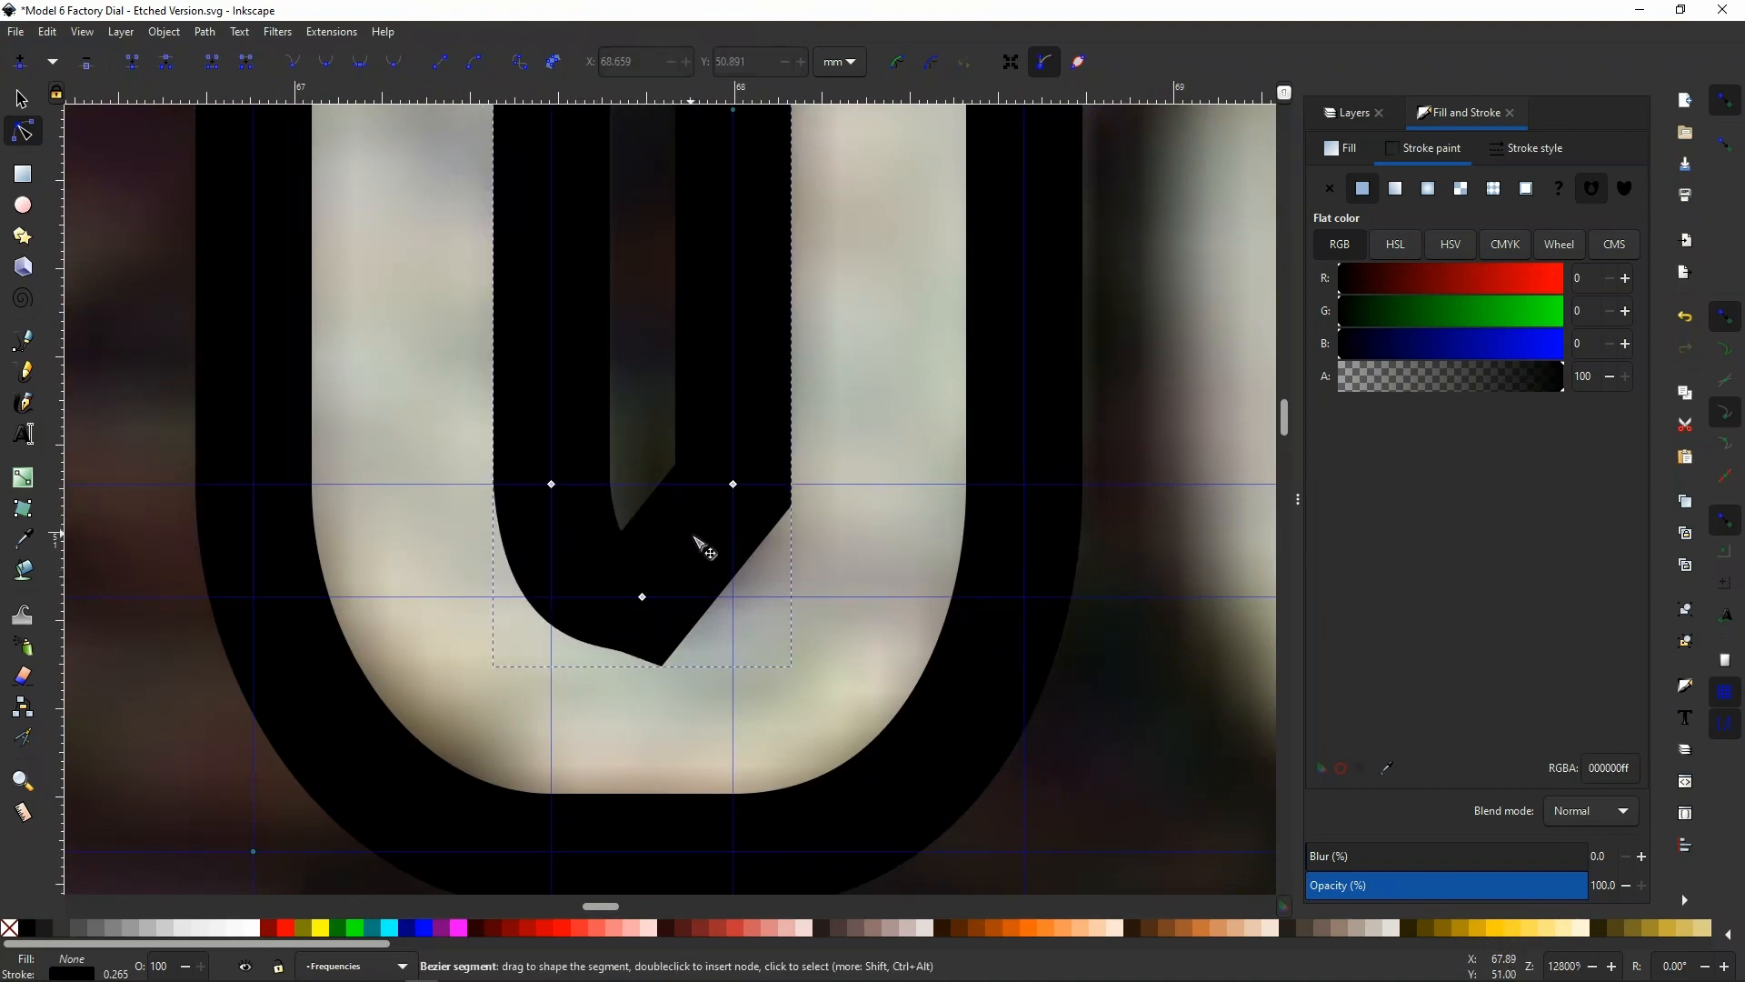
drag(694, 538, 700, 570)
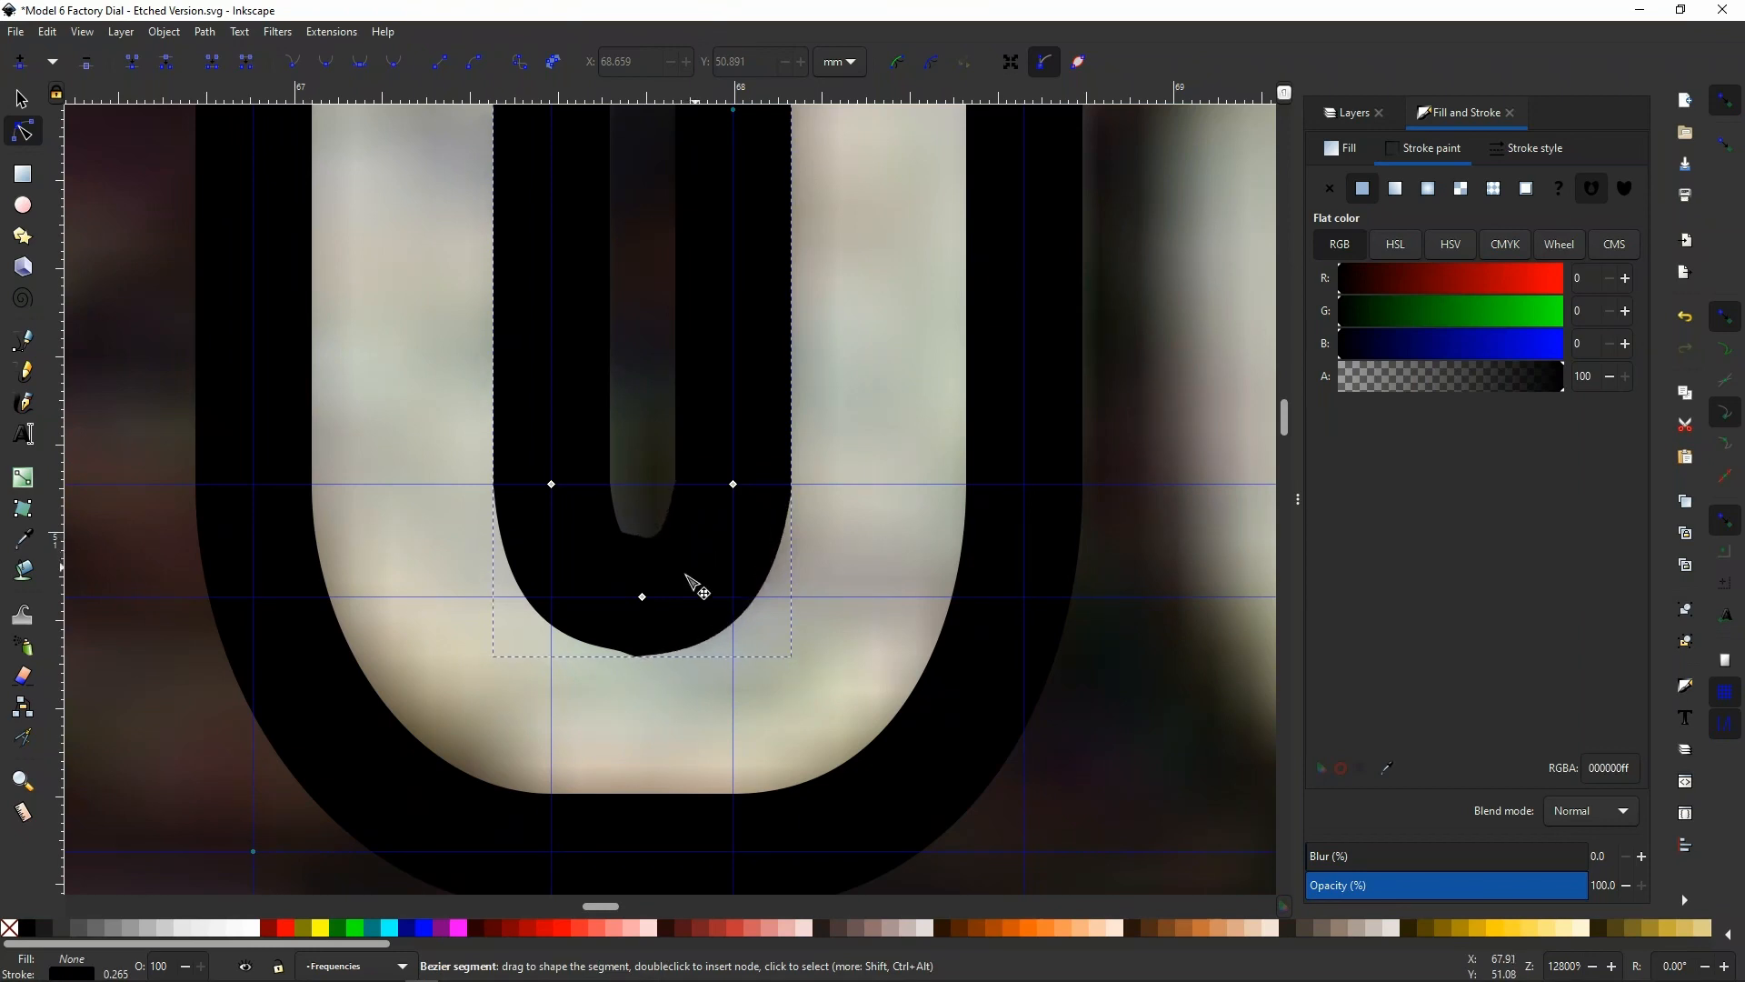
Make the inner opening's lowest node symmetric and align its handles and both side nodes' handles with the guides
click(642, 598)
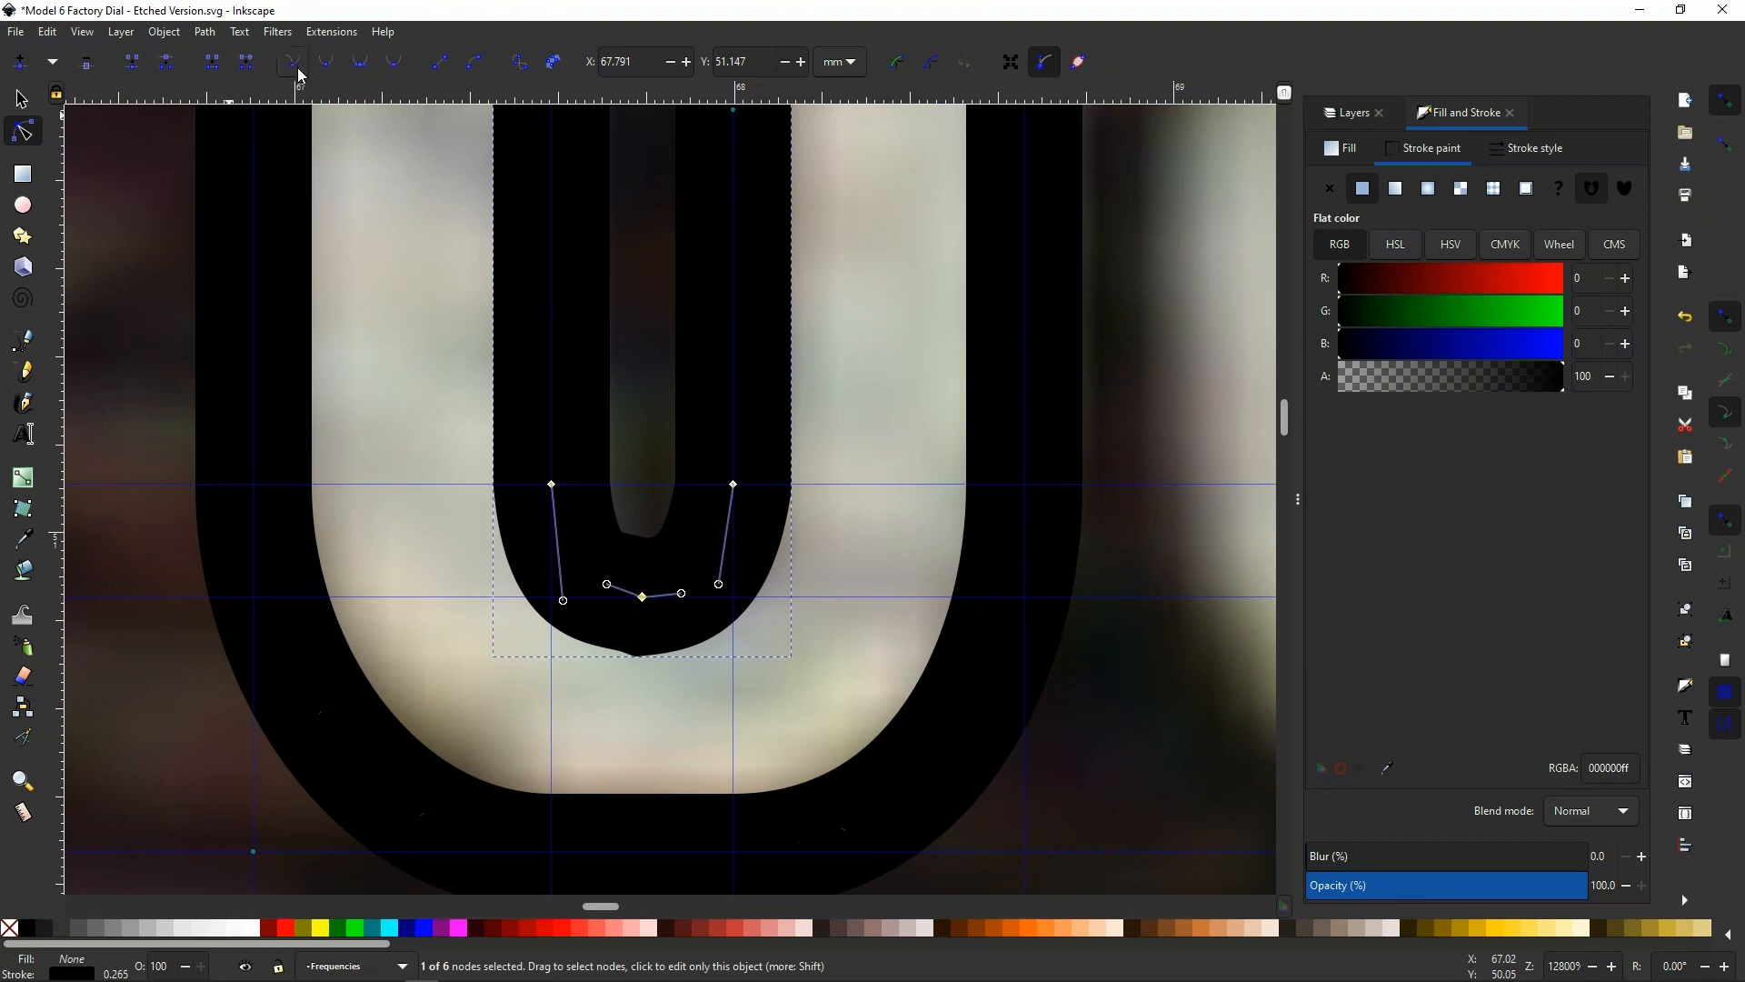
click(361, 67)
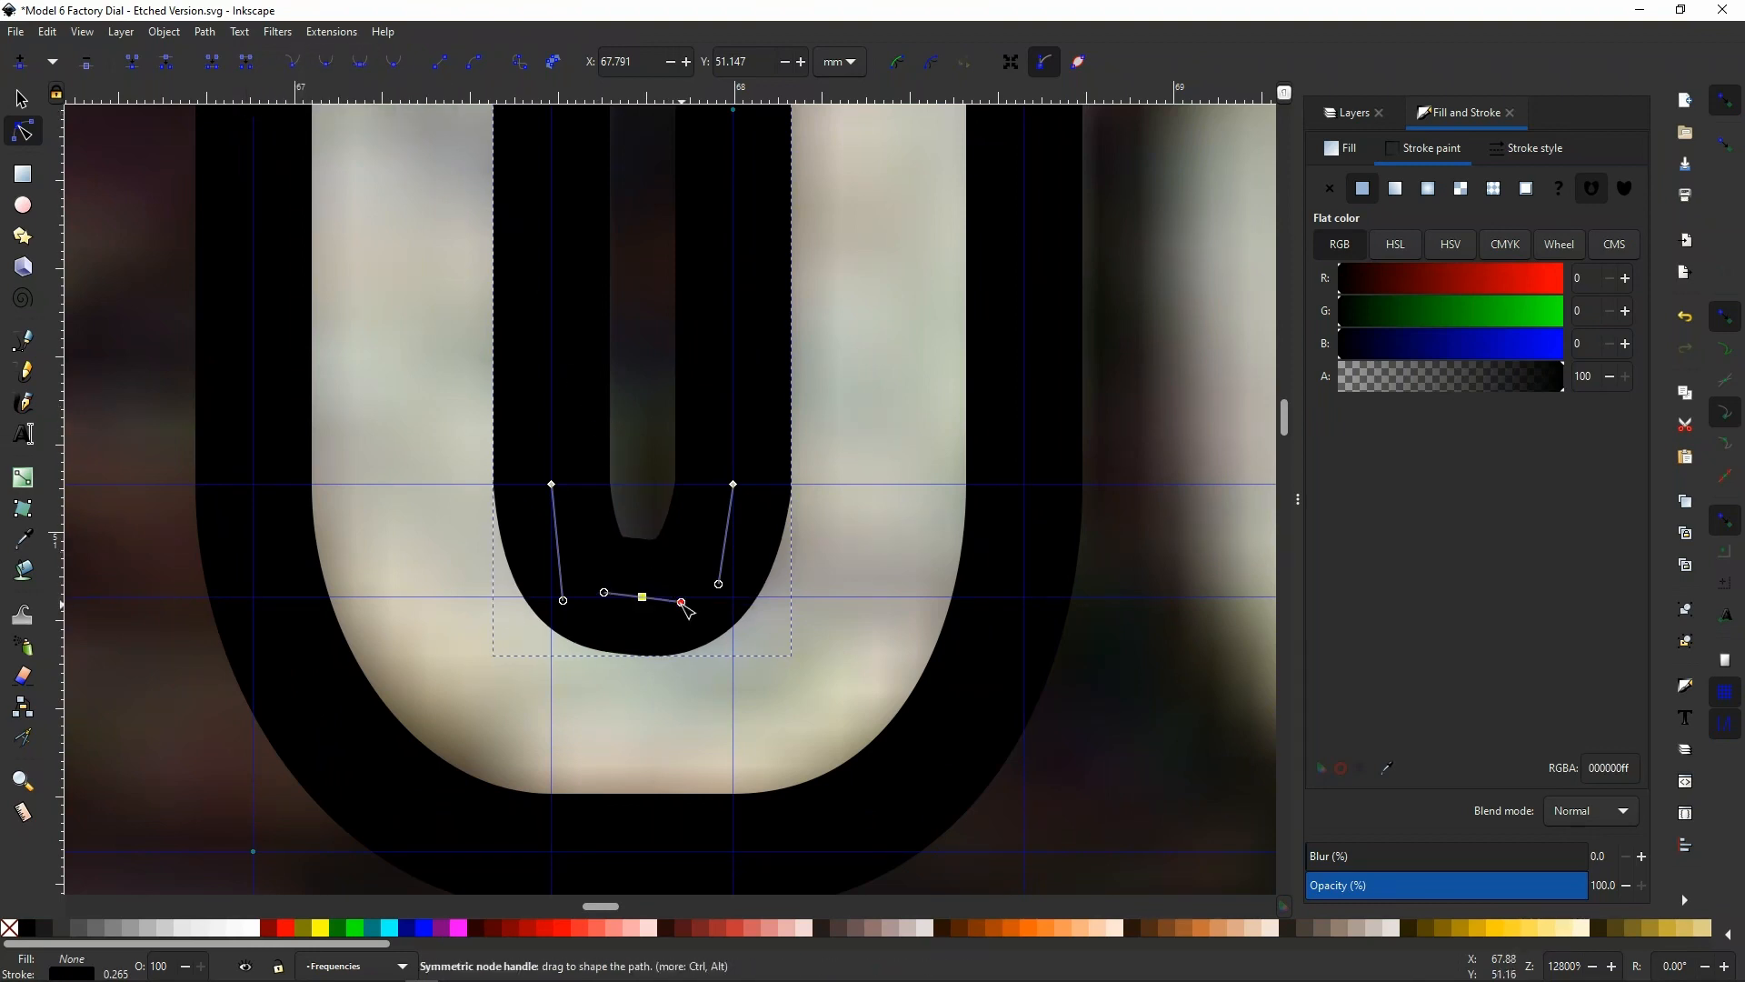
drag(682, 603, 735, 599)
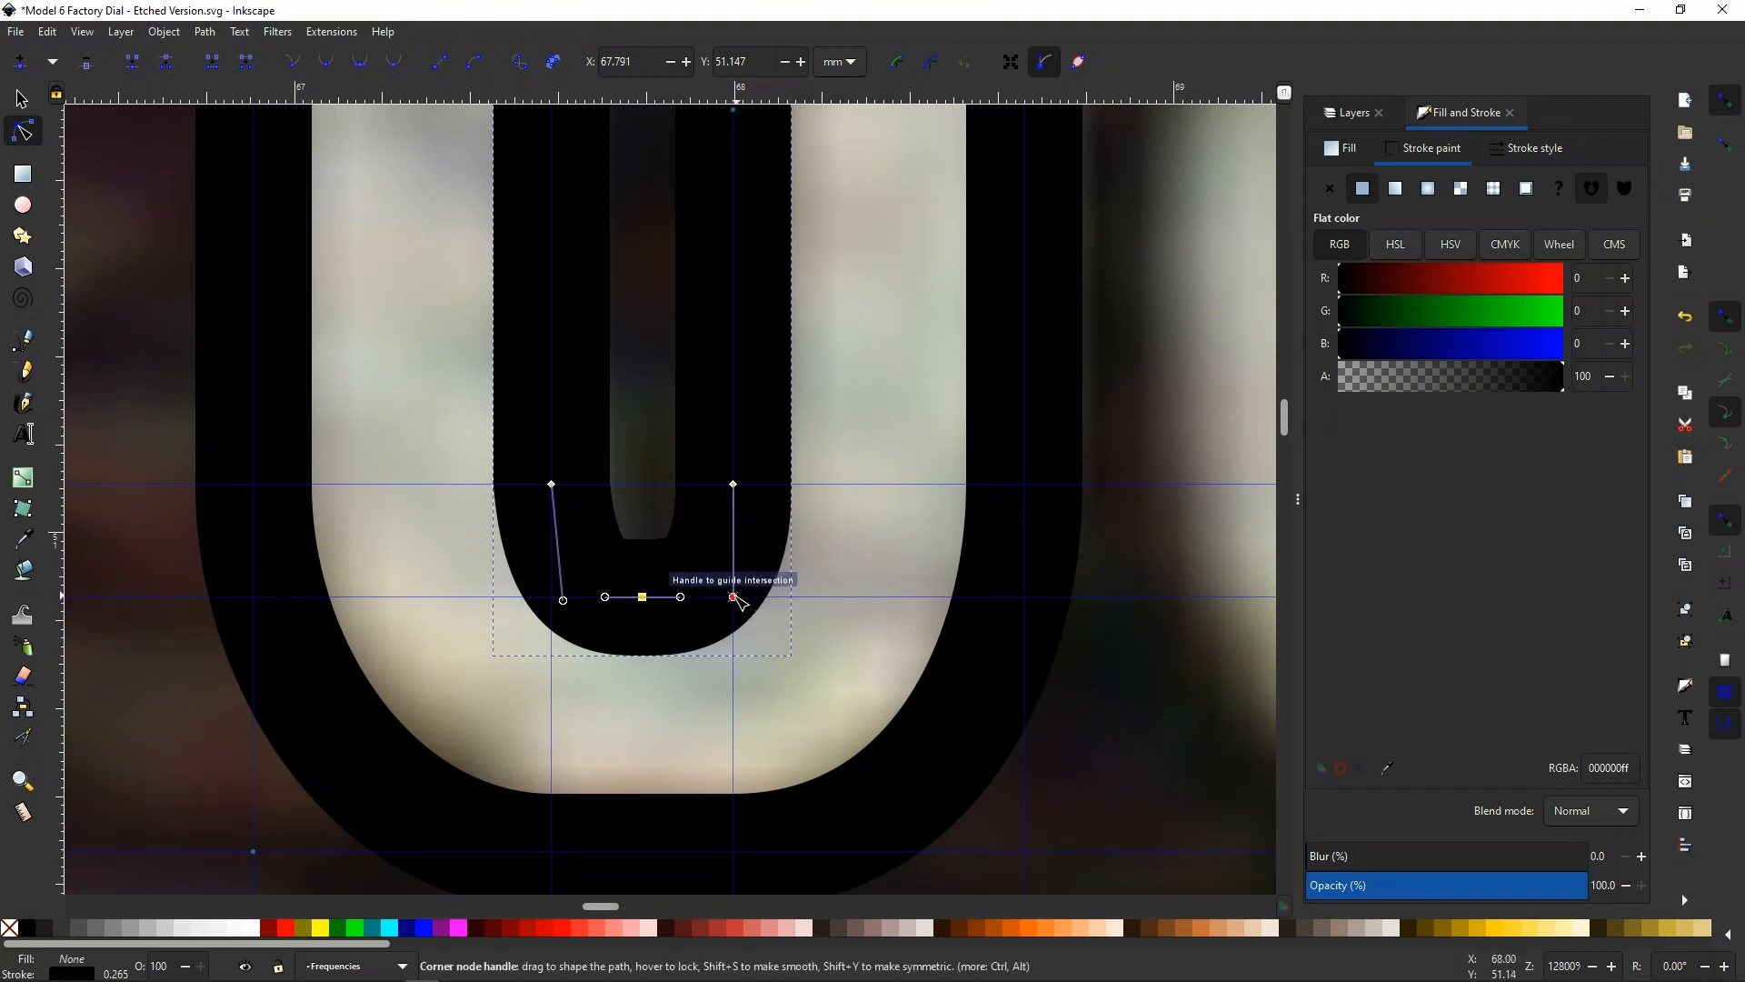
drag(566, 602, 555, 601)
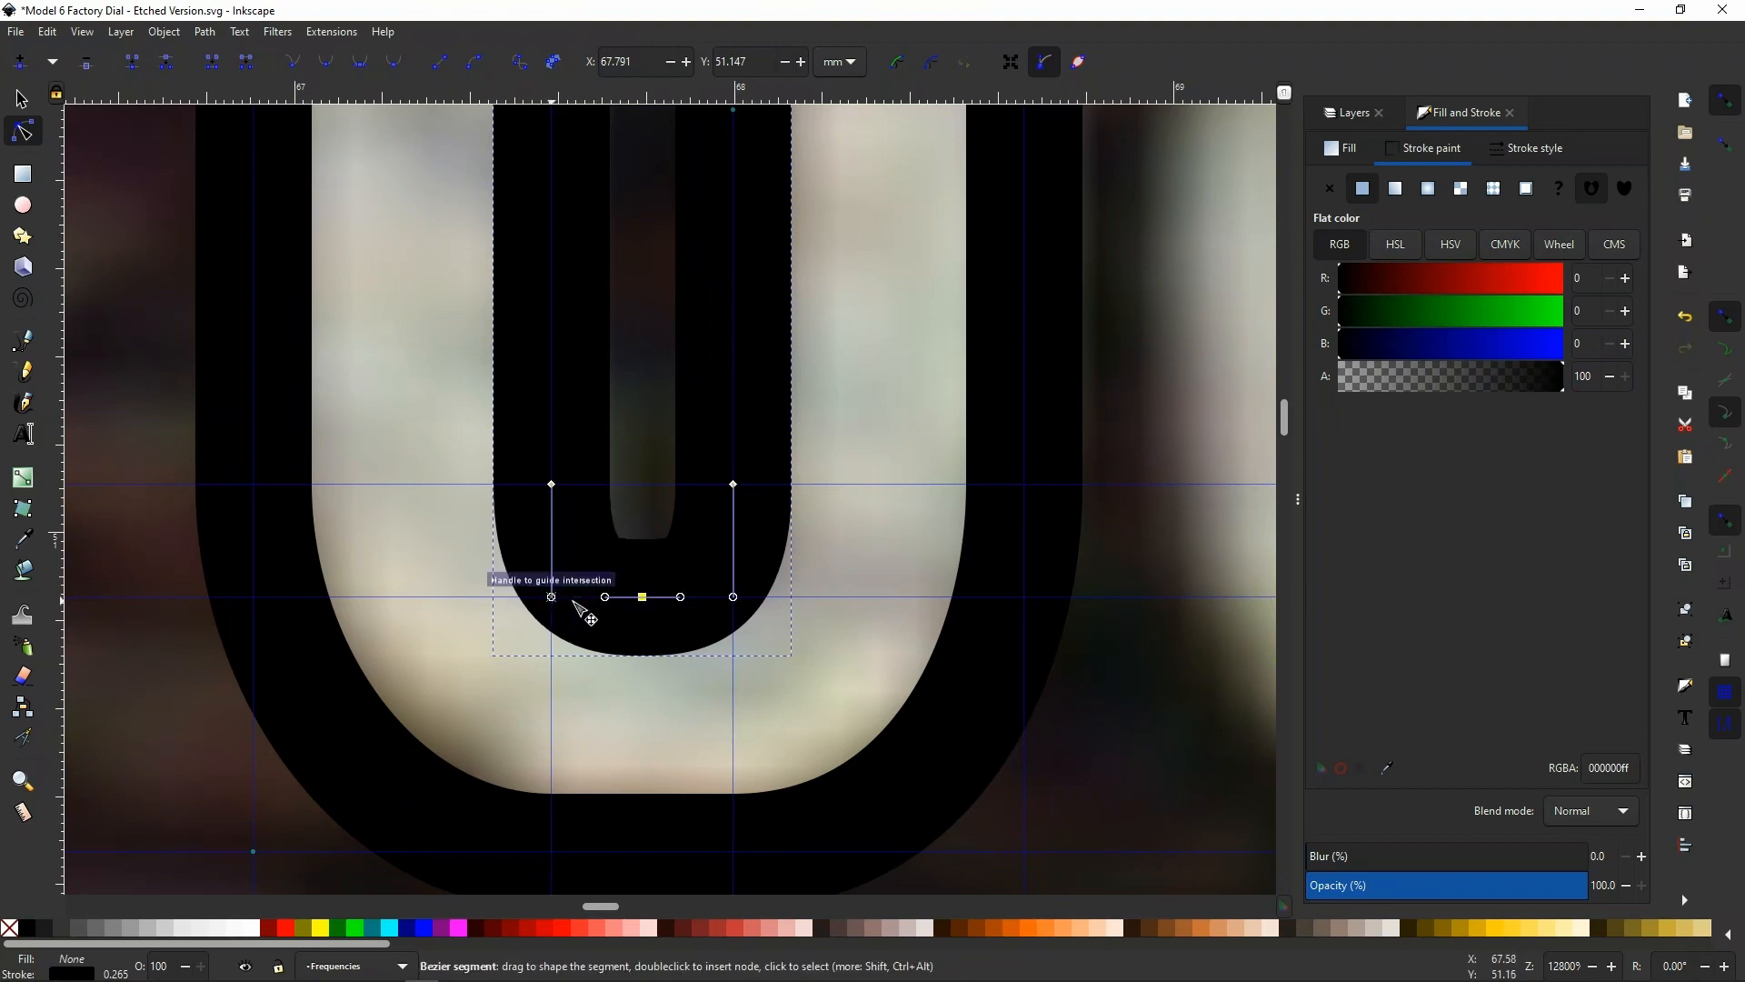
Shorten the vertical handles of the two side nodes at the inner opening's lower end, keeping them on the guides
scroll(636, 564, down, 3)
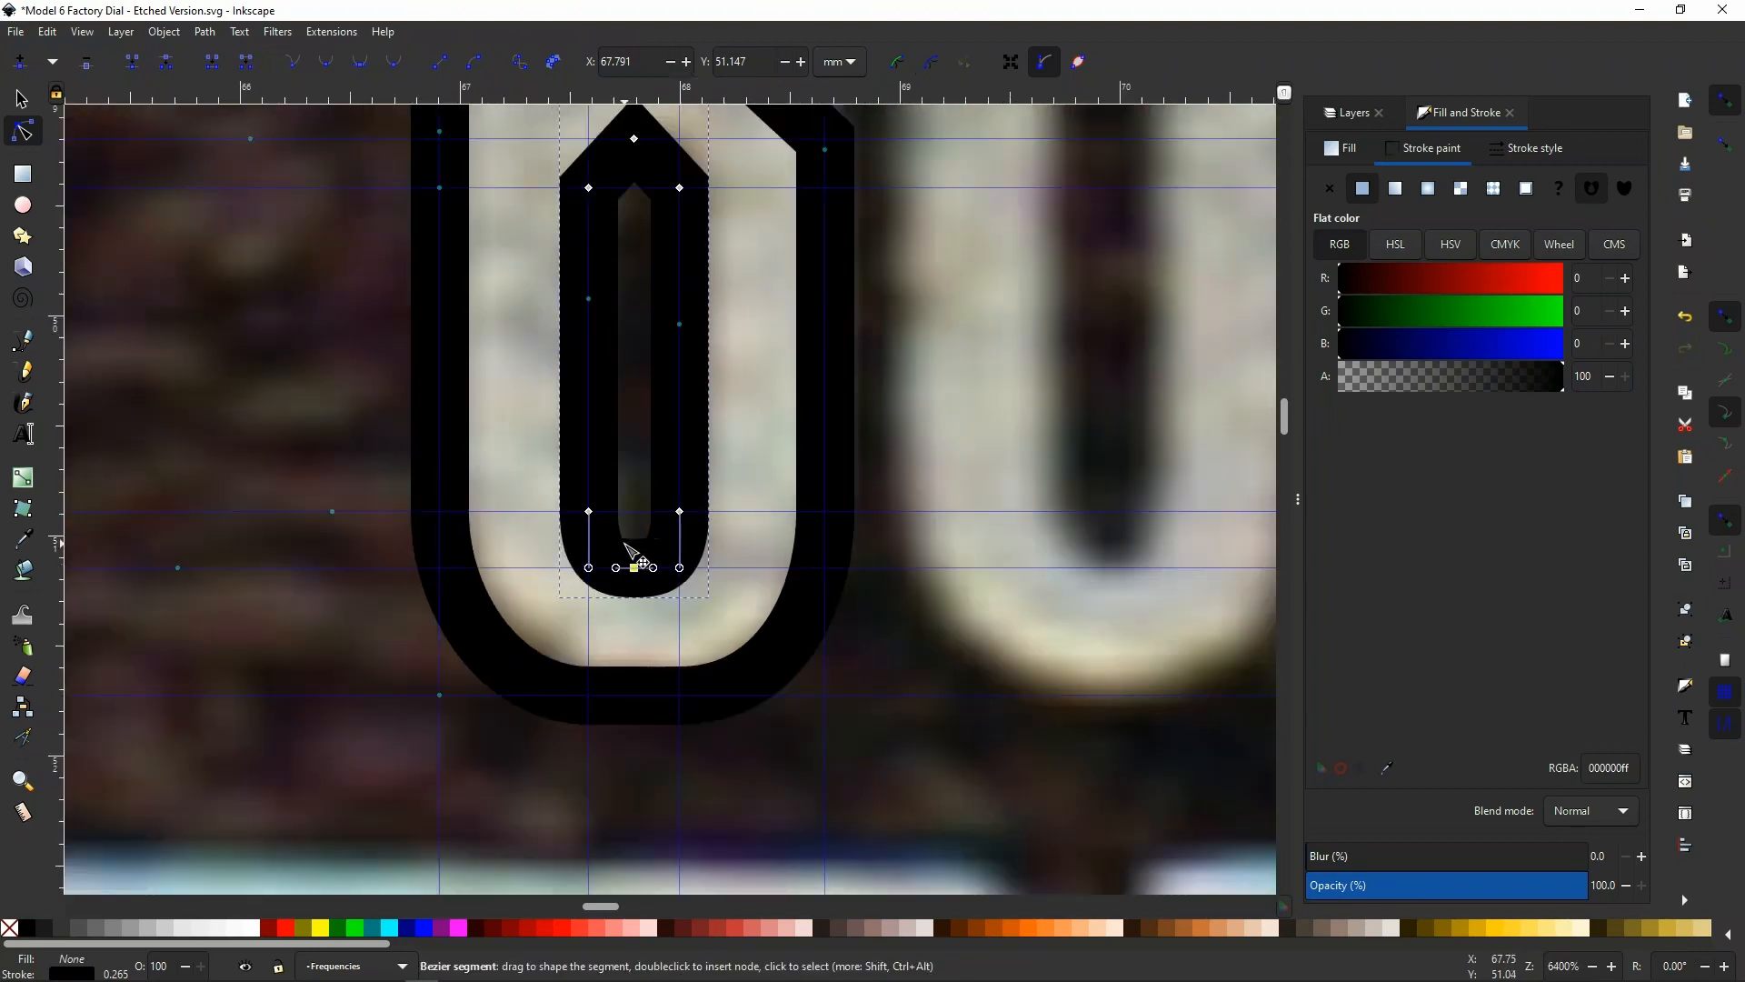
click(631, 560)
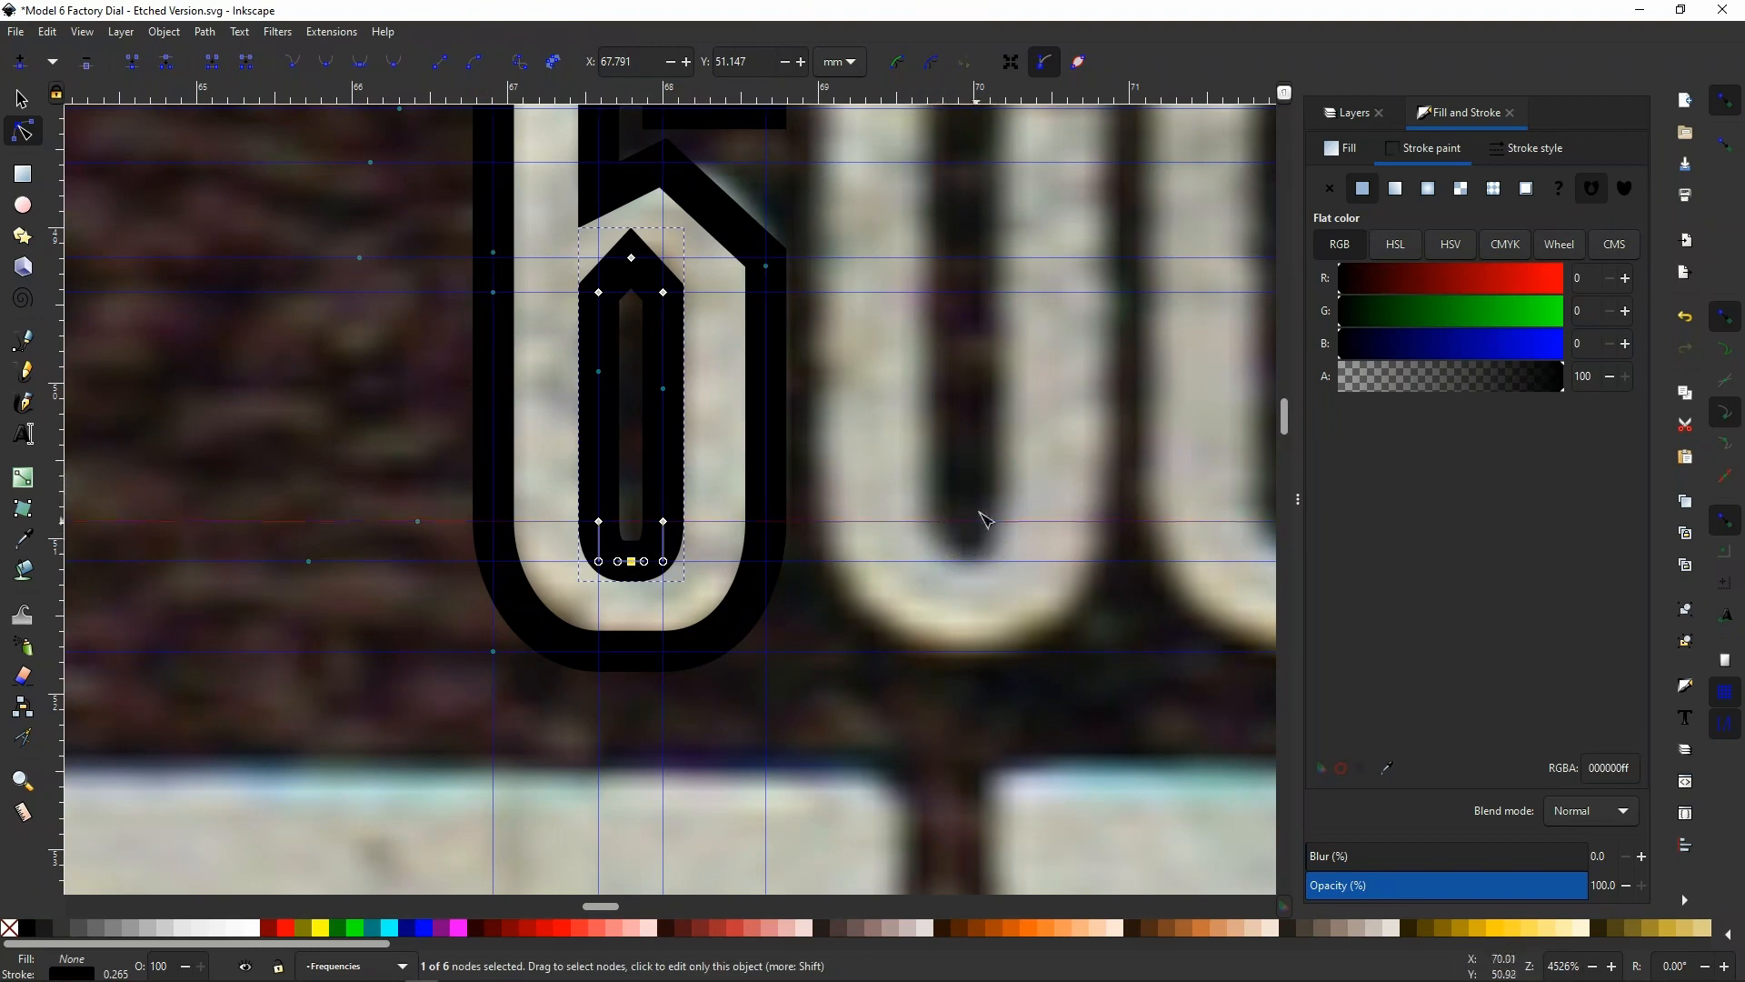
scroll(618, 563, up, 3)
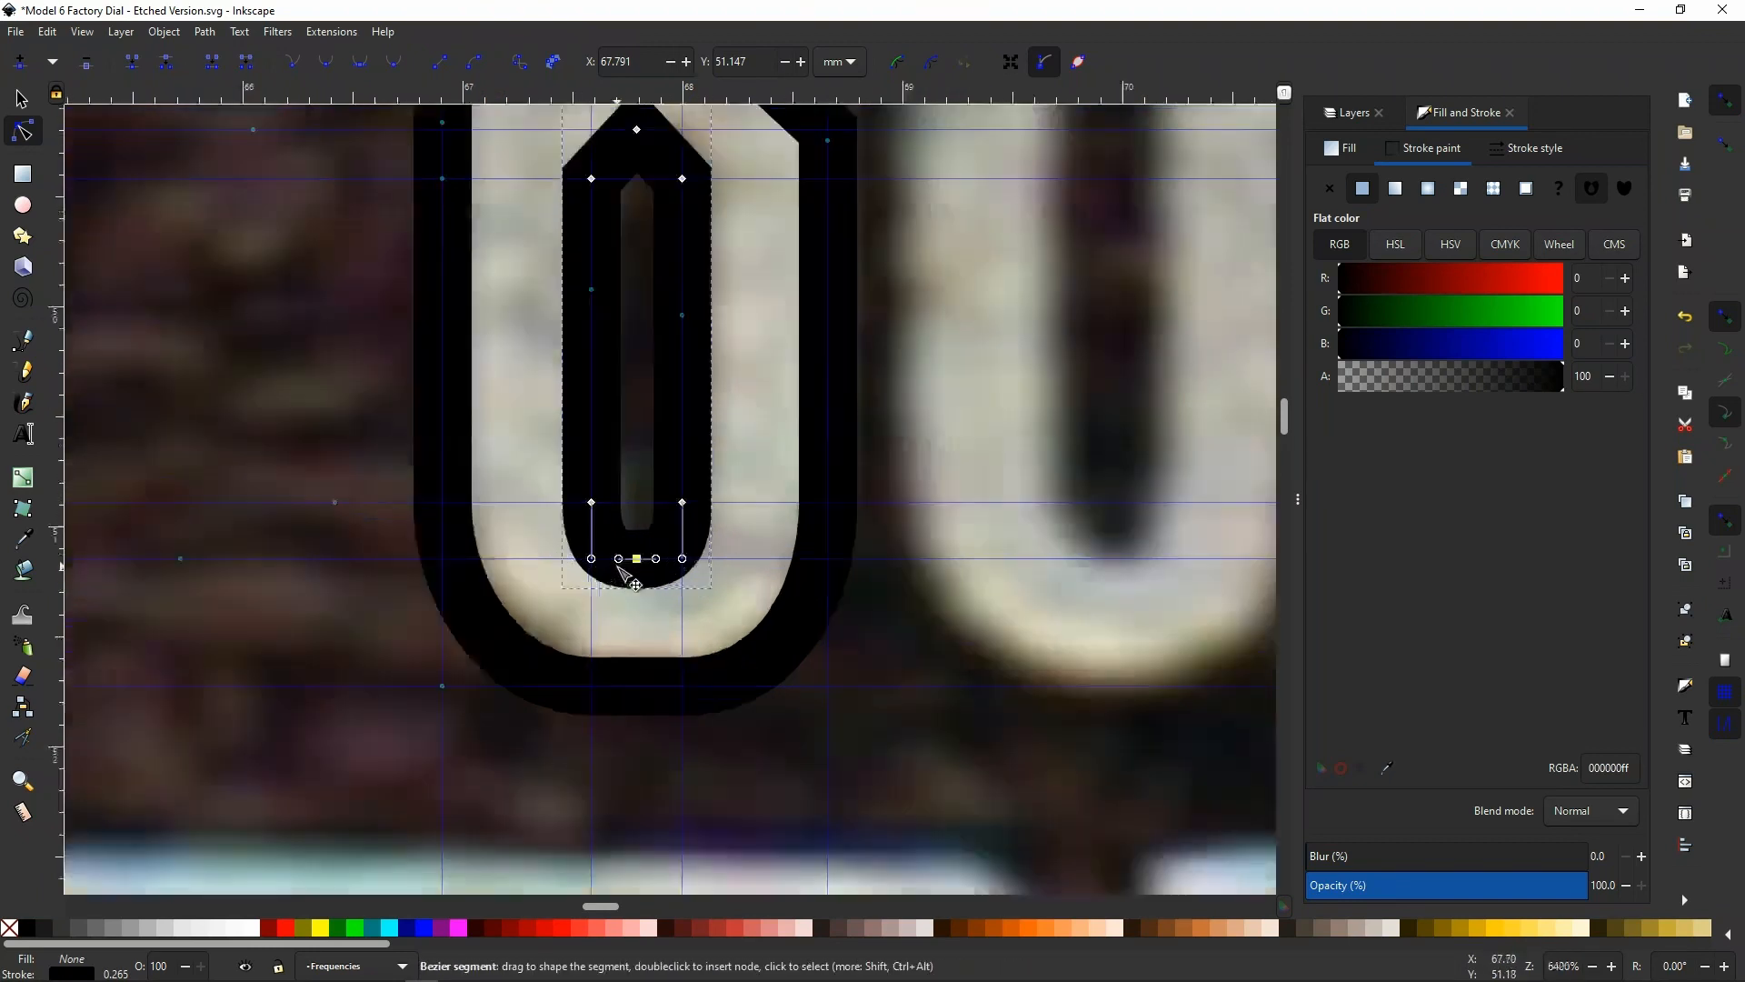
drag(566, 552, 566, 524)
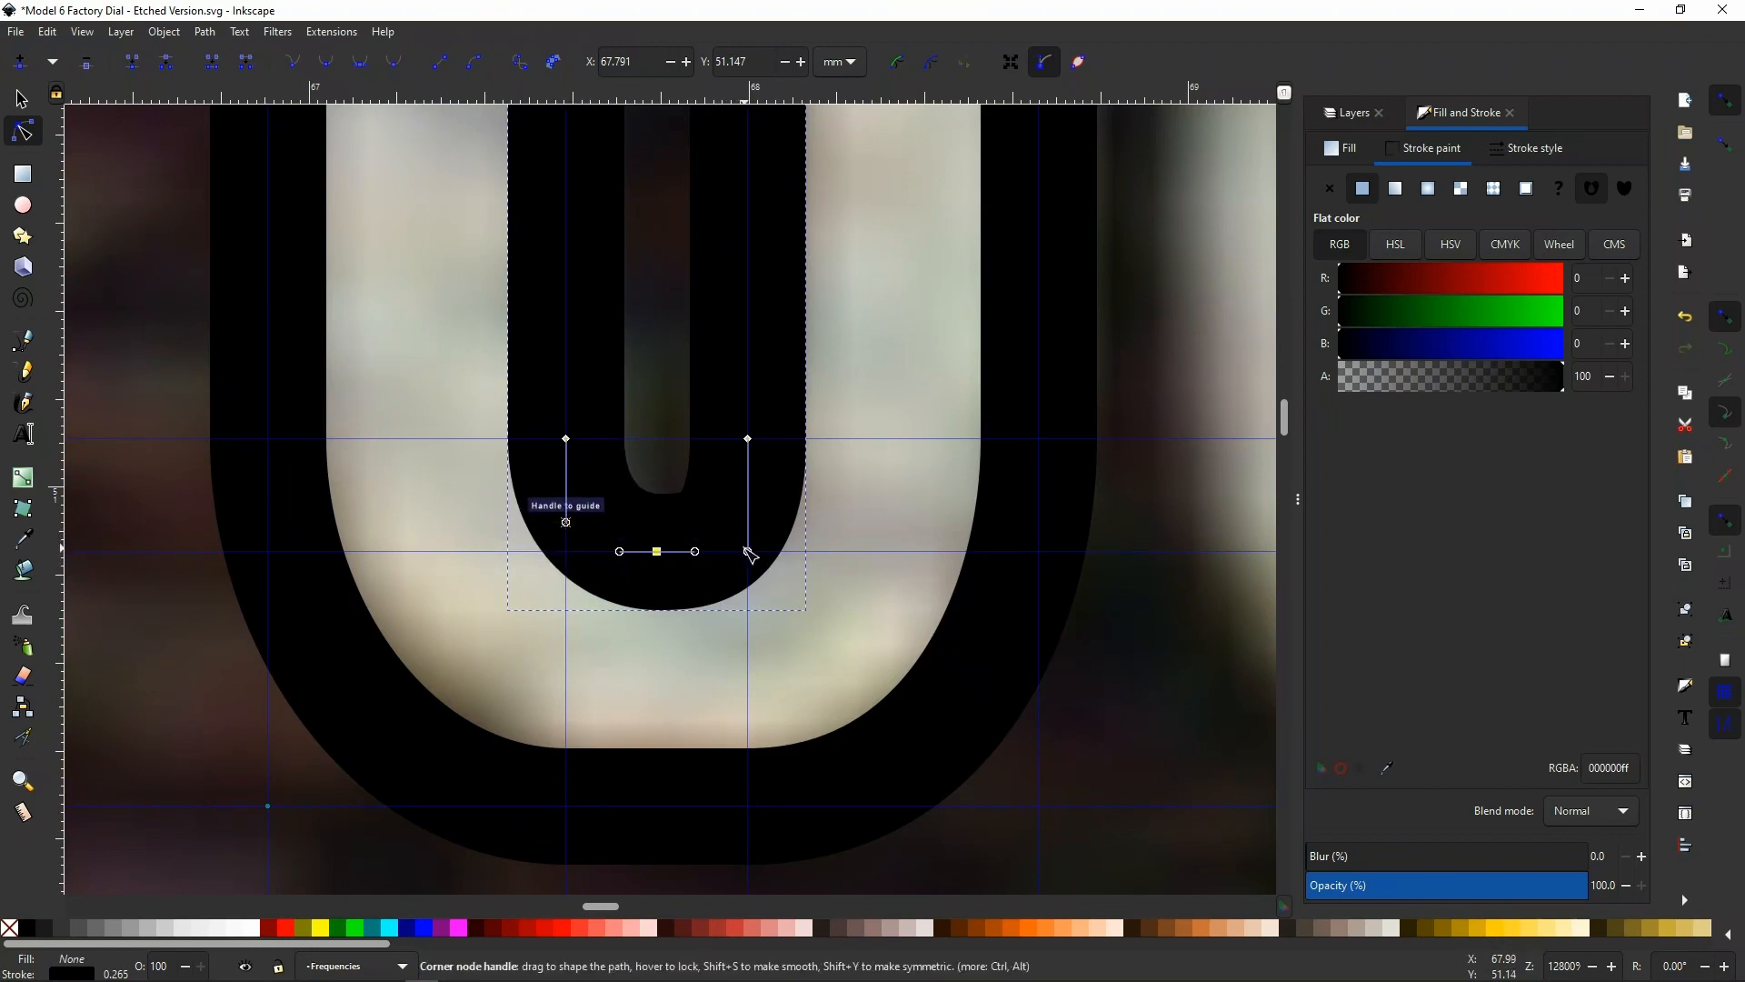
drag(747, 549, 749, 529)
scroll(736, 534, down, 2)
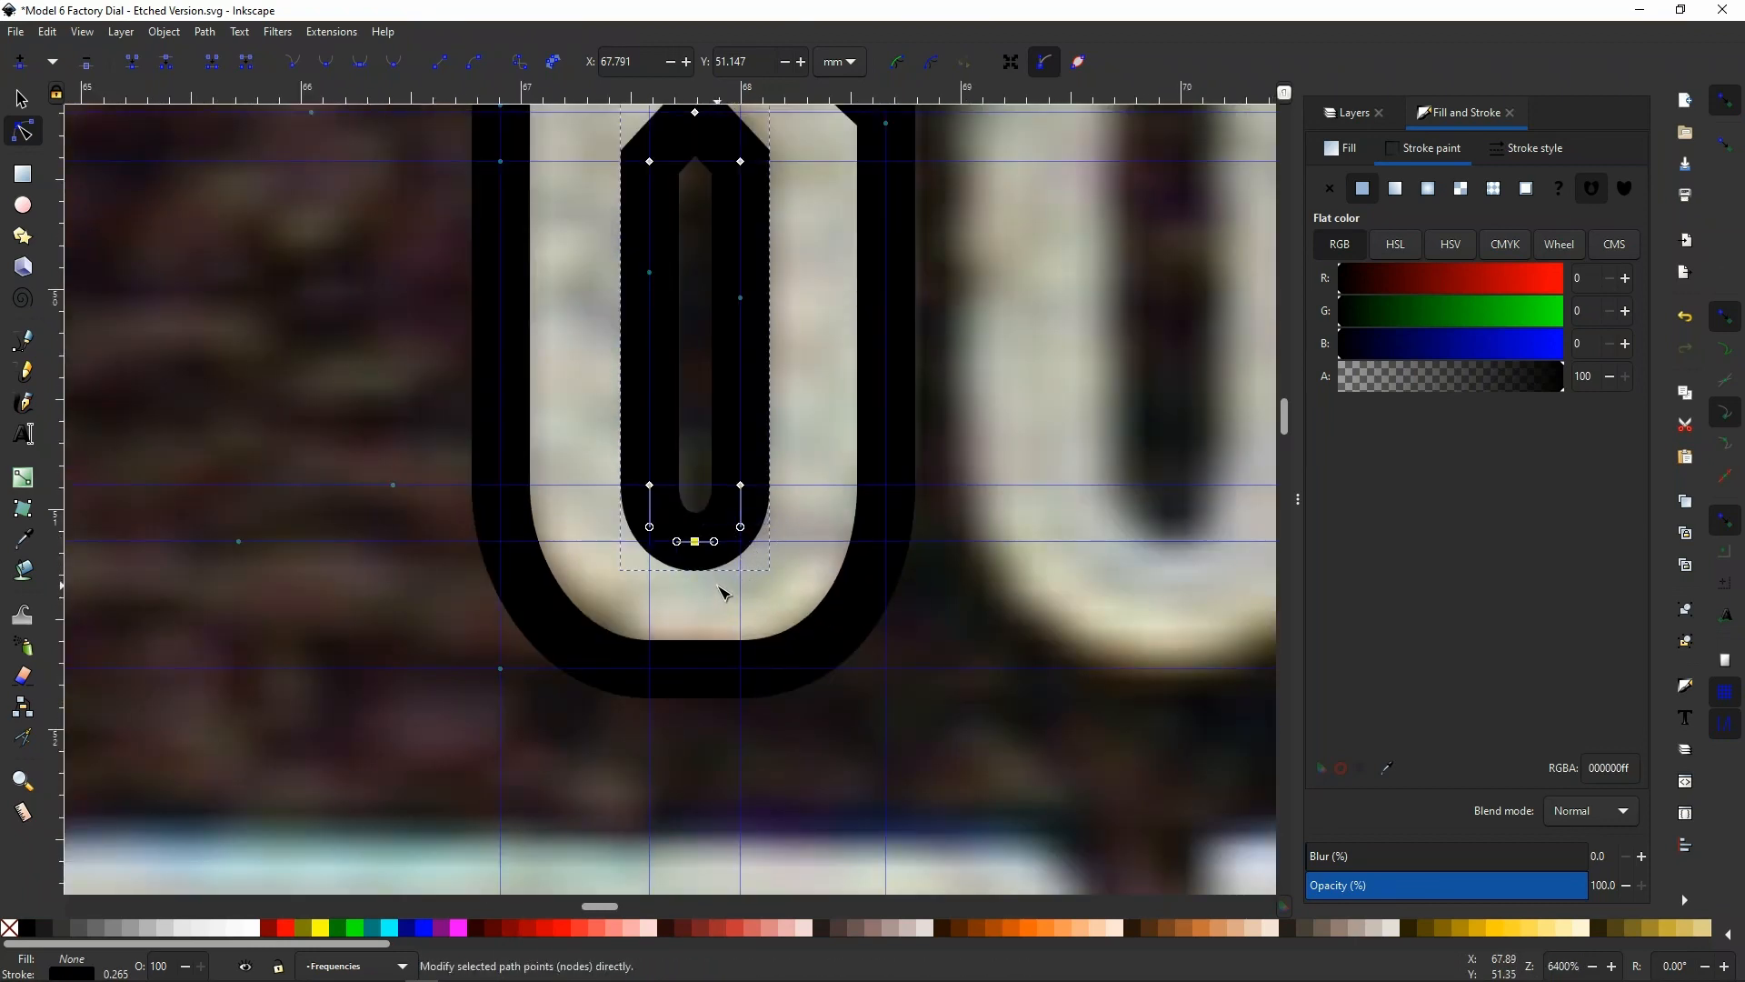
Bend both diagonal segments at the upper end of the bowl's inner opening into curves
scroll(722, 591, up, 5)
scroll(687, 382, up, 4)
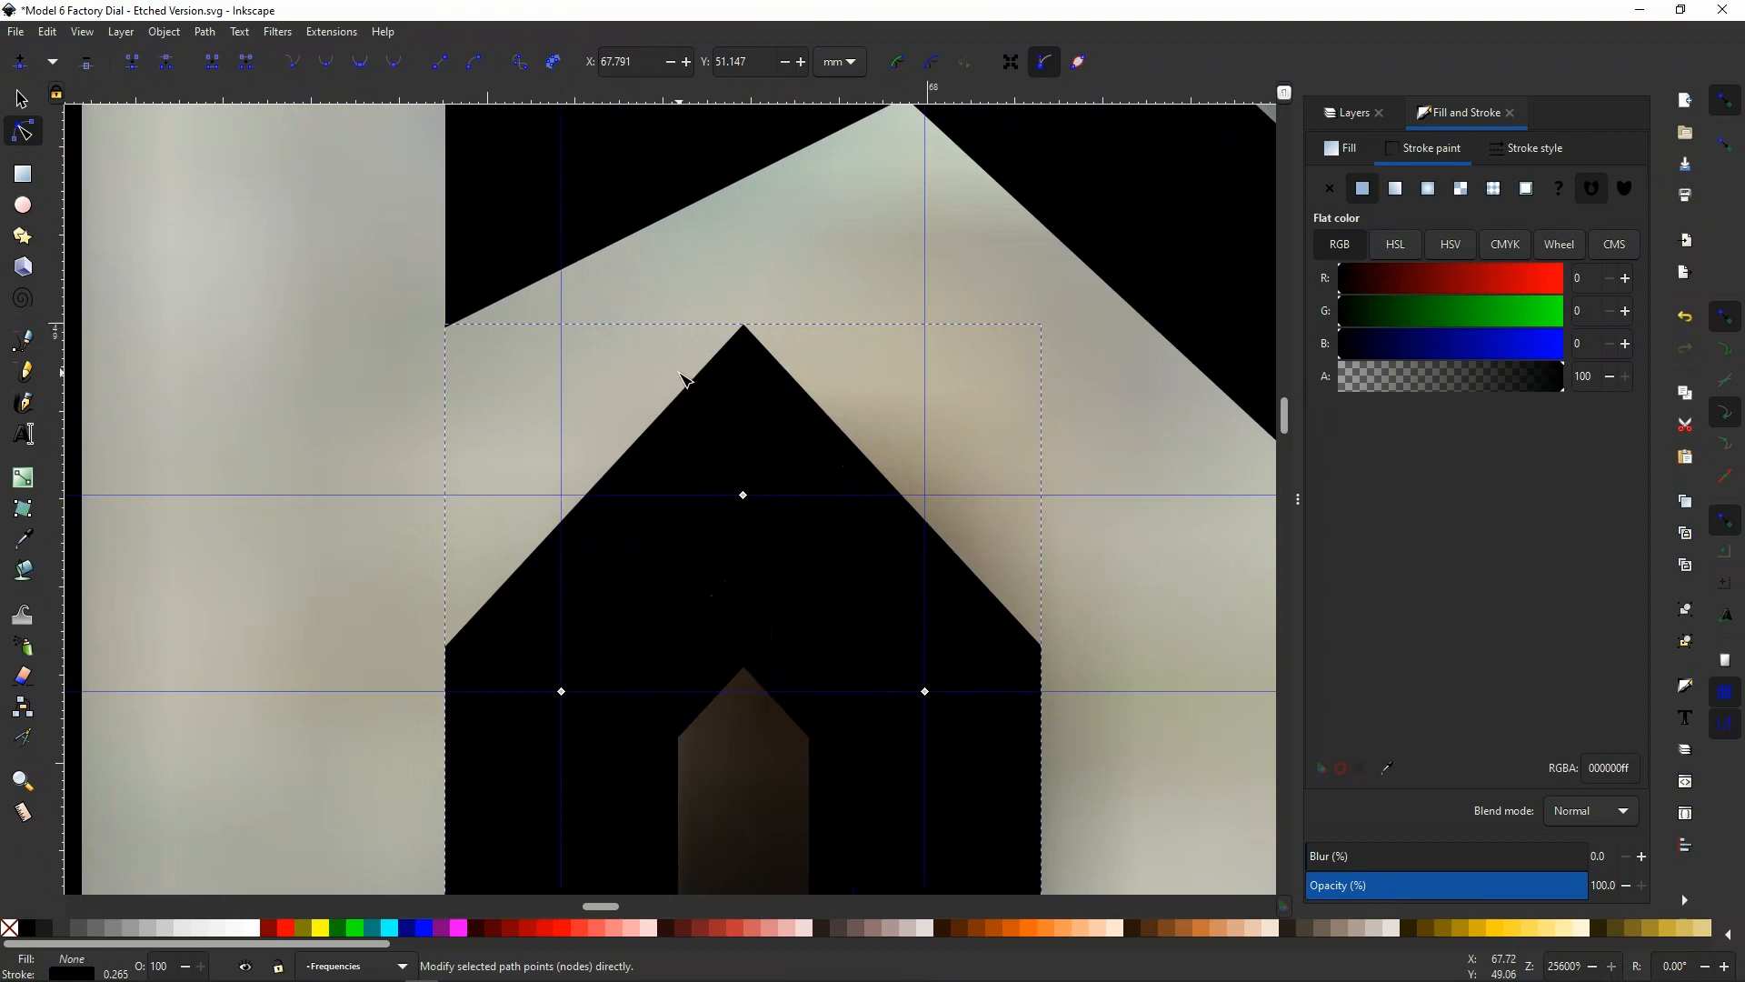
click(742, 495)
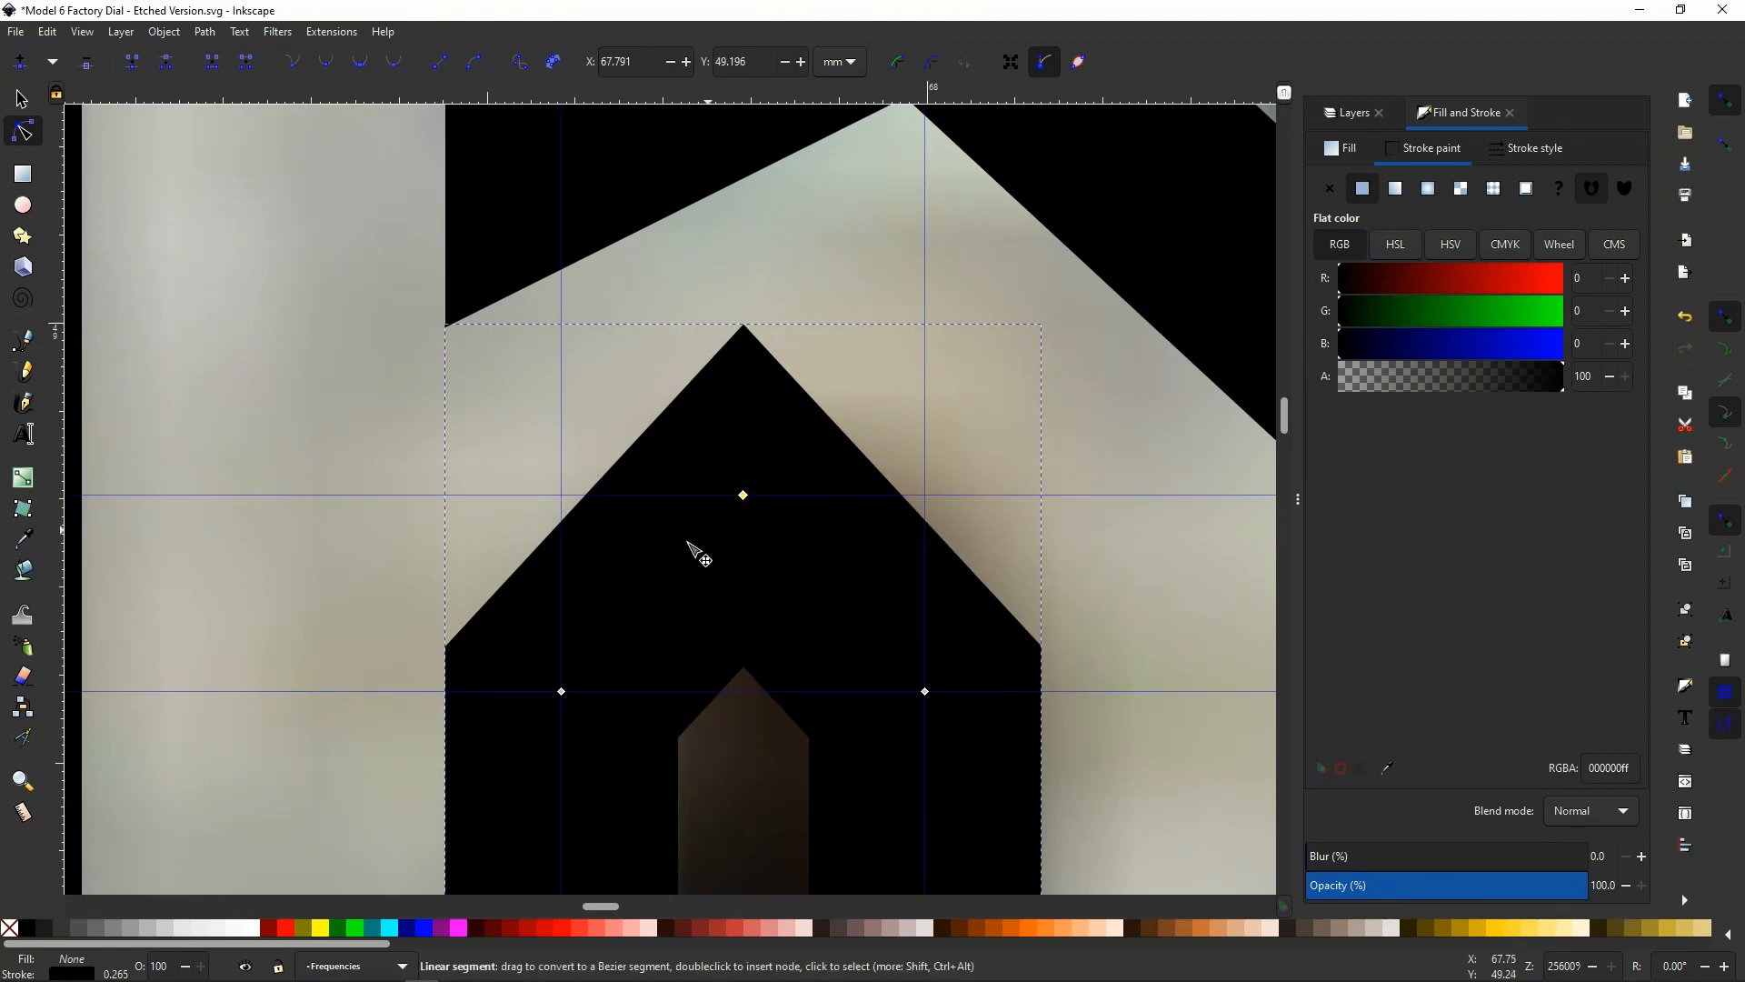
drag(642, 596, 635, 585)
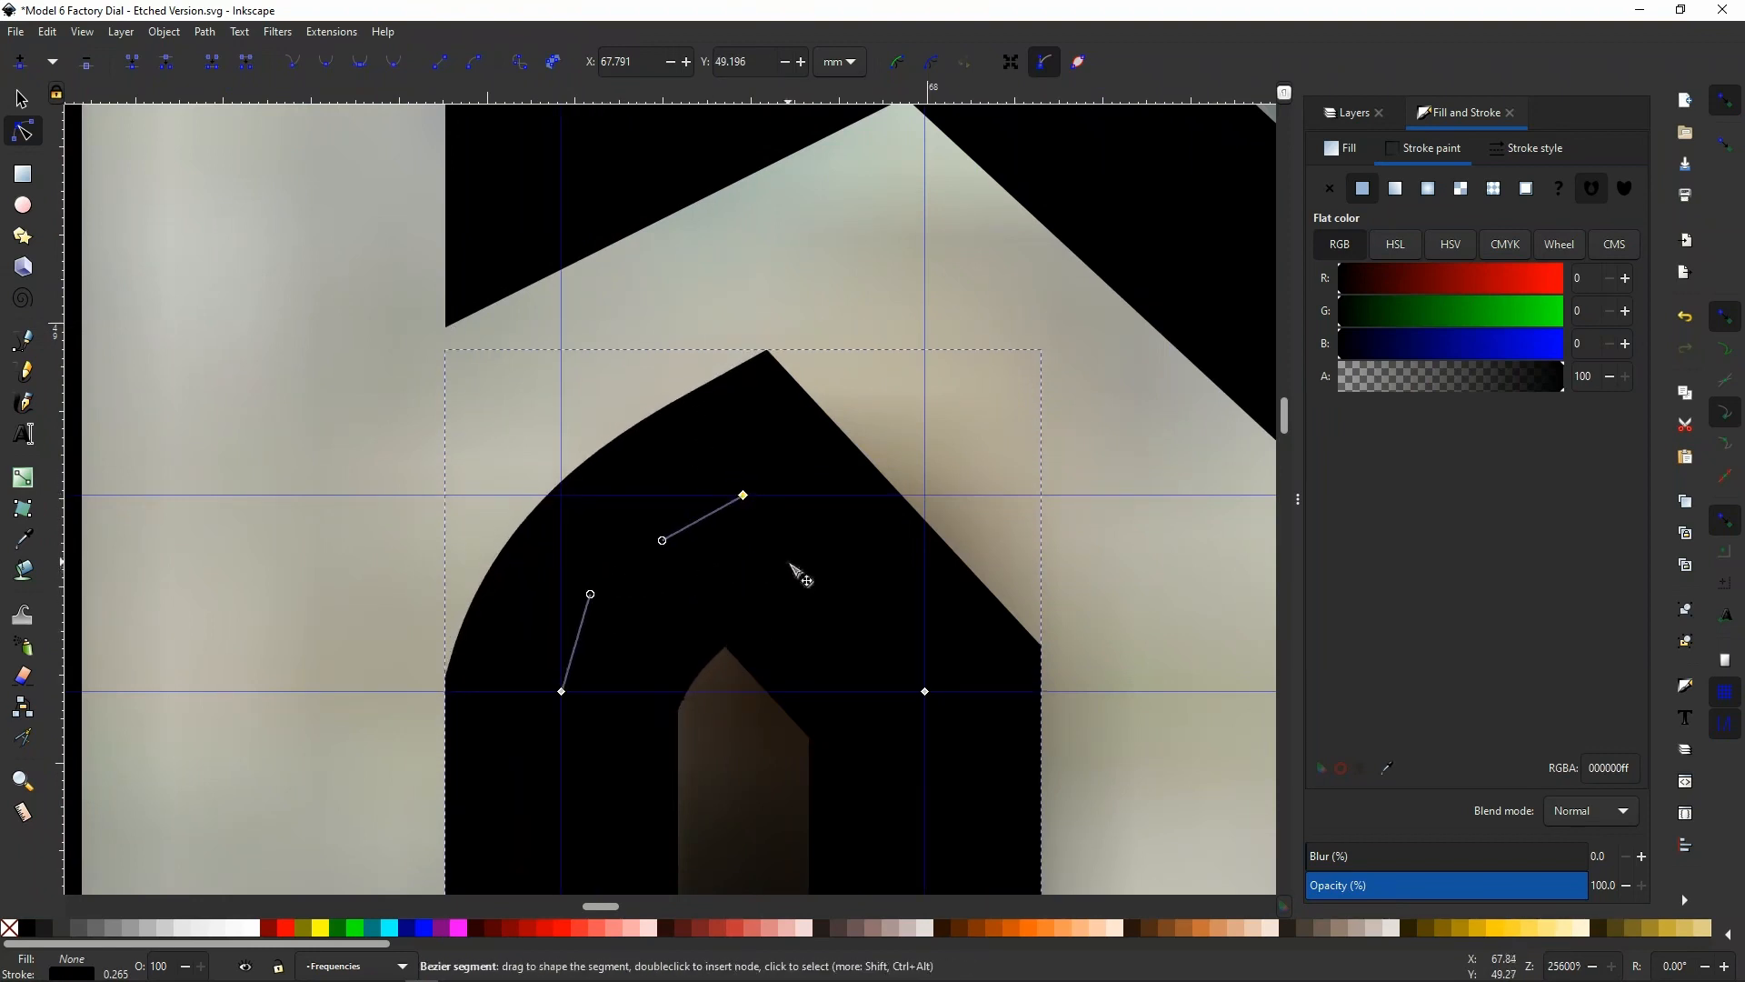
drag(798, 577, 801, 550)
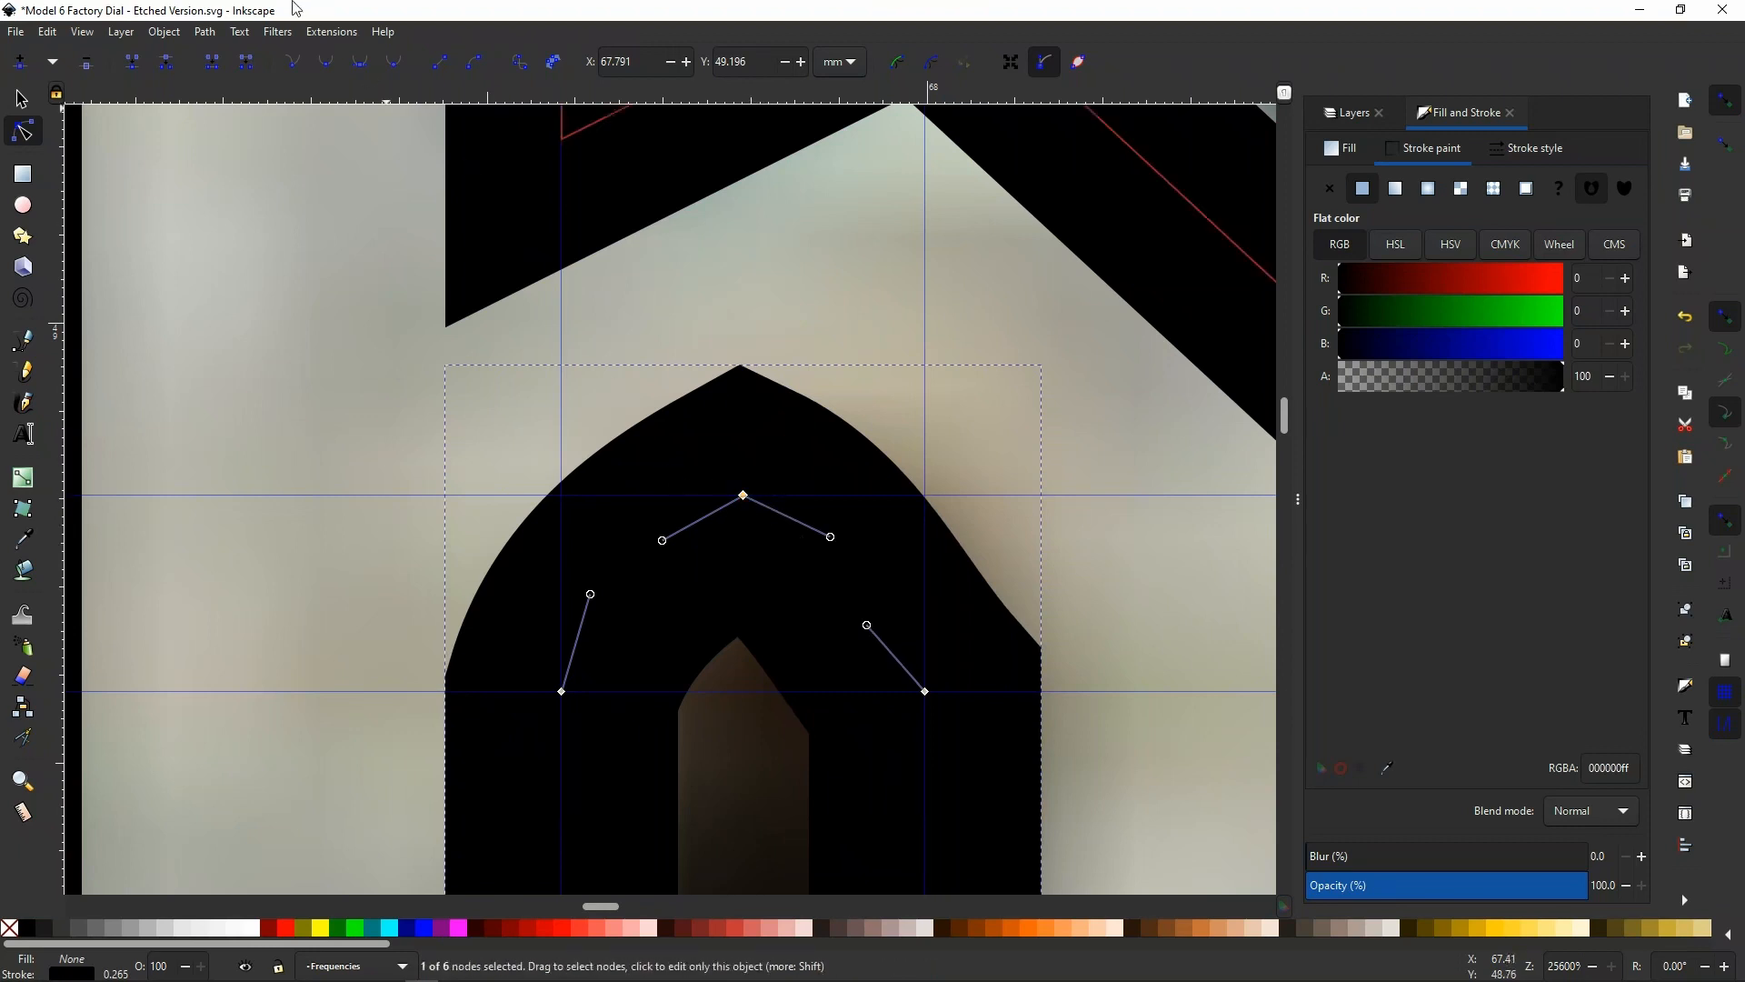
Make the inner opening's topmost node symmetric and align its handles and both side nodes' handles with the guides
click(324, 63)
click(360, 62)
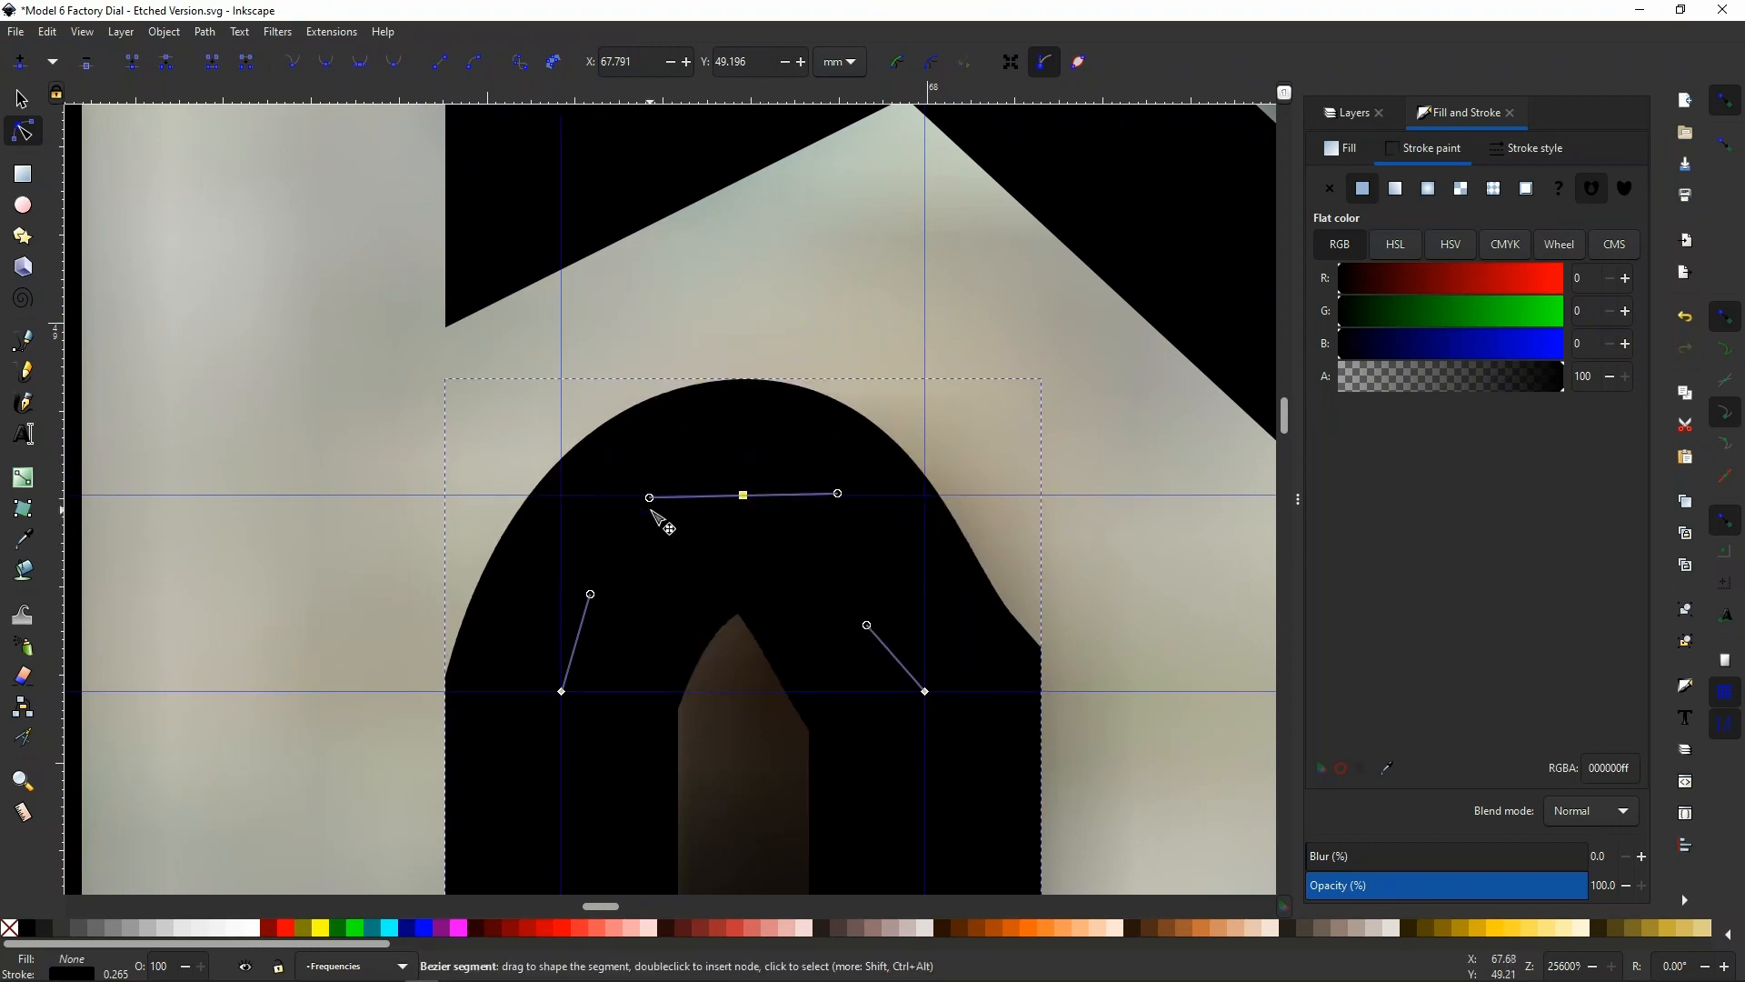
drag(649, 498, 665, 495)
drag(590, 594, 561, 573)
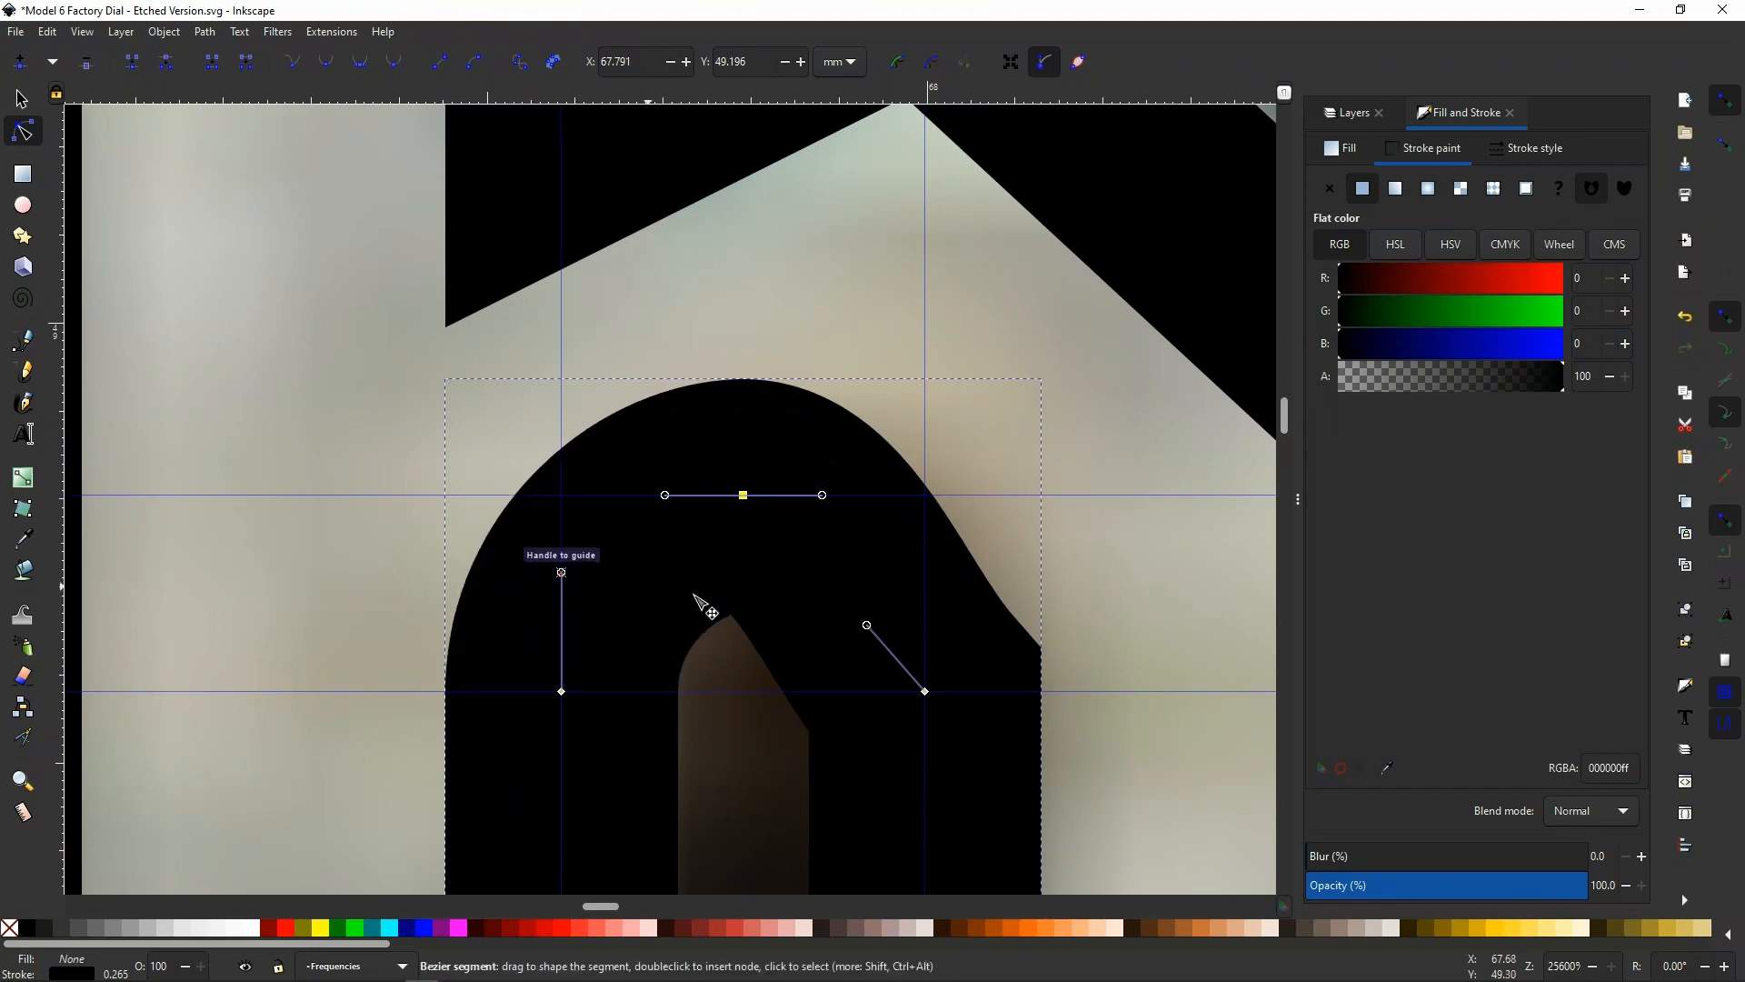
drag(866, 625, 924, 582)
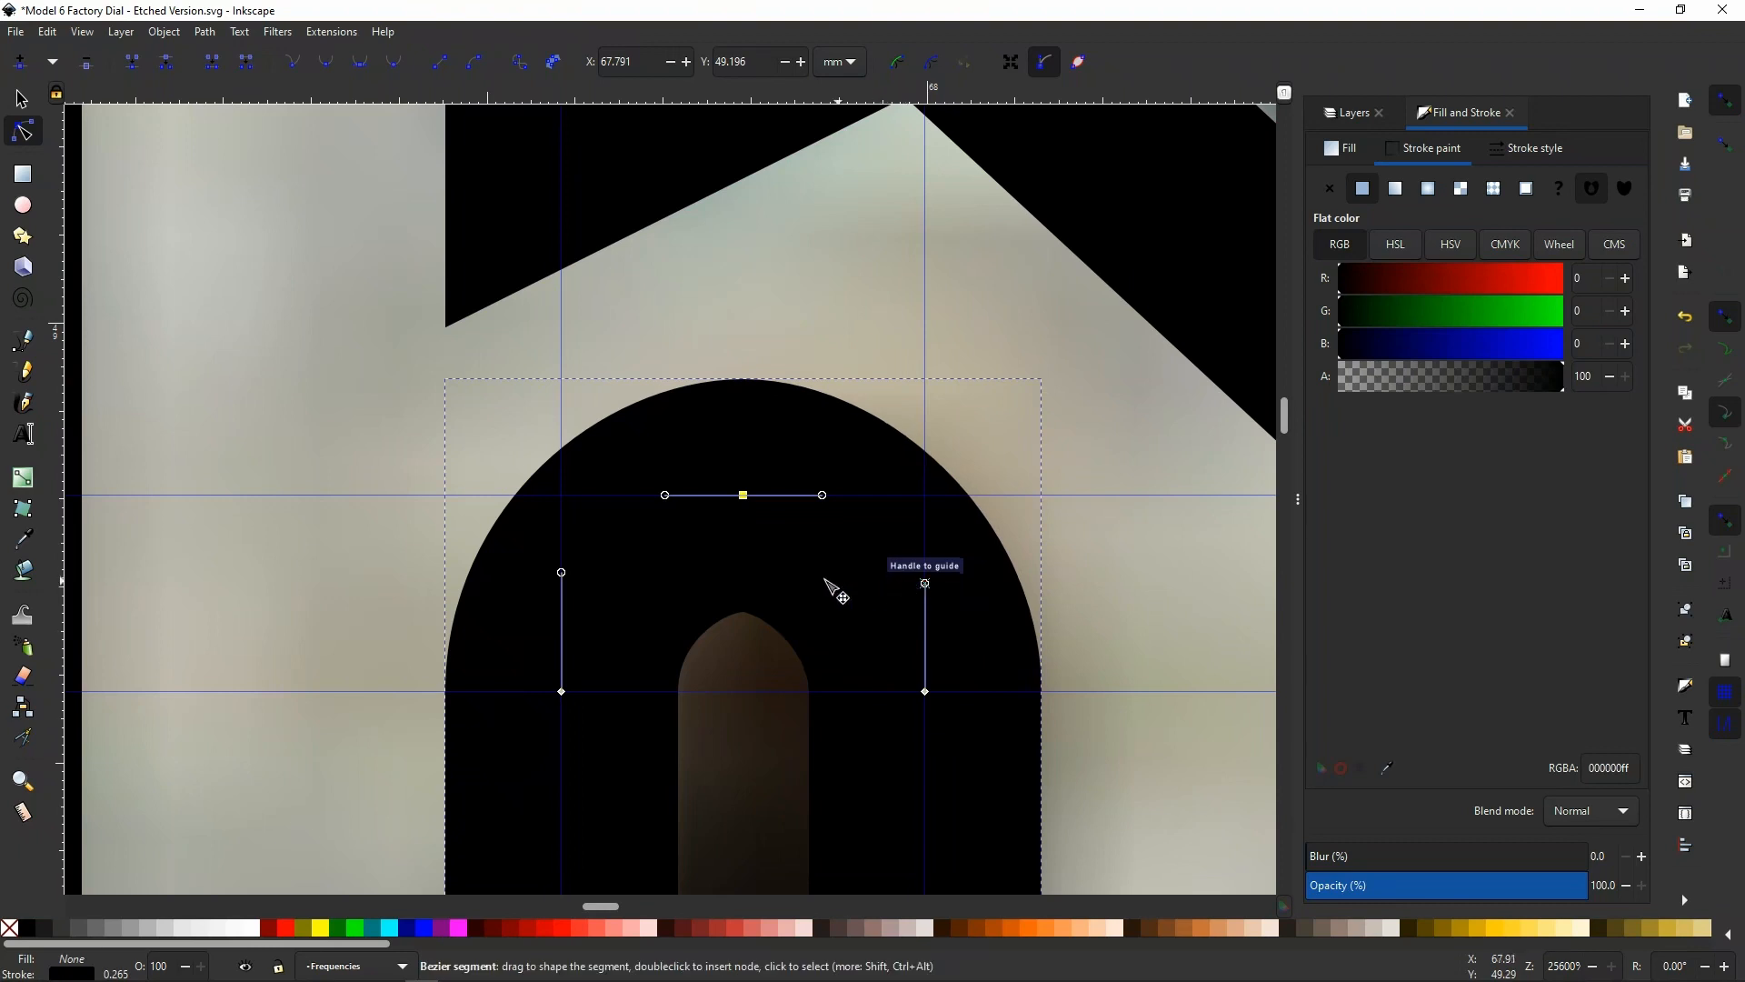
Bend the two diagonal outline segments above the 6's bowl into curves that follow the scanned numeral
ctrl+scroll(684, 537, down, 3)
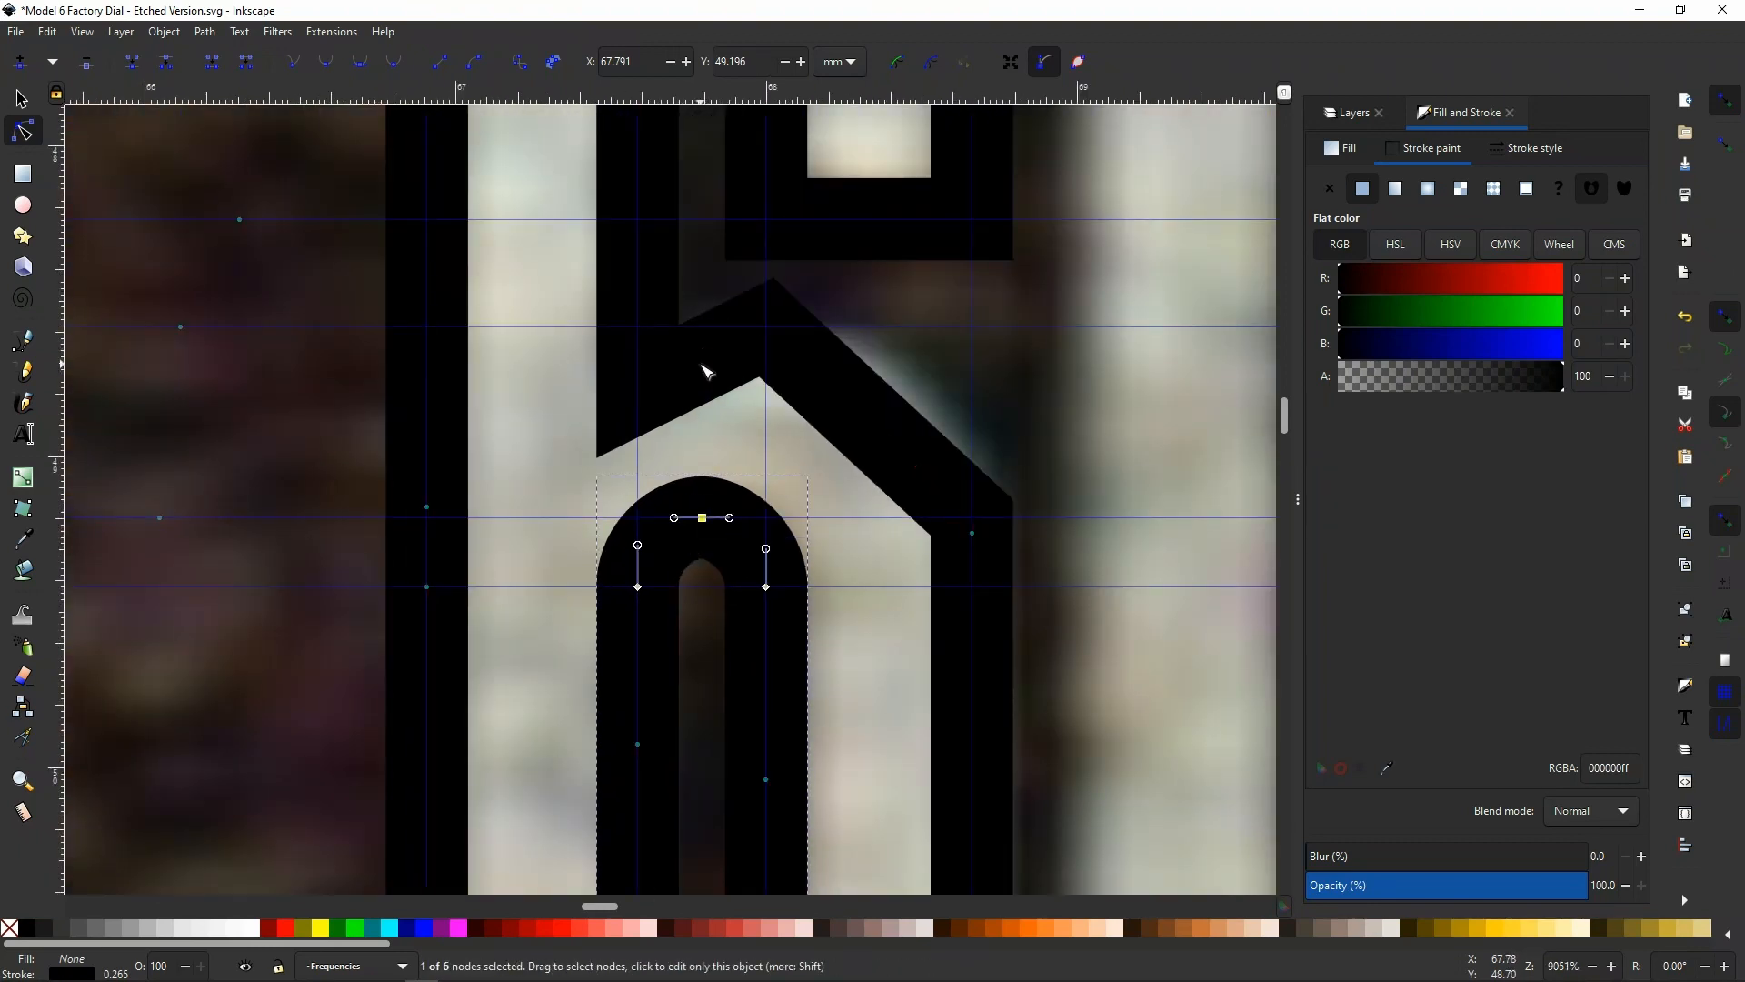
key(Escape)
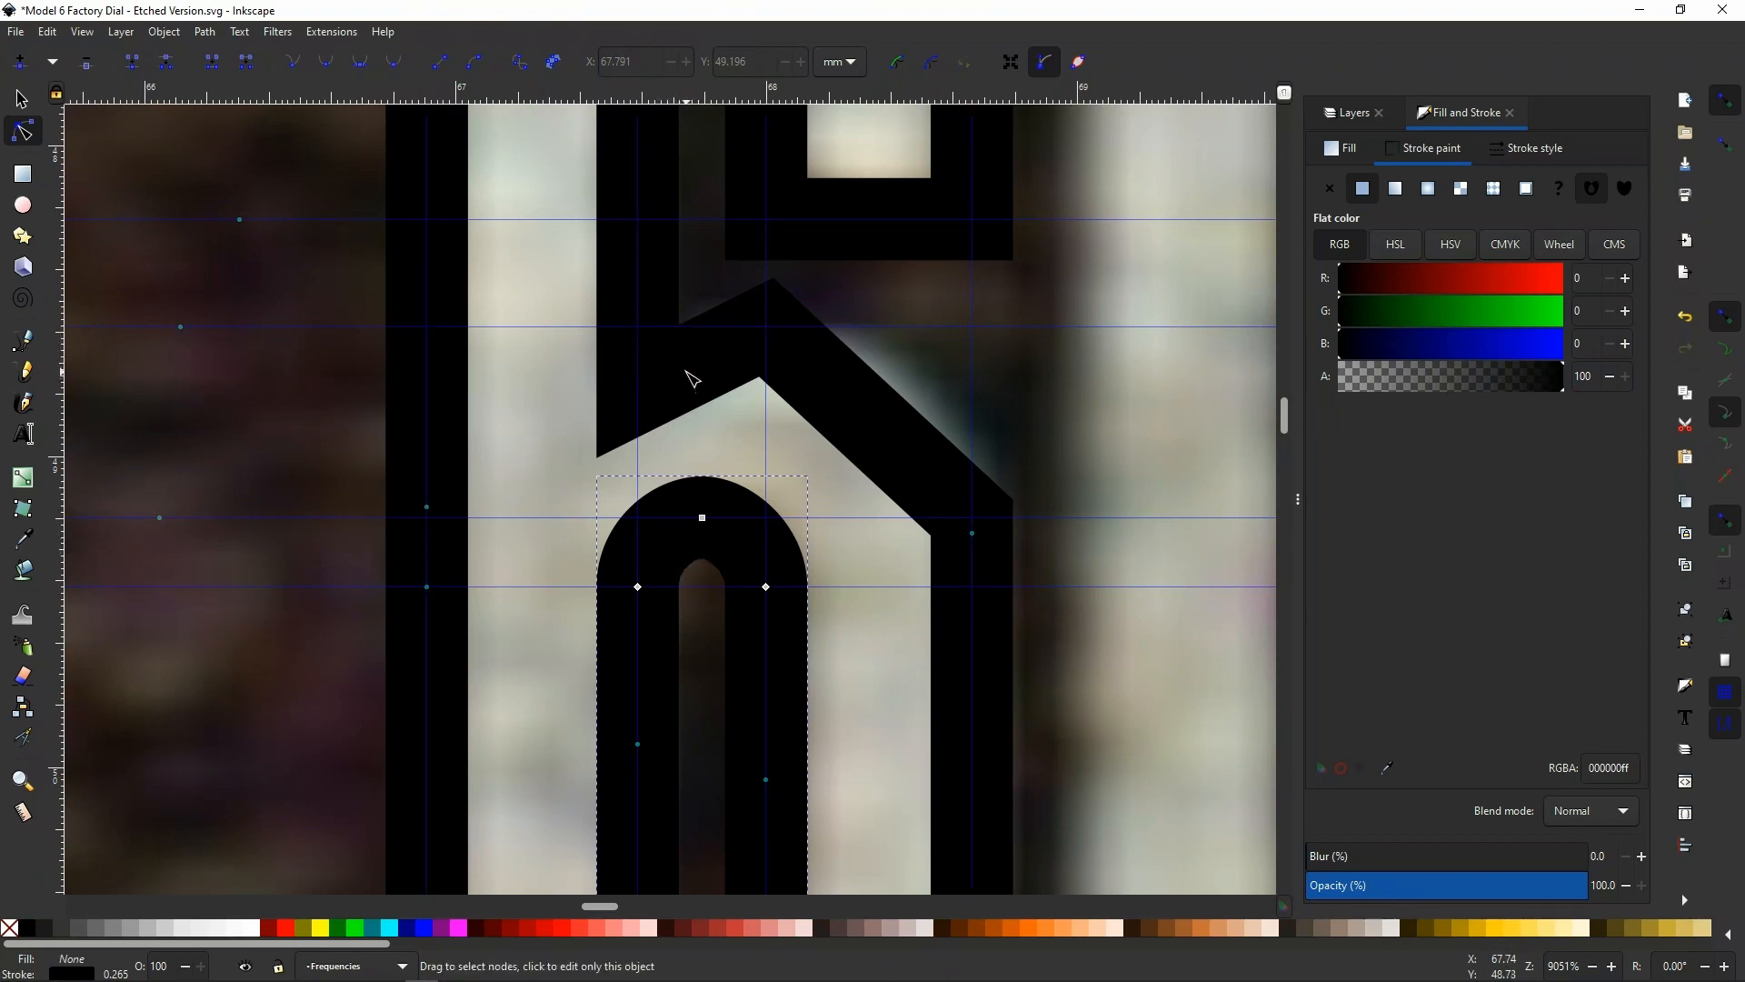
drag(707, 372, 702, 369)
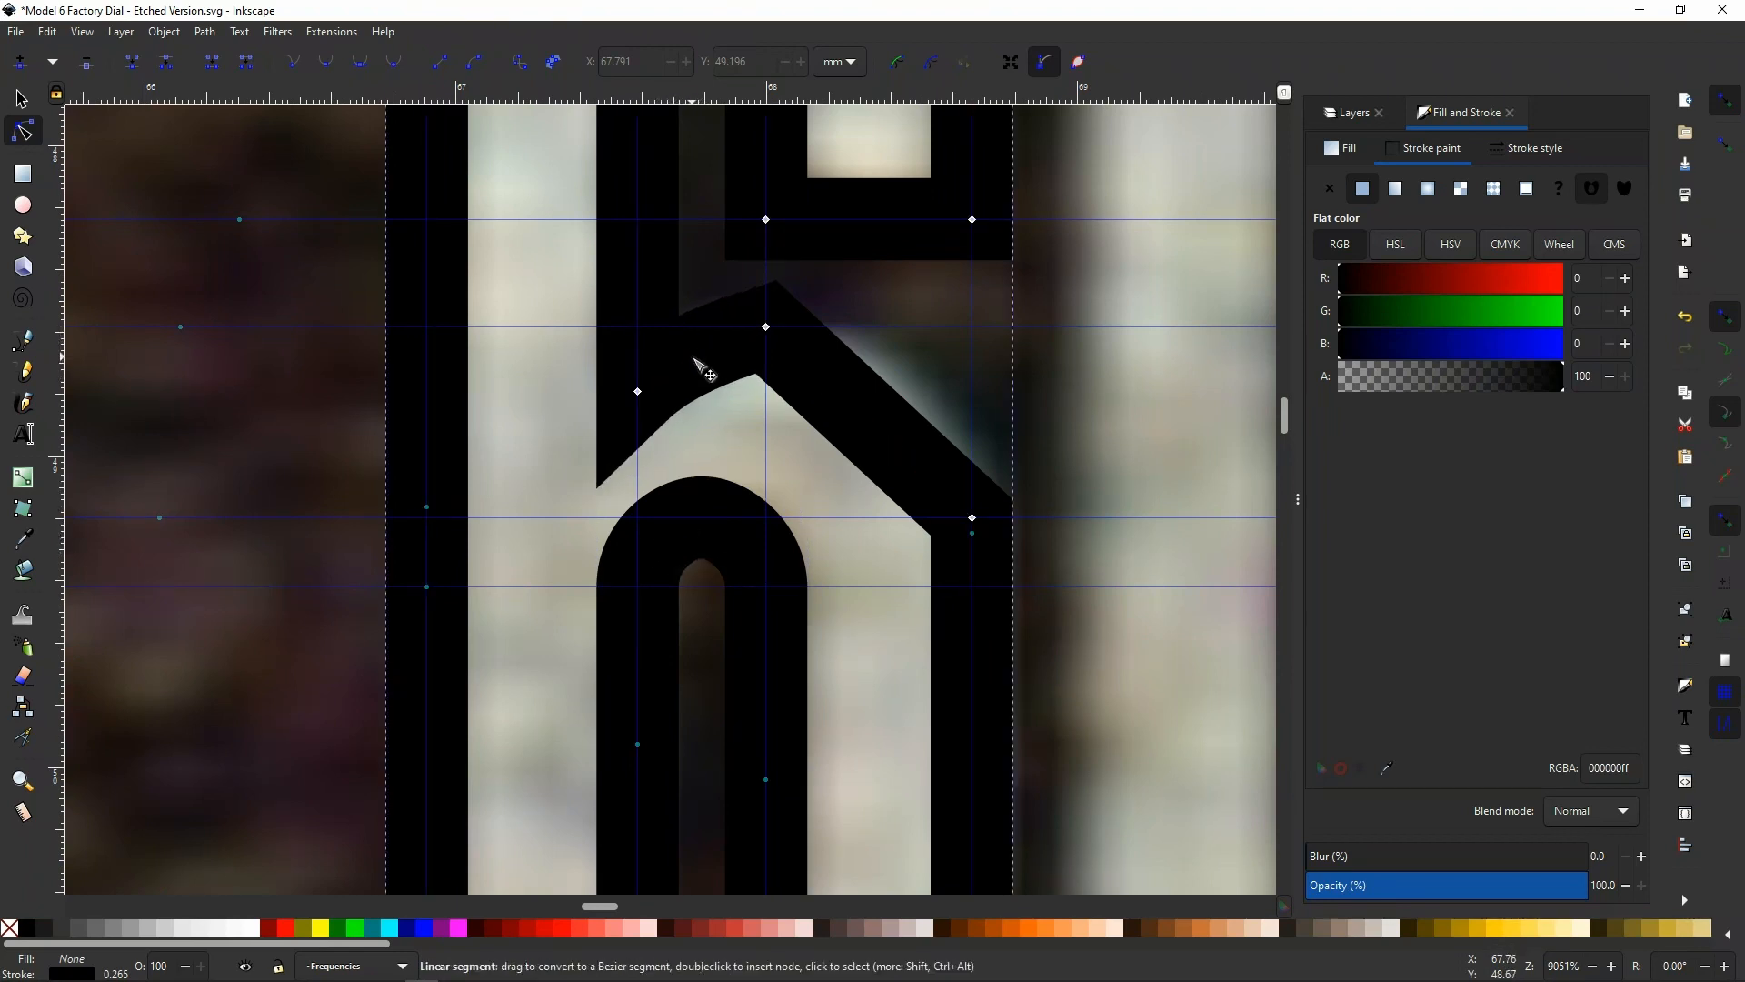
drag(865, 436, 990, 476)
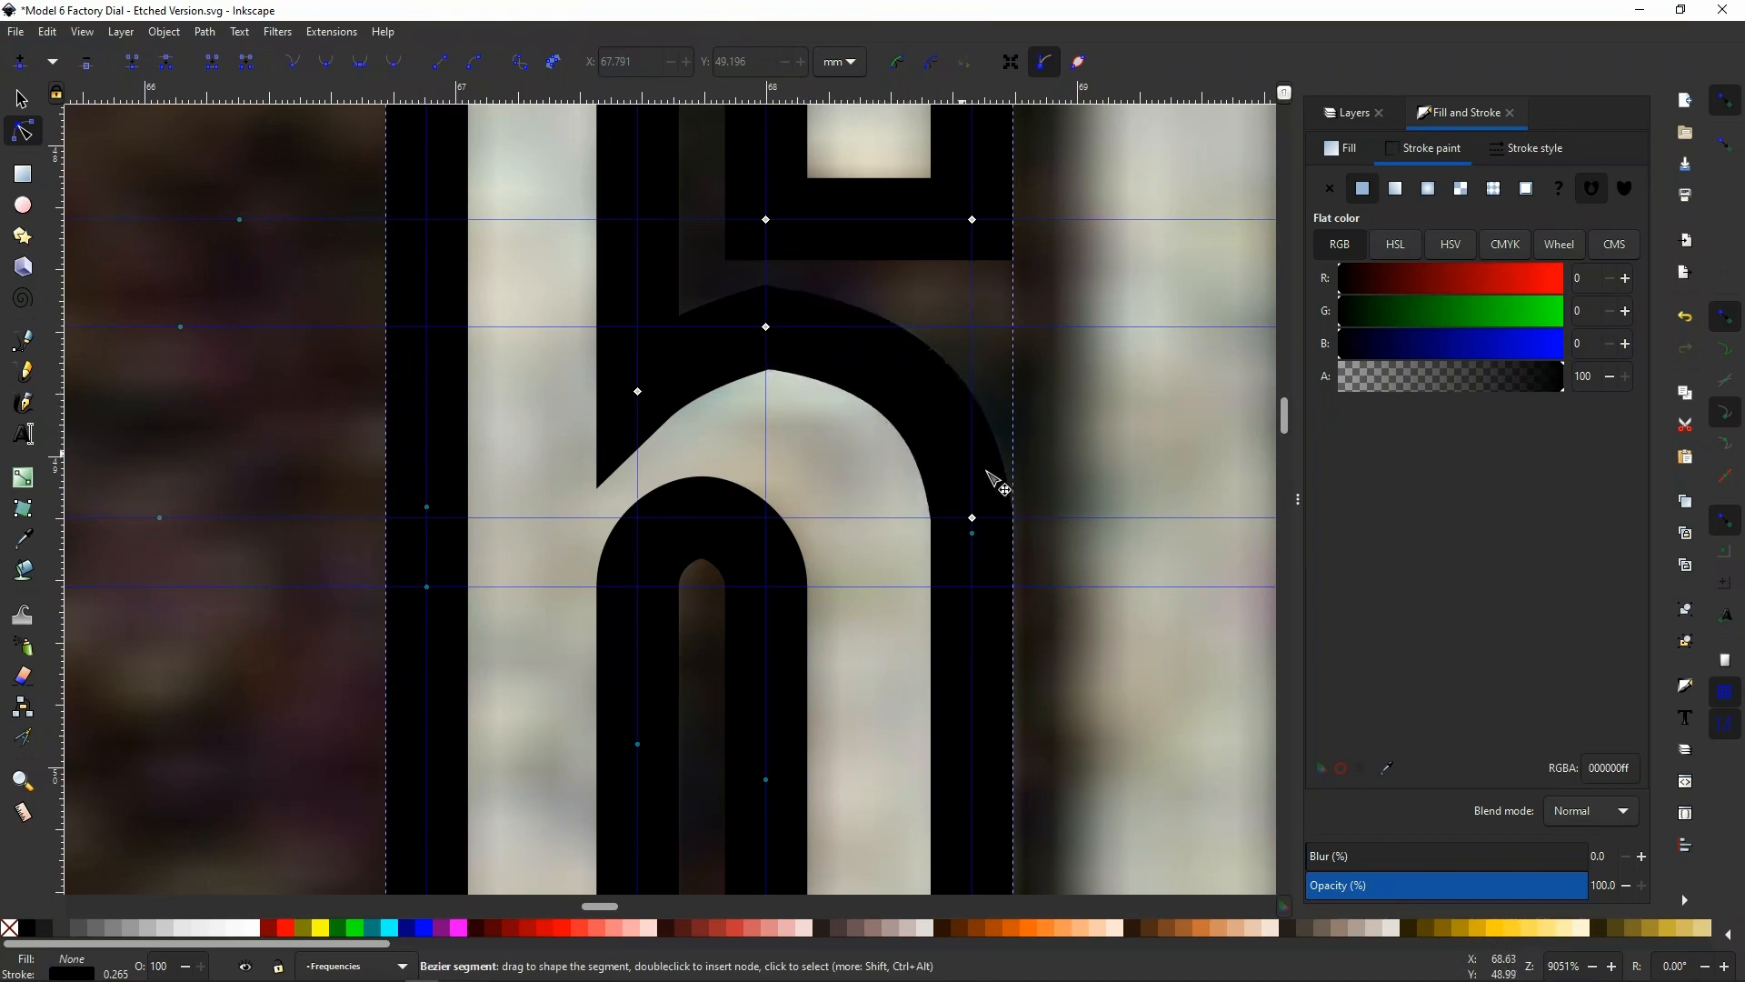
Align both handles of the node atop the bowl's outer curve, and the right side node's handle, with the guides
click(766, 329)
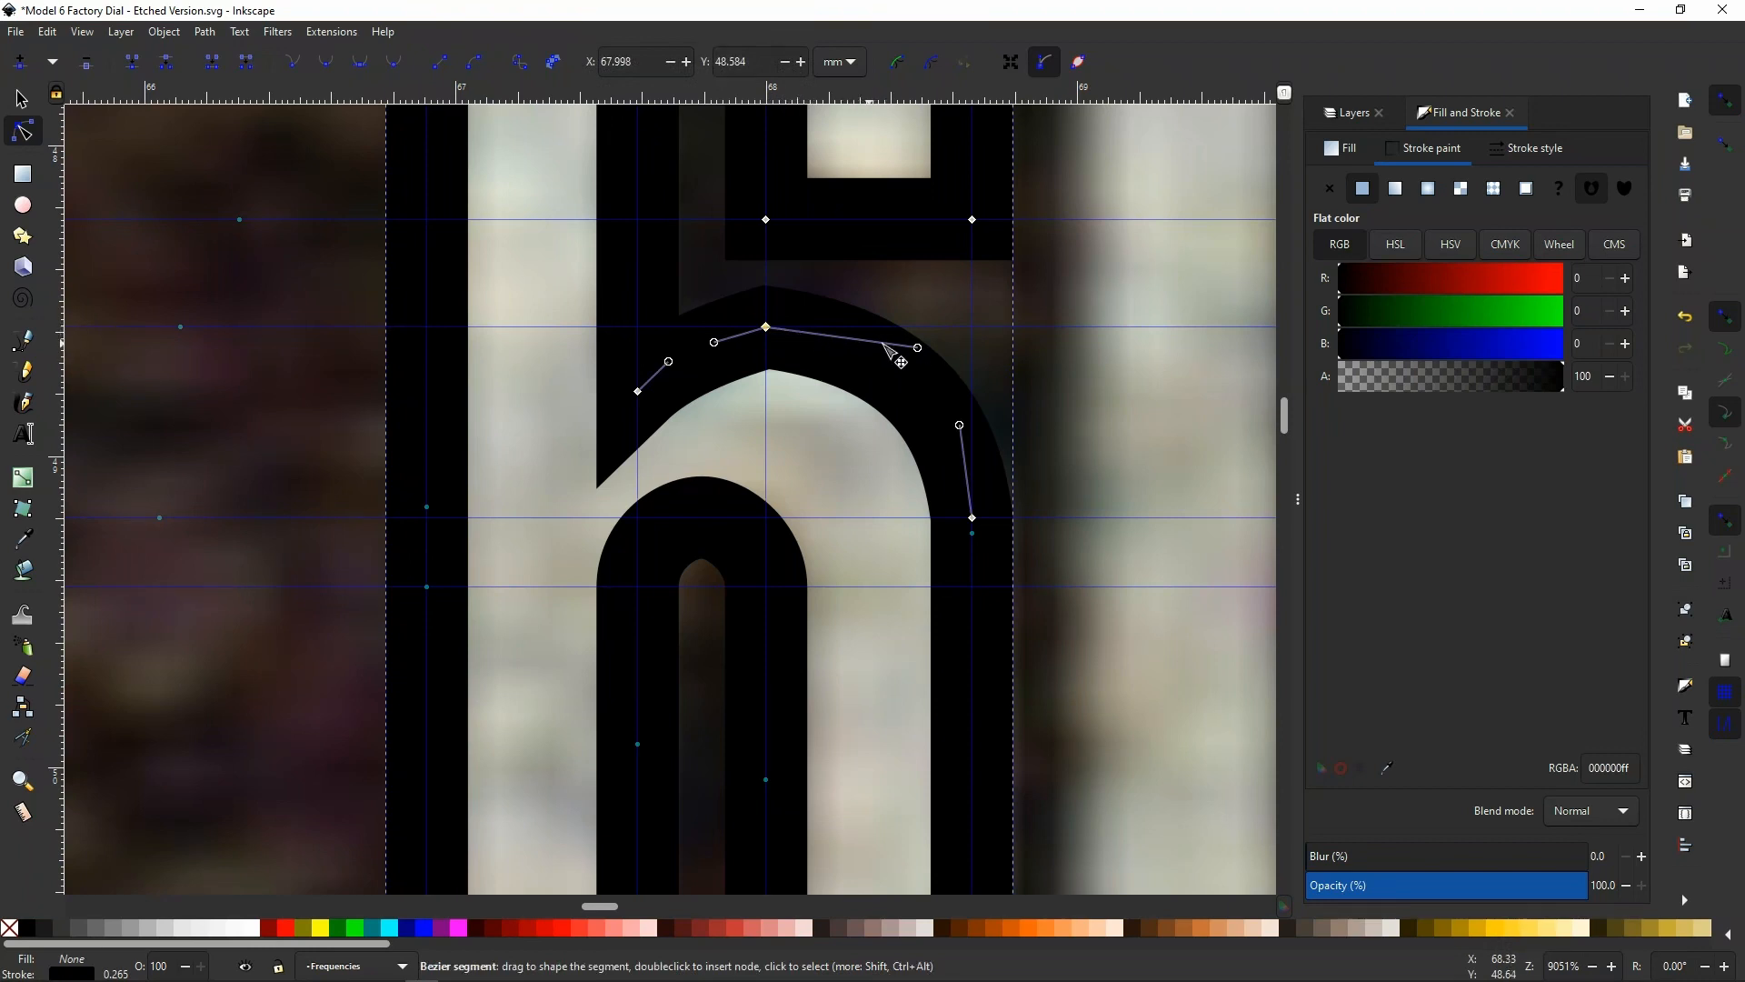
drag(917, 348, 880, 335)
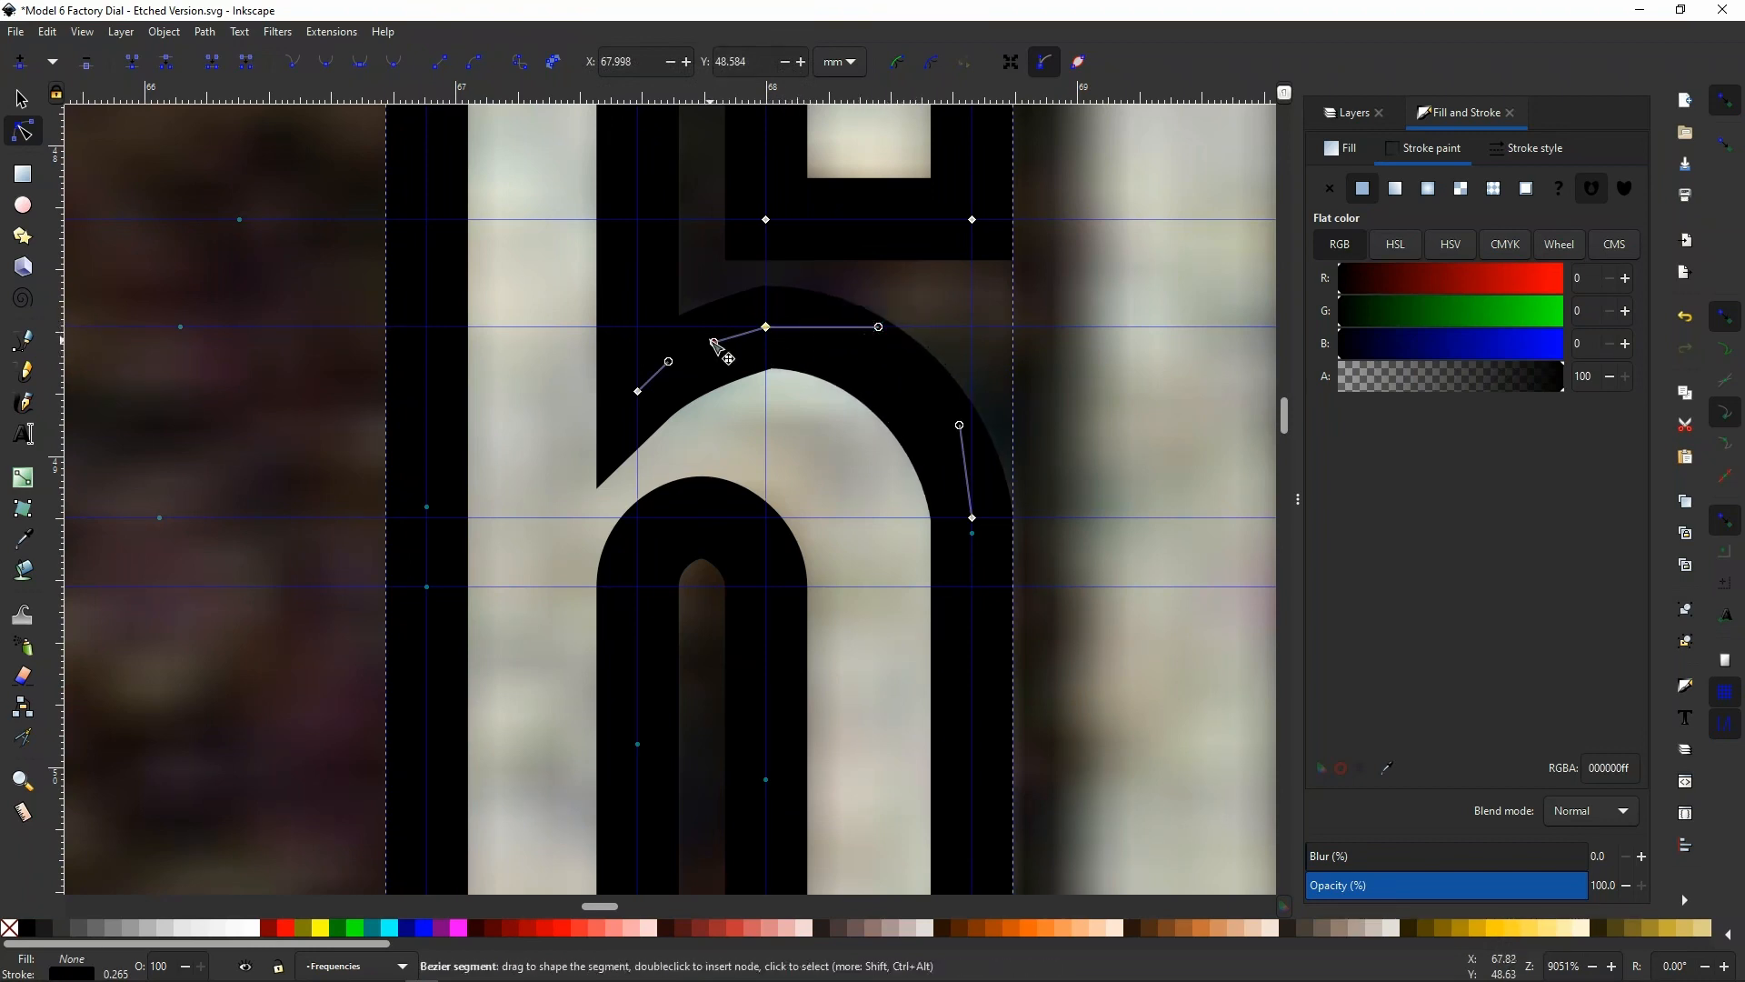
drag(717, 349, 730, 351)
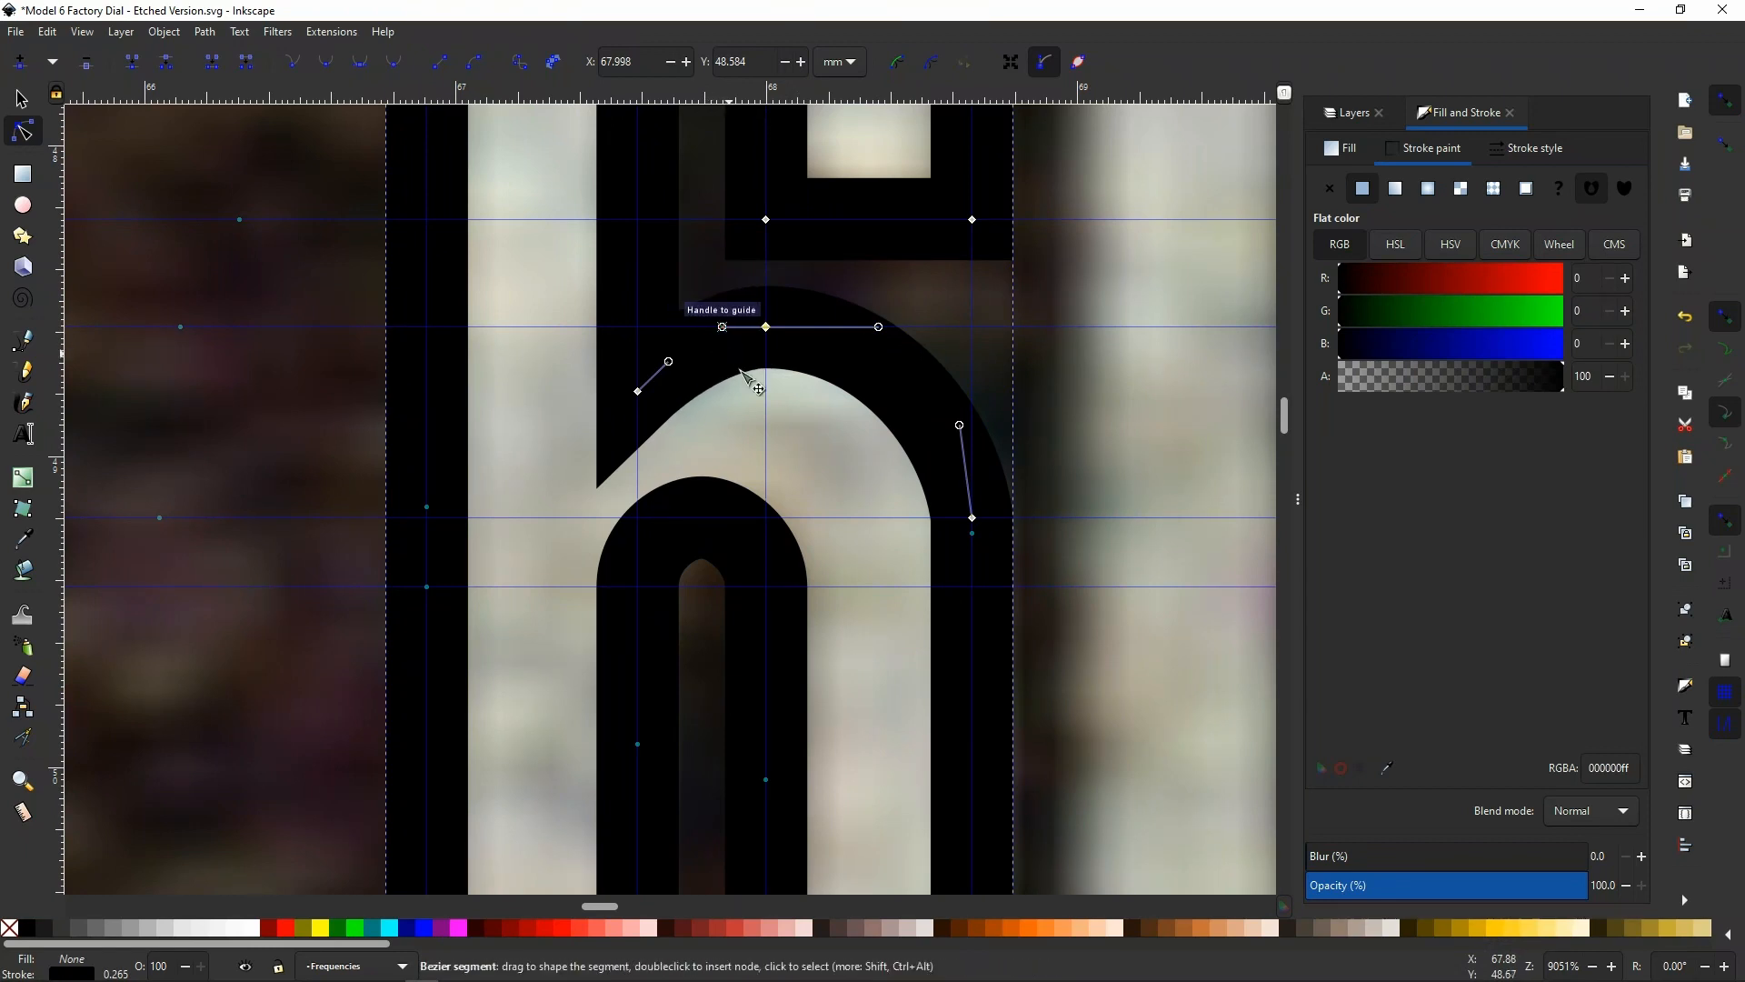
drag(962, 427, 972, 449)
Bend both diagonal segments peaking inside the 6's upper arch into curves that form a rounded inner edge
scroll(900, 427, down, 15)
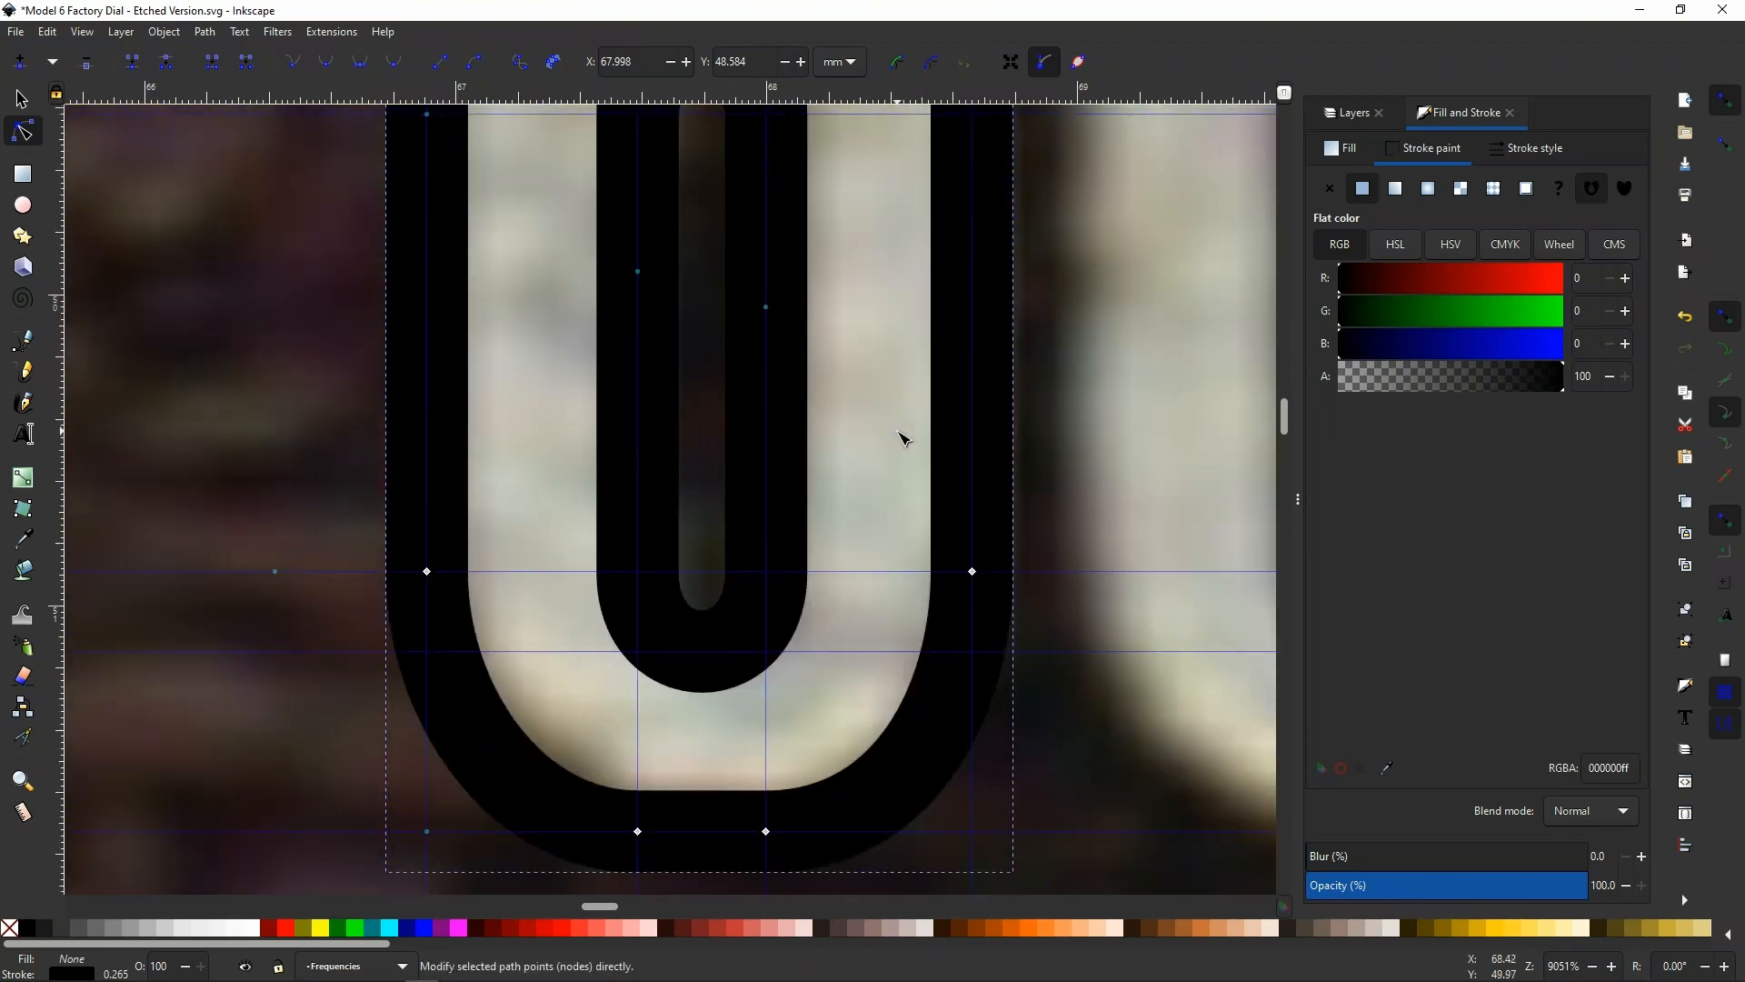
scroll(886, 411, down, 4)
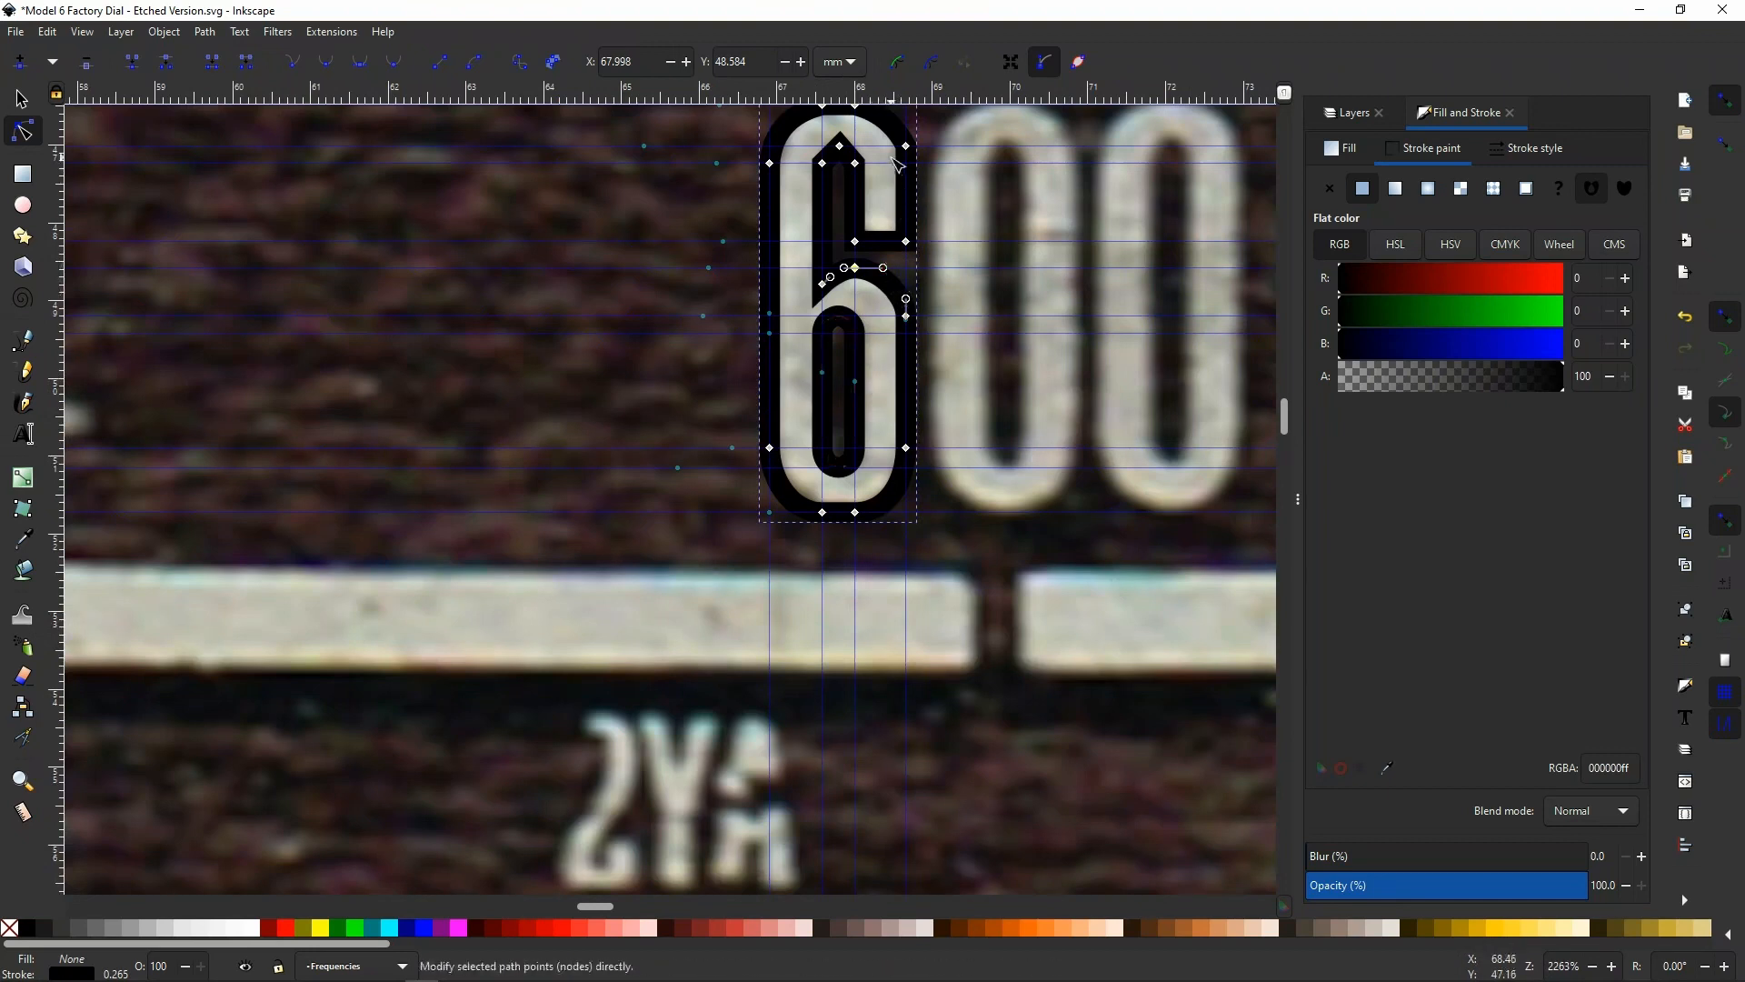
scroll(855, 290, up, 1)
scroll(855, 291, up, 2)
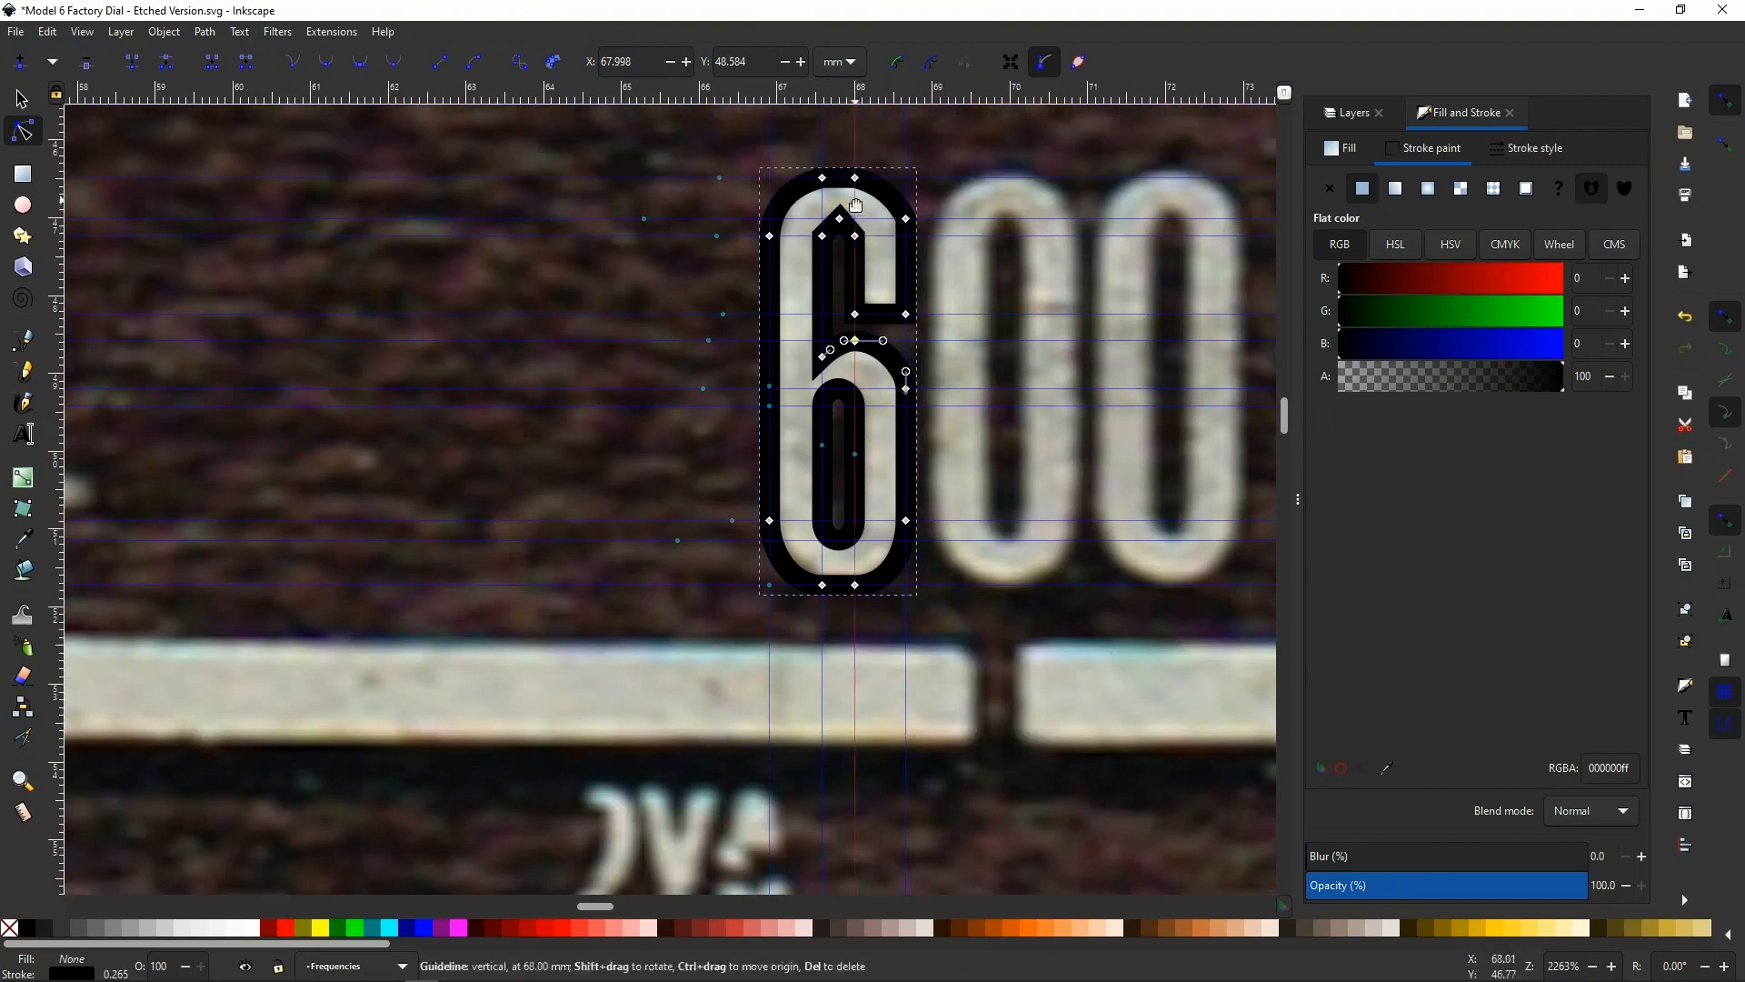
scroll(855, 206, up, 5)
click(722, 350)
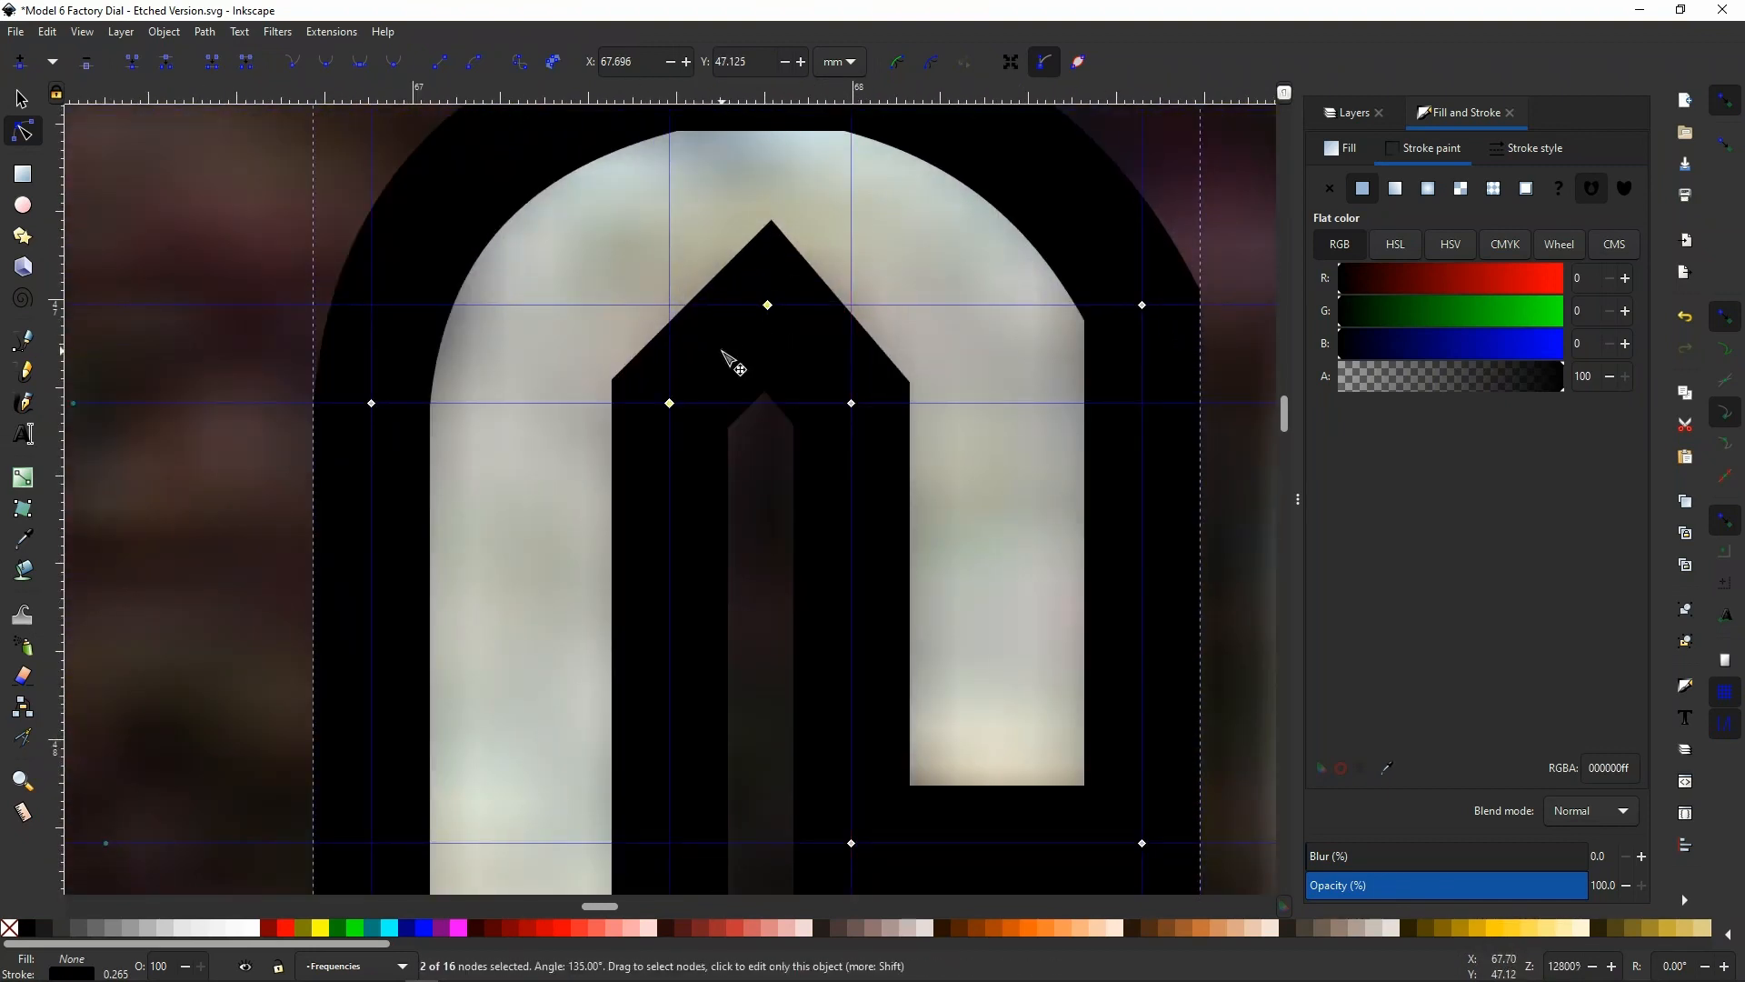
mouse_move(722, 353)
mouse_down()
mouse_move(677, 351)
mouse_move(698, 336)
mouse_up()
drag(800, 359, 829, 339)
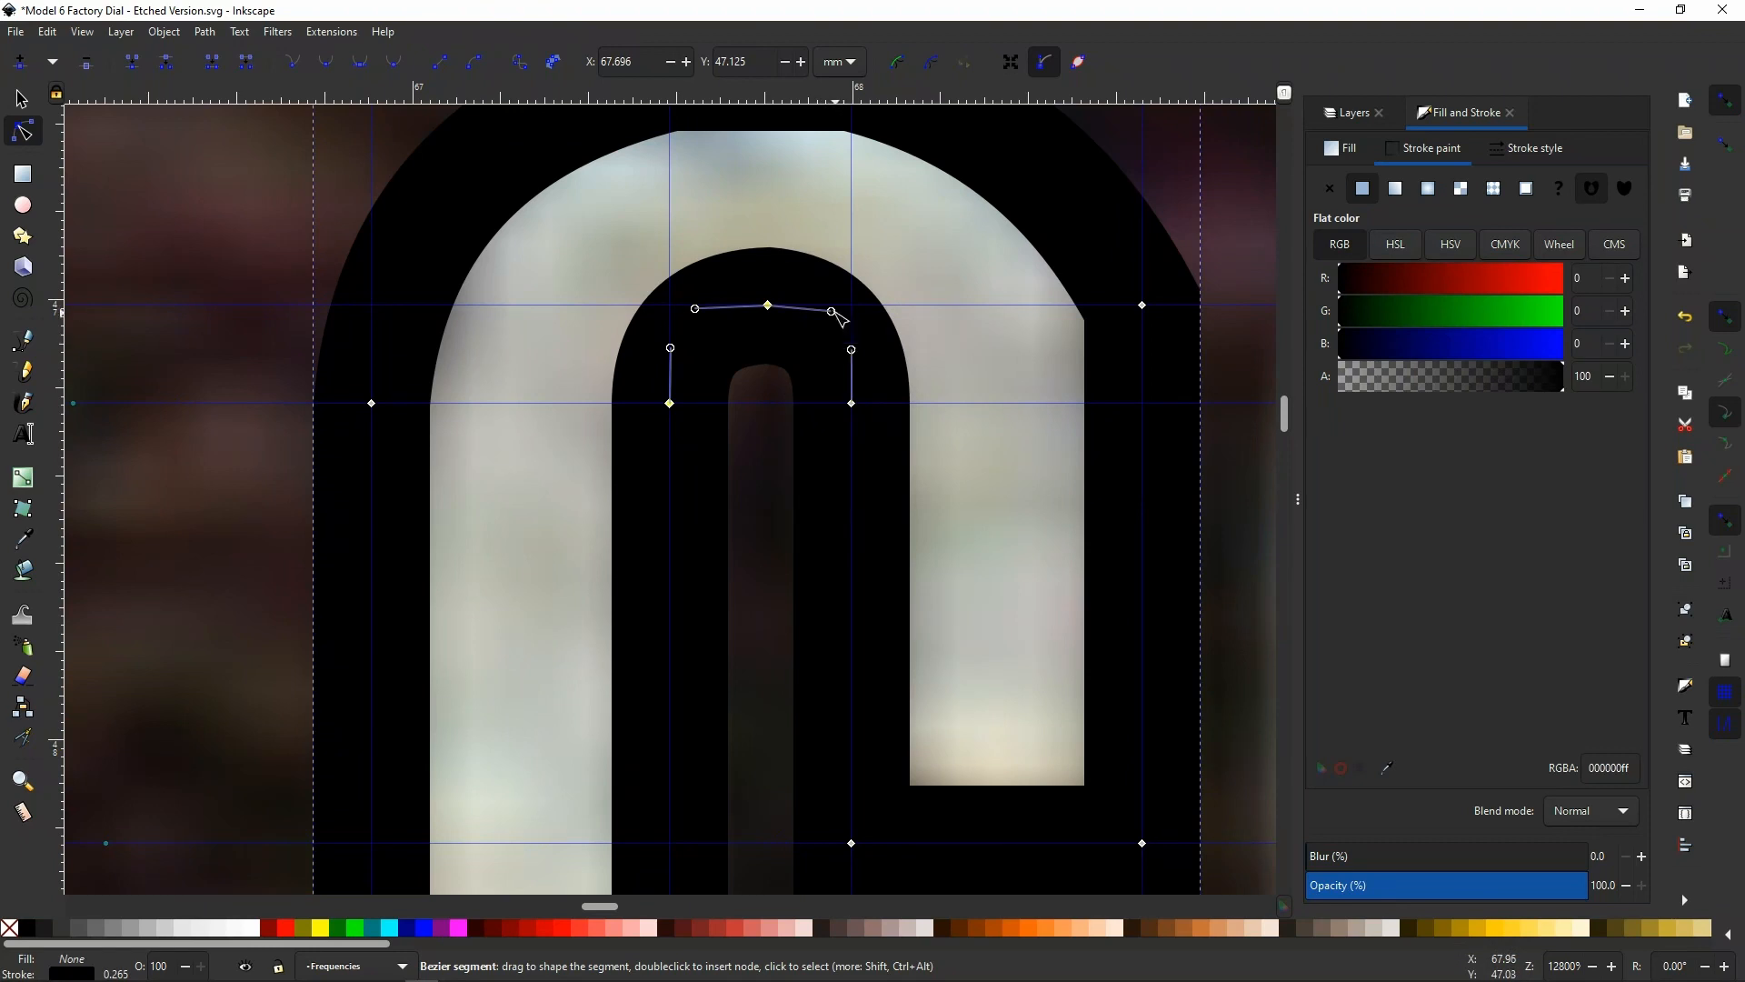
Make the inner arch's topmost node symmetric, align its handles with the horizontal guide, and shift the node to X 67.793 mm
click(769, 305)
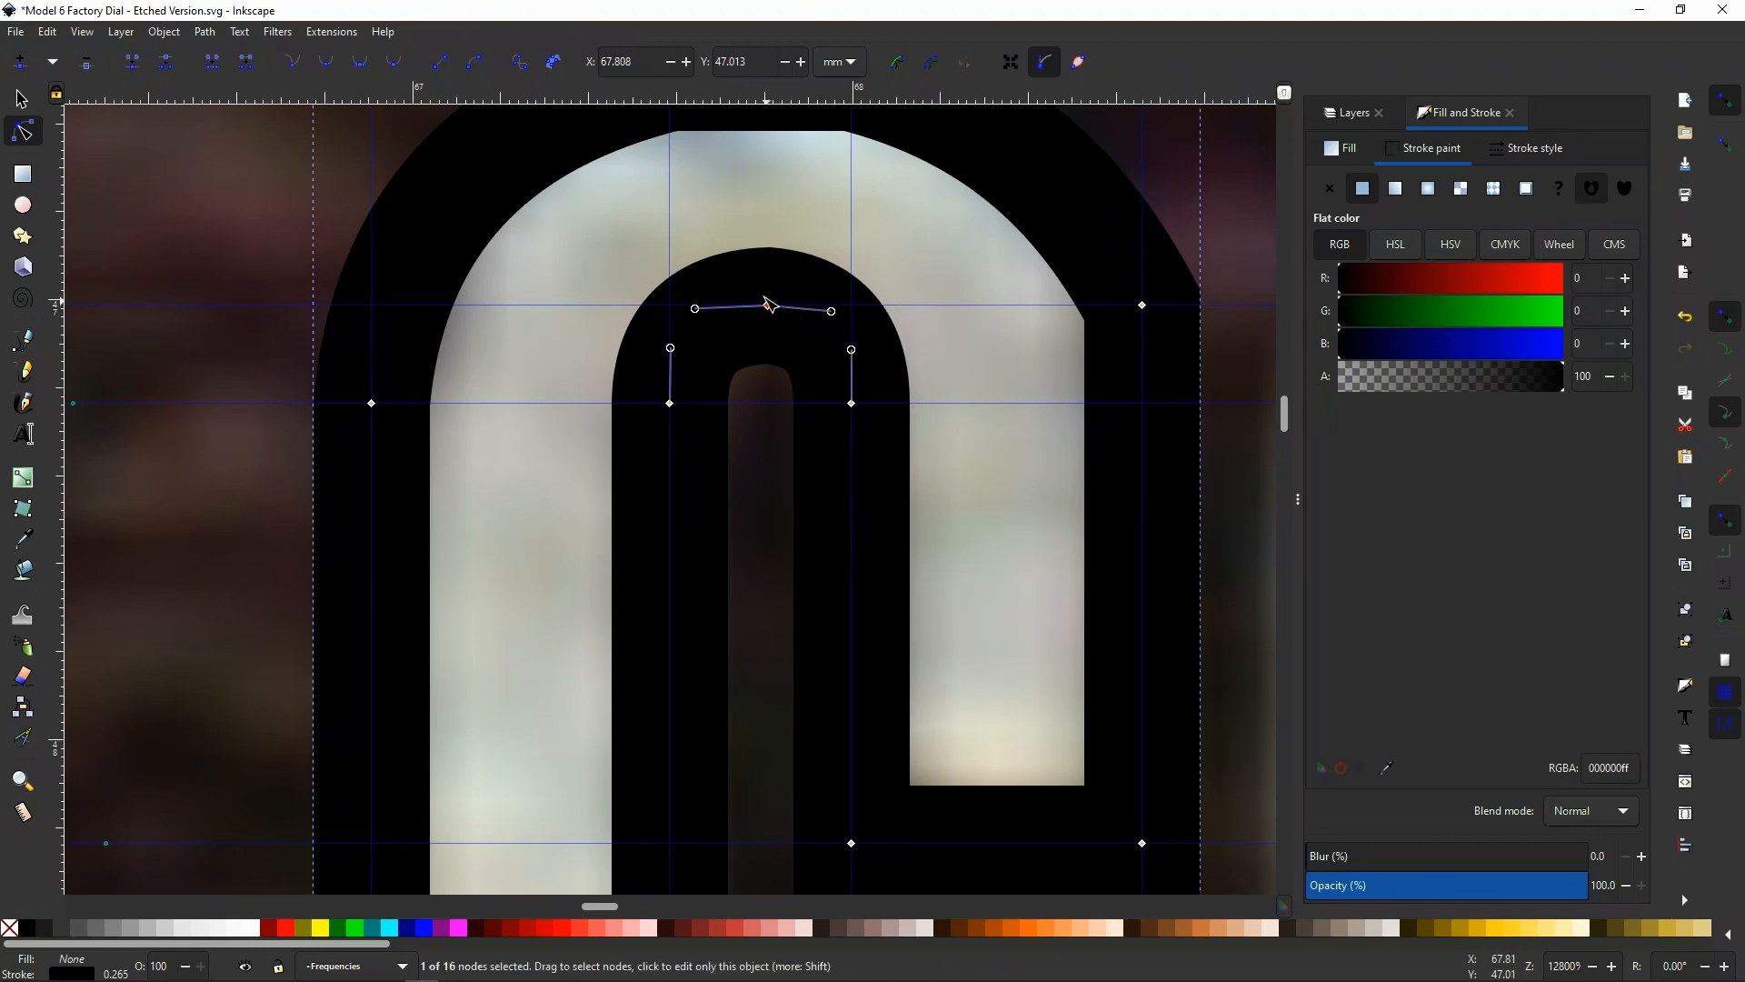
click(354, 62)
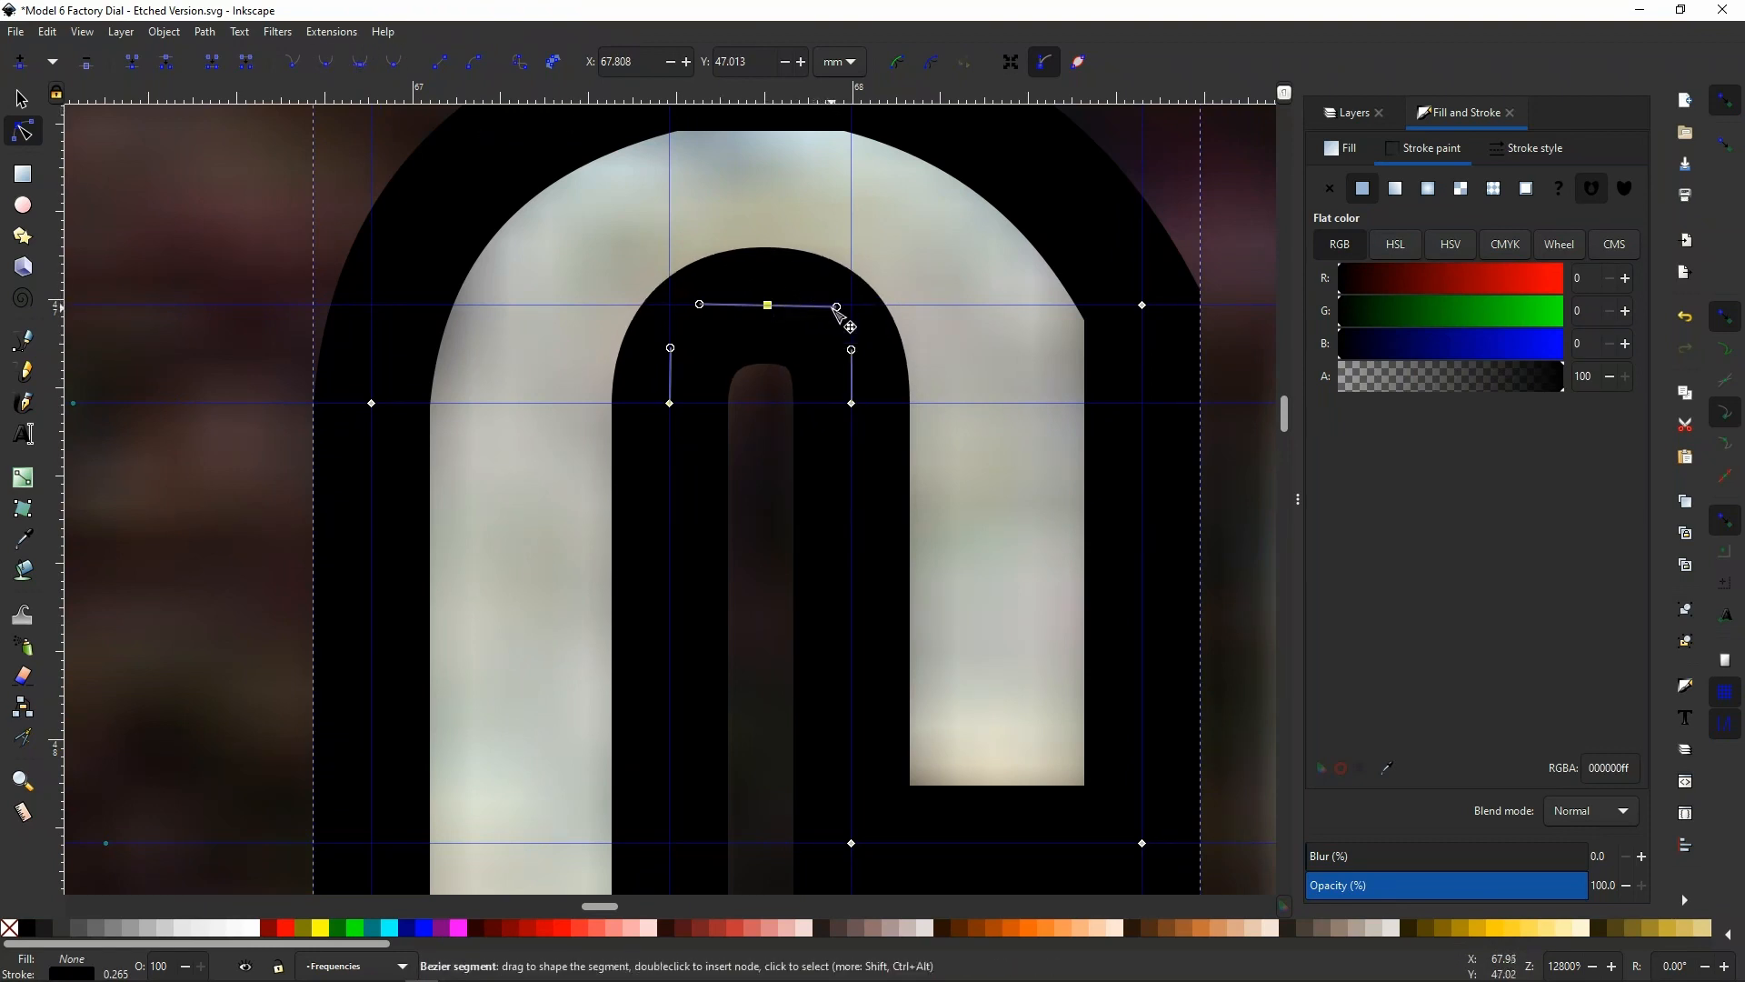
drag(836, 308, 828, 306)
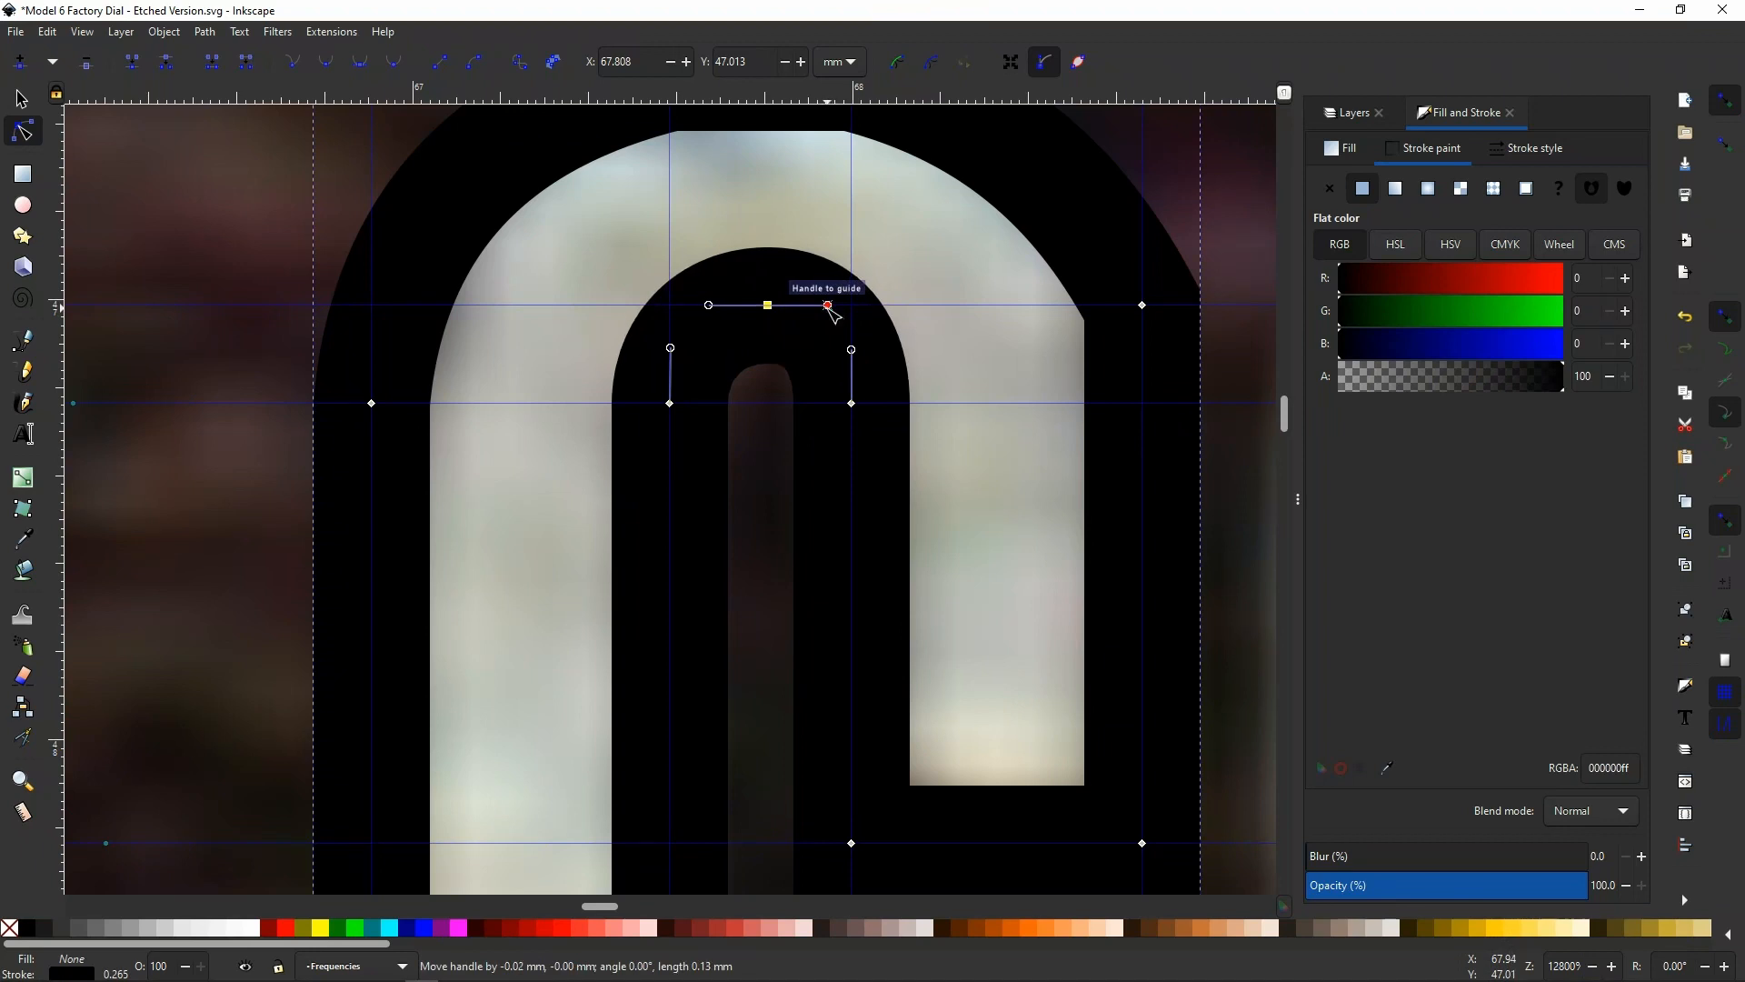
drag(766, 309, 759, 309)
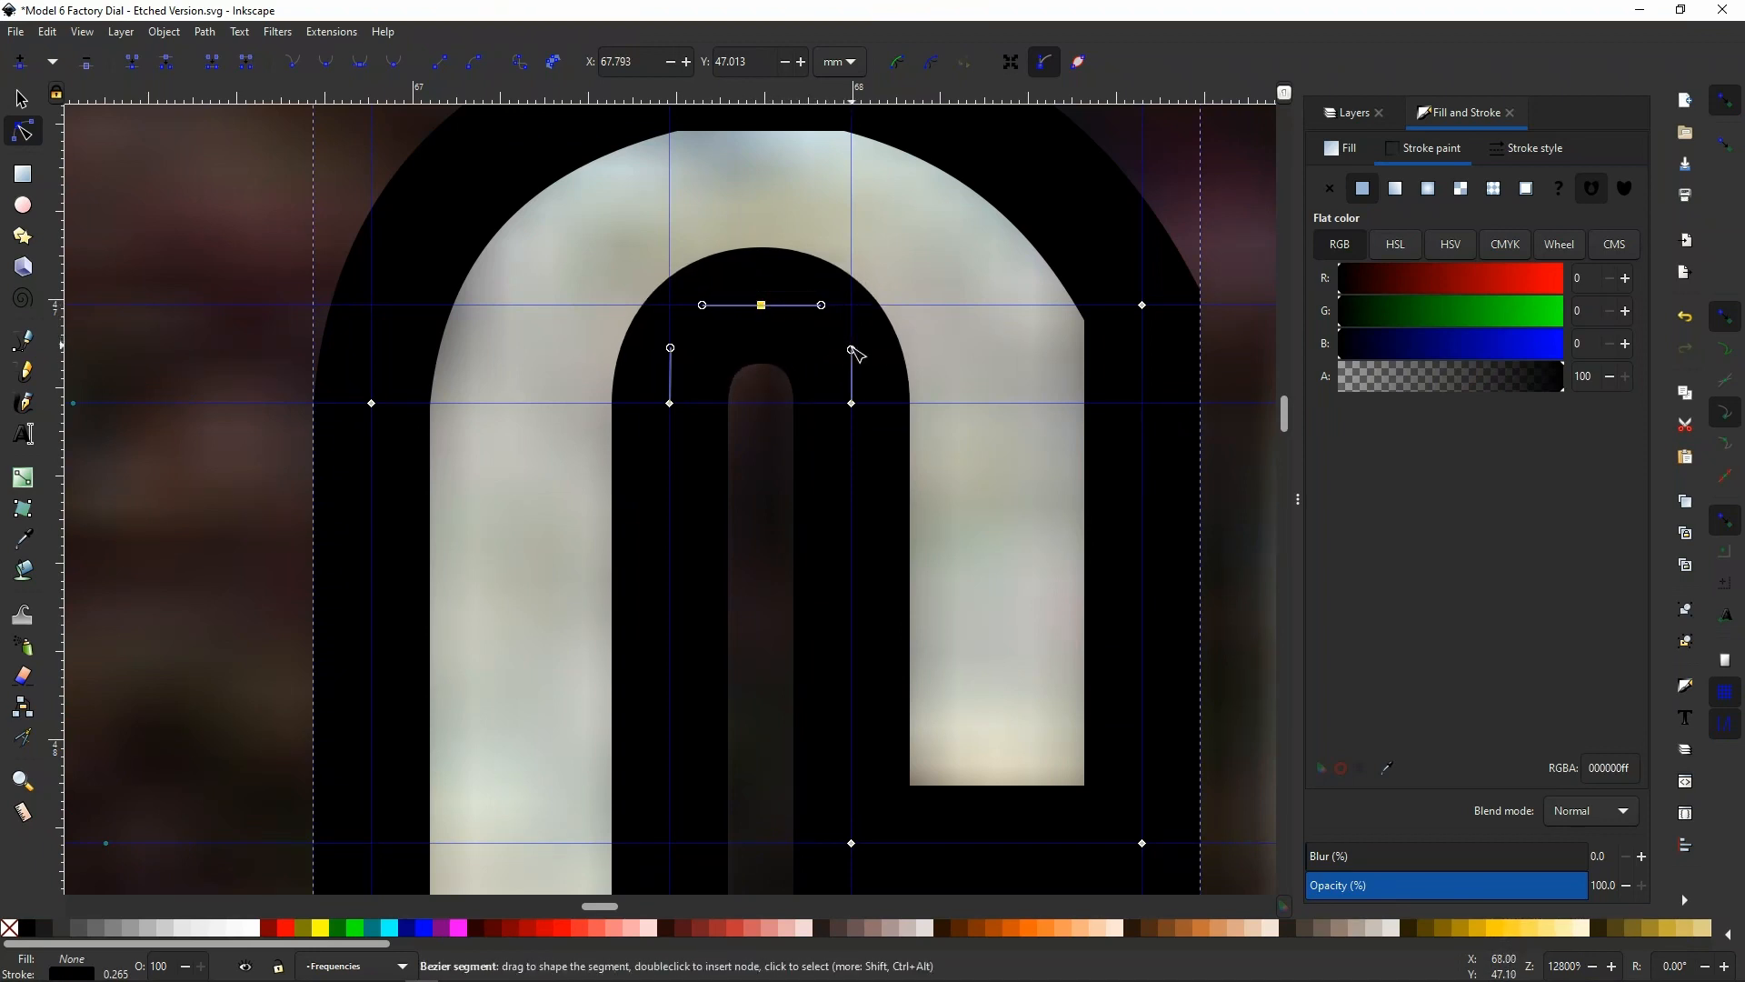
Align the outward handles of the two nodes atop the 6's outer outline with the horizontal guide
scroll(838, 378, down, 2)
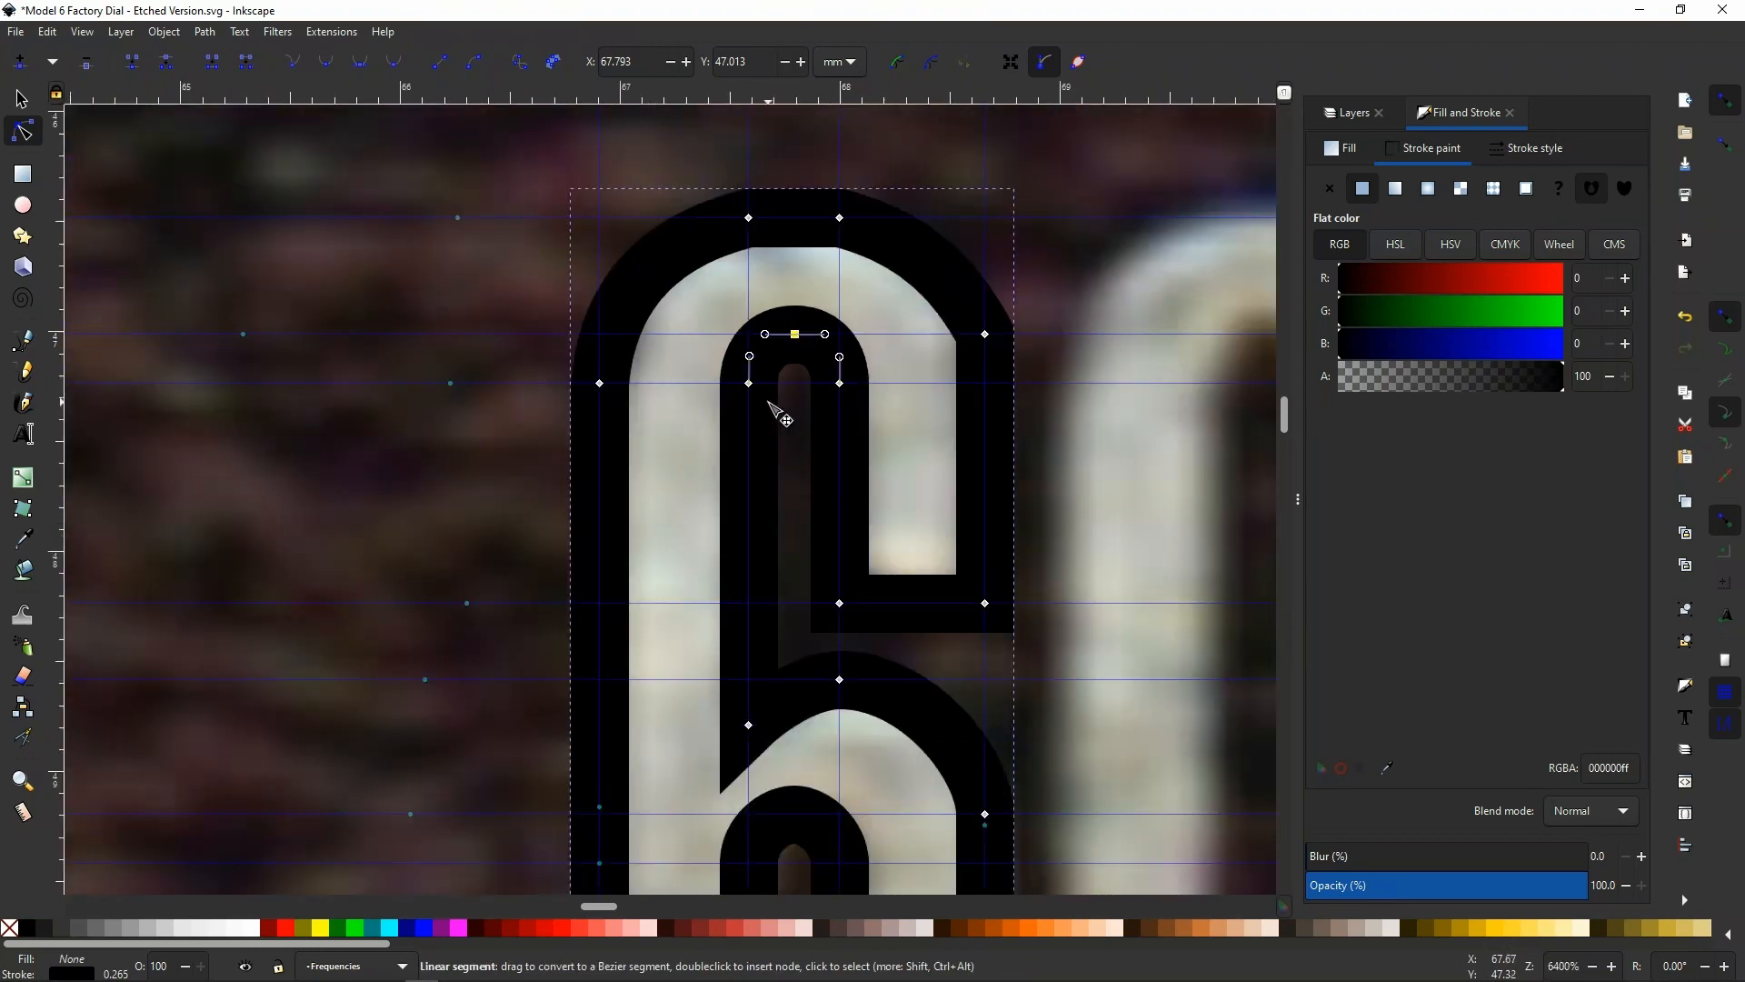
scroll(780, 400, down, 1)
scroll(779, 418, down, 3)
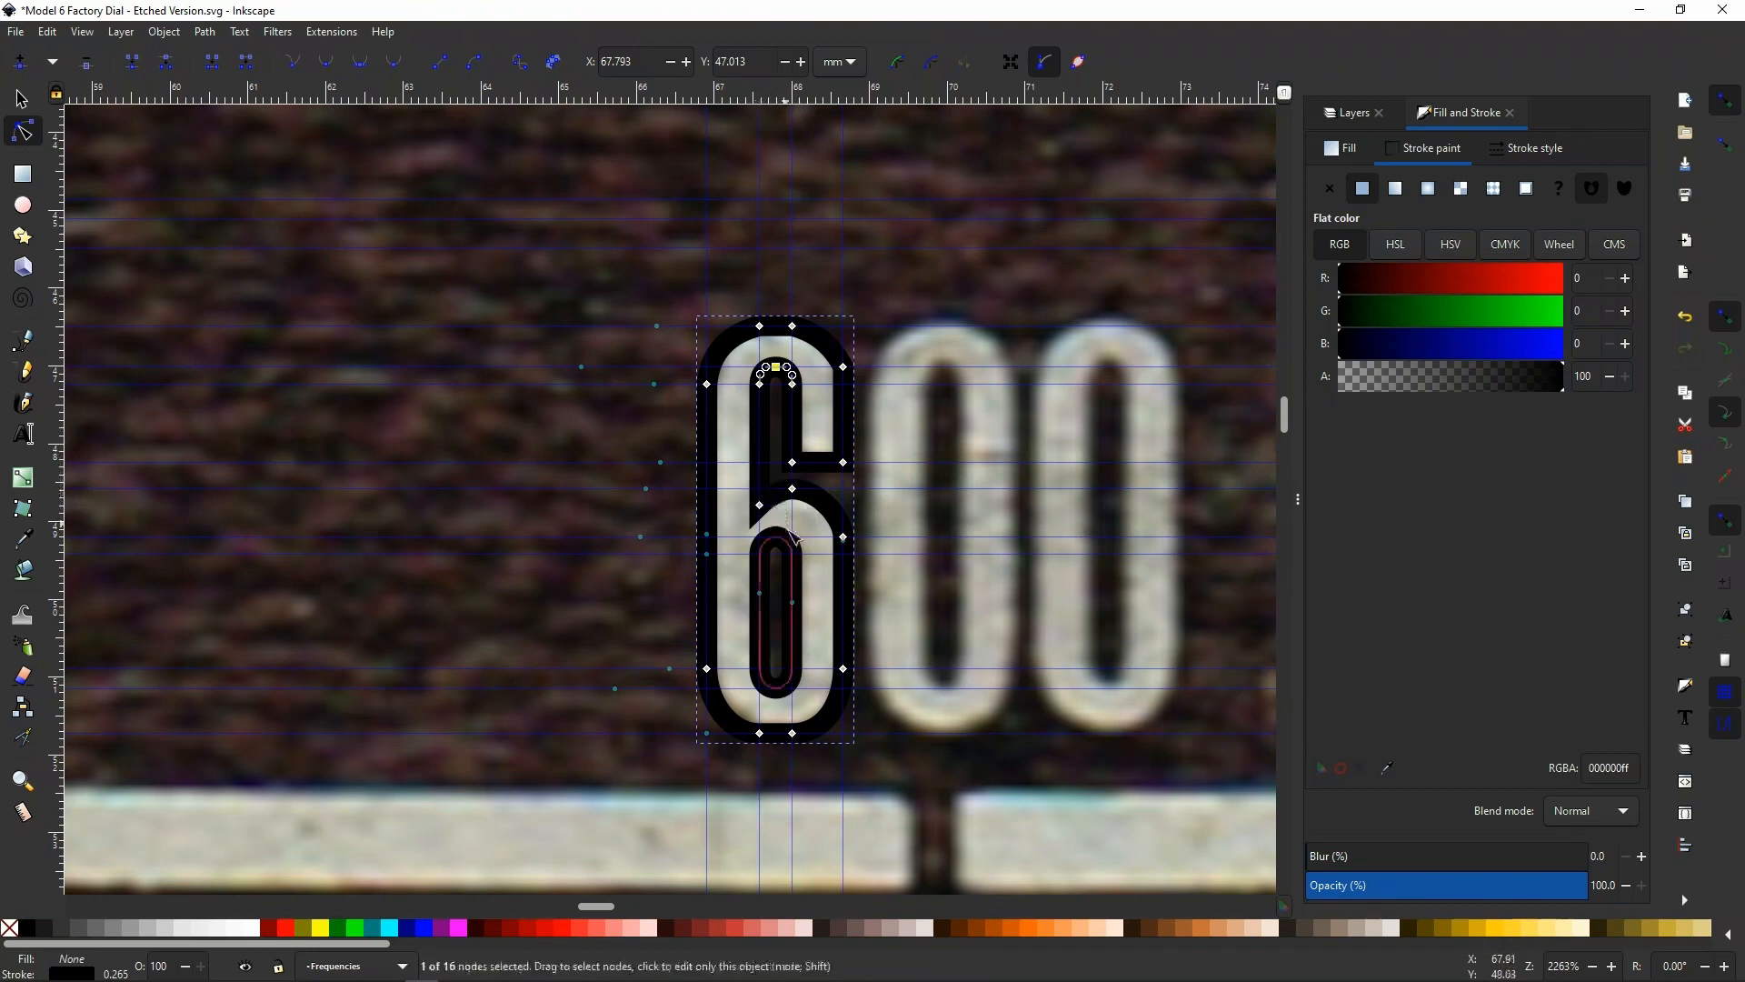
scroll(790, 626, up, 1)
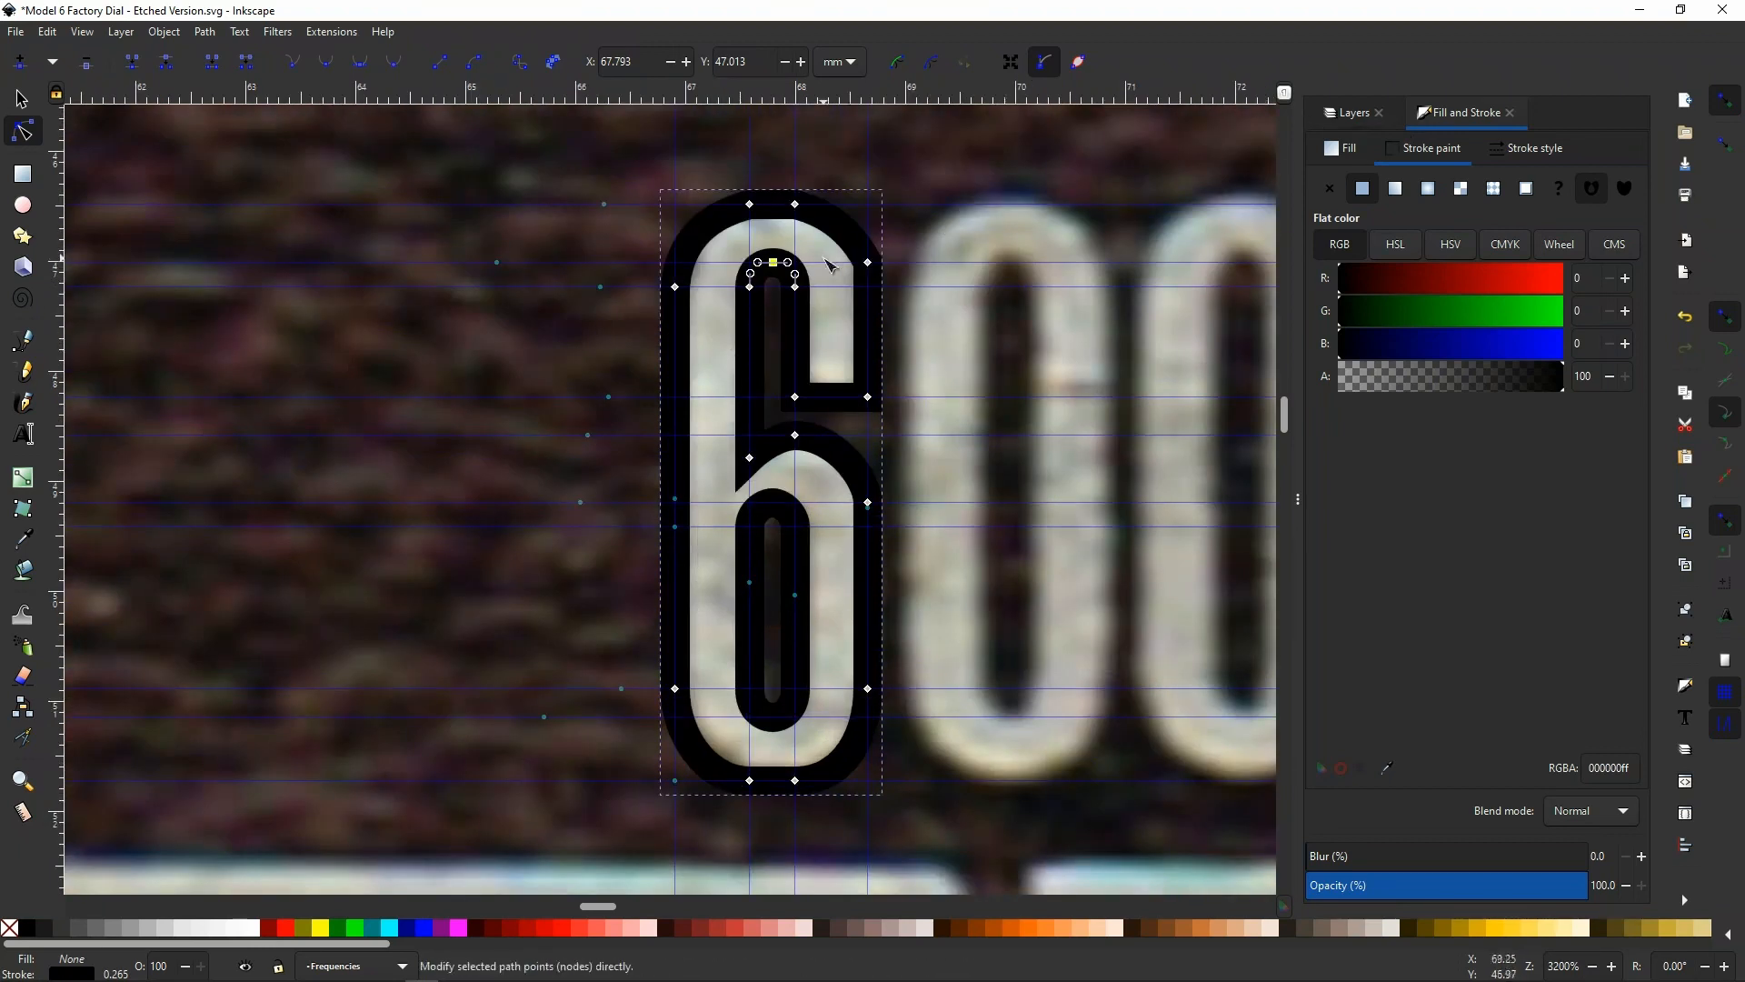
click(715, 221)
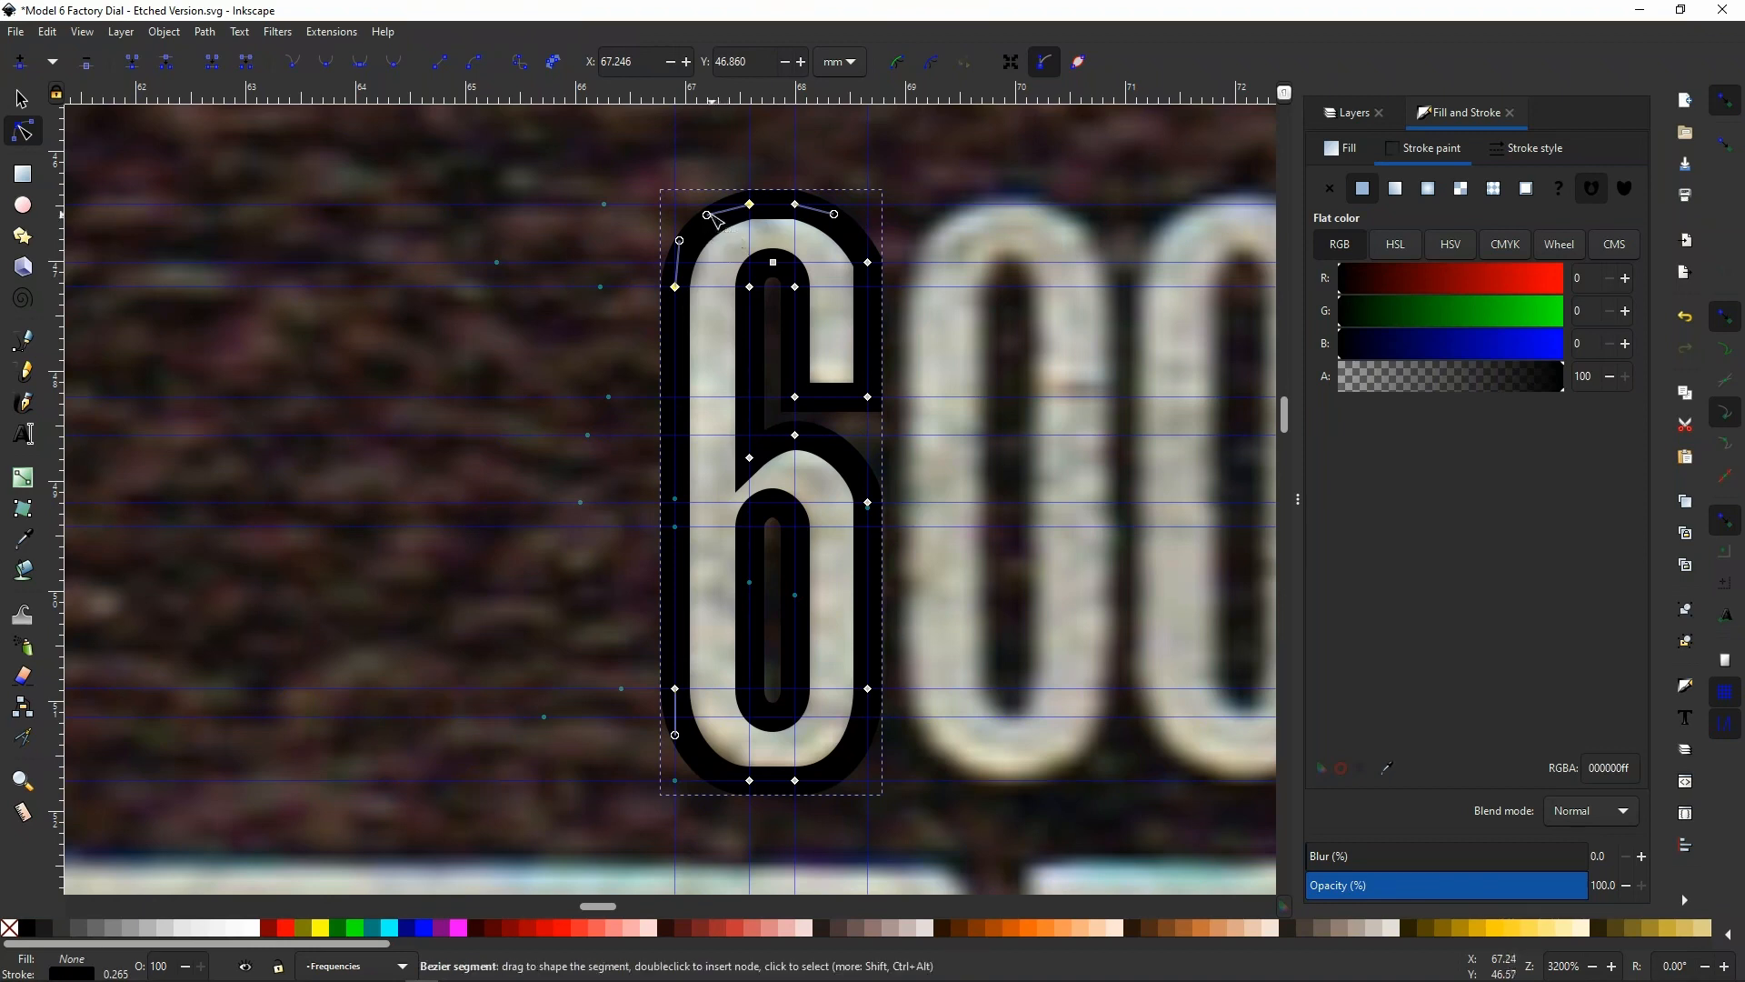
drag(707, 214, 711, 206)
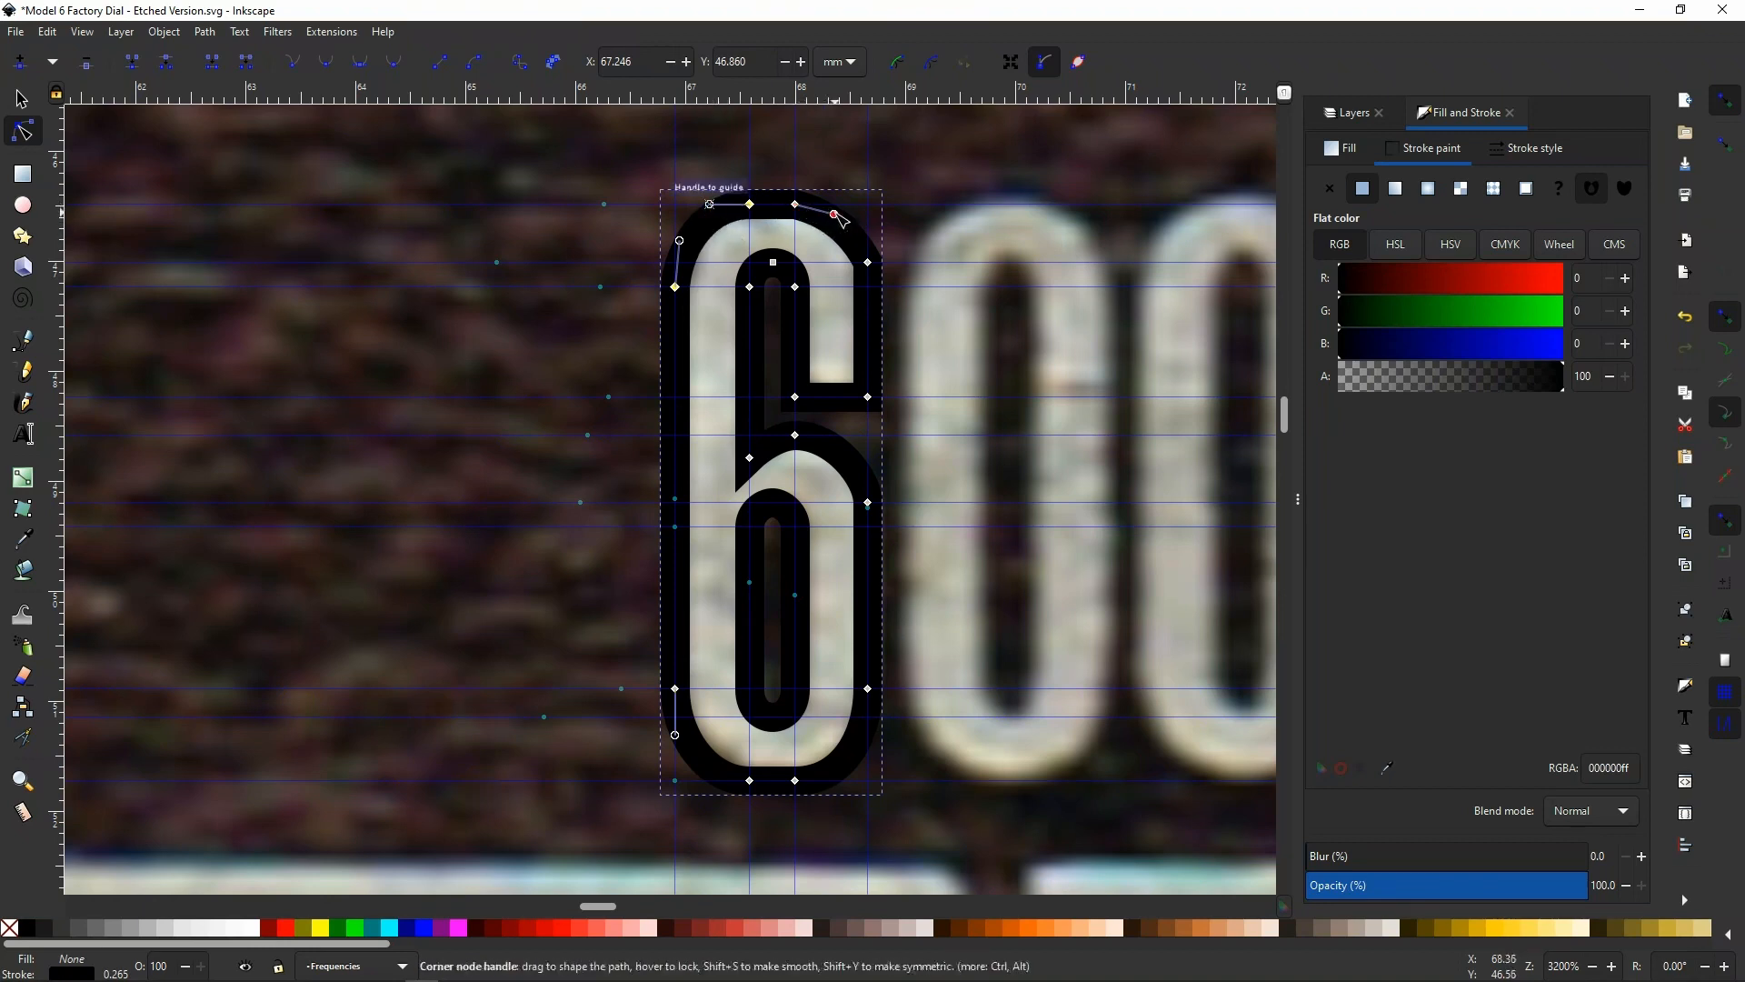
Align the upper handles of both side nodes on the 6's outer top curve with the vertical guides
click(868, 262)
drag(856, 238, 868, 239)
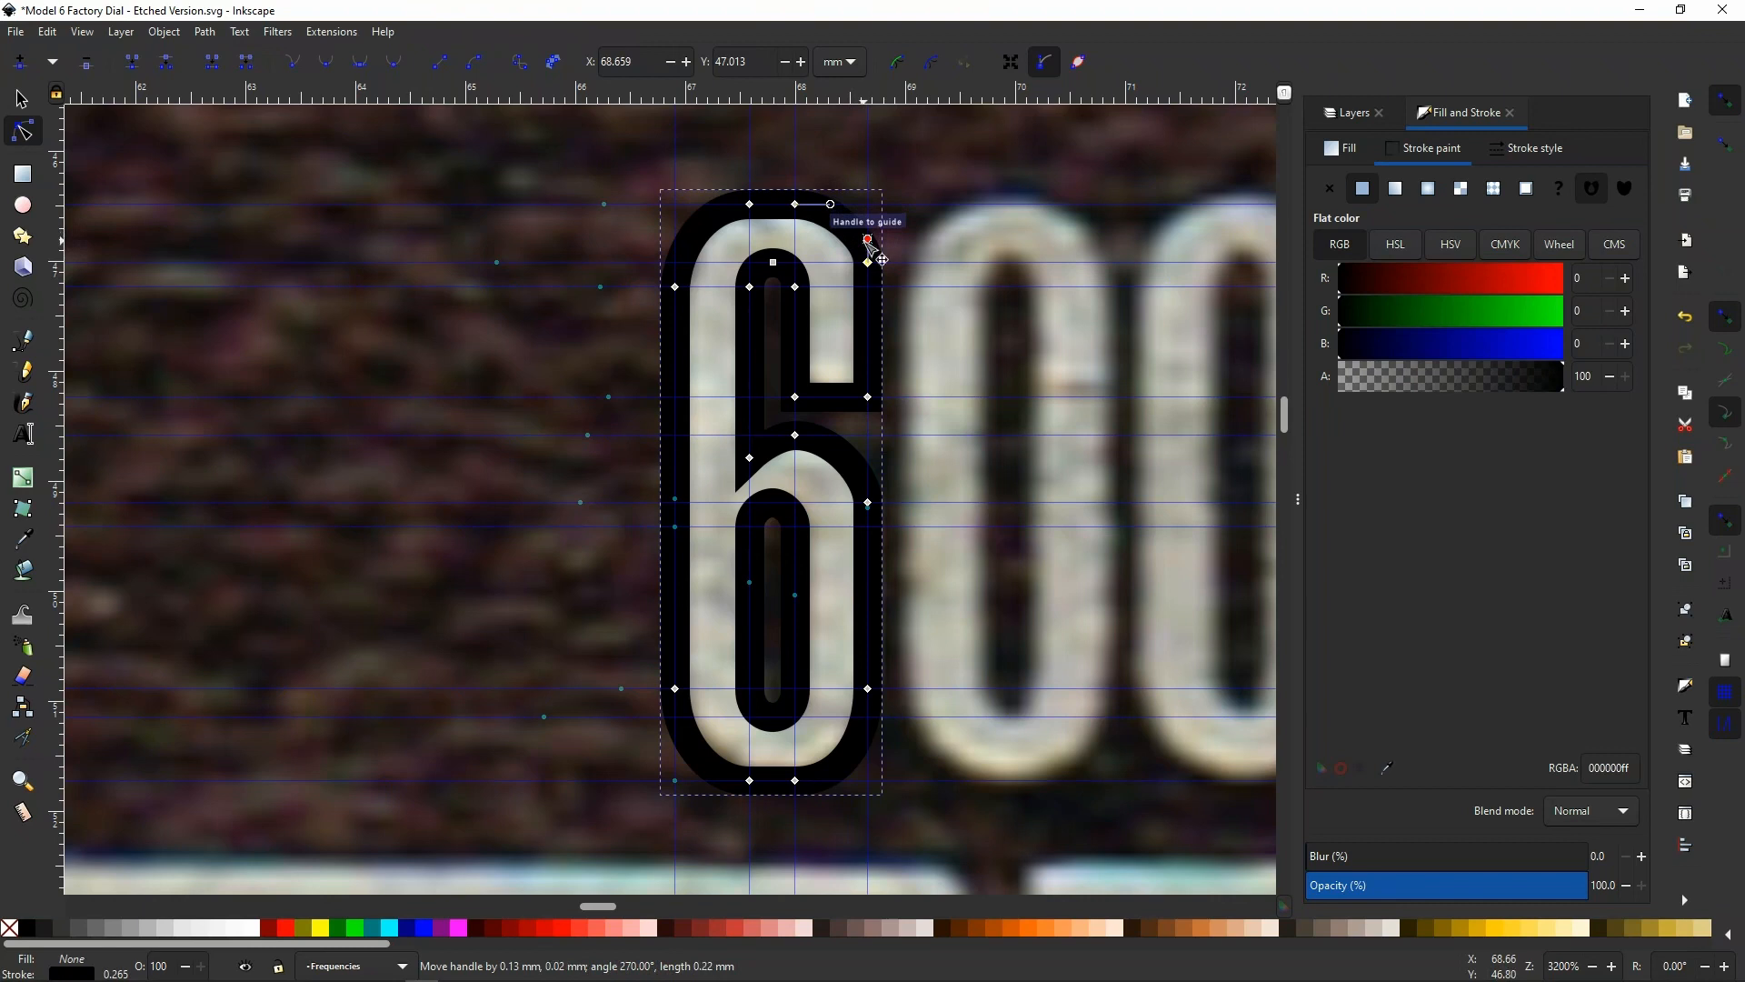
click(675, 288)
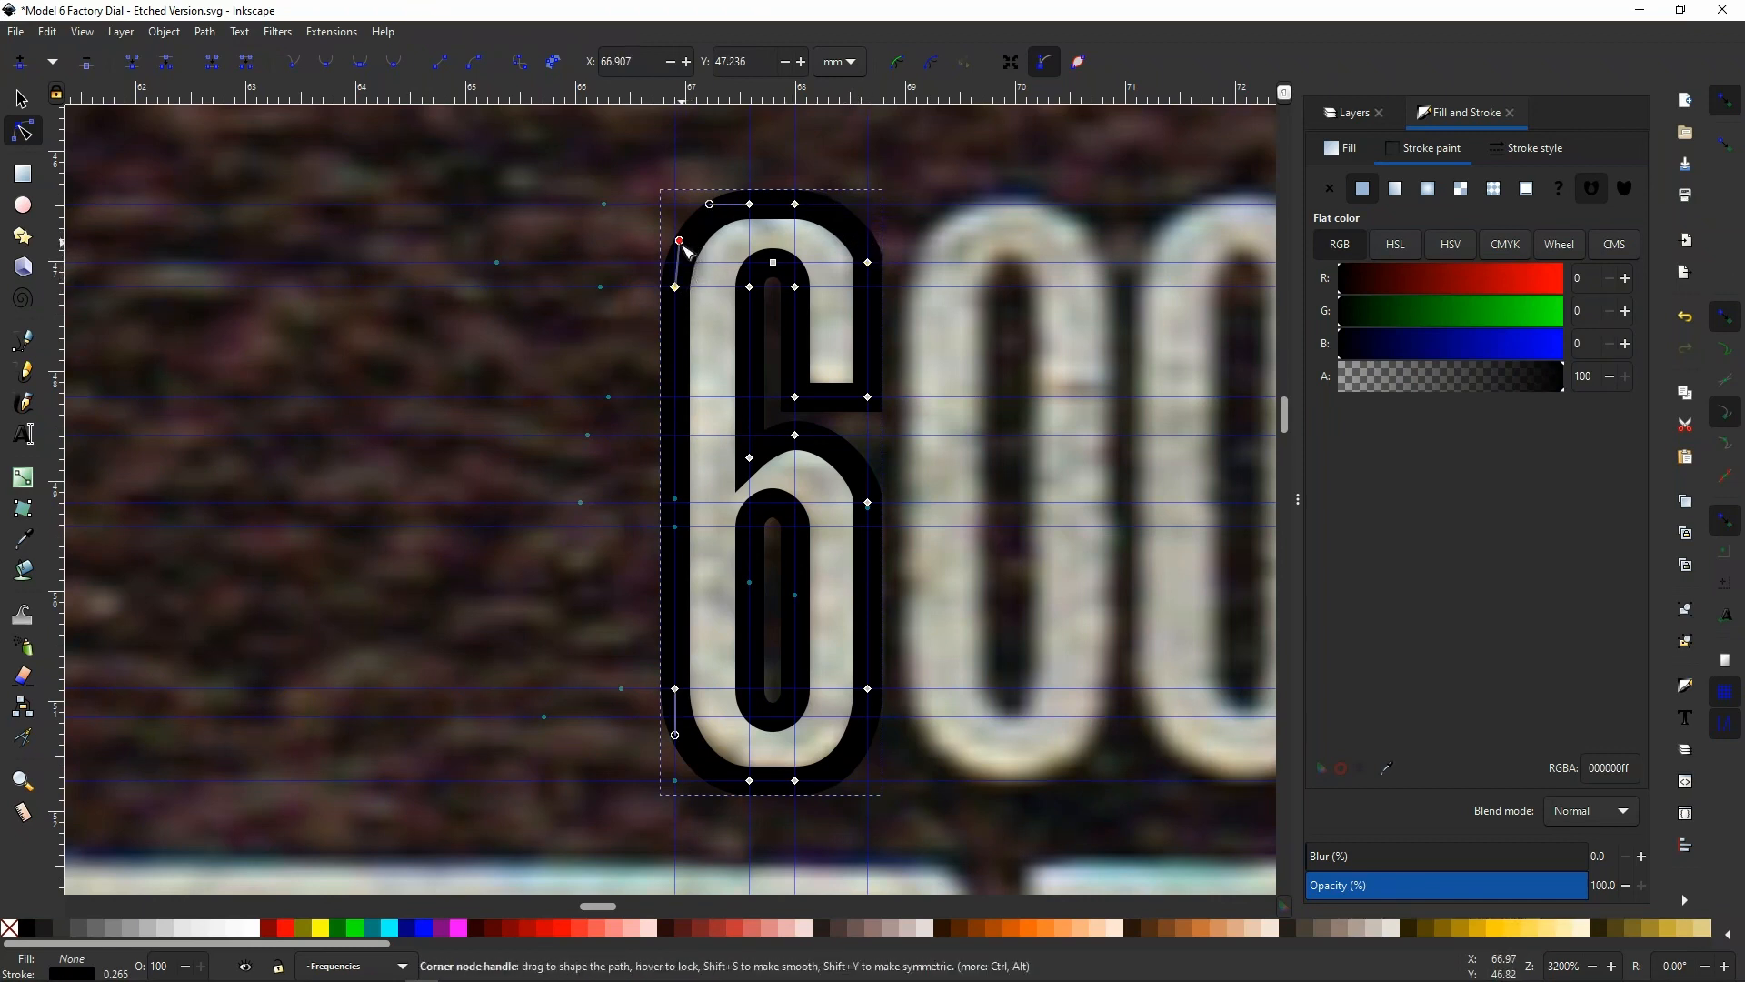
drag(682, 245, 678, 245)
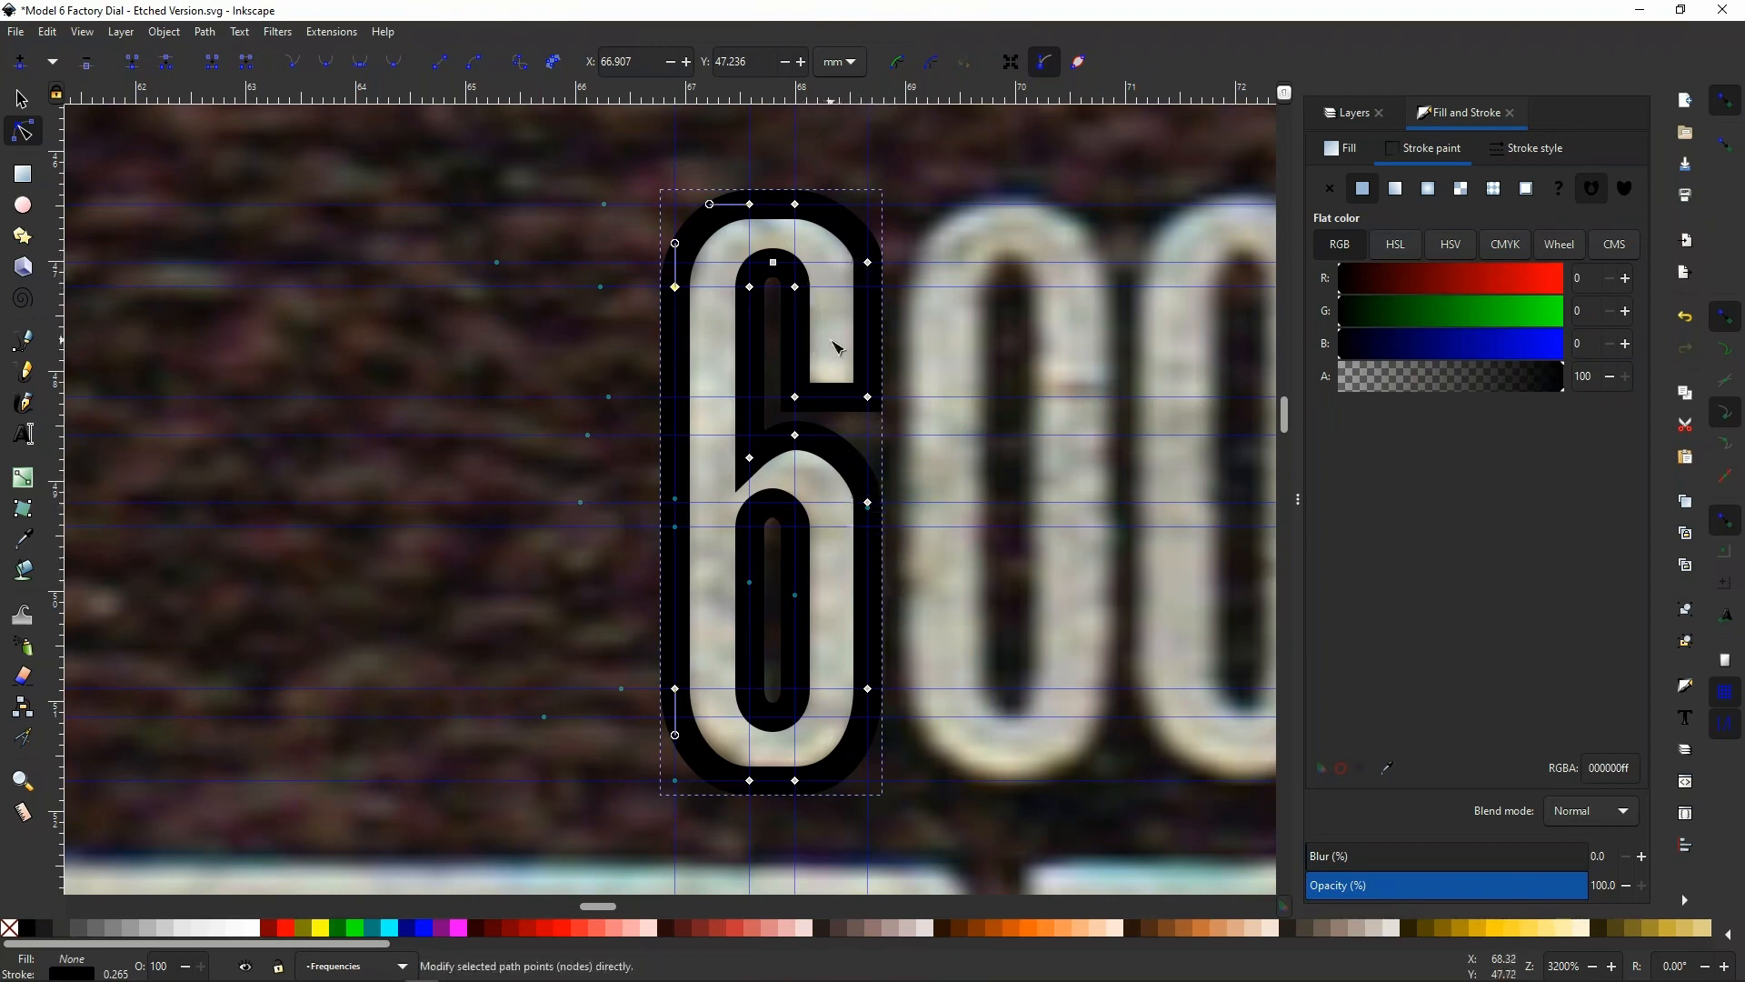
Hide the Background Image layer
click(1348, 110)
click(1319, 214)
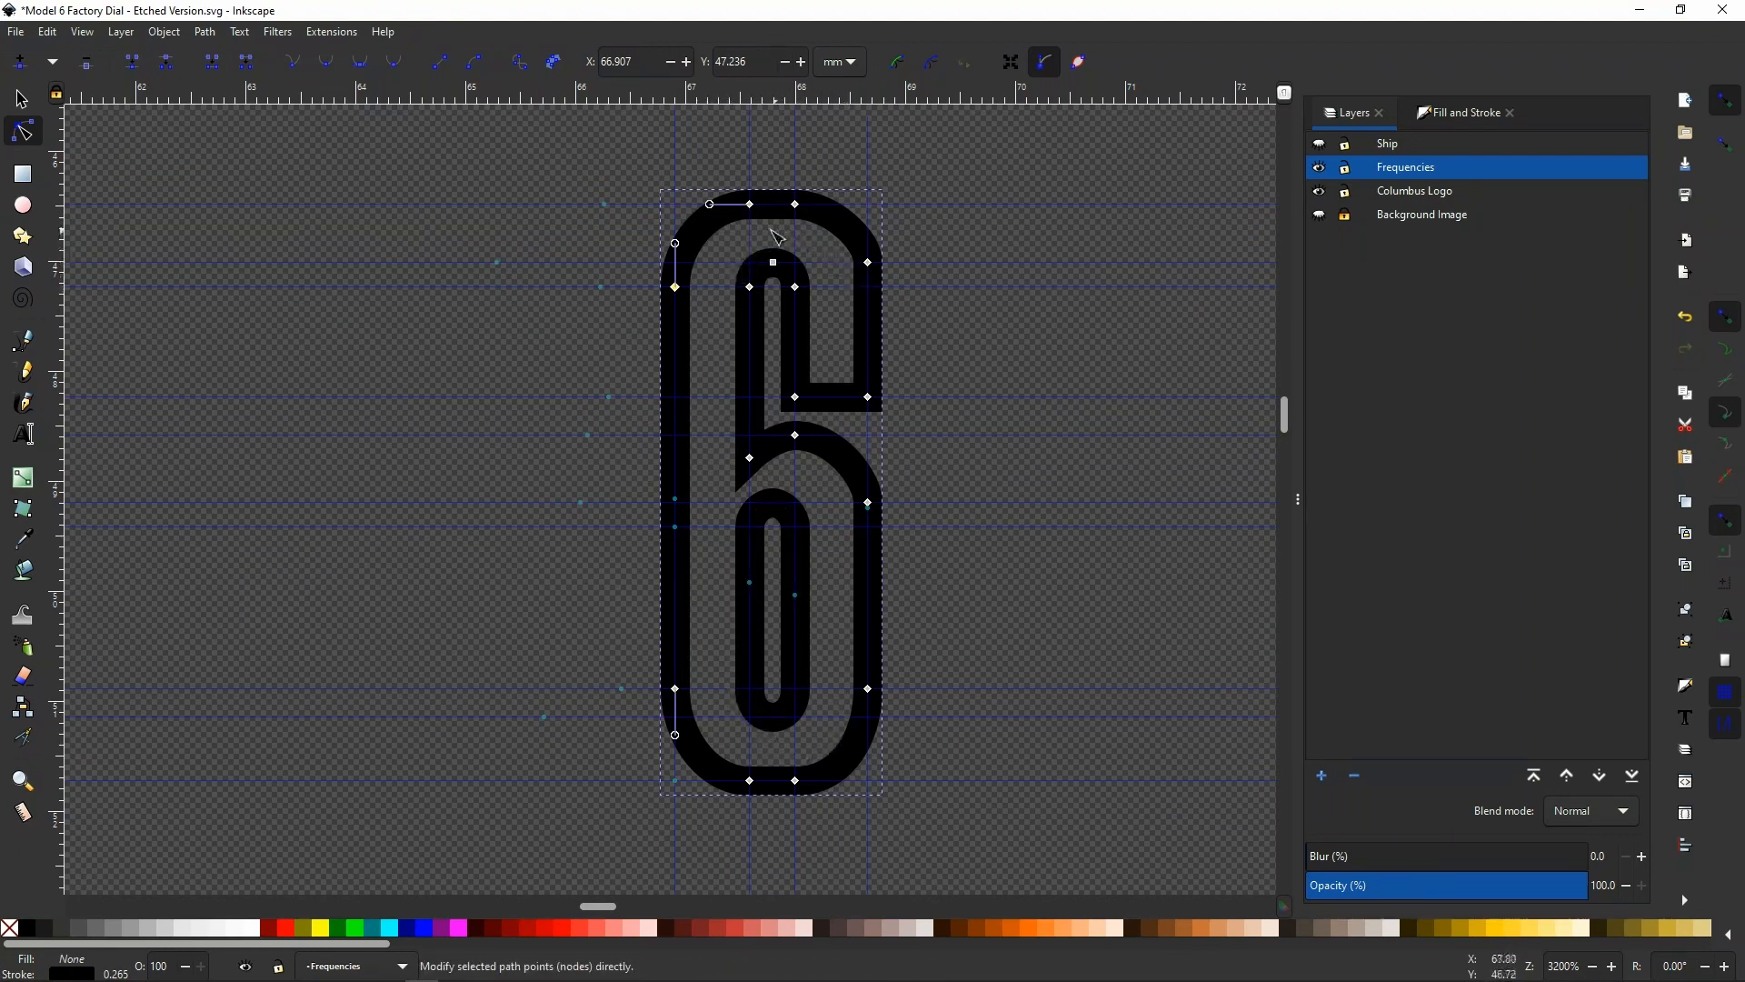
click(1447, 115)
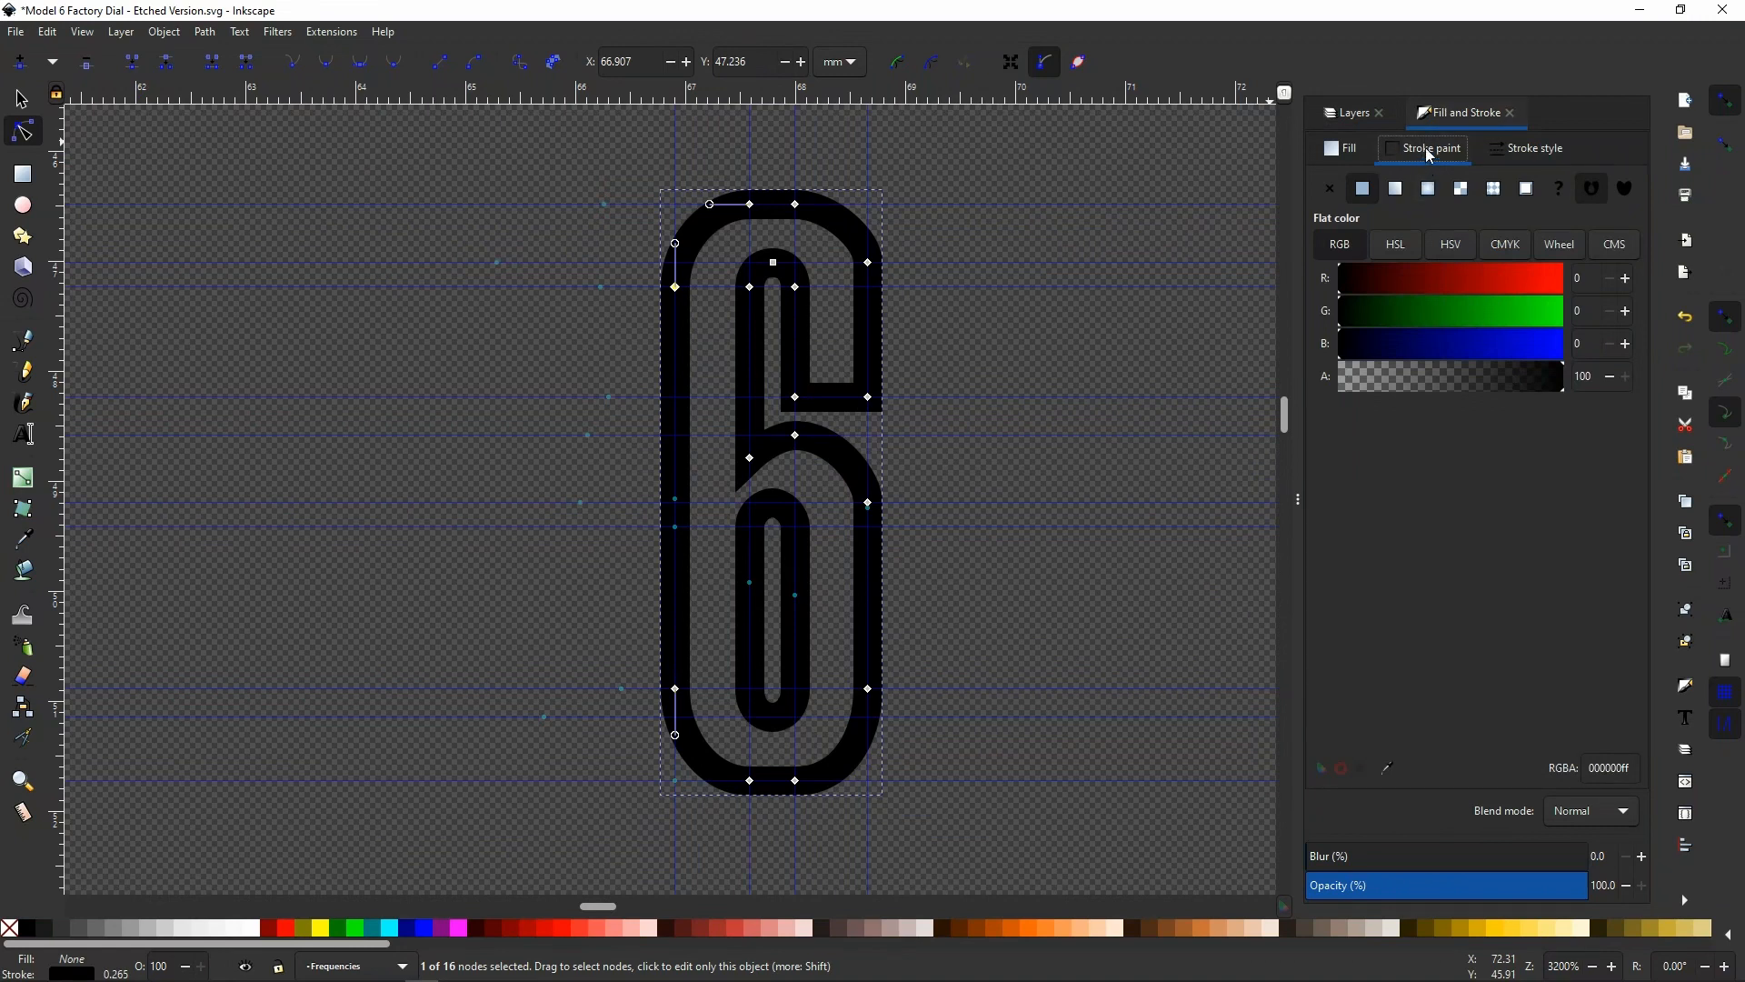
click(1357, 151)
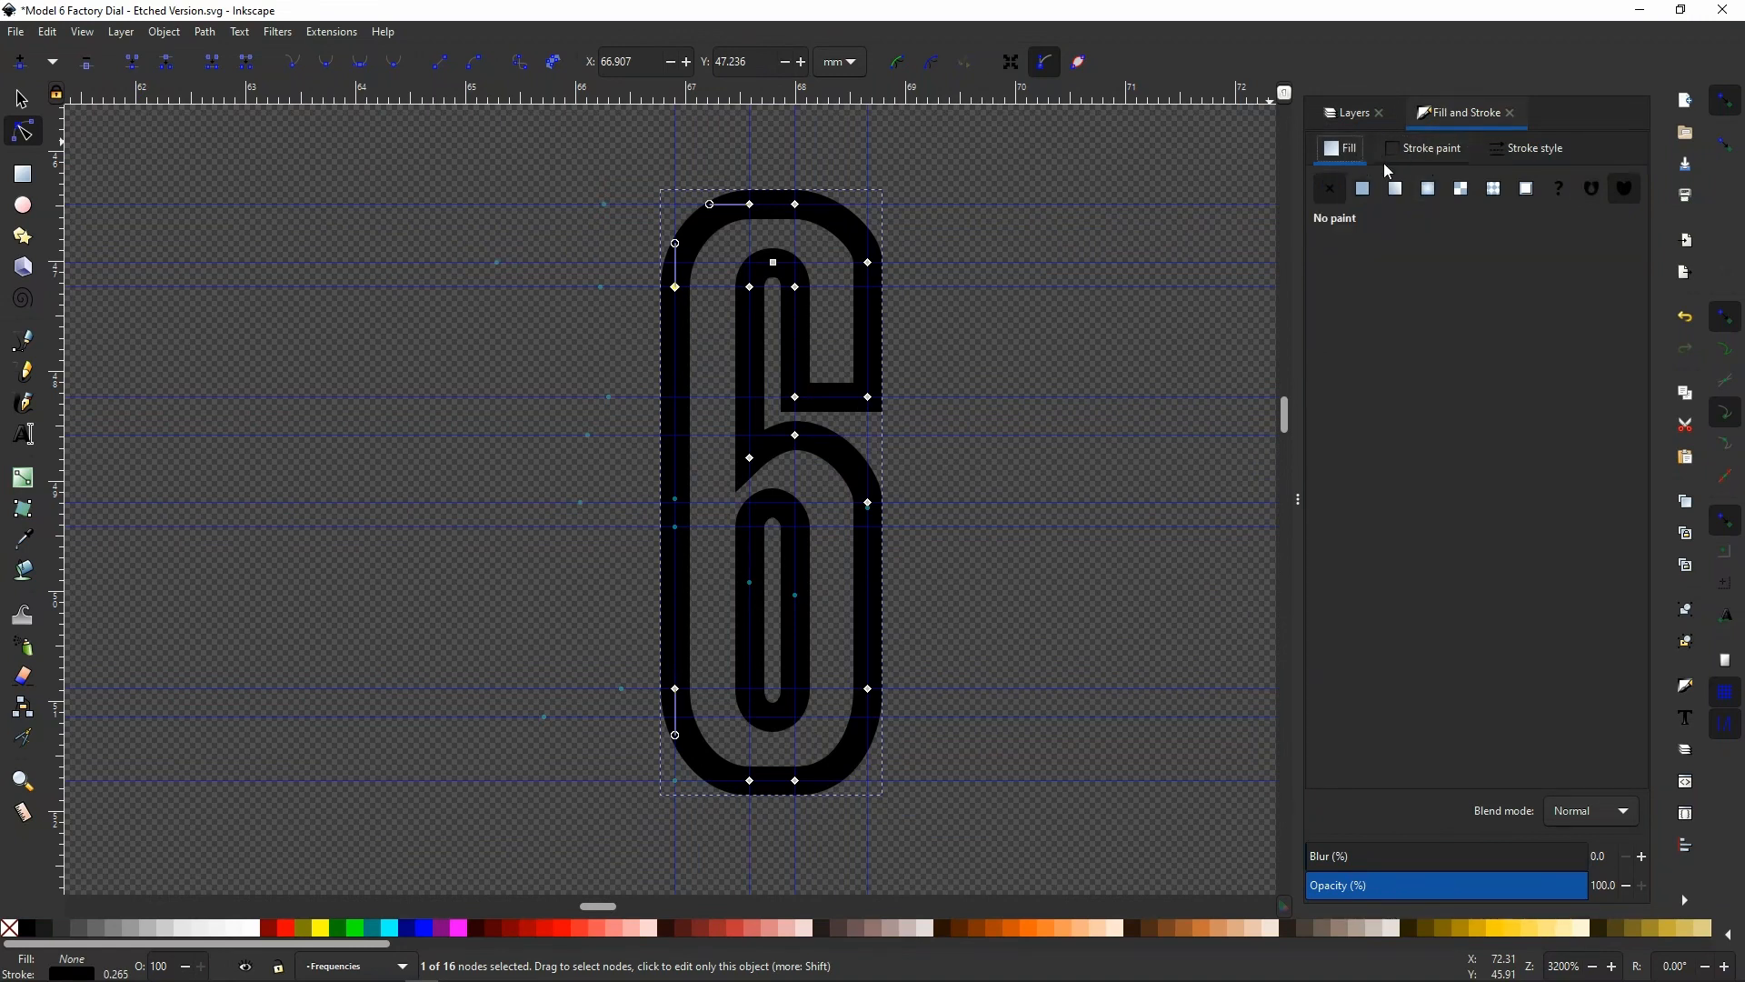
click(1363, 191)
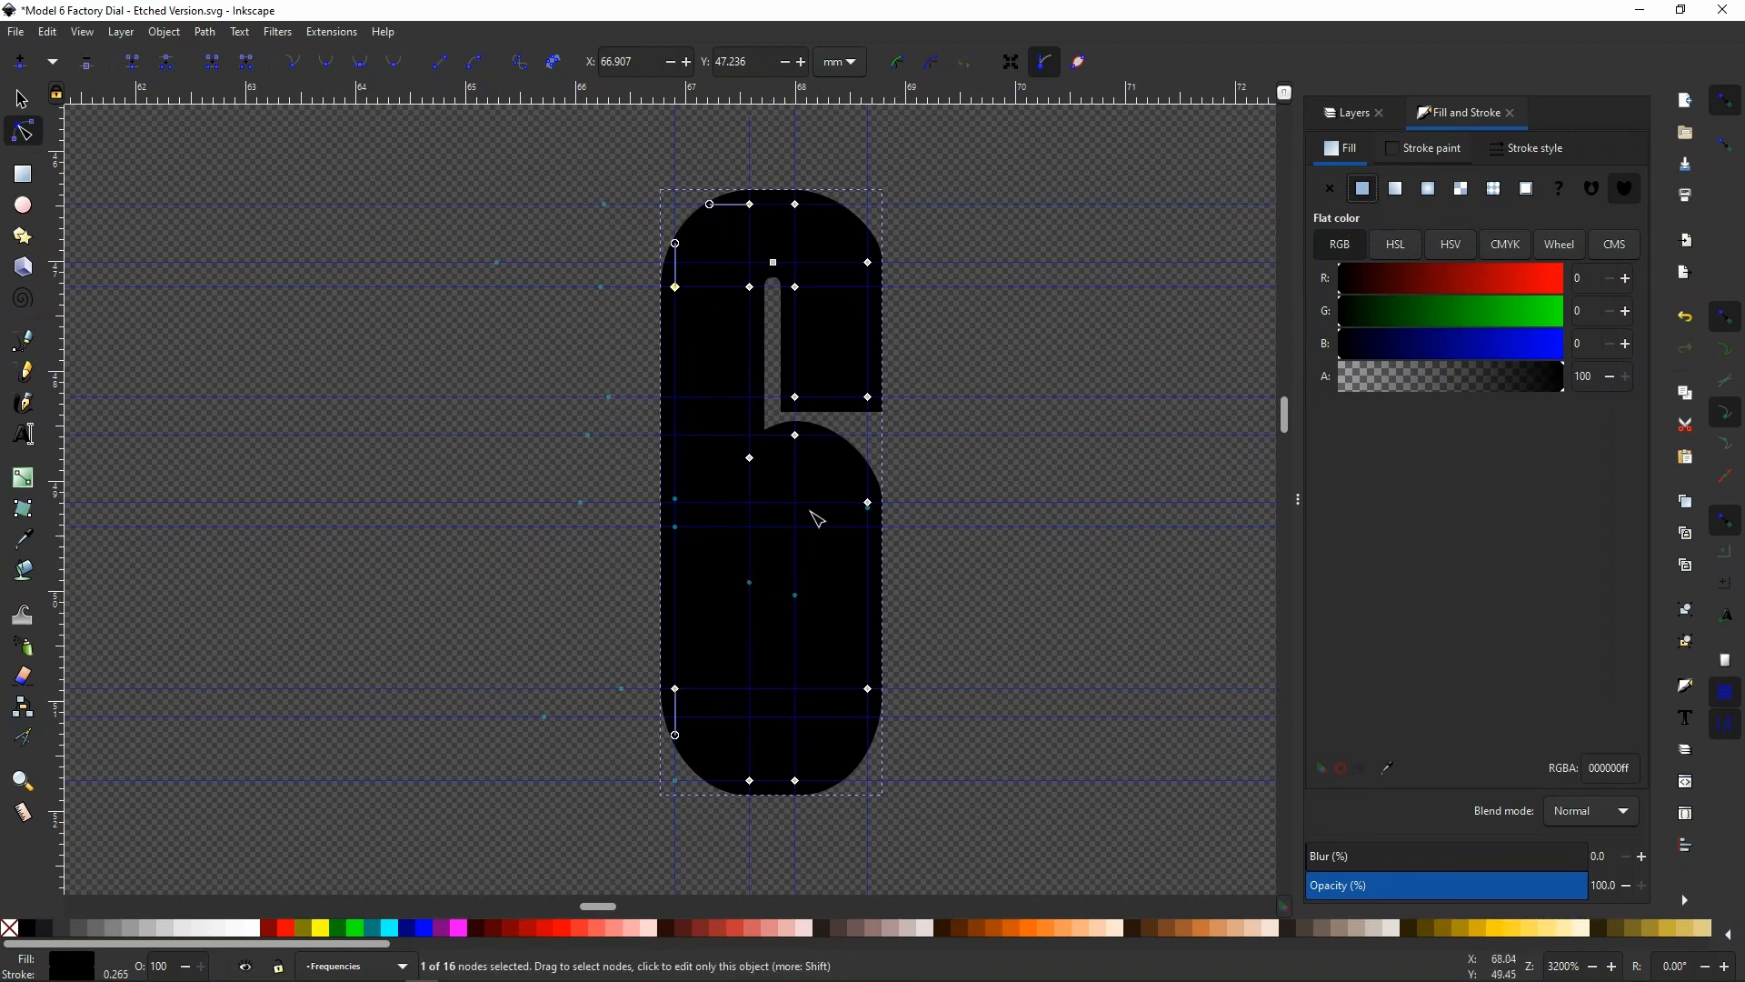
click(1329, 188)
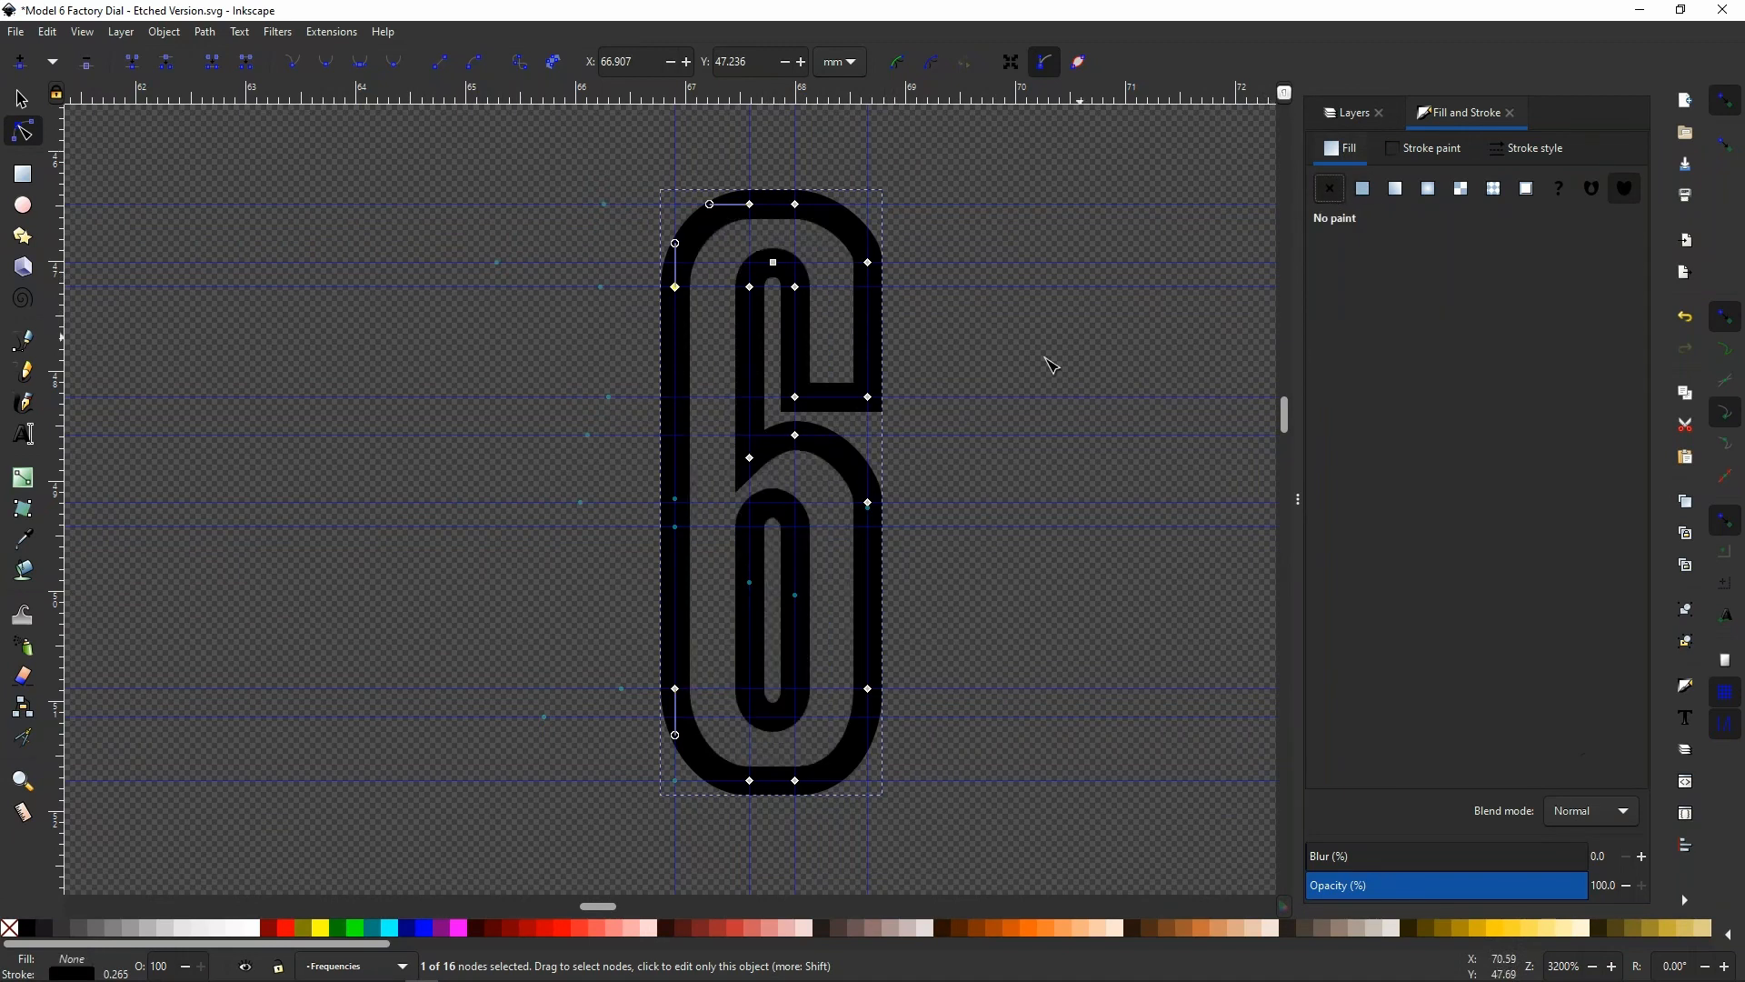
Give the bowl's inner opening path a dark red stroke with an RGB red value of 104
click(760, 626)
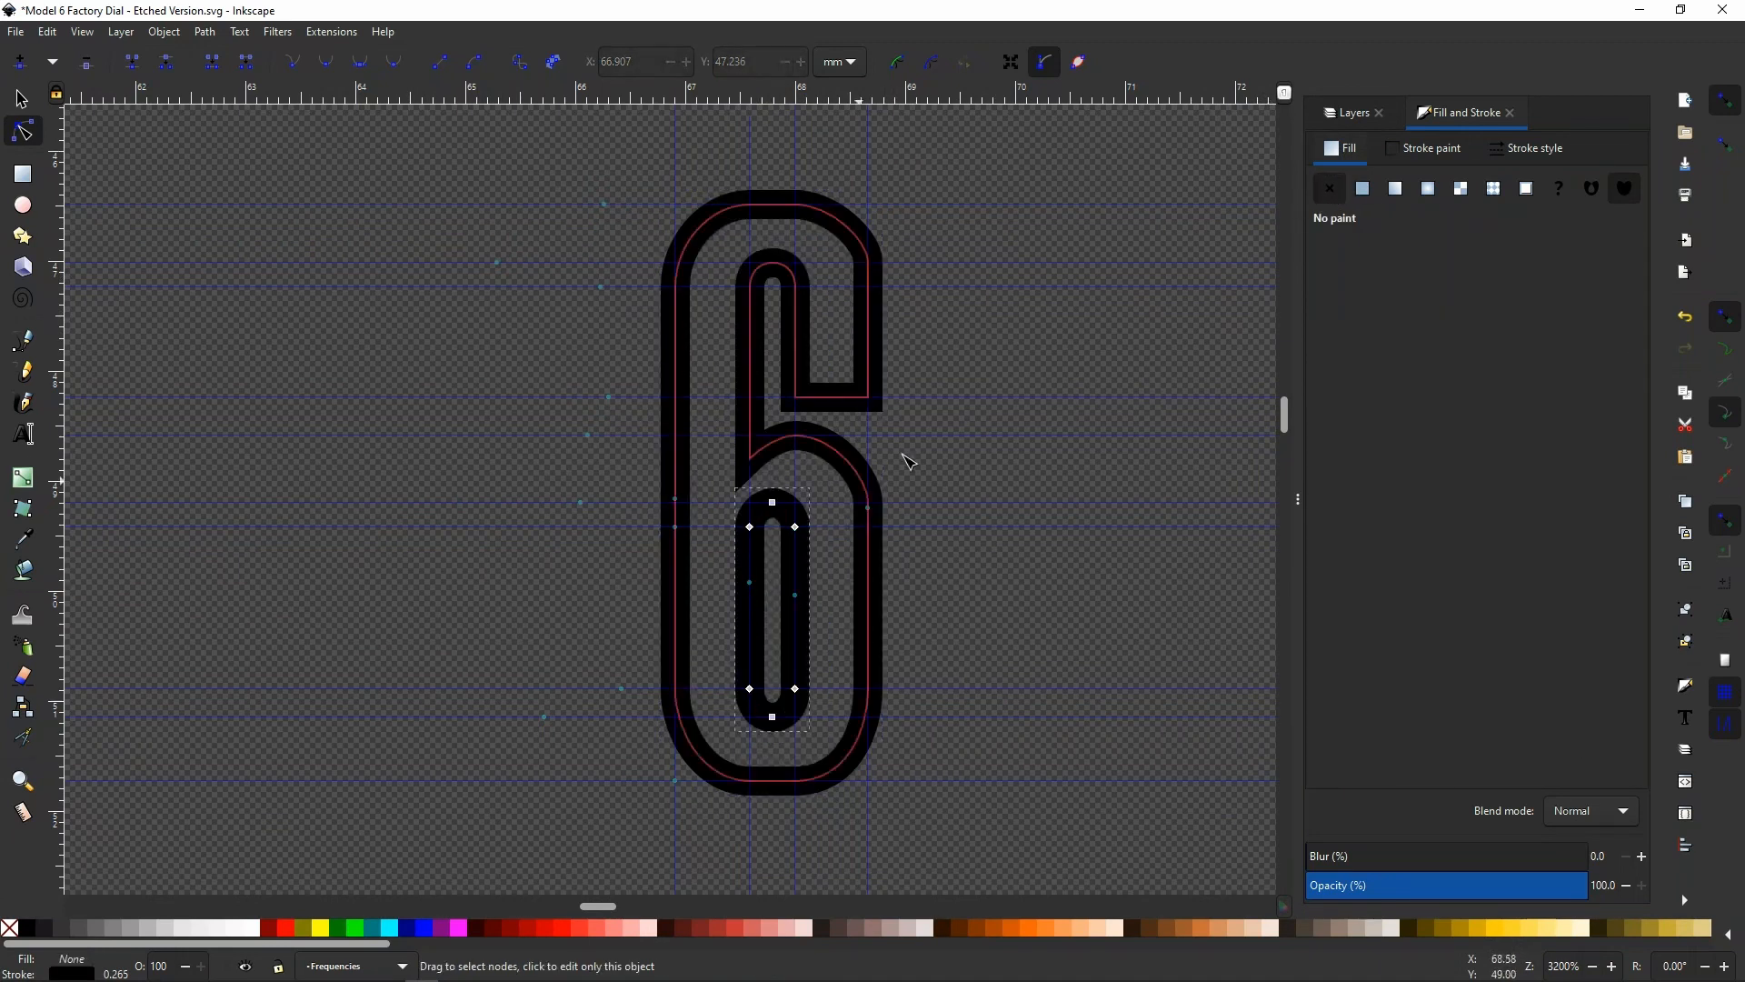
click(1449, 151)
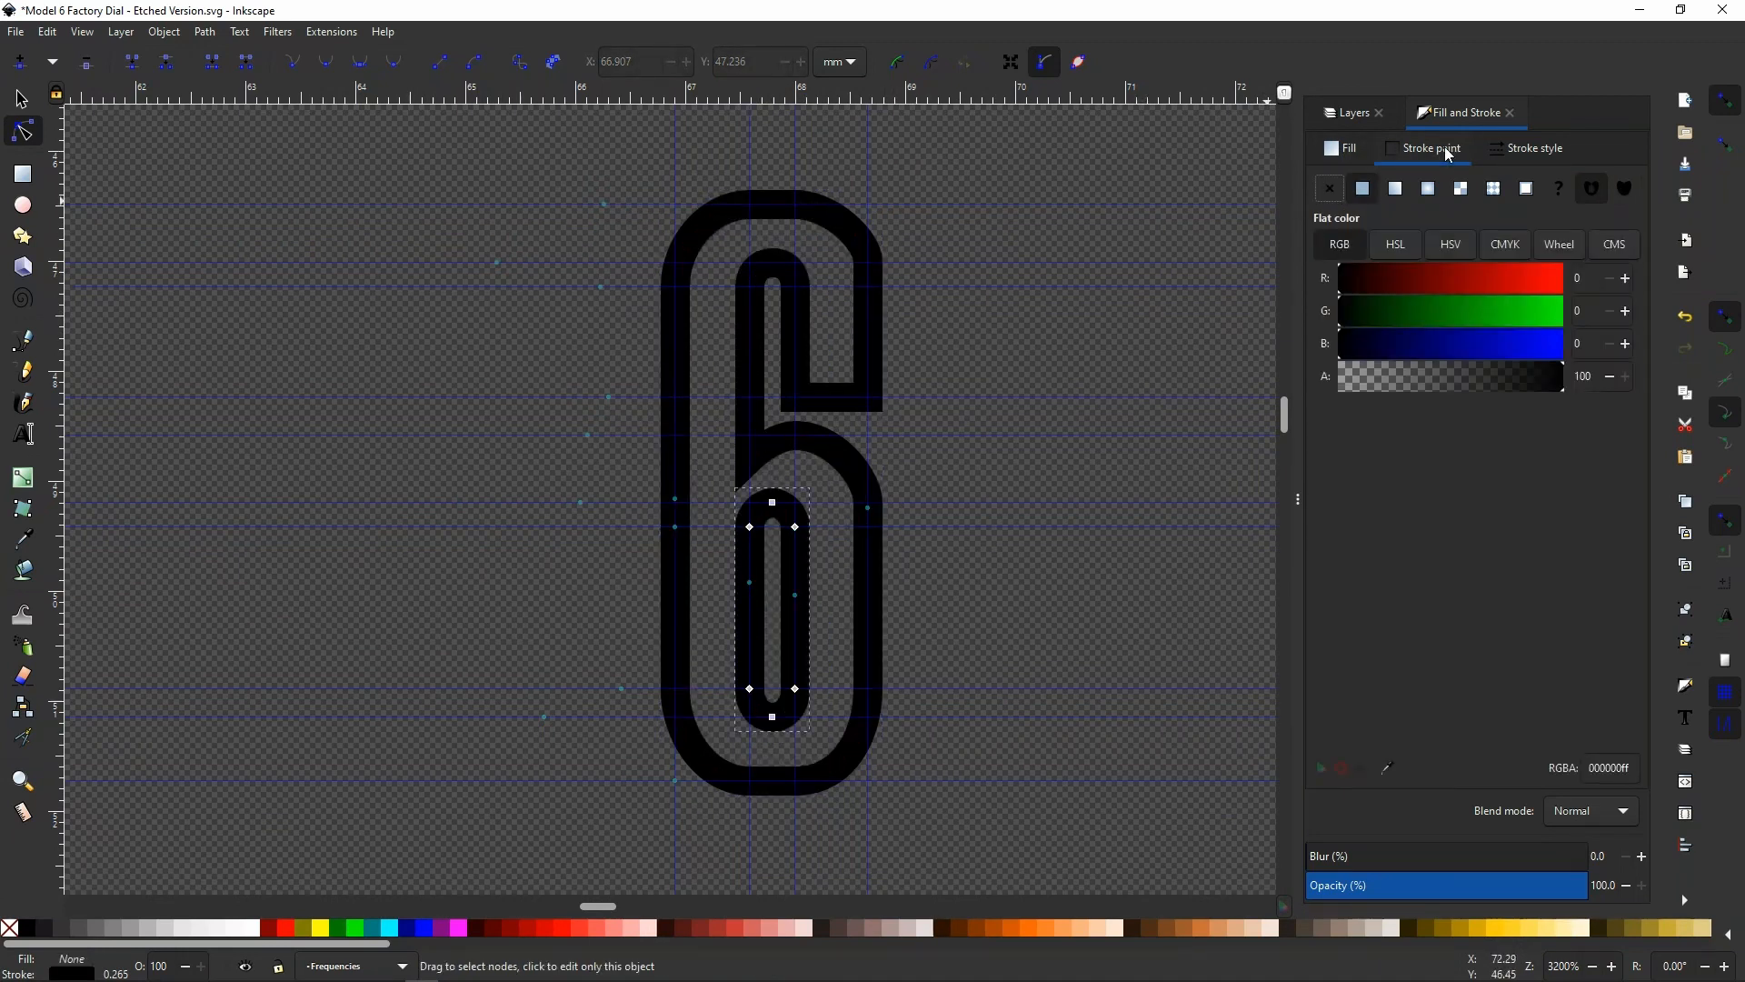
click(1432, 287)
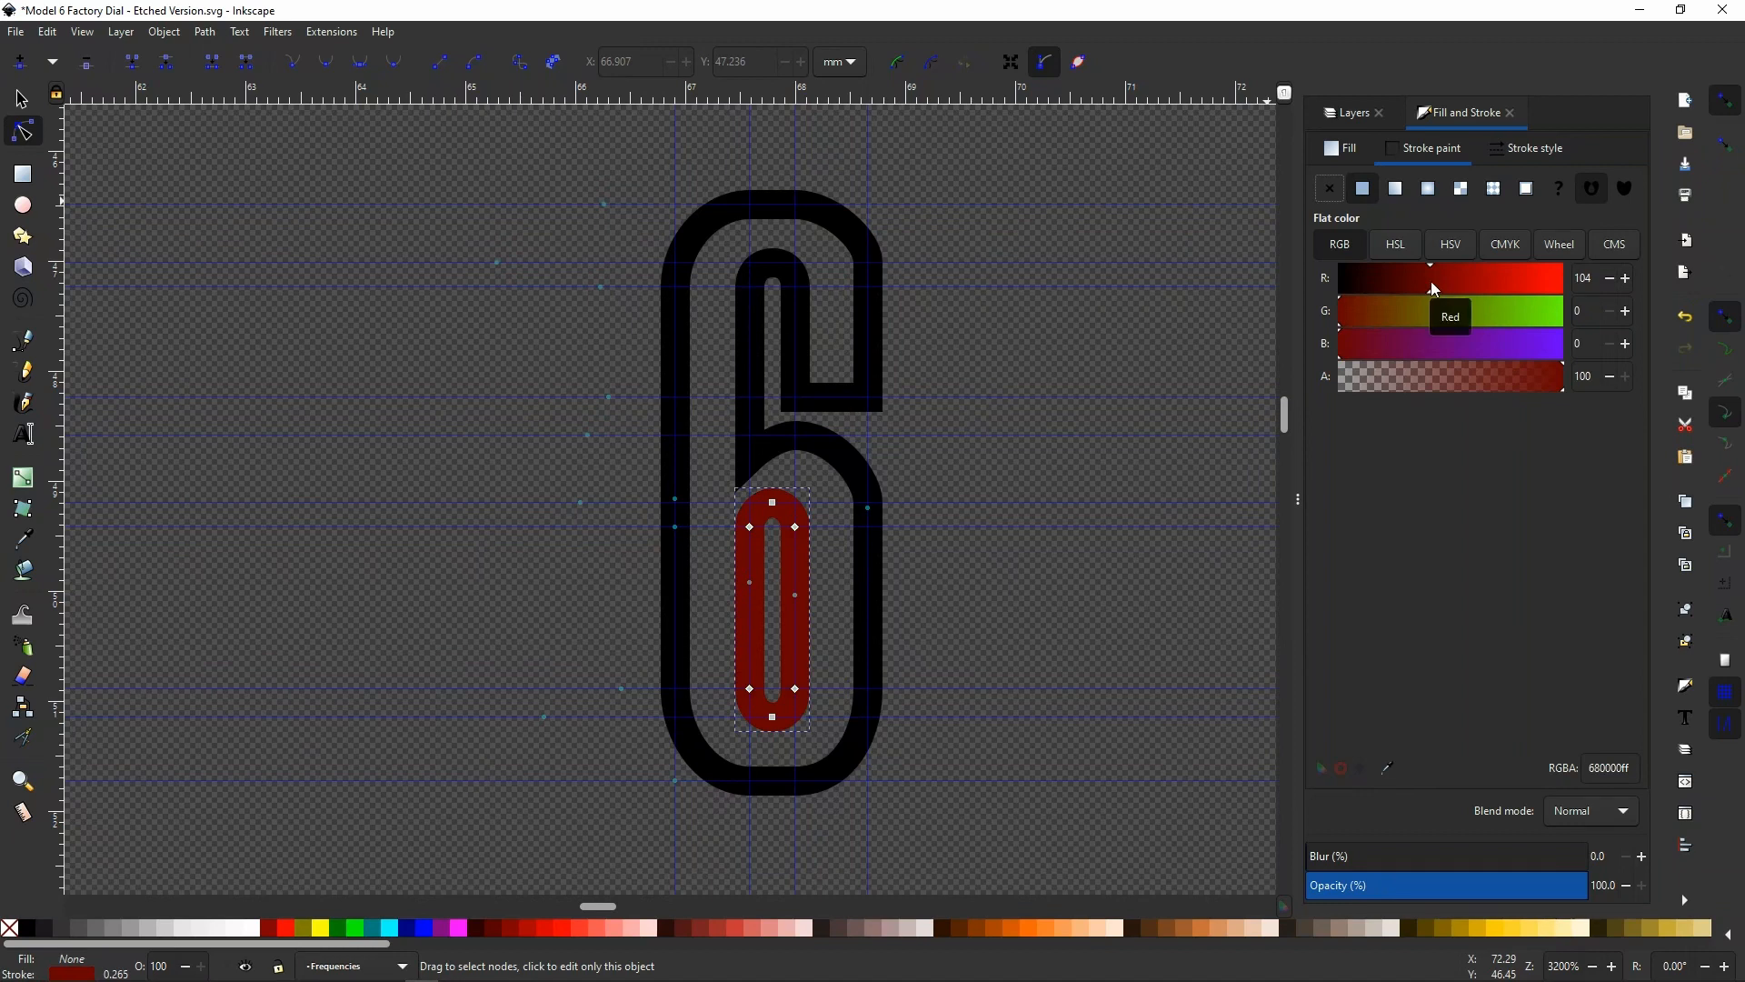
click(1347, 149)
click(1361, 189)
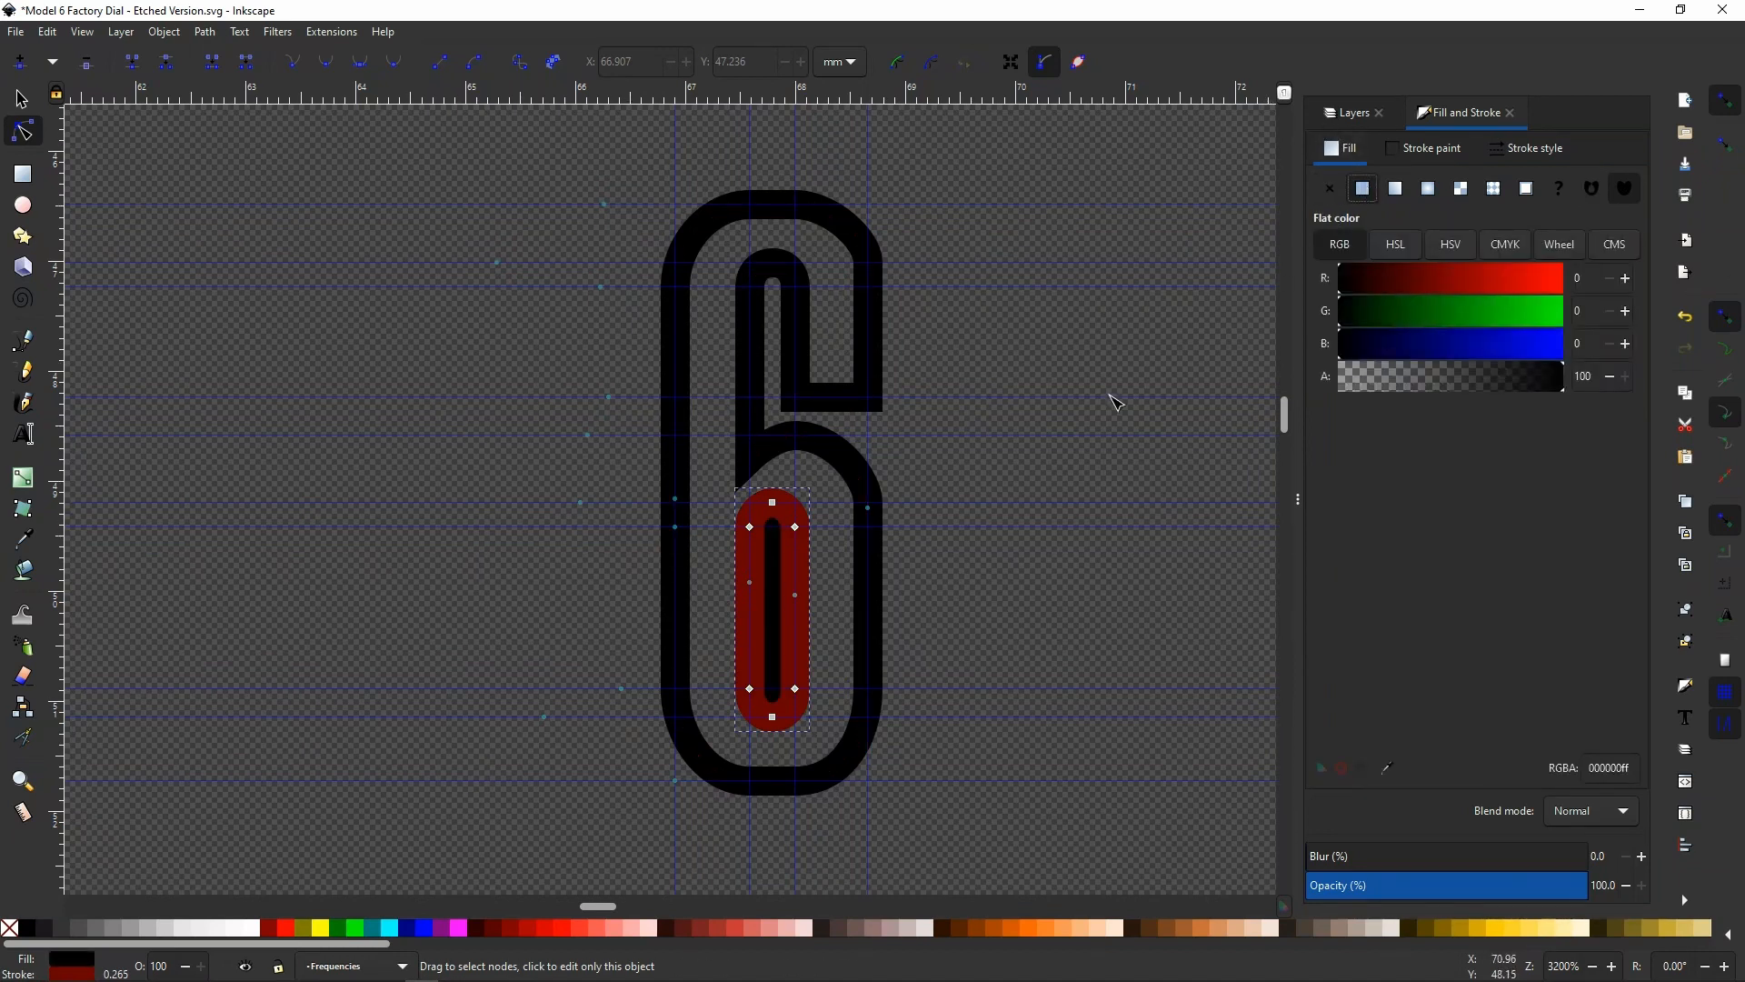
click(1330, 190)
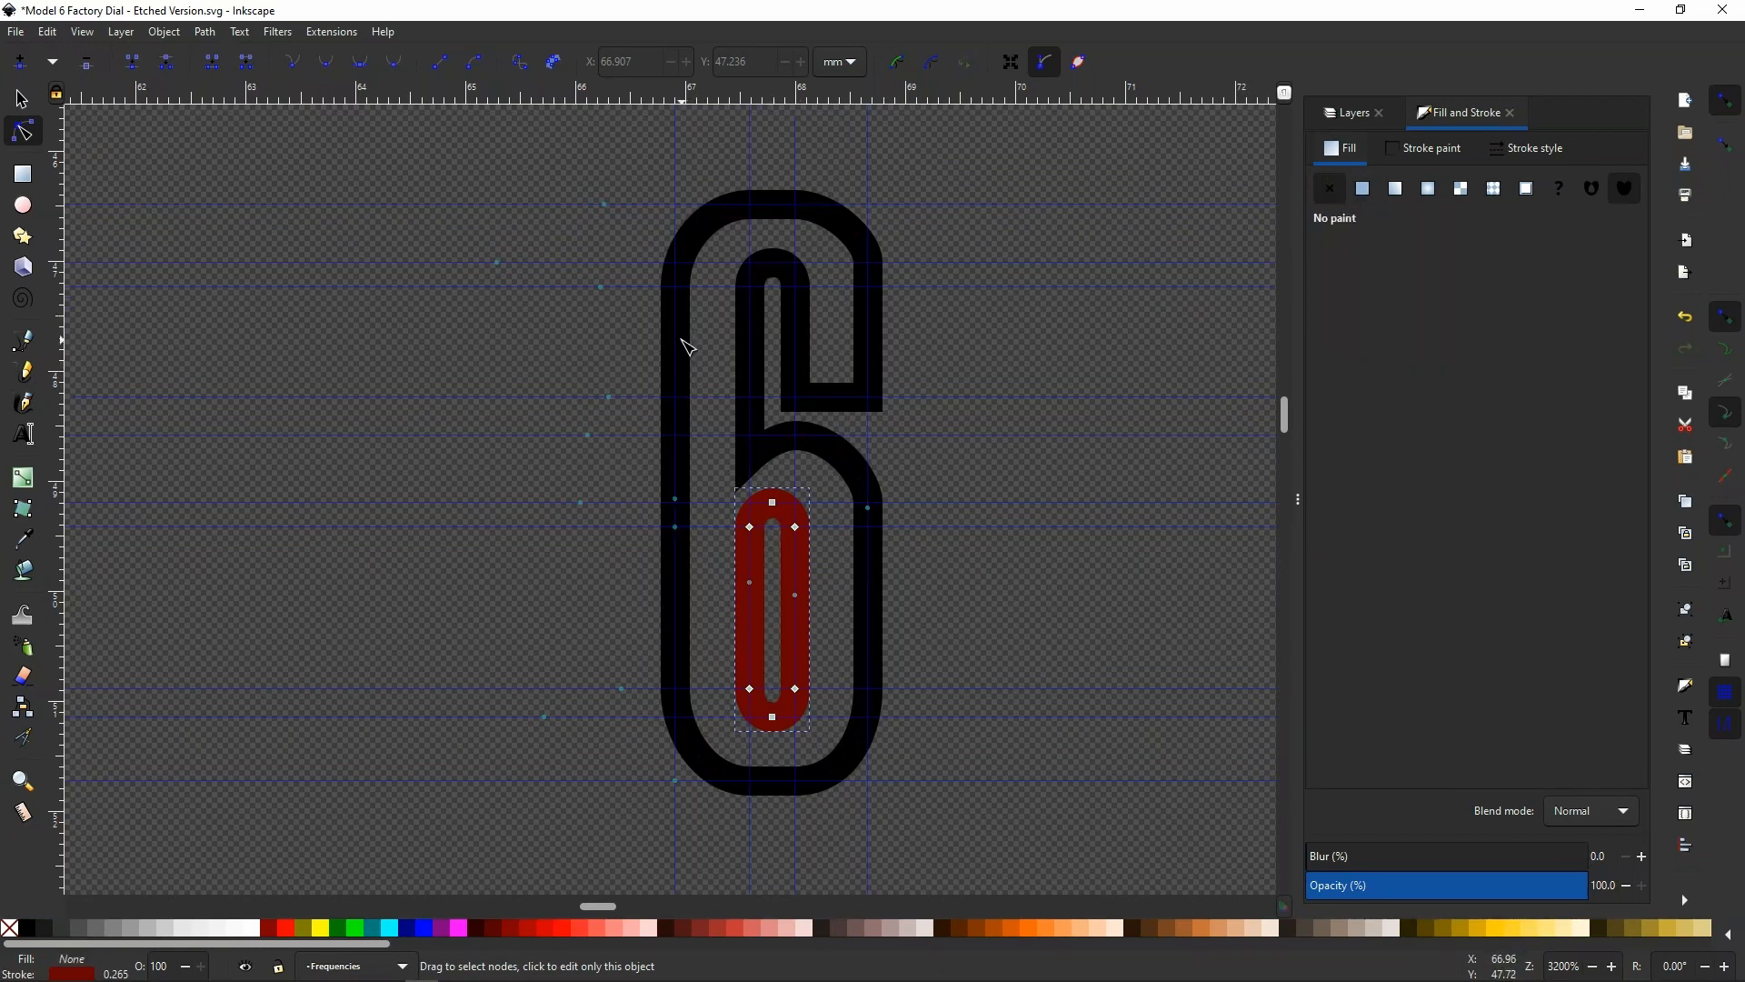
Fill the 6's outer outline path with flat black and reduce its stroke width to 0.165 mm
click(688, 346)
click(1362, 189)
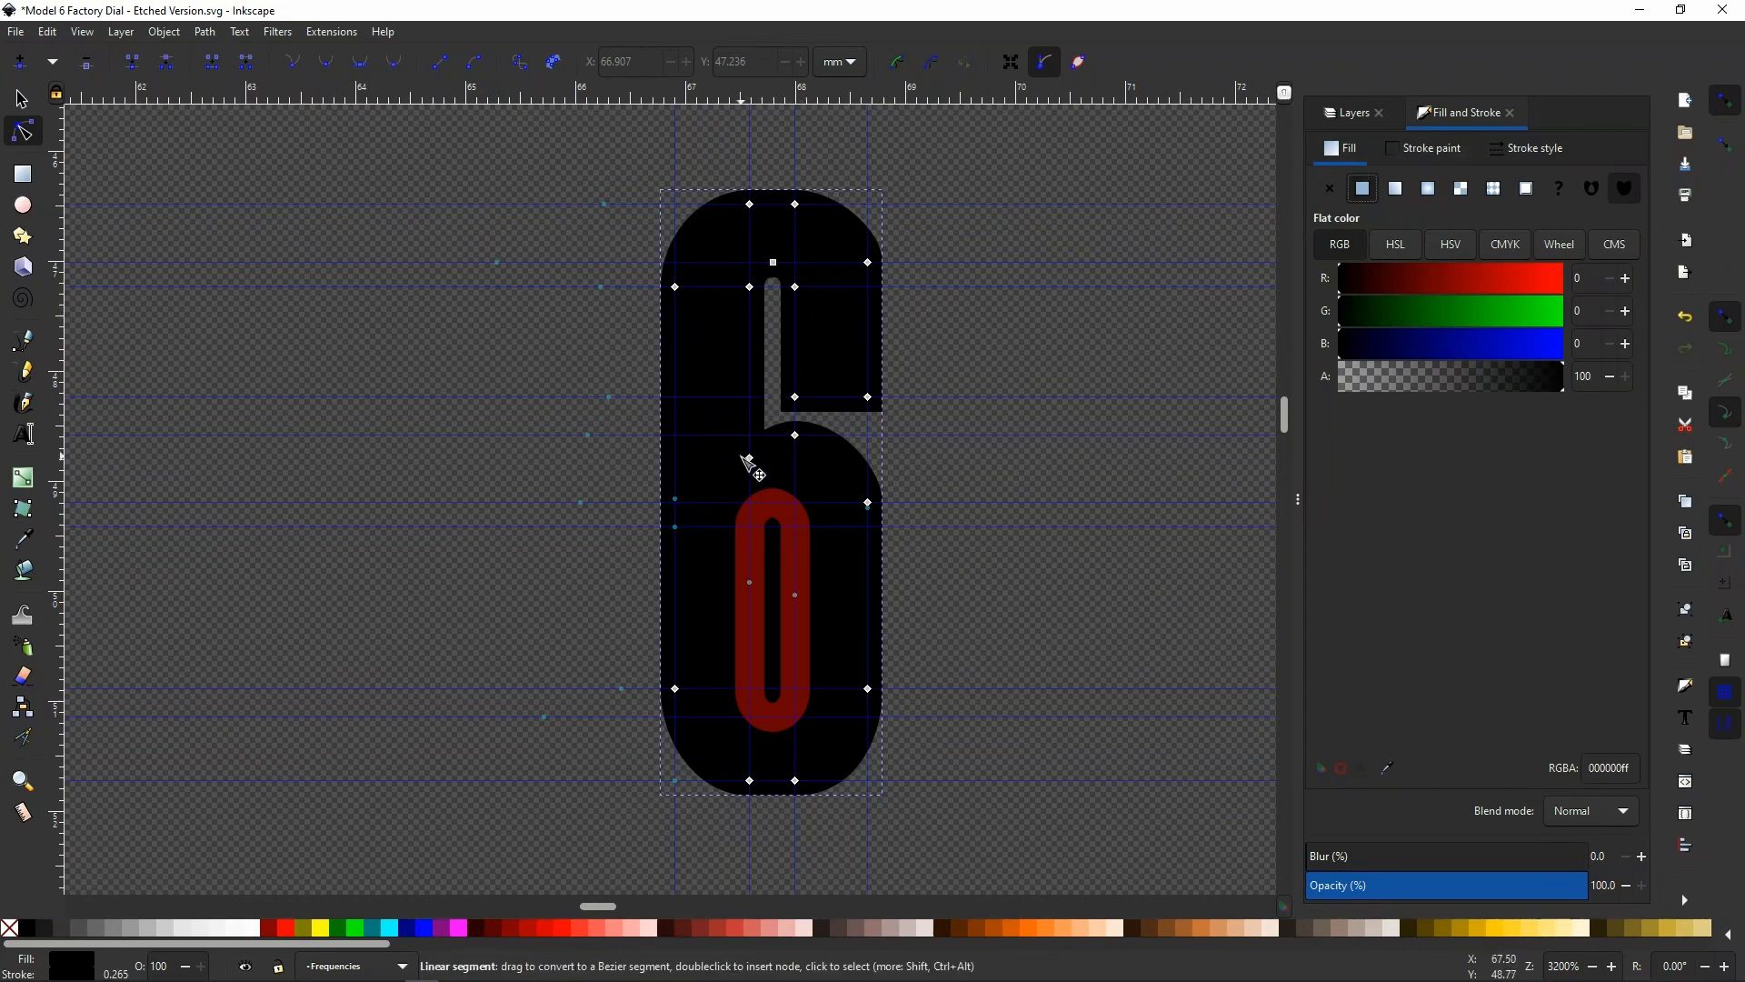
click(1527, 148)
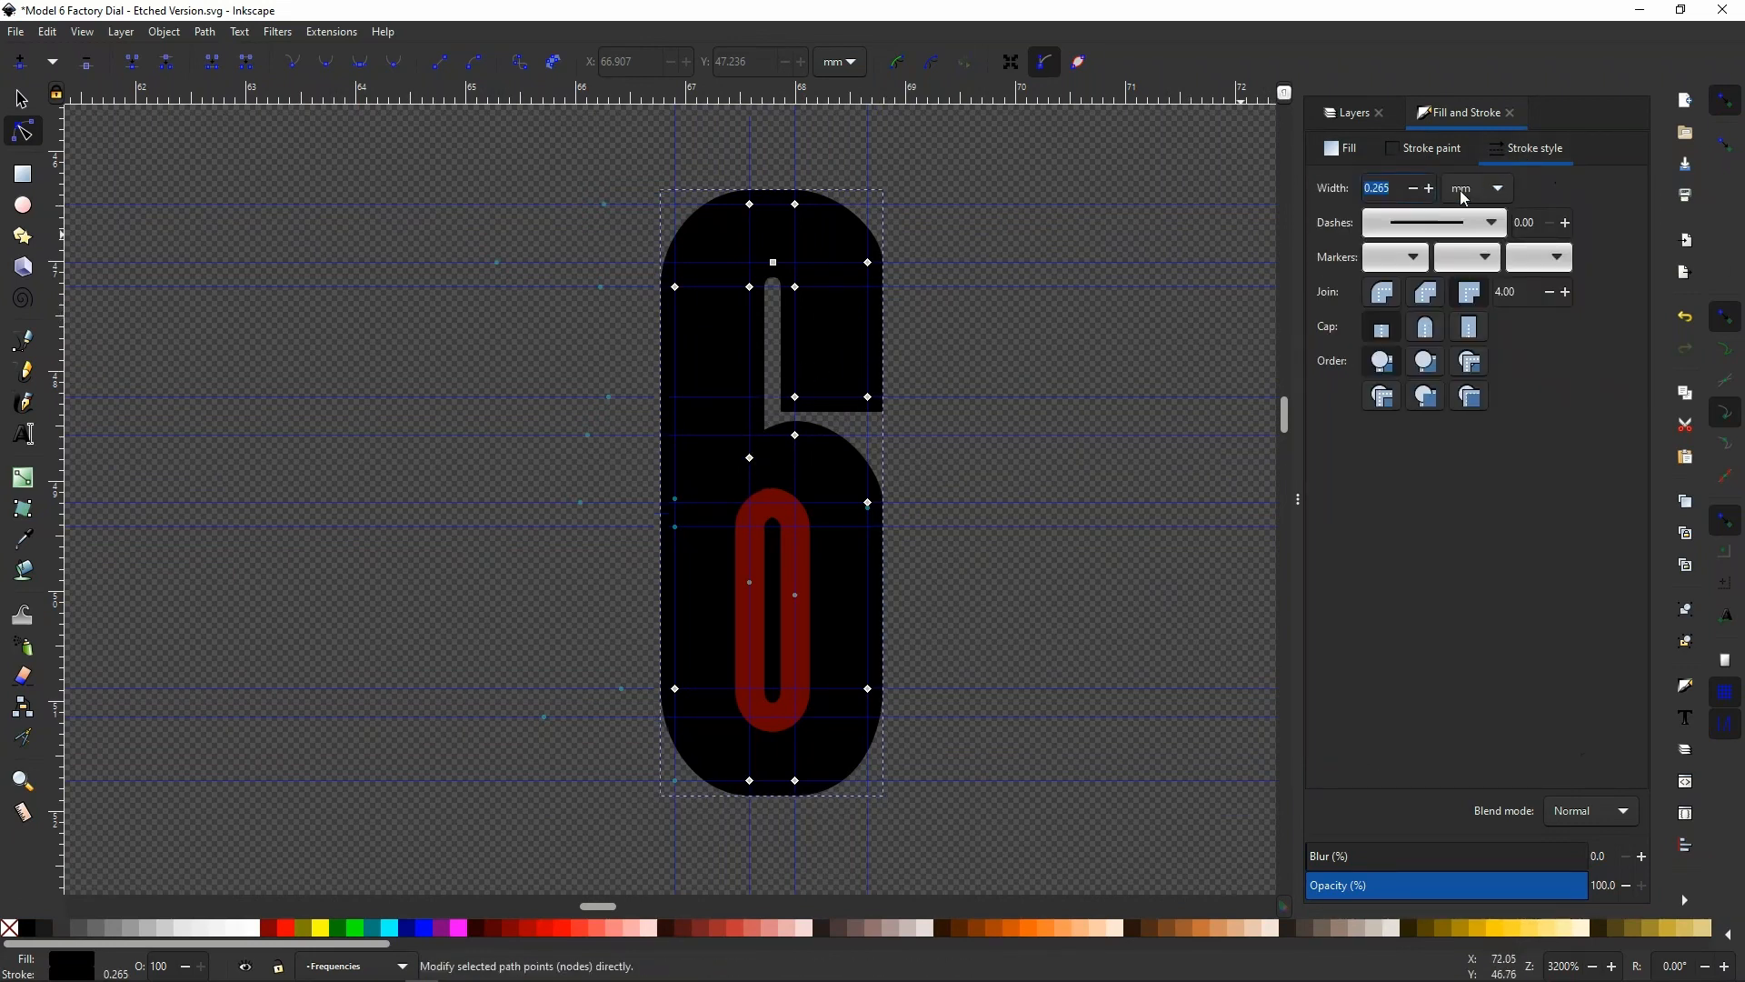
click(1414, 189)
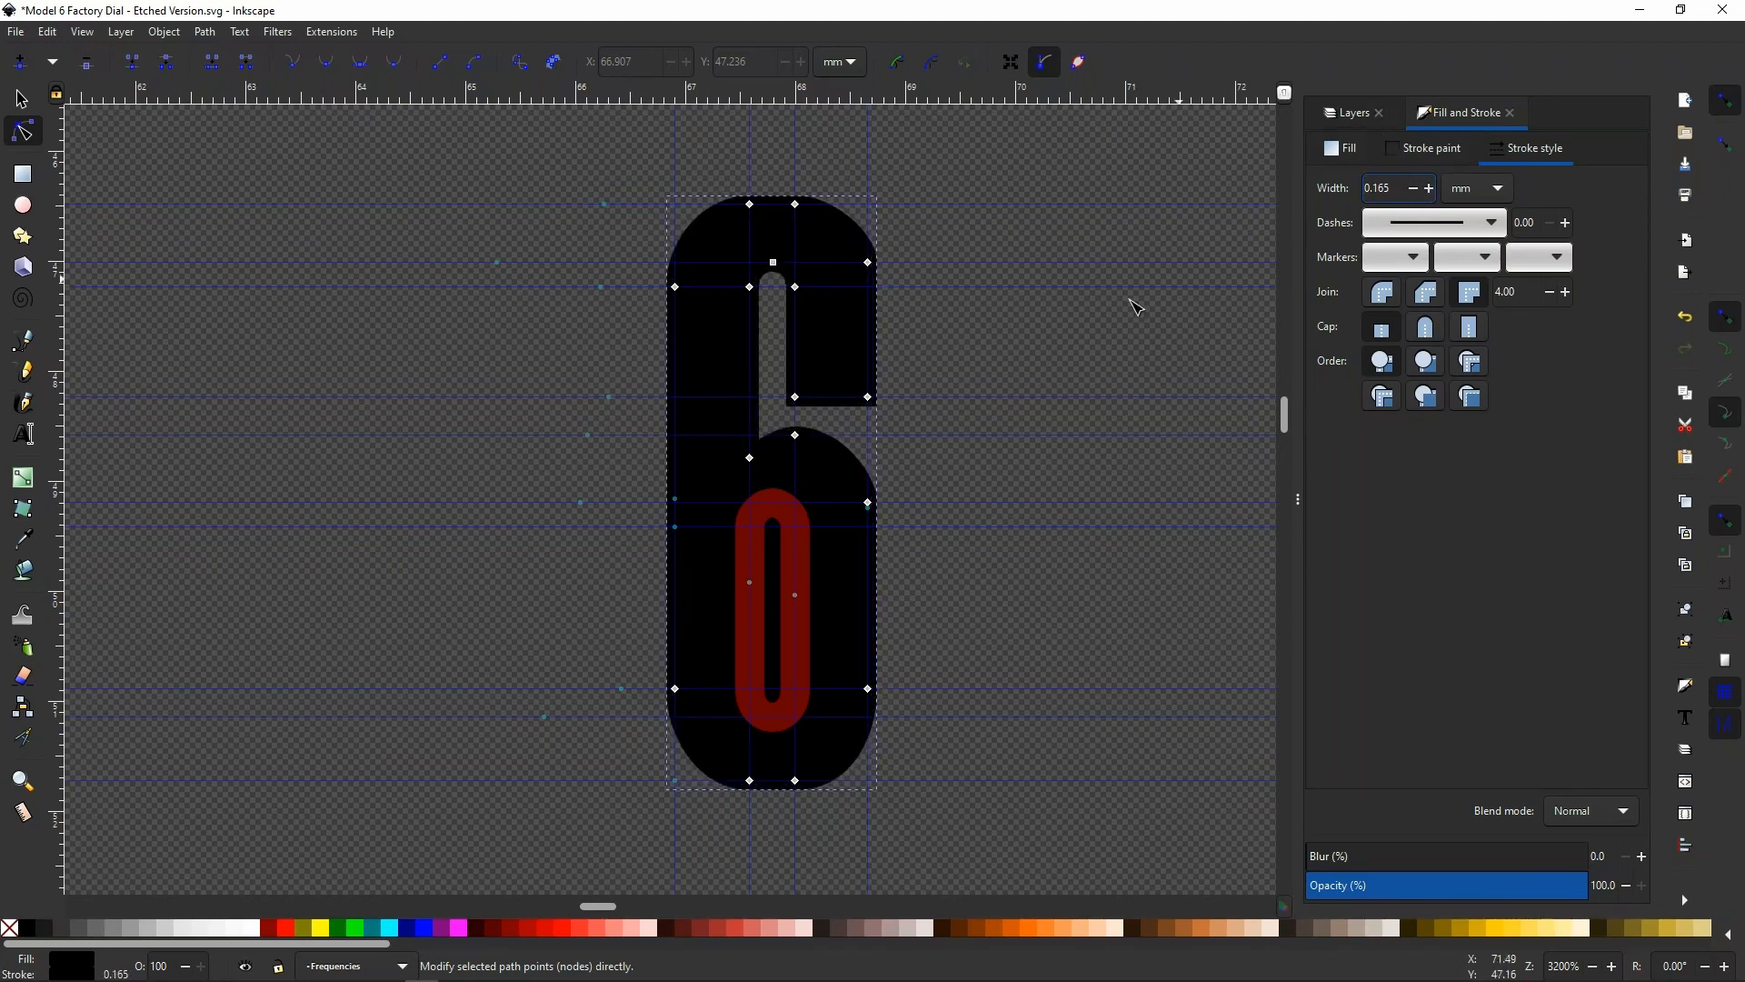
Set the outer outline's stroke to dark red with an RGB red value of 102 and a width of 0.065 mm
click(1431, 151)
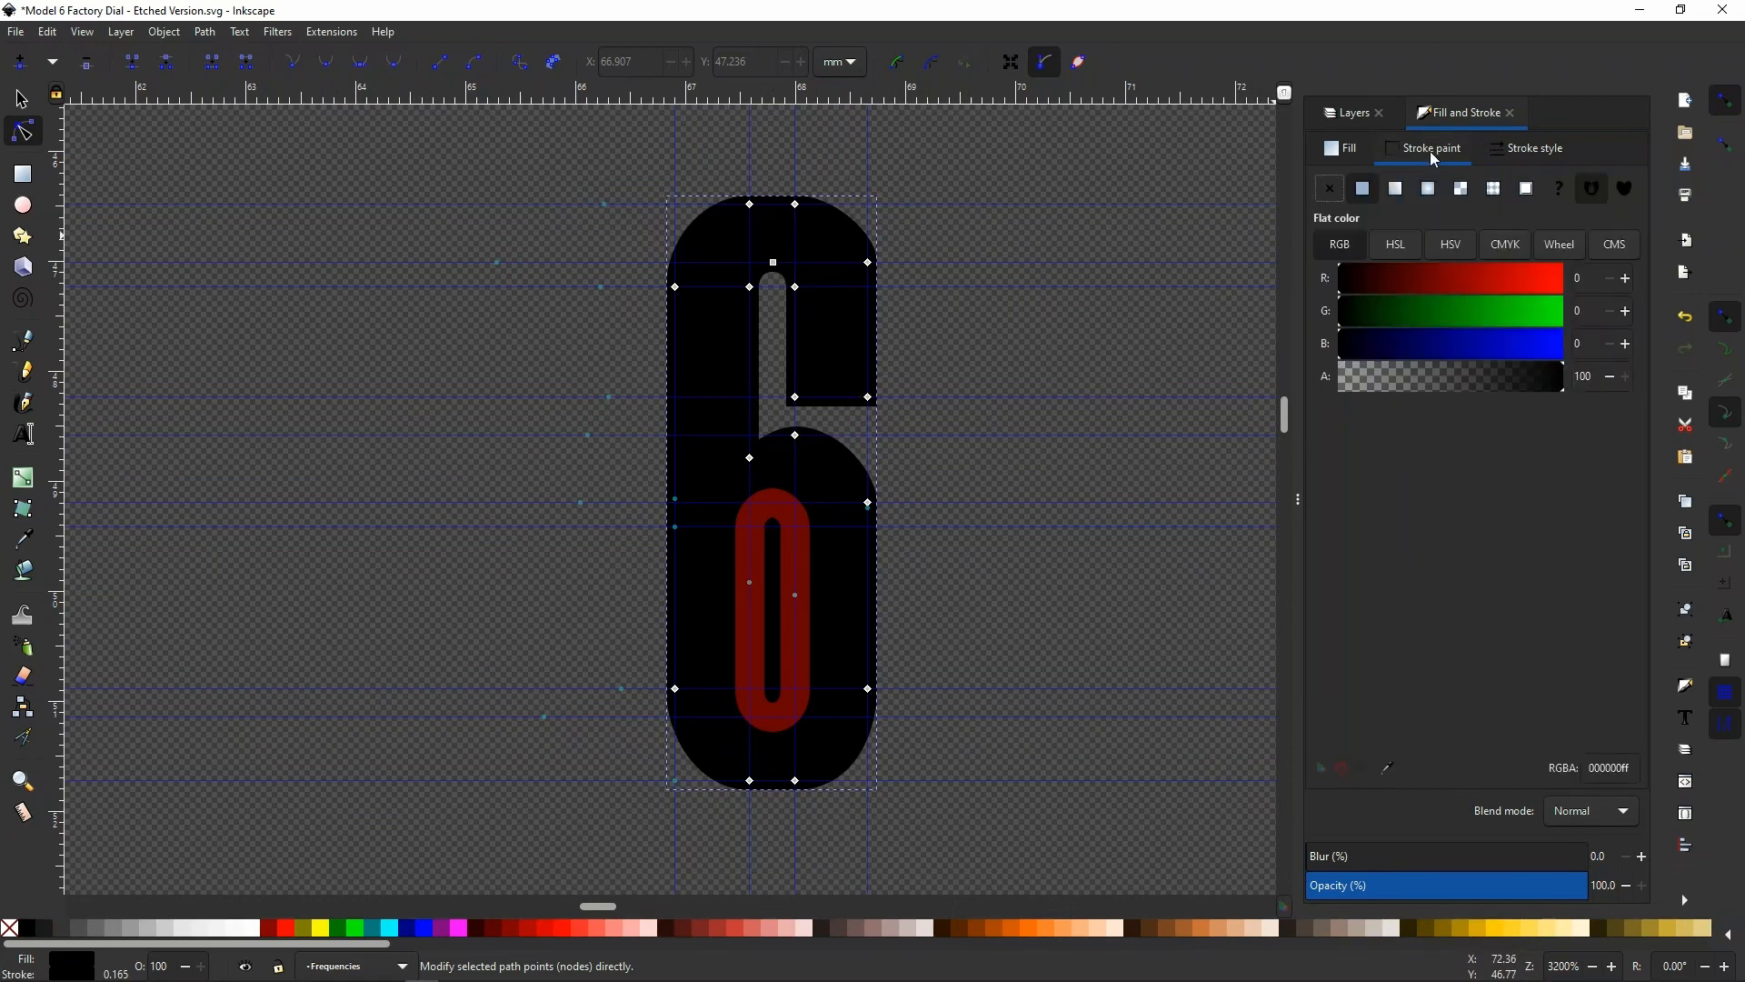
drag(1418, 274, 1431, 281)
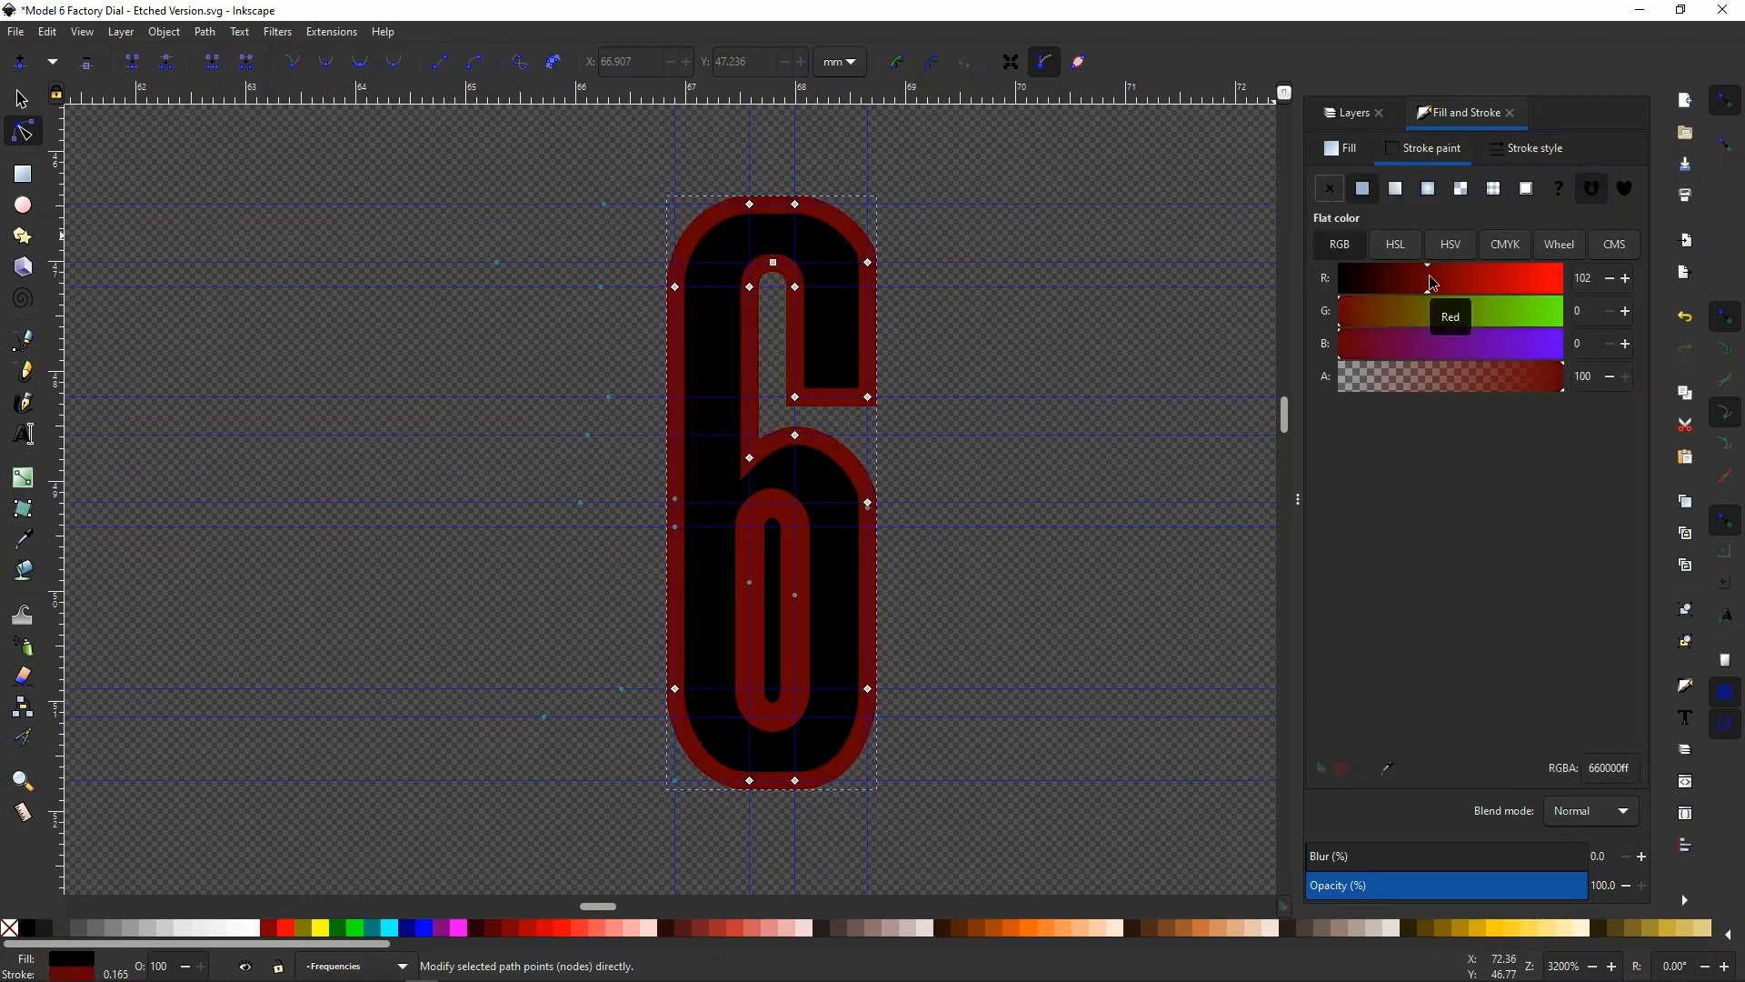
click(1352, 149)
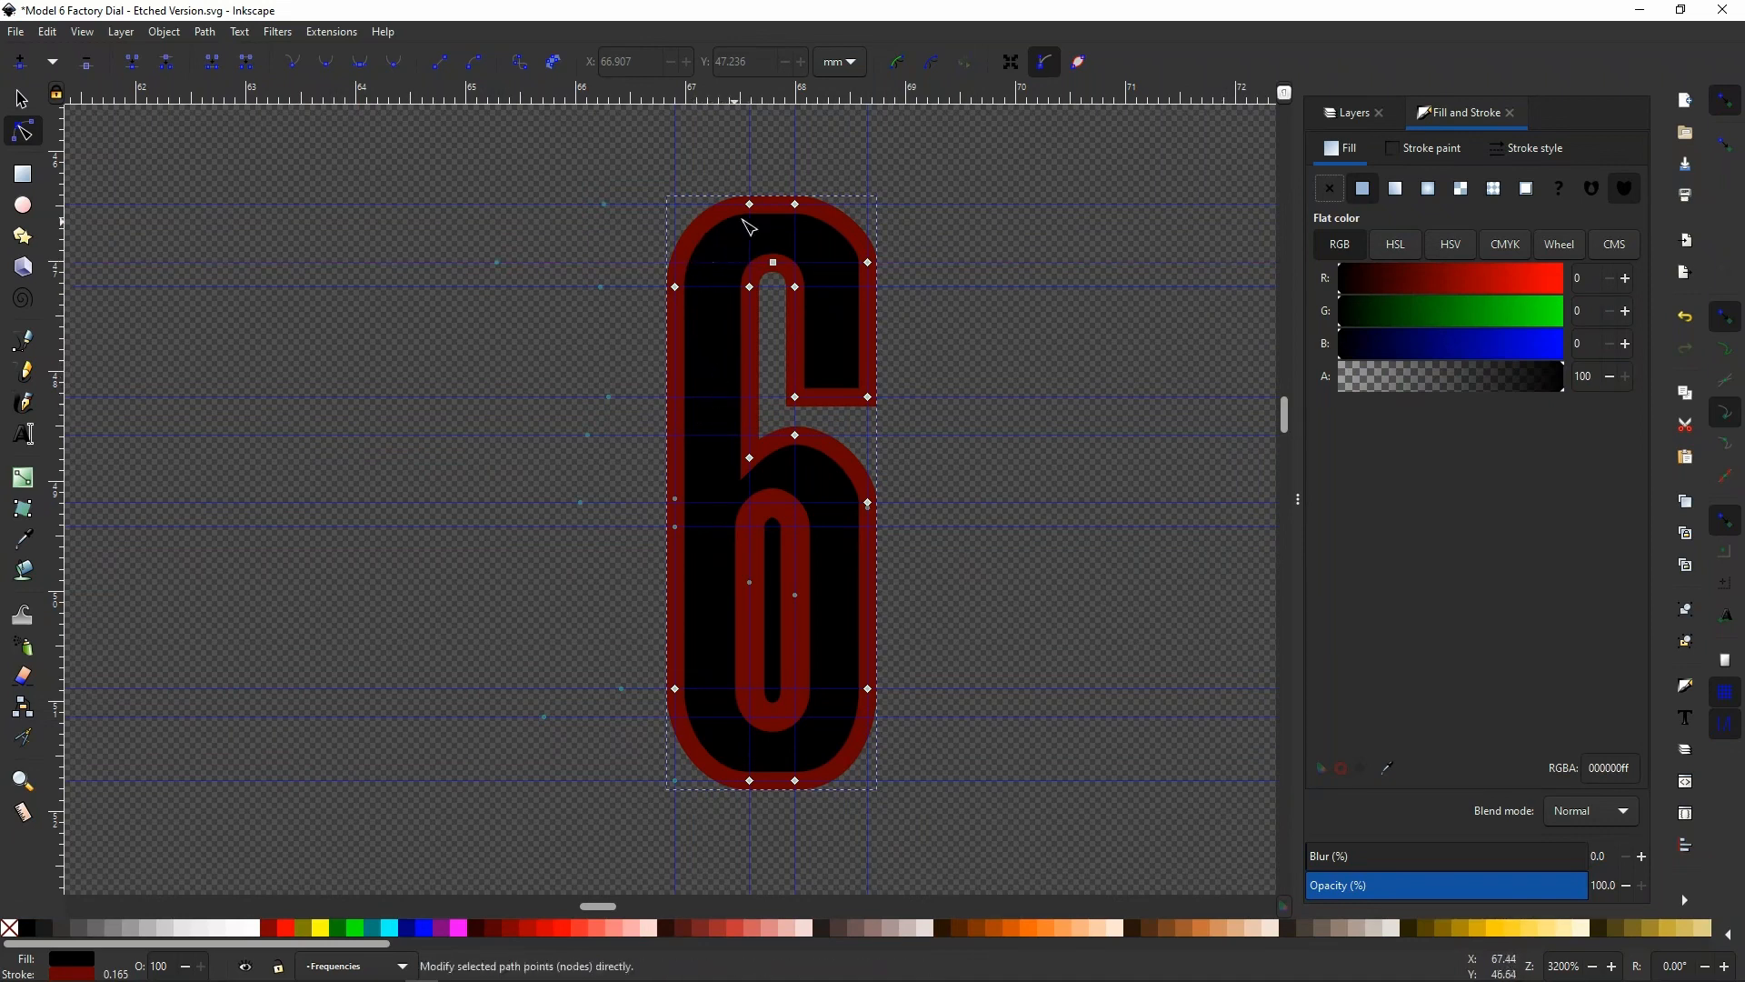
click(1536, 149)
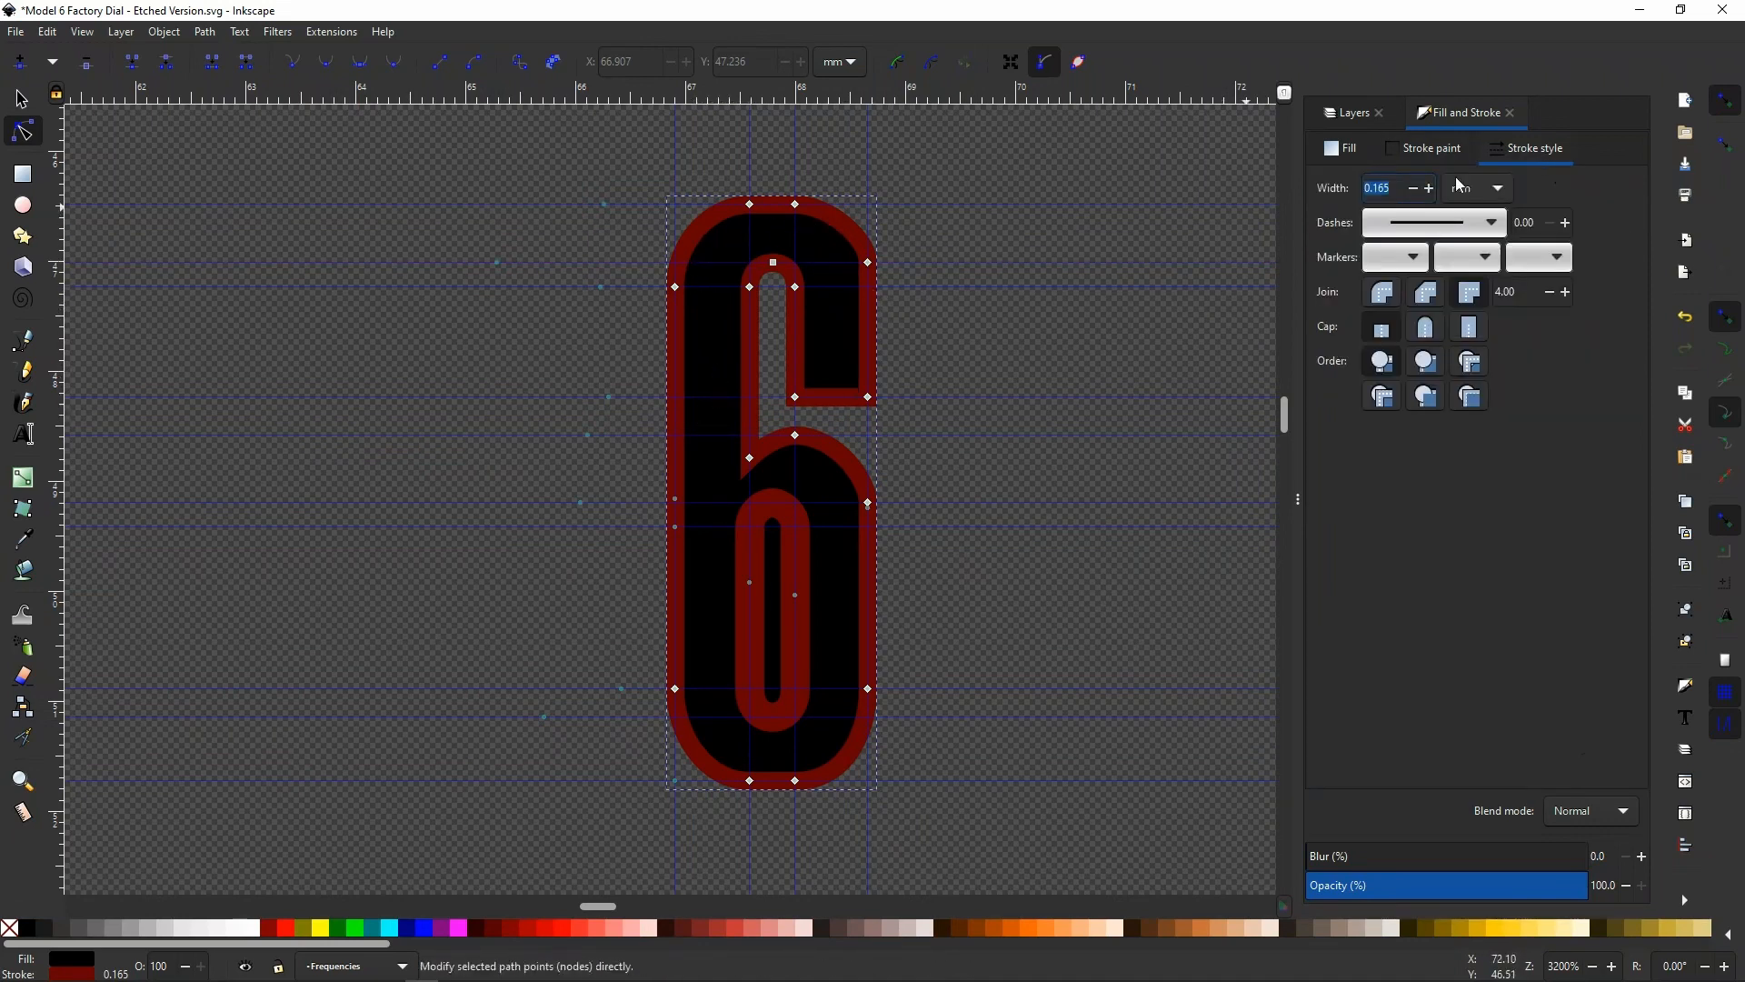
click(1413, 193)
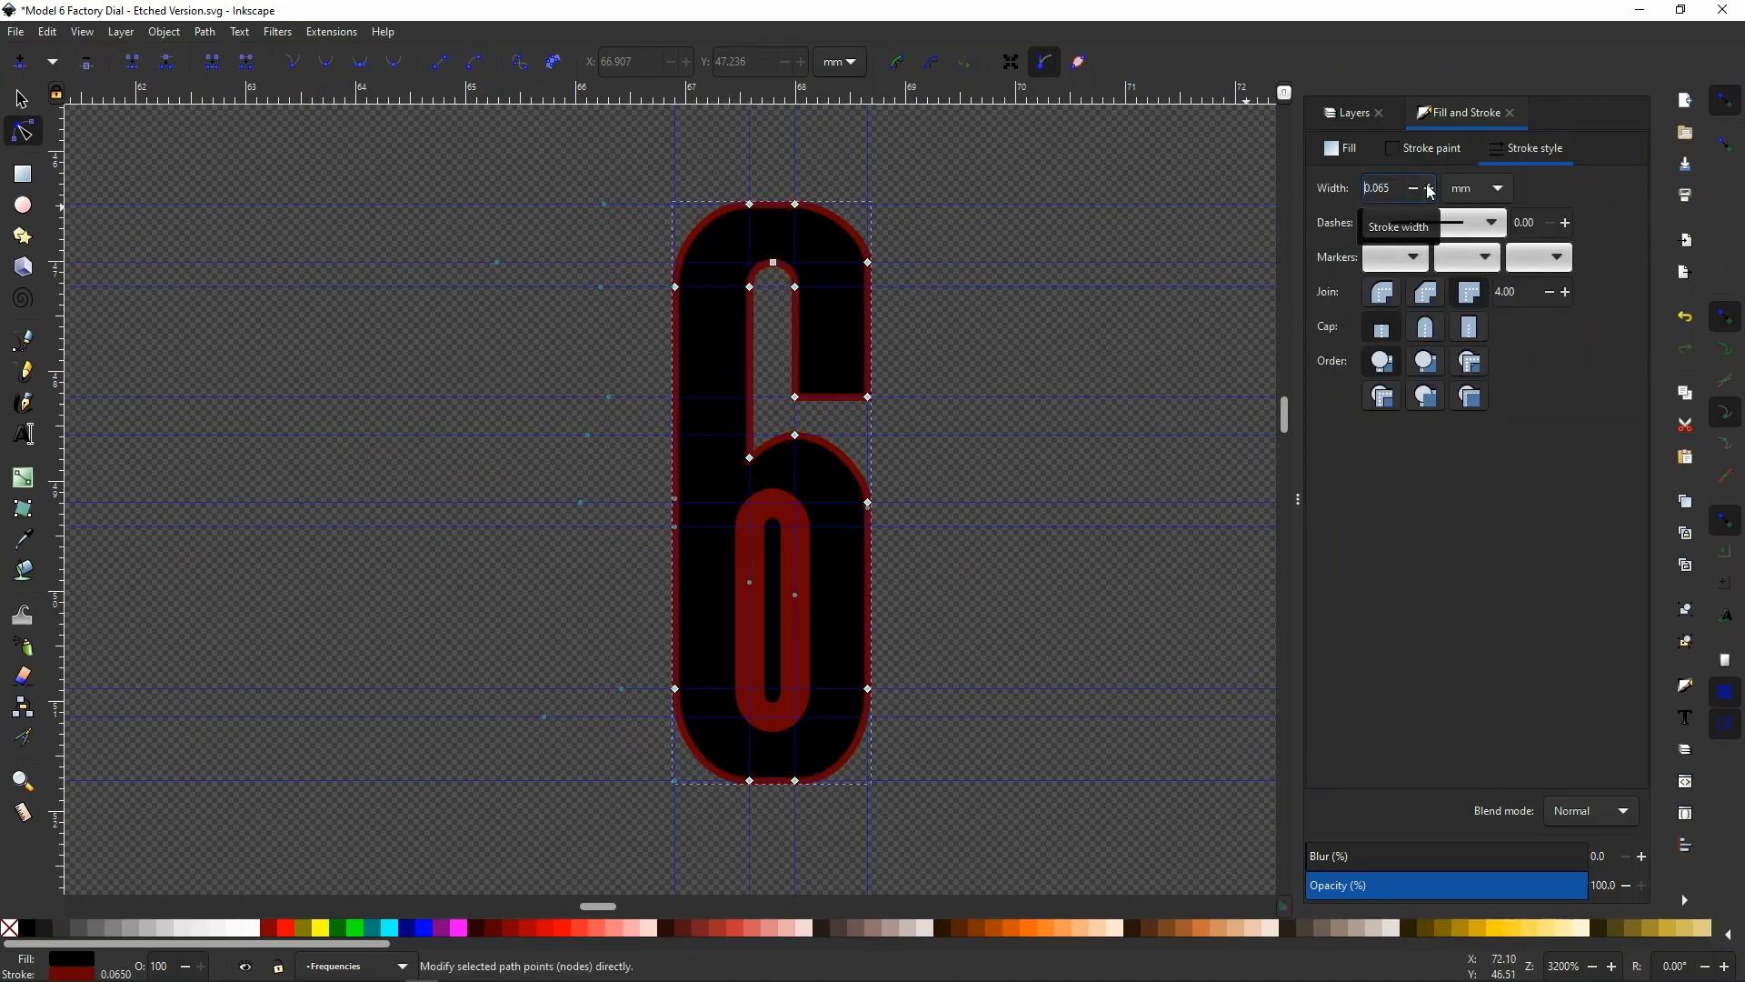
Set the 6's outer outline stroke width to 0.165 mm and cut the bowl opening out of it with Difference
click(1429, 192)
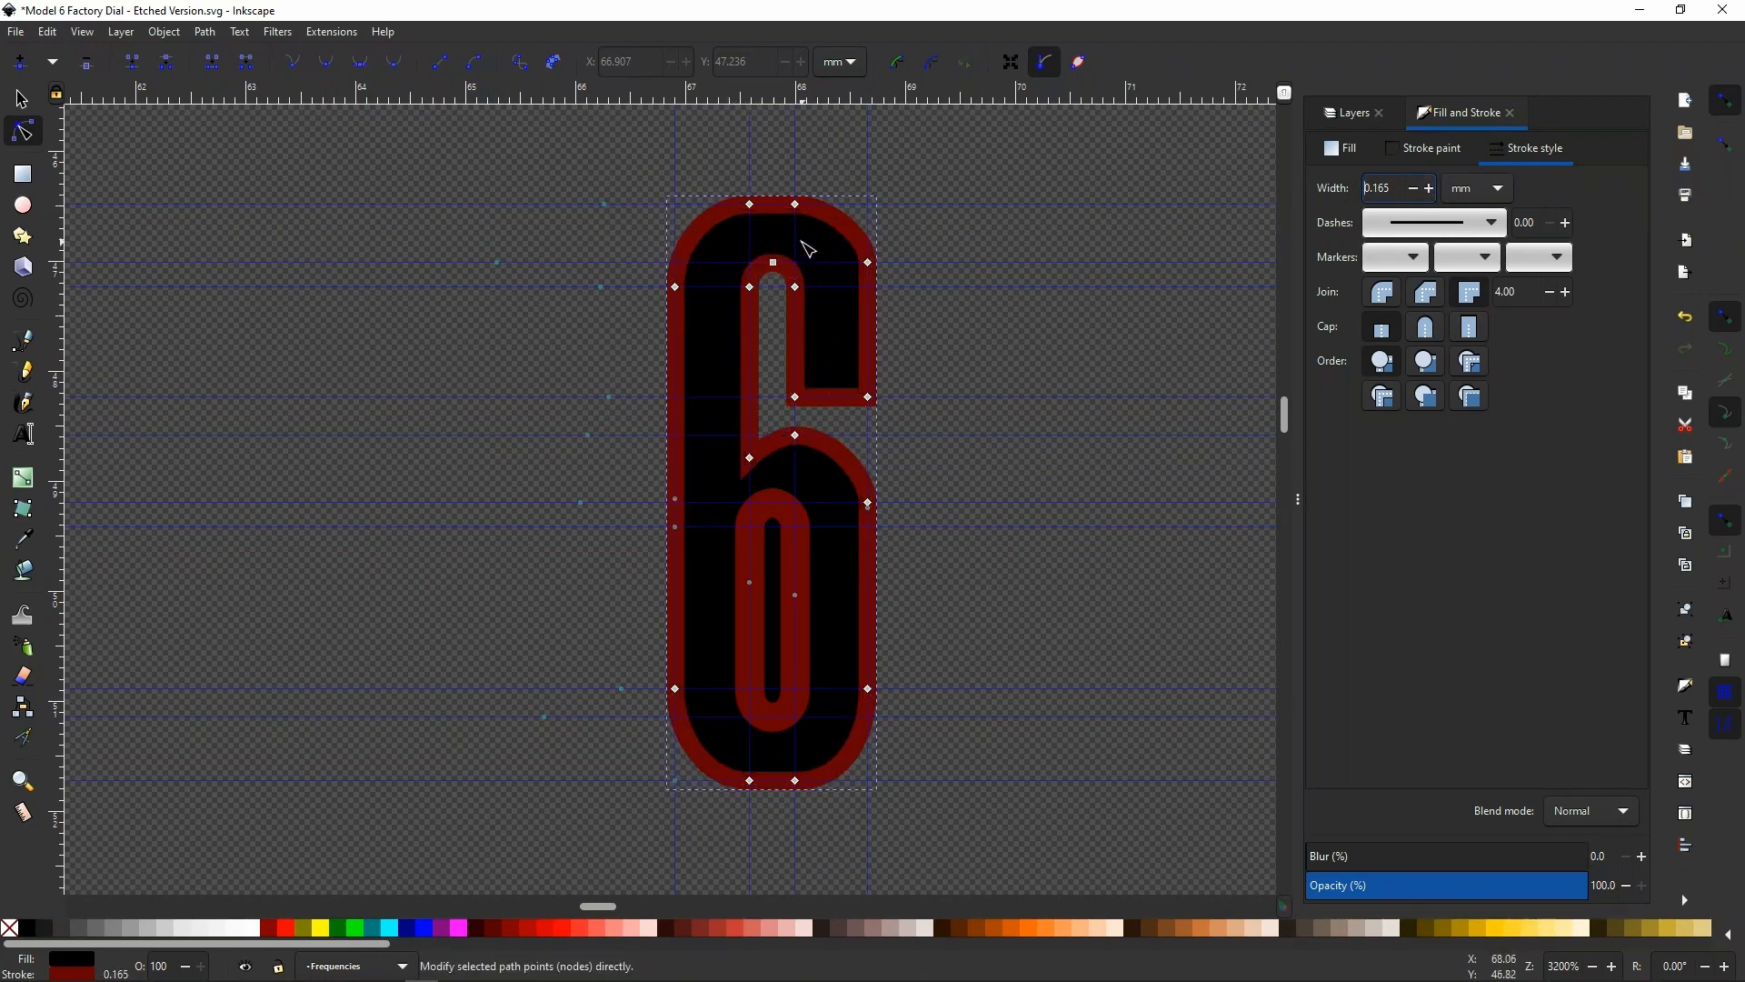
click(22, 100)
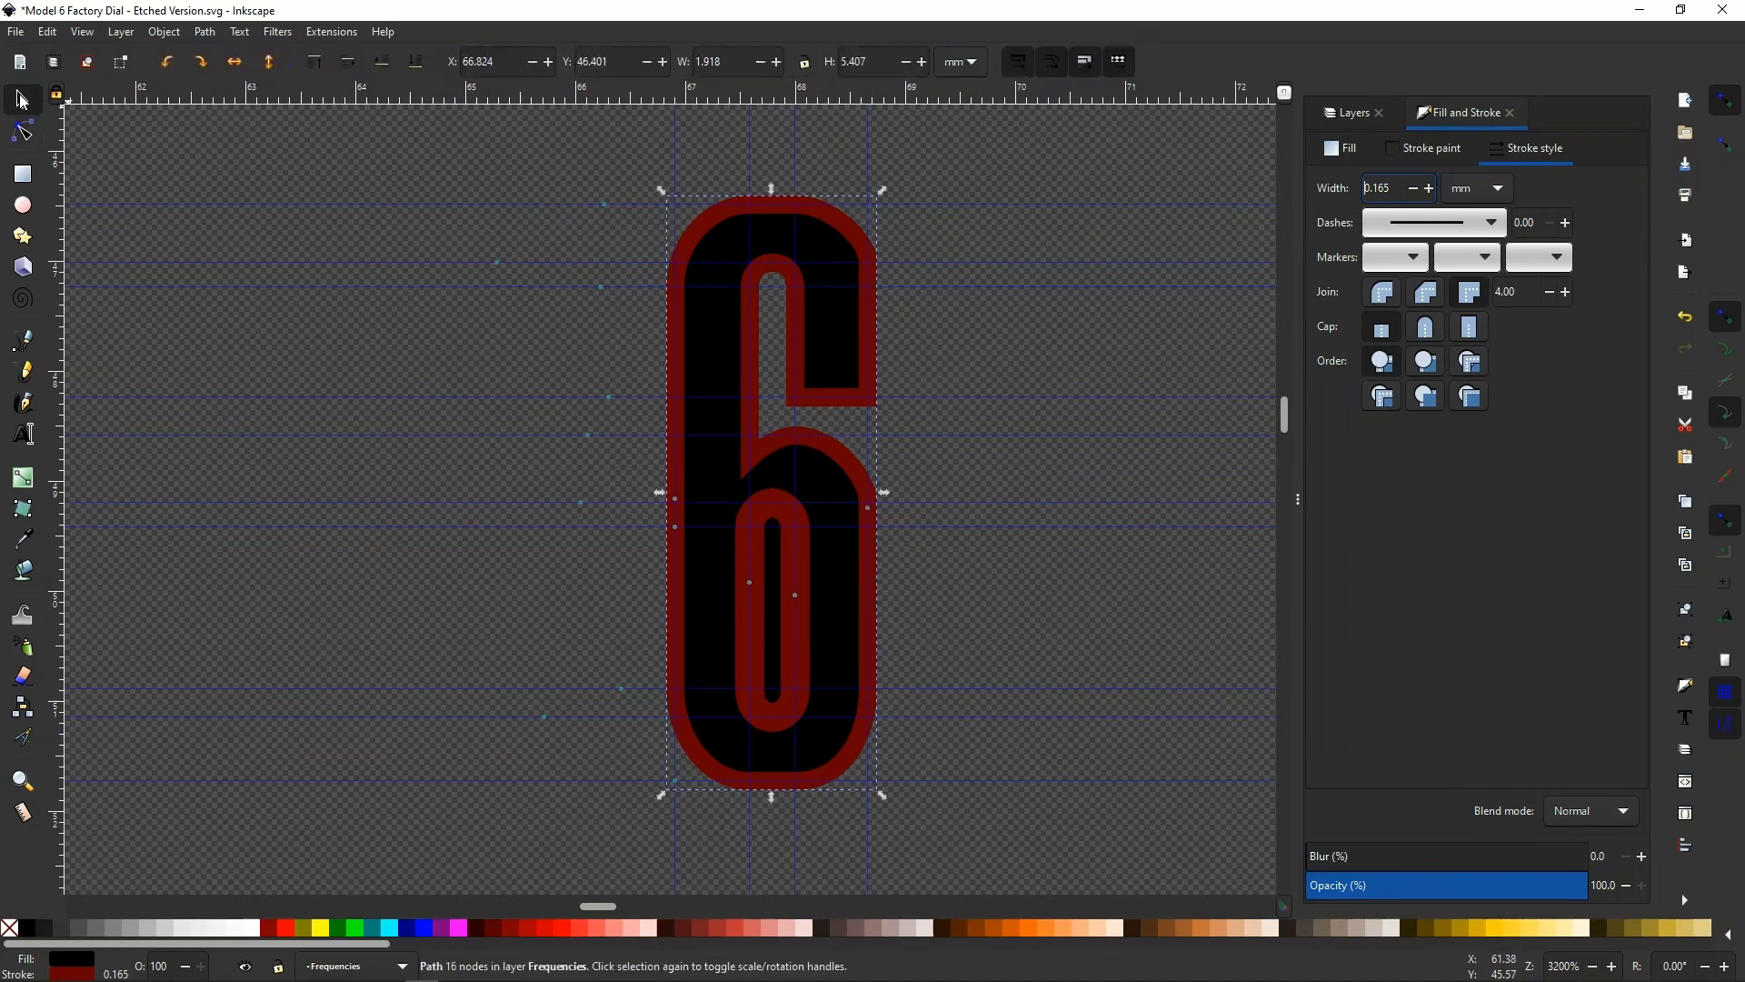
click(680, 351)
key(shift)
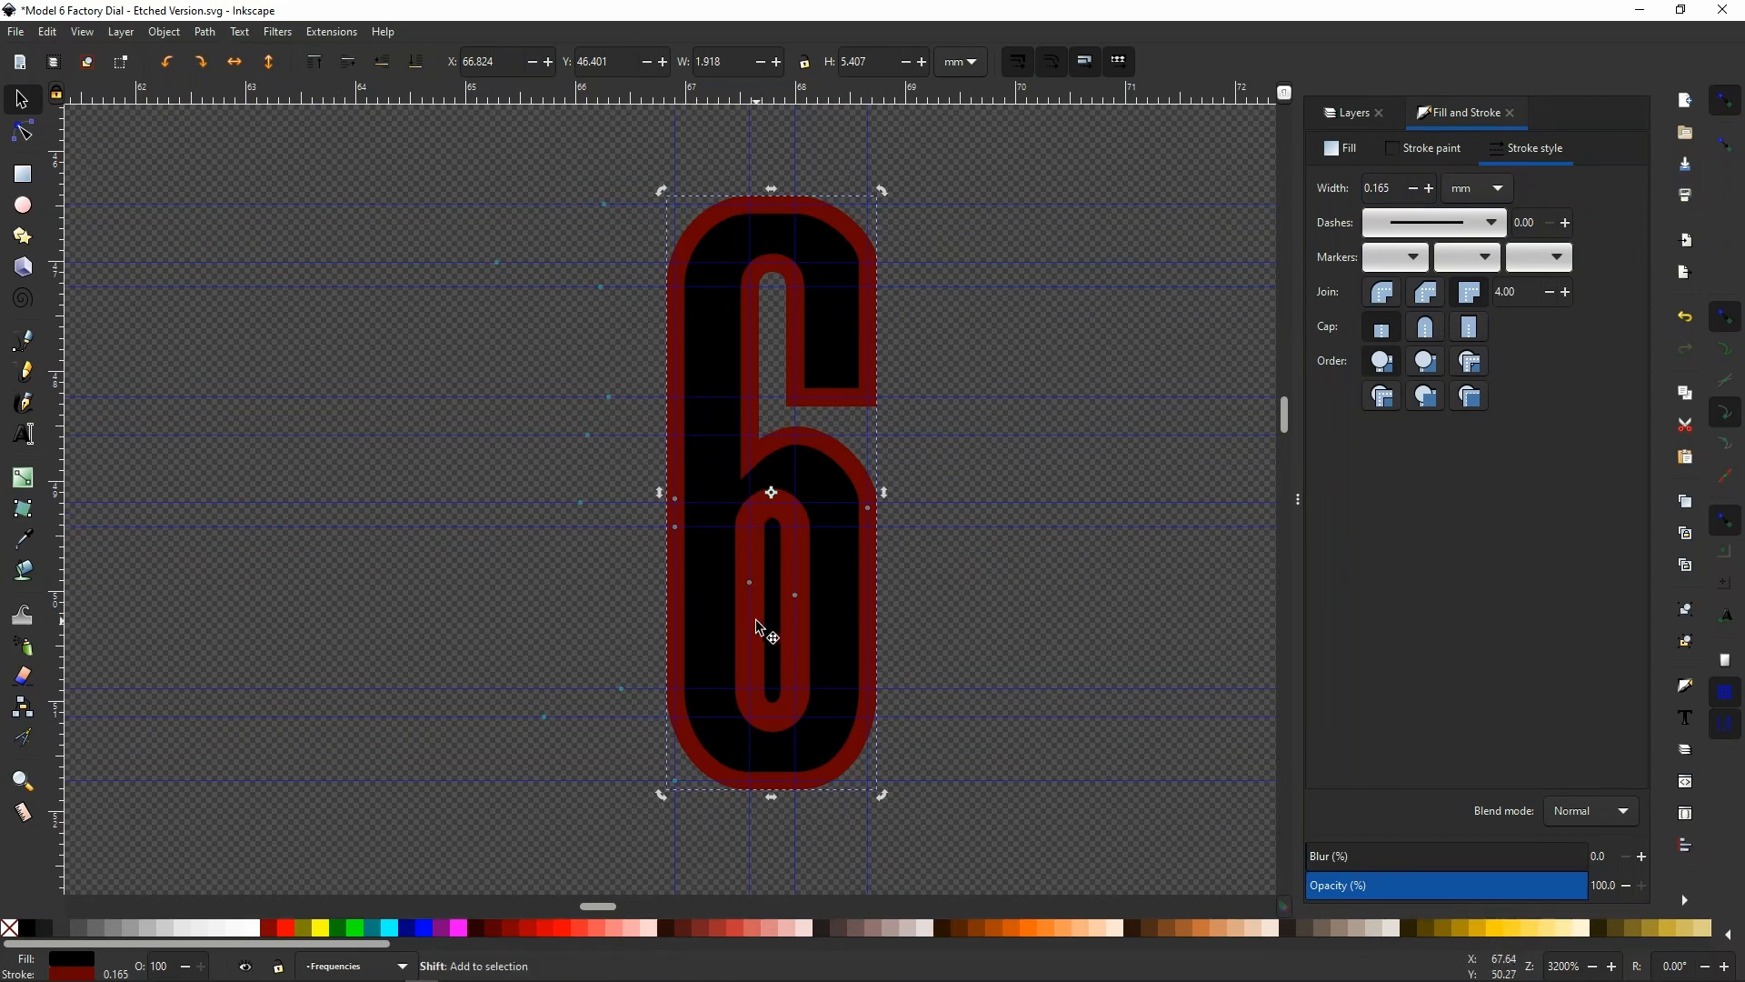
shift+click(756, 622)
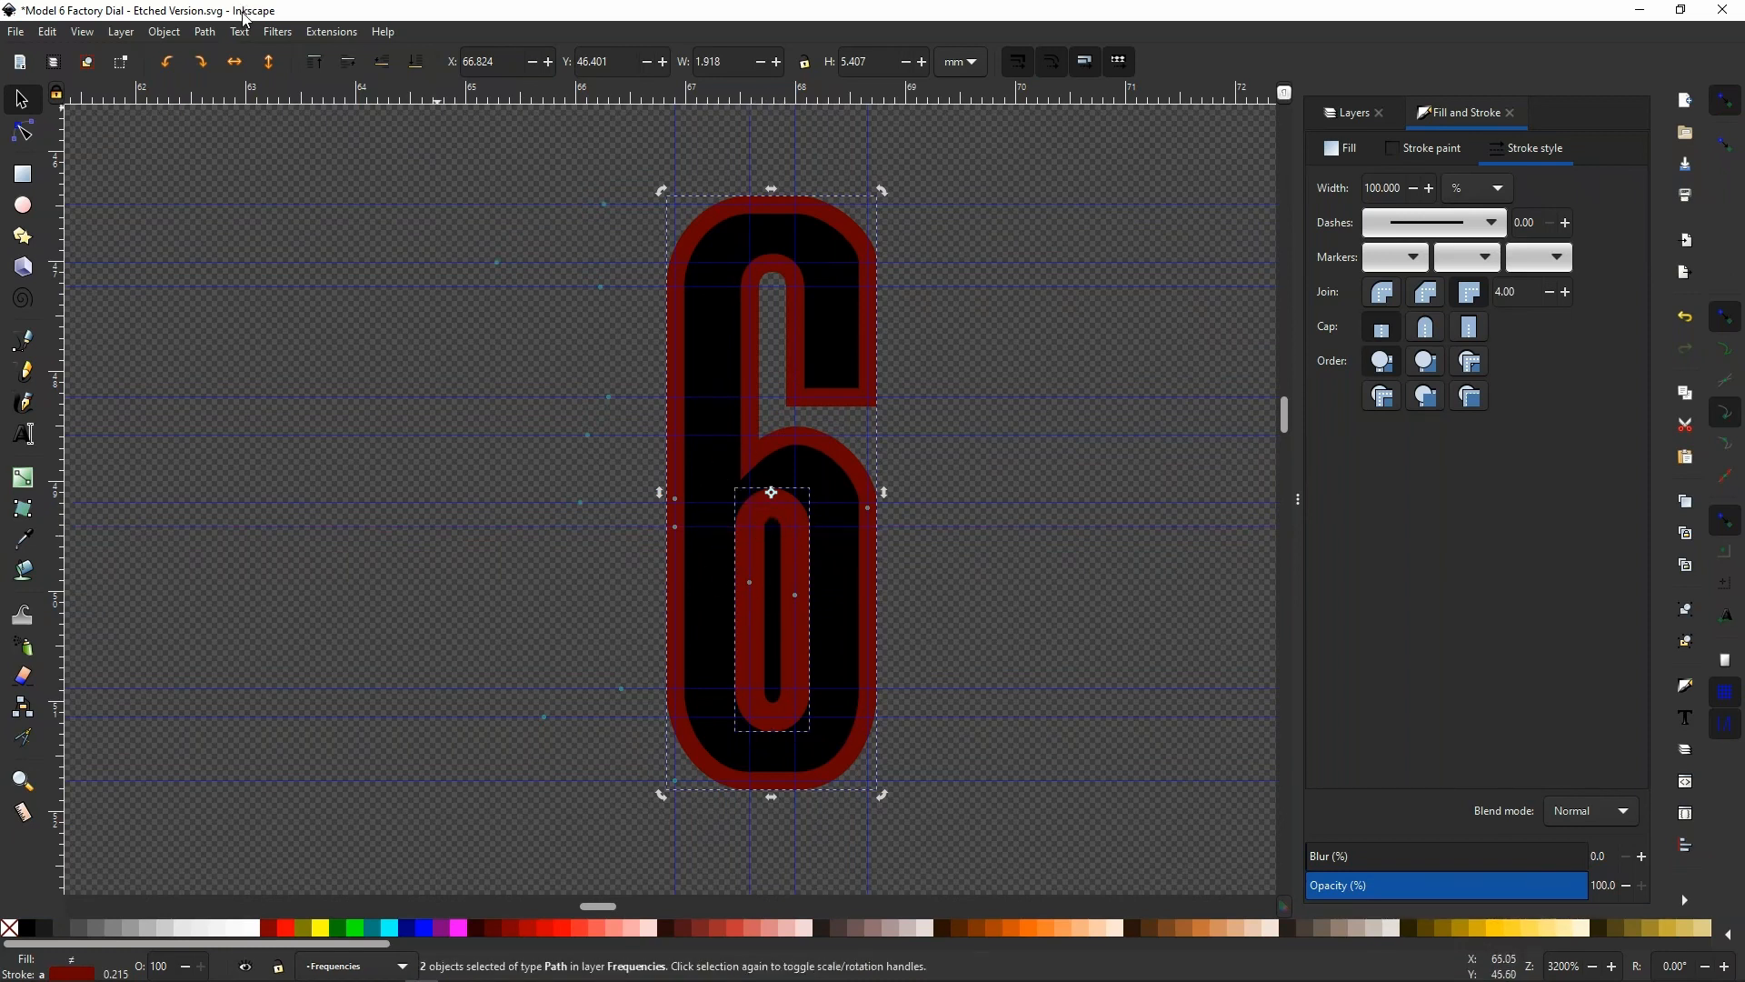
click(205, 32)
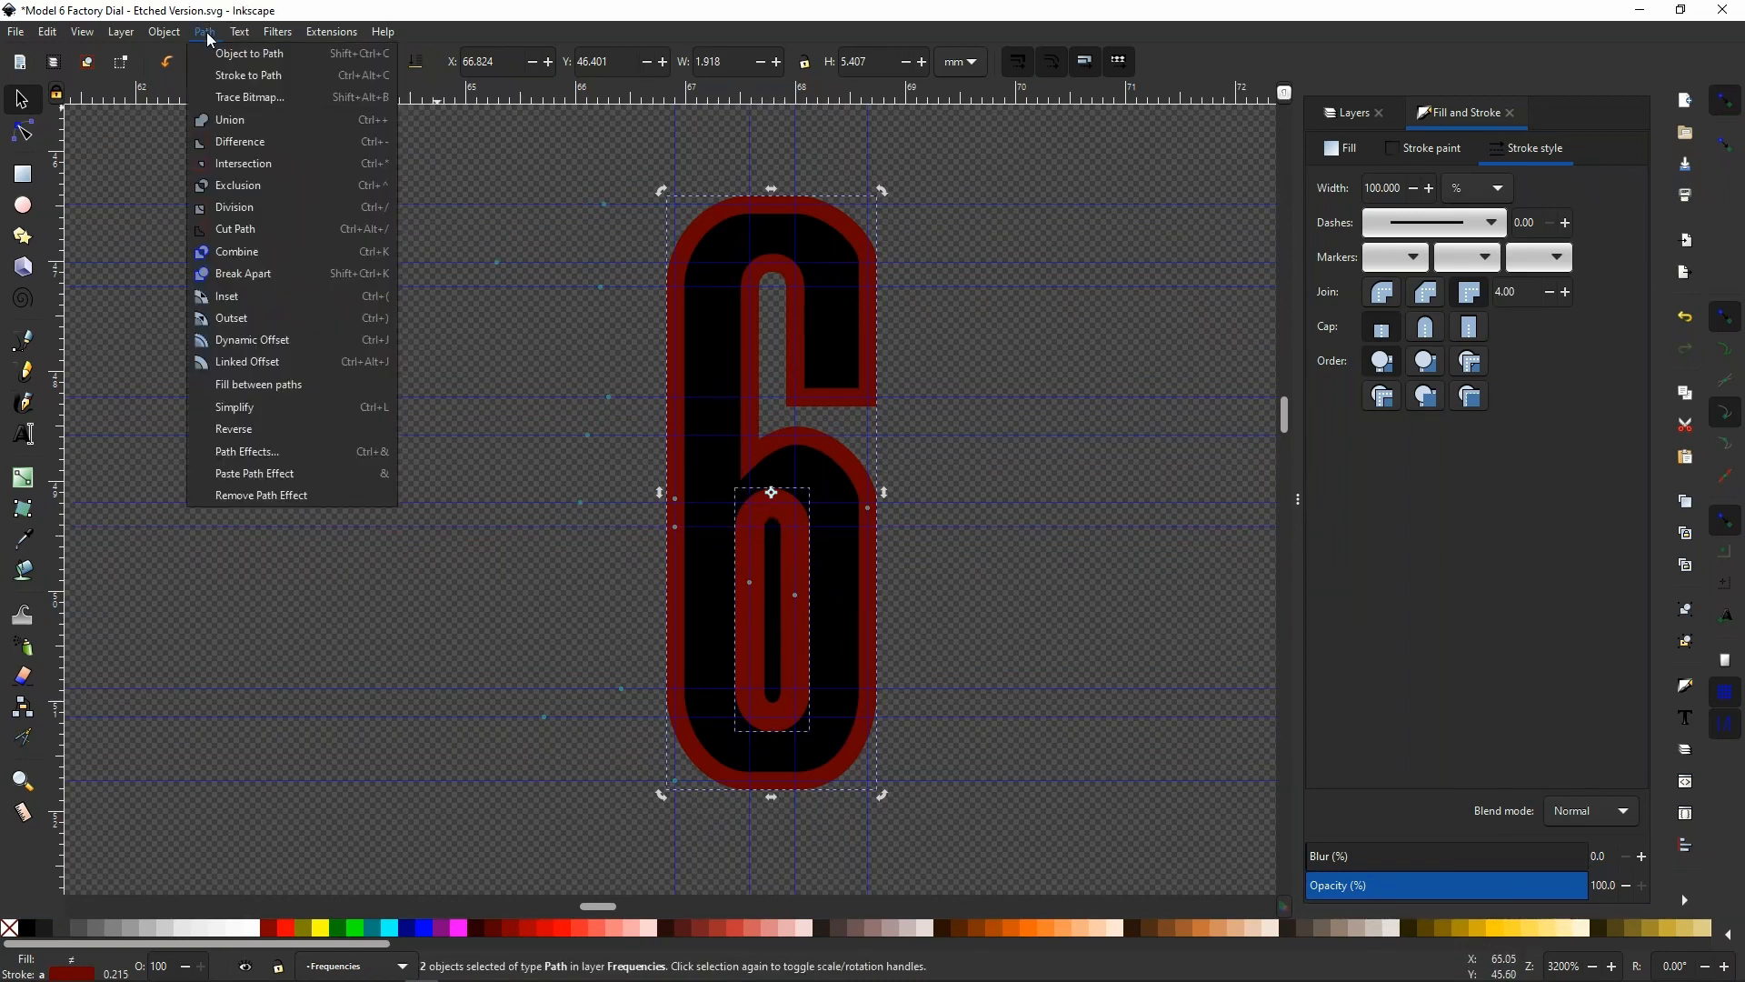
click(226, 143)
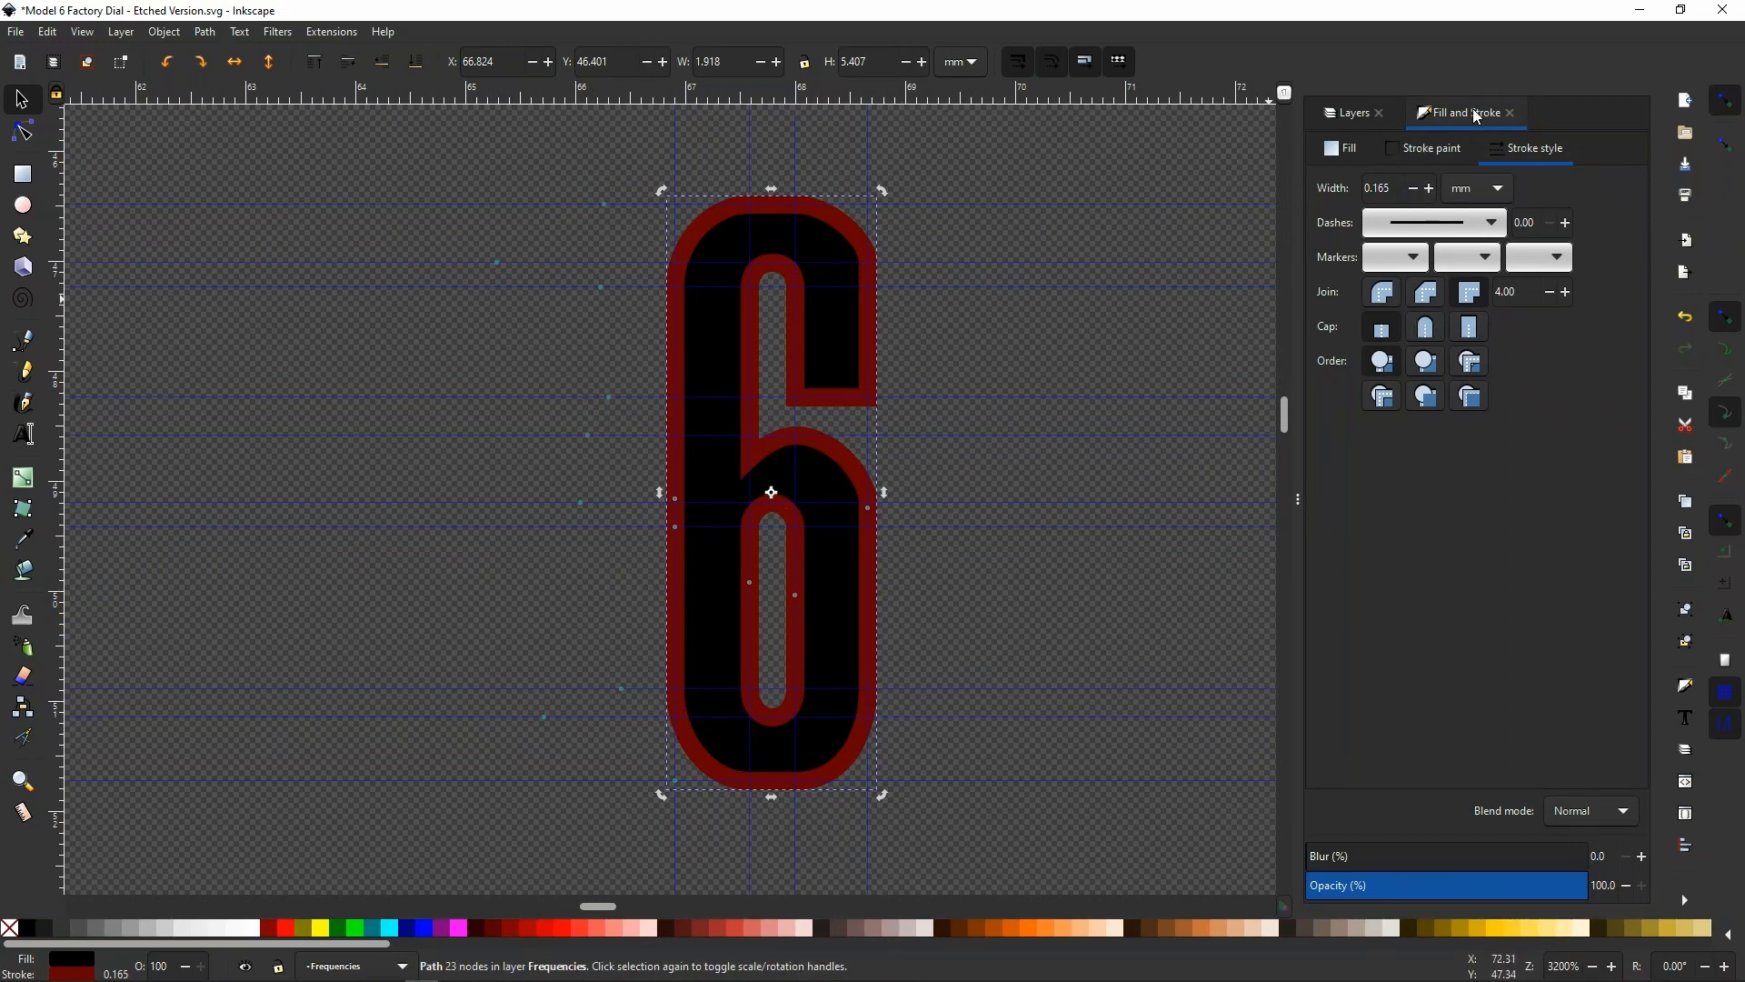
Remove the stroke paint from the combined 6 and show the Background Image layer
click(1440, 147)
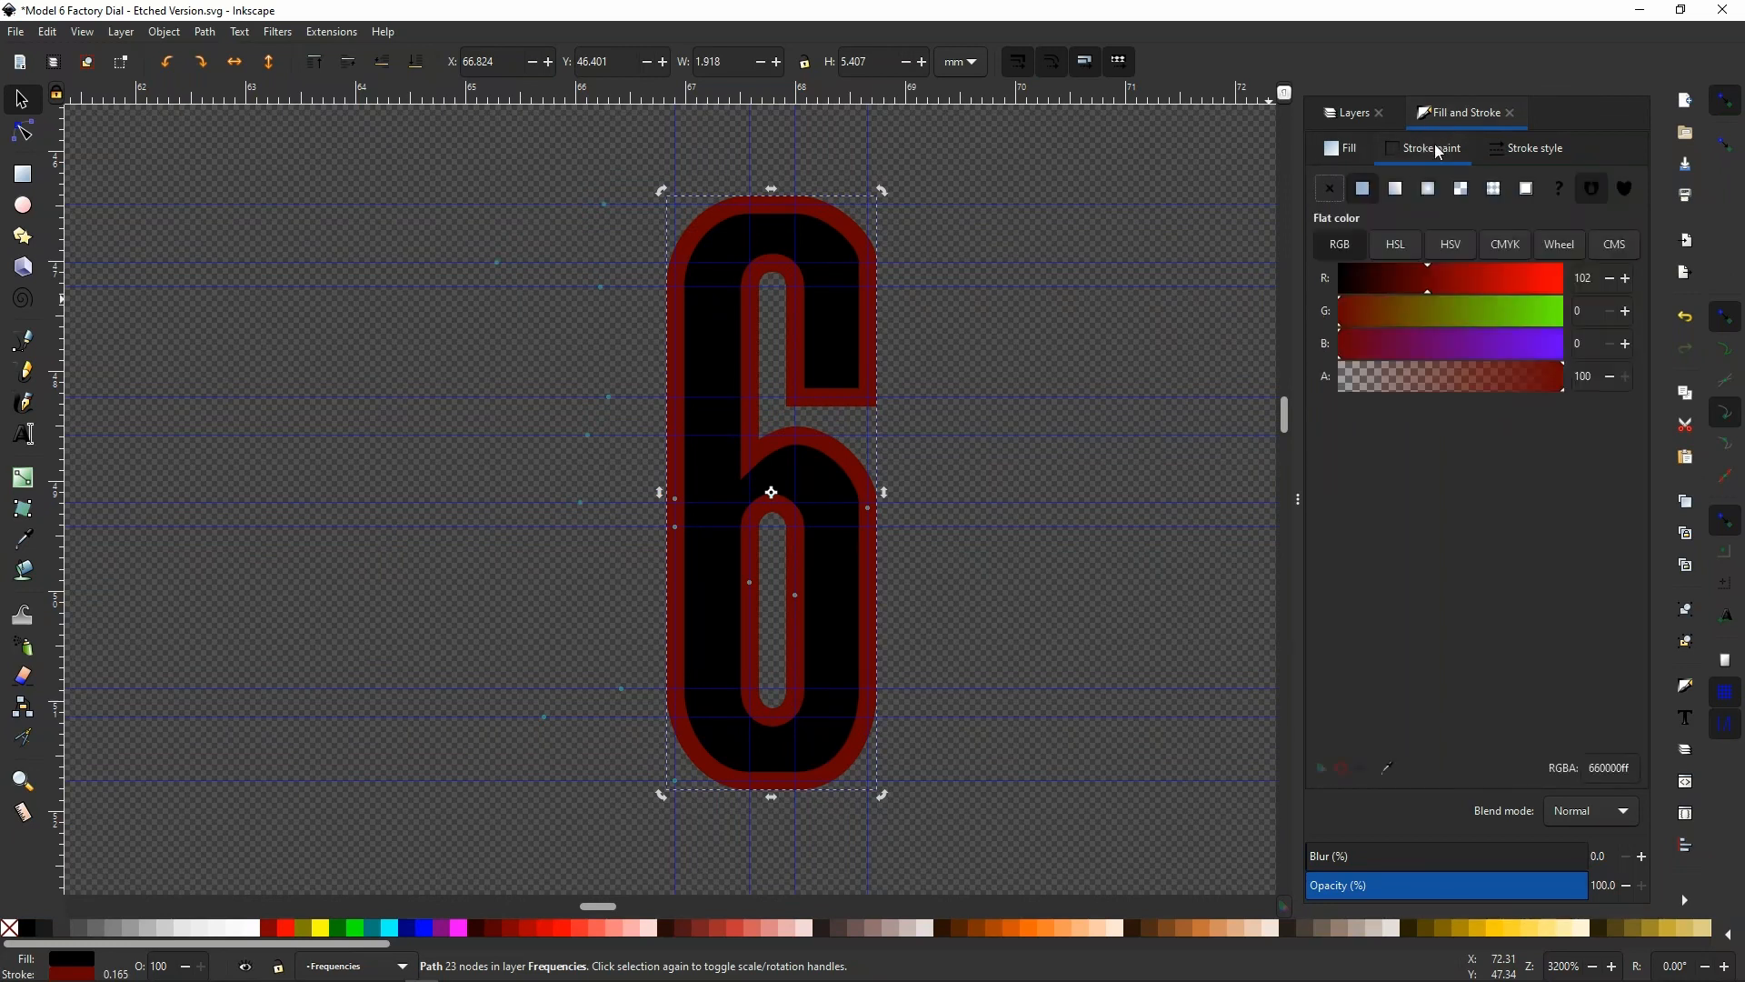
click(1329, 189)
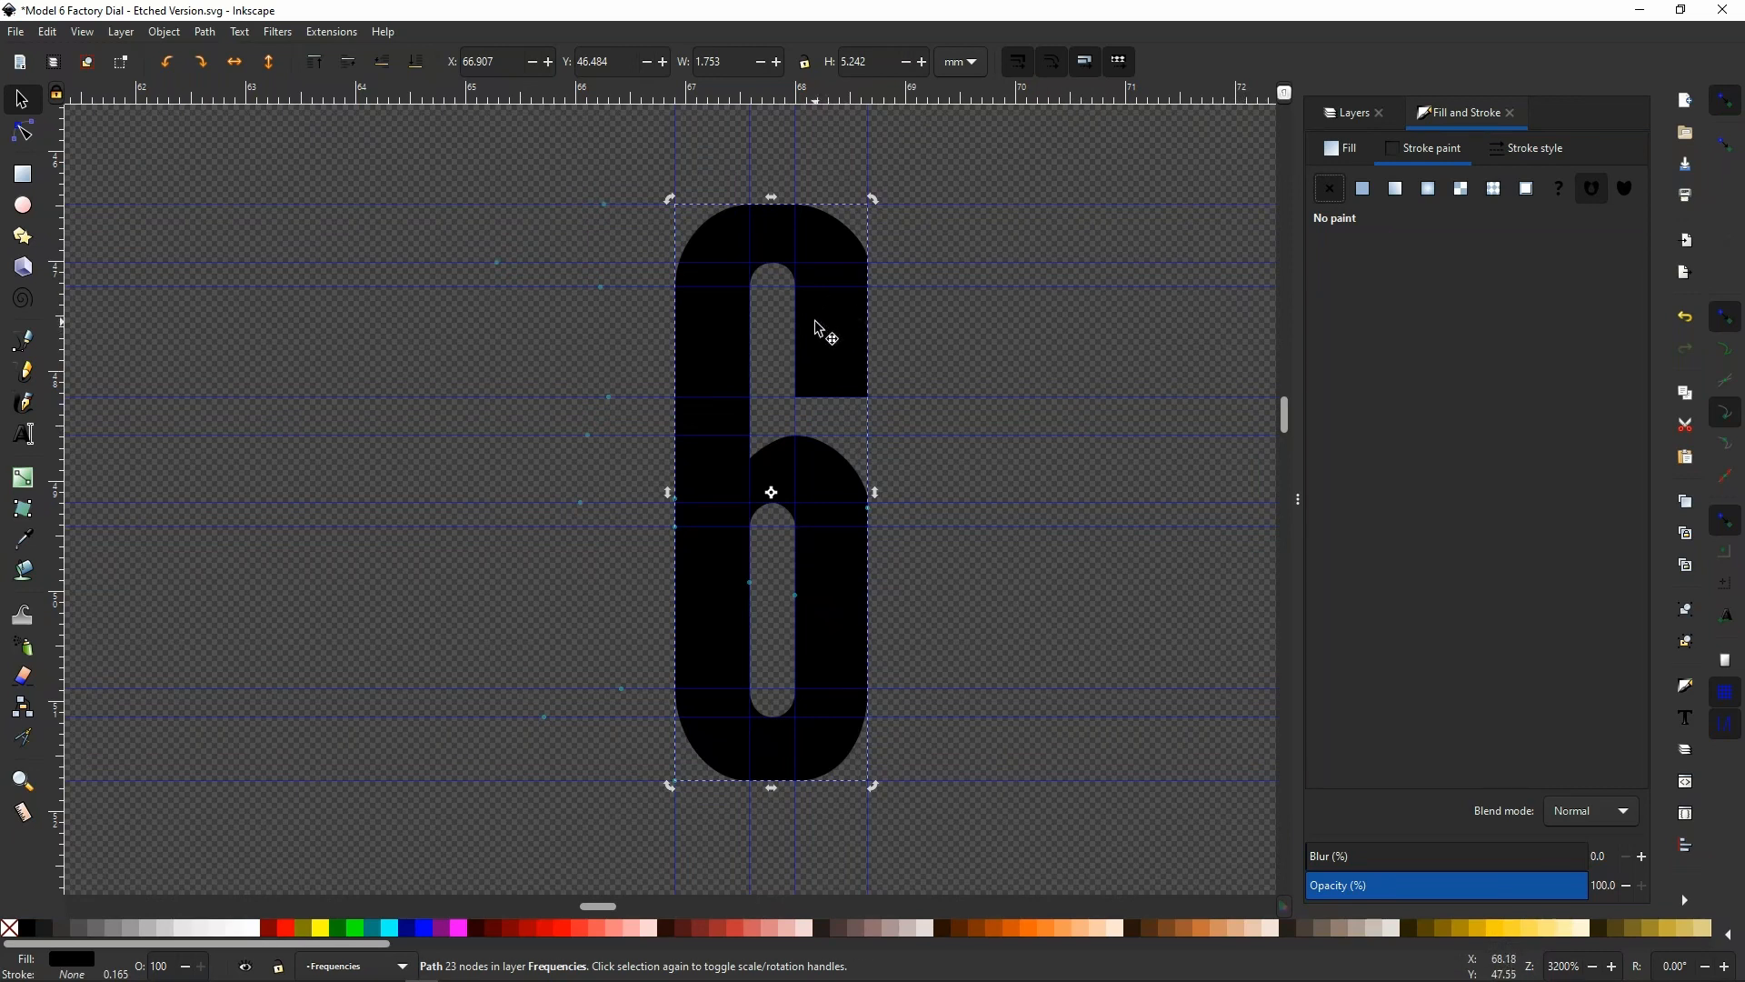
click(1354, 113)
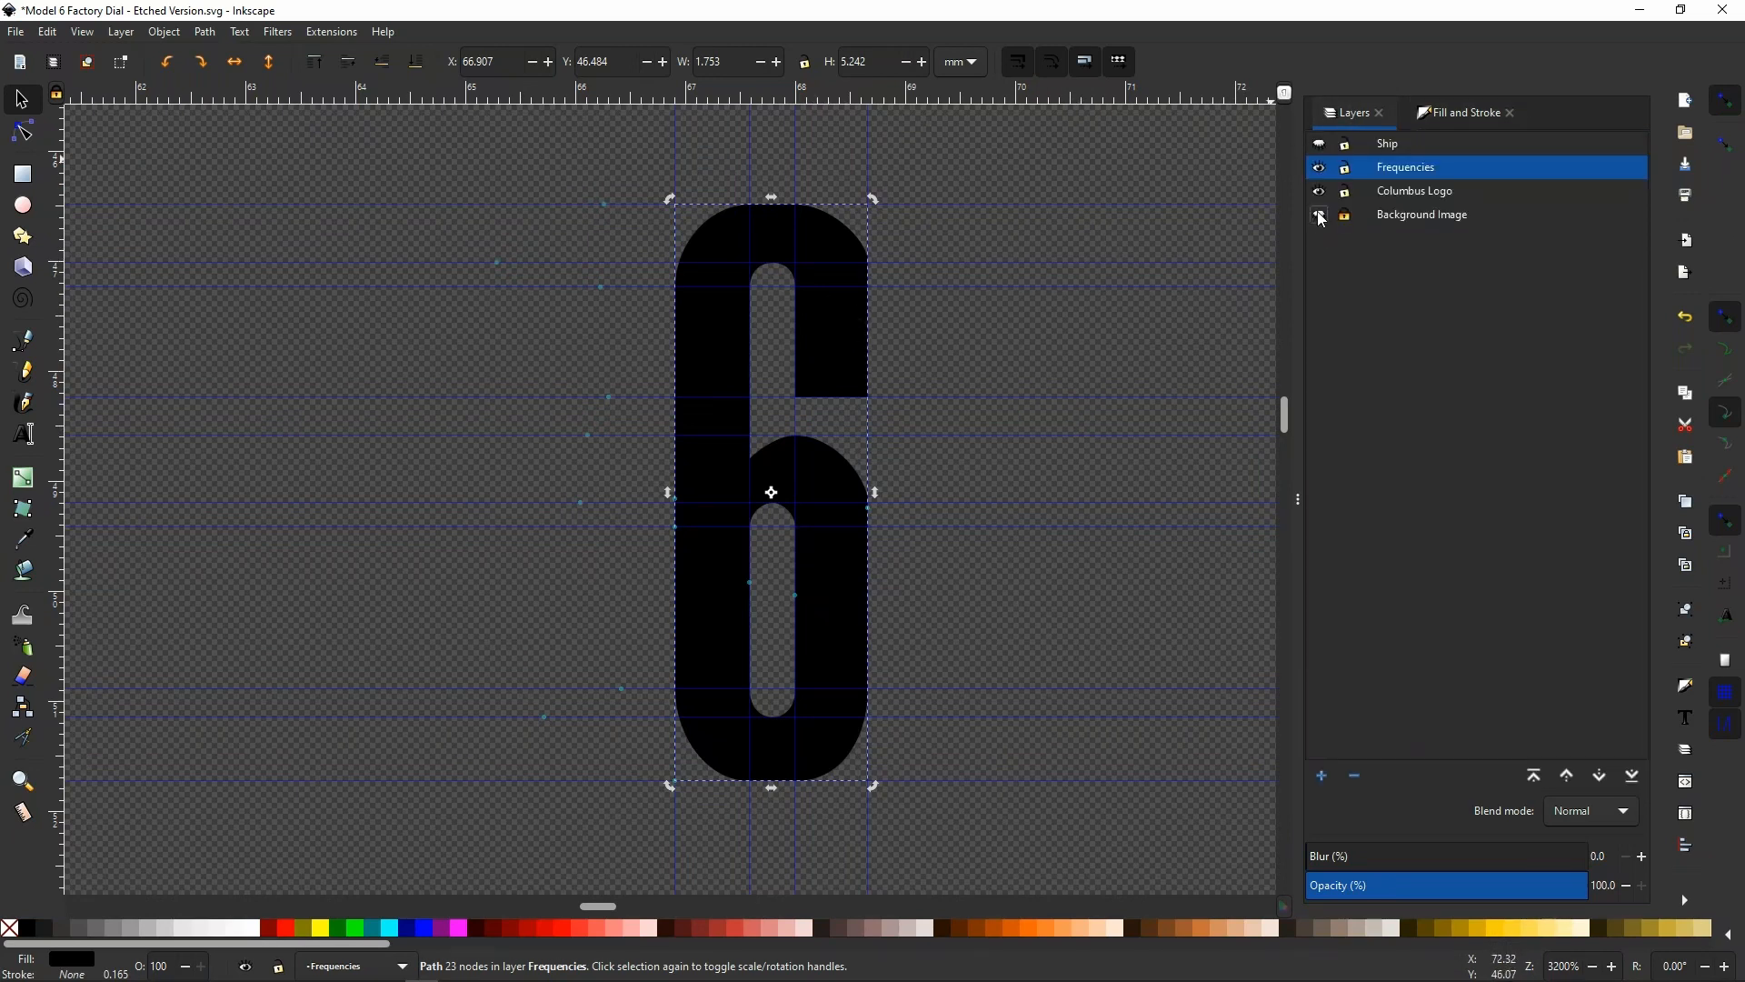
click(1318, 216)
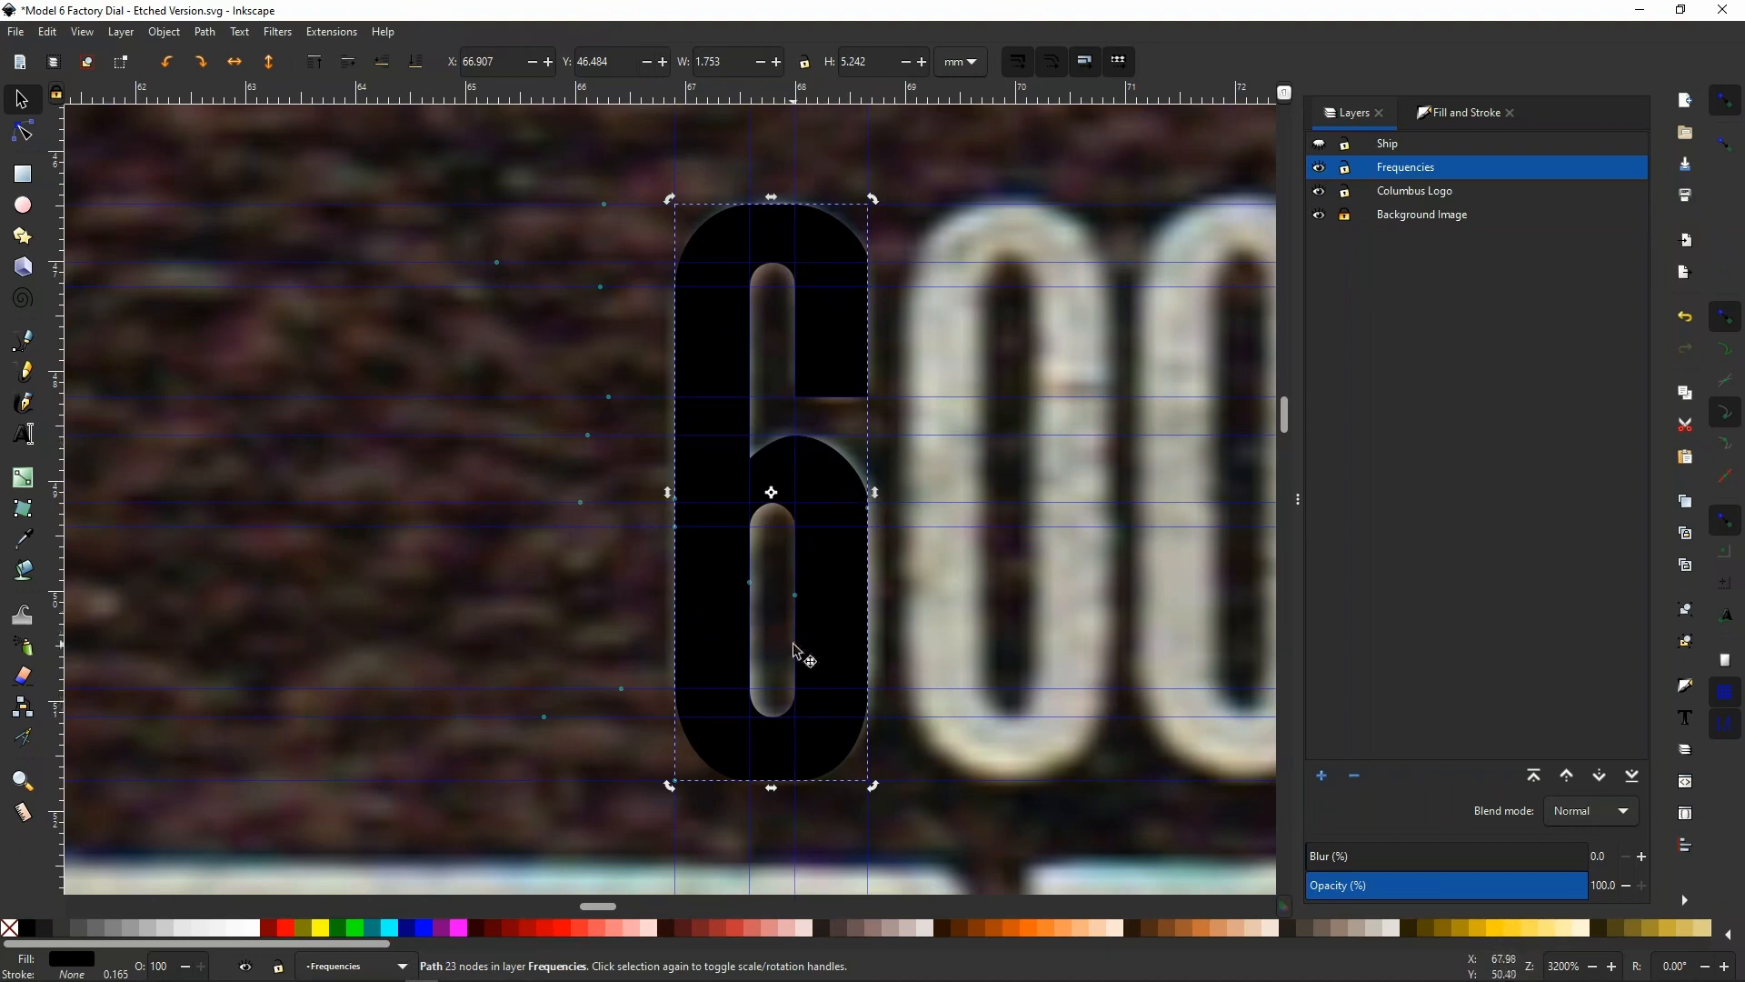
Lower the 6's opacity to about 50% to compare it with the scanned numeral, and restore it to 100%
ctrl+scroll(791, 445, down, 1)
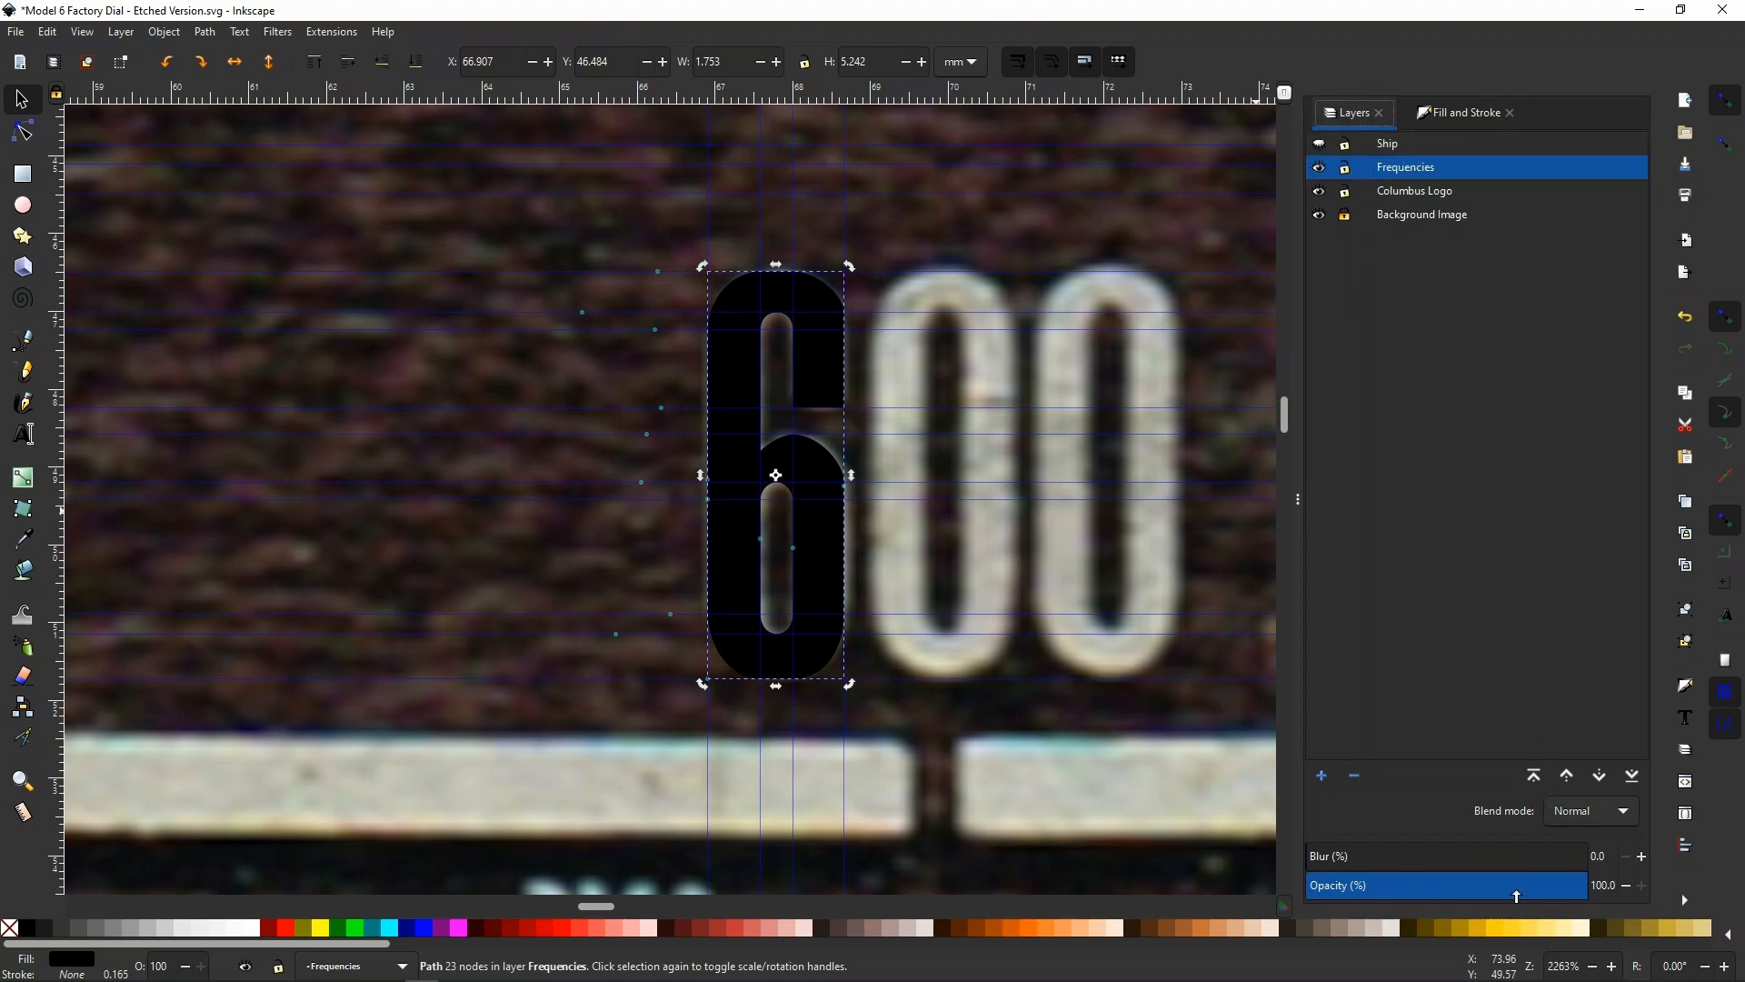
drag(1516, 895, 1571, 888)
drag(1566, 888, 1448, 896)
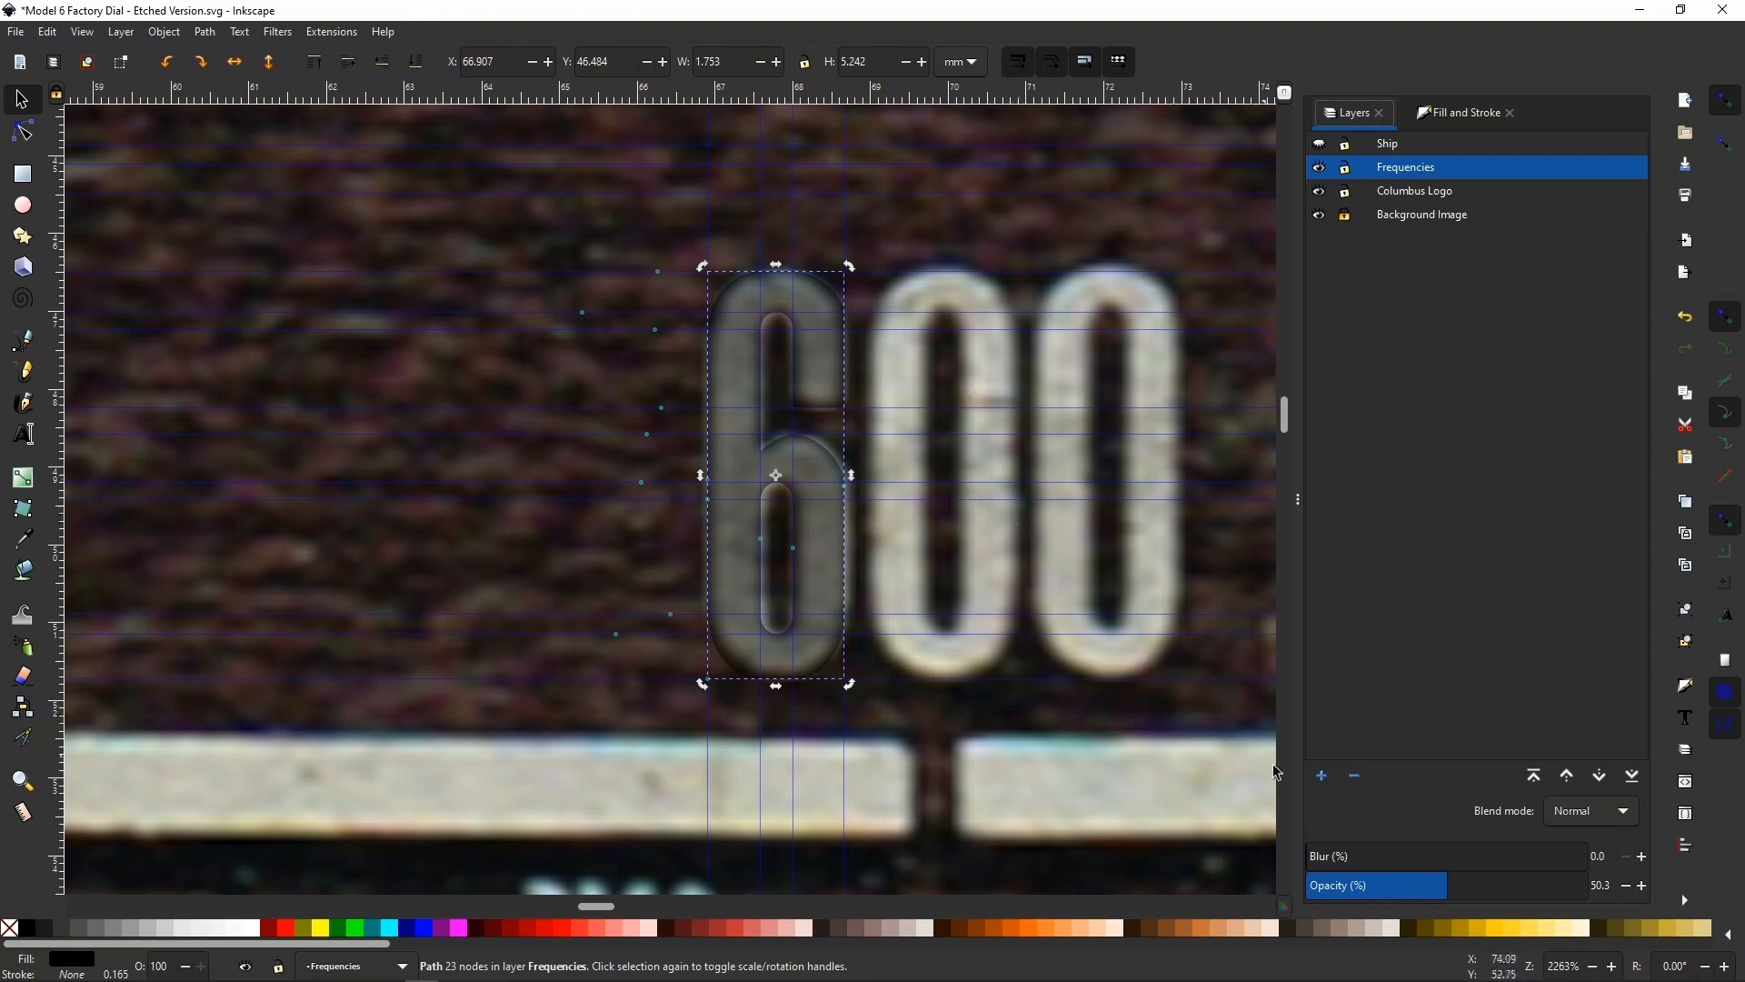
drag(1447, 887, 1602, 899)
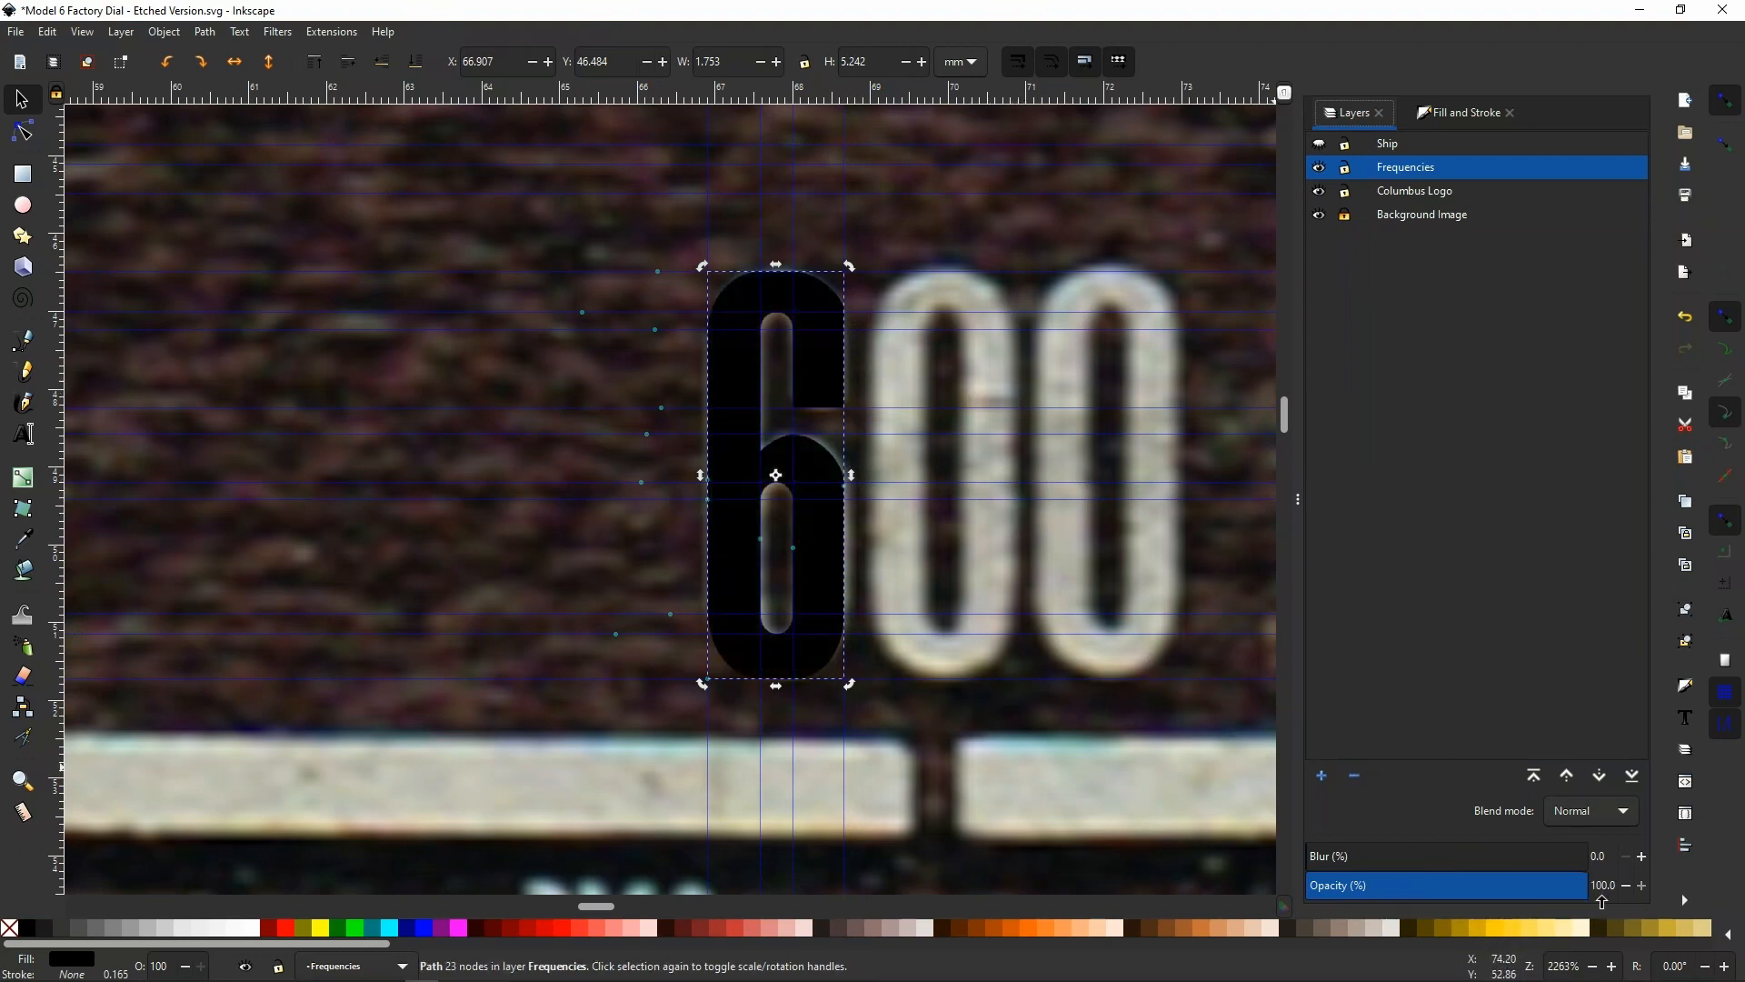
Move the finished 6 horizontally off the scanned numeral to X 64.261 mm
click(740, 366)
key(Left)
key(Left)
key(Left)
key(Left)
key(Left)
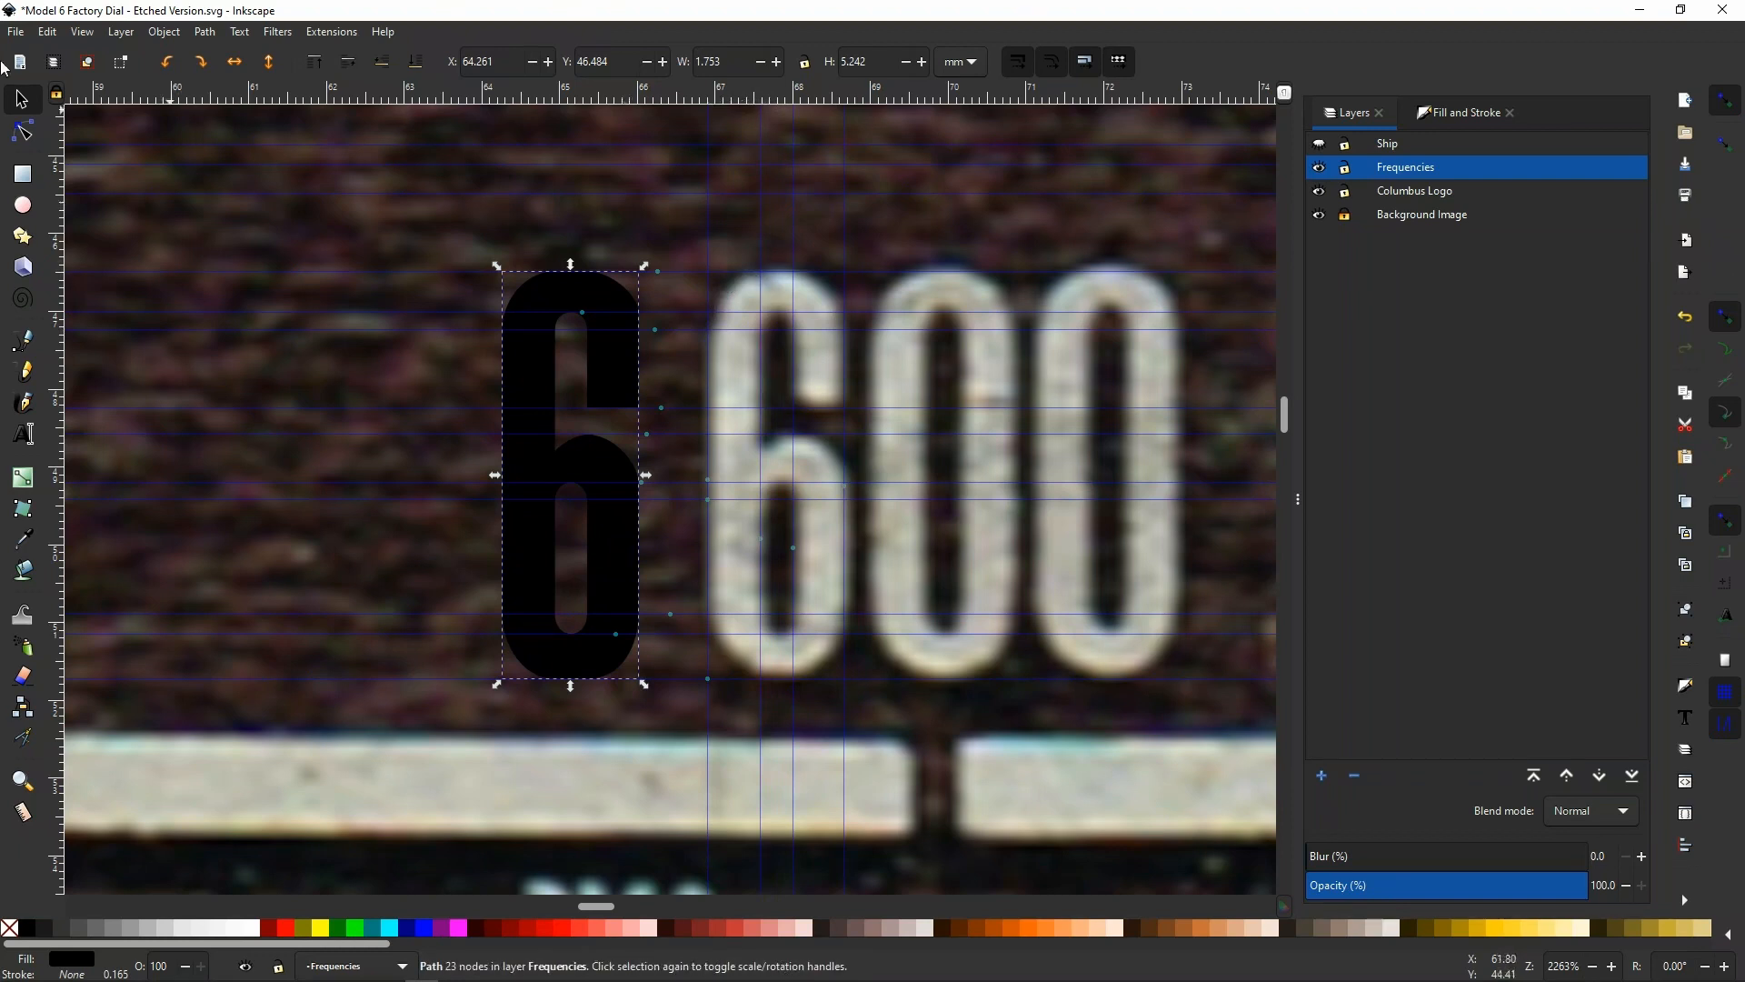
Draw a closed eight-node Bezier outline for the 0 around the scanned 6, with its nodes at the guide intersections
click(25, 344)
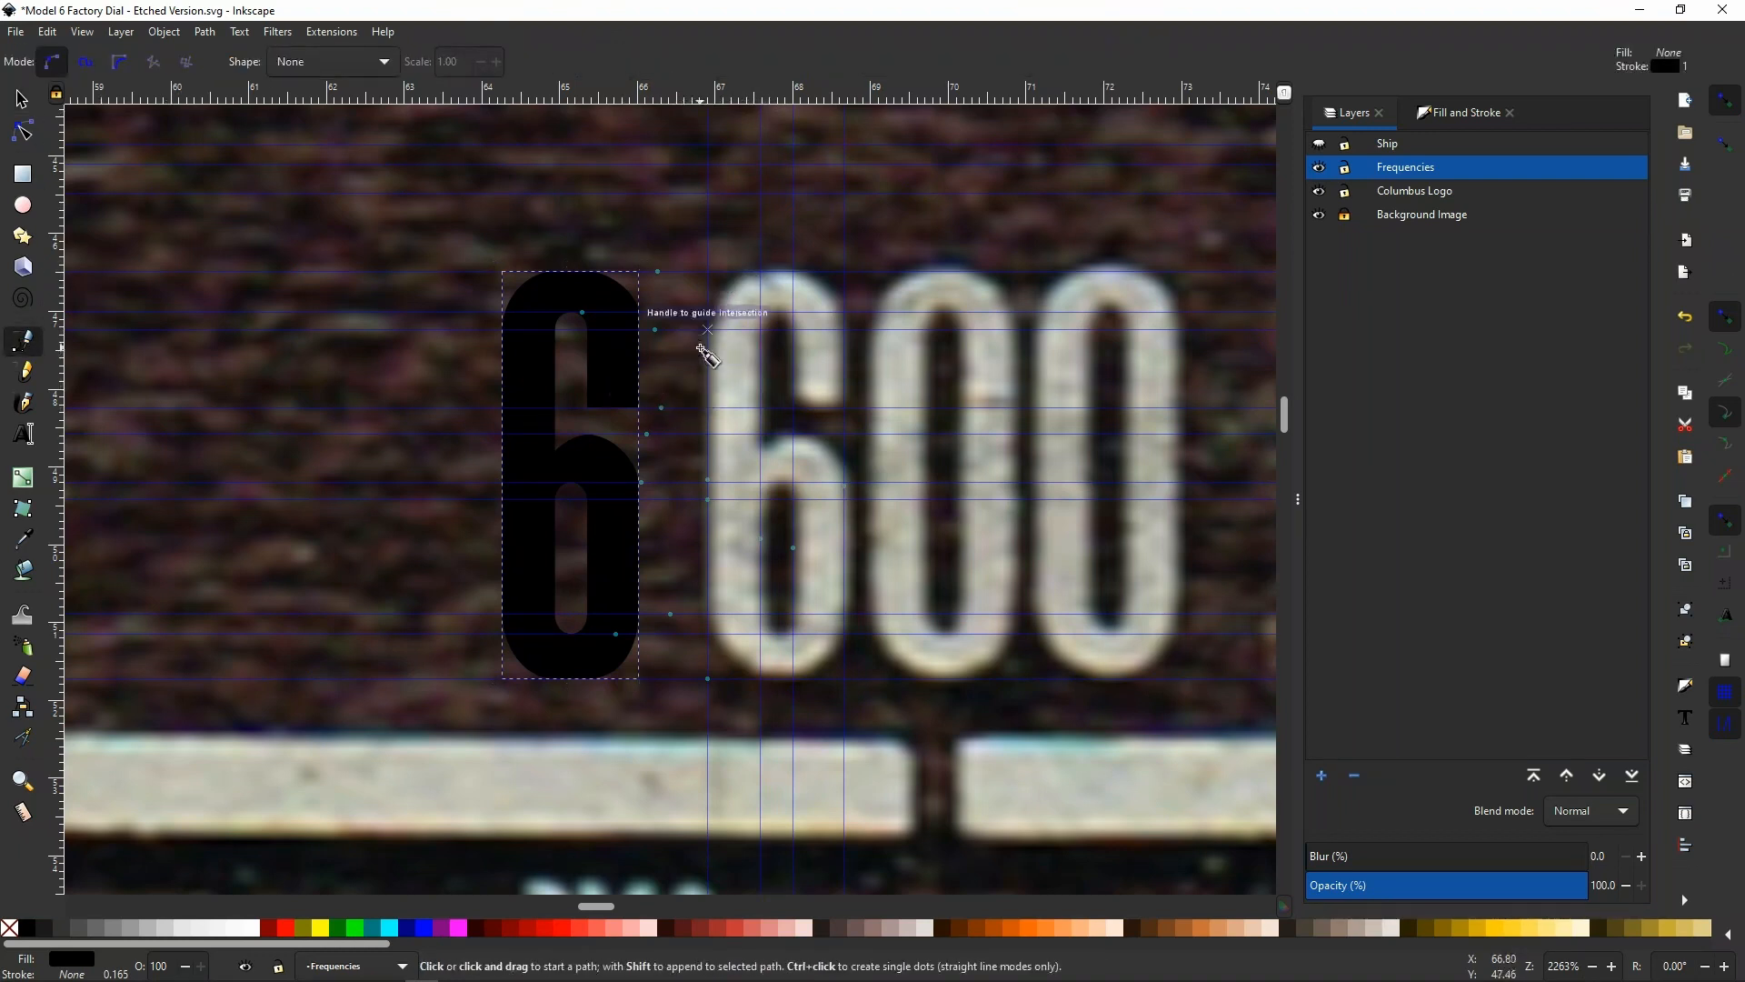
click(708, 328)
click(761, 272)
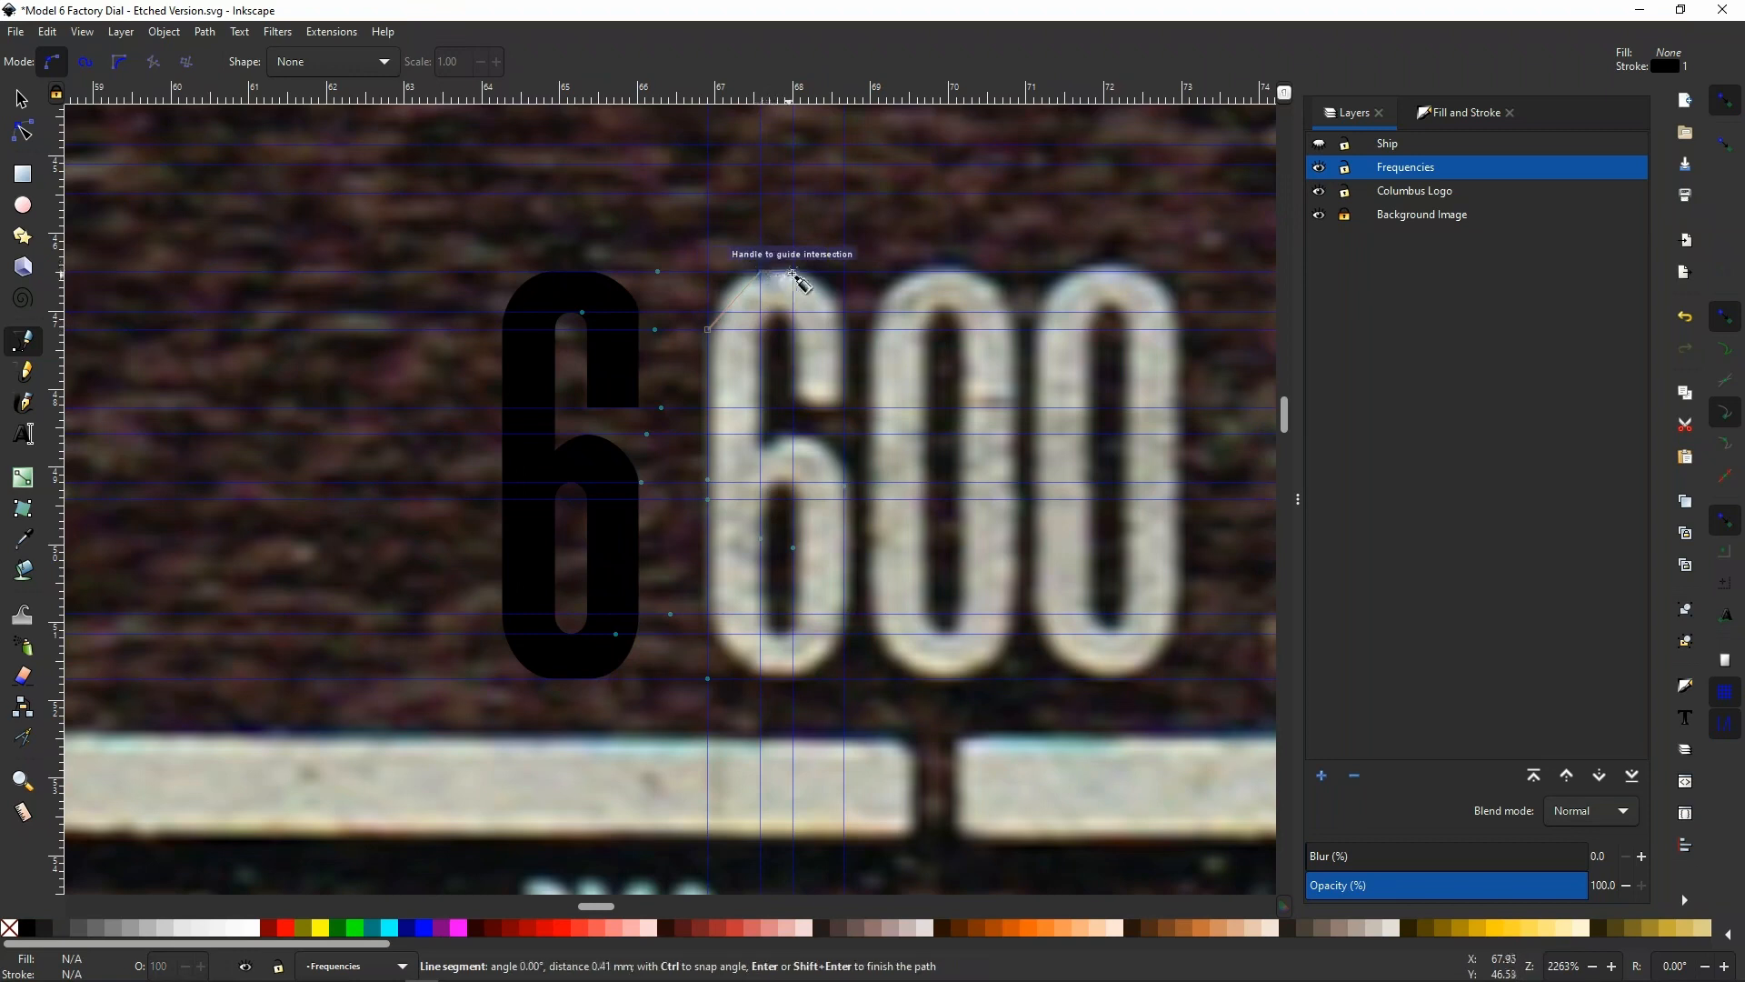
click(793, 272)
click(843, 329)
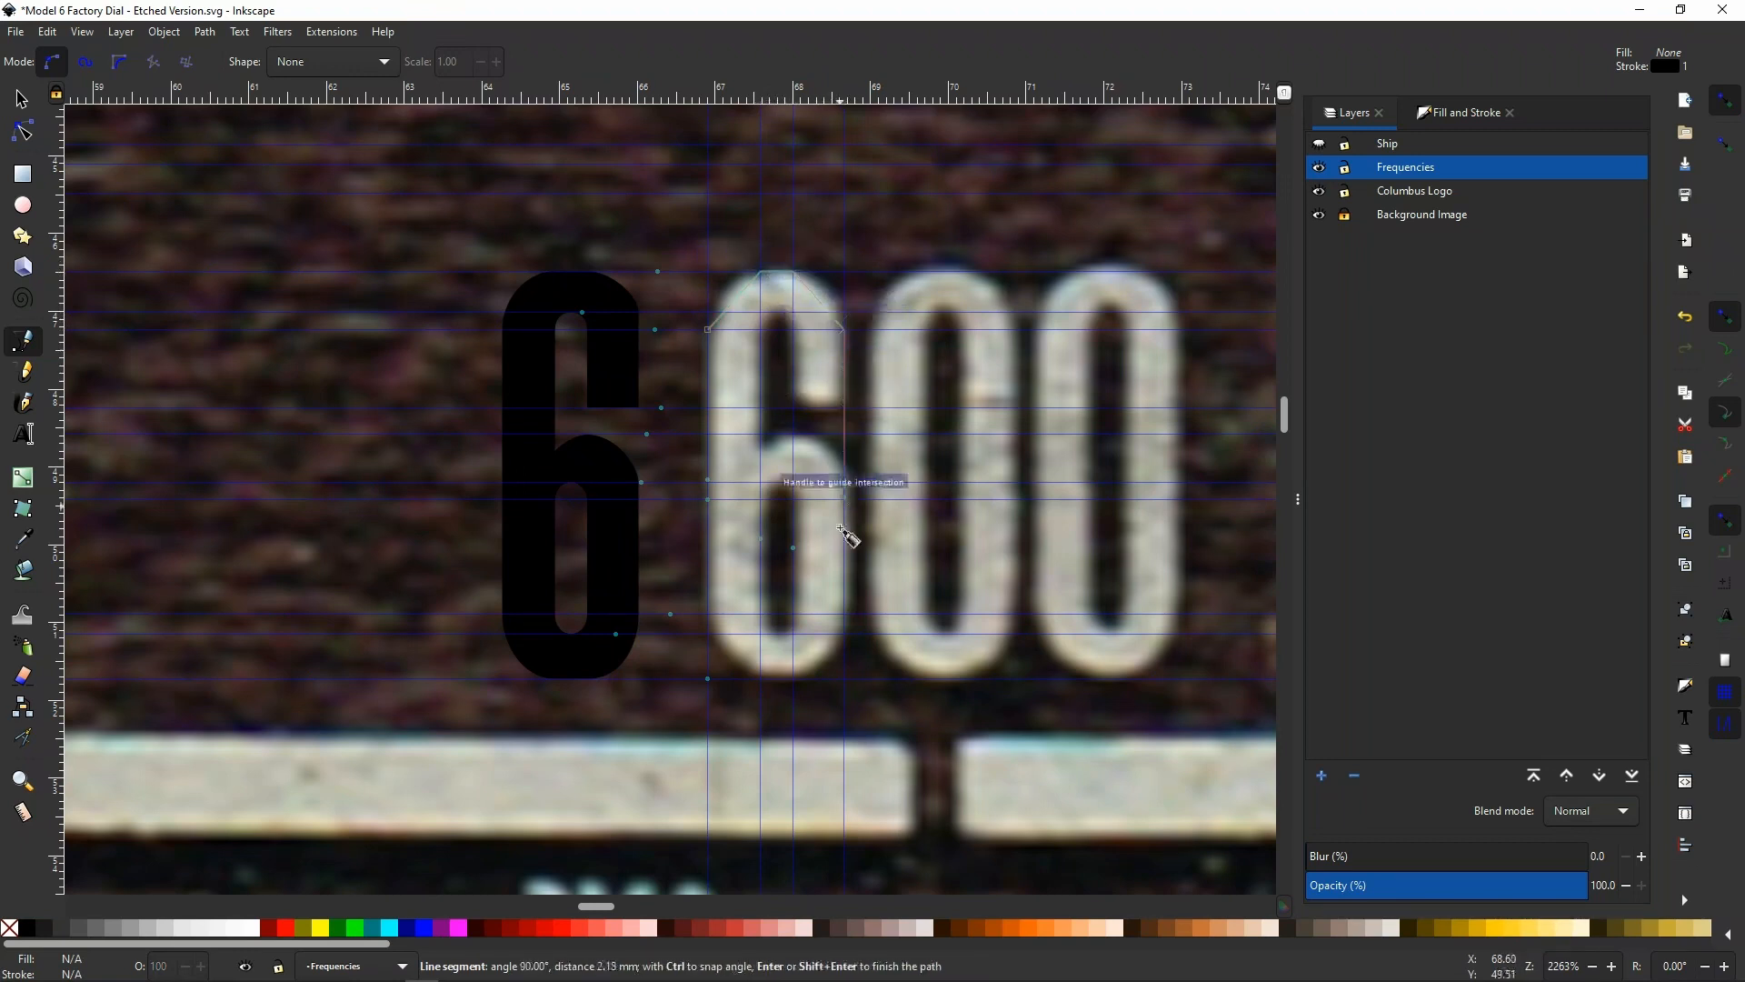
click(844, 615)
click(792, 678)
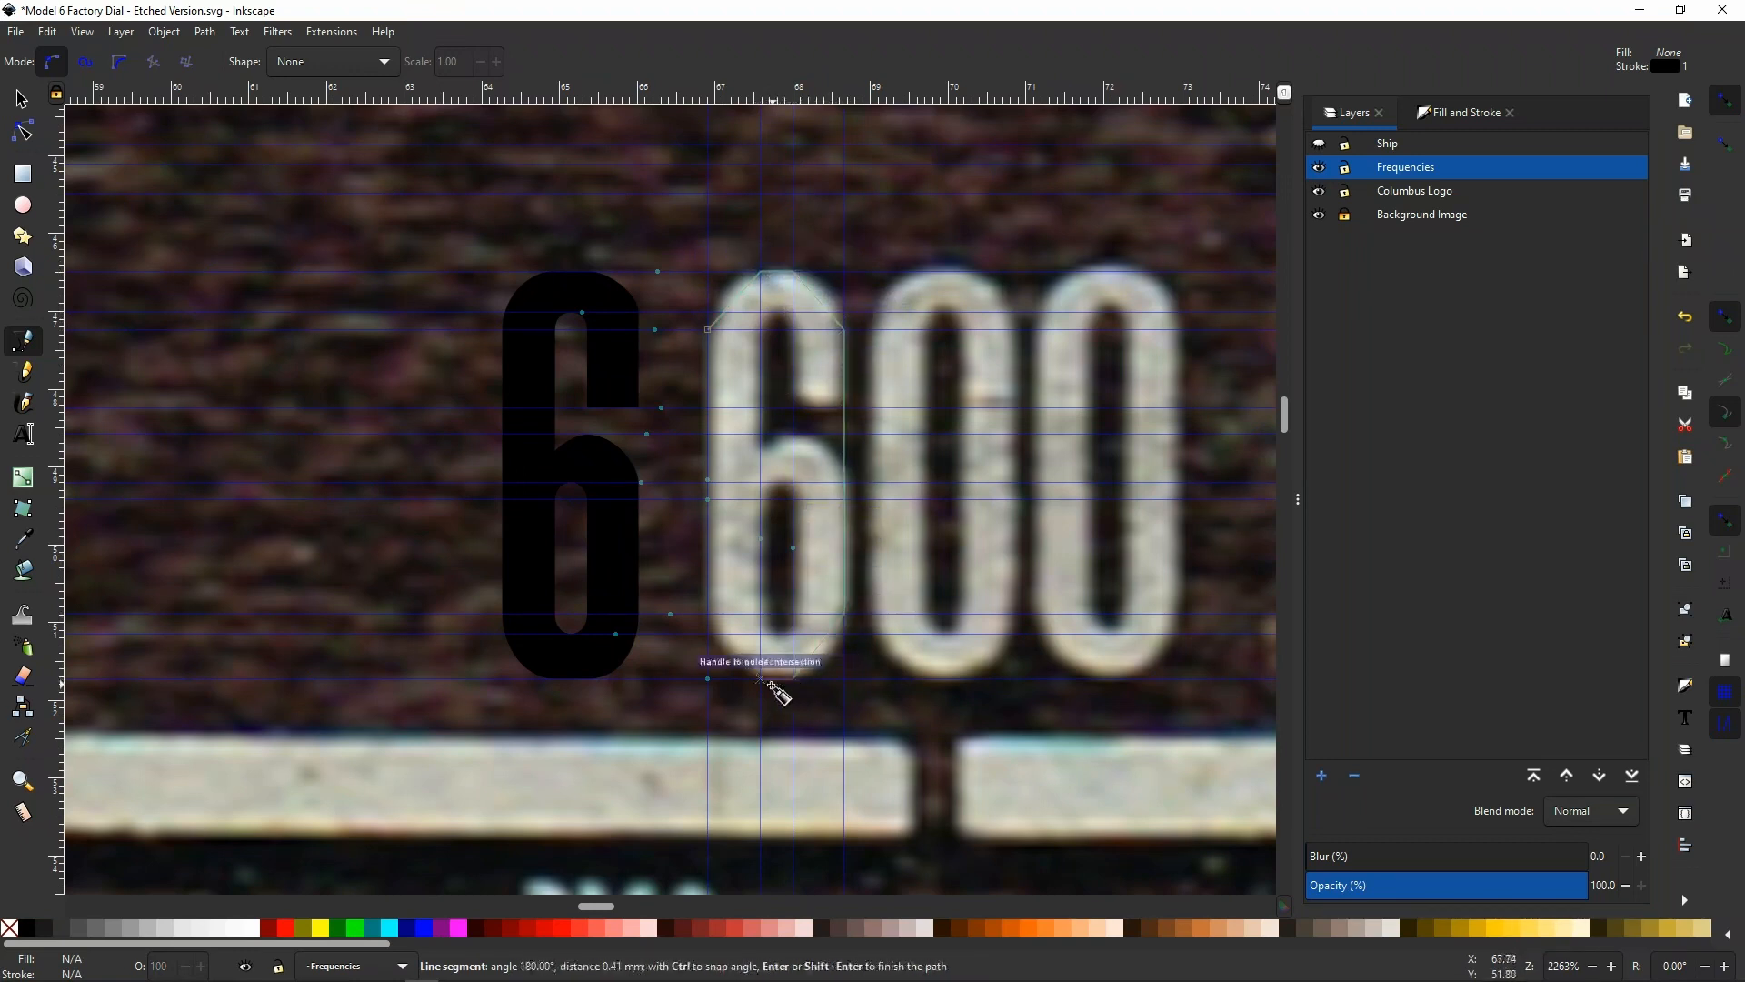
click(760, 678)
click(709, 633)
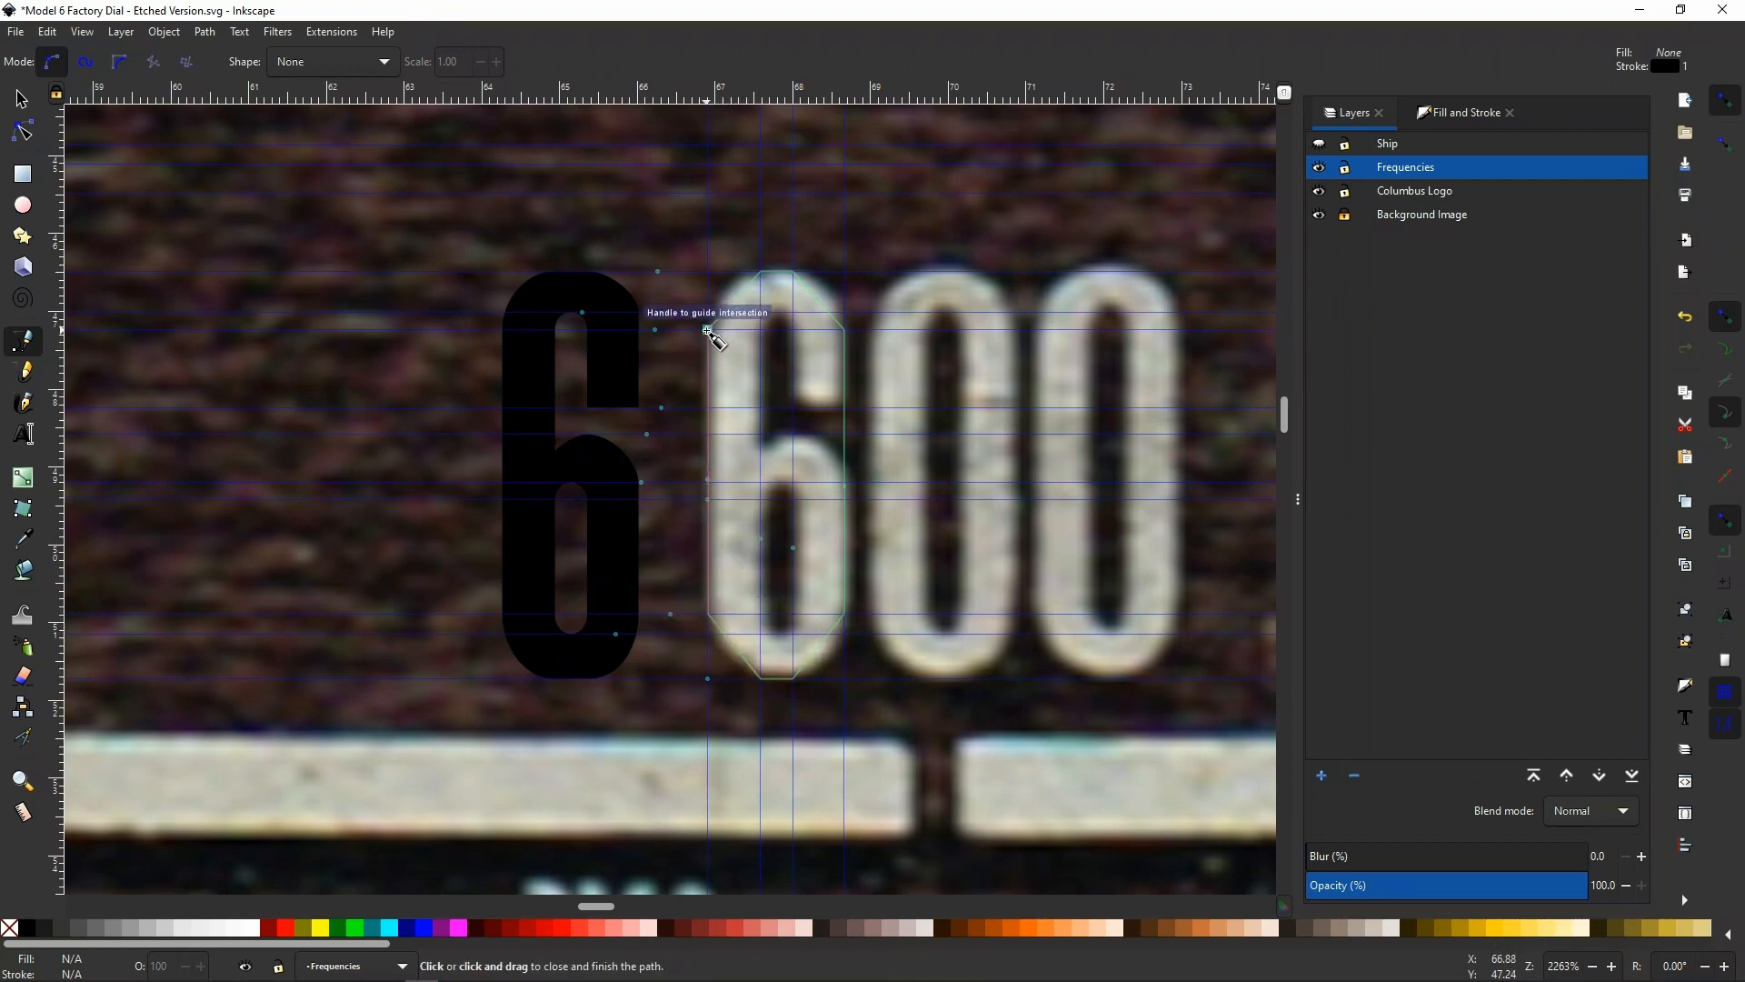
click(708, 331)
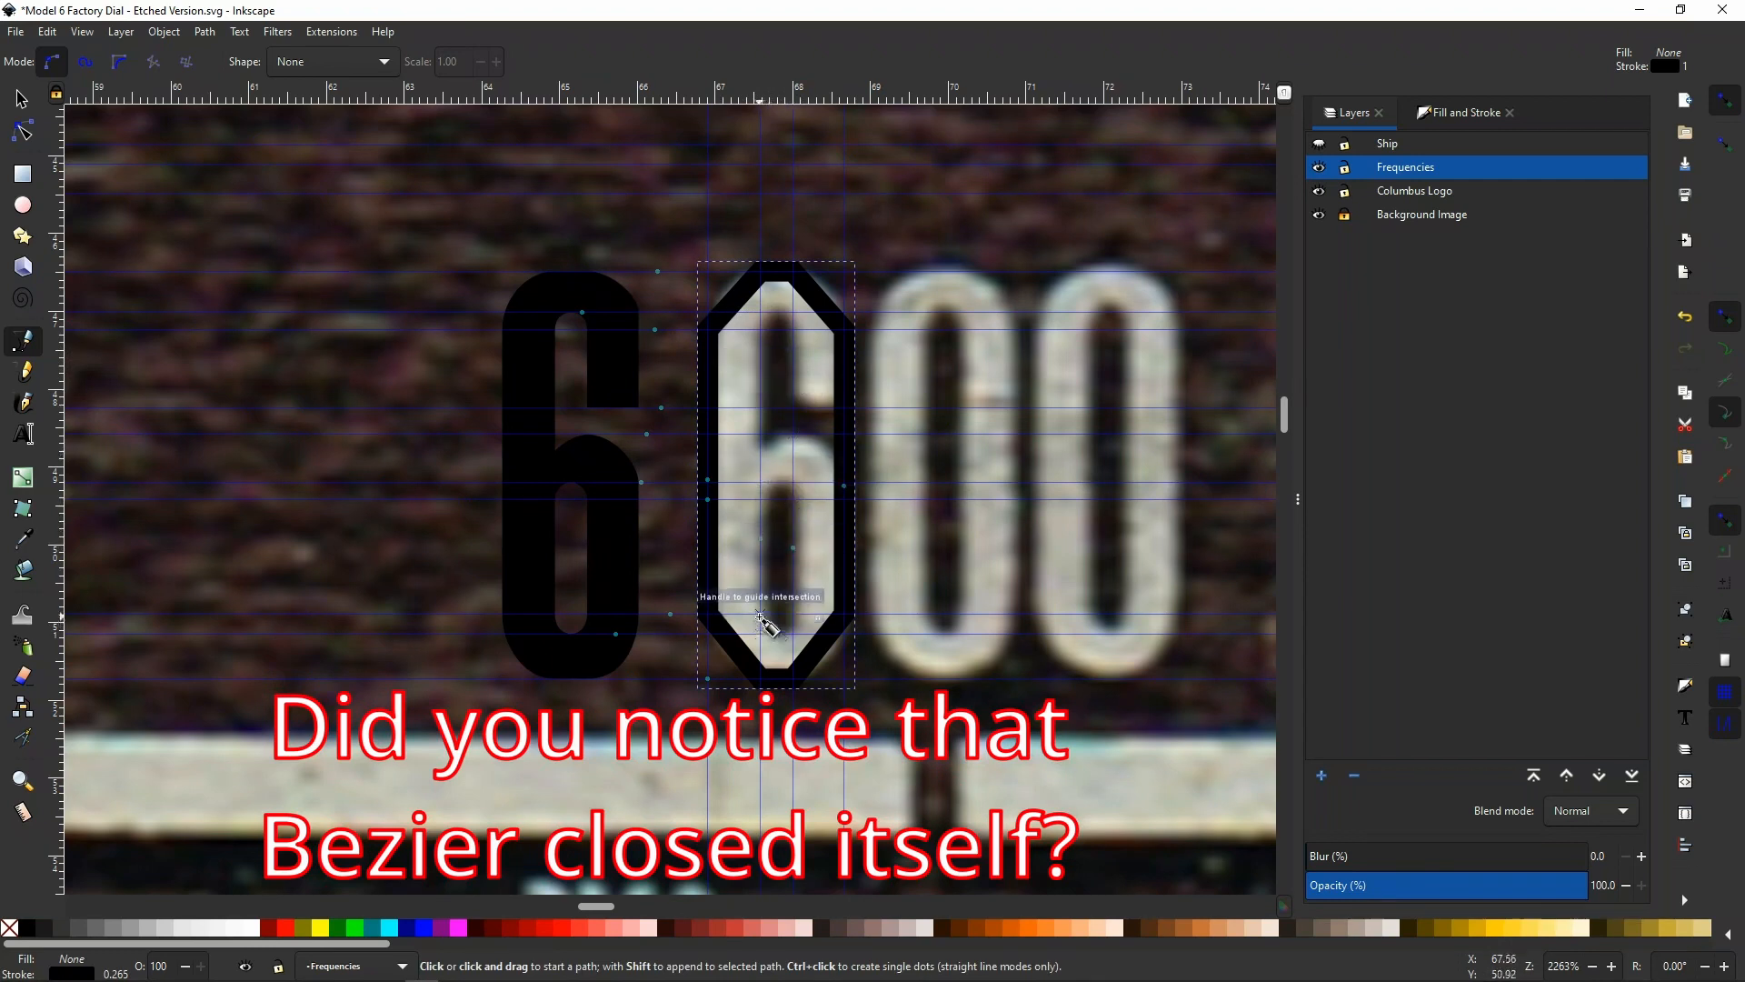
Draw a closed six-node inner path for the 0 along the inner vertical guides, pointed at both ends
click(759, 607)
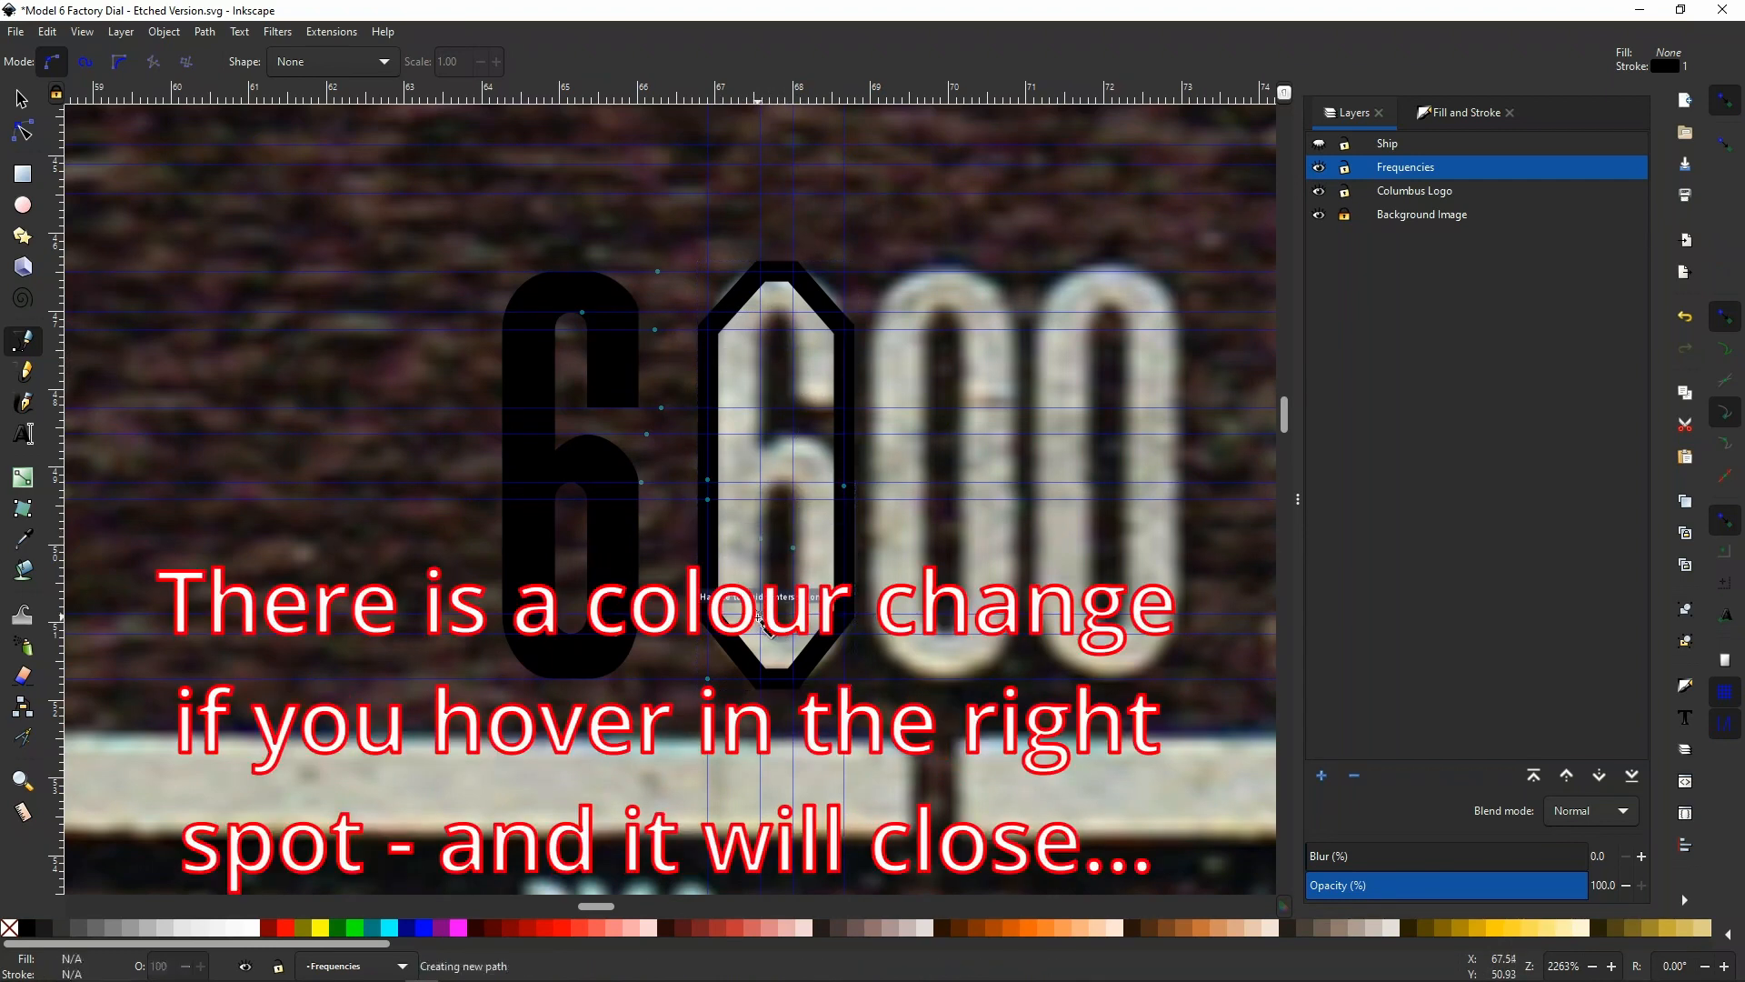
click(773, 336)
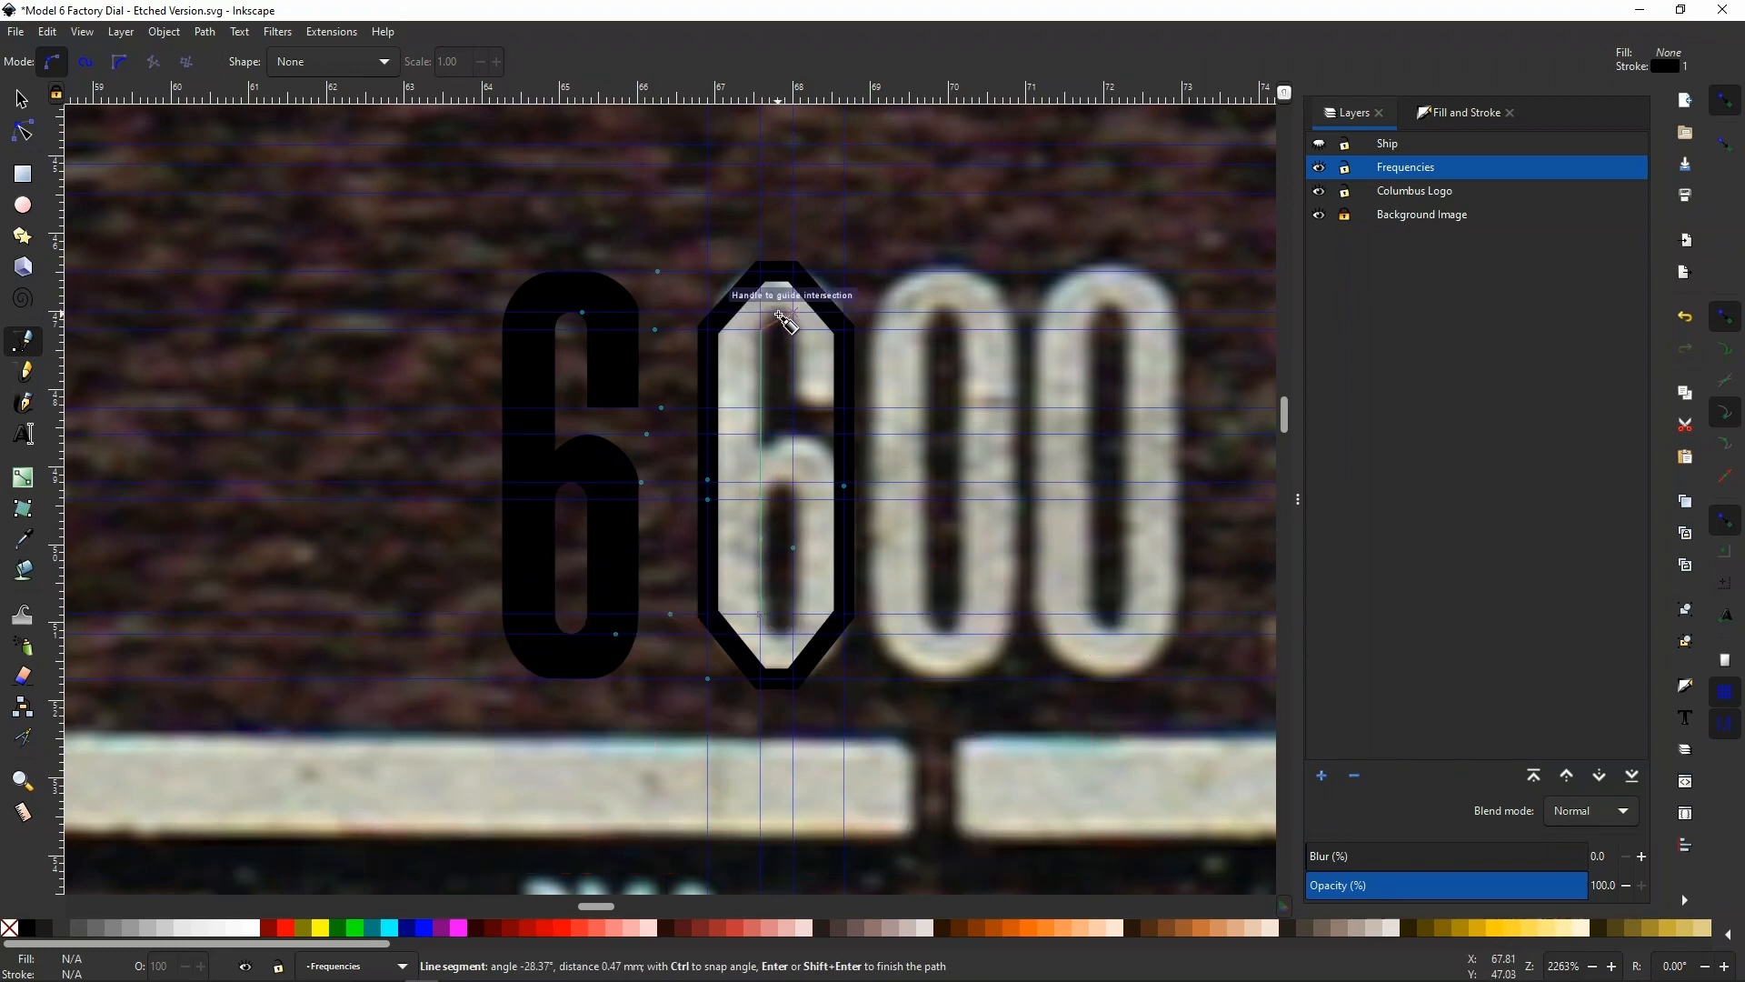
scroll(783, 322, up, 2)
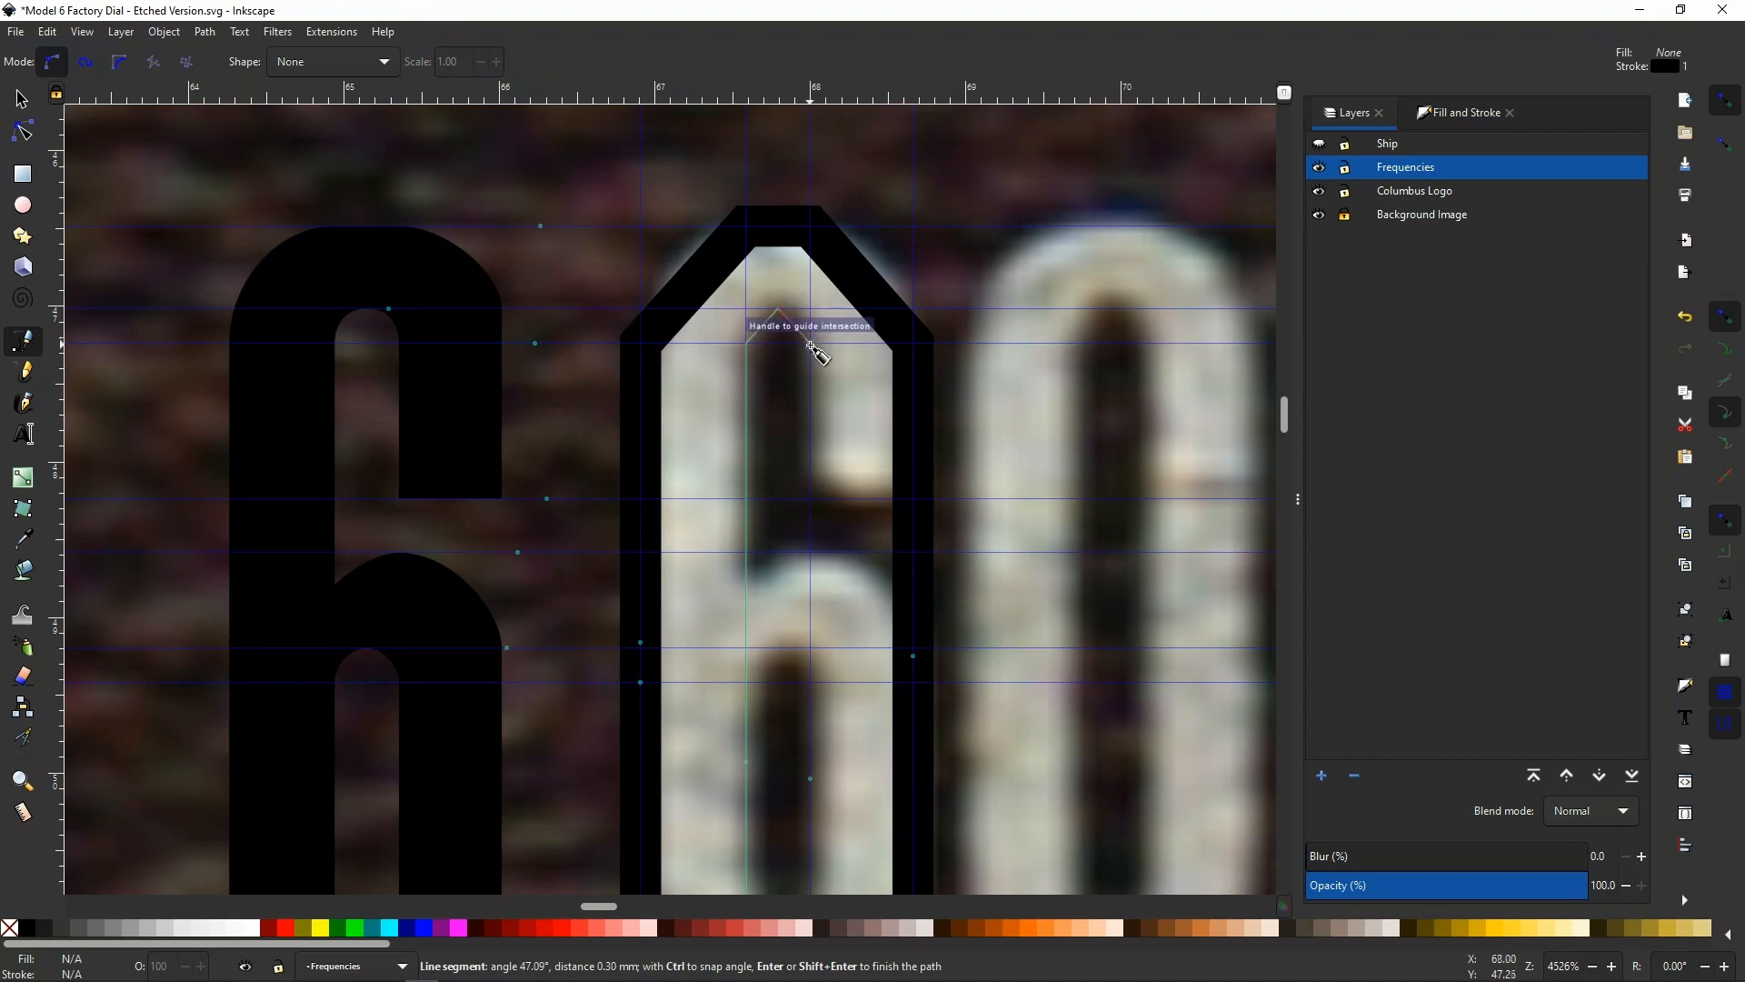
scroll(809, 364, down, 2)
scroll(807, 363, down, 2)
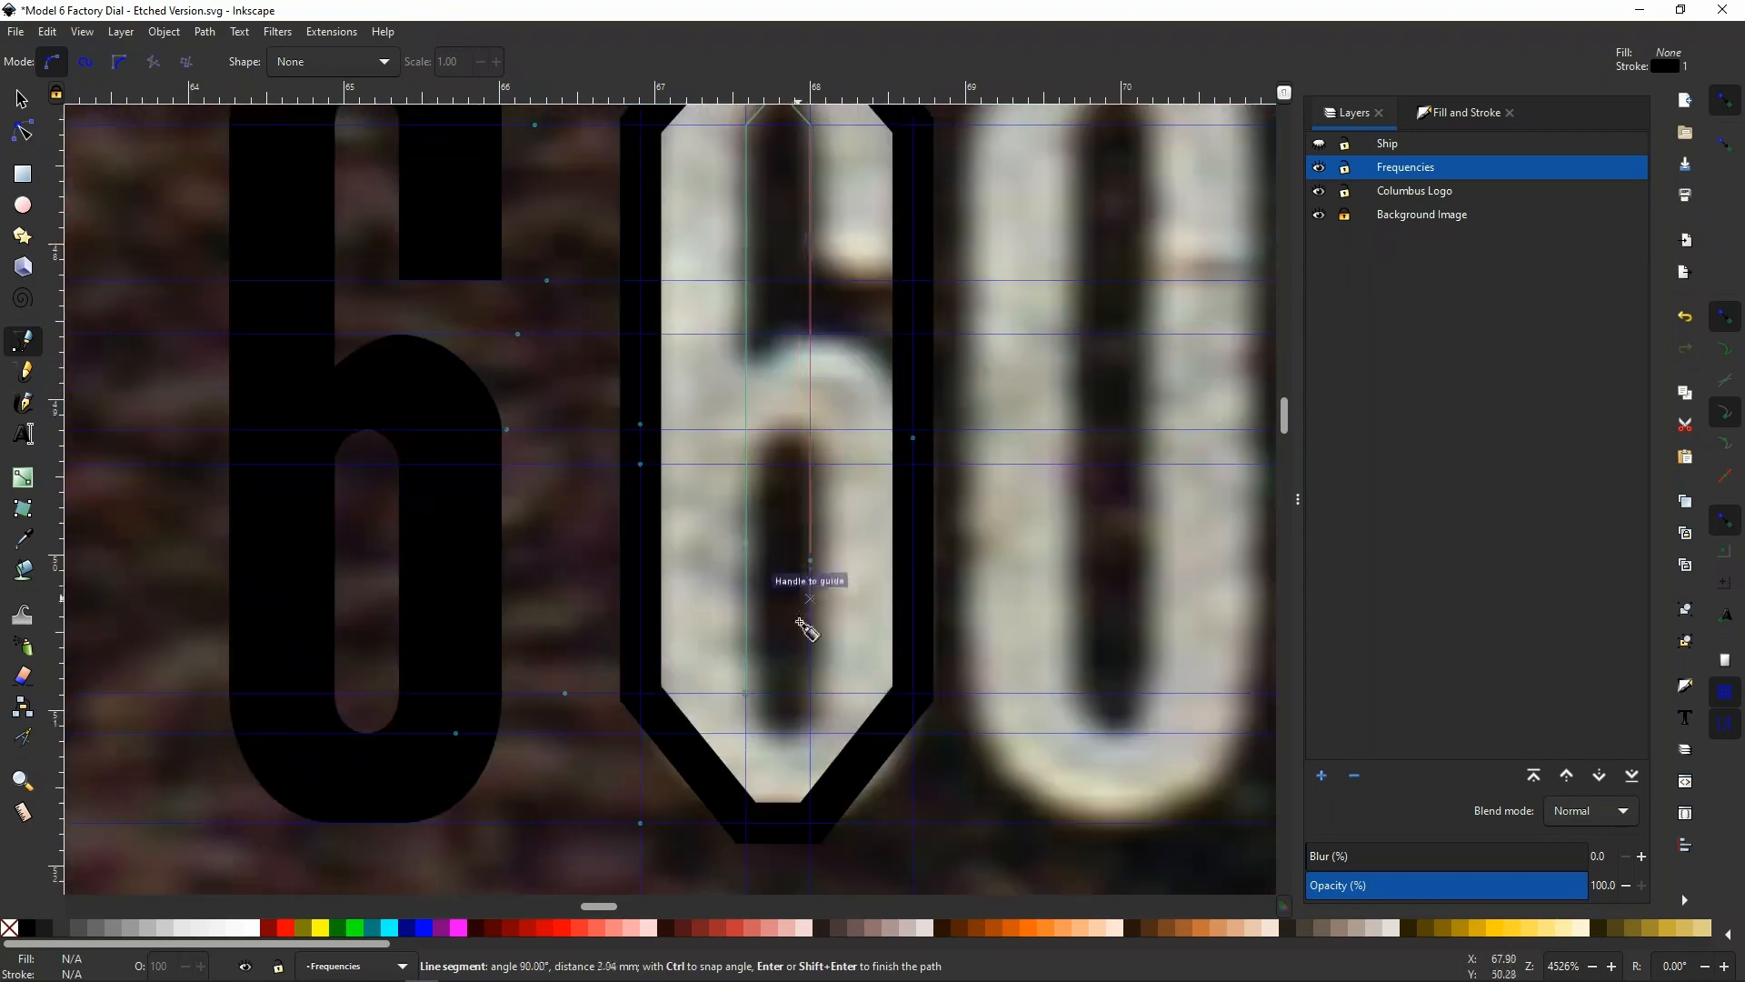
click(809, 694)
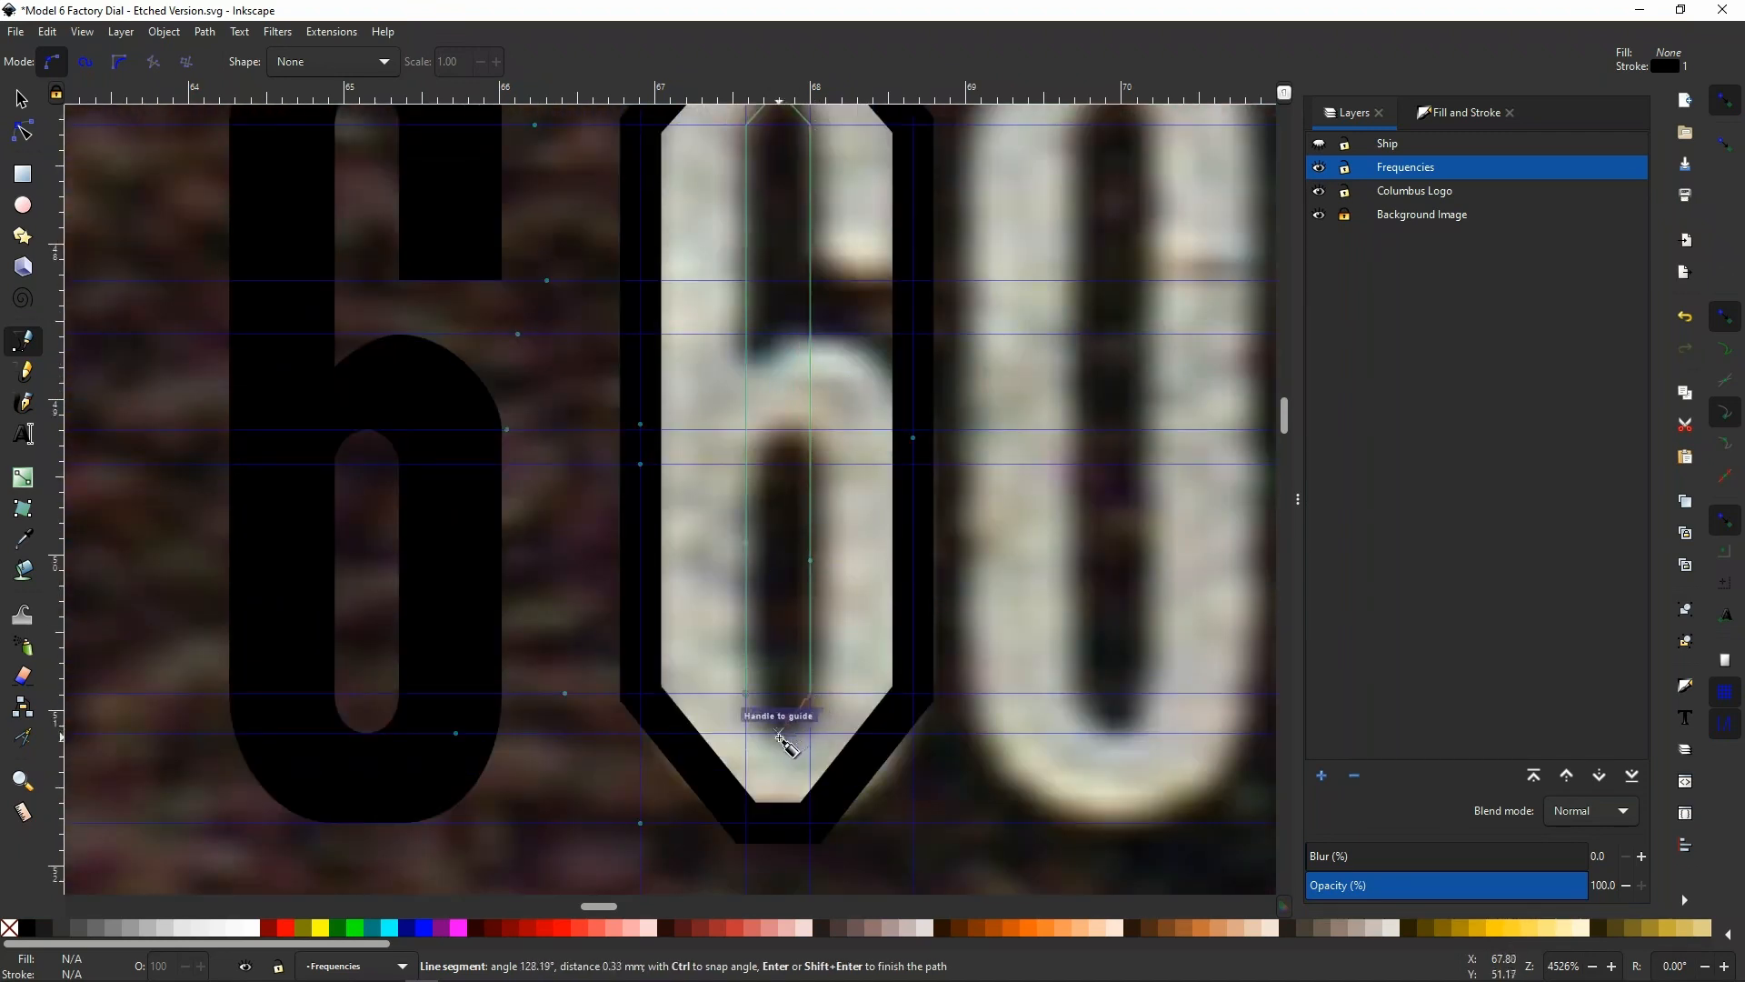
click(780, 733)
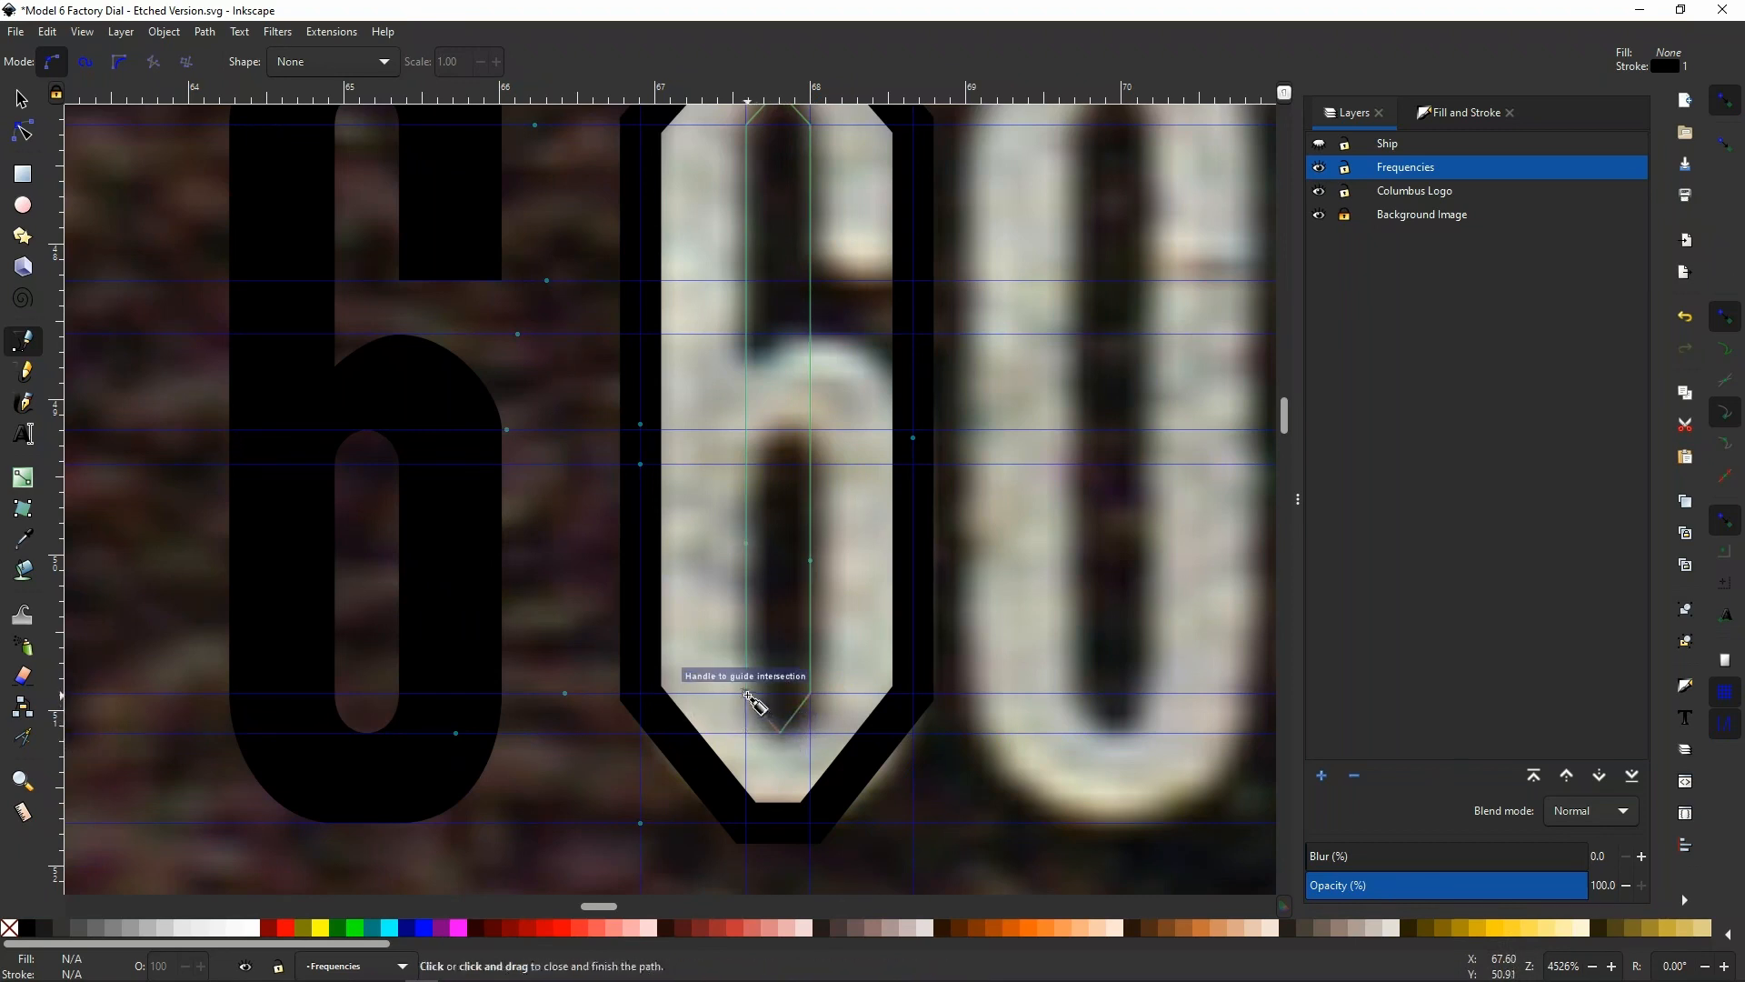
click(747, 696)
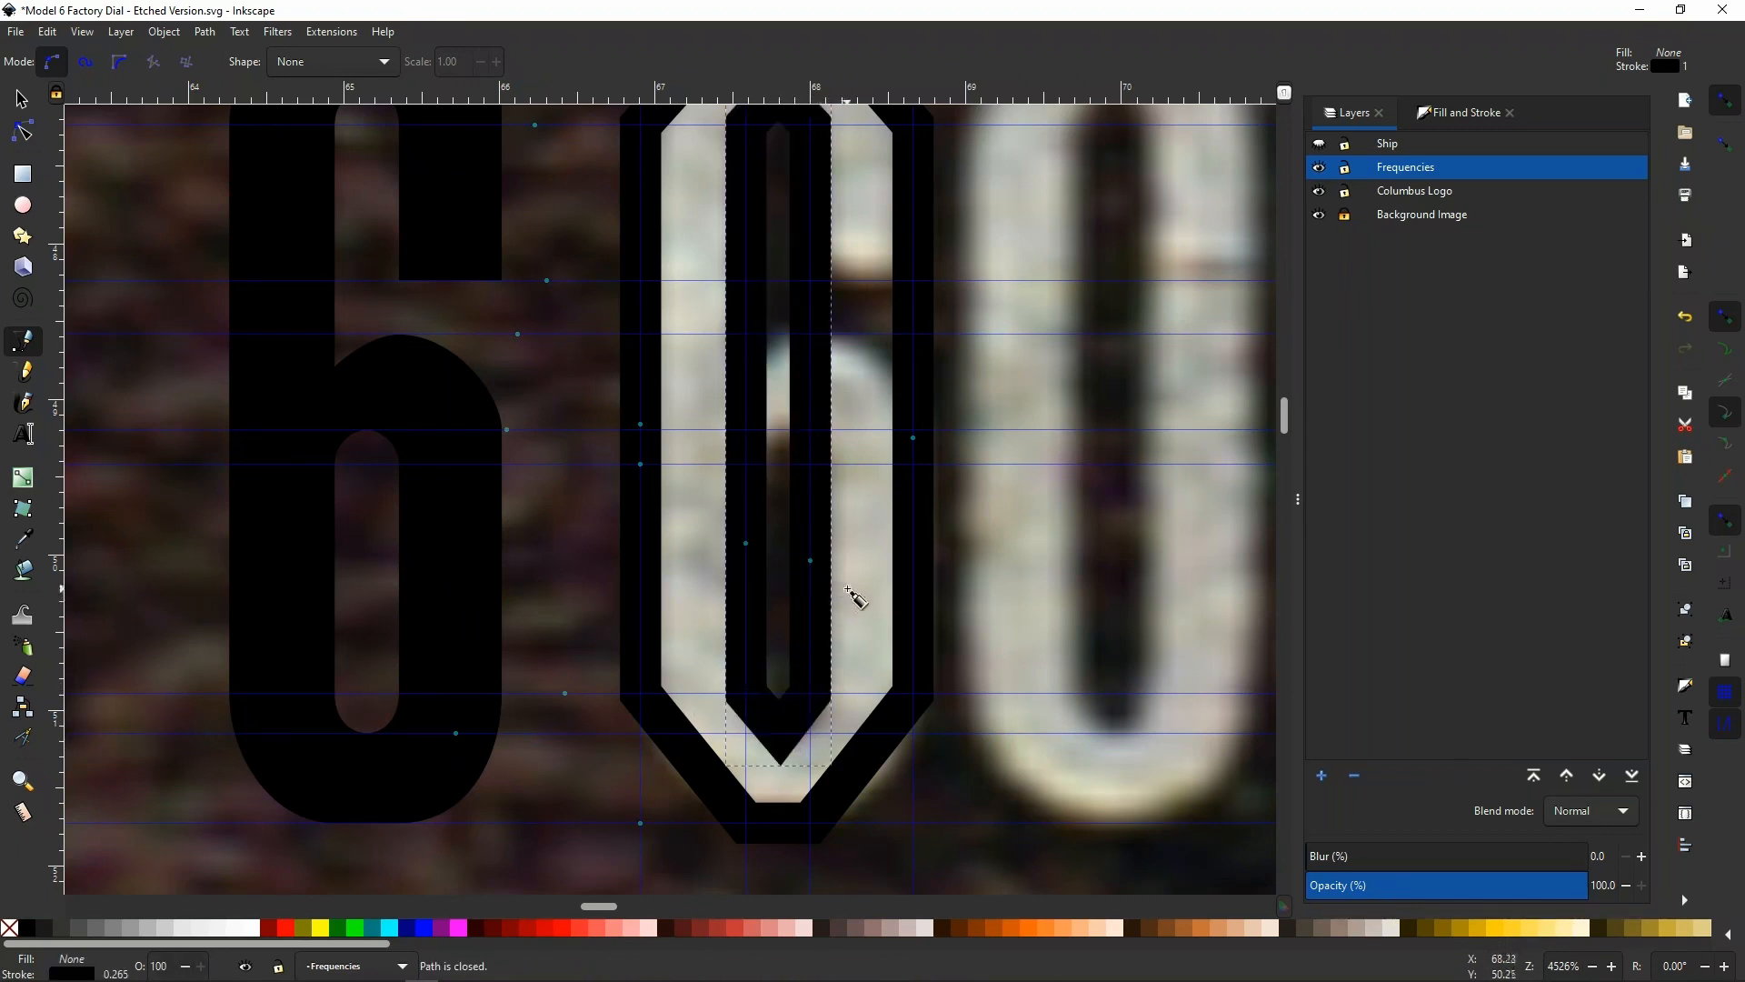
Bend the diagonal corner segments of the 0's outer outline into smooth rounded curves
scroll(831, 590, down, 1)
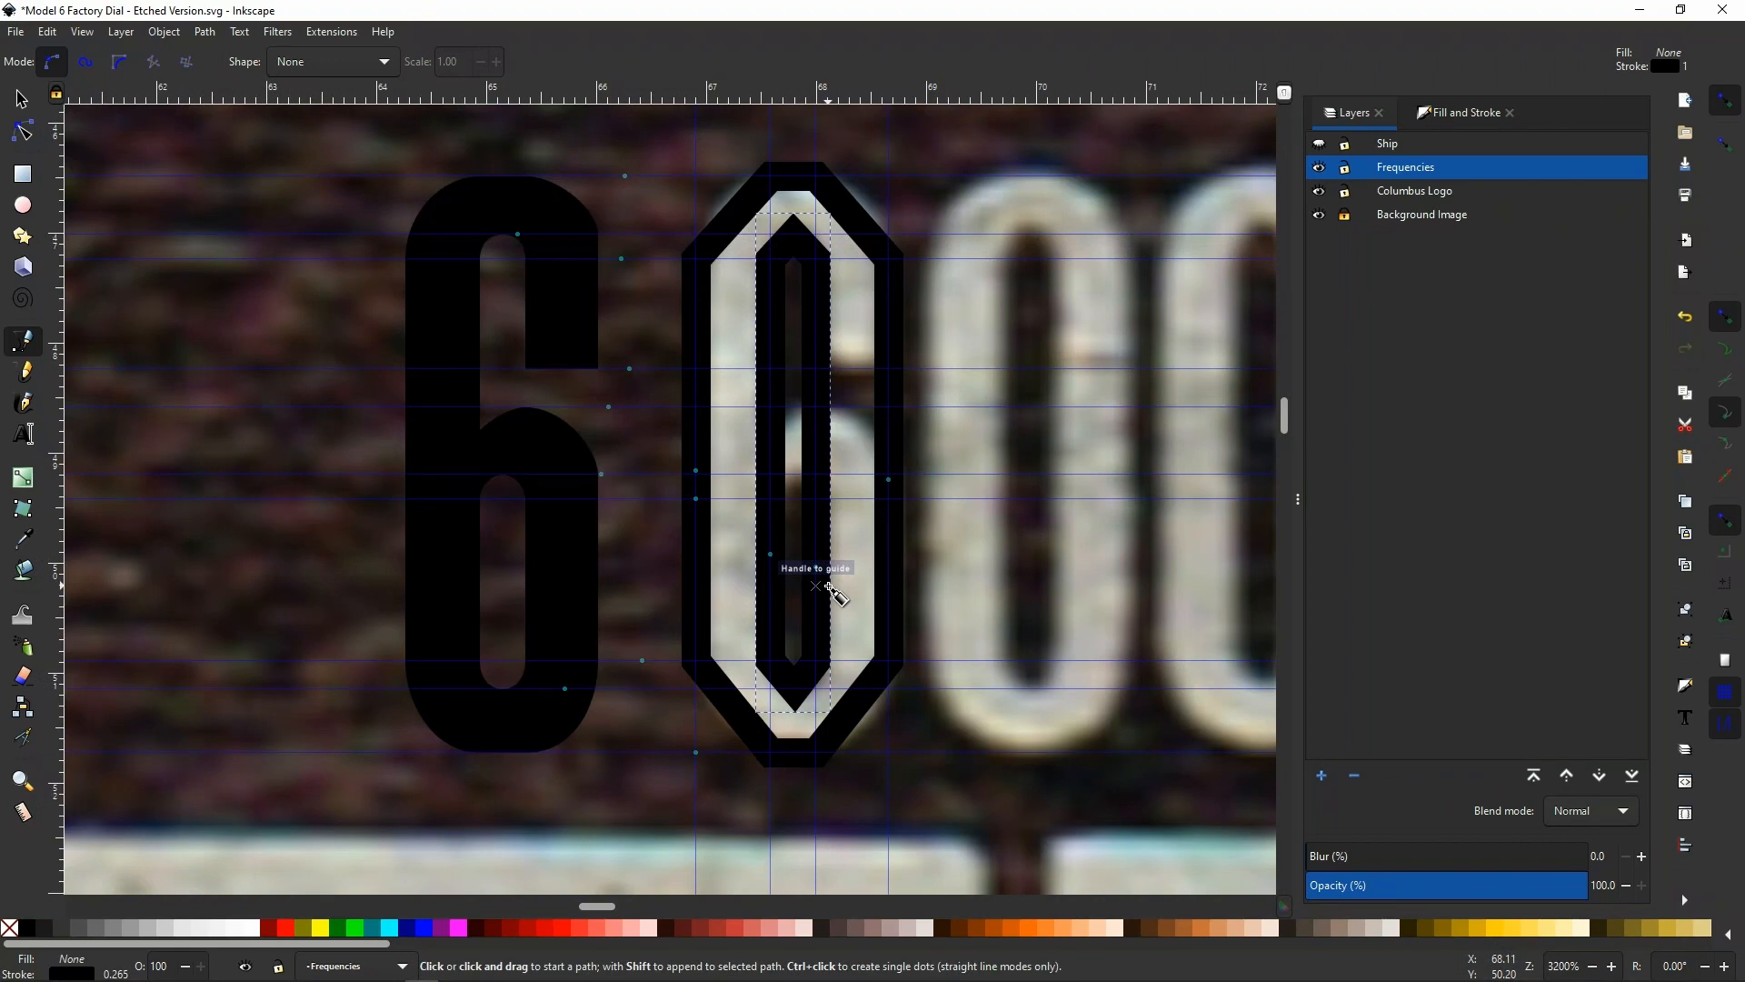
click(24, 133)
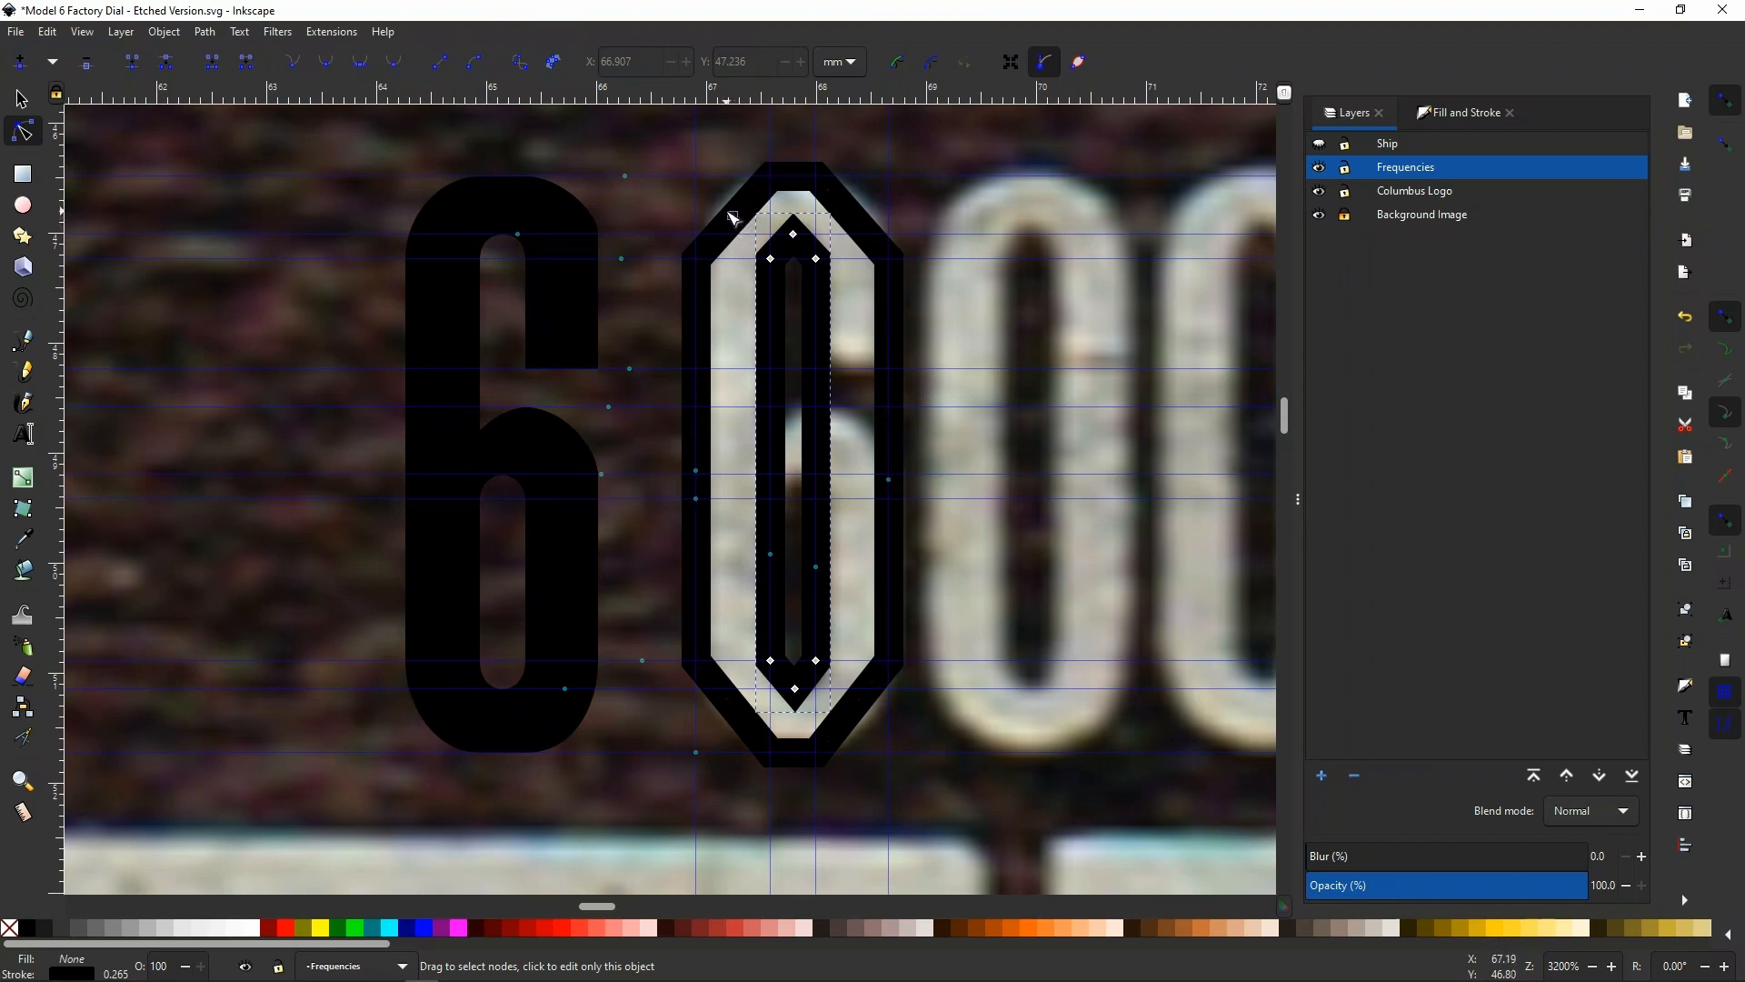
click(731, 219)
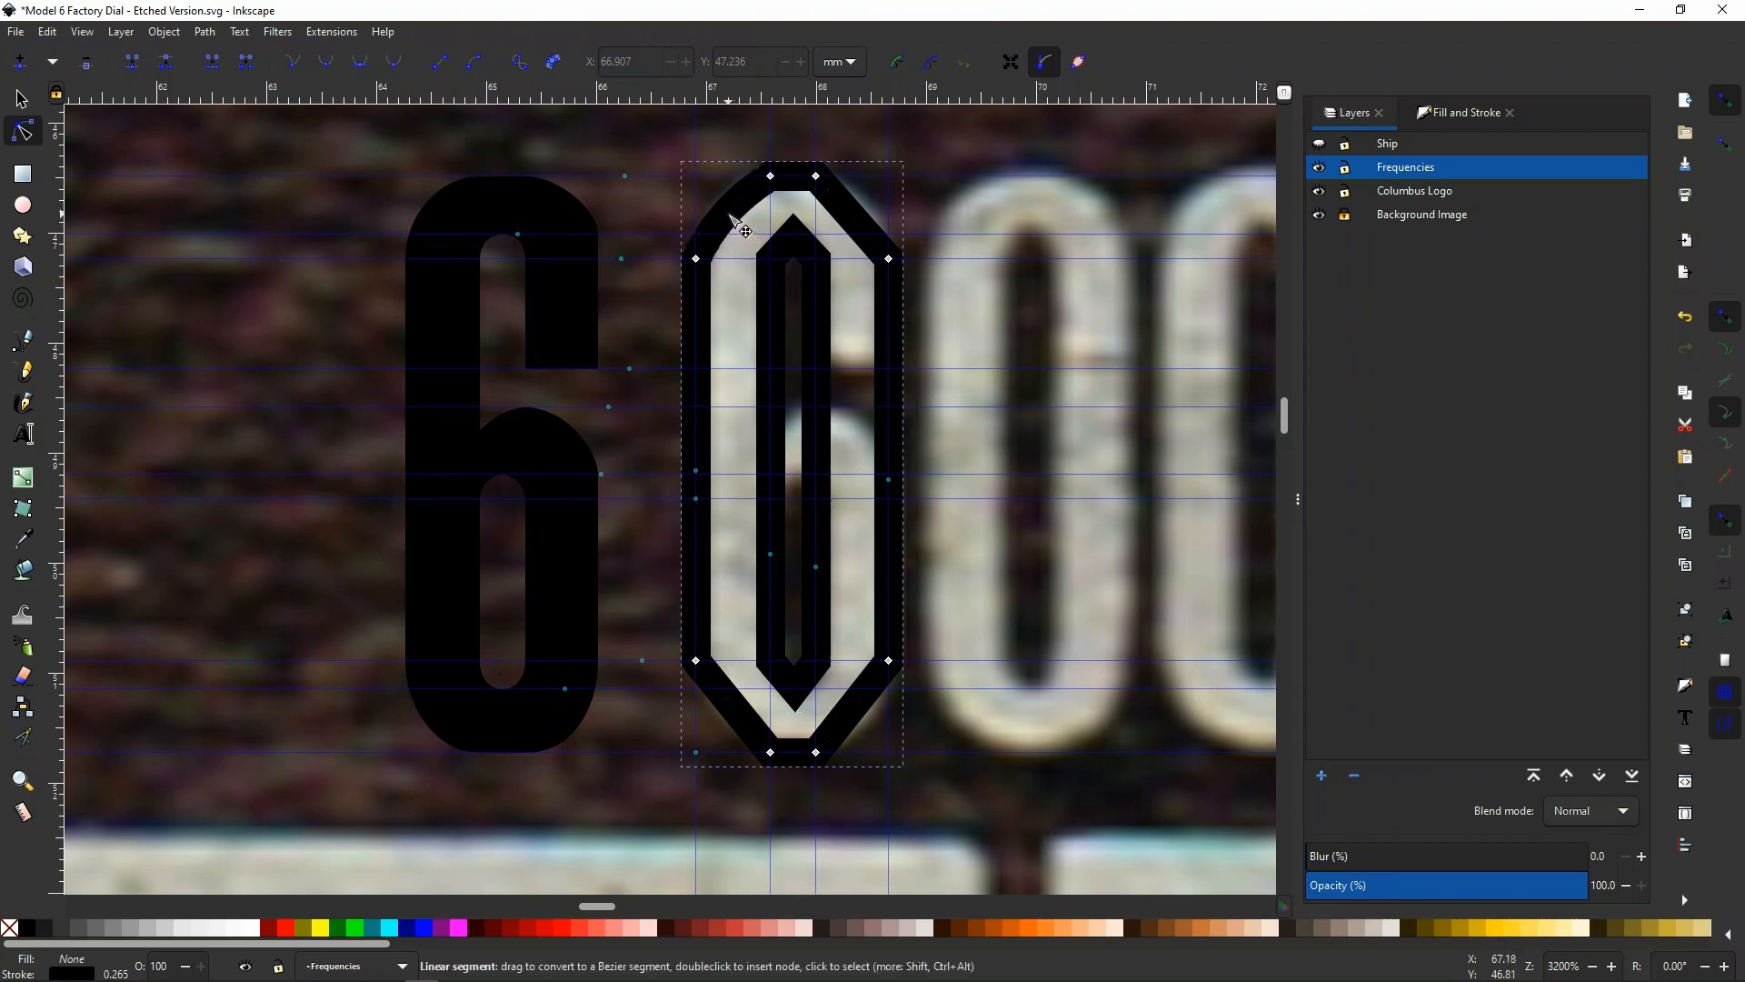
drag(854, 216, 881, 218)
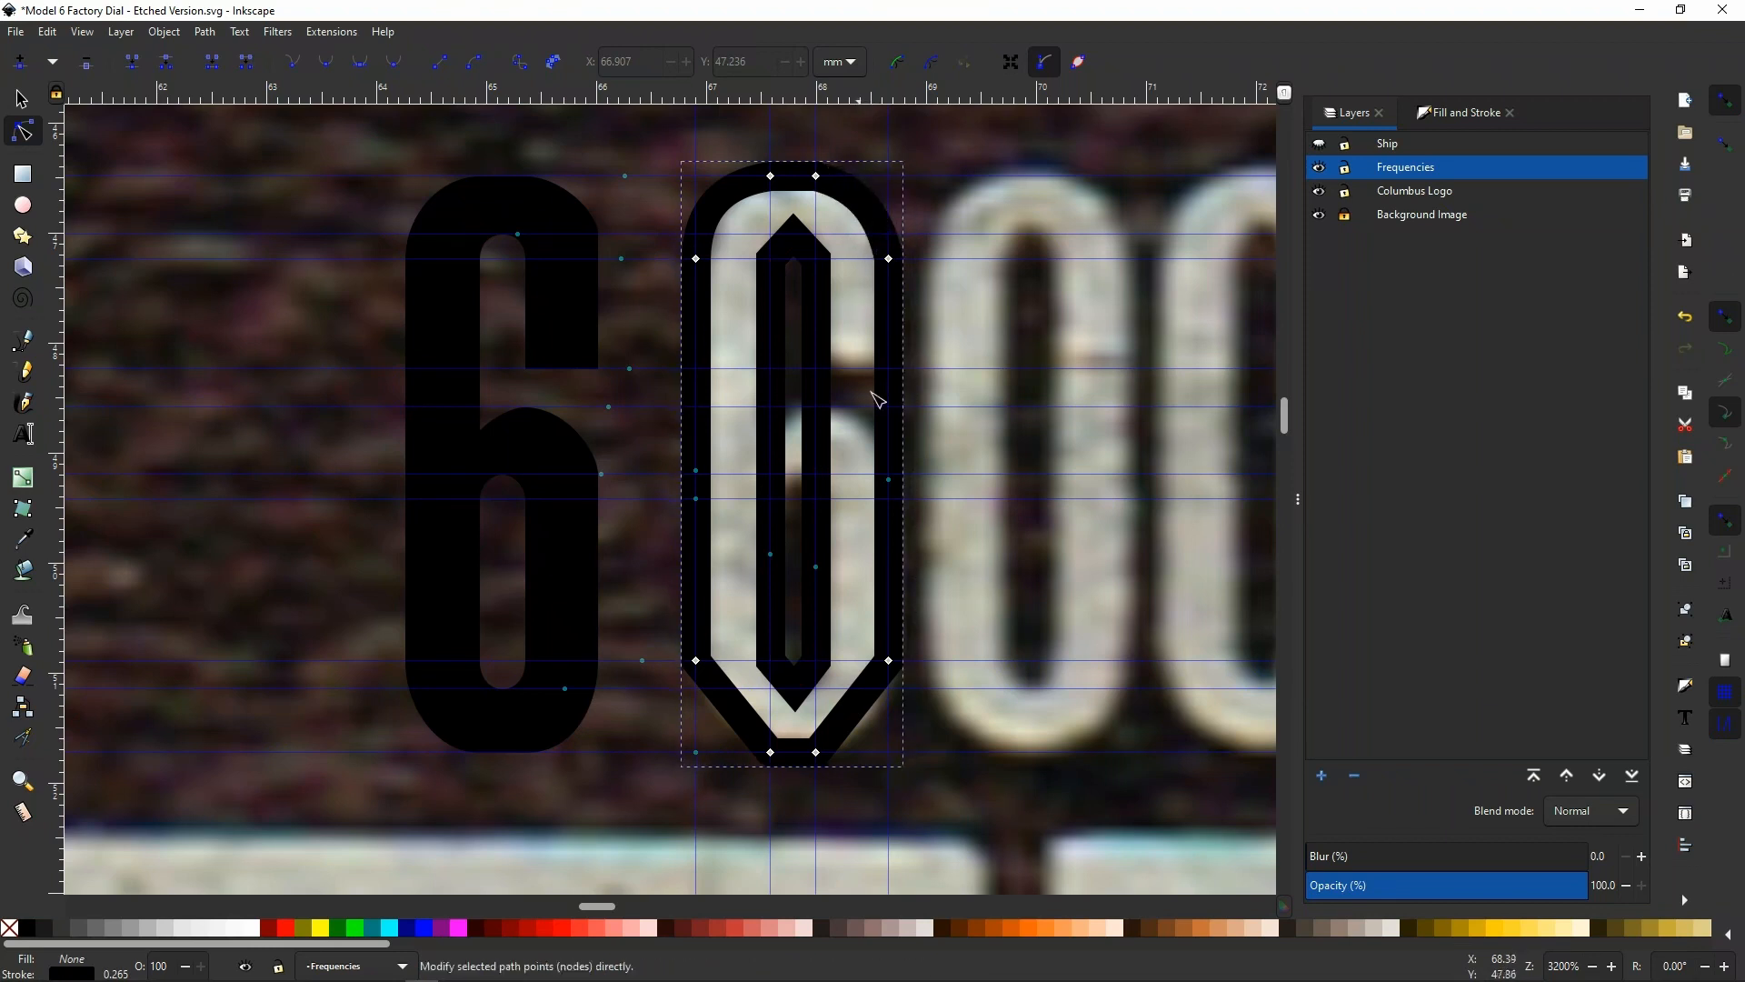
drag(852, 718, 873, 728)
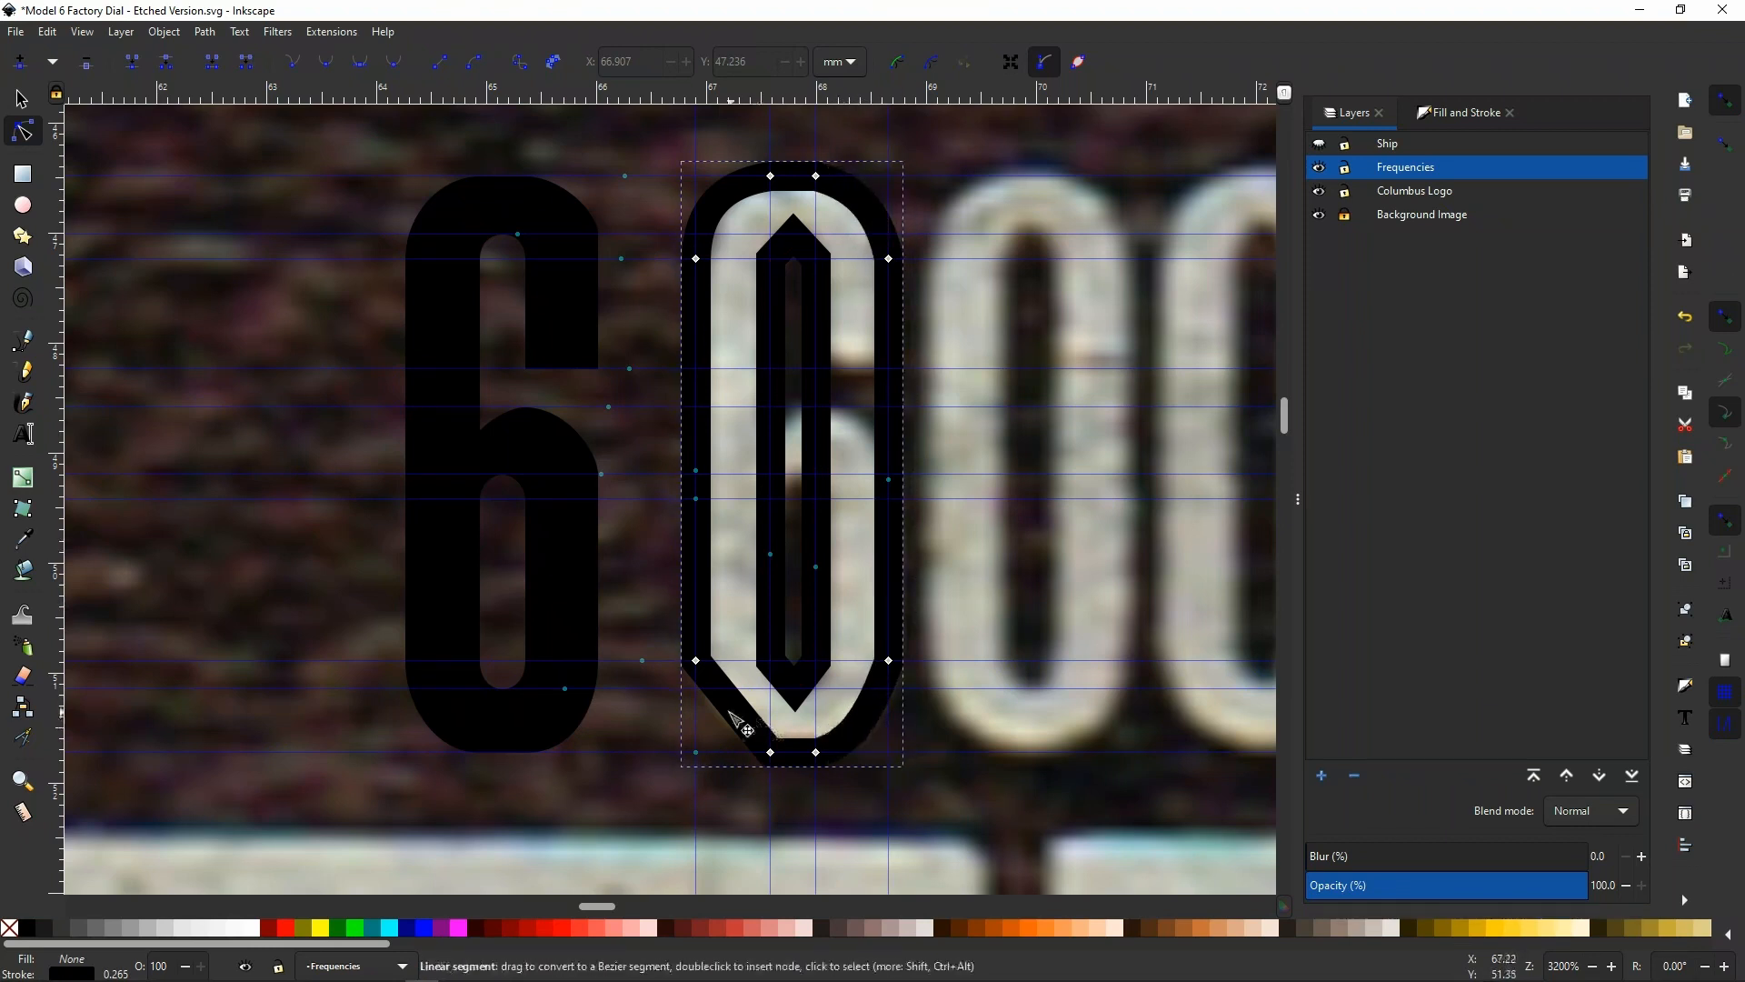
drag(724, 717, 713, 720)
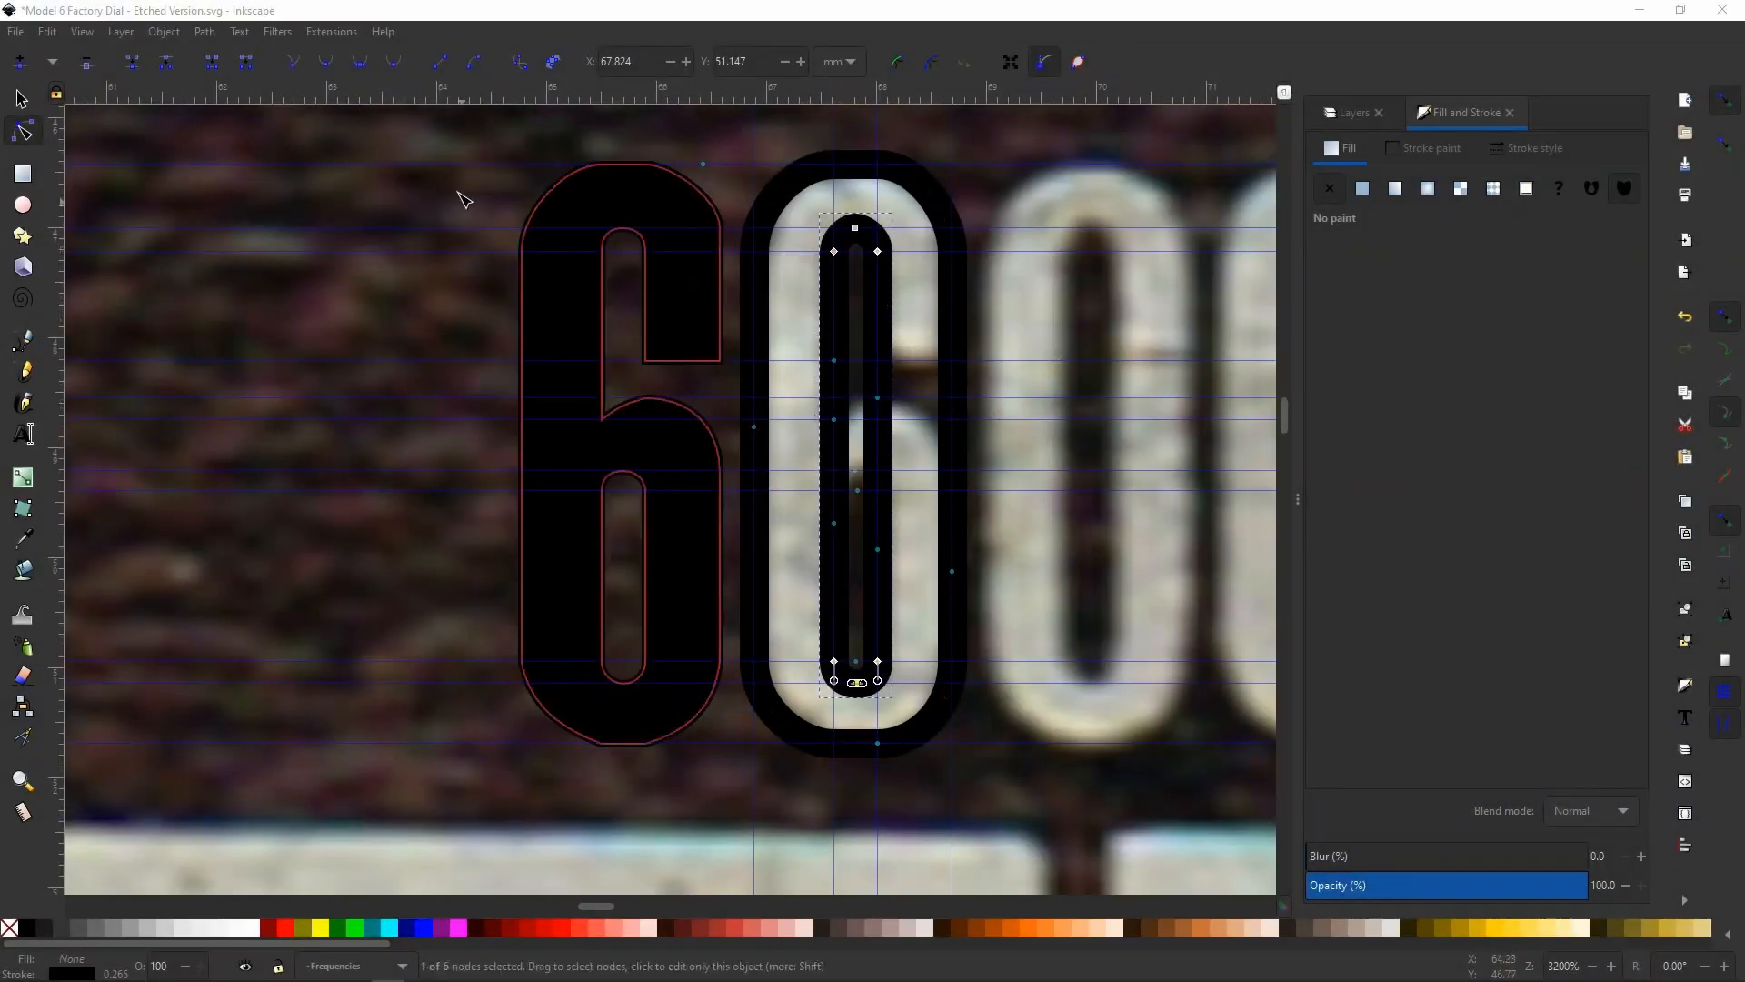
Fill the 0's eight-node outer outline with flat black
click(18, 98)
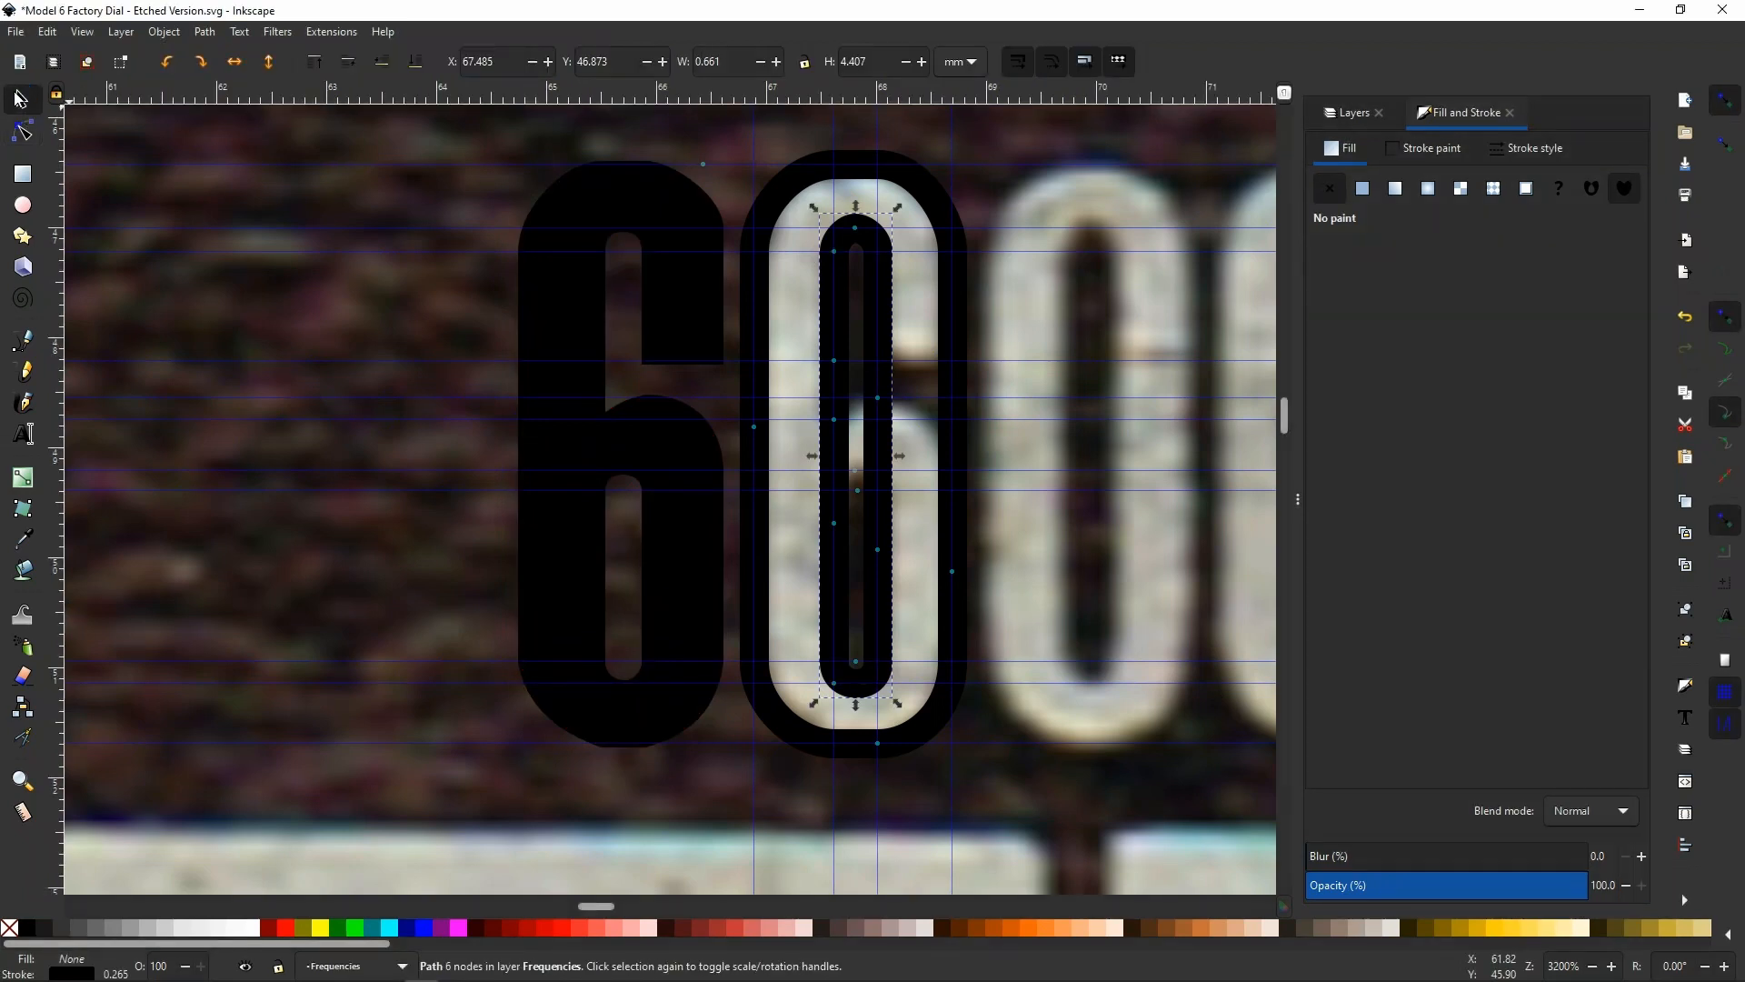
click(770, 218)
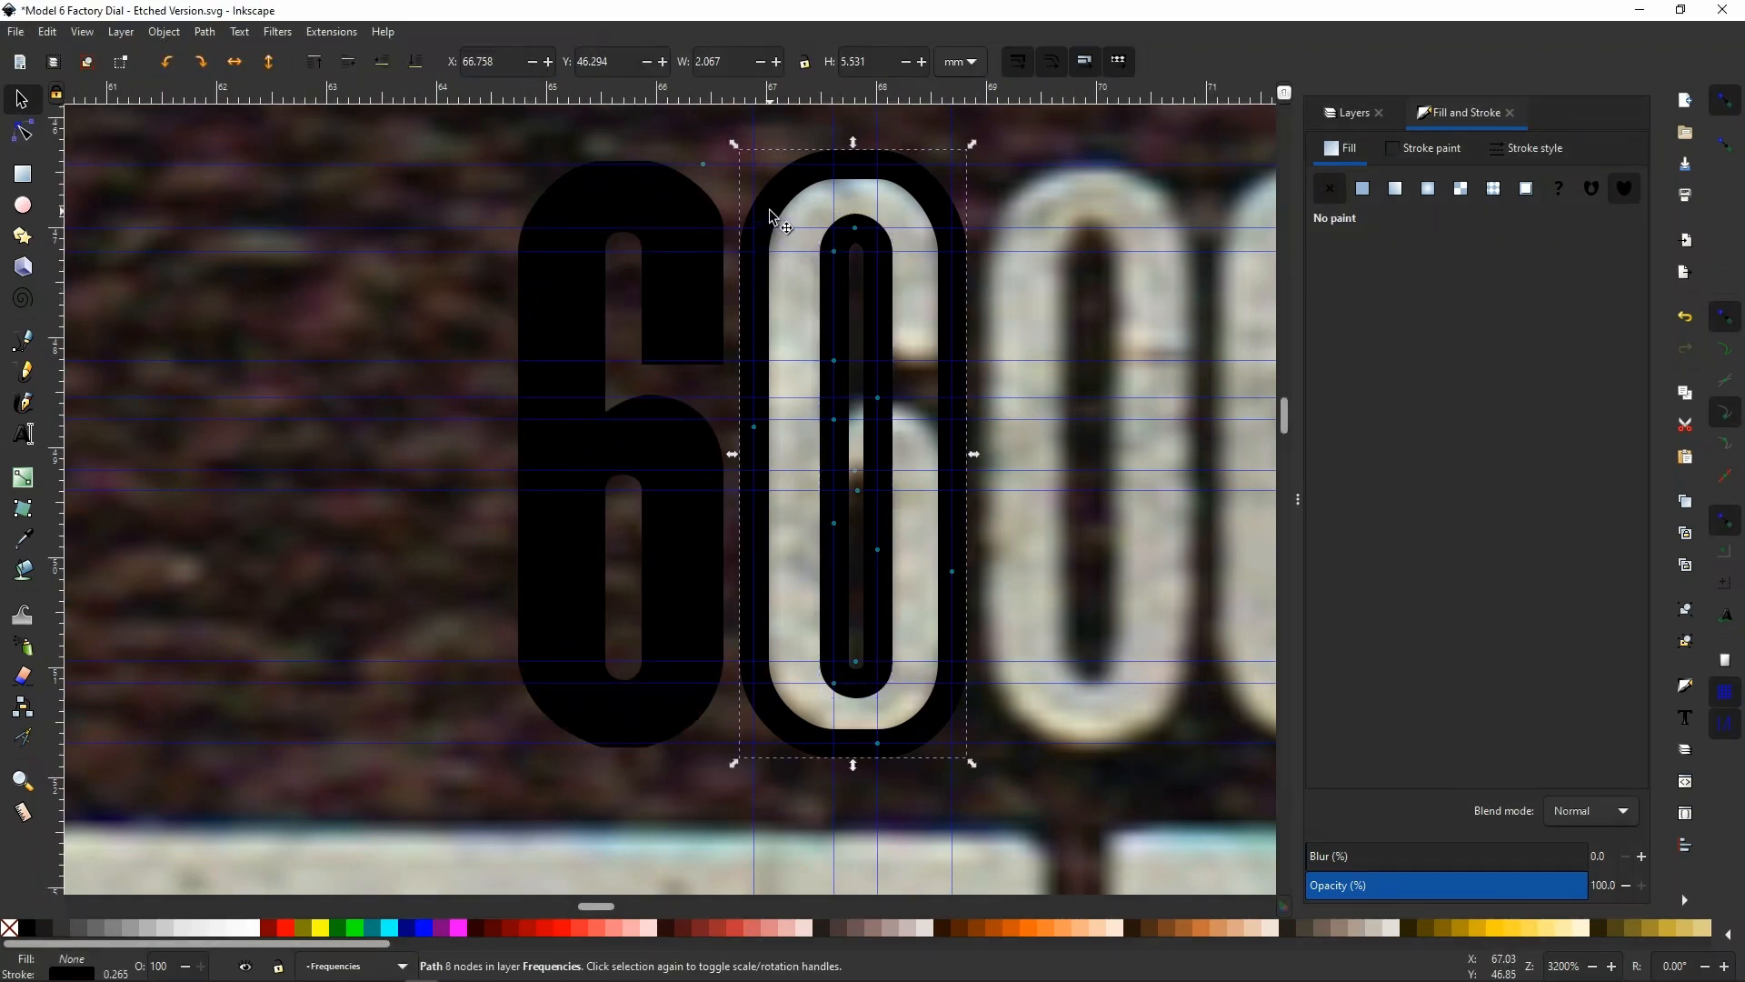
key(shift)
click(1361, 193)
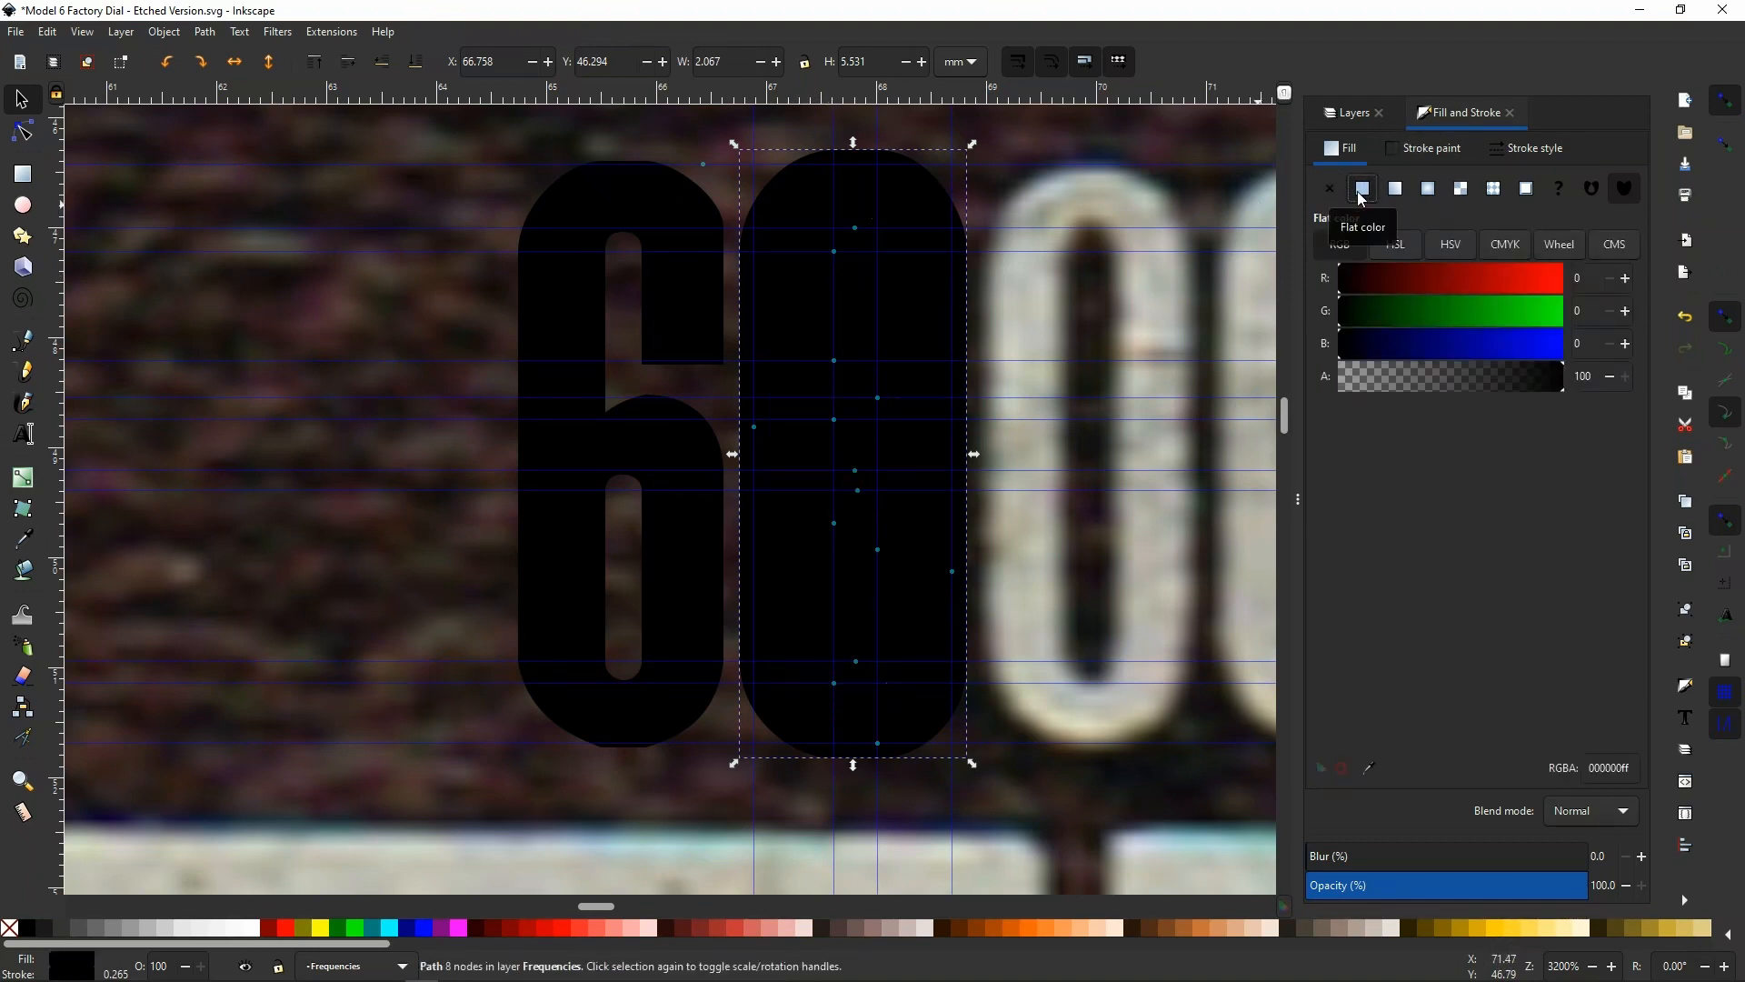
Subtract the inner path from the filled outline with Difference and remove the stroke from the resulting 0
shift+click(885, 294)
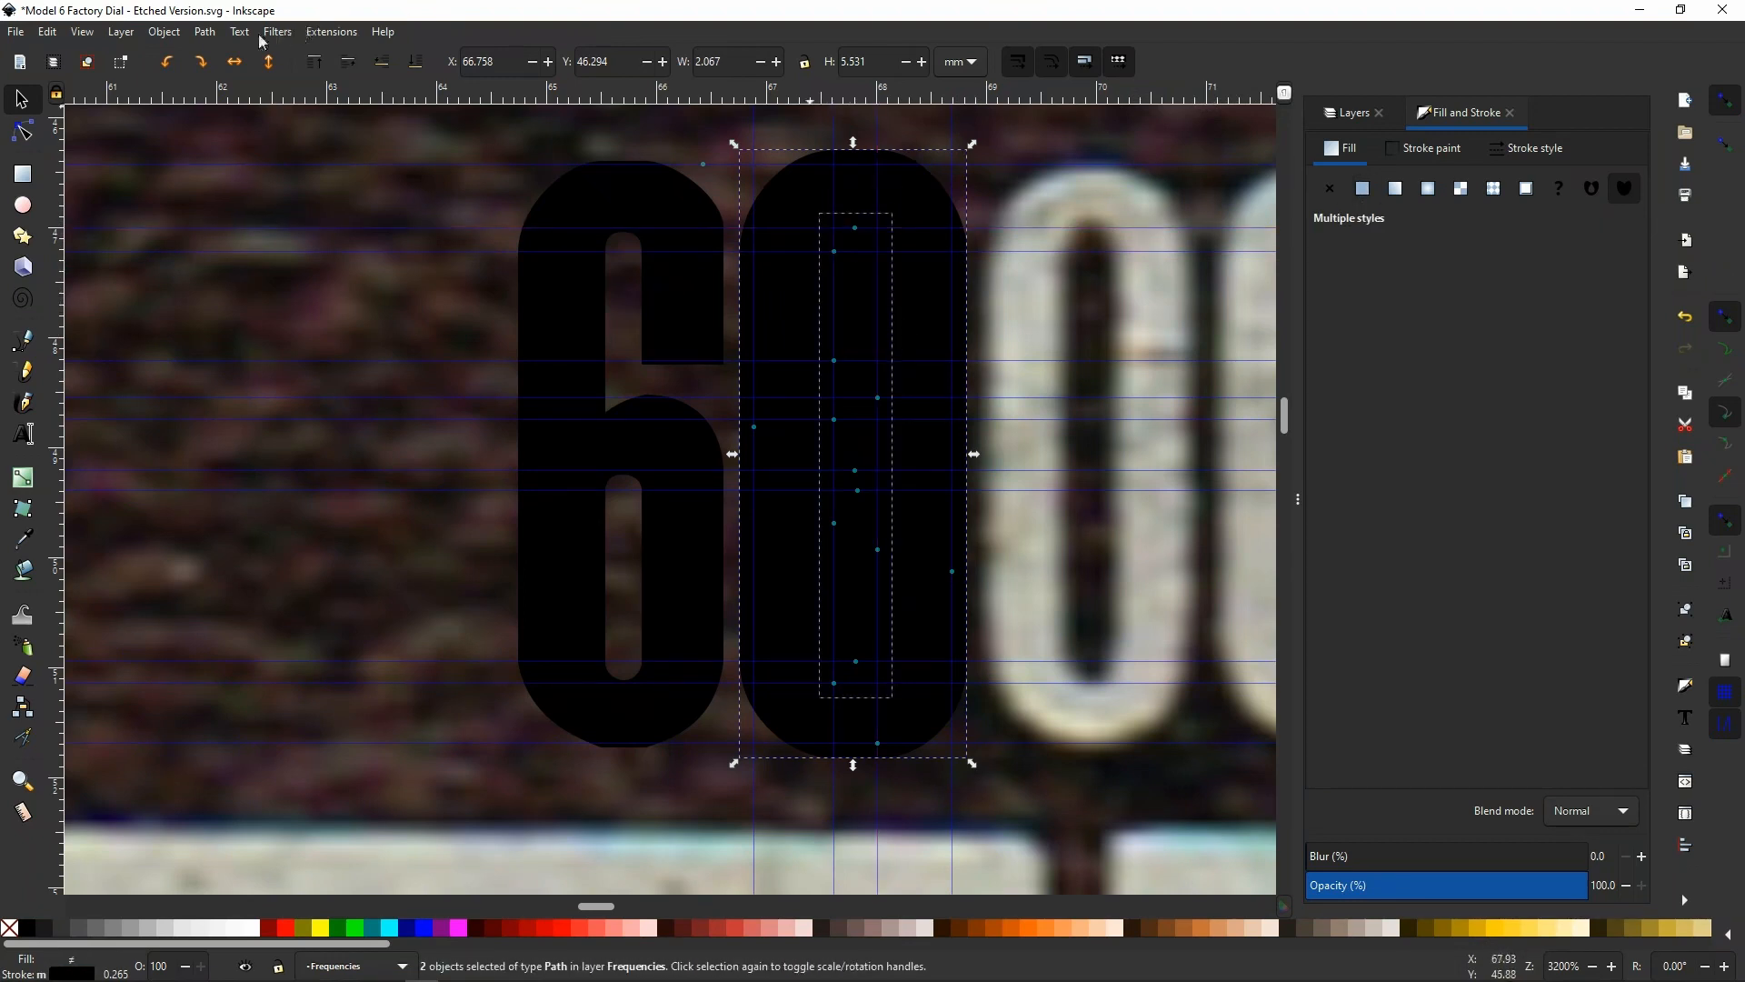
click(214, 40)
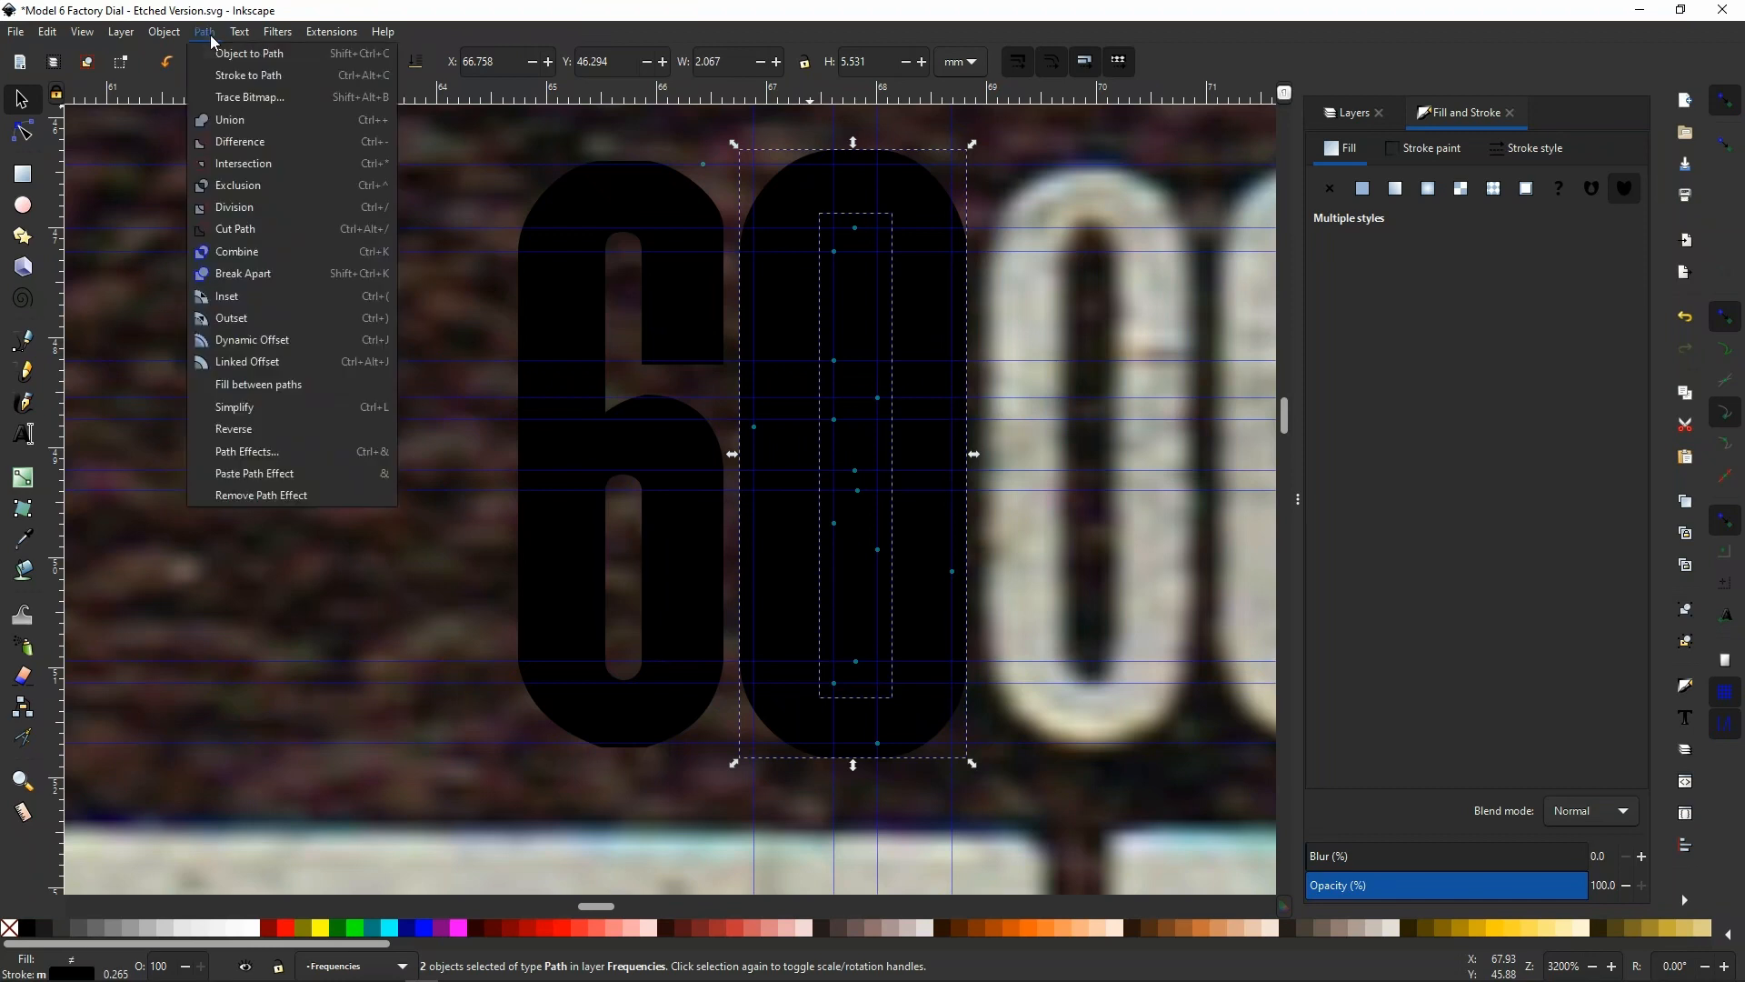
click(227, 145)
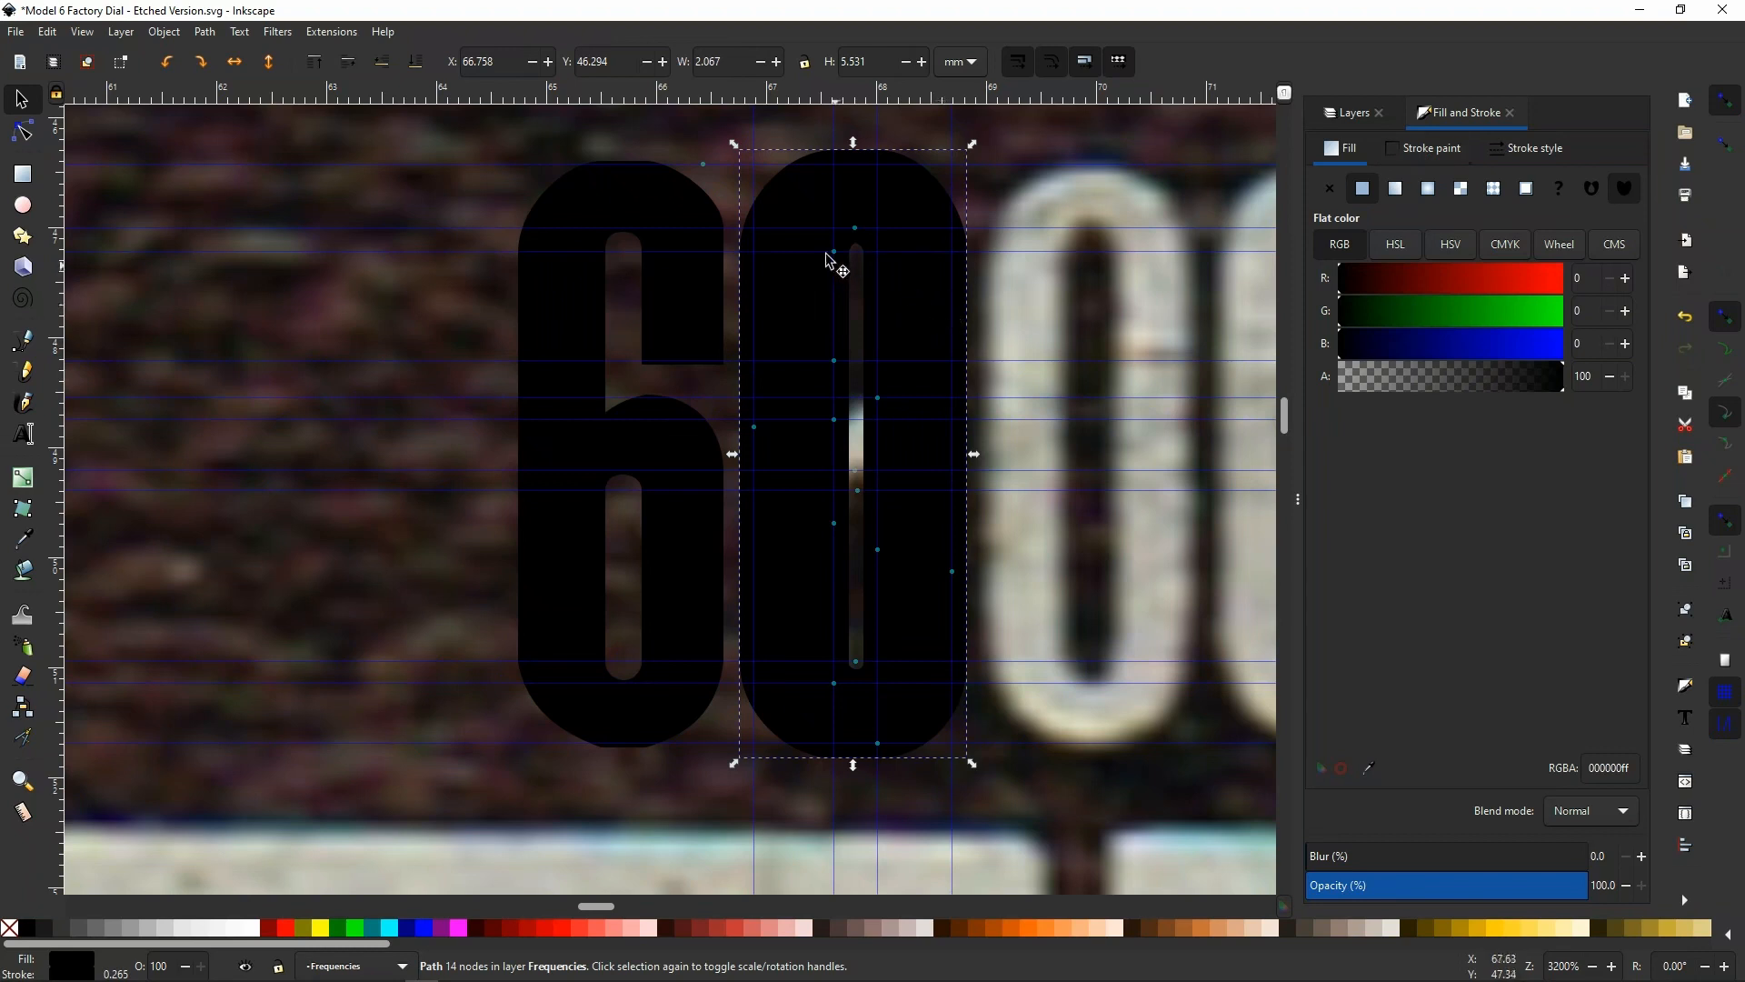
click(1433, 149)
click(1329, 189)
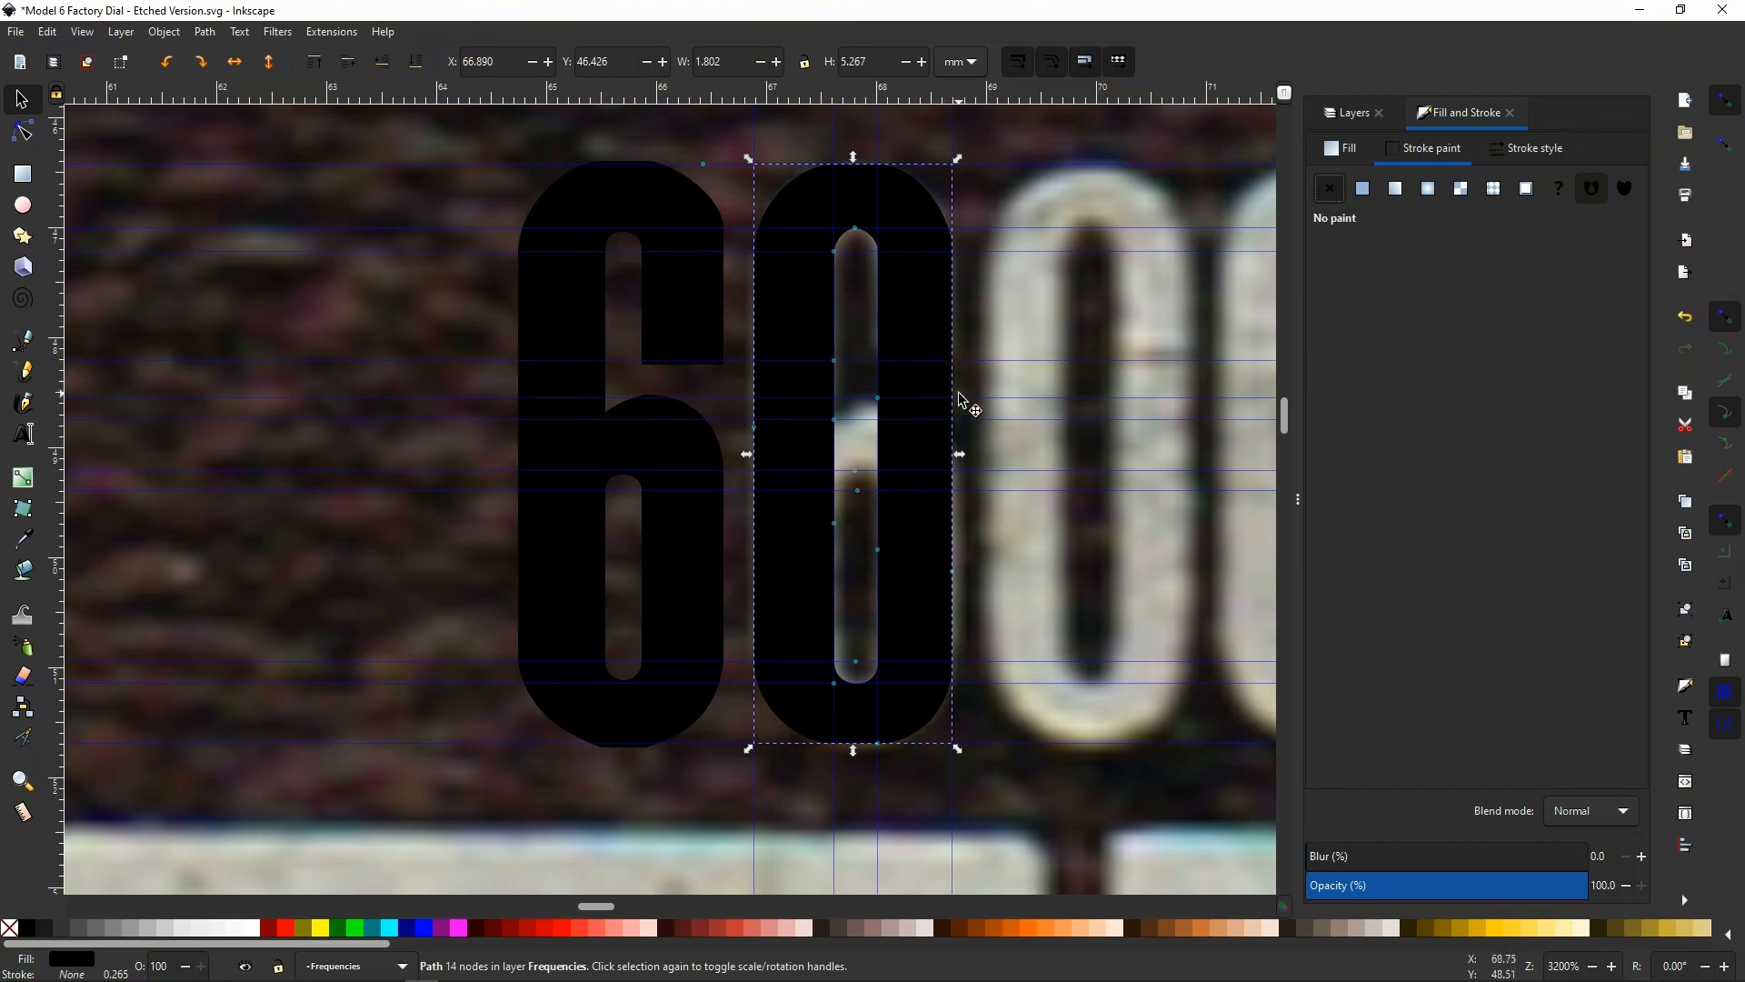
Duplicate the finished 0 and shift the copy horizontally over the first scanned 0, to X 69.007 mm
ctrl+scroll(476, 411, down, 2)
ctrl+scroll(421, 423, down, 2)
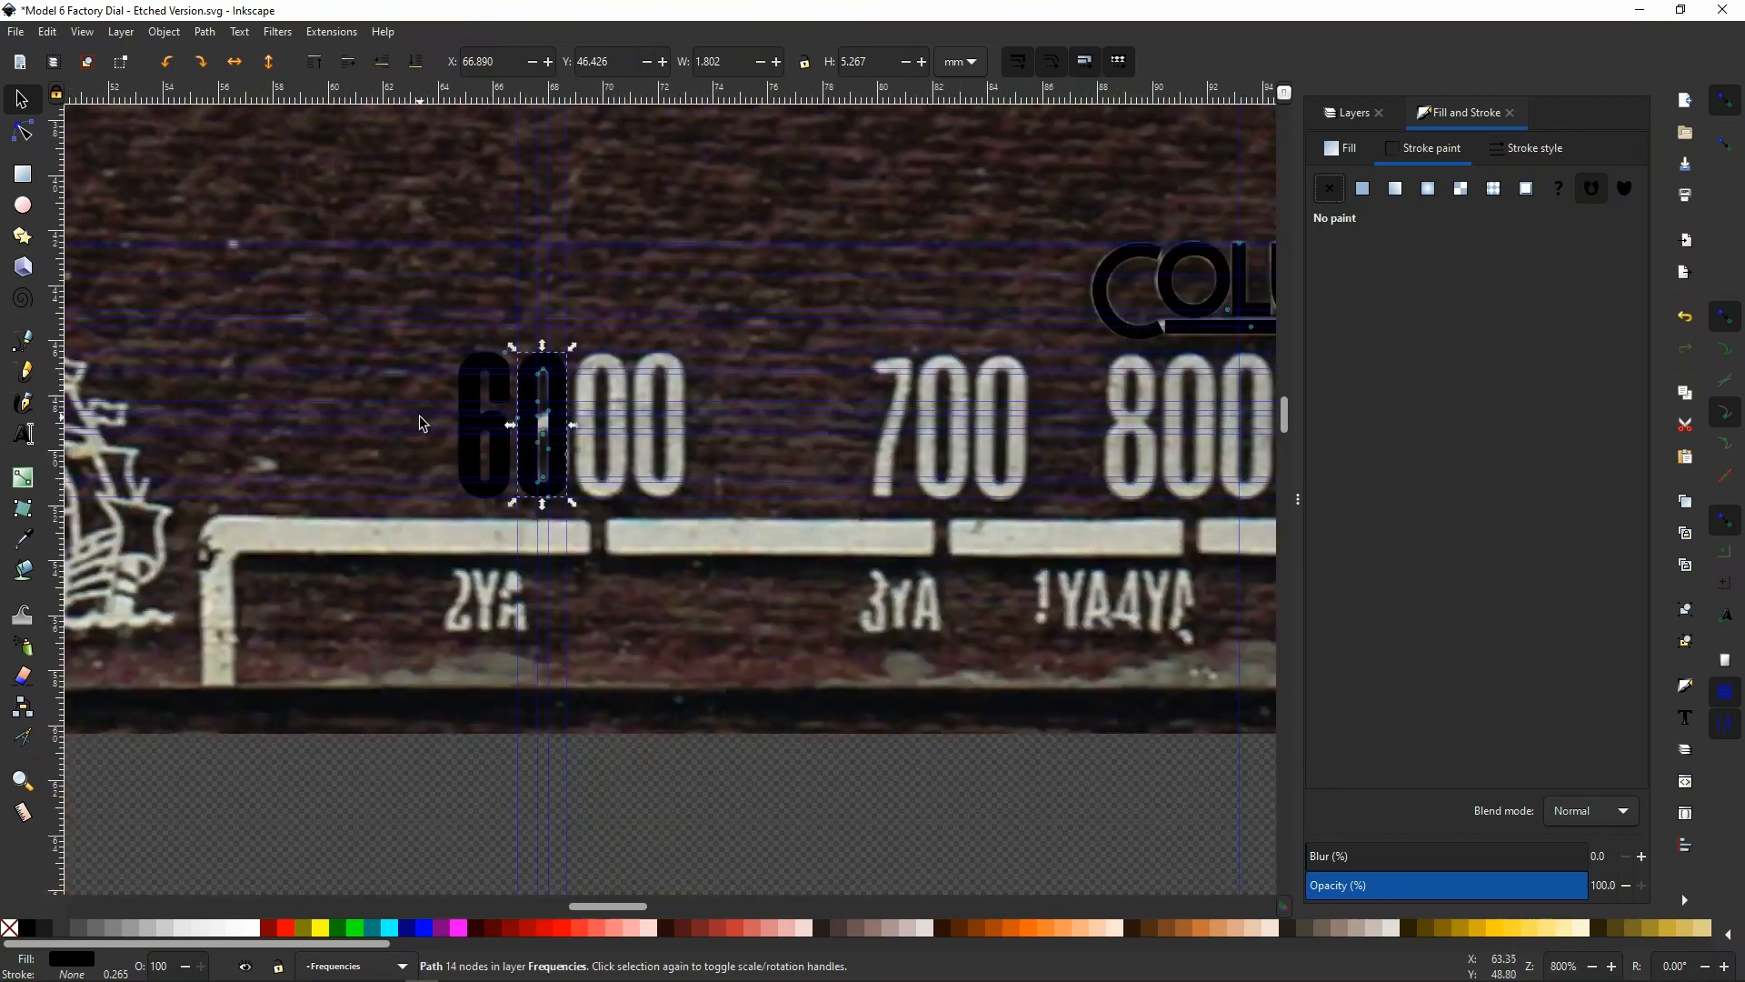
ctrl+scroll(515, 401, up, 2)
ctrl+scroll(515, 401, up, 2)
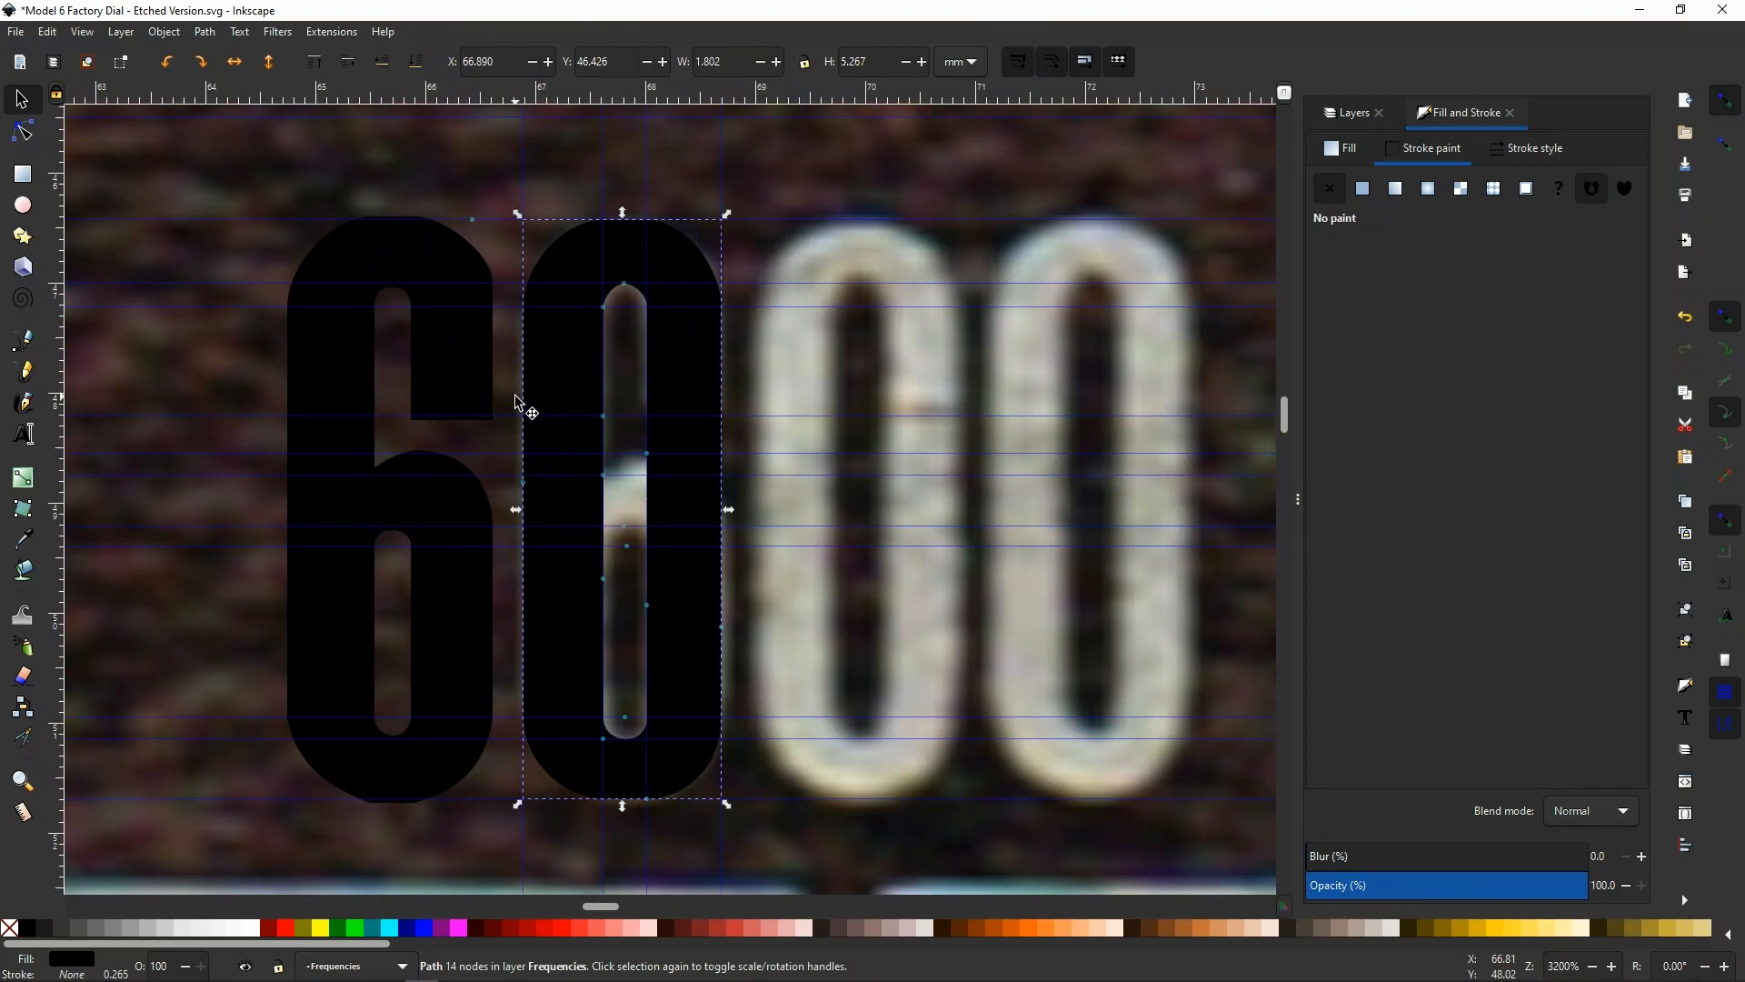
click(575, 382)
key(ctrl+d)
key(Right)
key(Right)
key(Right)
key(Right)
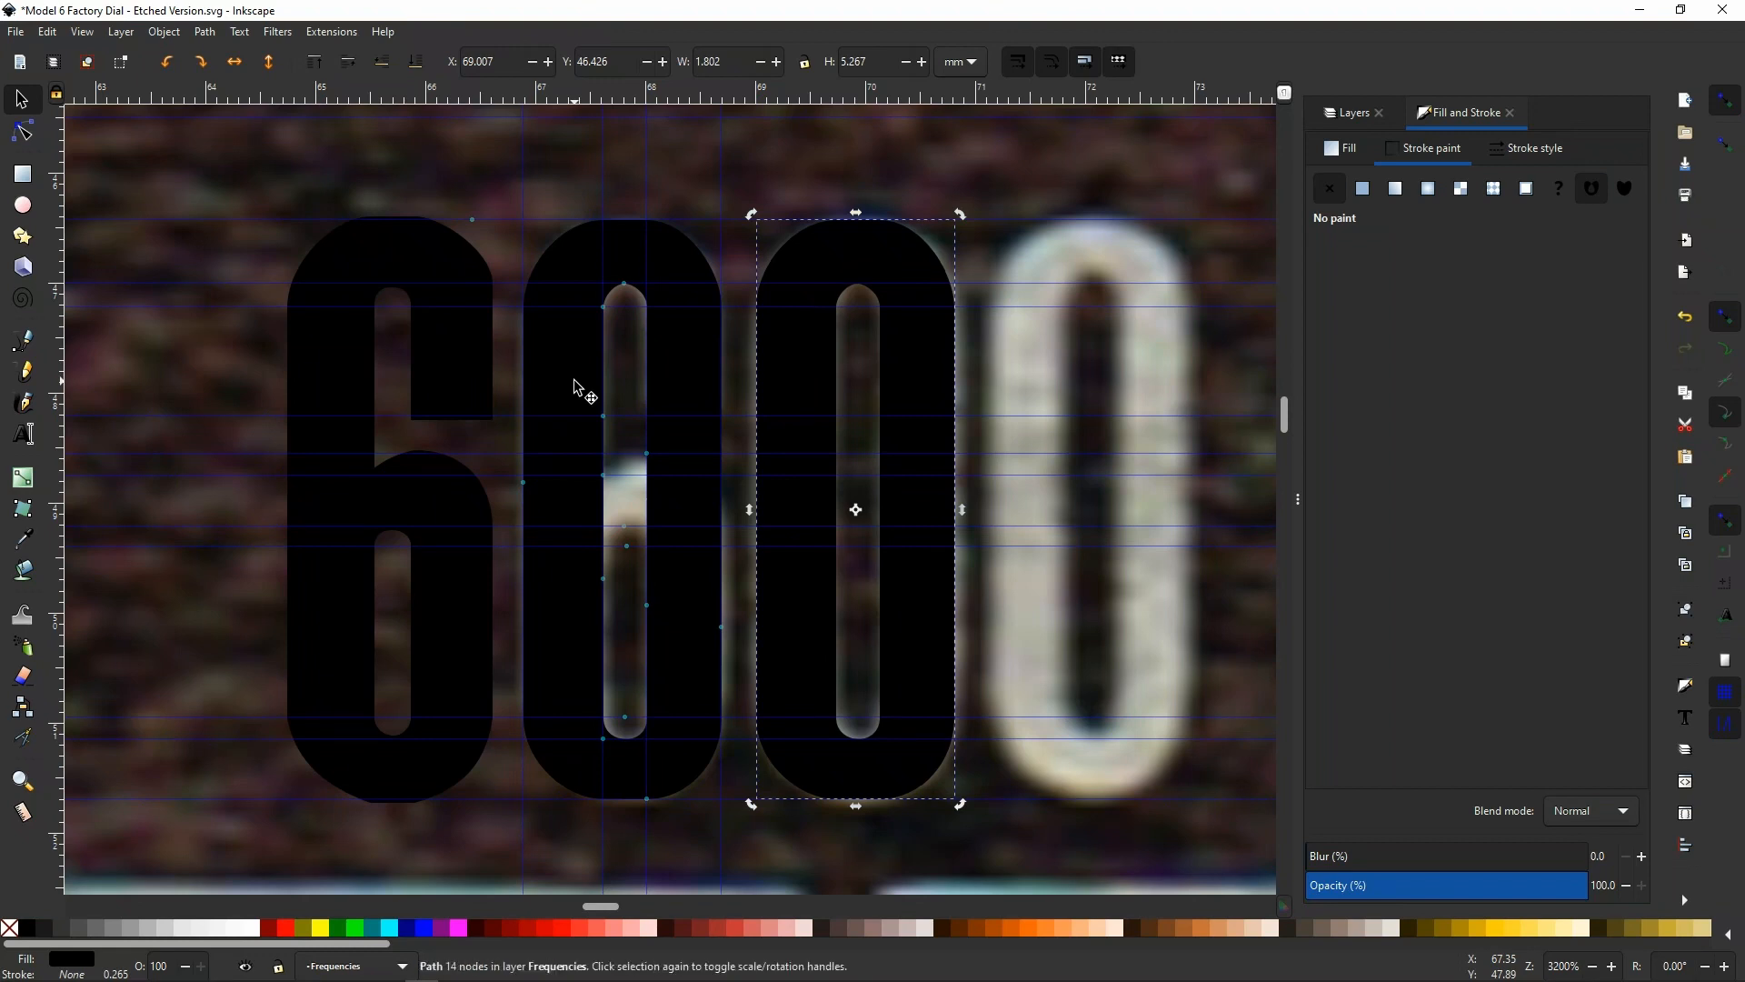
Place another copy of the 0 over the last scanned 0 of the 600, at X 71.123 mm
key(Right)
key(Right)
key(Right)
key(Right)
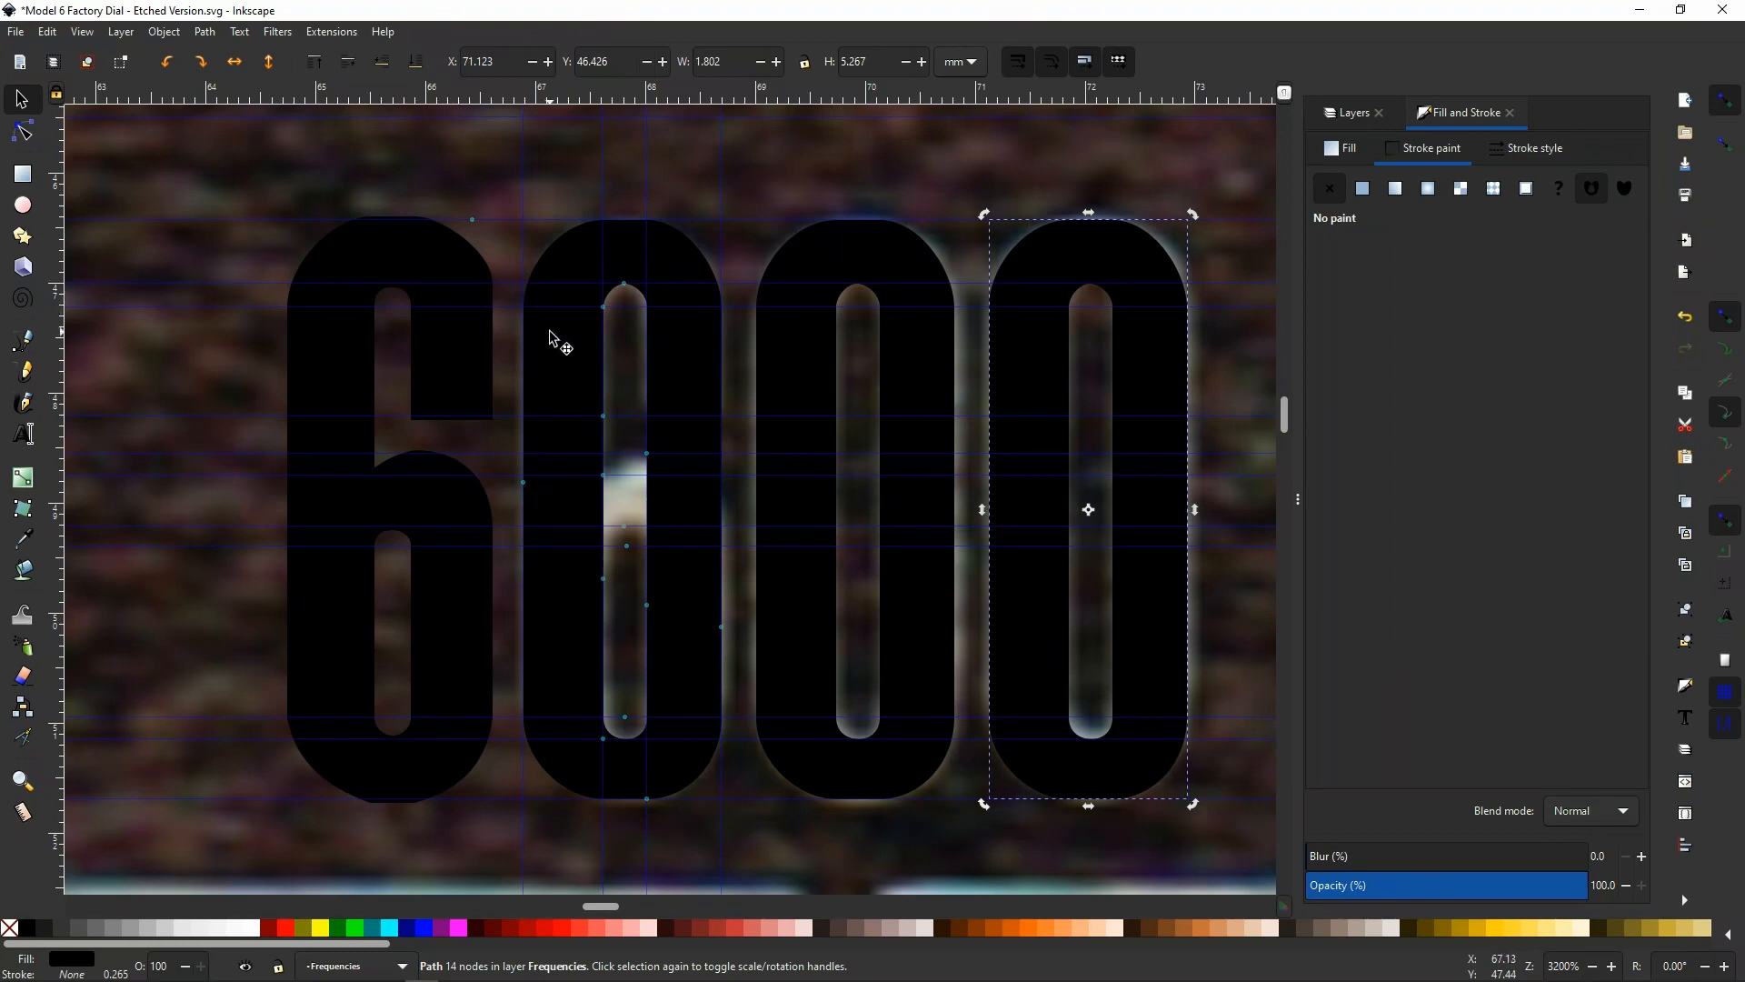
Move the original 0 off the scanned 6 and clear of the numeral, to X 73.769 mm
click(576, 270)
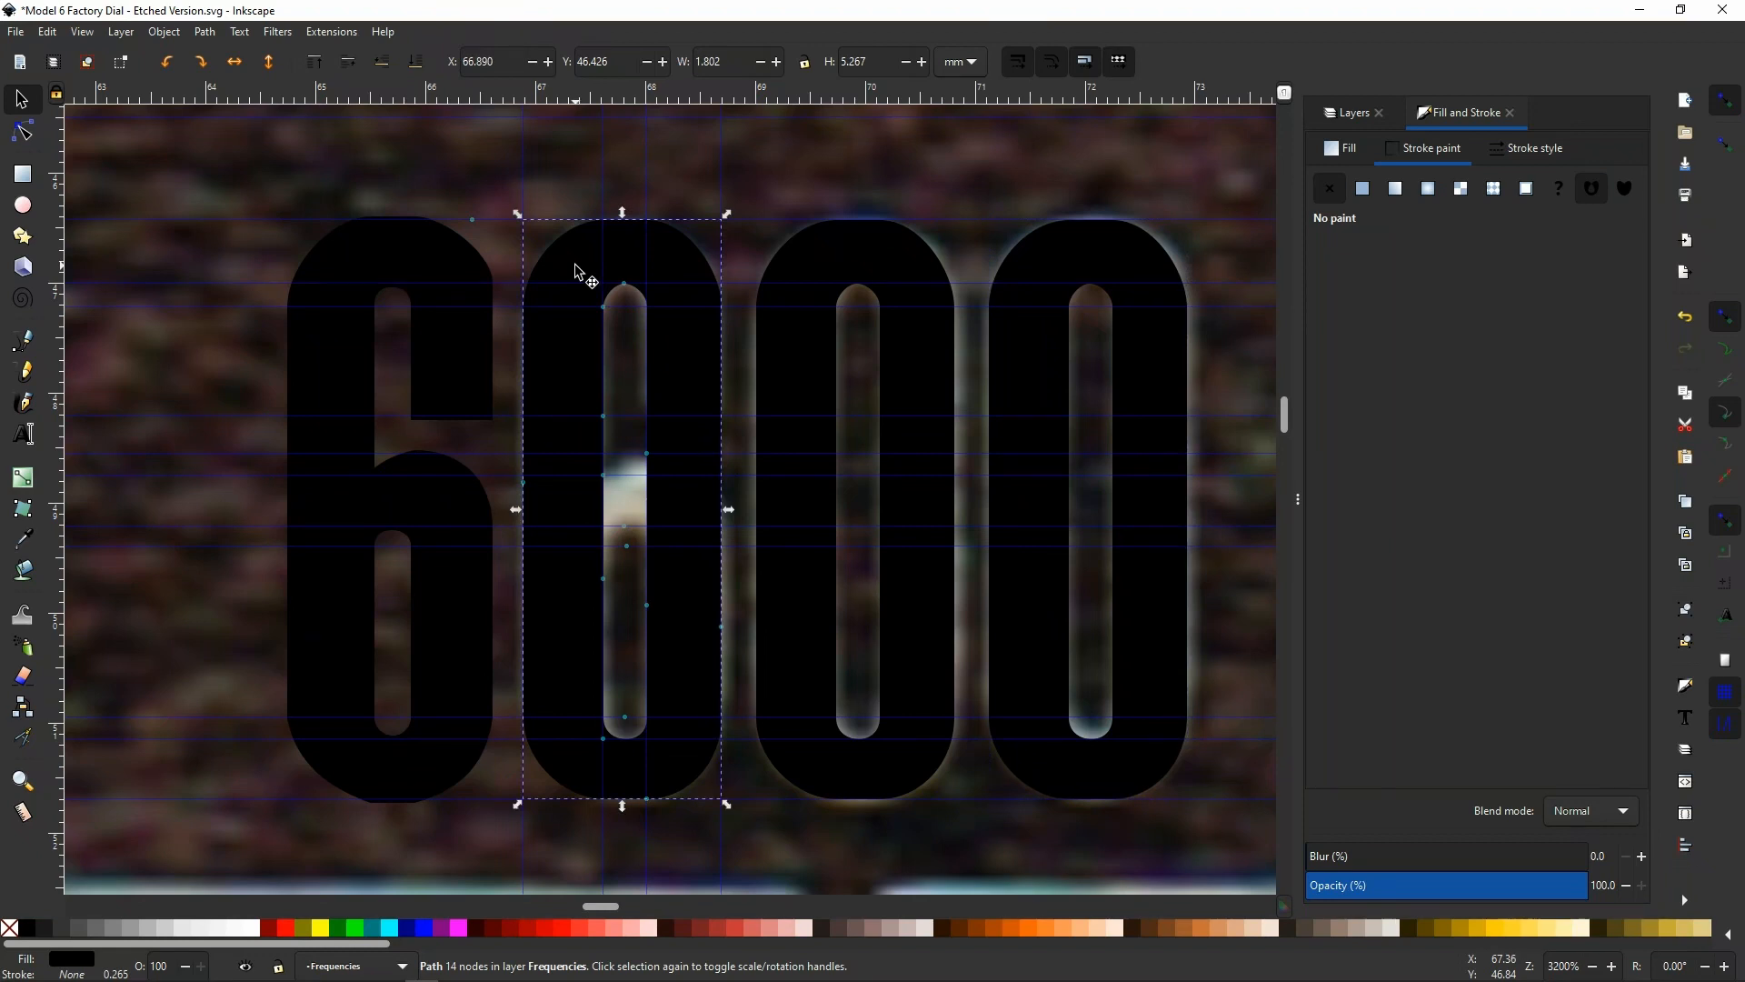
key(Right)
key(Right)
key(Right)
key(Right)
key(Right)
key(Right)
key(Right)
key(Right)
key(Right)
key(Right)
key(Right)
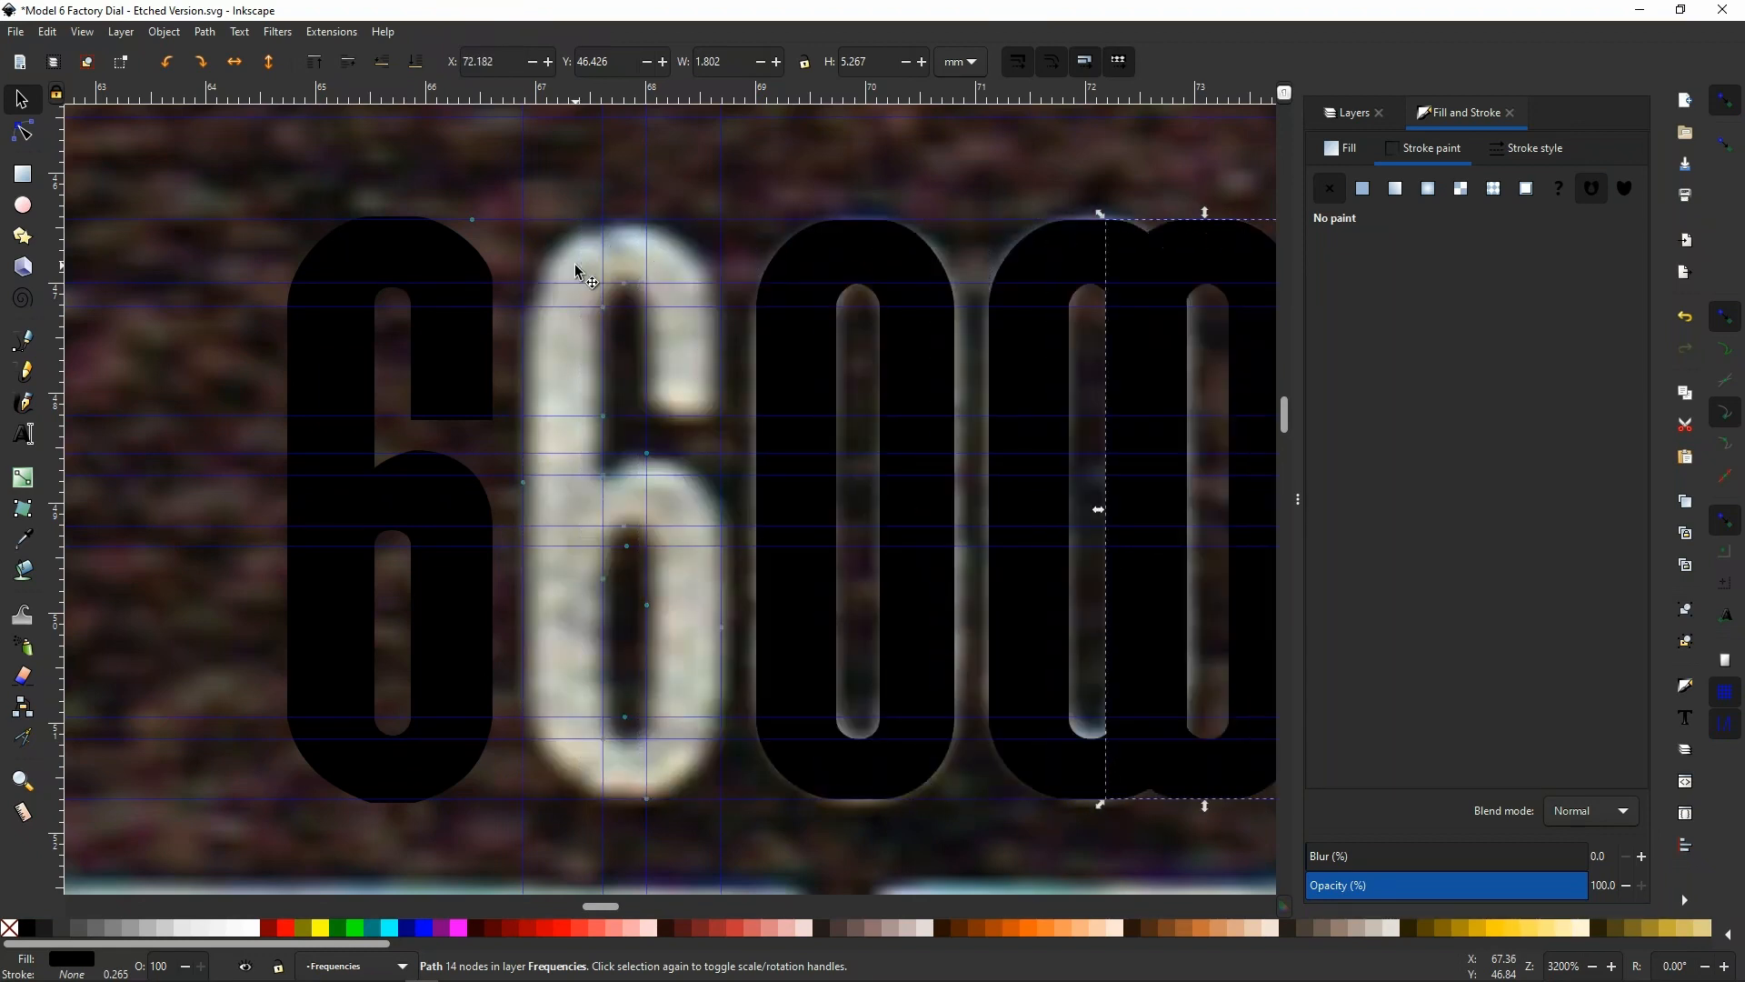
key(Right)
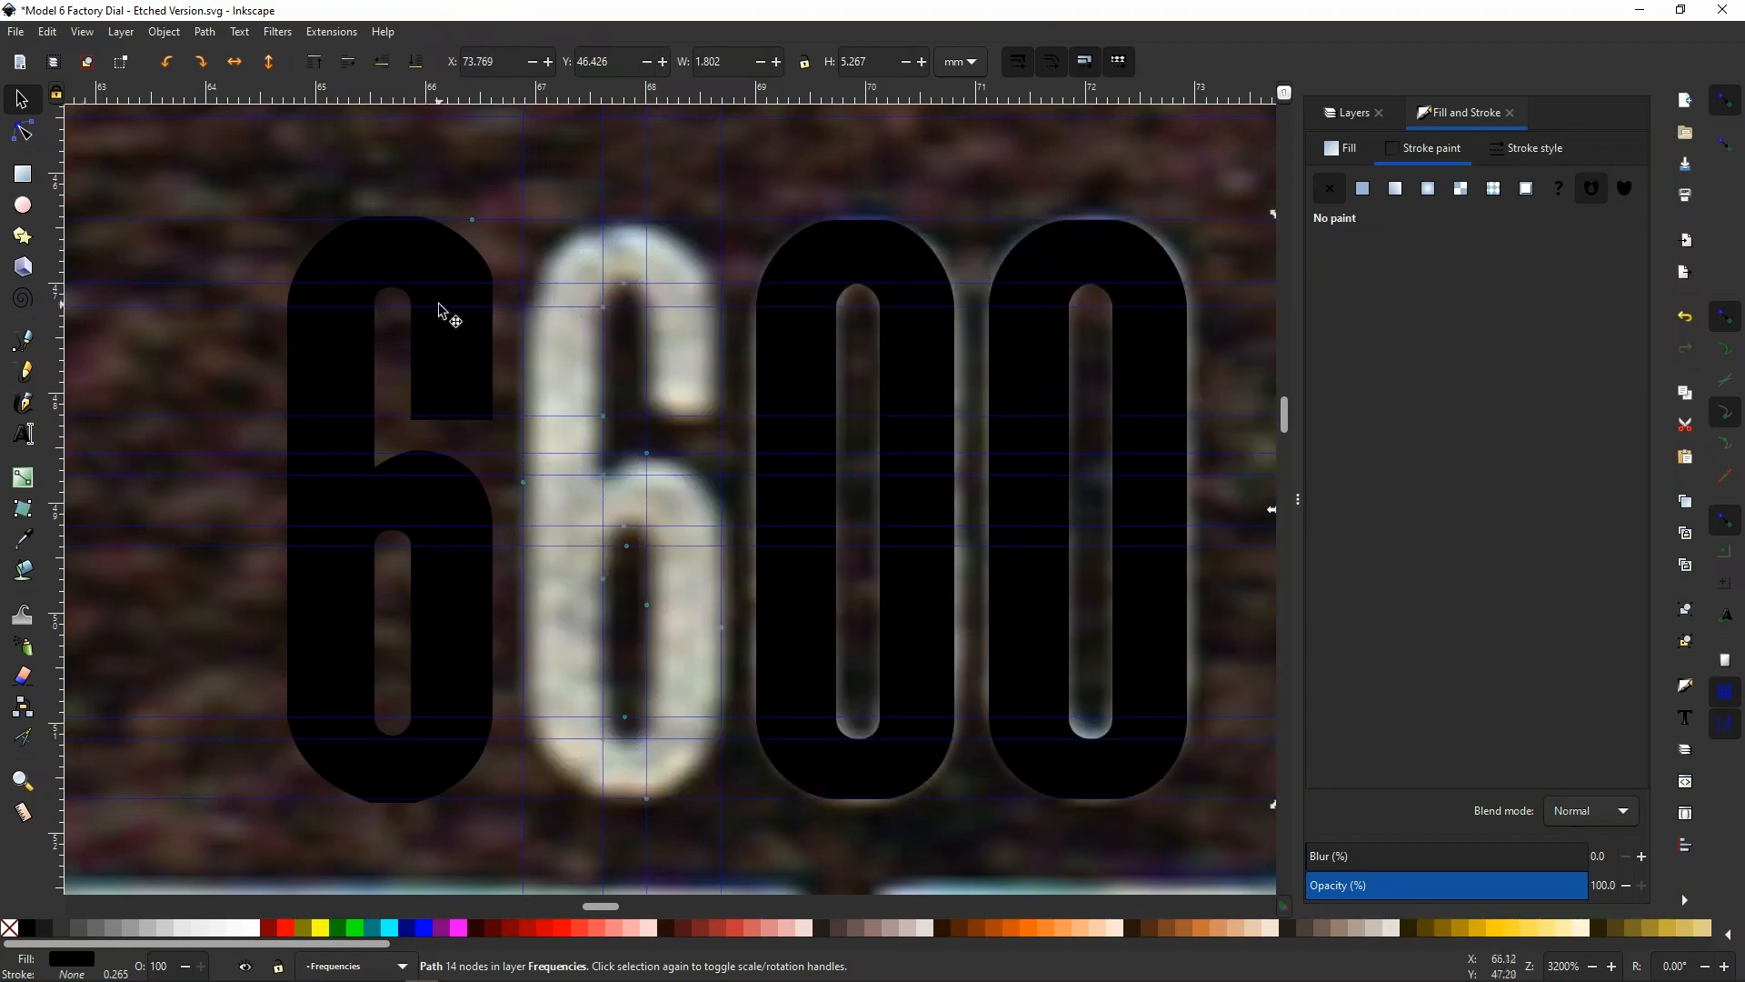
Move the traced 6 horizontally back over the scanned 6, to X 66.857 mm
click(331, 254)
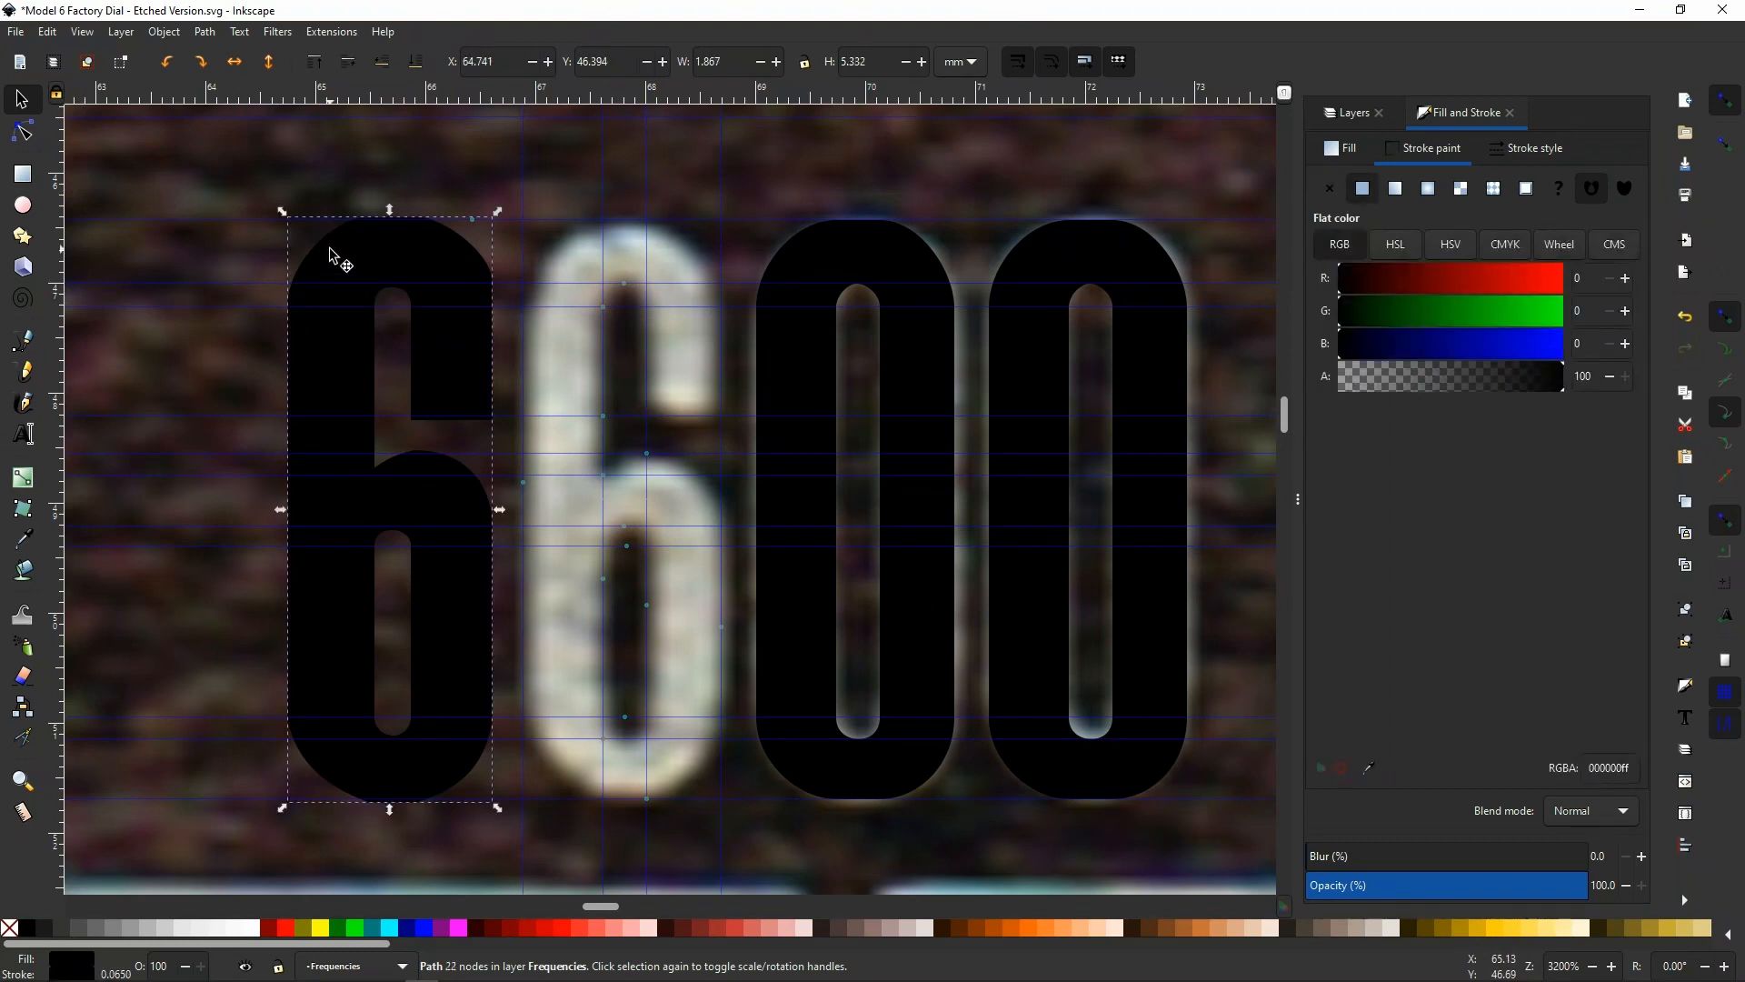
key(Right)
key(Right)
key(Right)
key(Right)
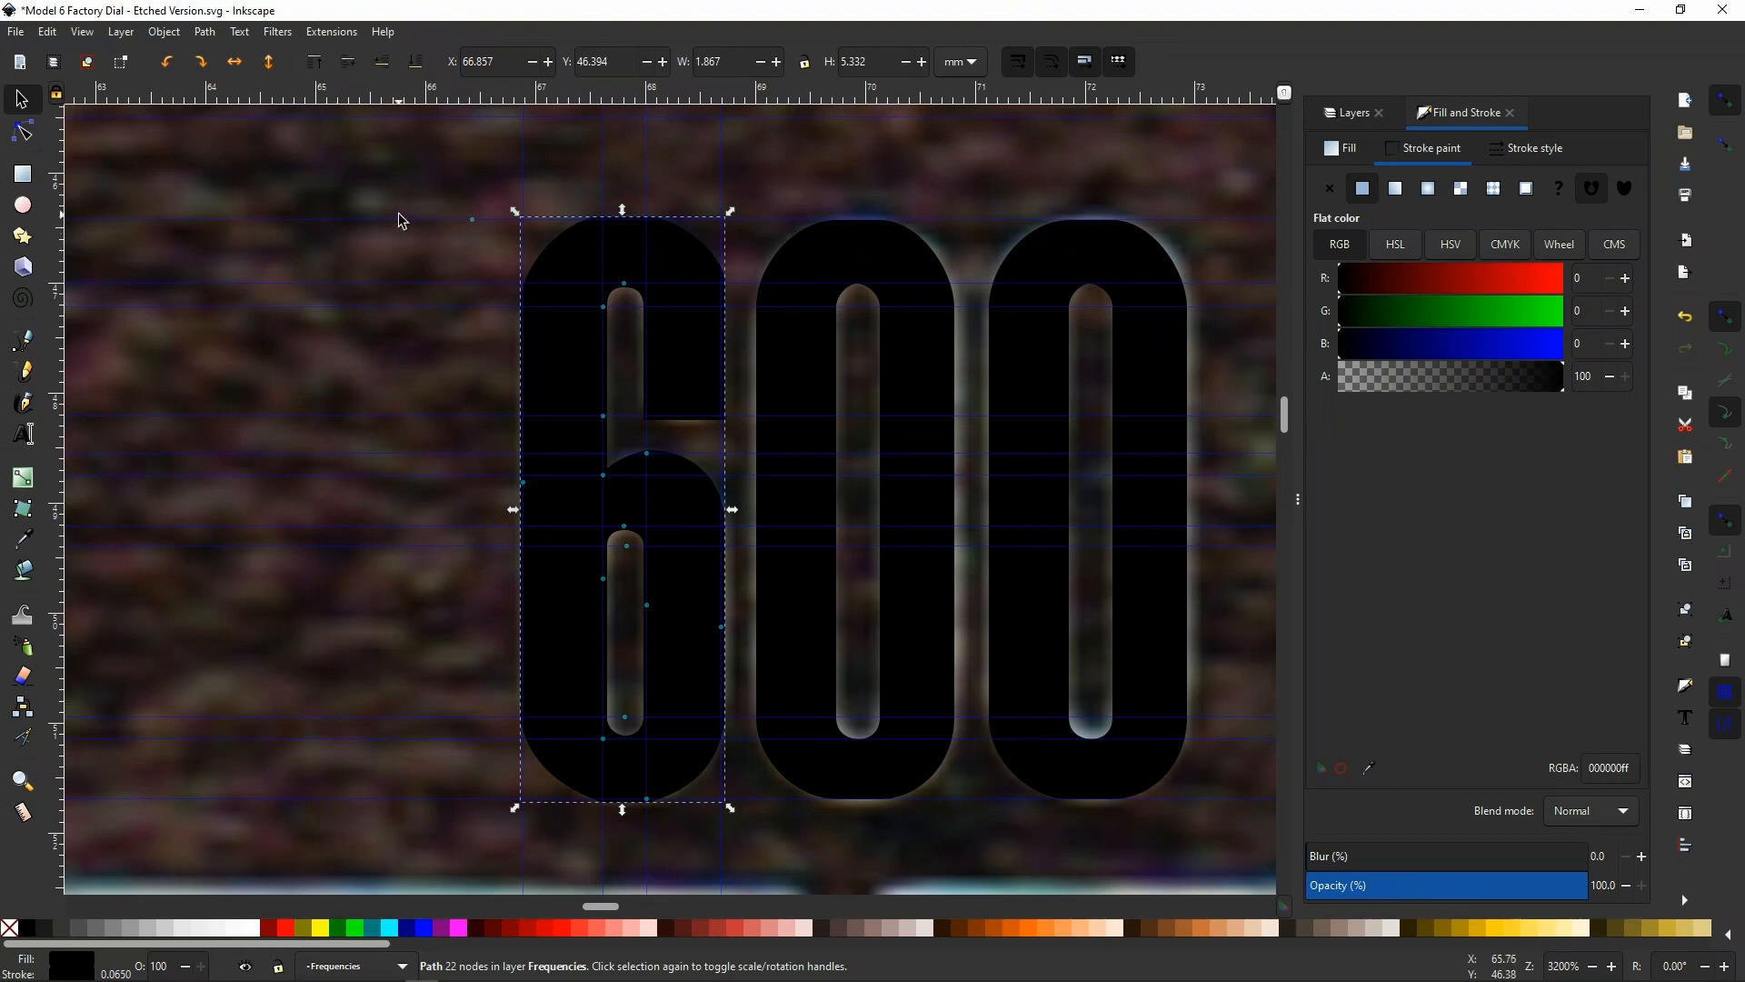
Move the spare 0 down beside the 2YA label, place a duplicate next to it, and try a horizontal guide along their tops
scroll(402, 245, down, 2)
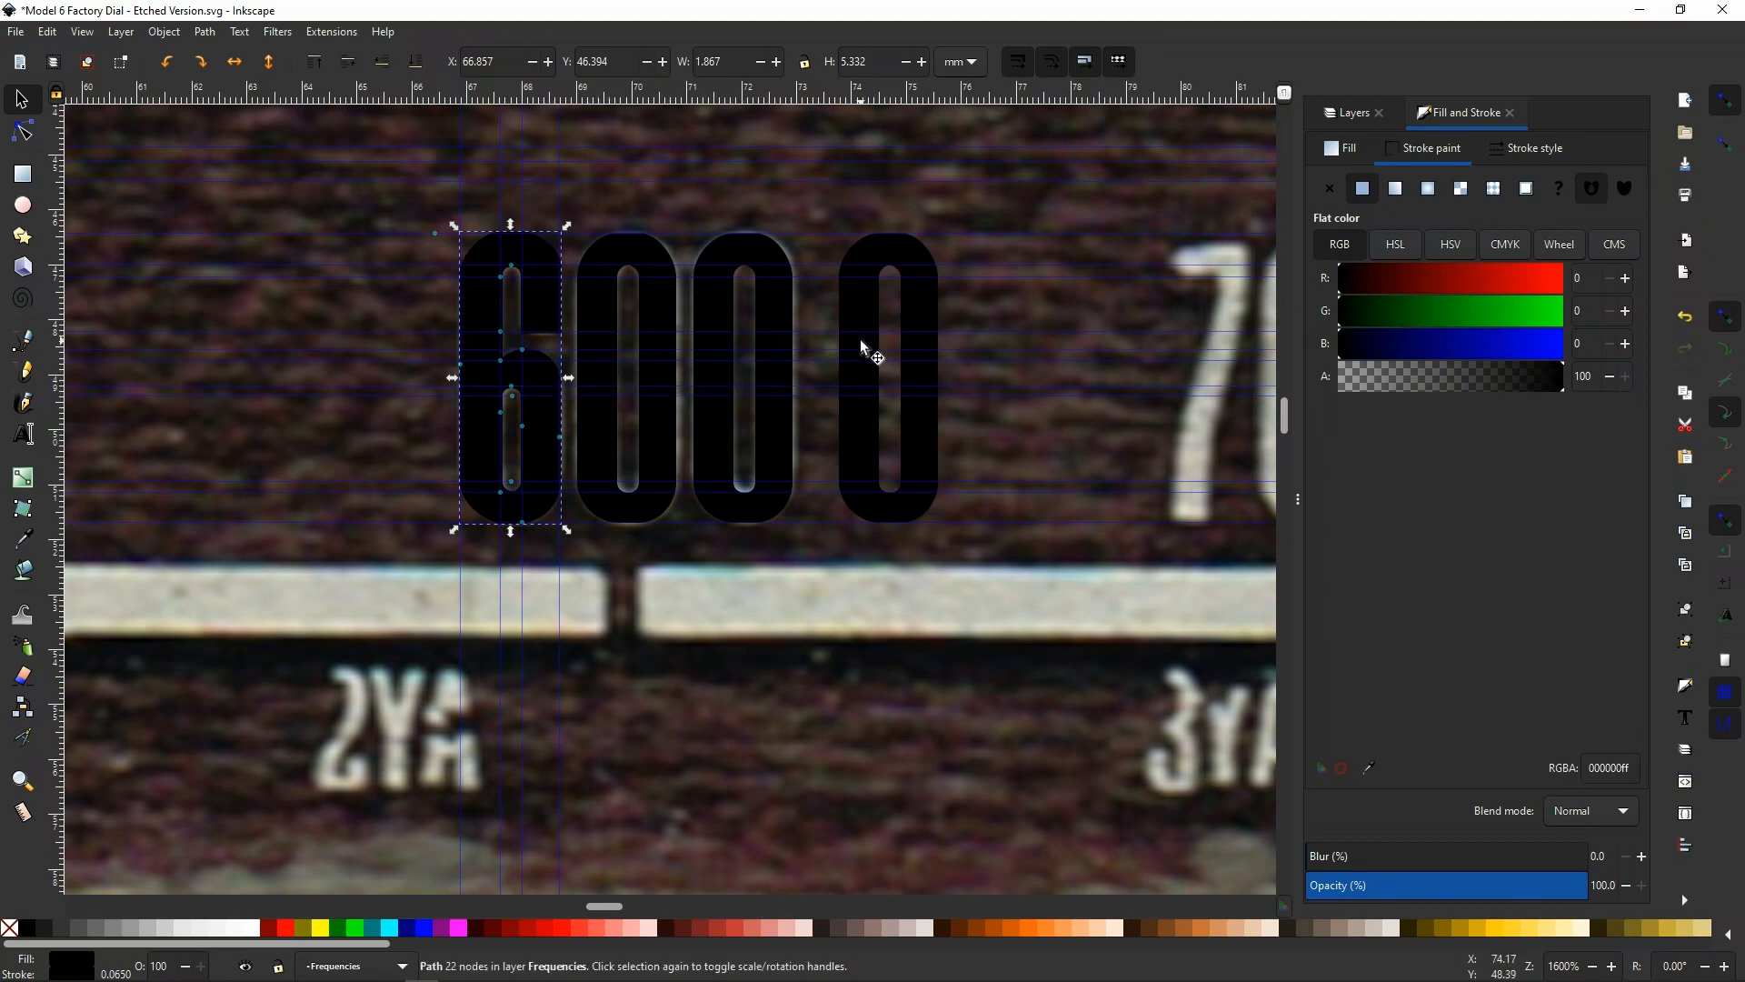
mouse_move(863, 347)
mouse_down()
mouse_move(872, 280)
mouse_move(936, 304)
mouse_move(1051, 404)
mouse_move(994, 345)
mouse_move(1062, 353)
mouse_move(1038, 315)
mouse_move(1151, 343)
mouse_move(1064, 349)
mouse_up()
drag(962, 391, 1003, 696)
key(ctrl+d)
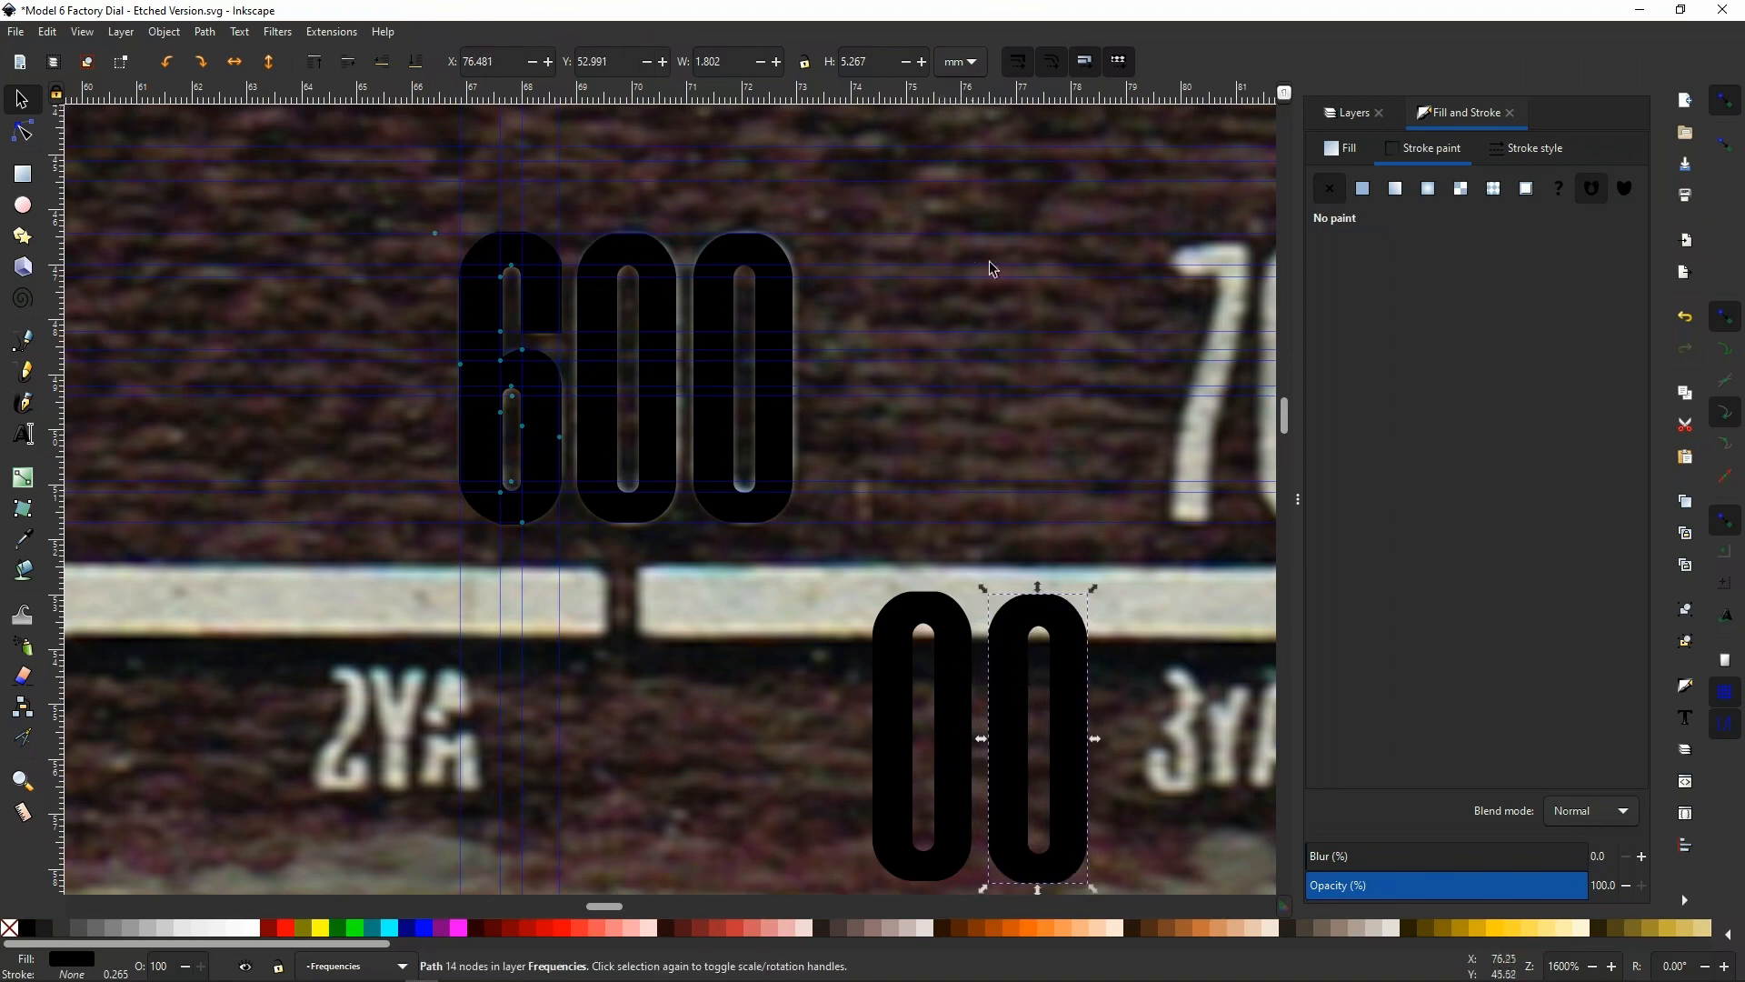
scroll(1081, 679, up, 2)
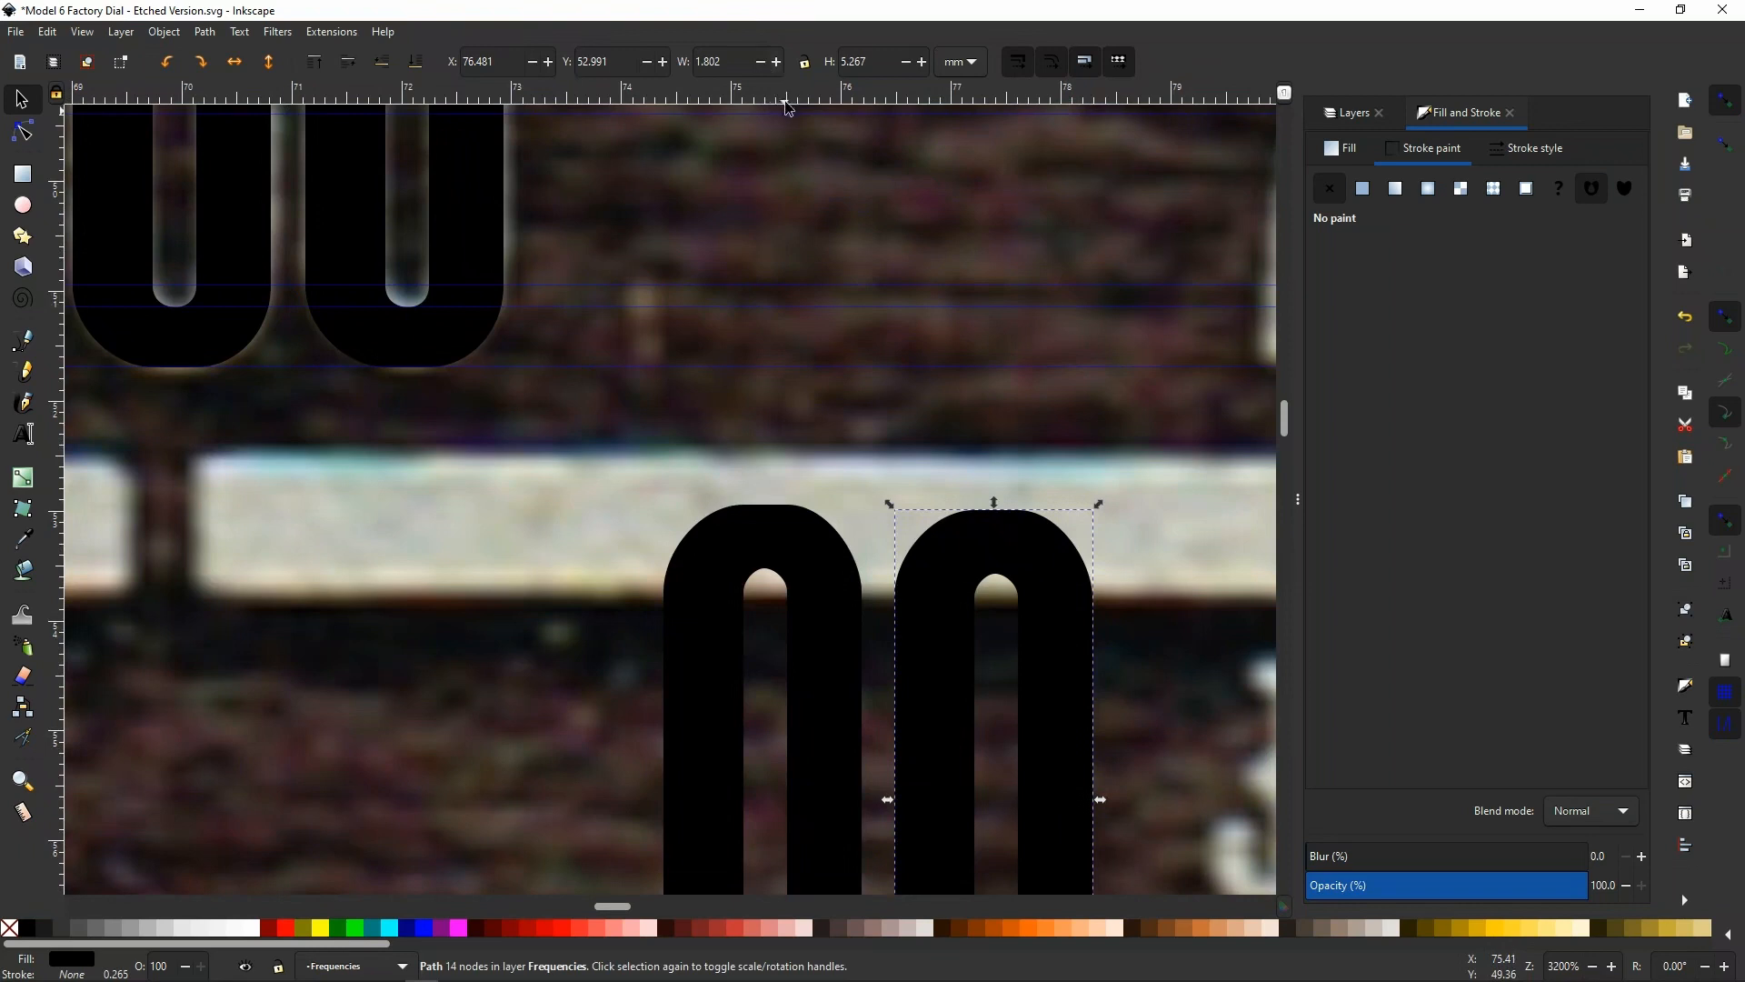
drag(787, 107, 819, 511)
scroll(843, 231, down, 4)
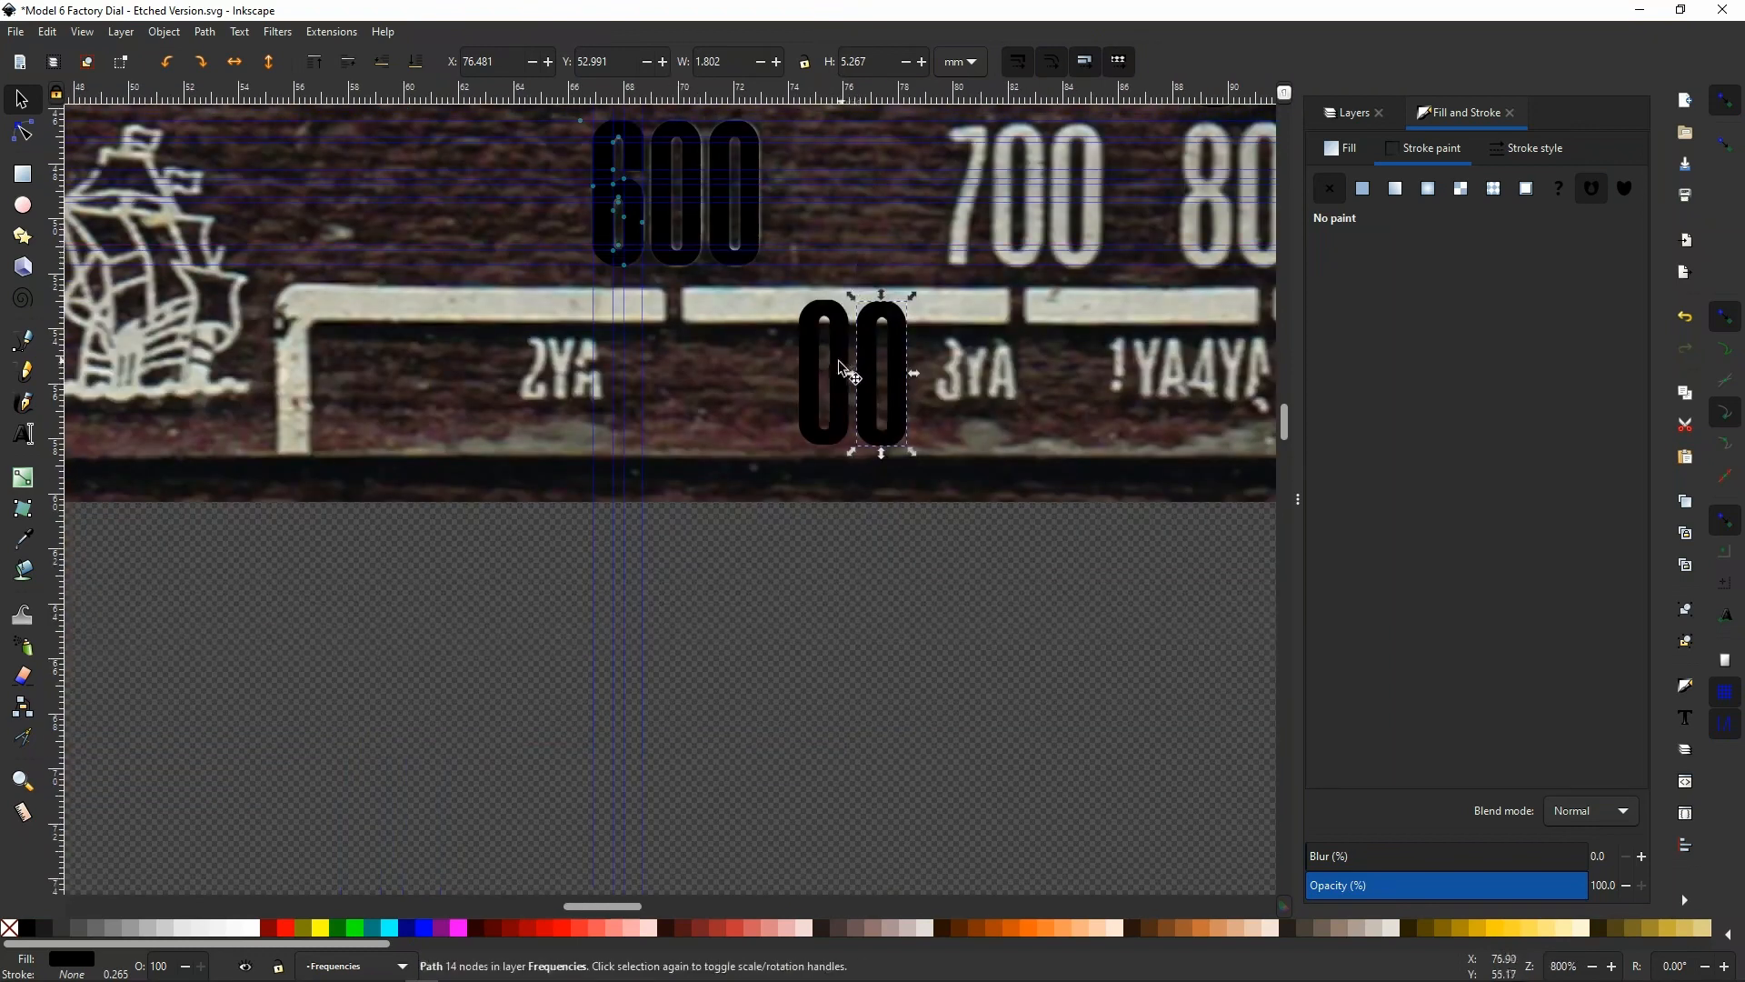
Delete the two spare 0s below the traced 600
drag(782, 483, 979, 277)
key(Delete)
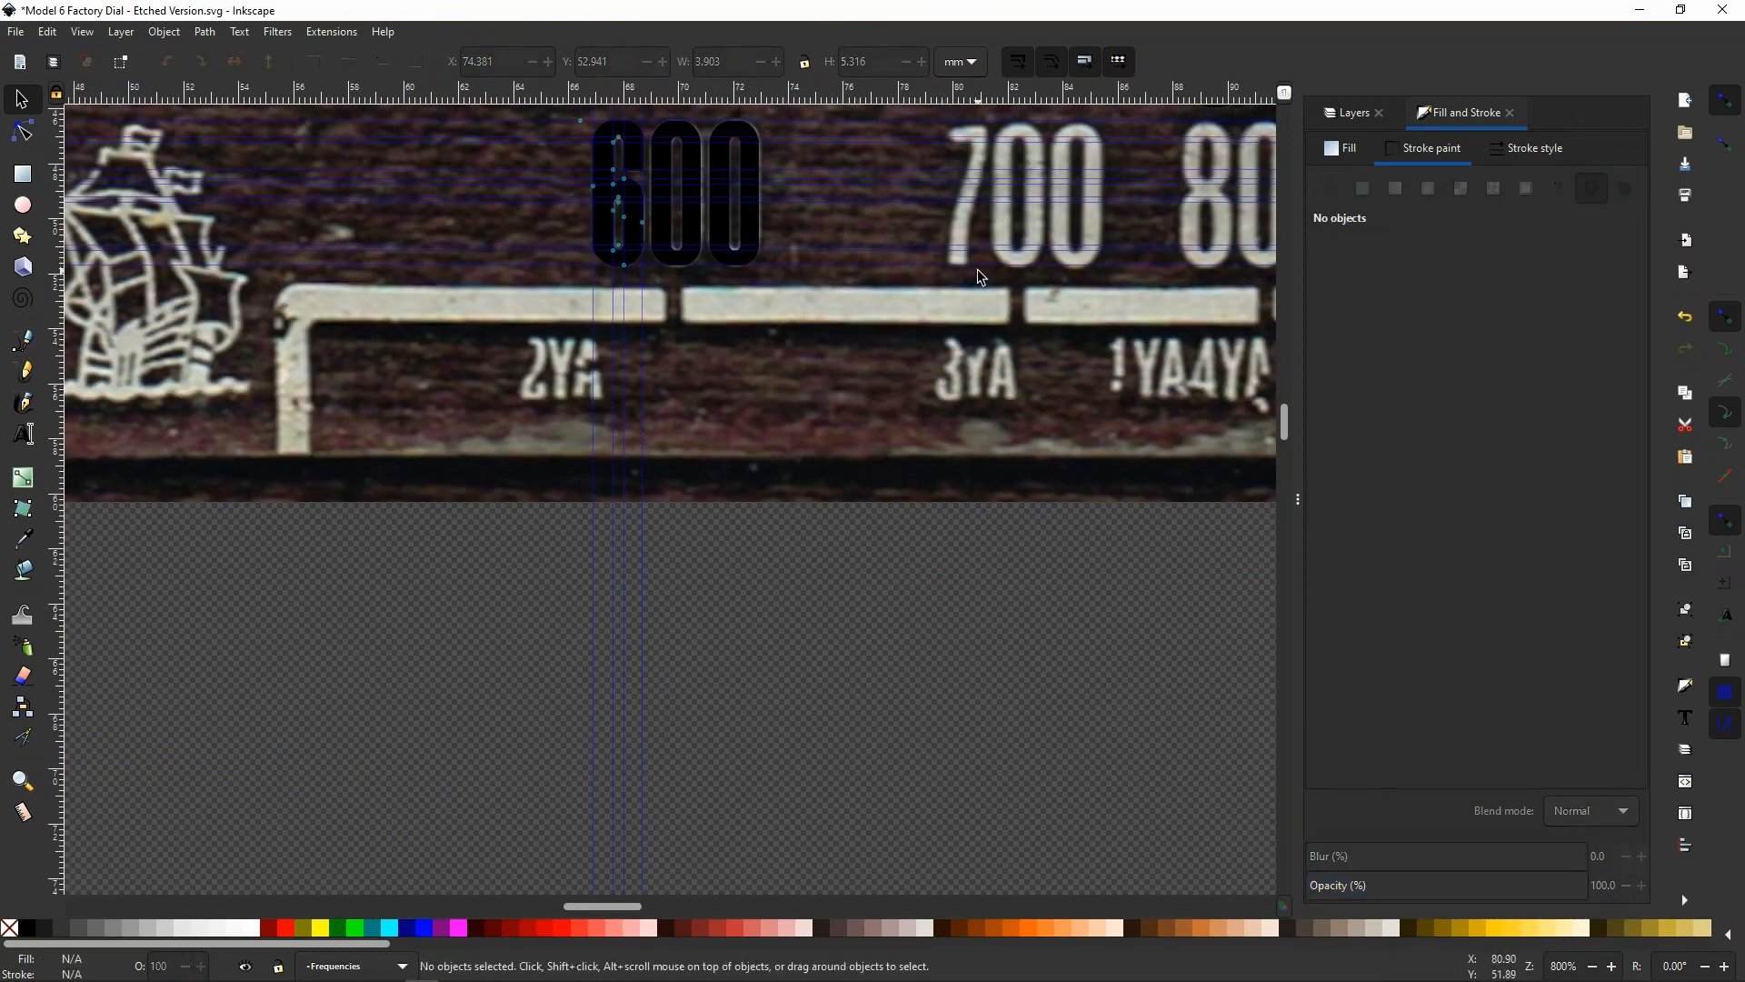
scroll(639, 296, up, 4)
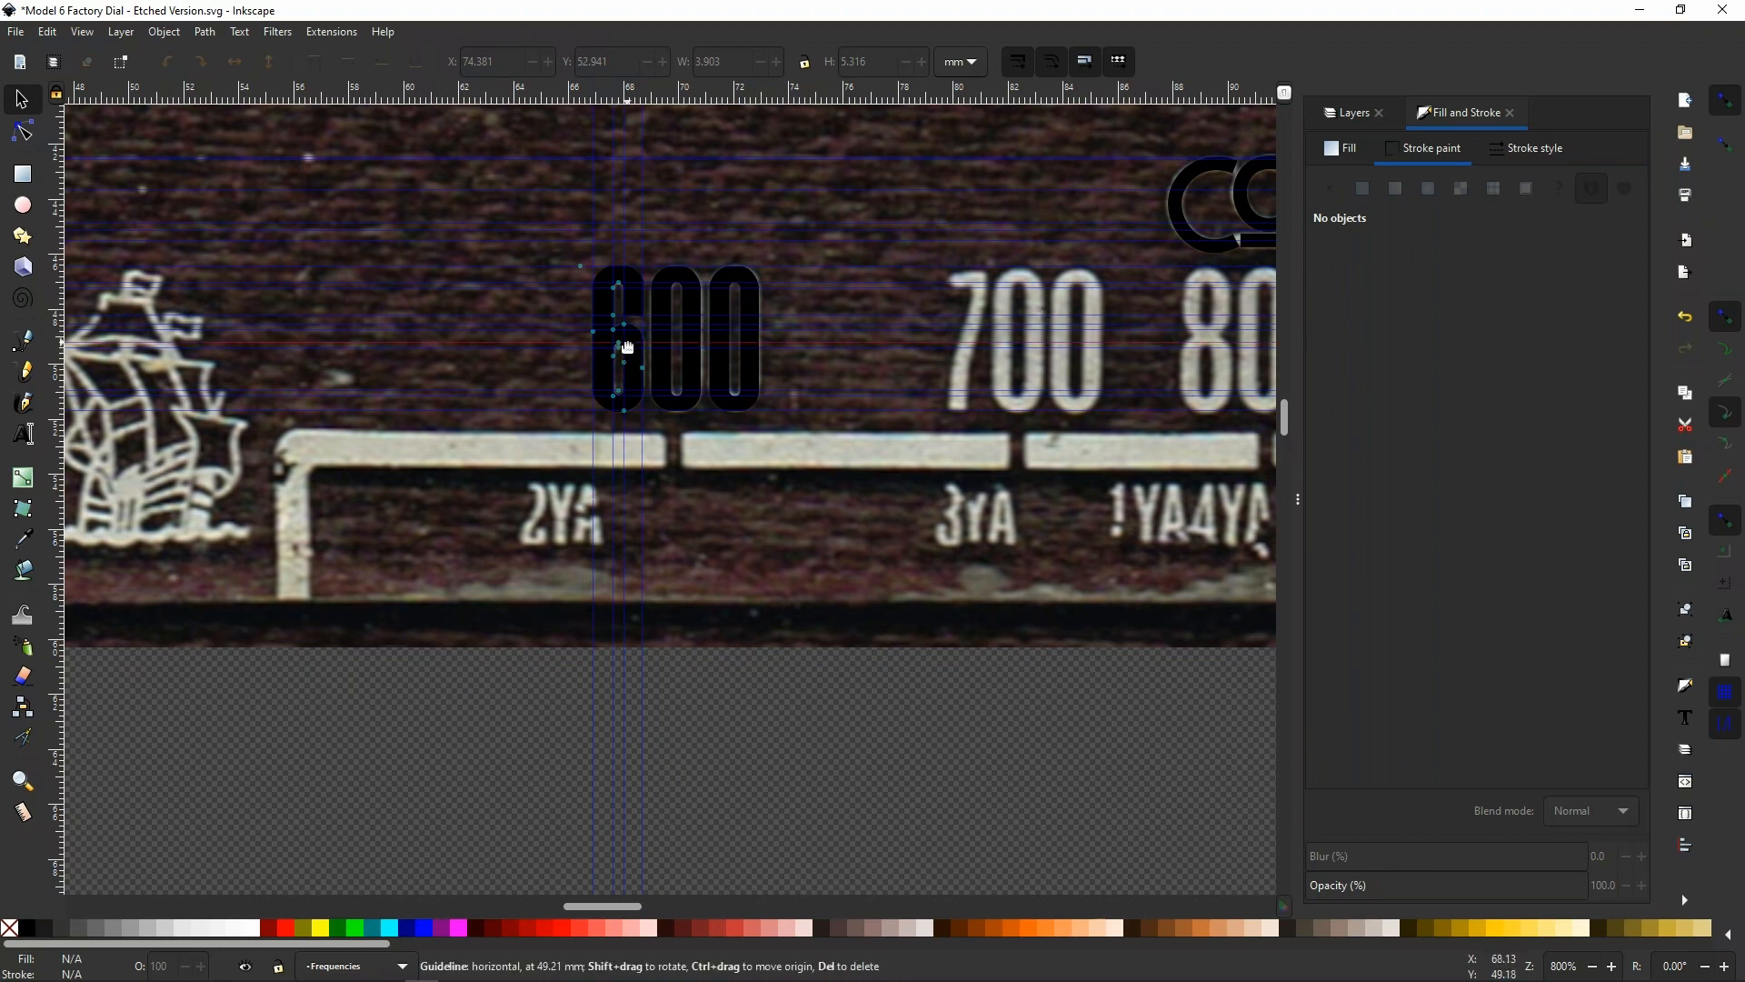
scroll(591, 314, up, 1)
scroll(591, 314, up, 1)
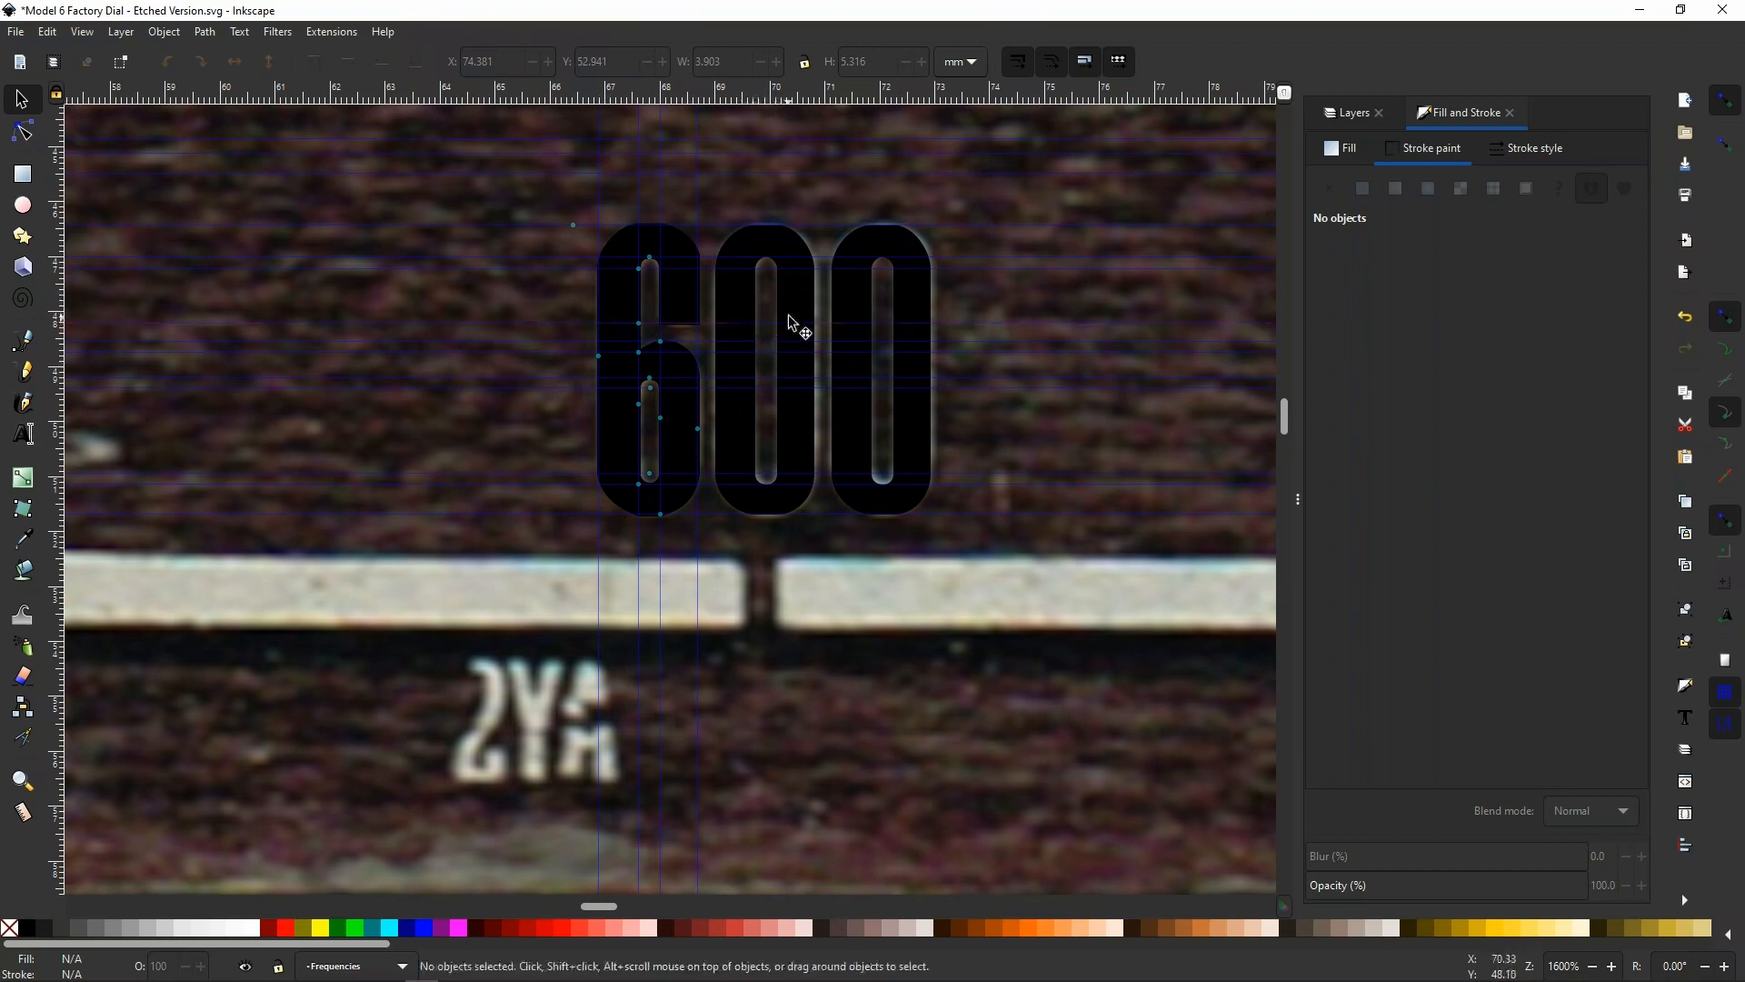
Add a text object reading 700, with its baseline starting at the foot of the scanned 700
scroll(513, 336, down, 2)
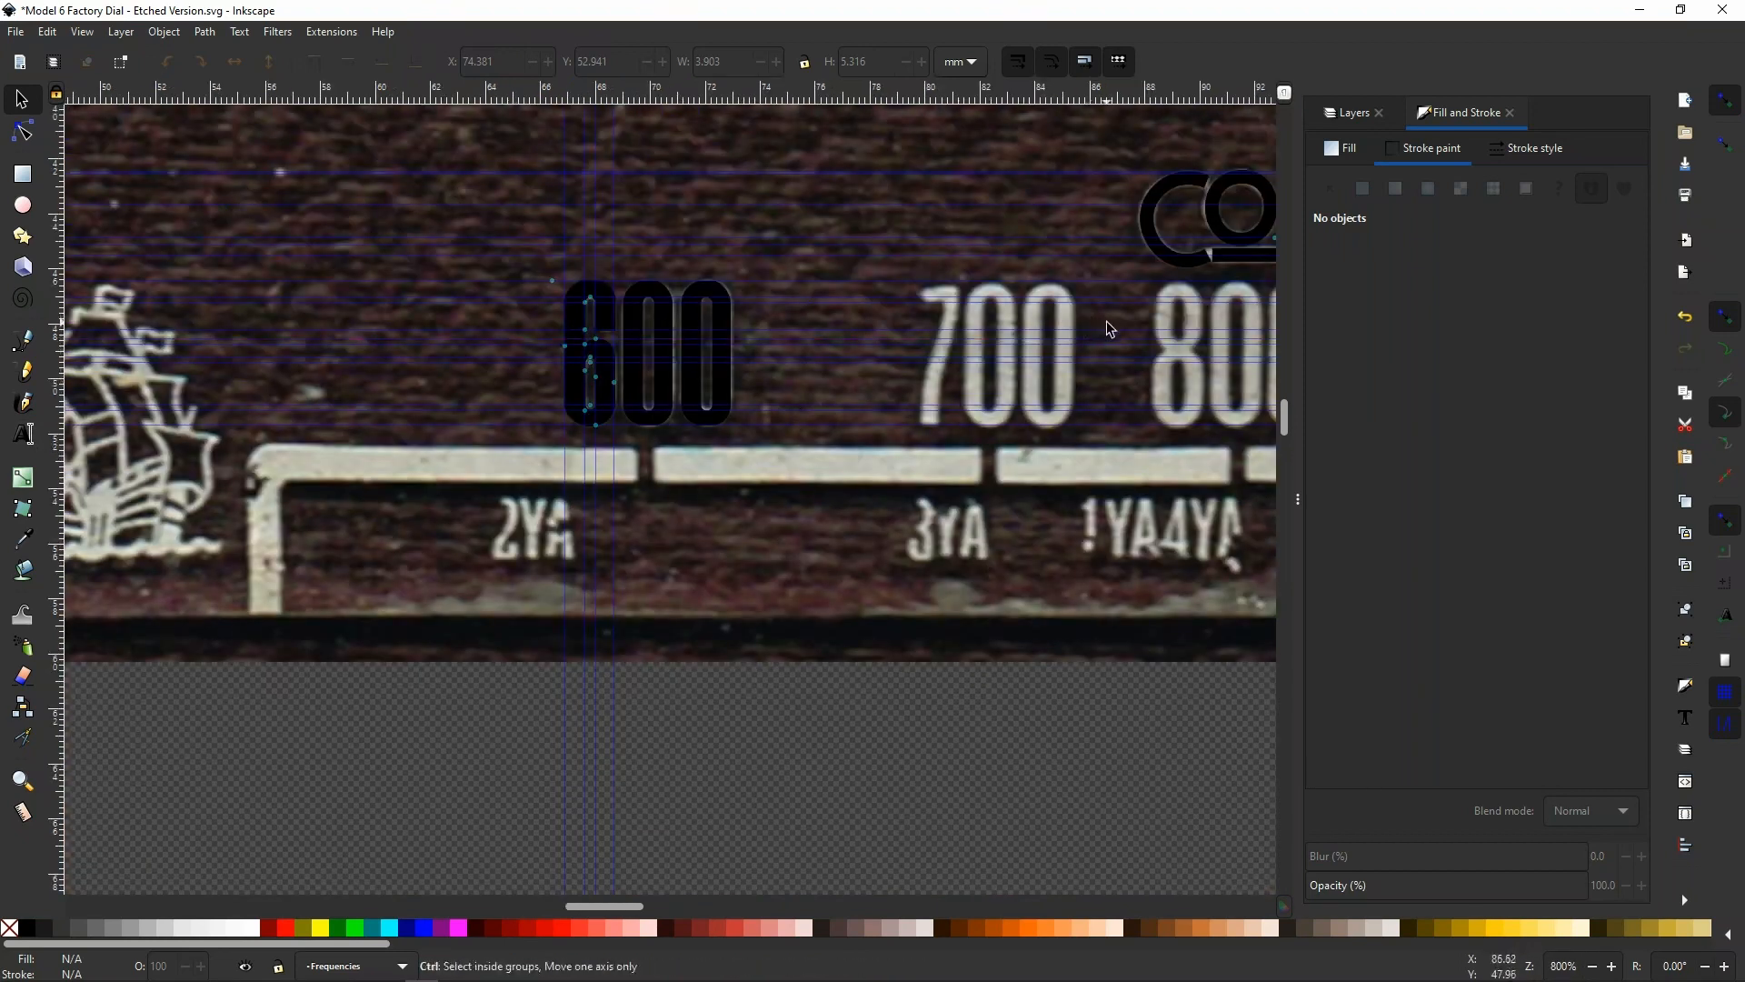
scroll(1106, 329, up, 2)
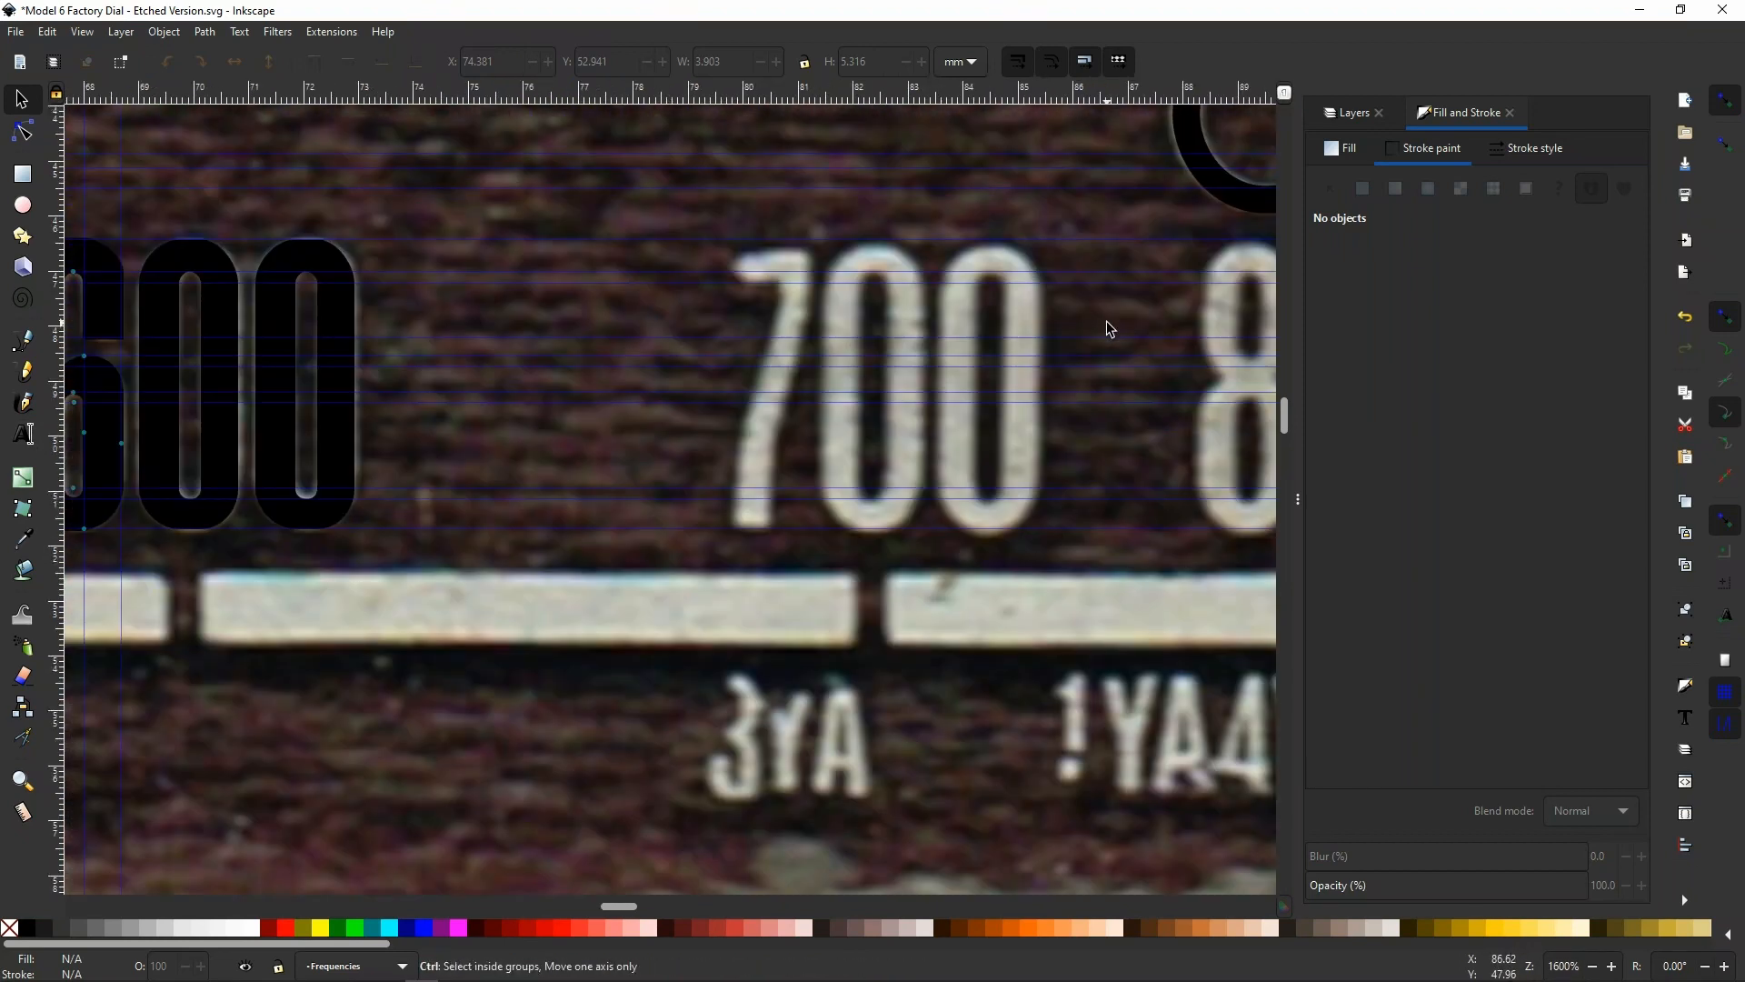
click(23, 435)
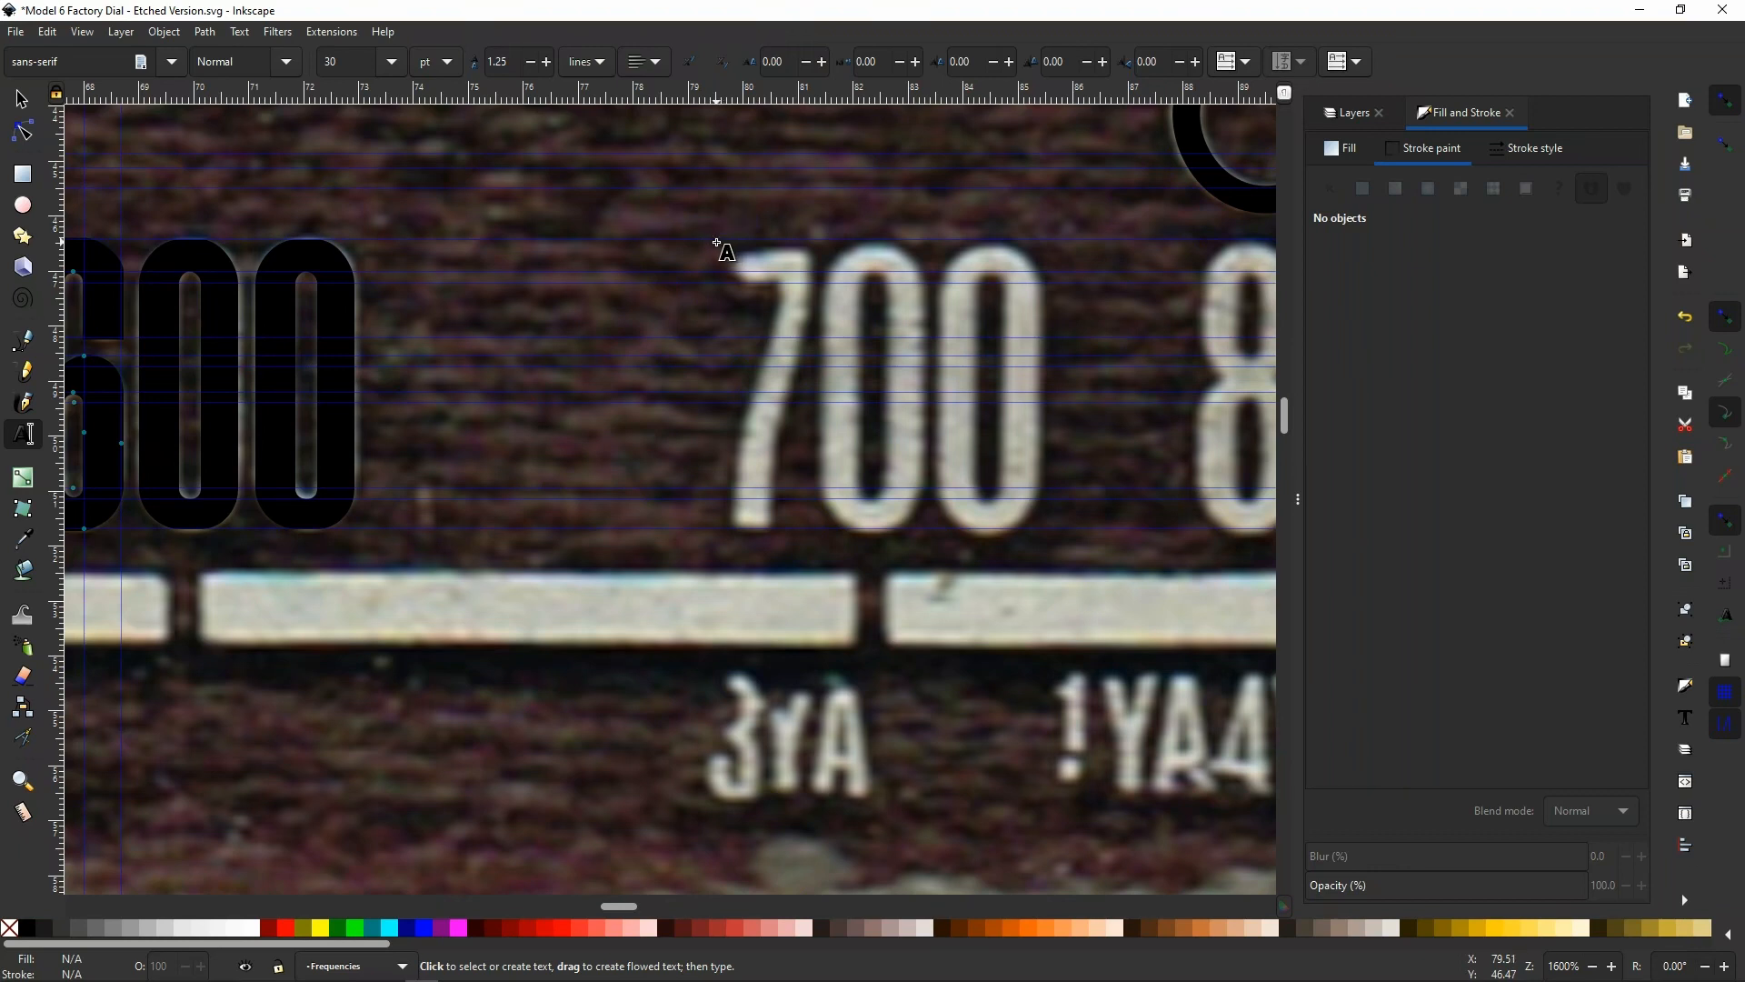
scroll(716, 244, down, 2)
scroll(716, 242, up, 2)
scroll(720, 254, down, 6)
scroll(720, 256, up, 6)
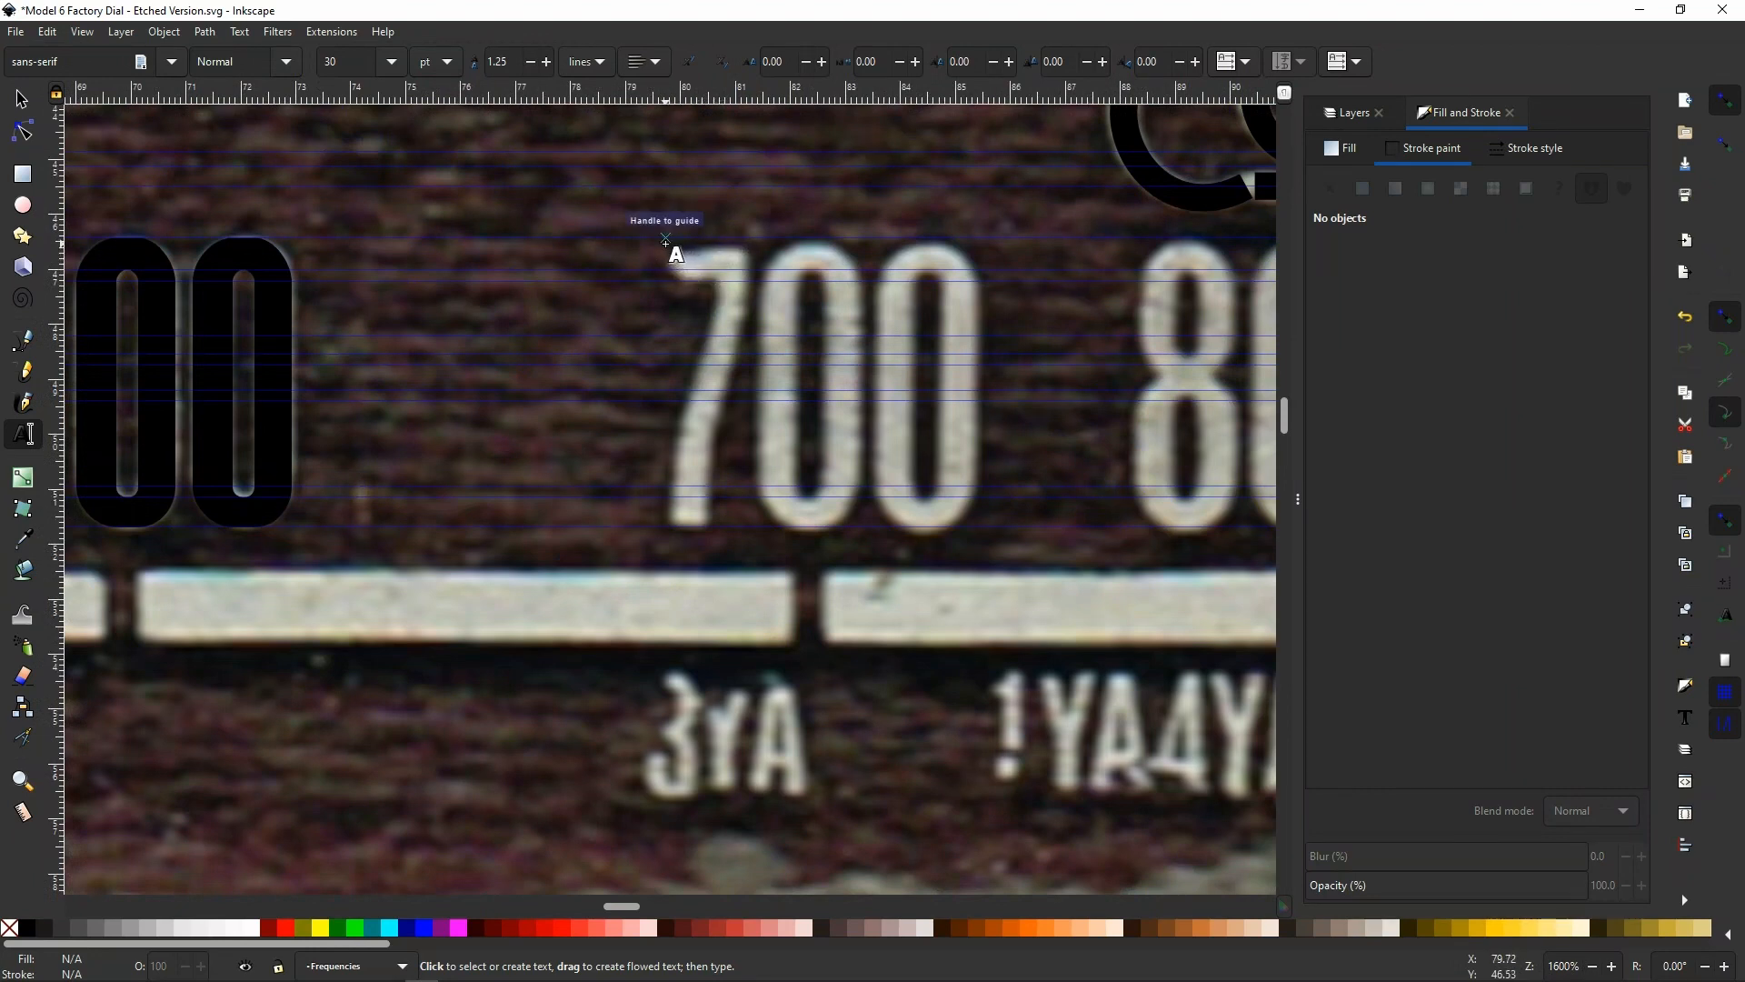
click(666, 243)
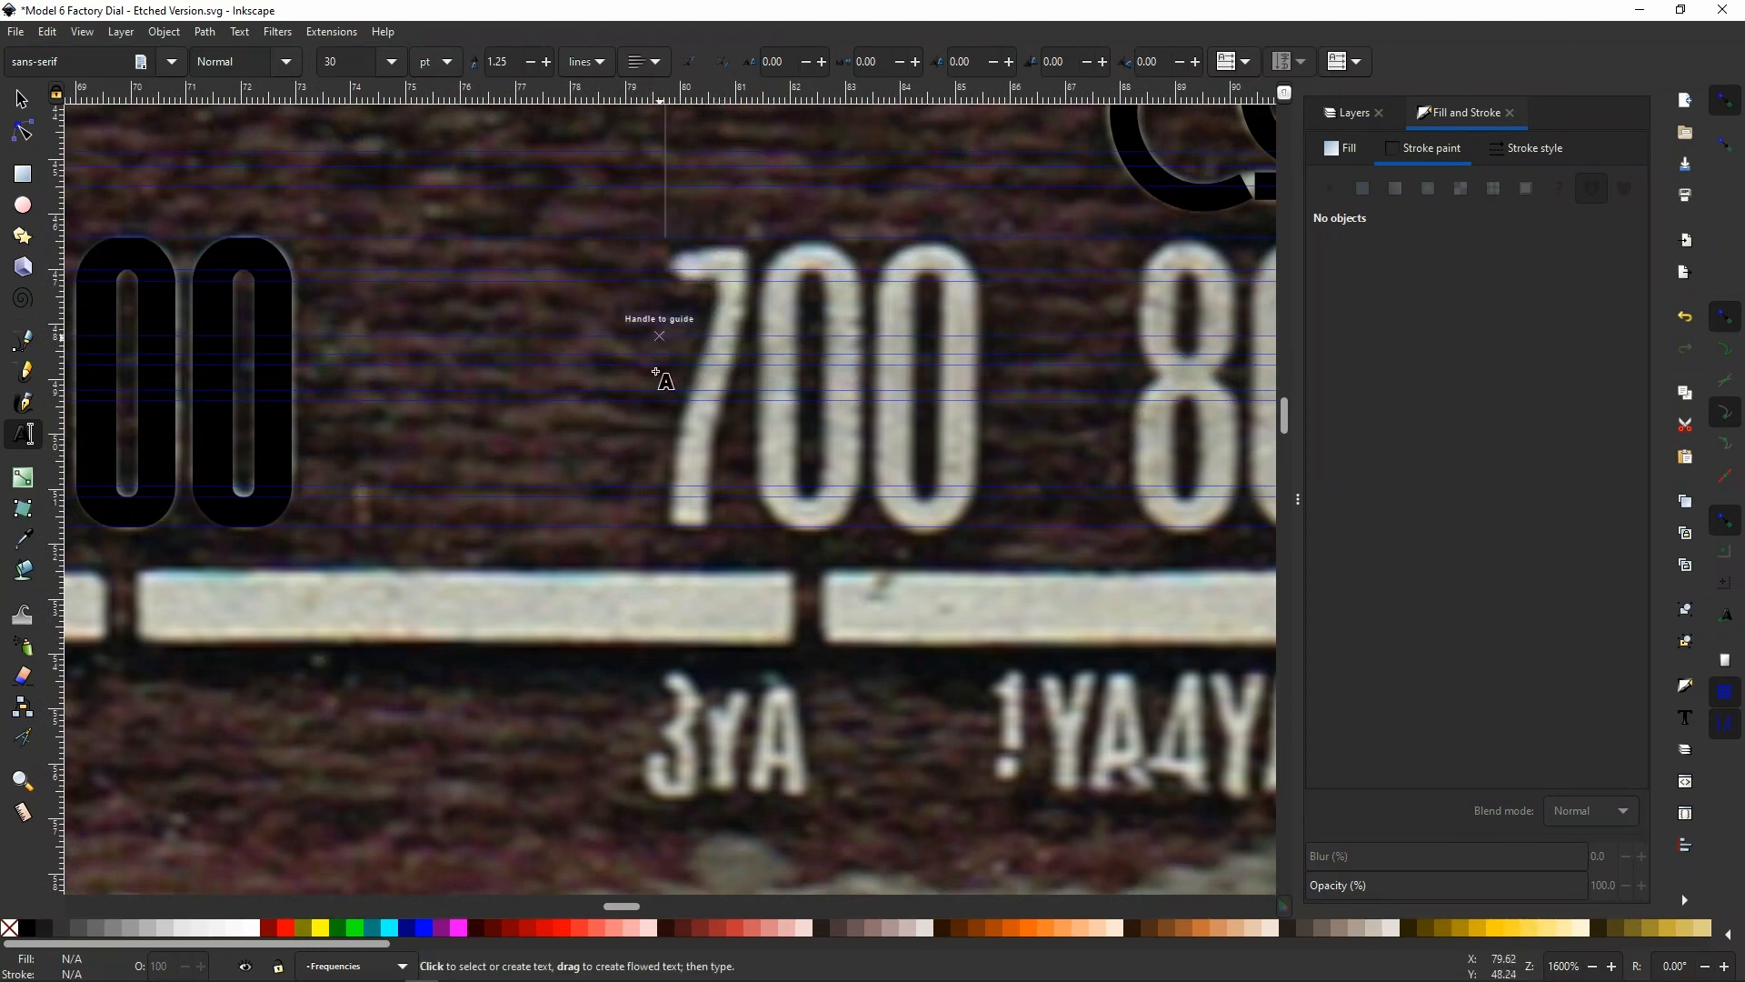
click(648, 526)
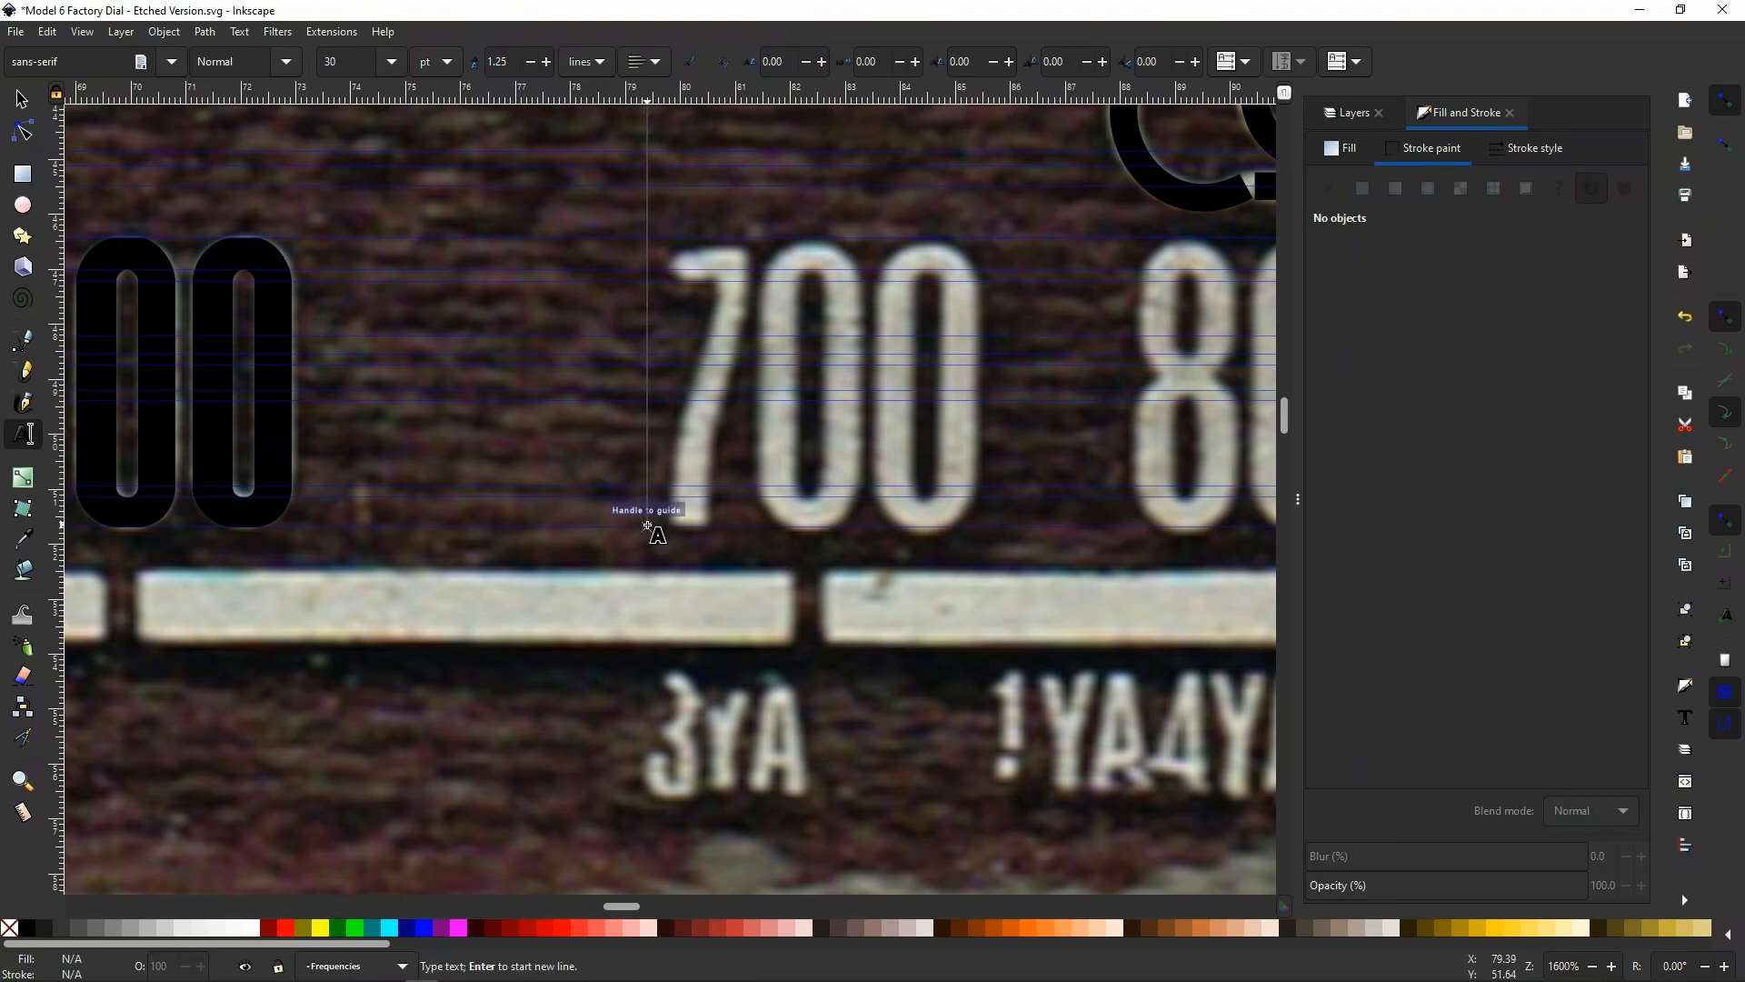
scroll(648, 527, down, 2)
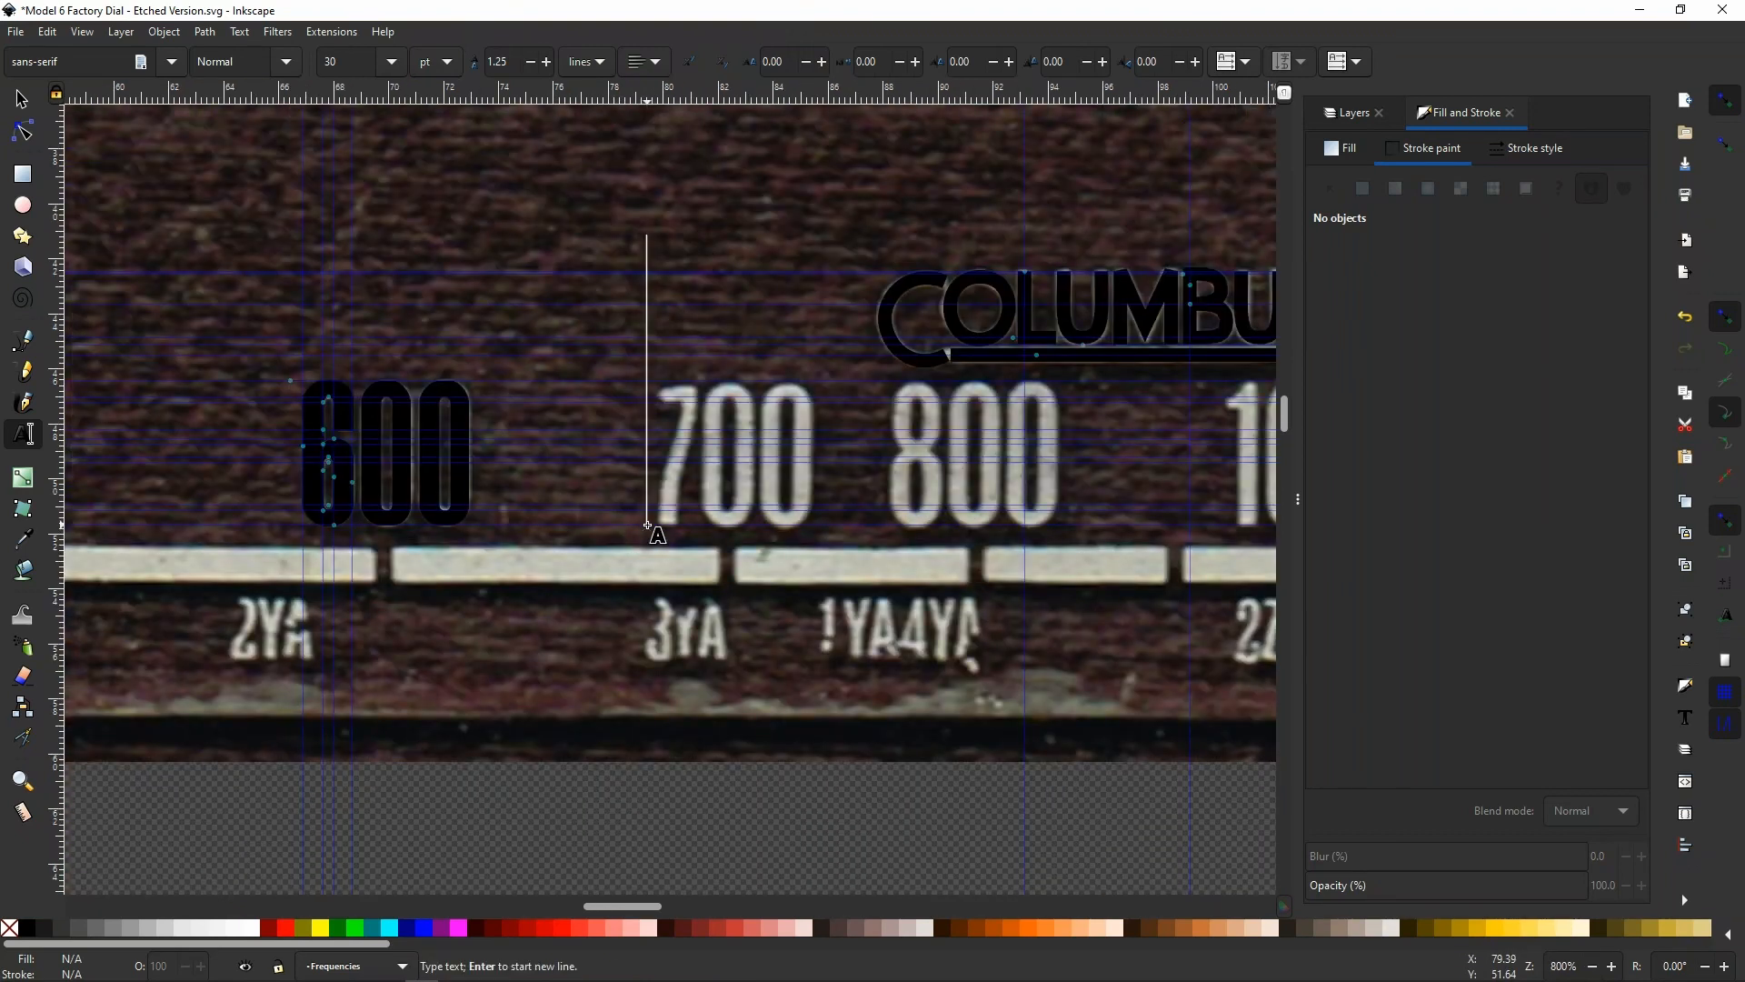
text(700)
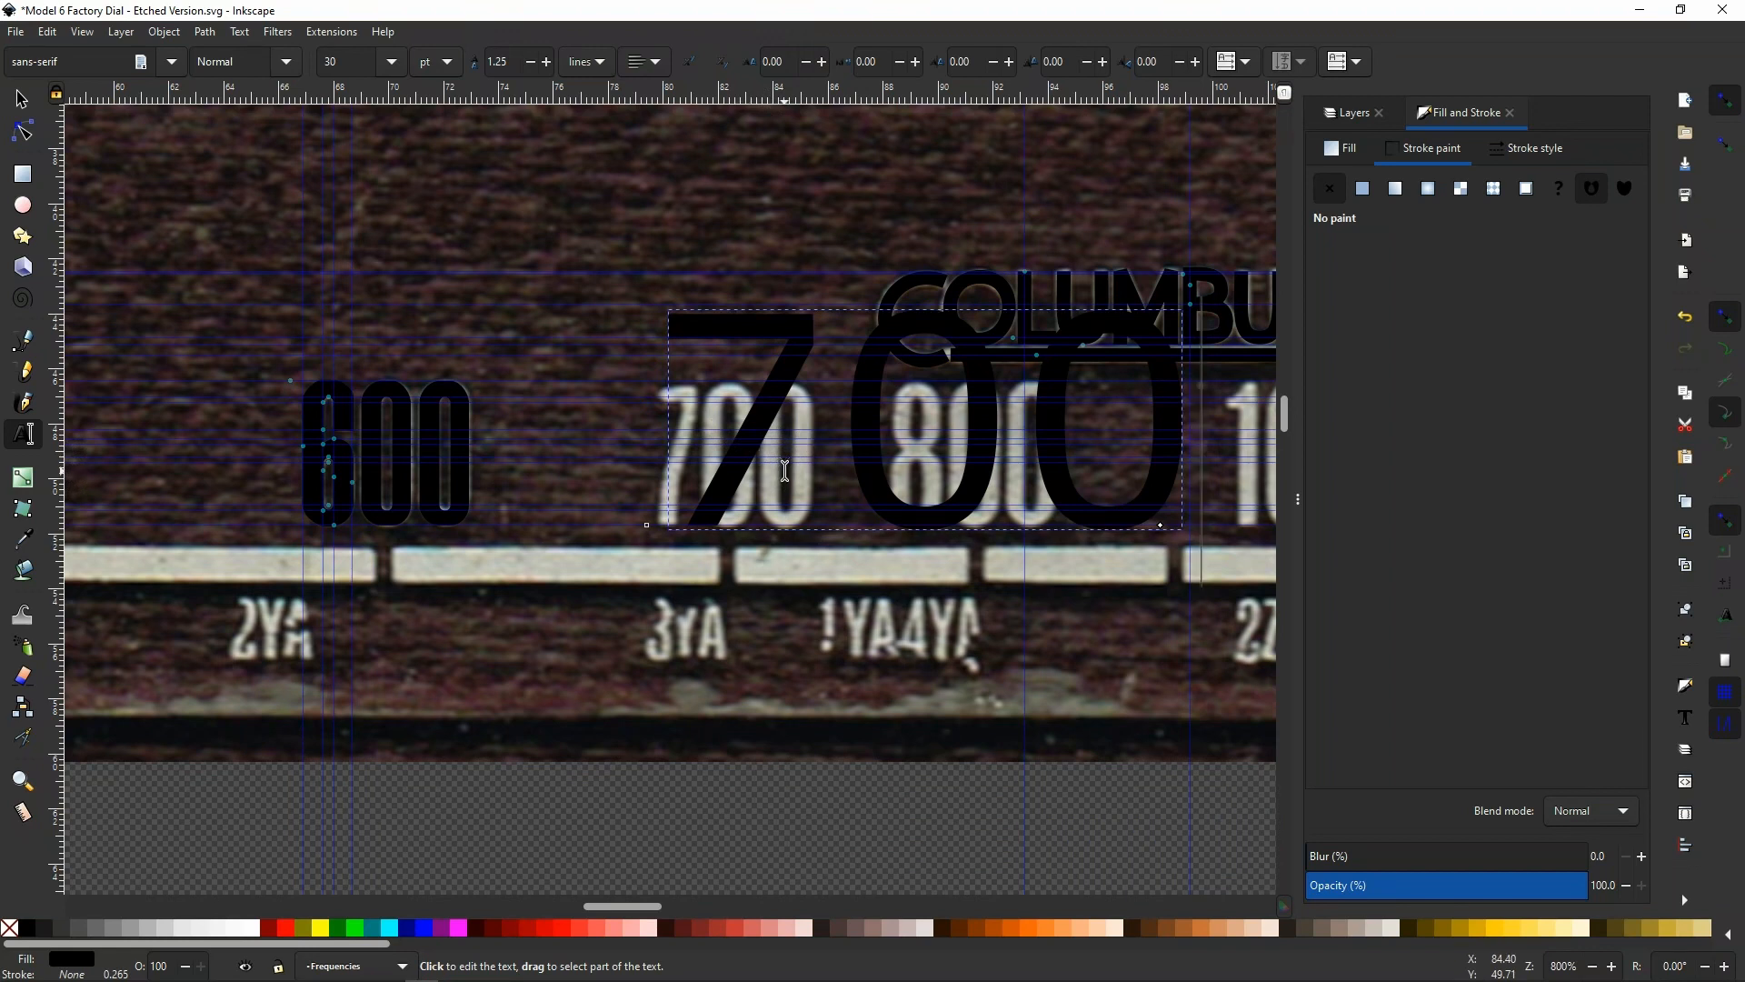
Set the font size of the whole 700 text to 20 pt
key(ctrl+a)
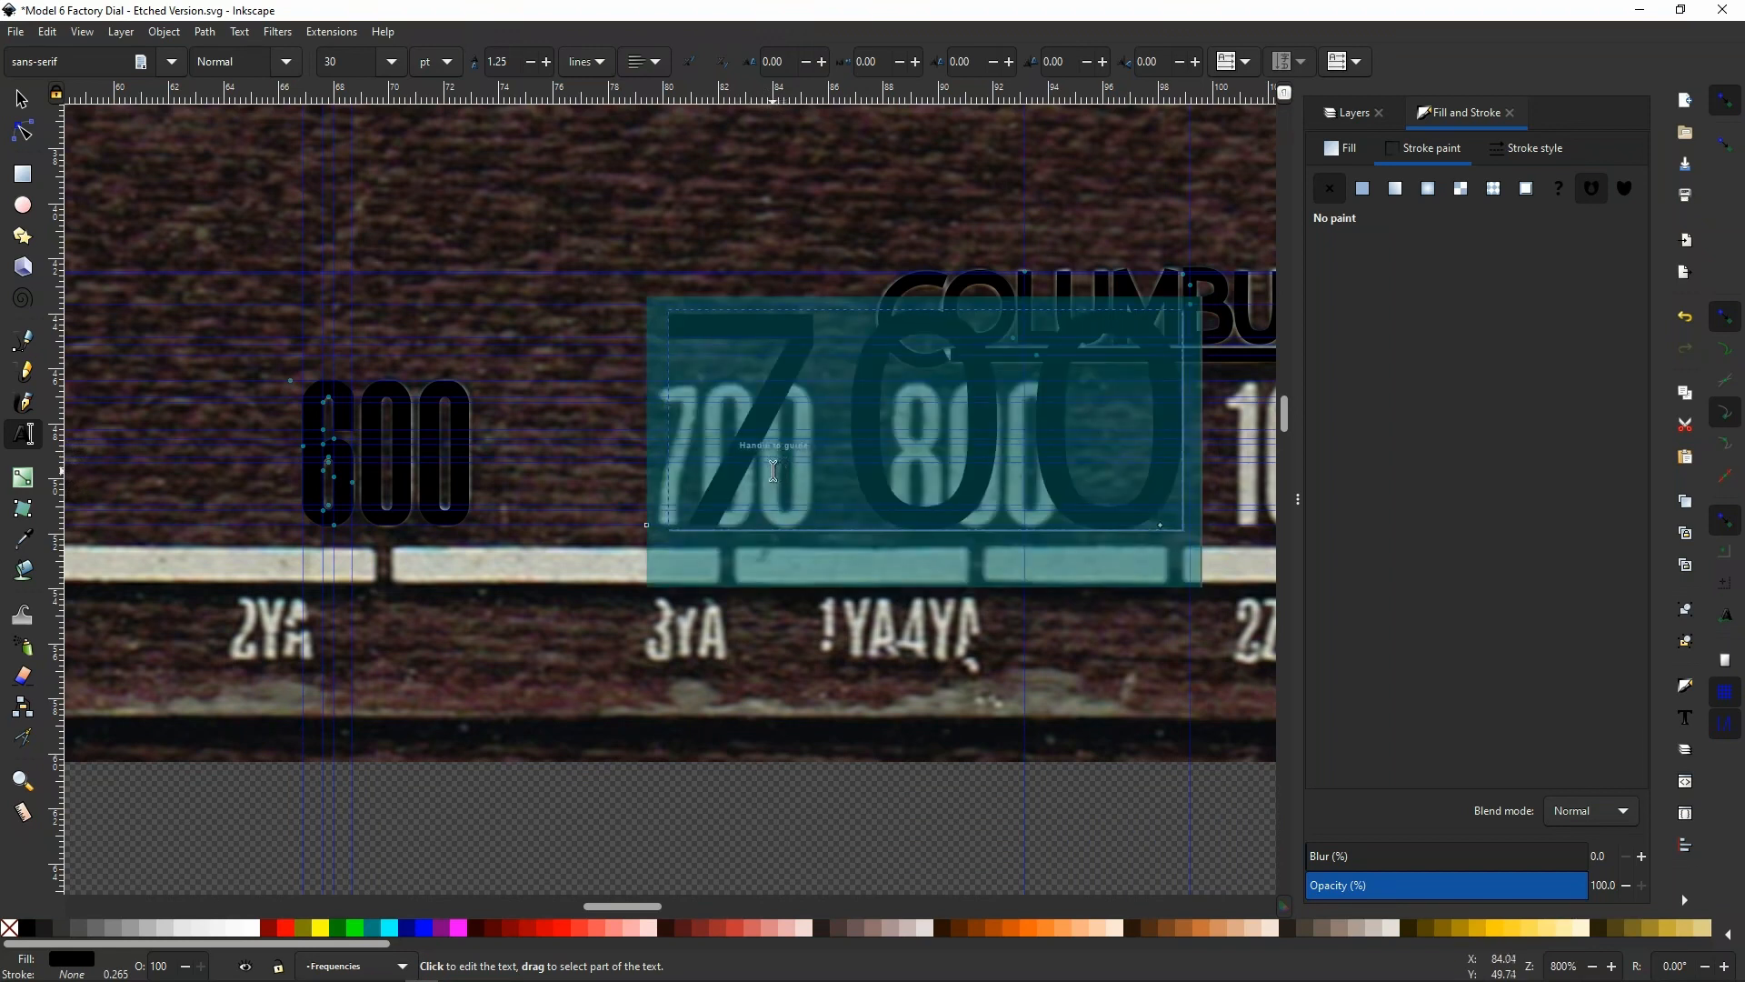
click(394, 61)
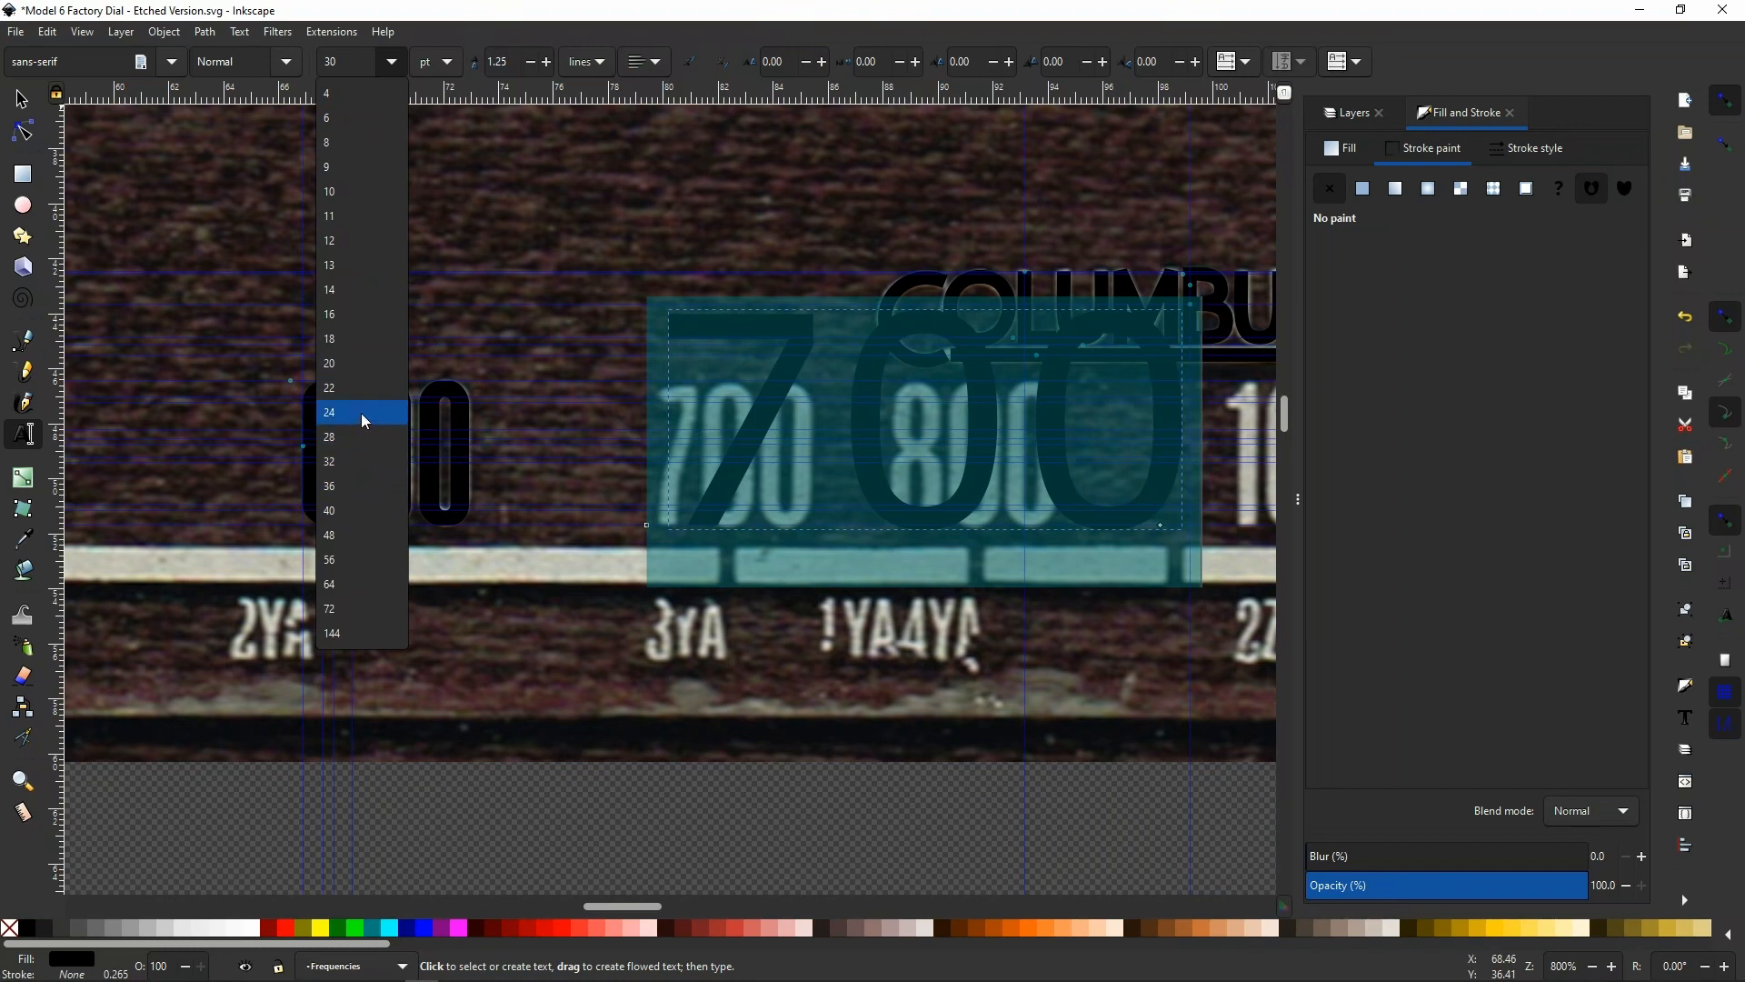
click(365, 368)
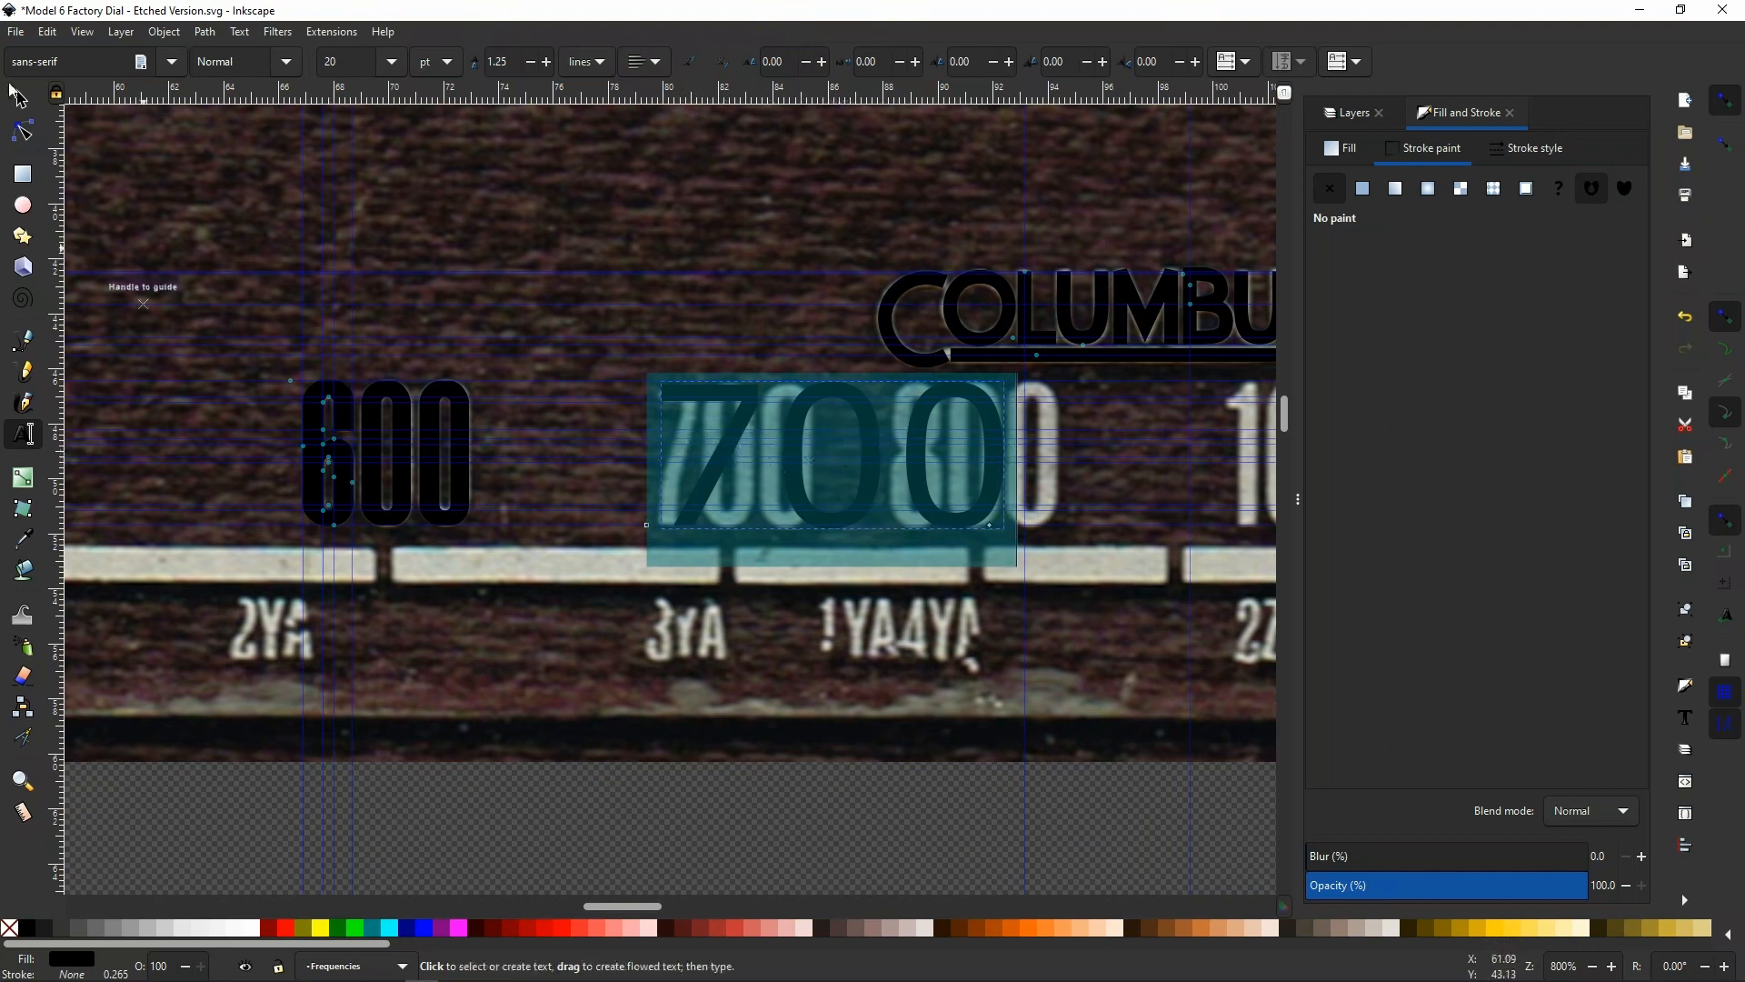
Try Cambria on the 700 text, and set its font to Impact
click(171, 61)
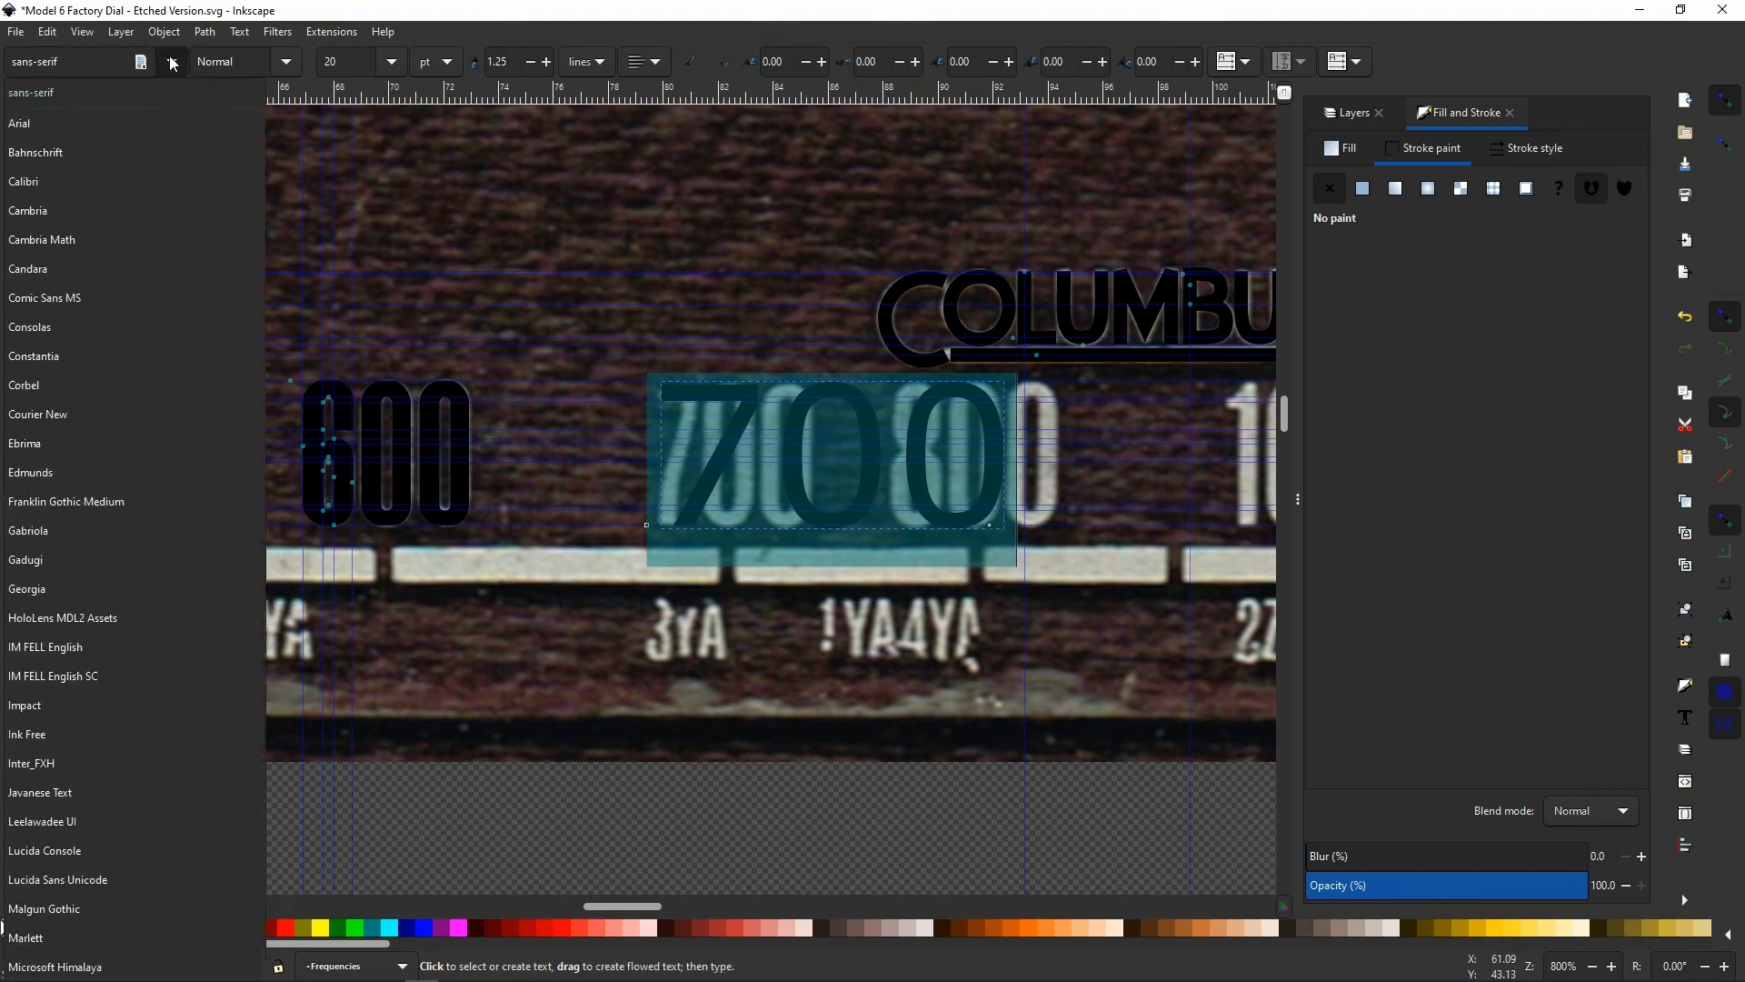
click(125, 211)
click(171, 63)
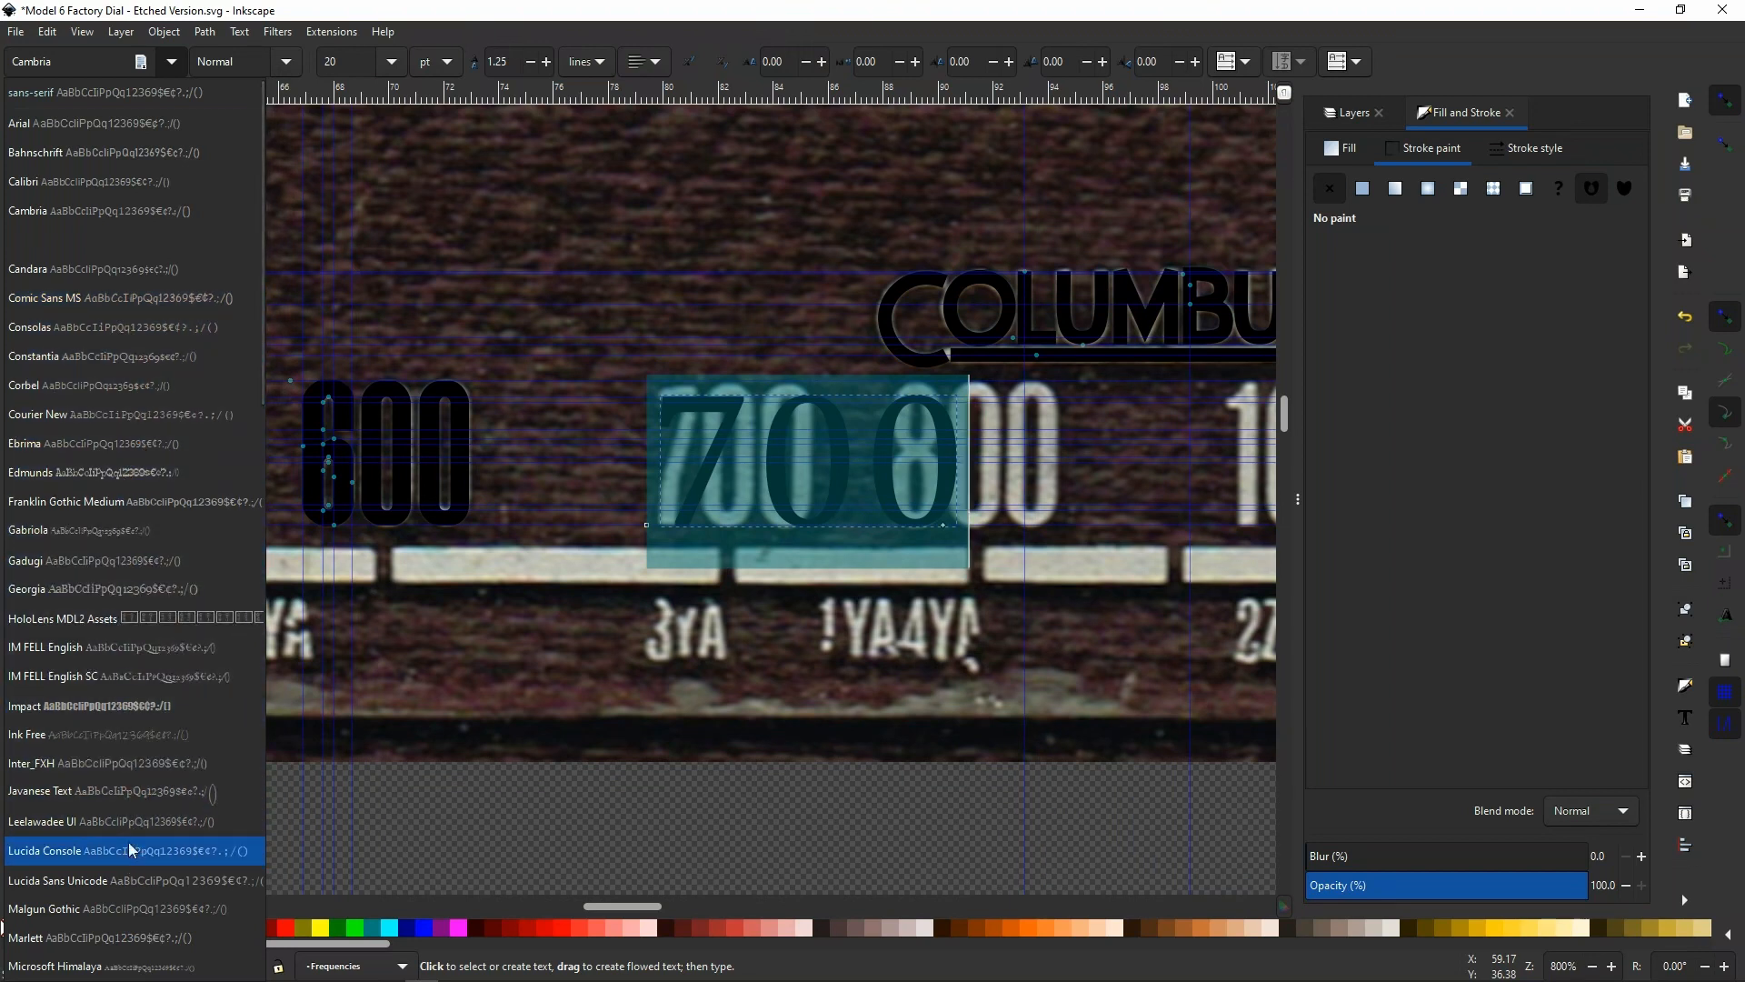
scroll(129, 834, down, 7)
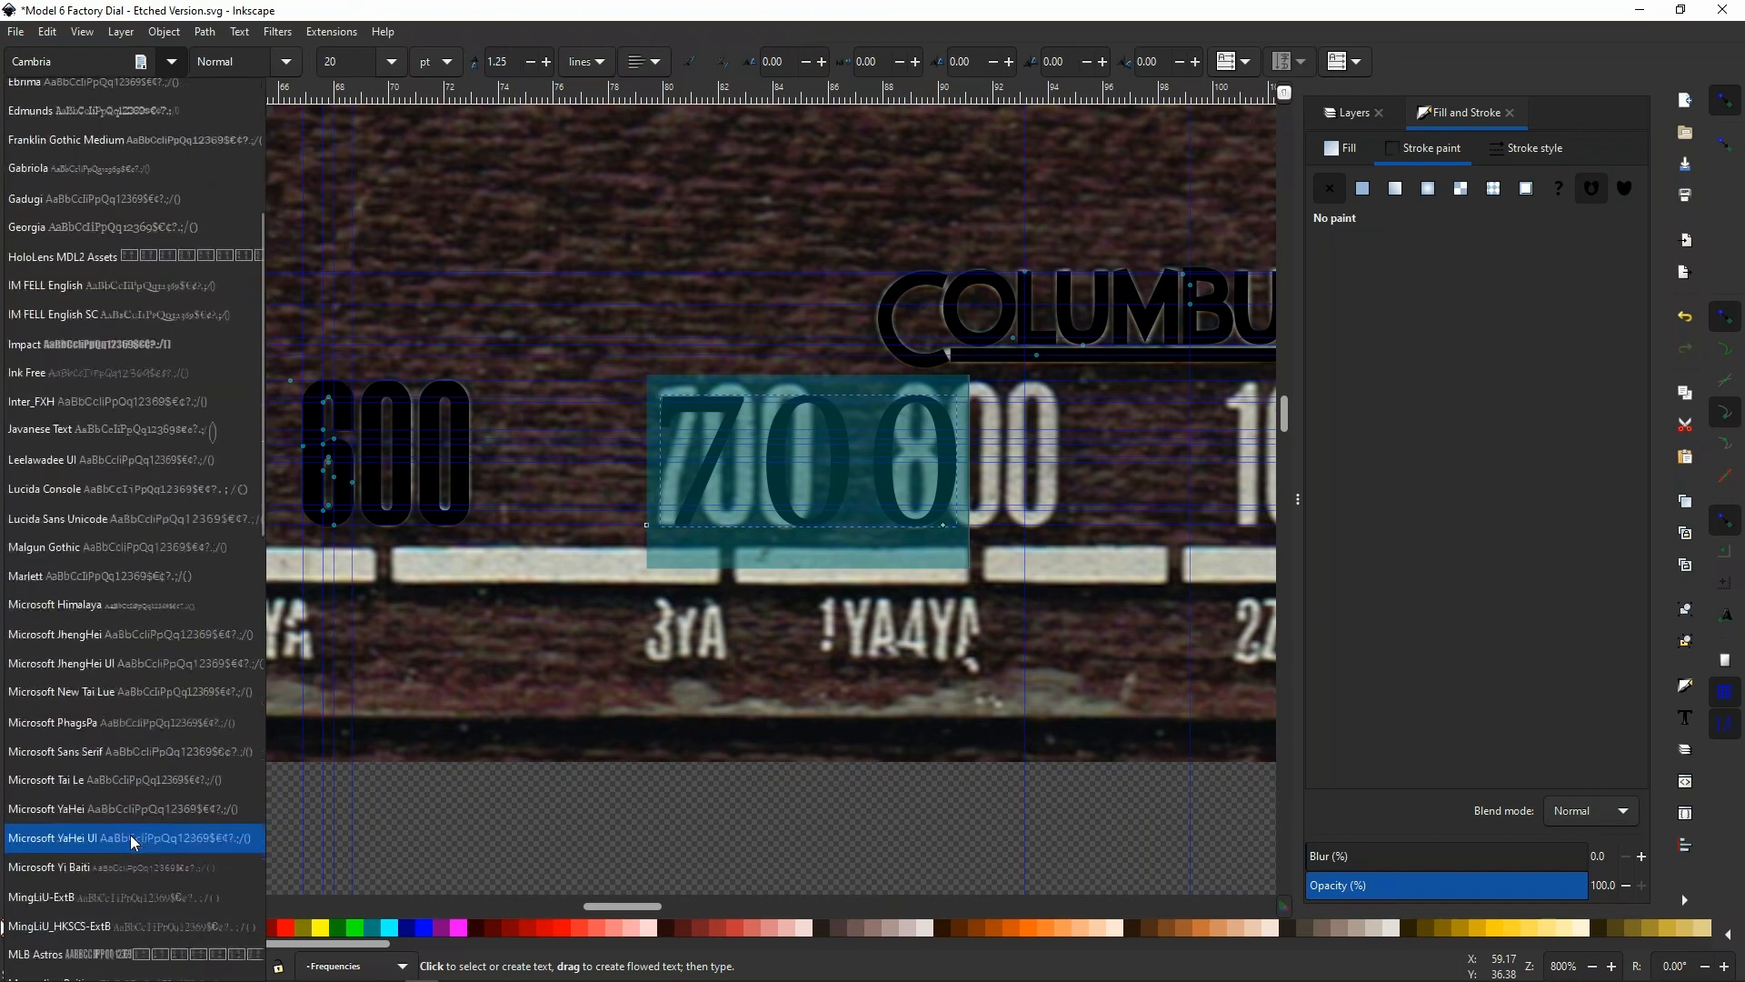
scroll(129, 834, up, 4)
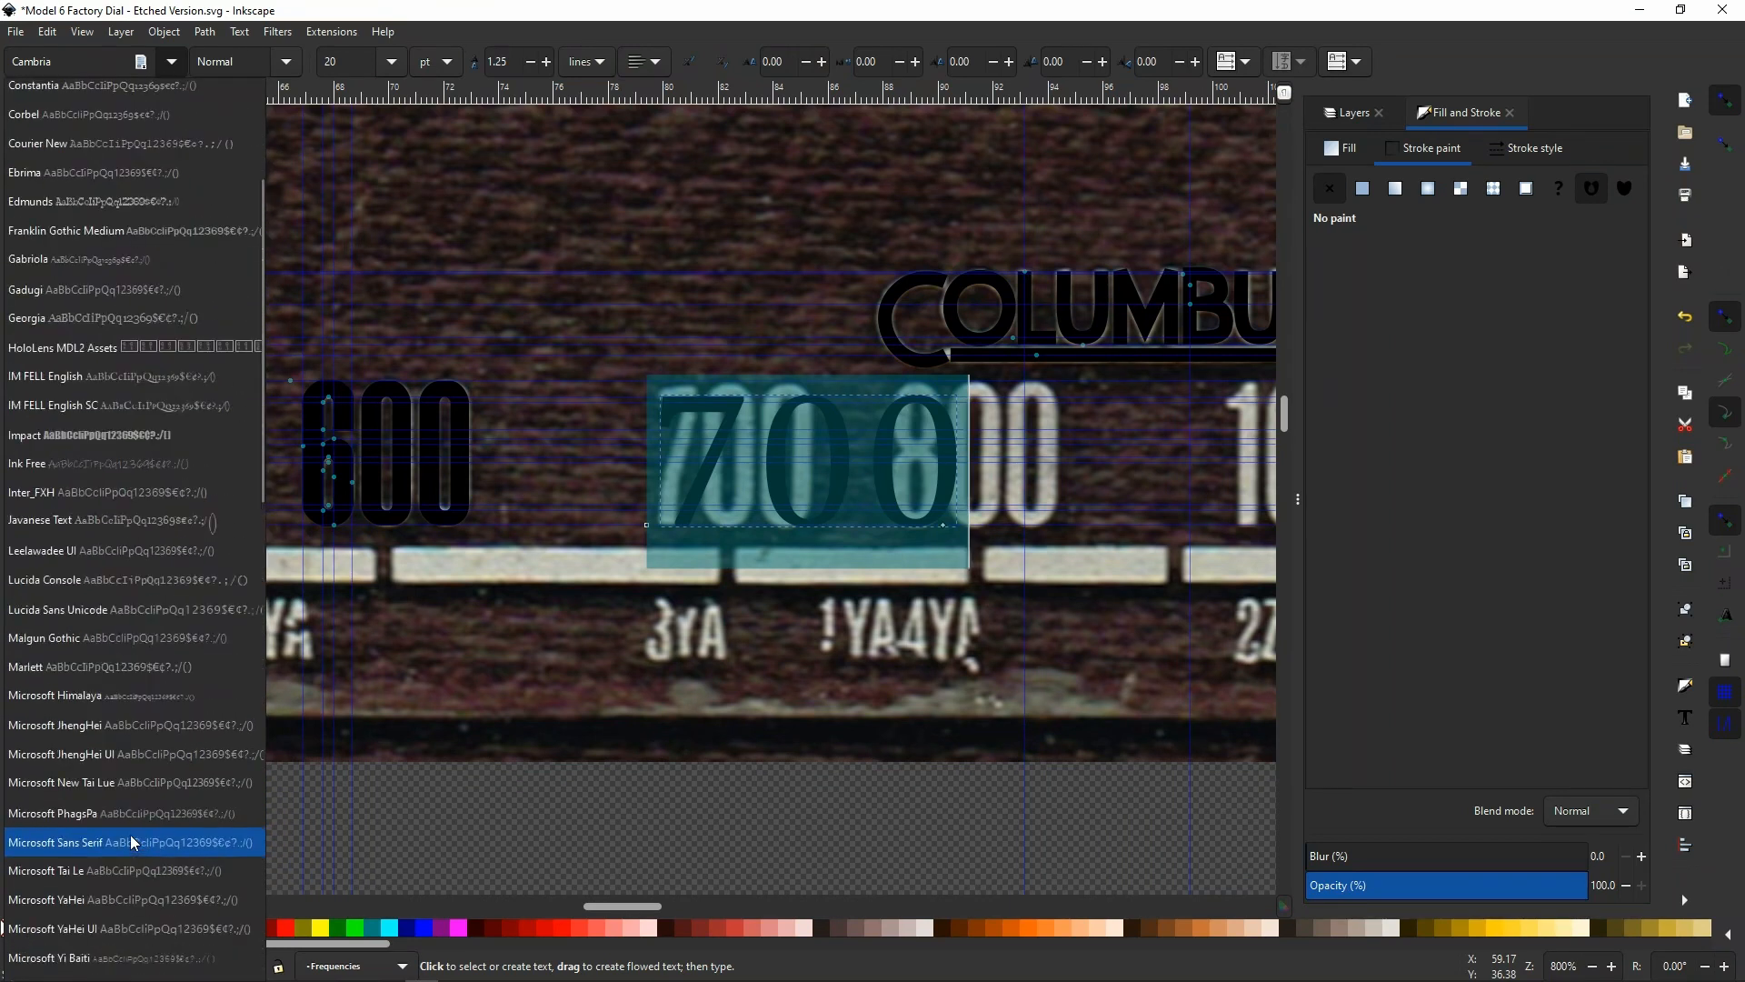
click(89, 436)
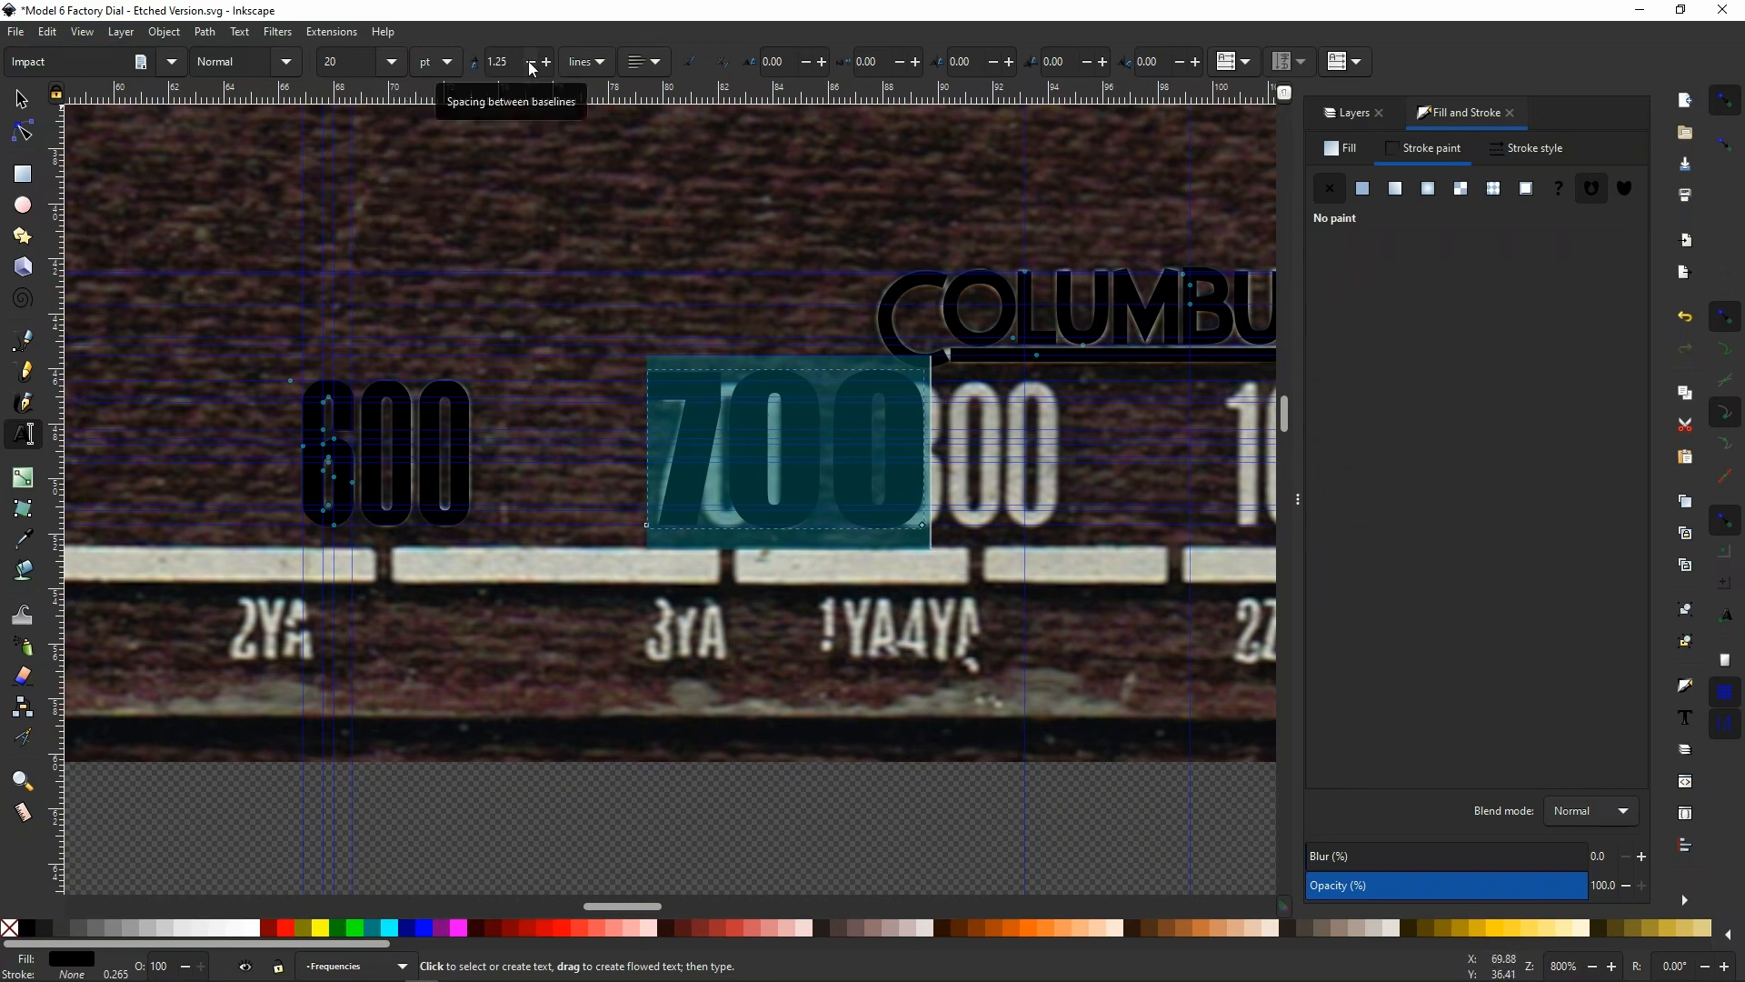
Tighten the letter spacing of the 700 text to -1.13 px and set its font style to Condensed
click(805, 61)
click(805, 60)
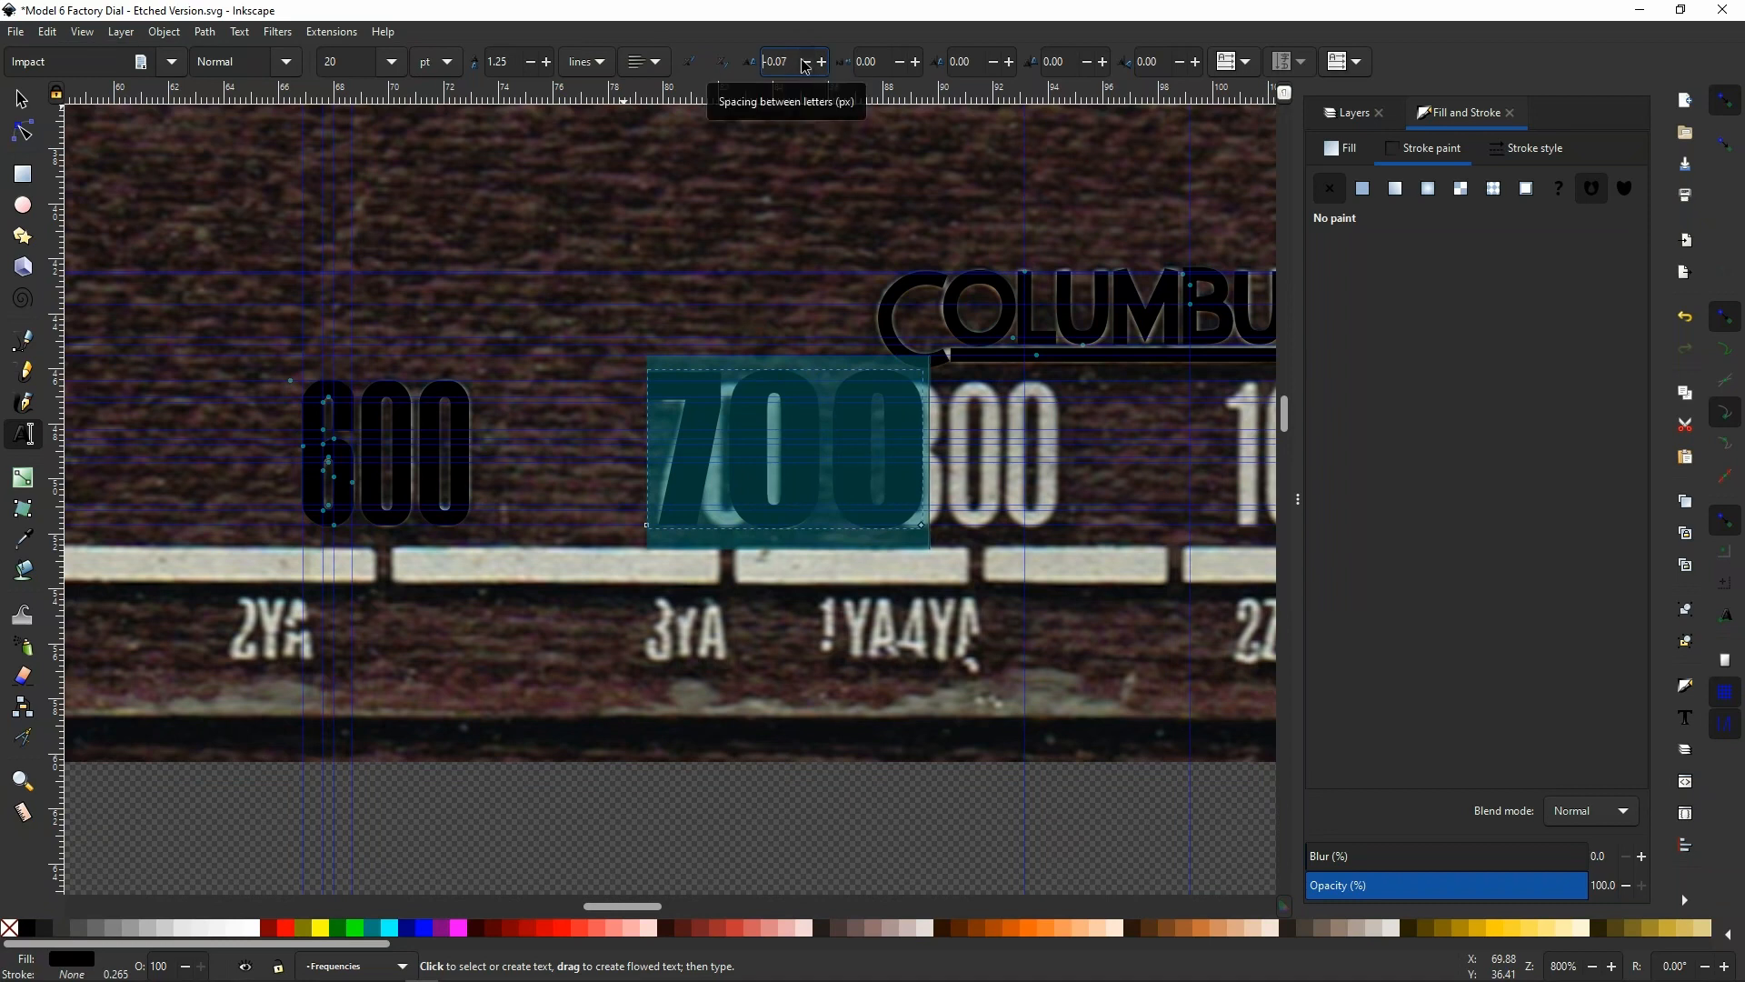
click(806, 61)
click(805, 61)
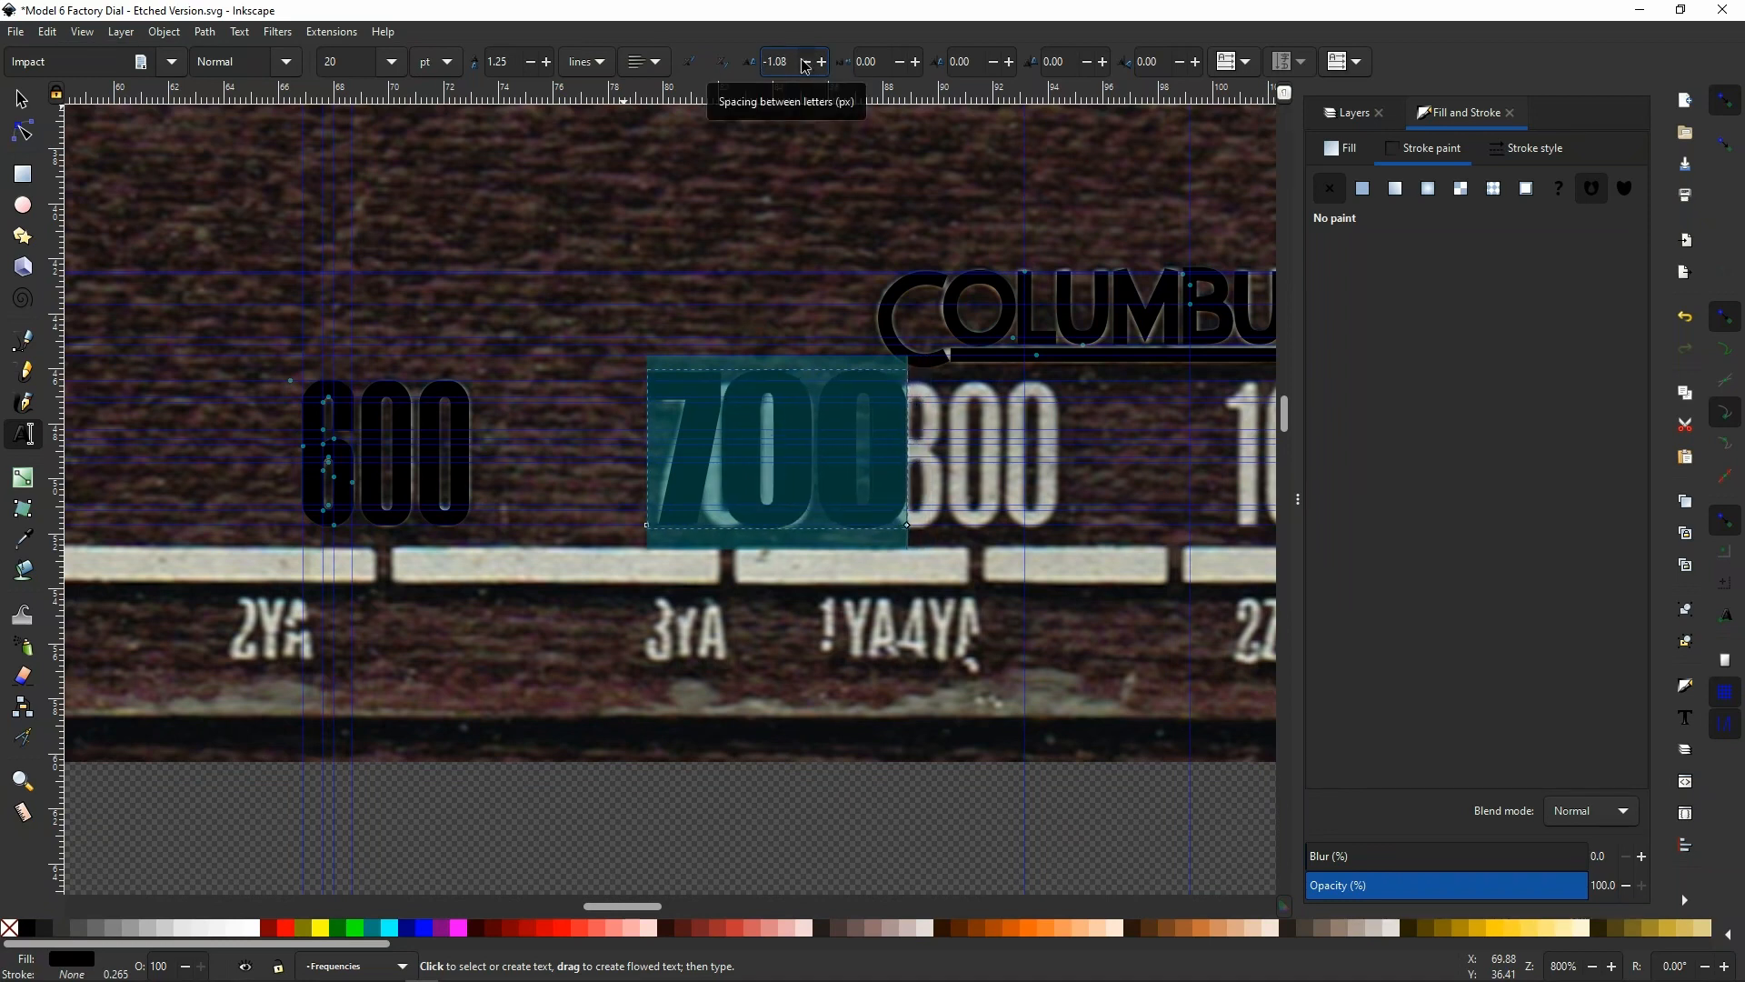
double_click(806, 61)
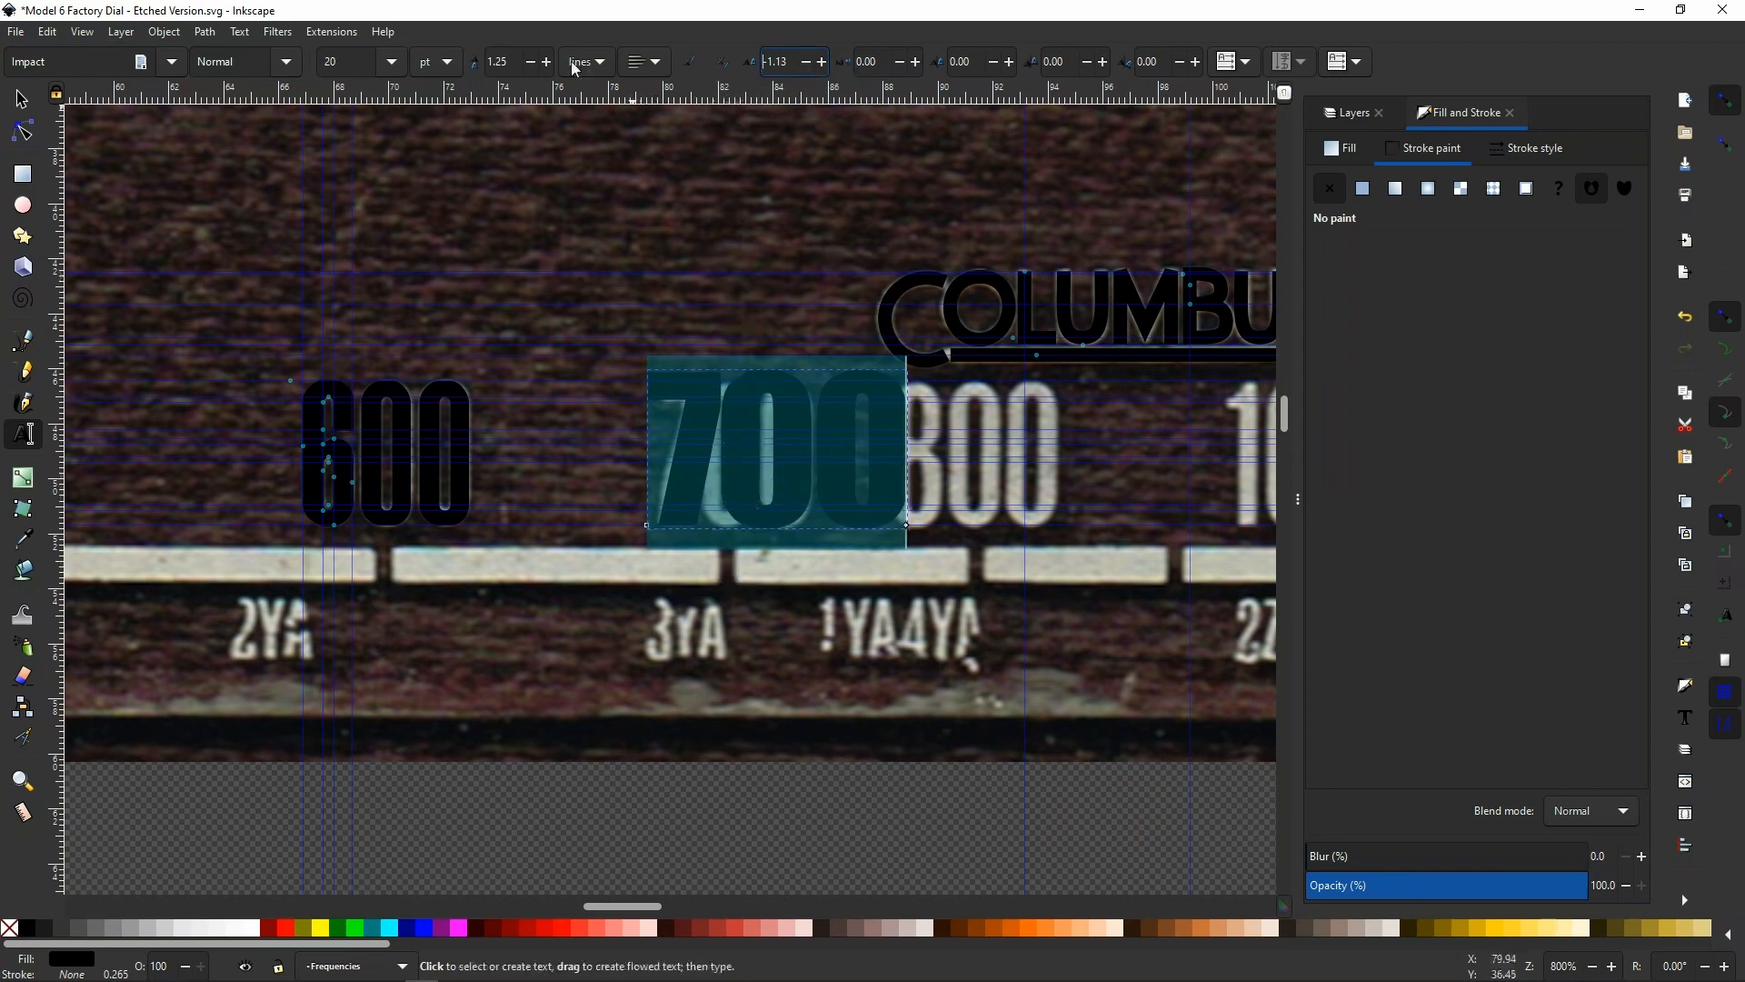
click(283, 63)
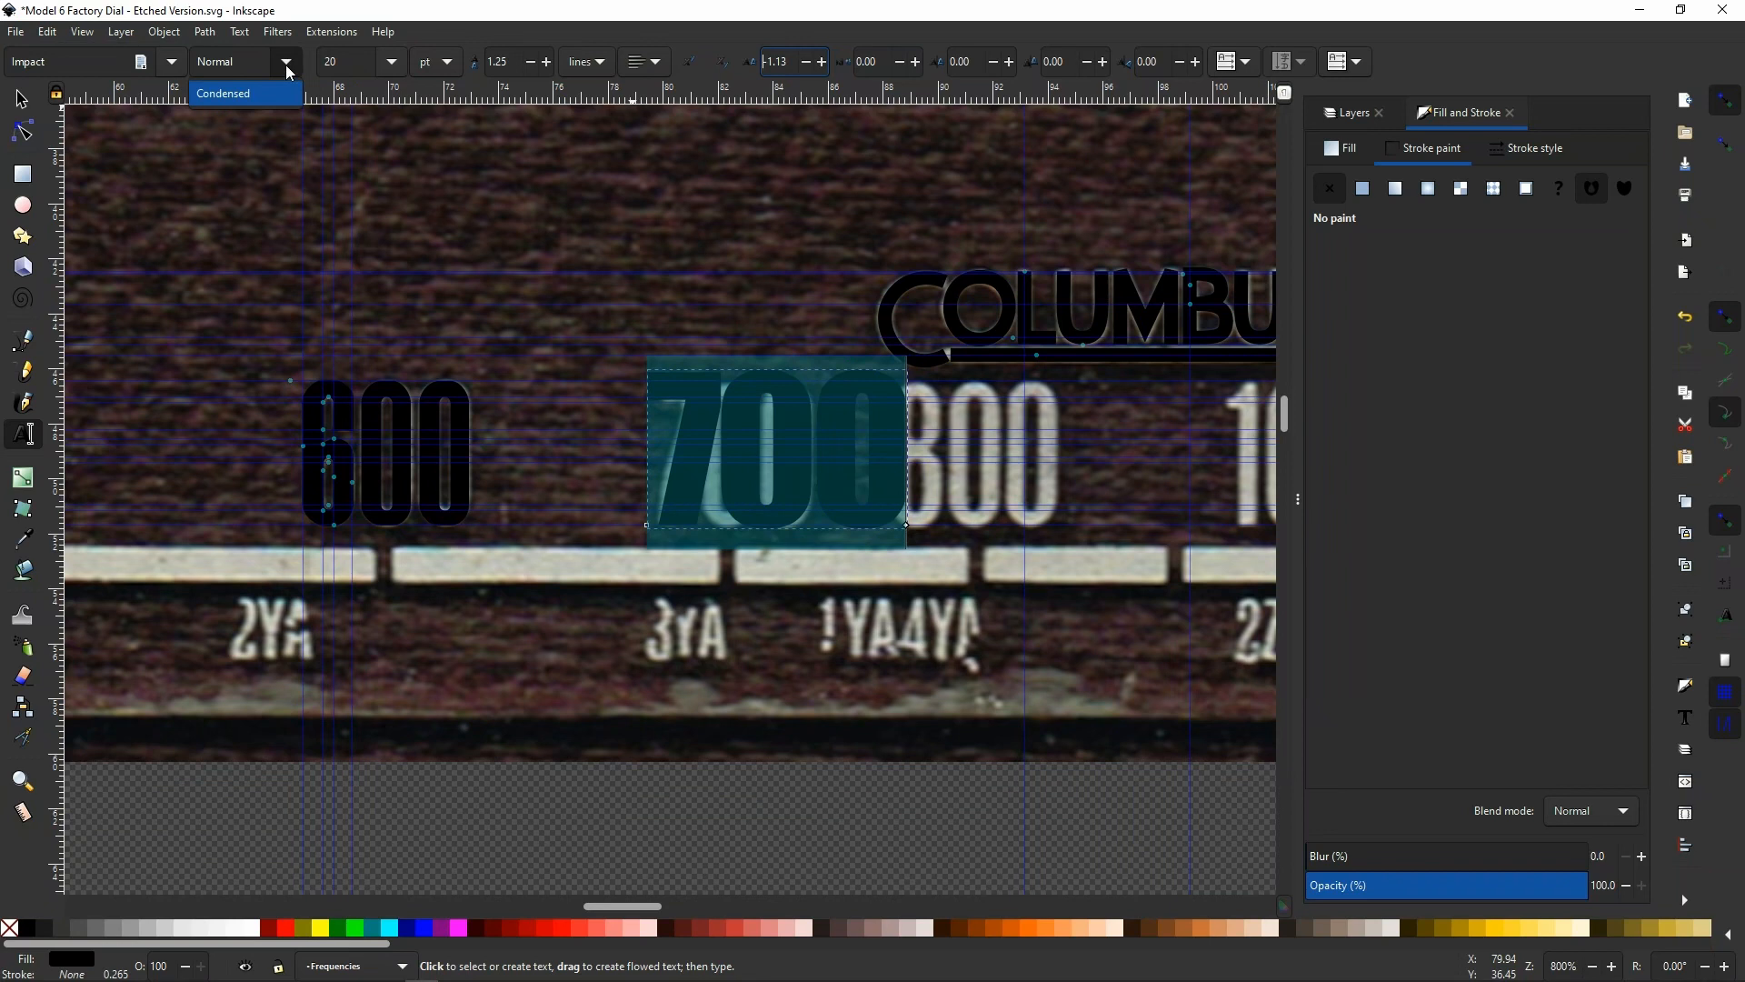
click(234, 94)
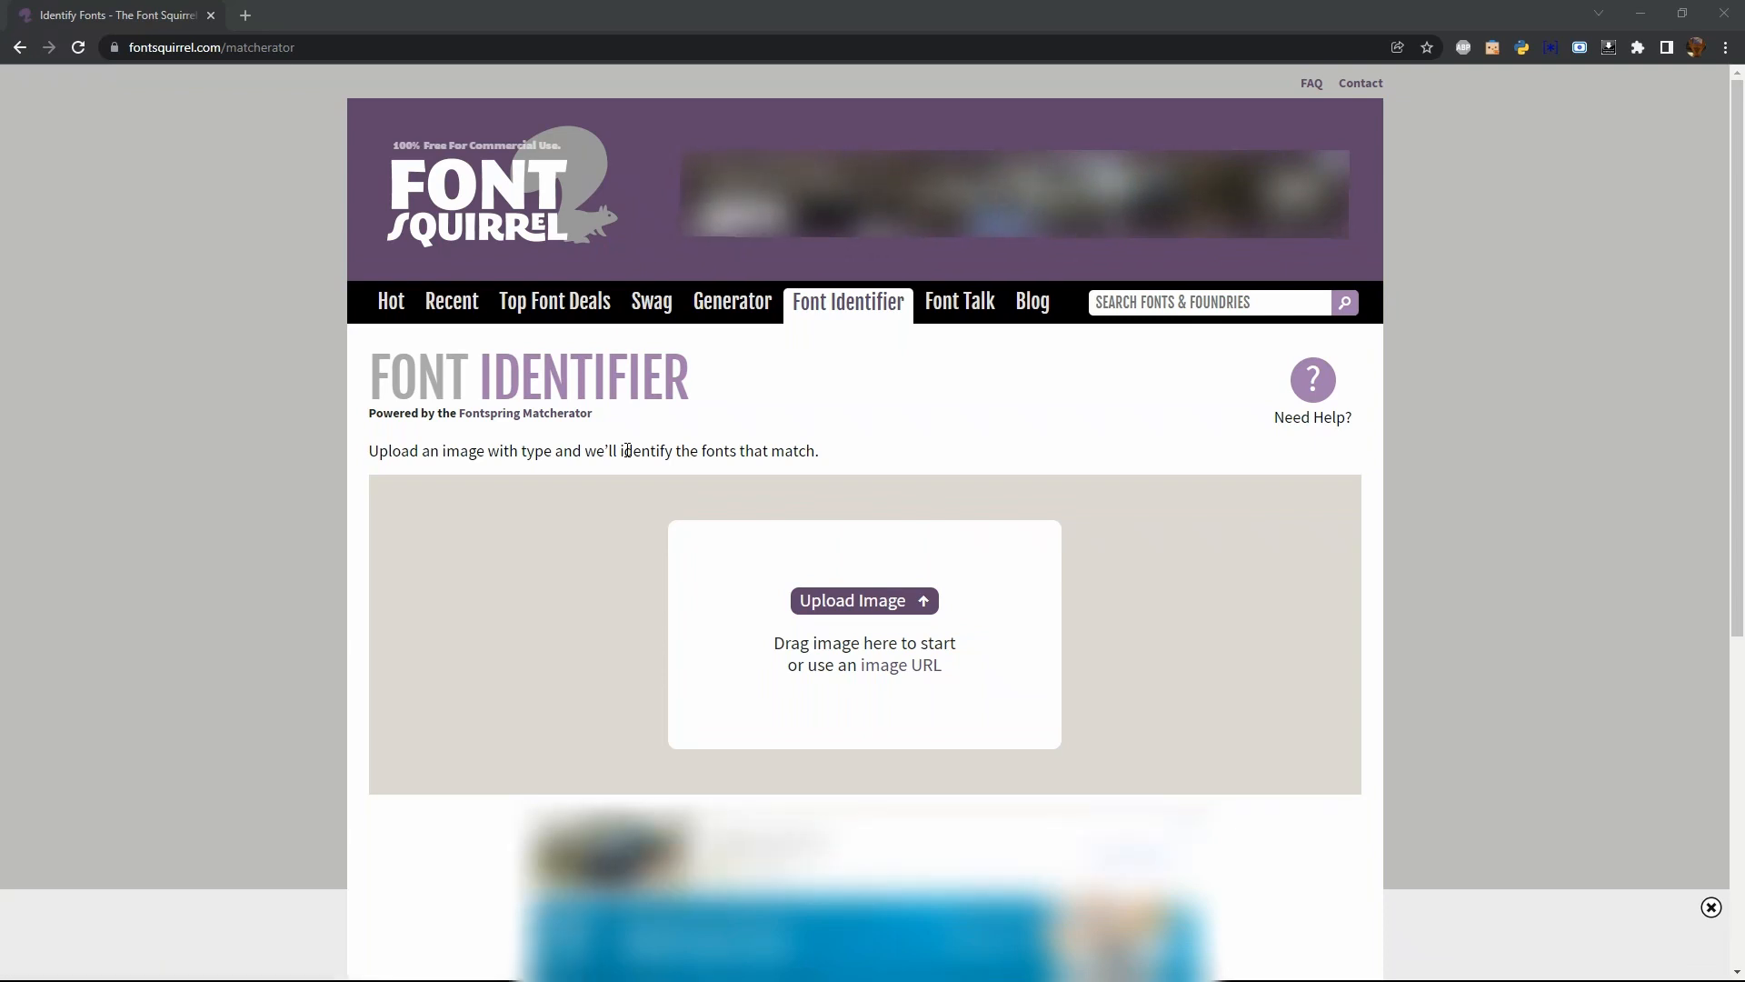
Switch to the Font Squirrel Font Identifier in the browser and try to upload the dial scan CCI31082021_0003.jpg
click(864, 602)
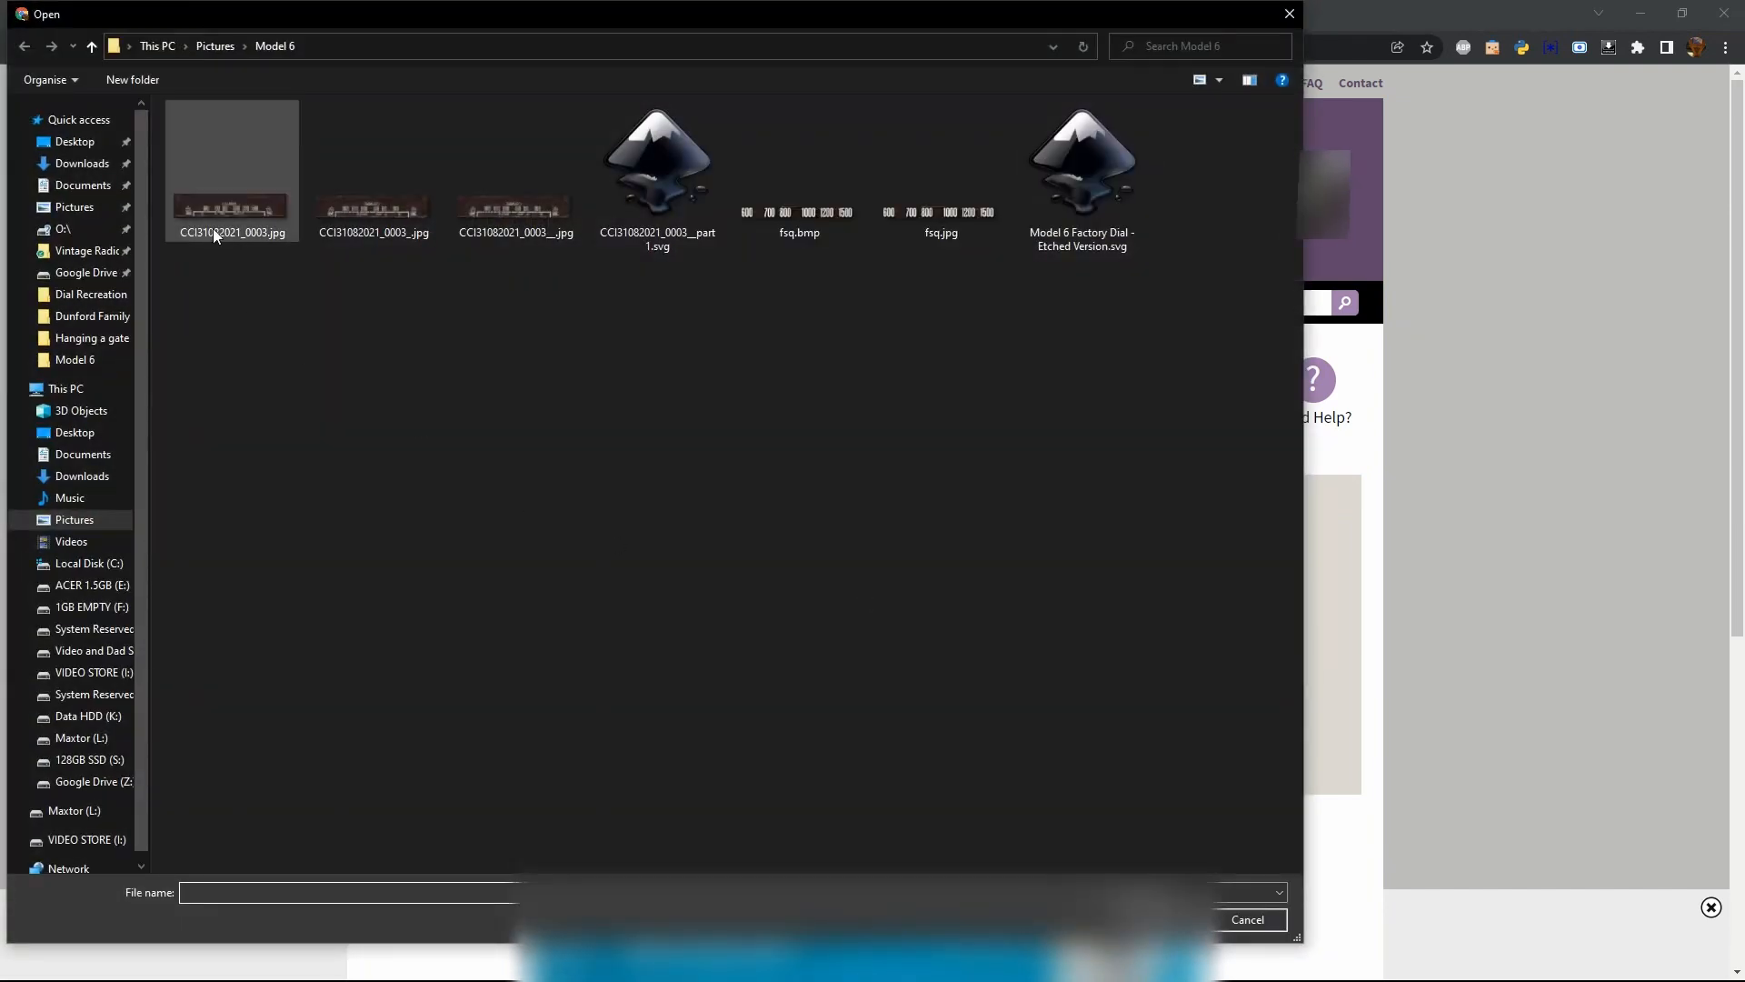
click(225, 215)
double_click(224, 213)
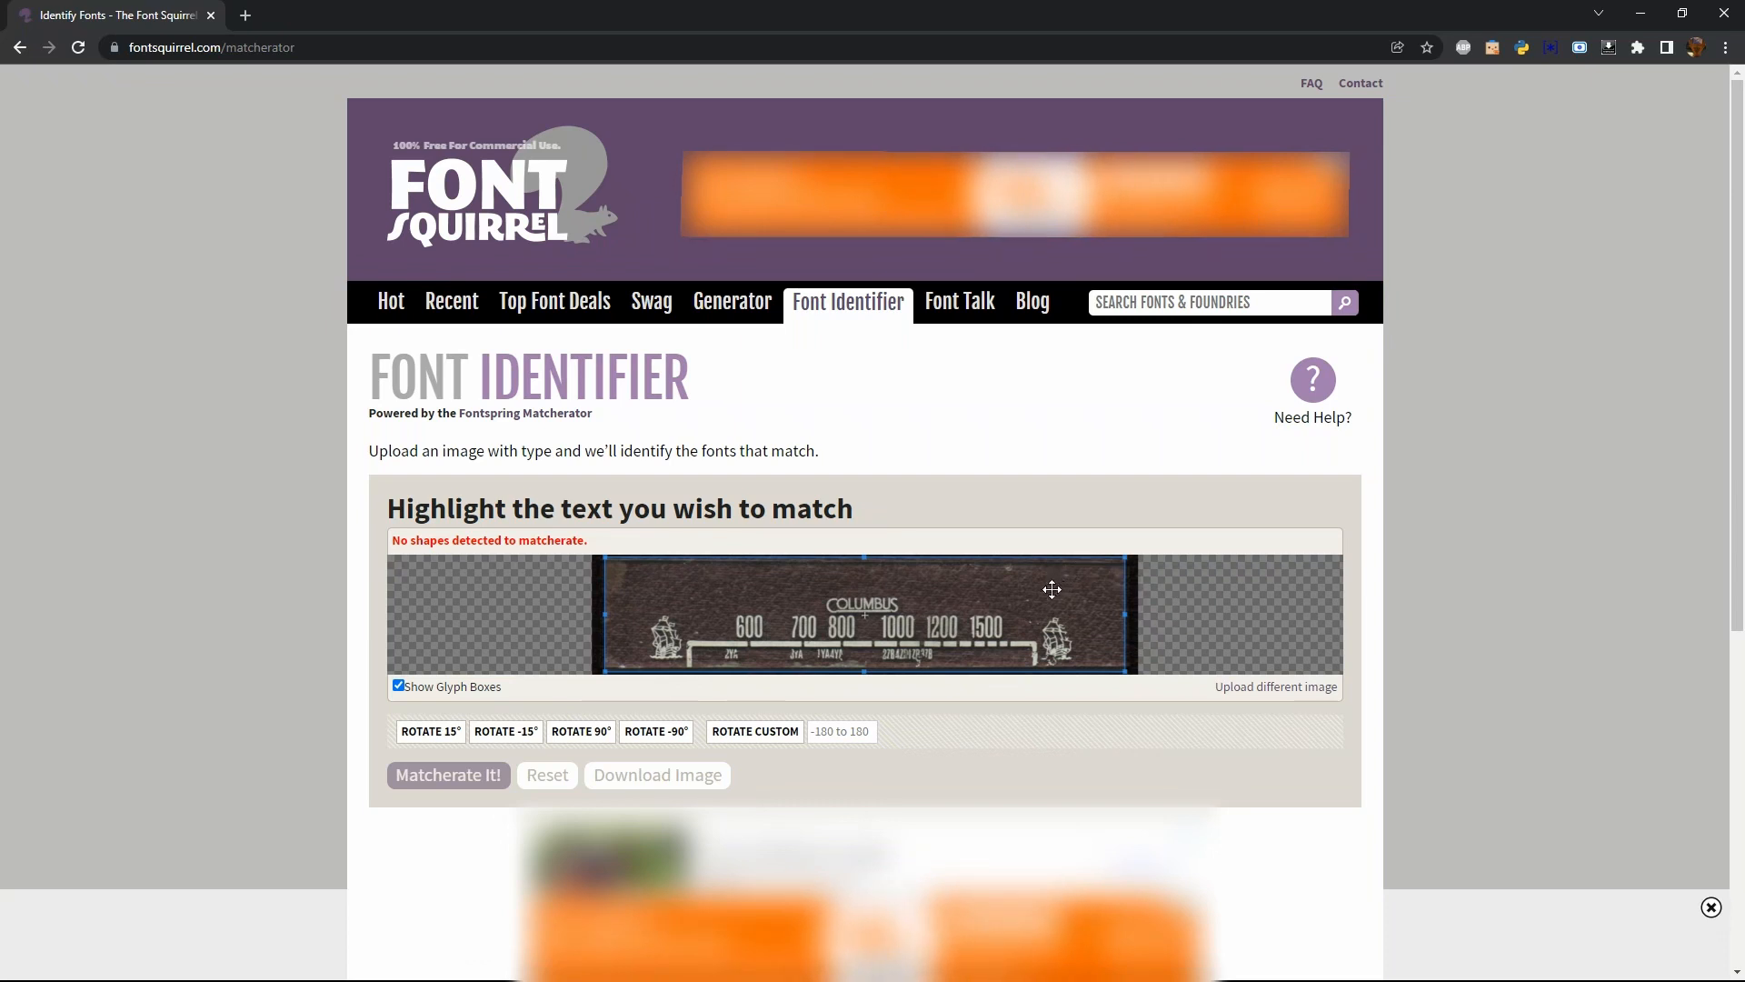
Turn off Adblock Plus for the Font Squirrel website and refresh the page
click(1463, 48)
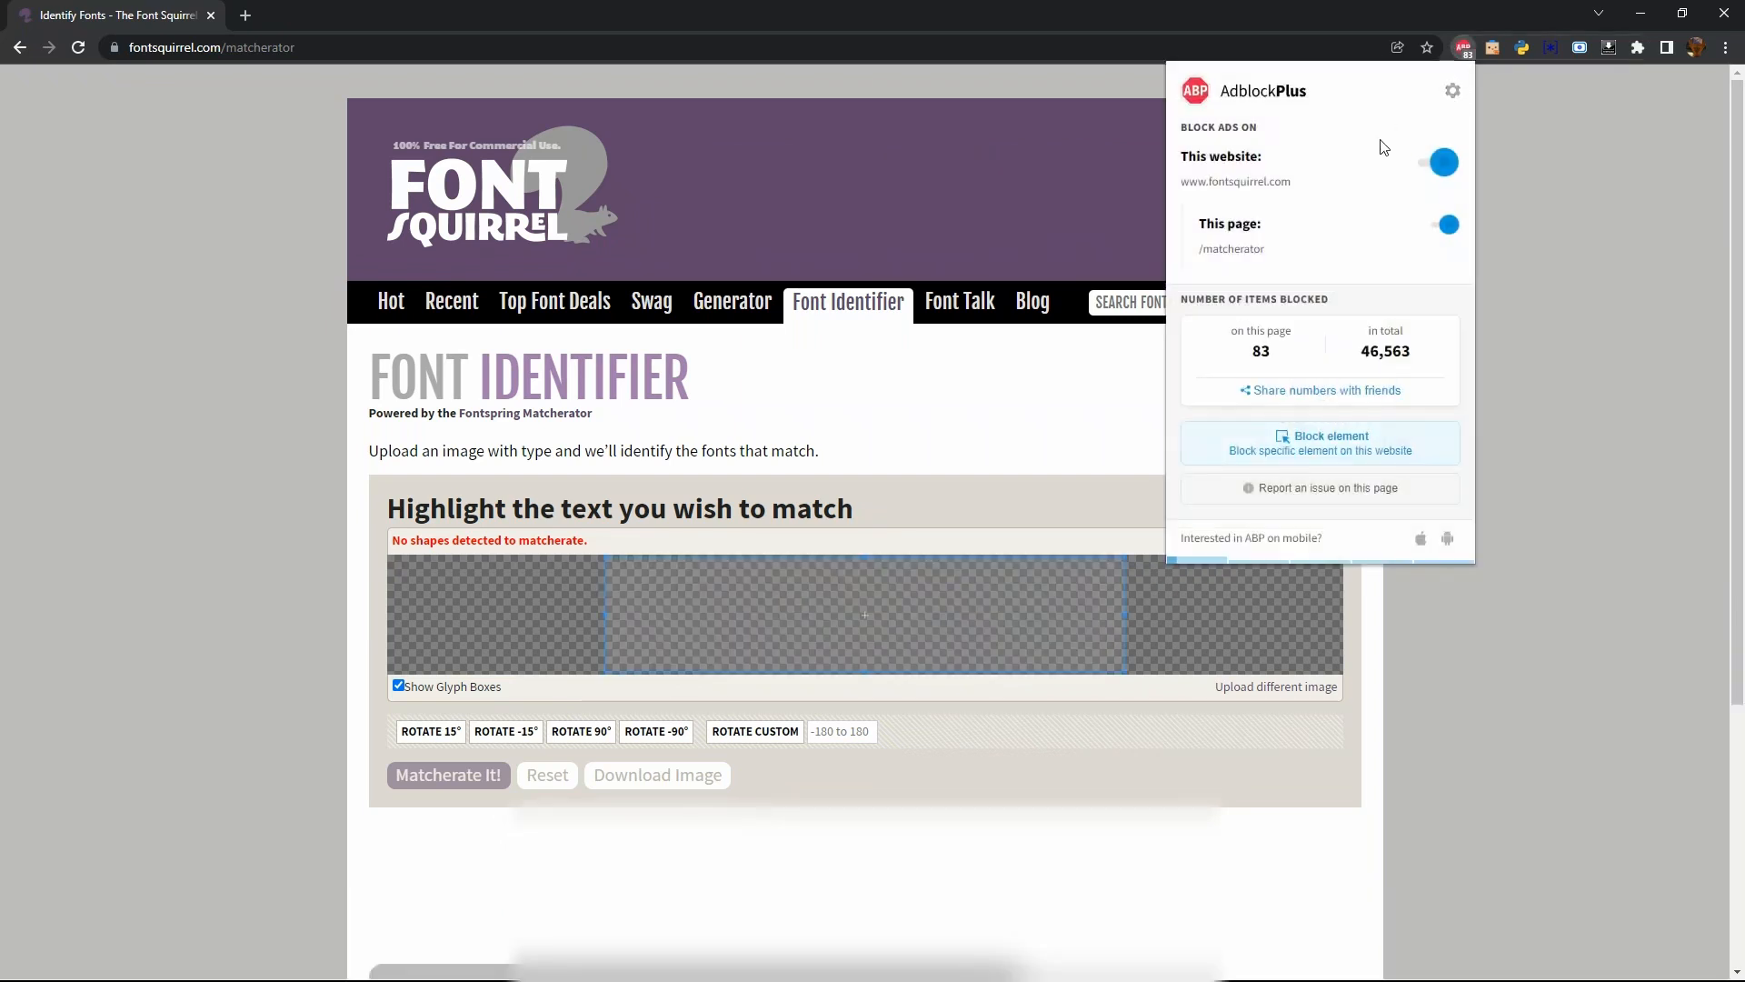
click(1444, 165)
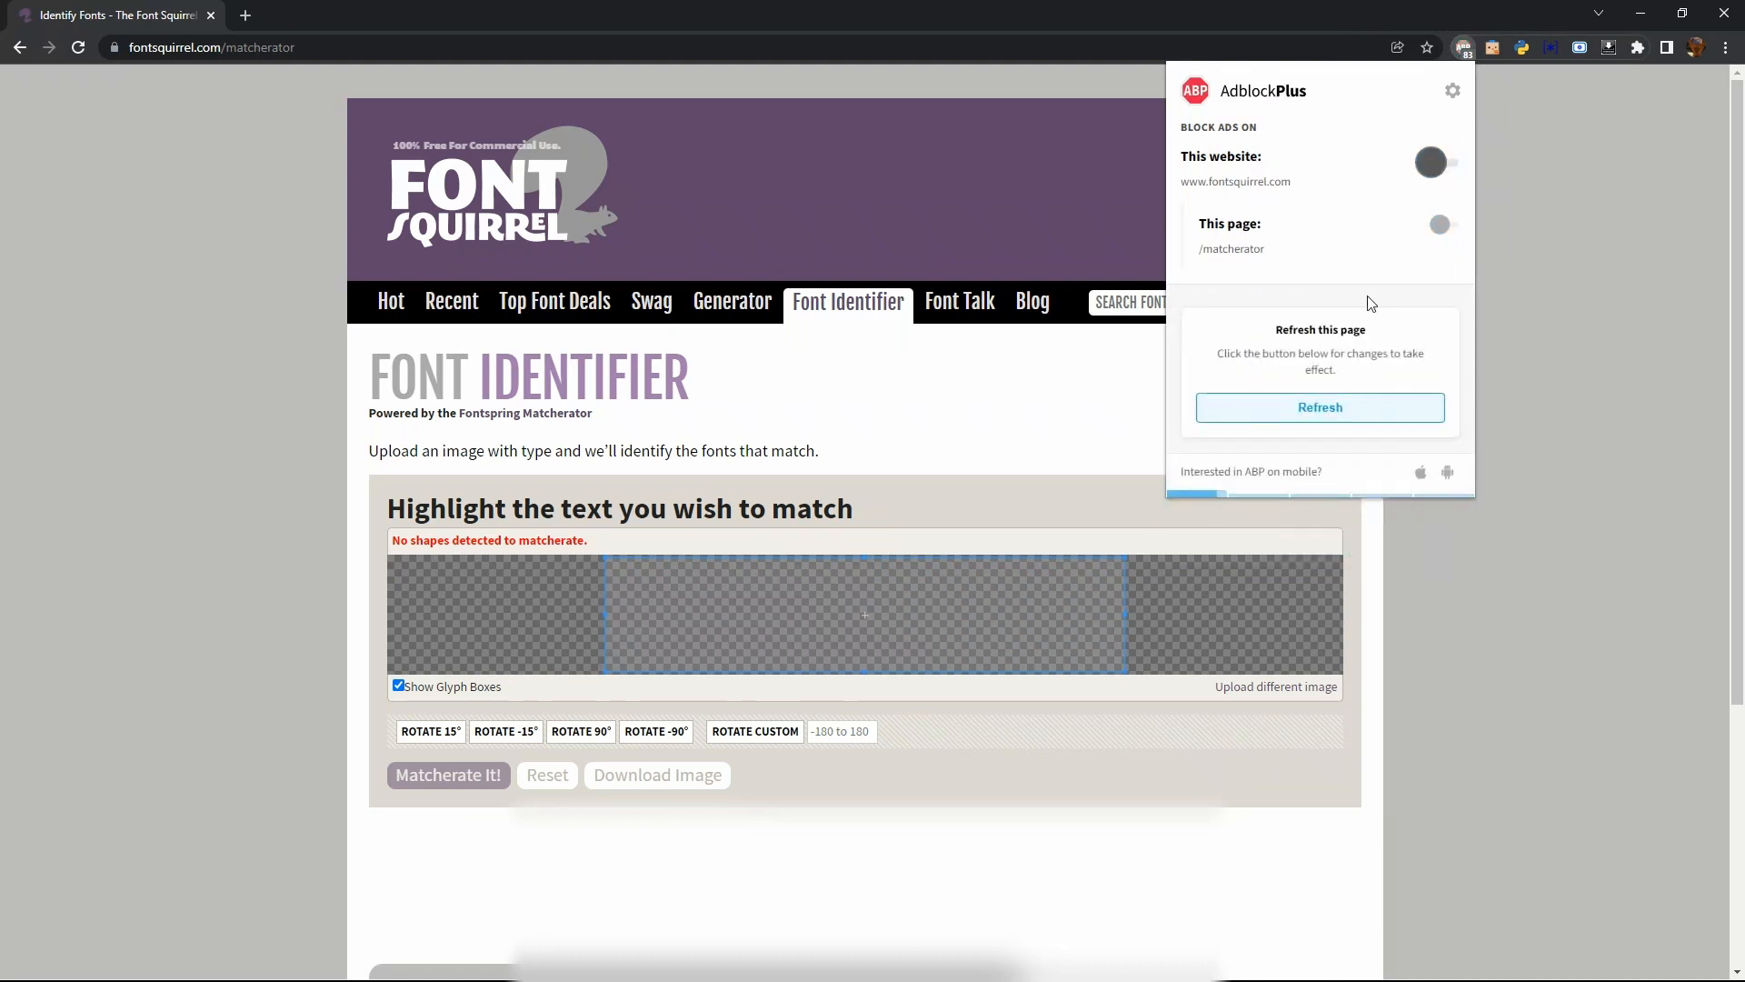
click(1337, 416)
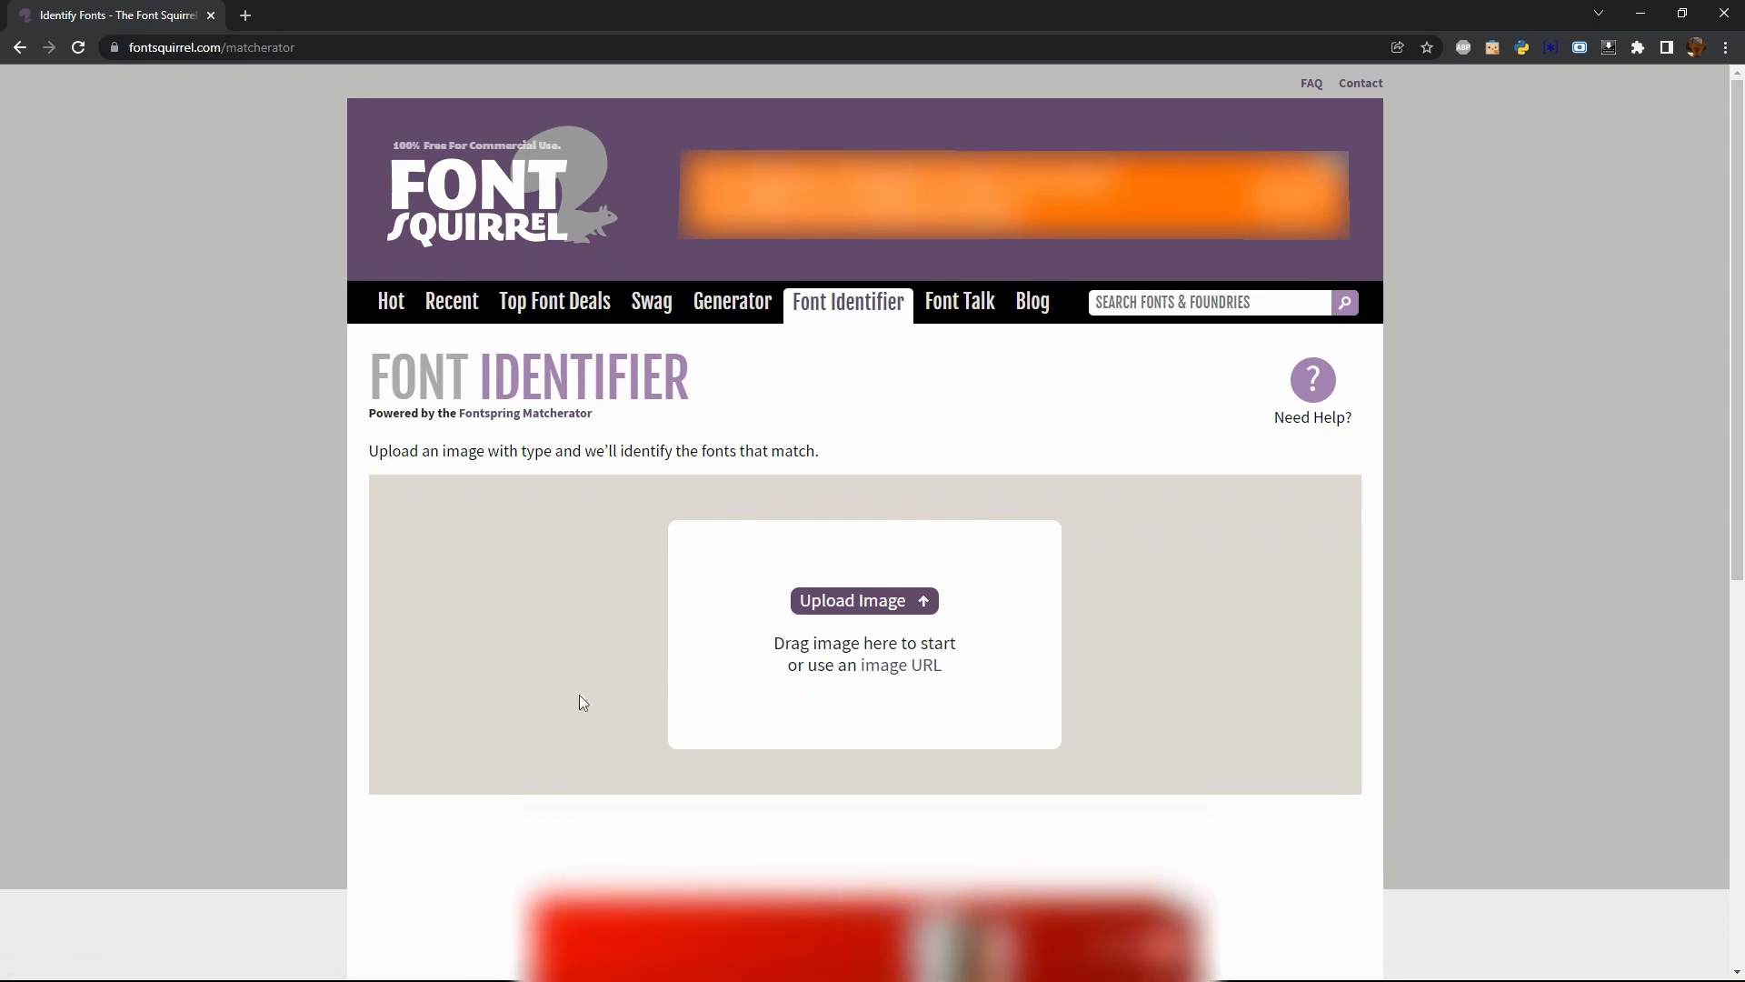
Upload CCI31082021_0003.jpg and crop the match area tightly to the row of frequency numerals from 600 to 1500
click(878, 608)
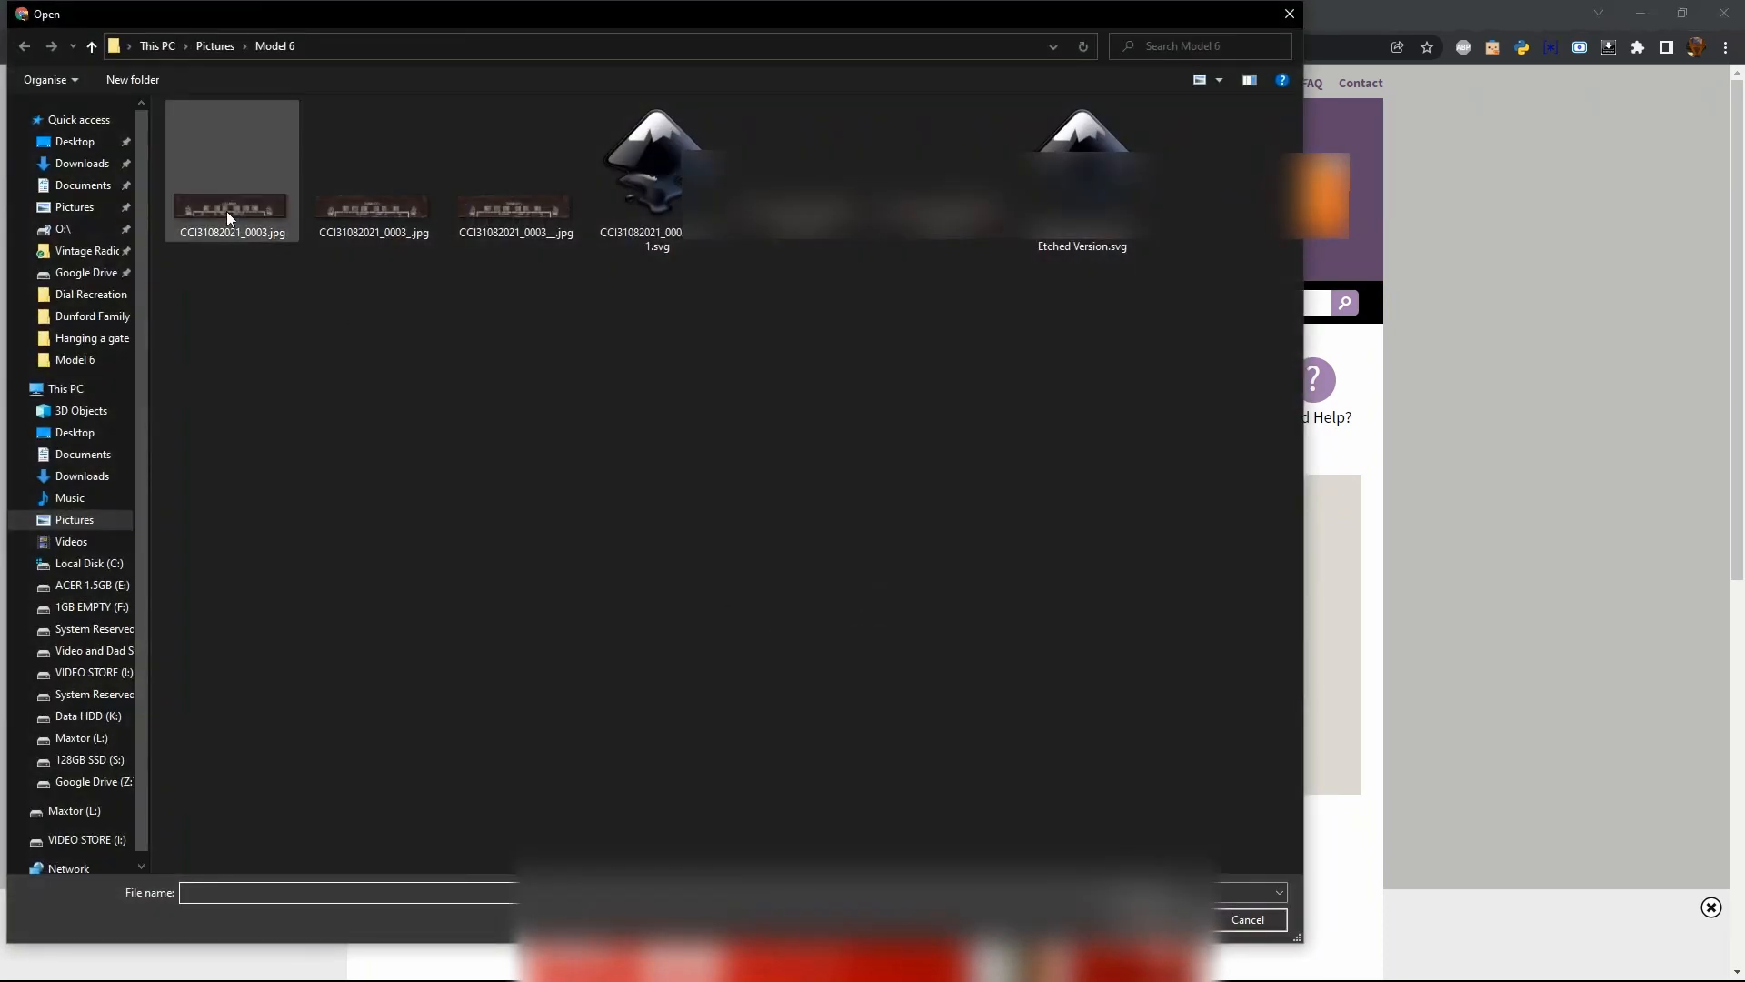
double_click(226, 210)
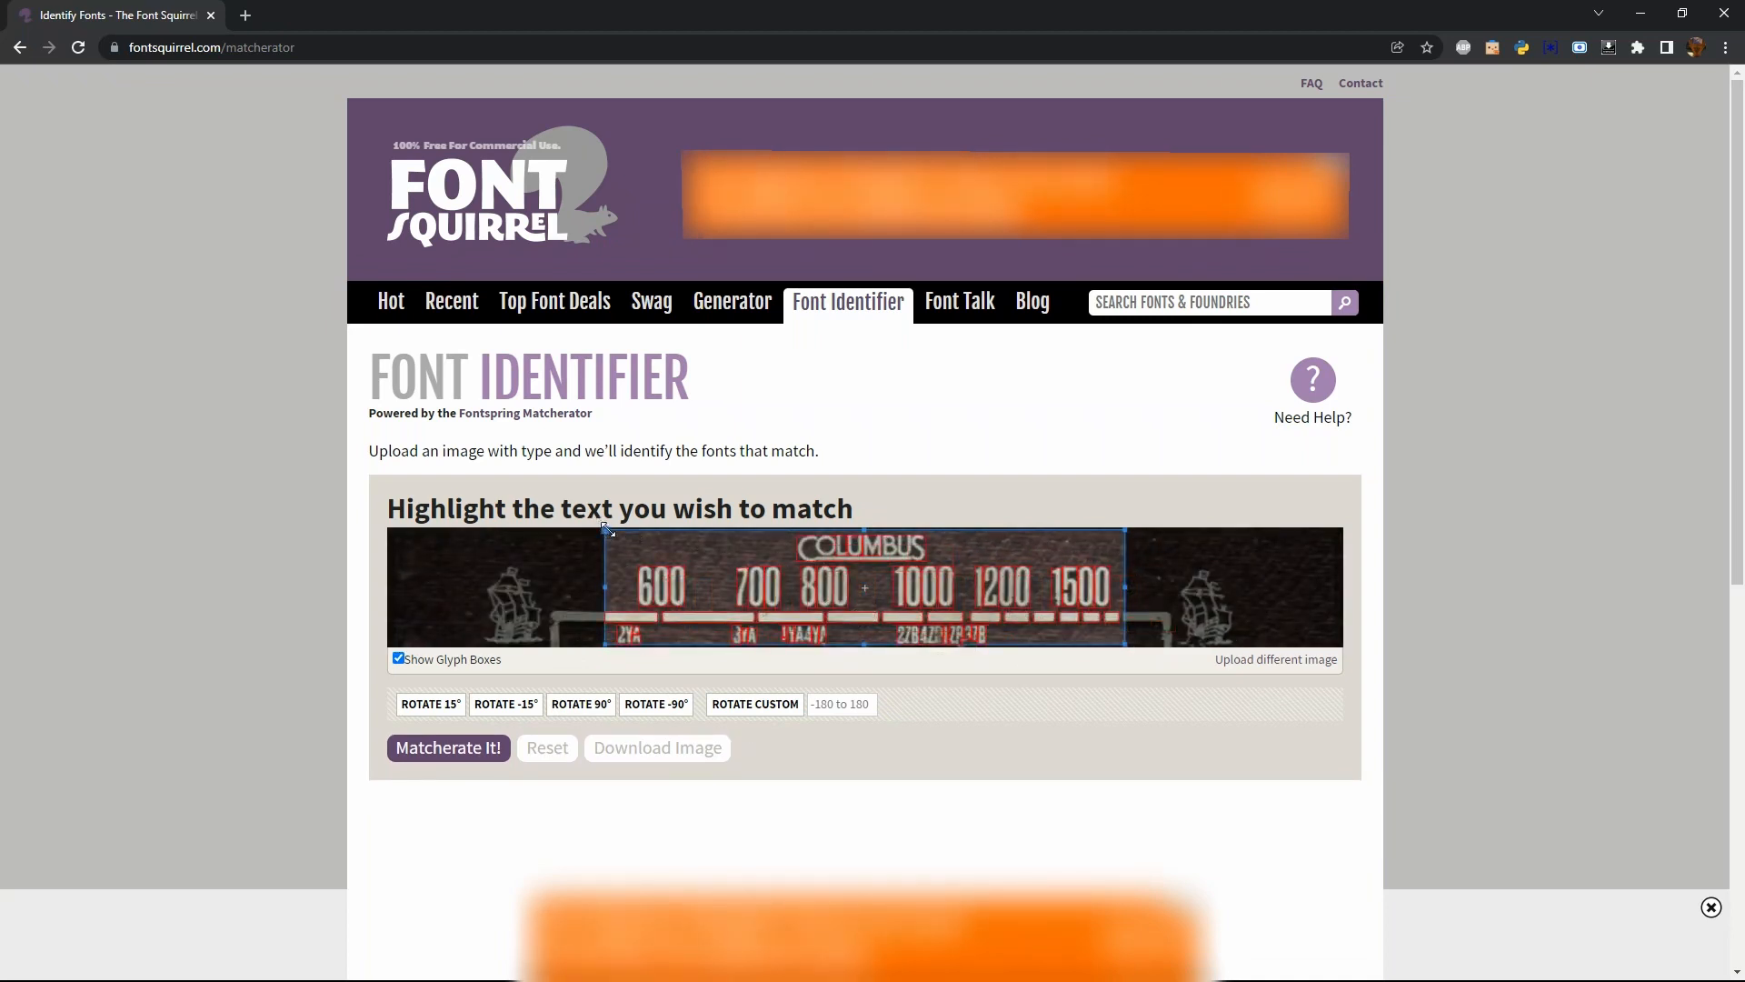
drag(606, 528, 637, 561)
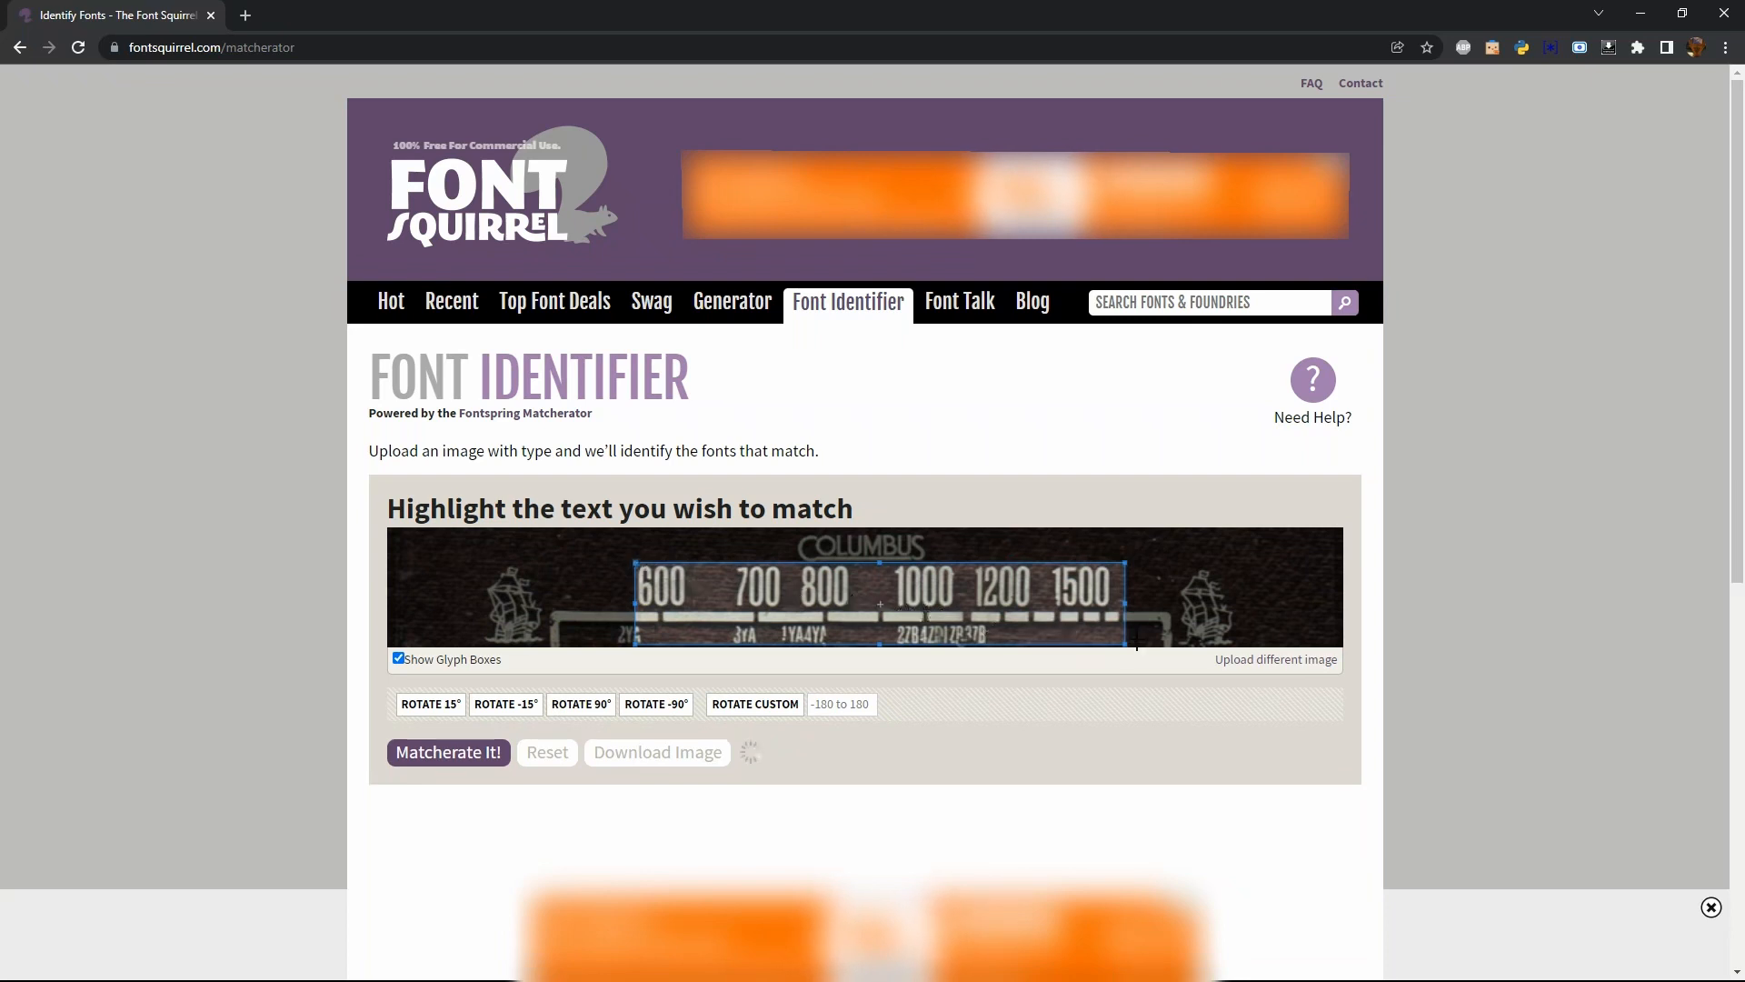
drag(1124, 646, 1115, 616)
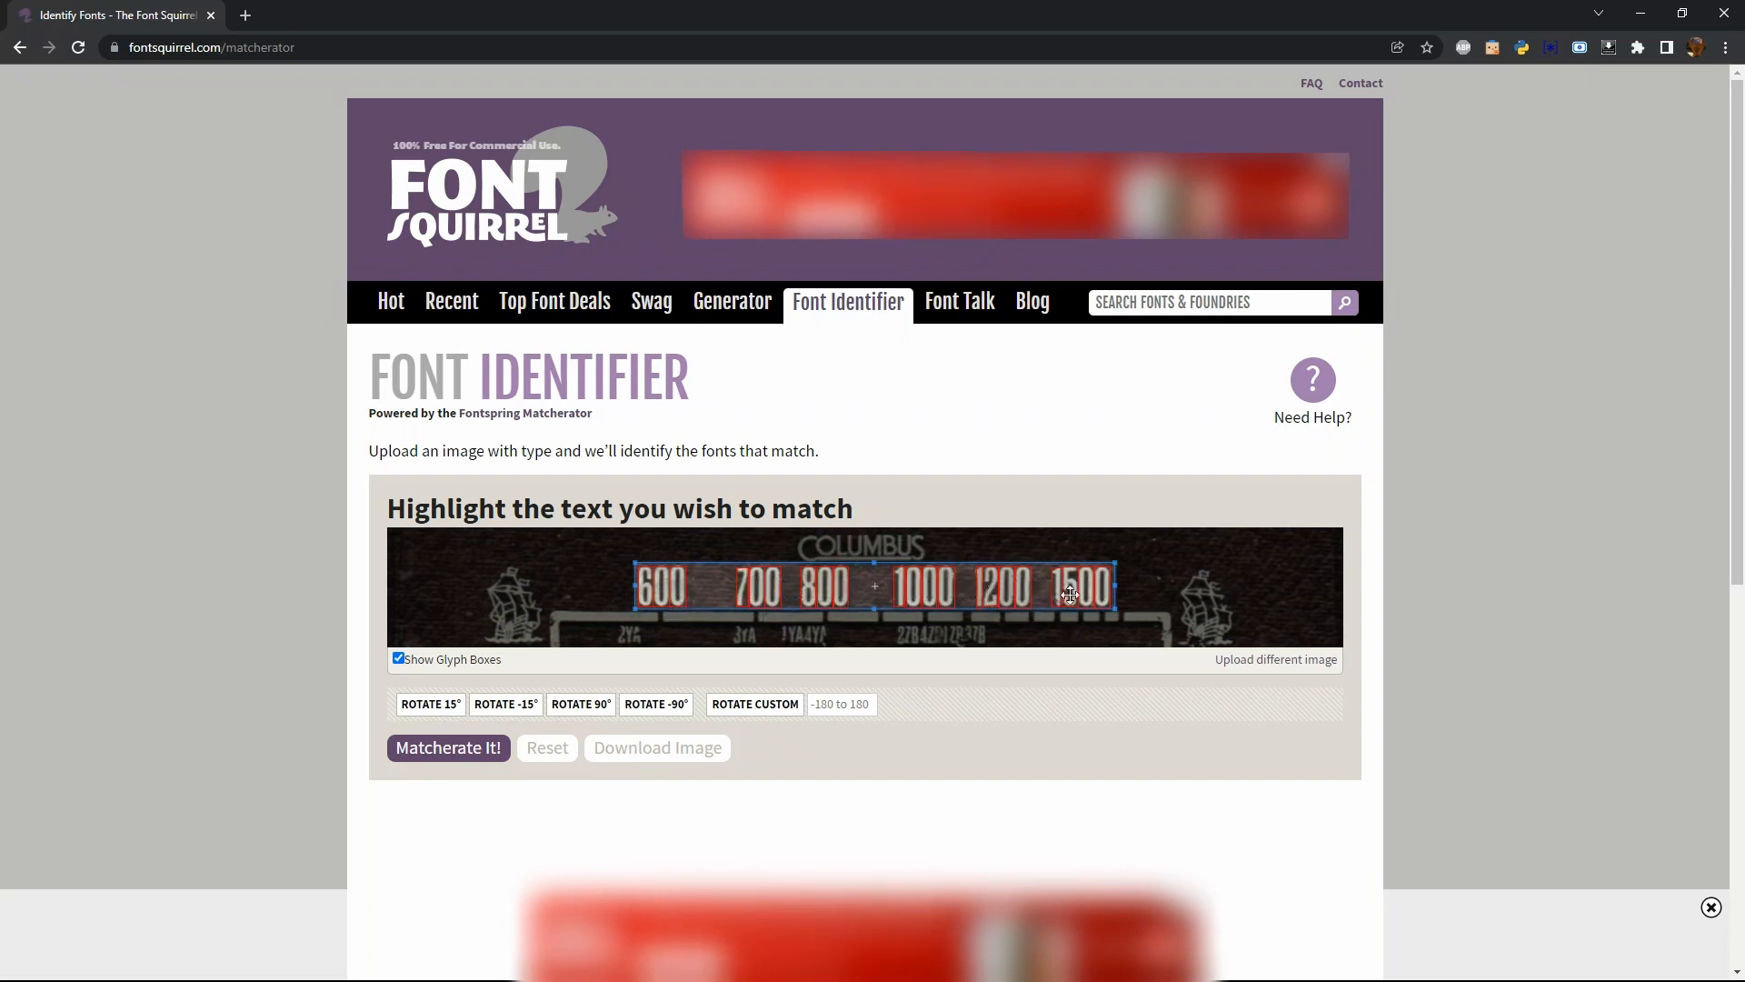
Run the font match on the cropped numerals and compare the suggested fonts with the dial image
click(454, 749)
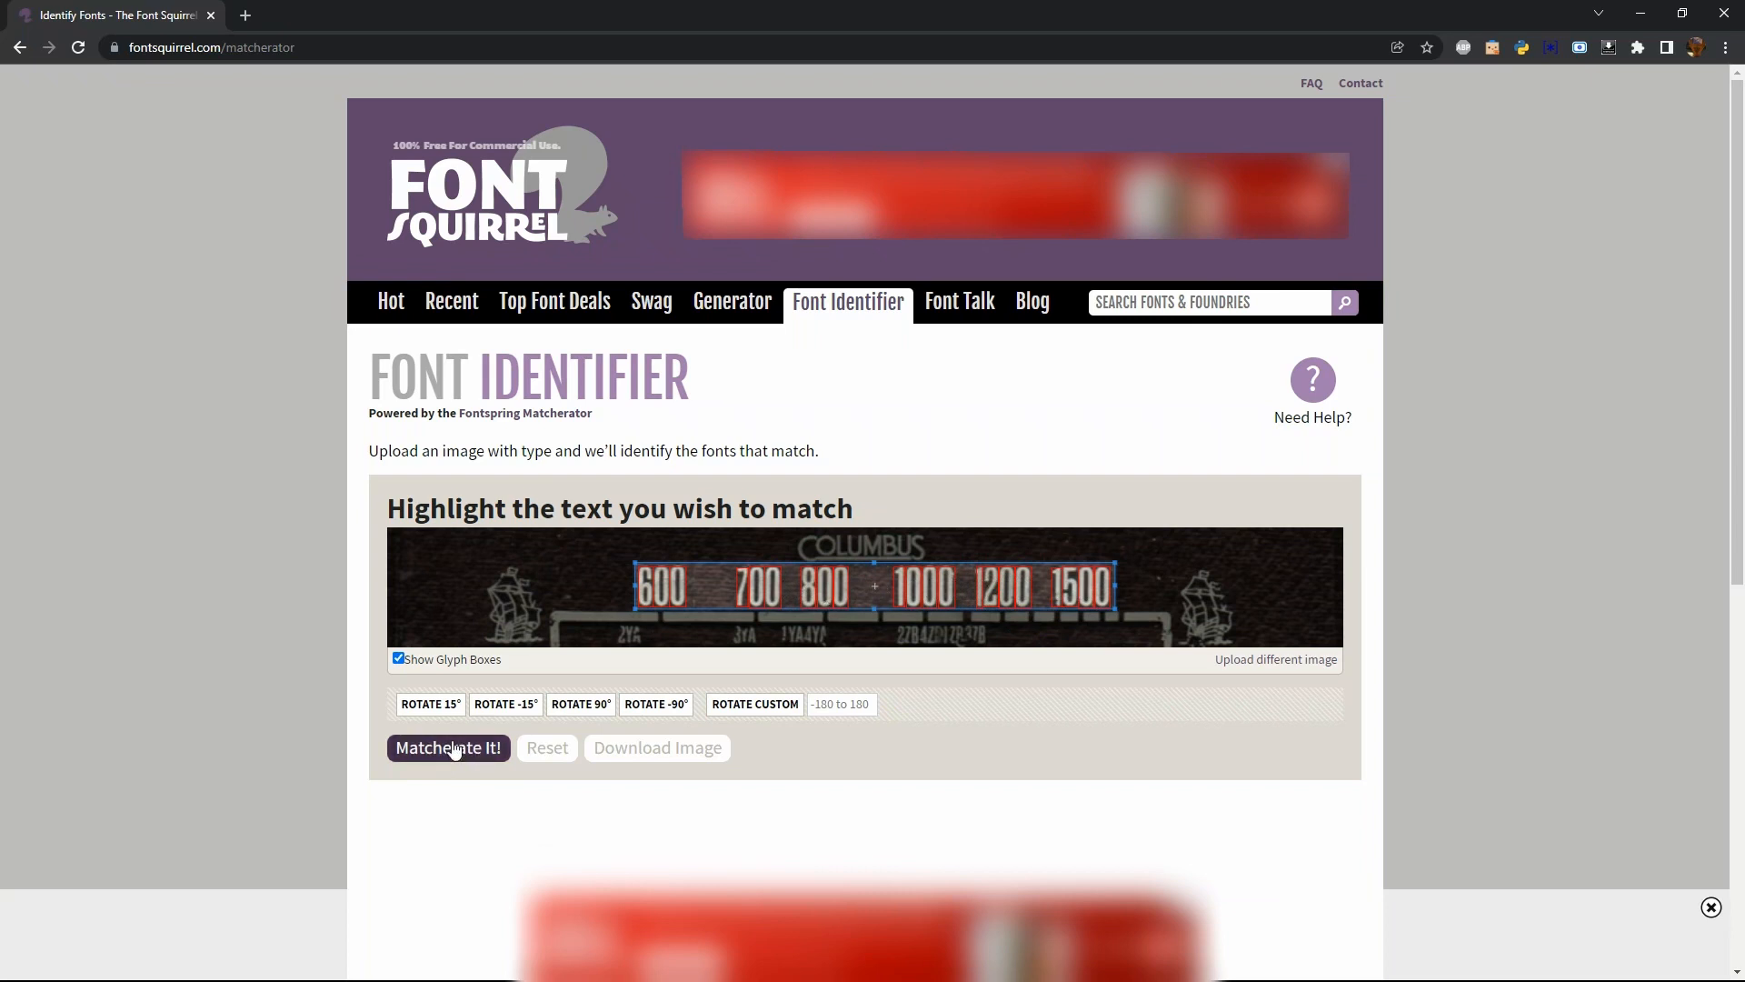
click(455, 749)
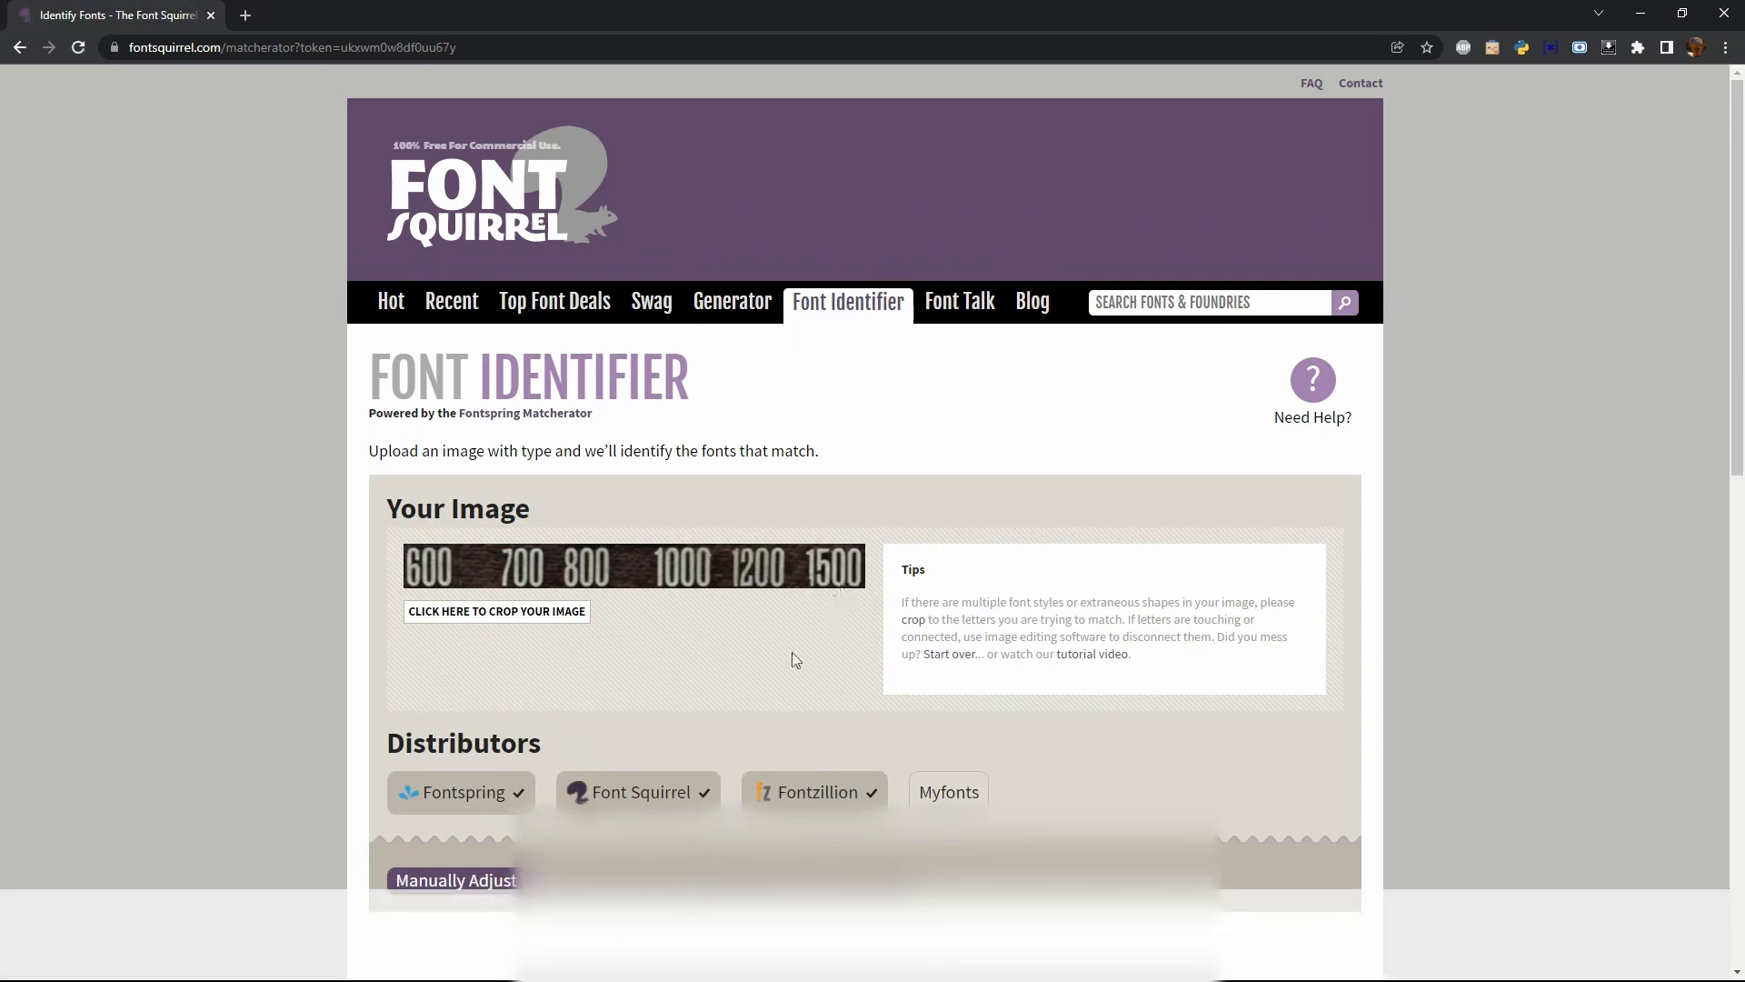
scroll(761, 679, down, 7)
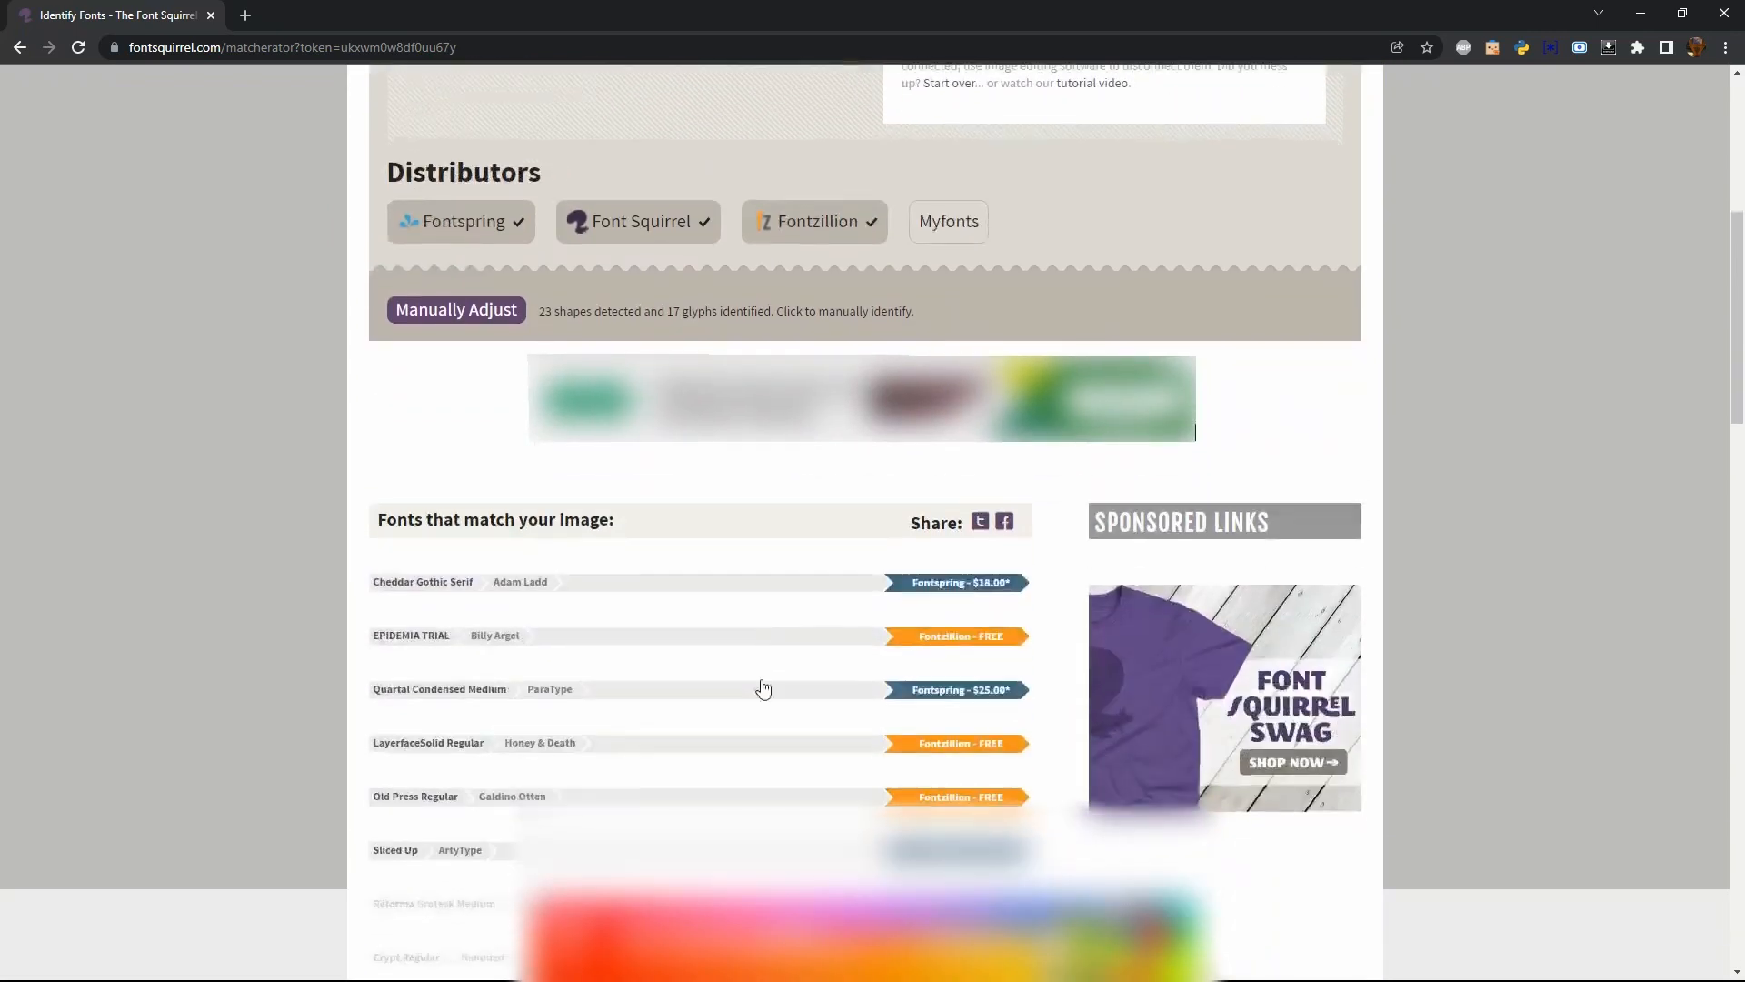
scroll(761, 688, down, 2)
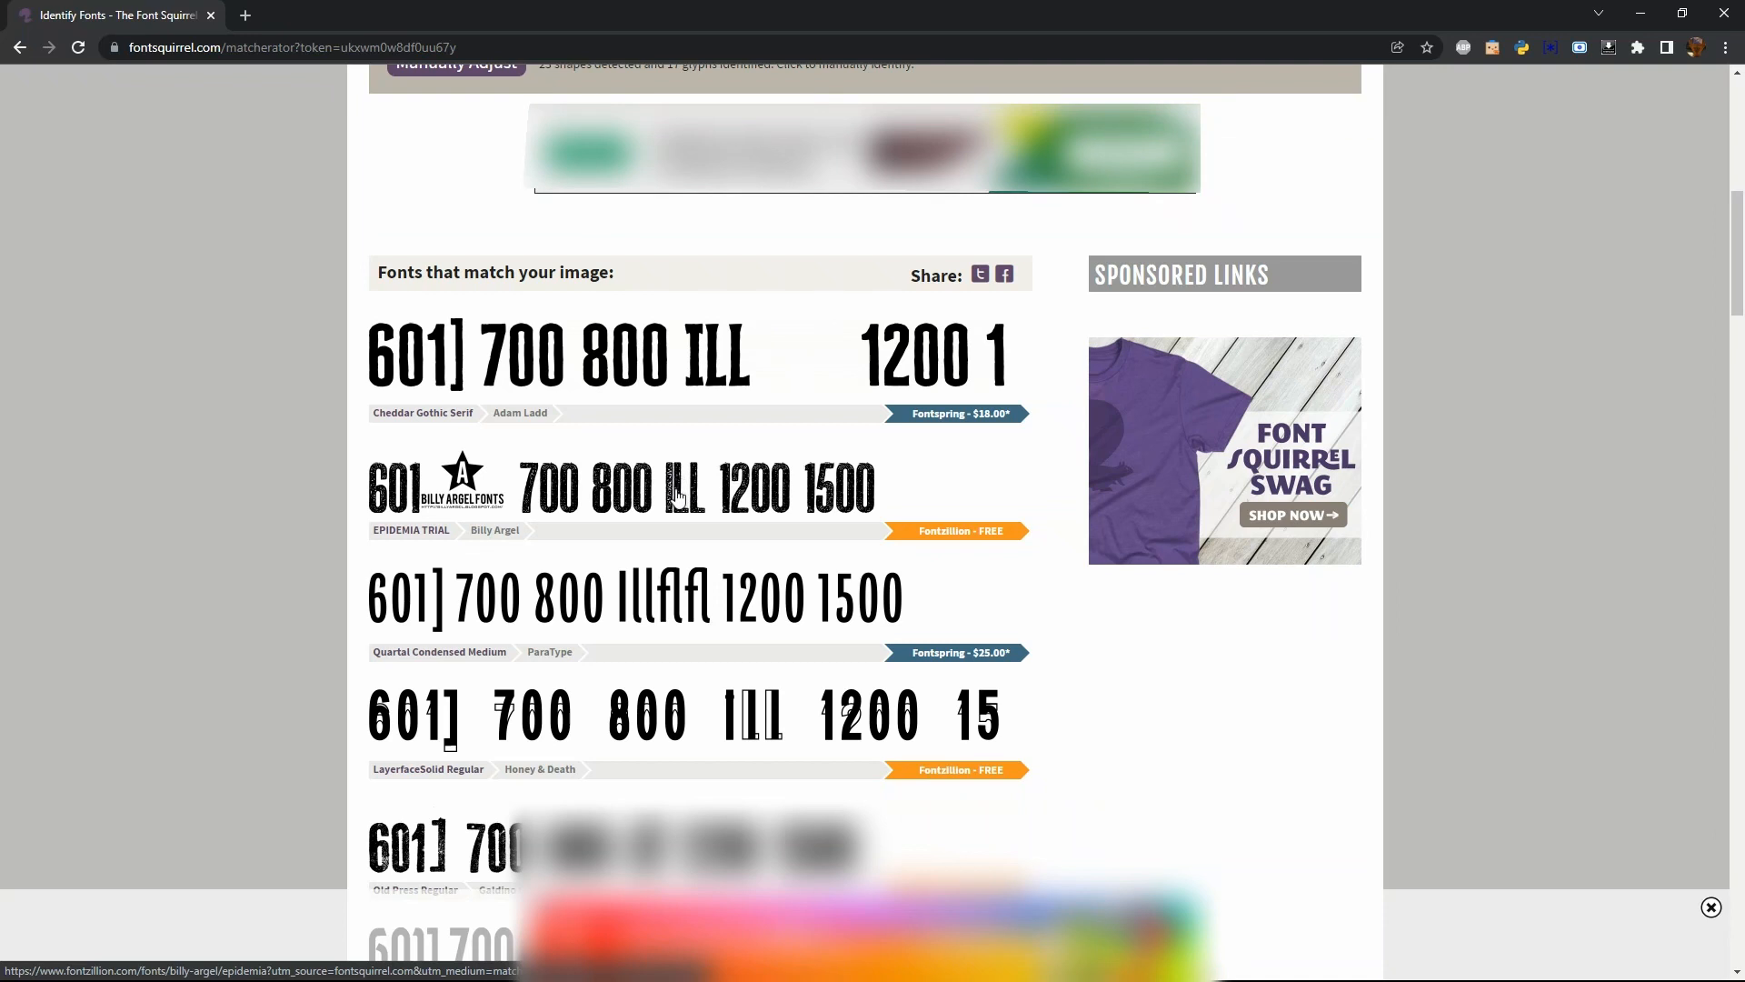
scroll(677, 495, down, 2)
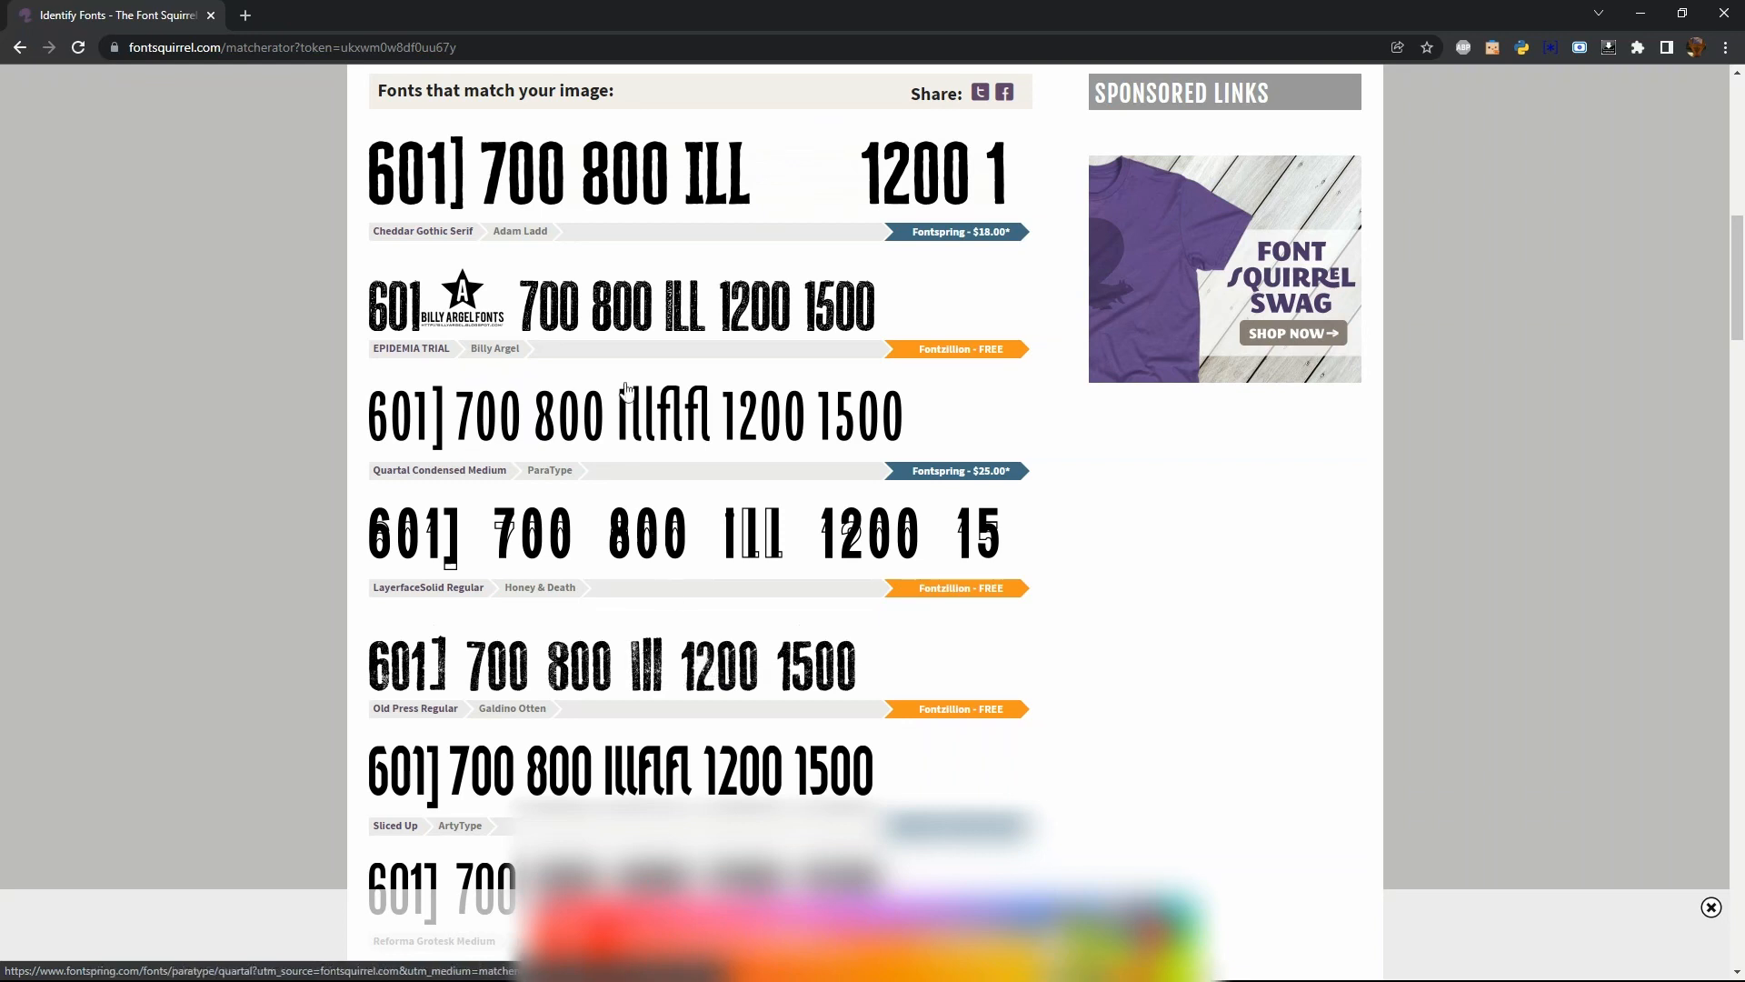
scroll(627, 389, up, 1)
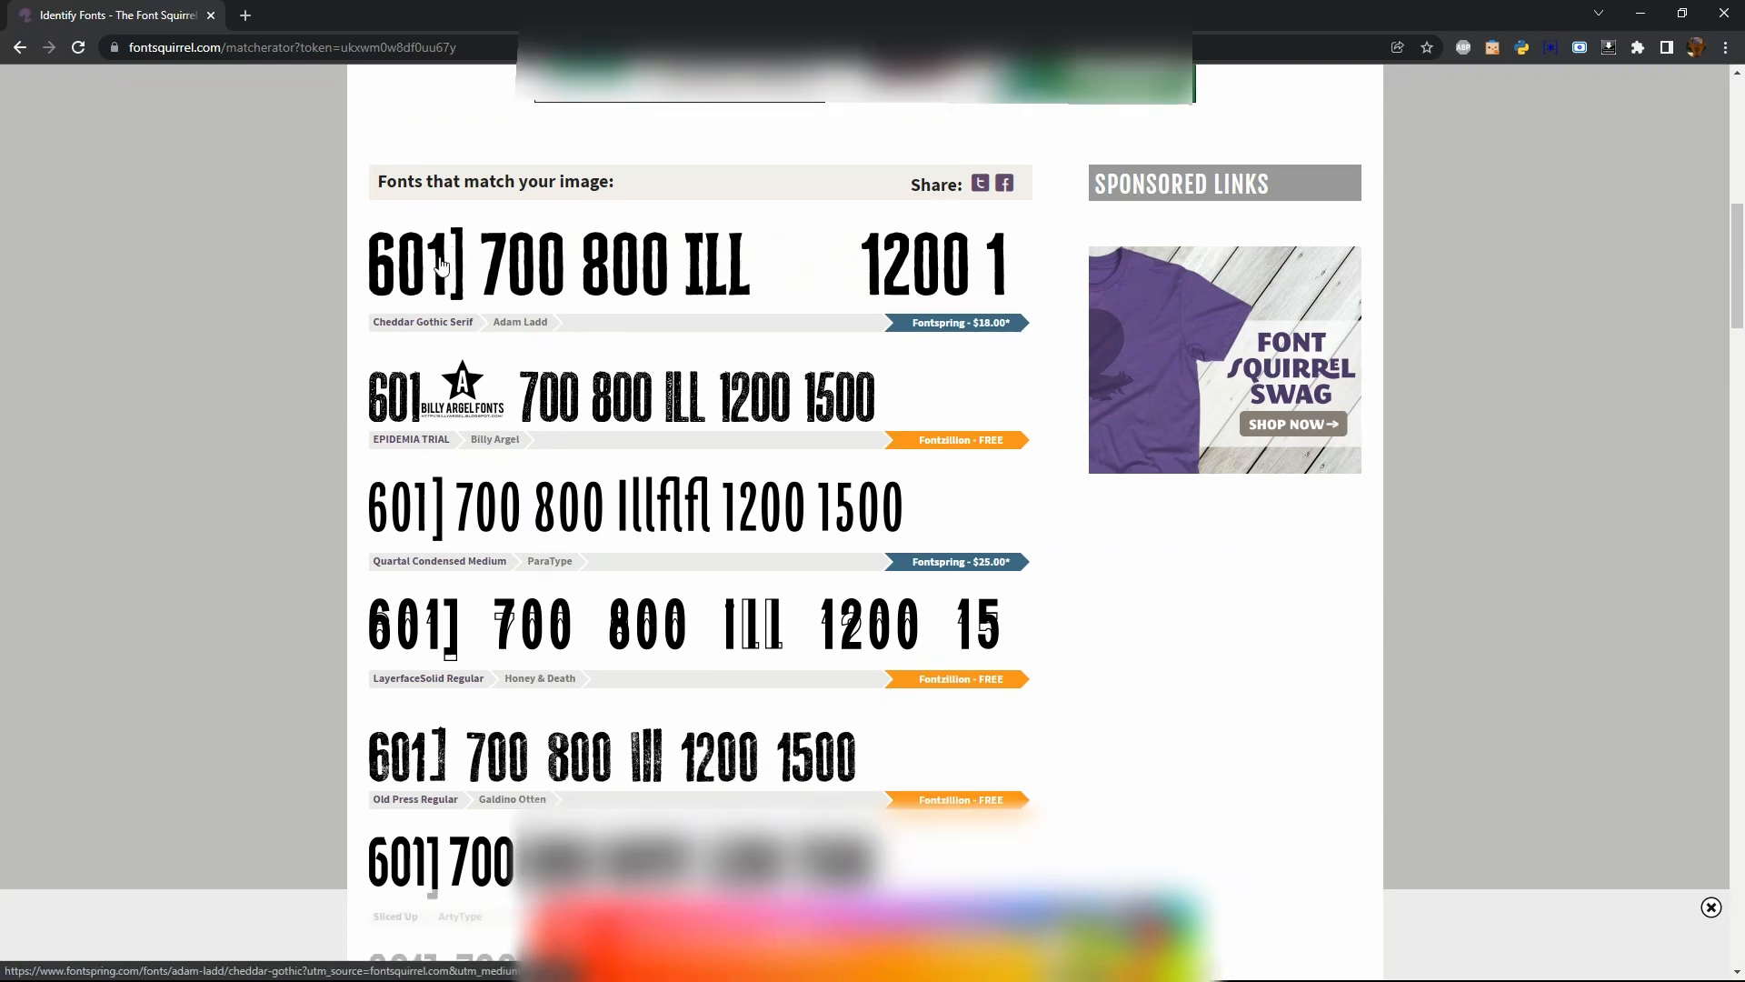
scroll(857, 571, up, 5)
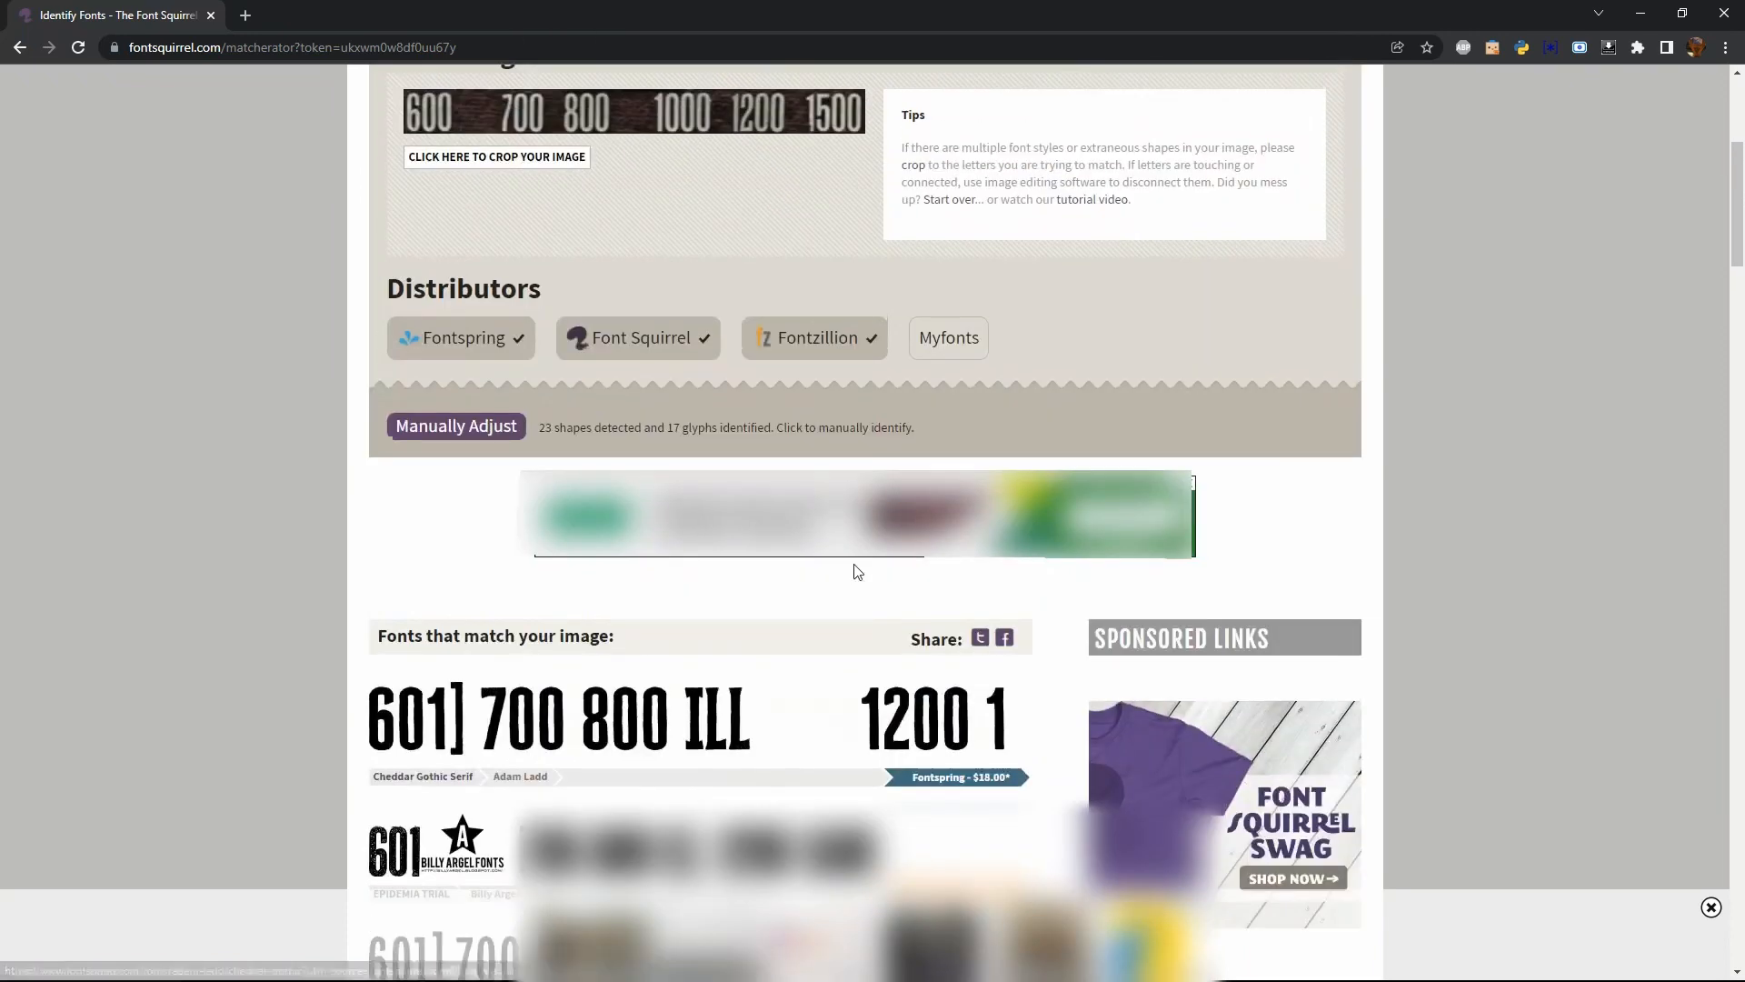
scroll(857, 571, up, 1)
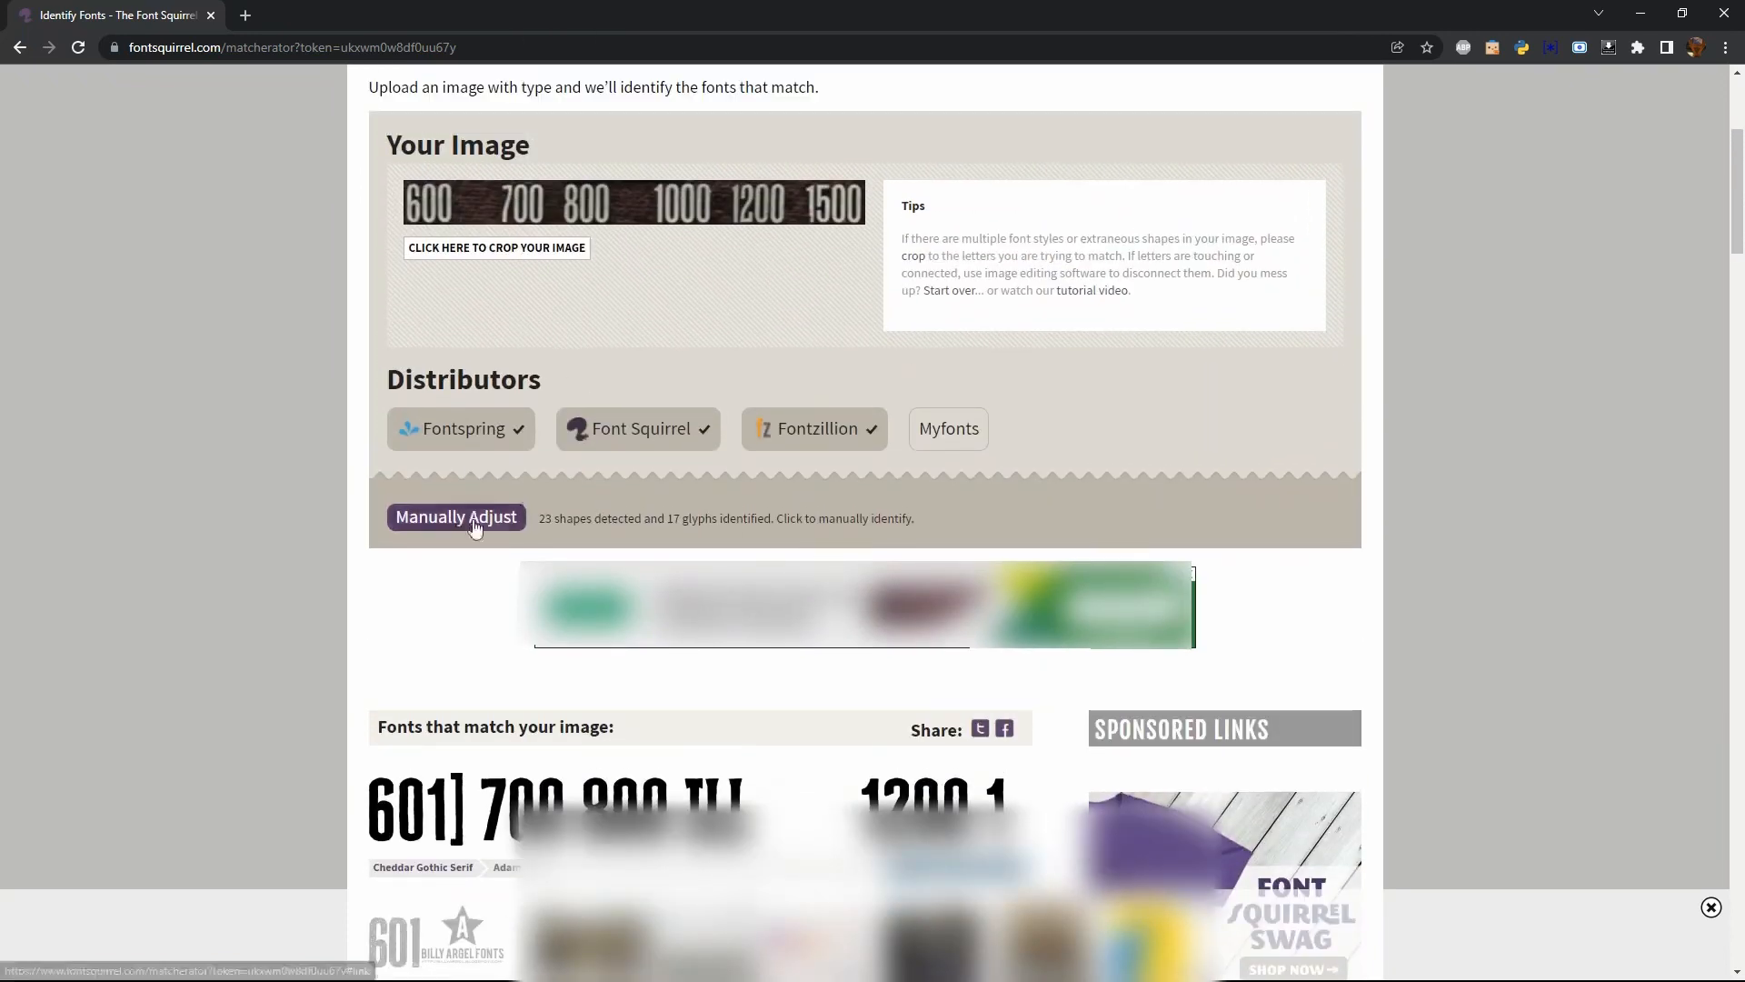
Open the manual adjustment of the detected shapes and limit the matches to free fonts only
click(472, 519)
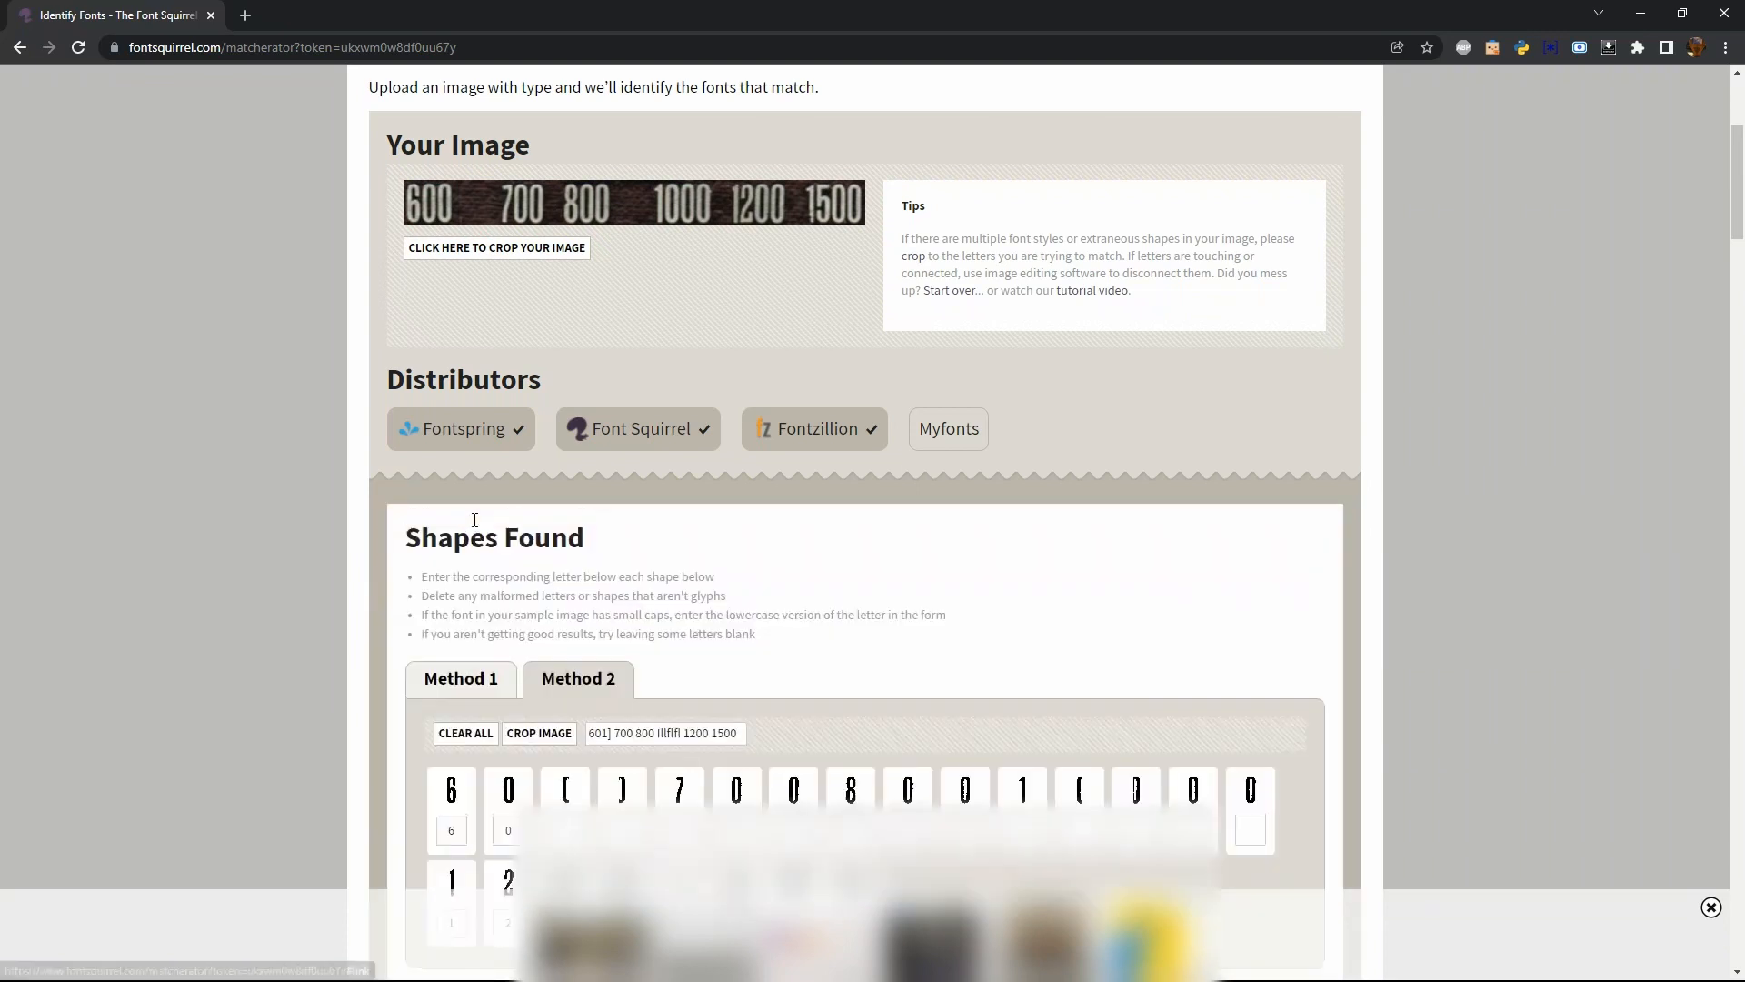
scroll(473, 527, down, 5)
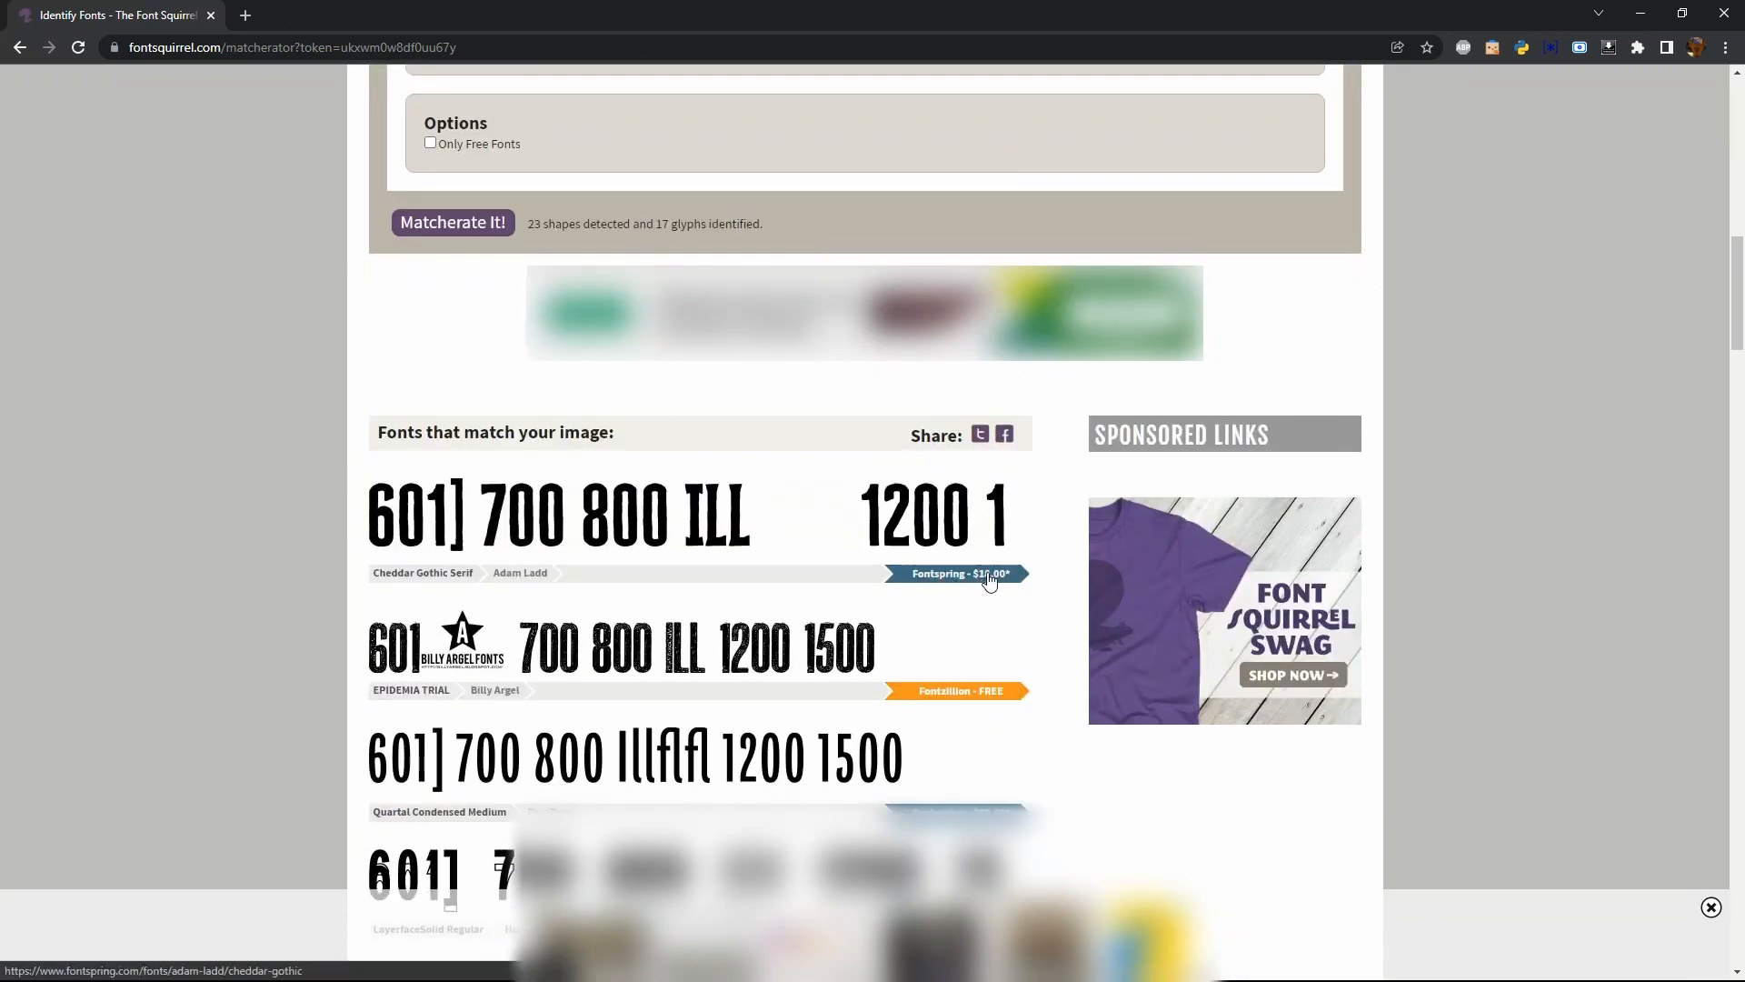
scroll(522, 236, up, 5)
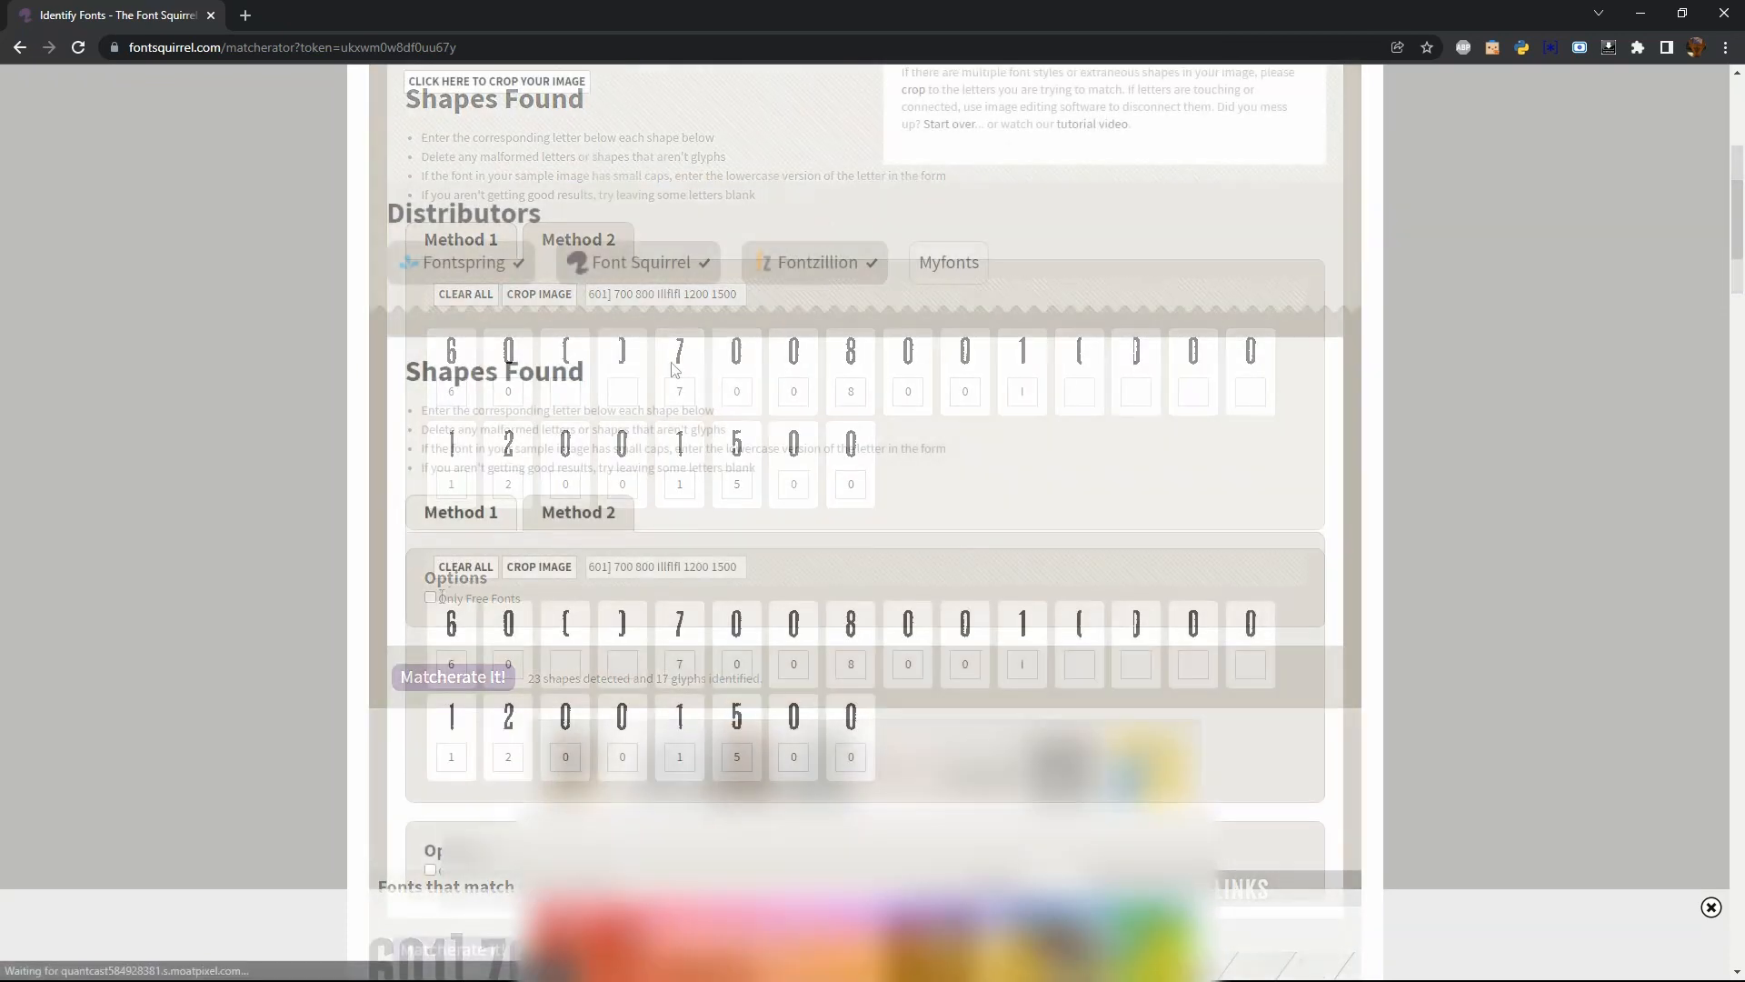
scroll(670, 363, down, 3)
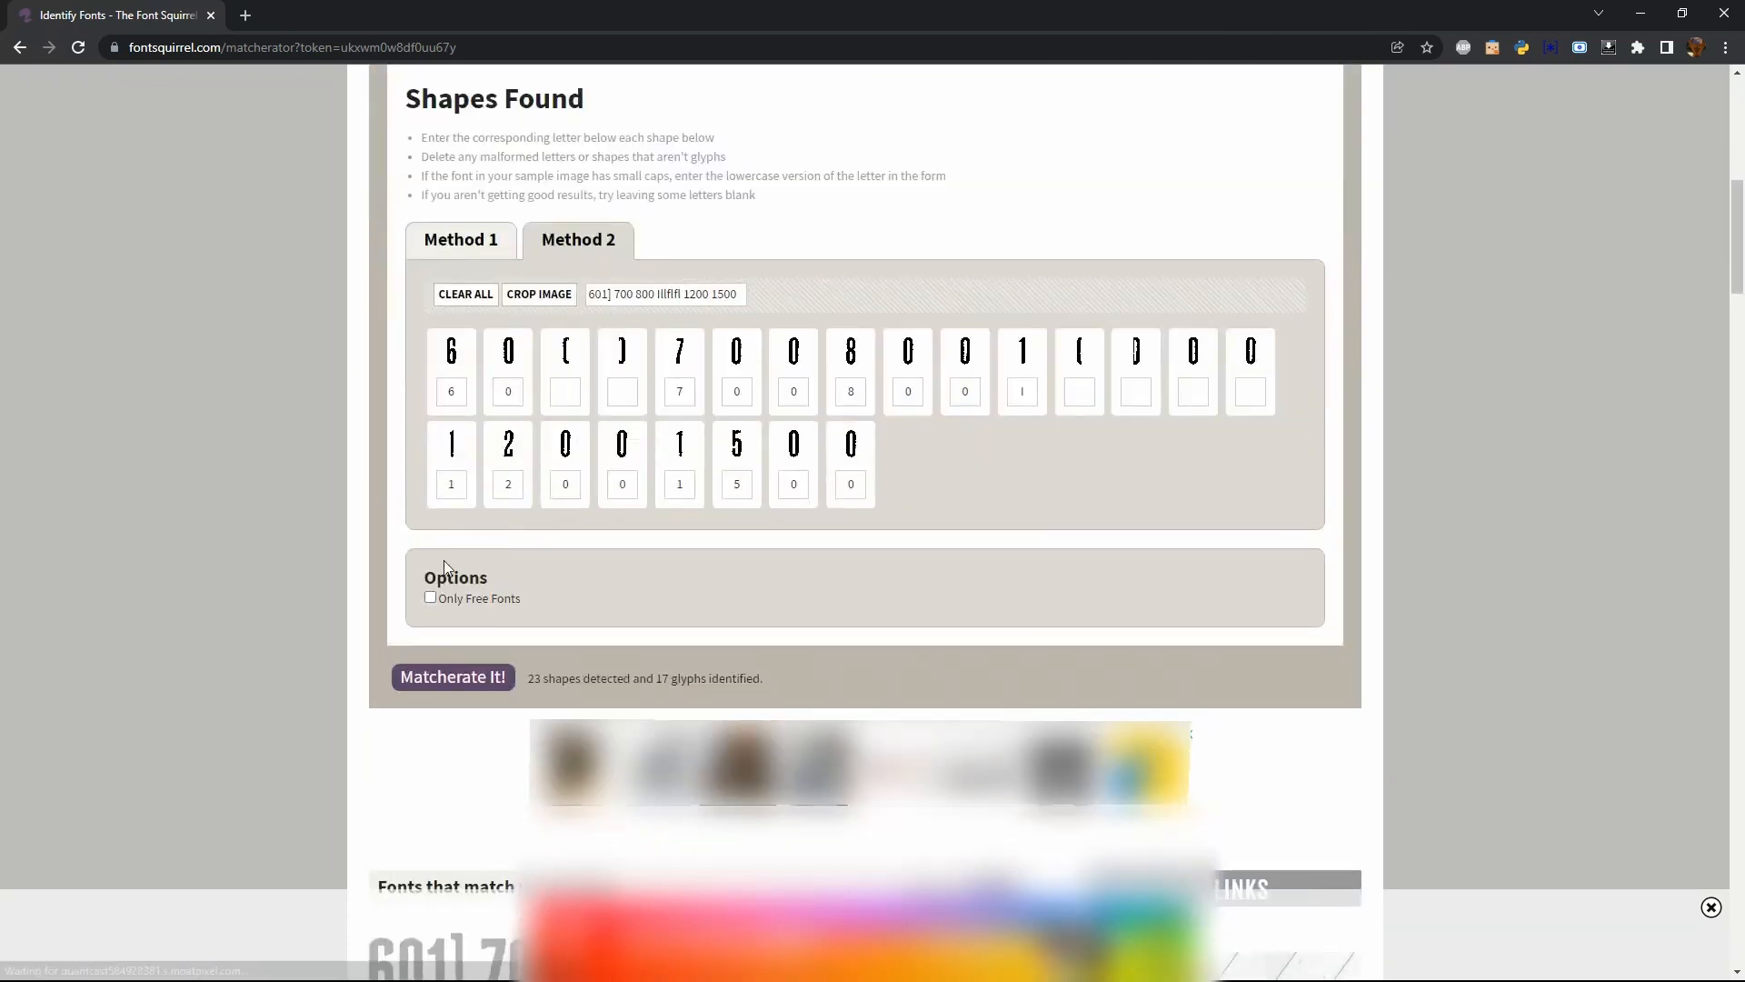
click(428, 598)
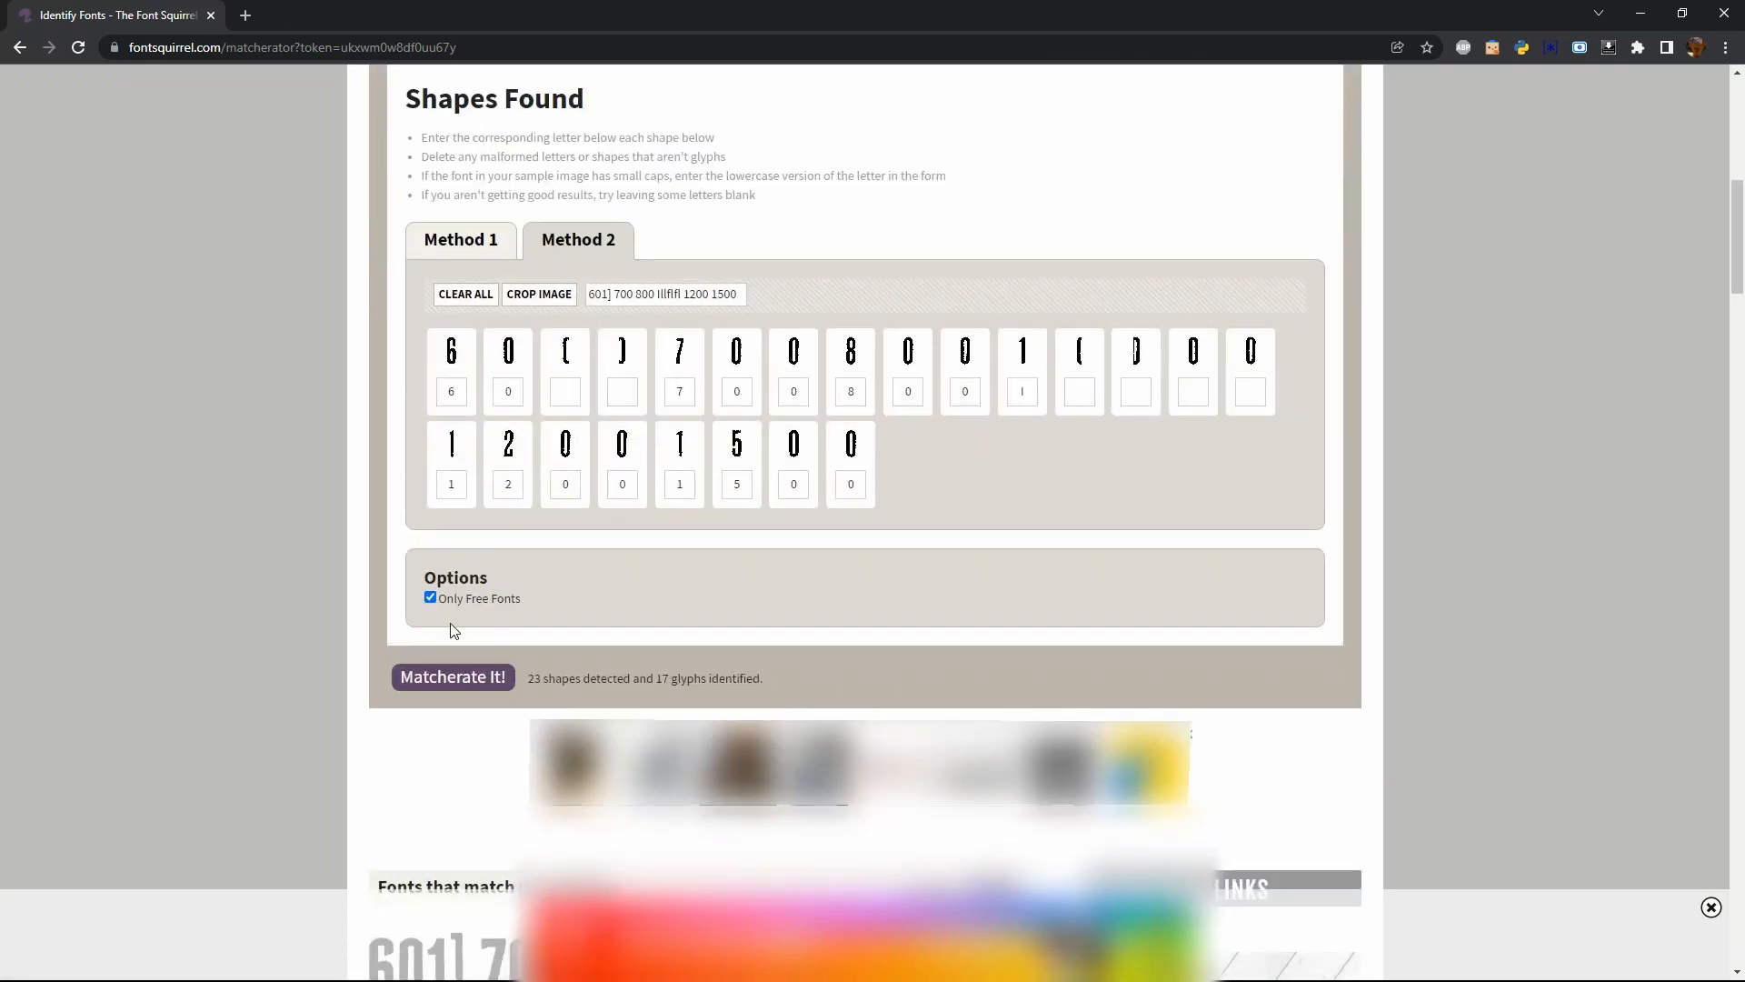
Delete the four half-digit fragments from the detected shapes and label the first digit of 1000 as 1
scroll(448, 436, up, 1)
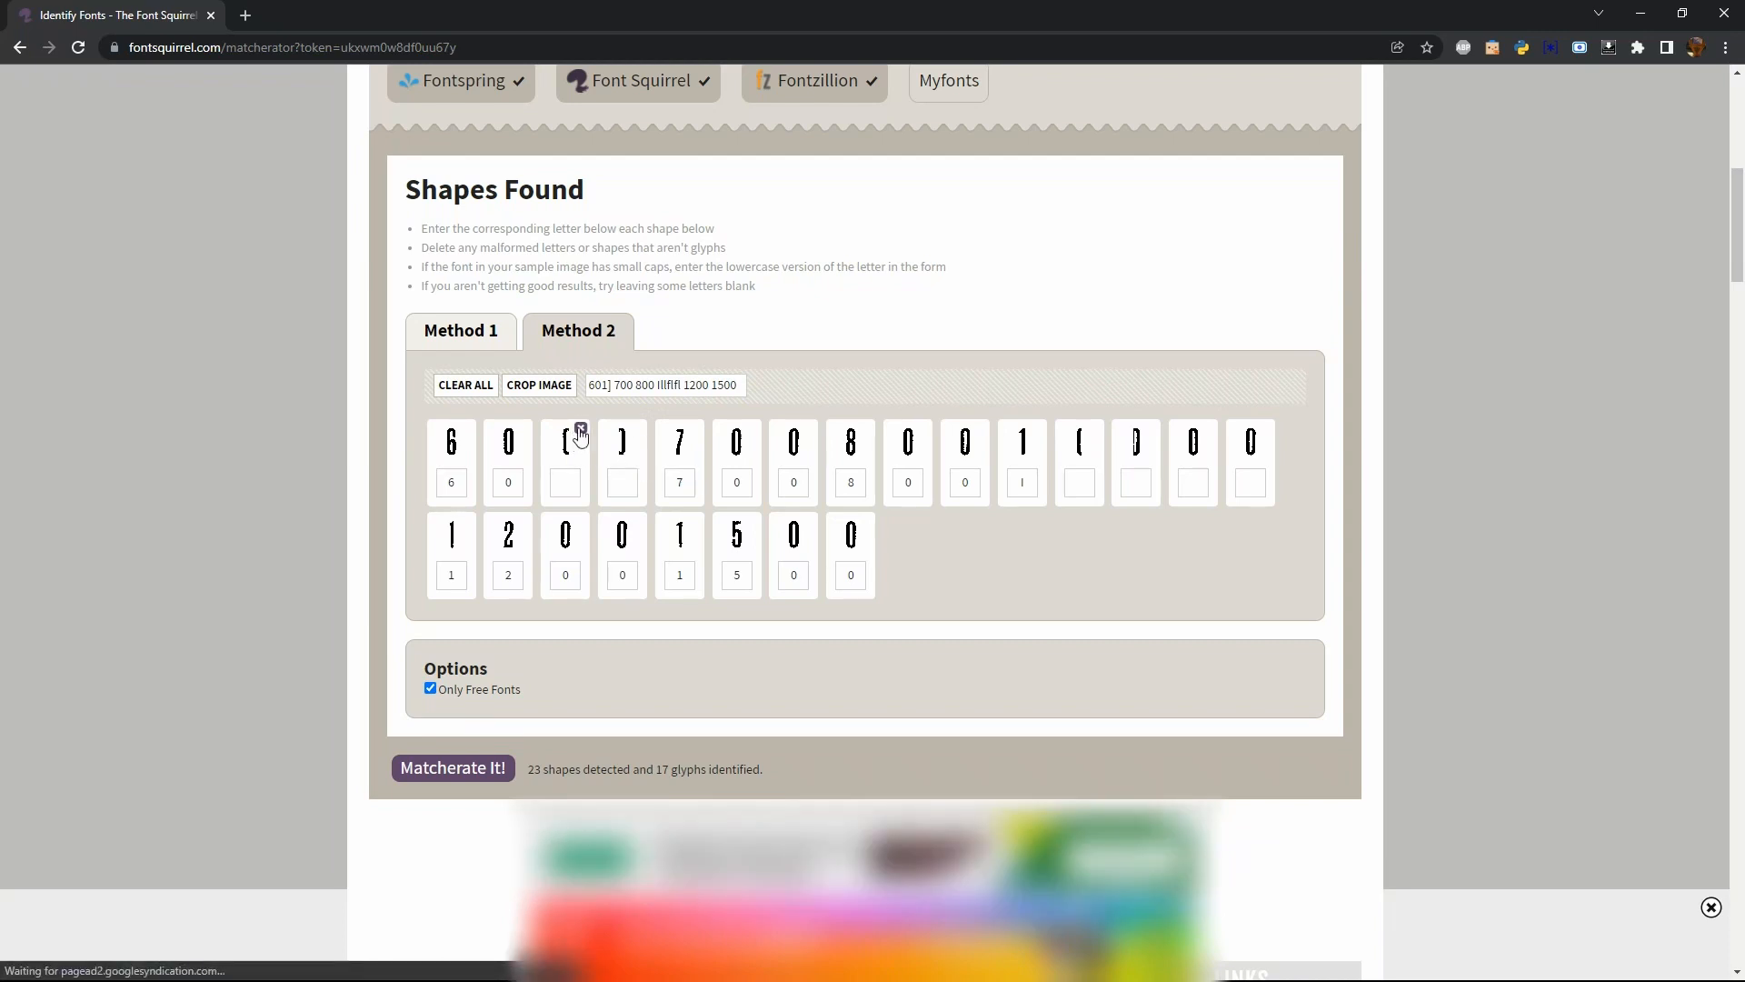
click(581, 429)
click(581, 429)
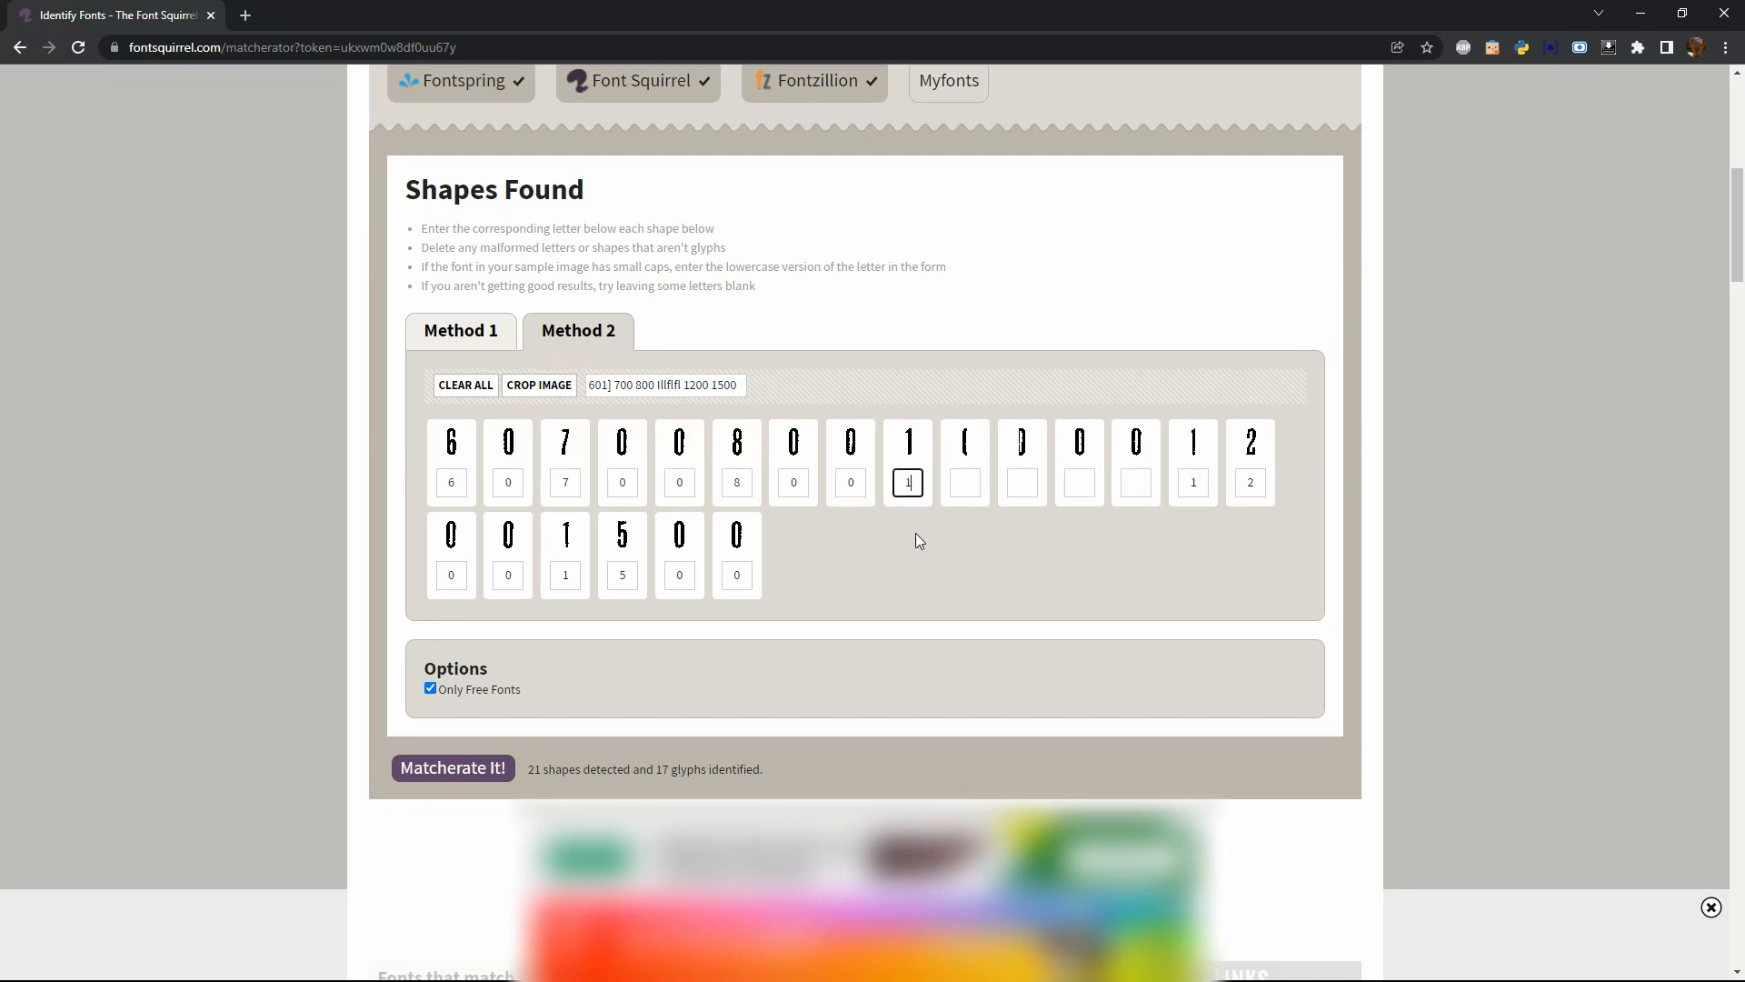
click(980, 428)
click(980, 428)
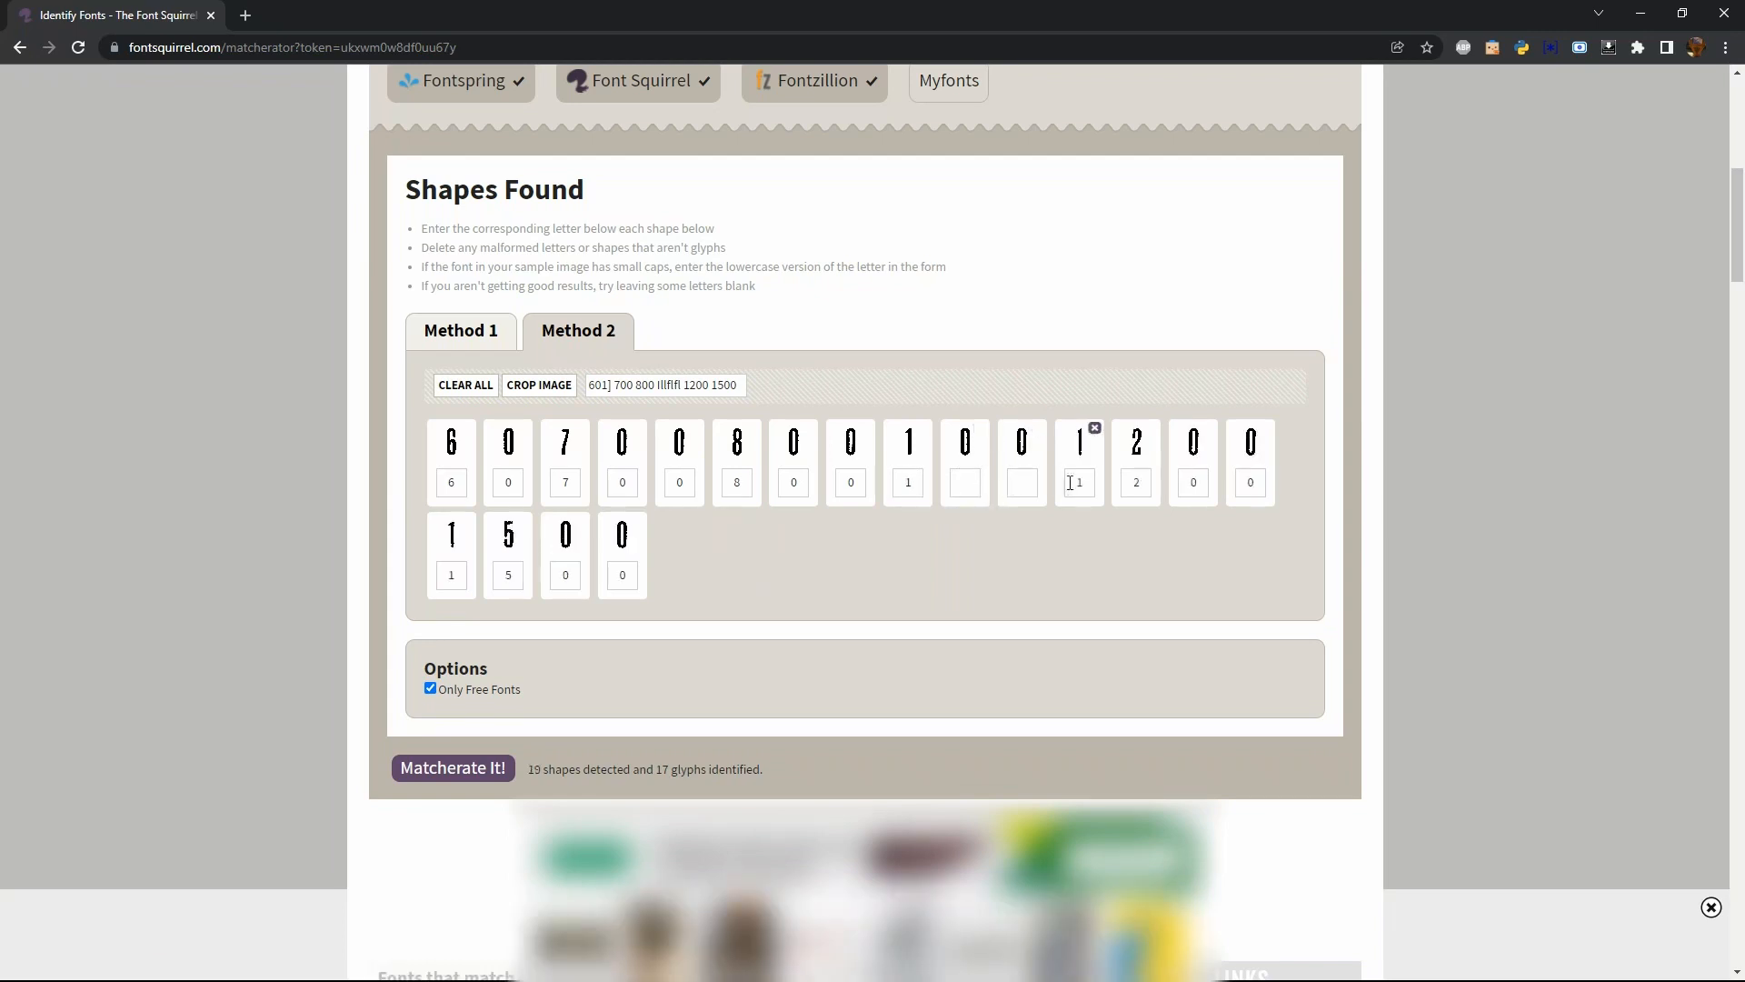
Enter 1 for the first digit of 1200 and 0 for the two unlabelled zeros before it
drag(1086, 483, 1073, 482)
text(1)
click(968, 480)
text(0)
click(1016, 489)
text(0)
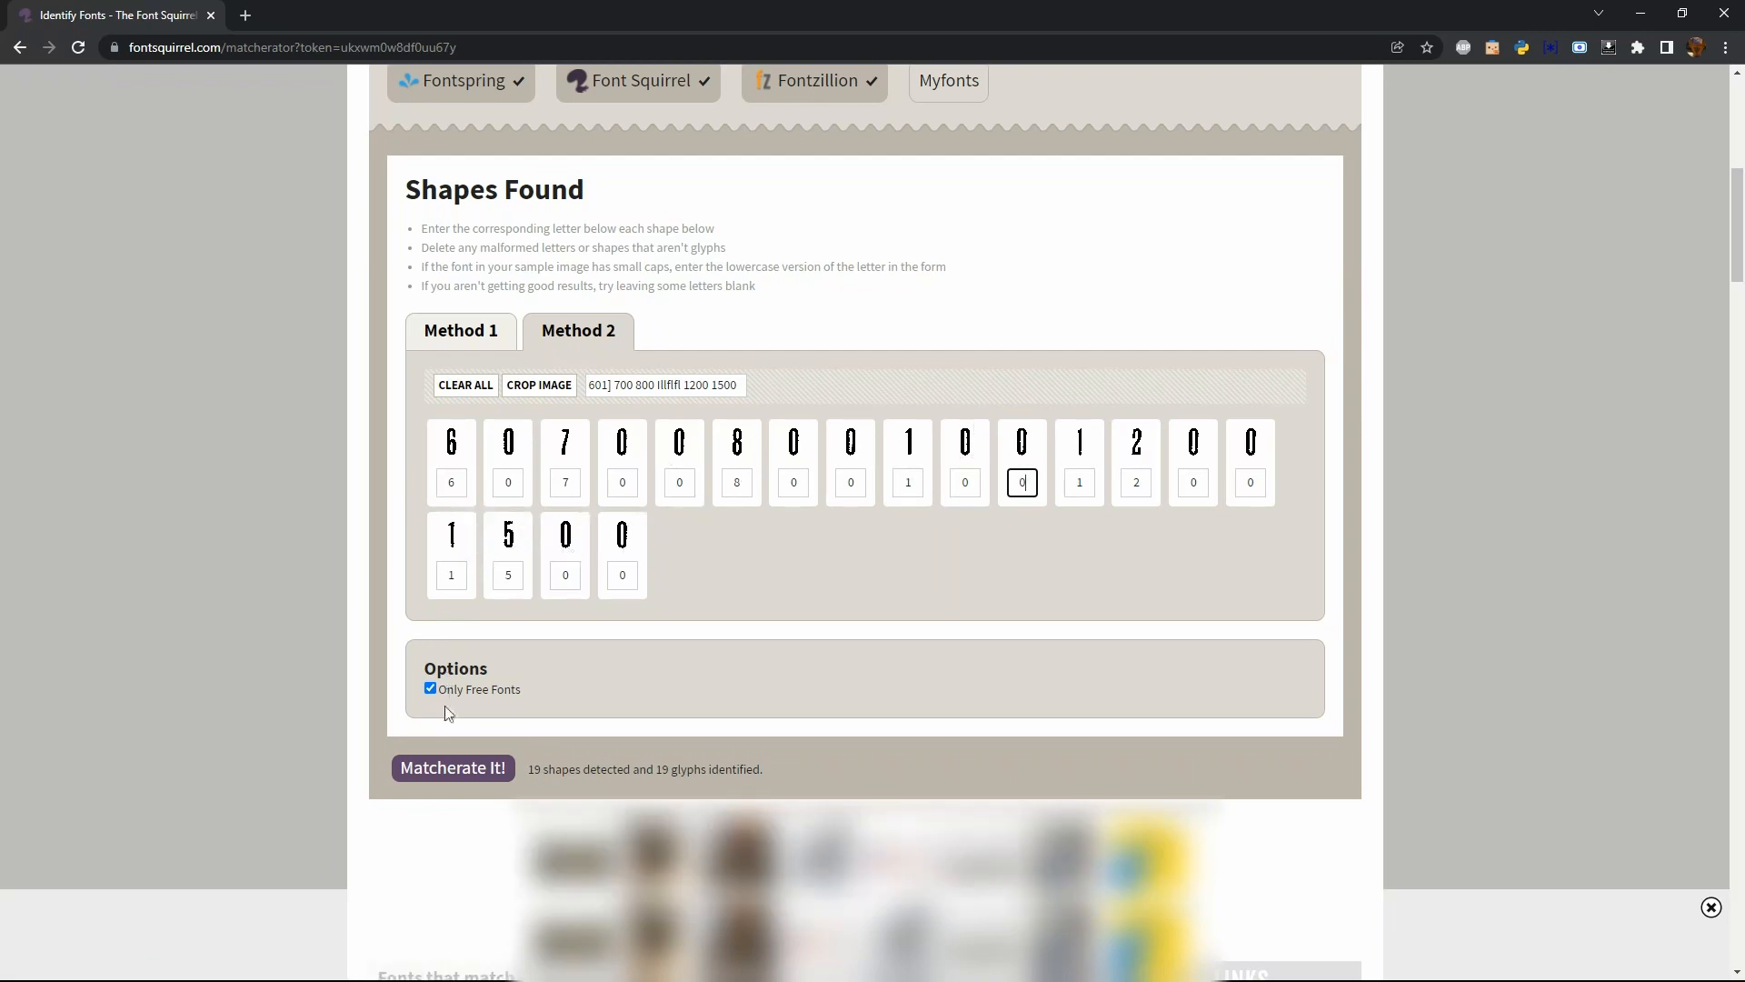
Rerun the font match with the corrected glyphs and place the fsq.jpg reference image beside the matching fonts
click(452, 773)
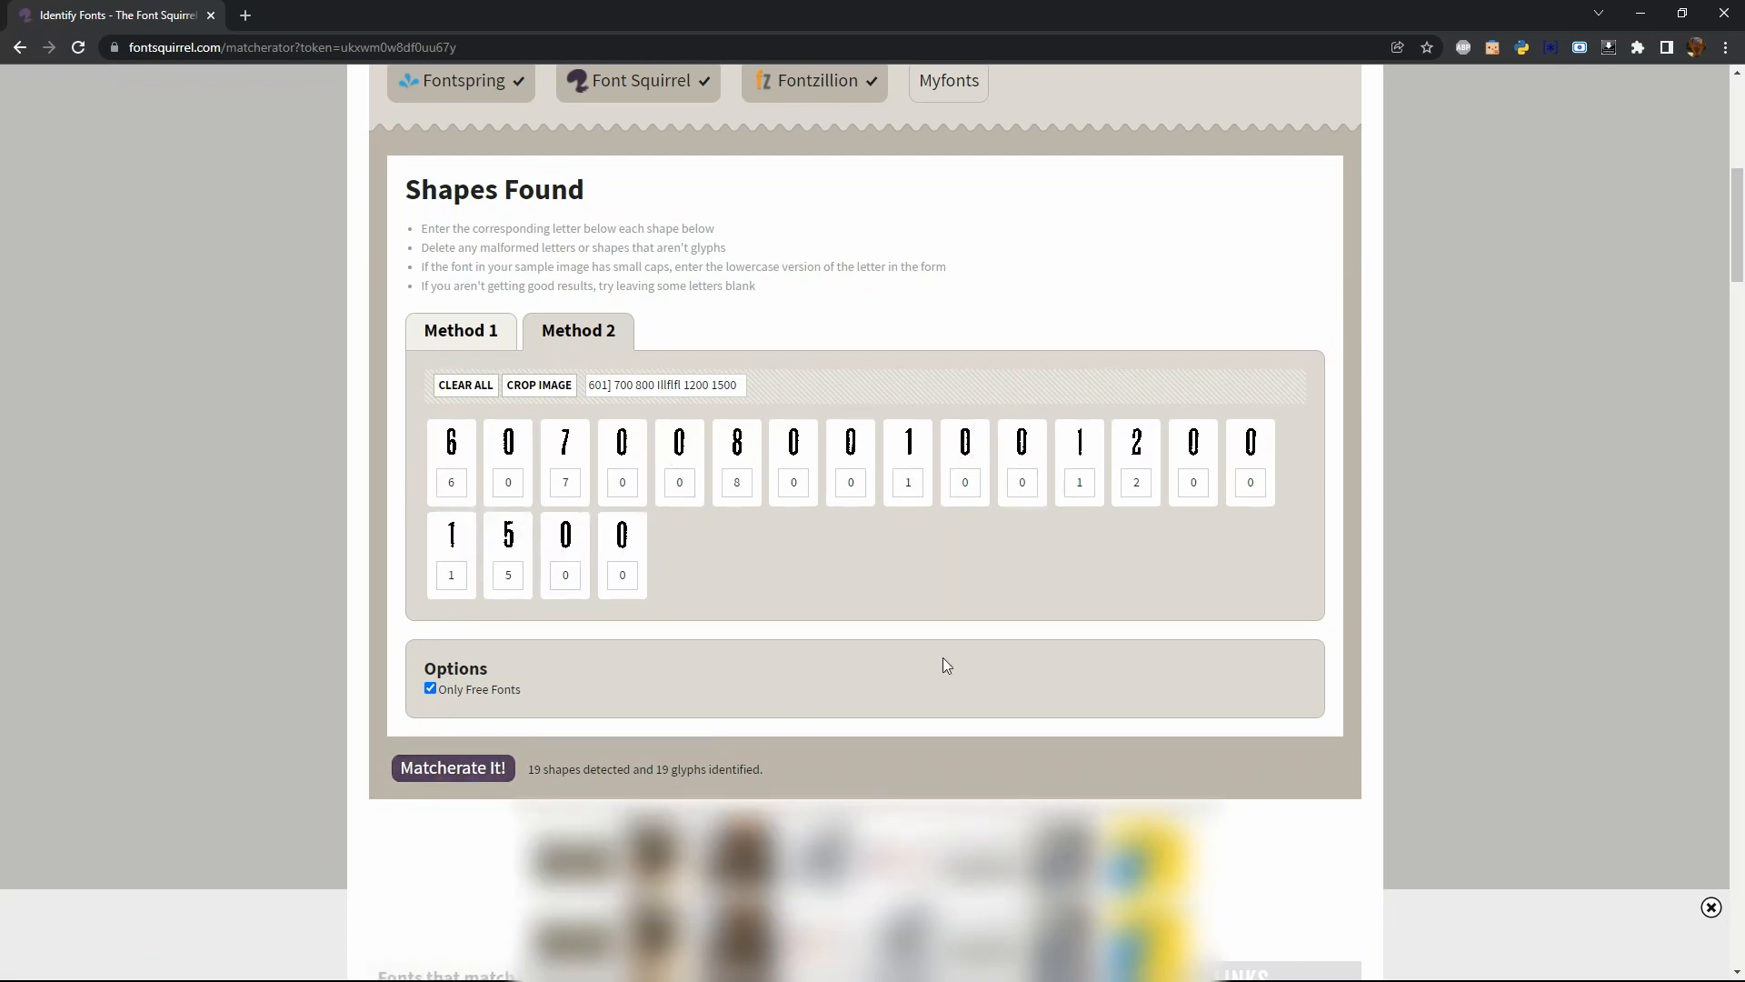
scroll(942, 658, down, 5)
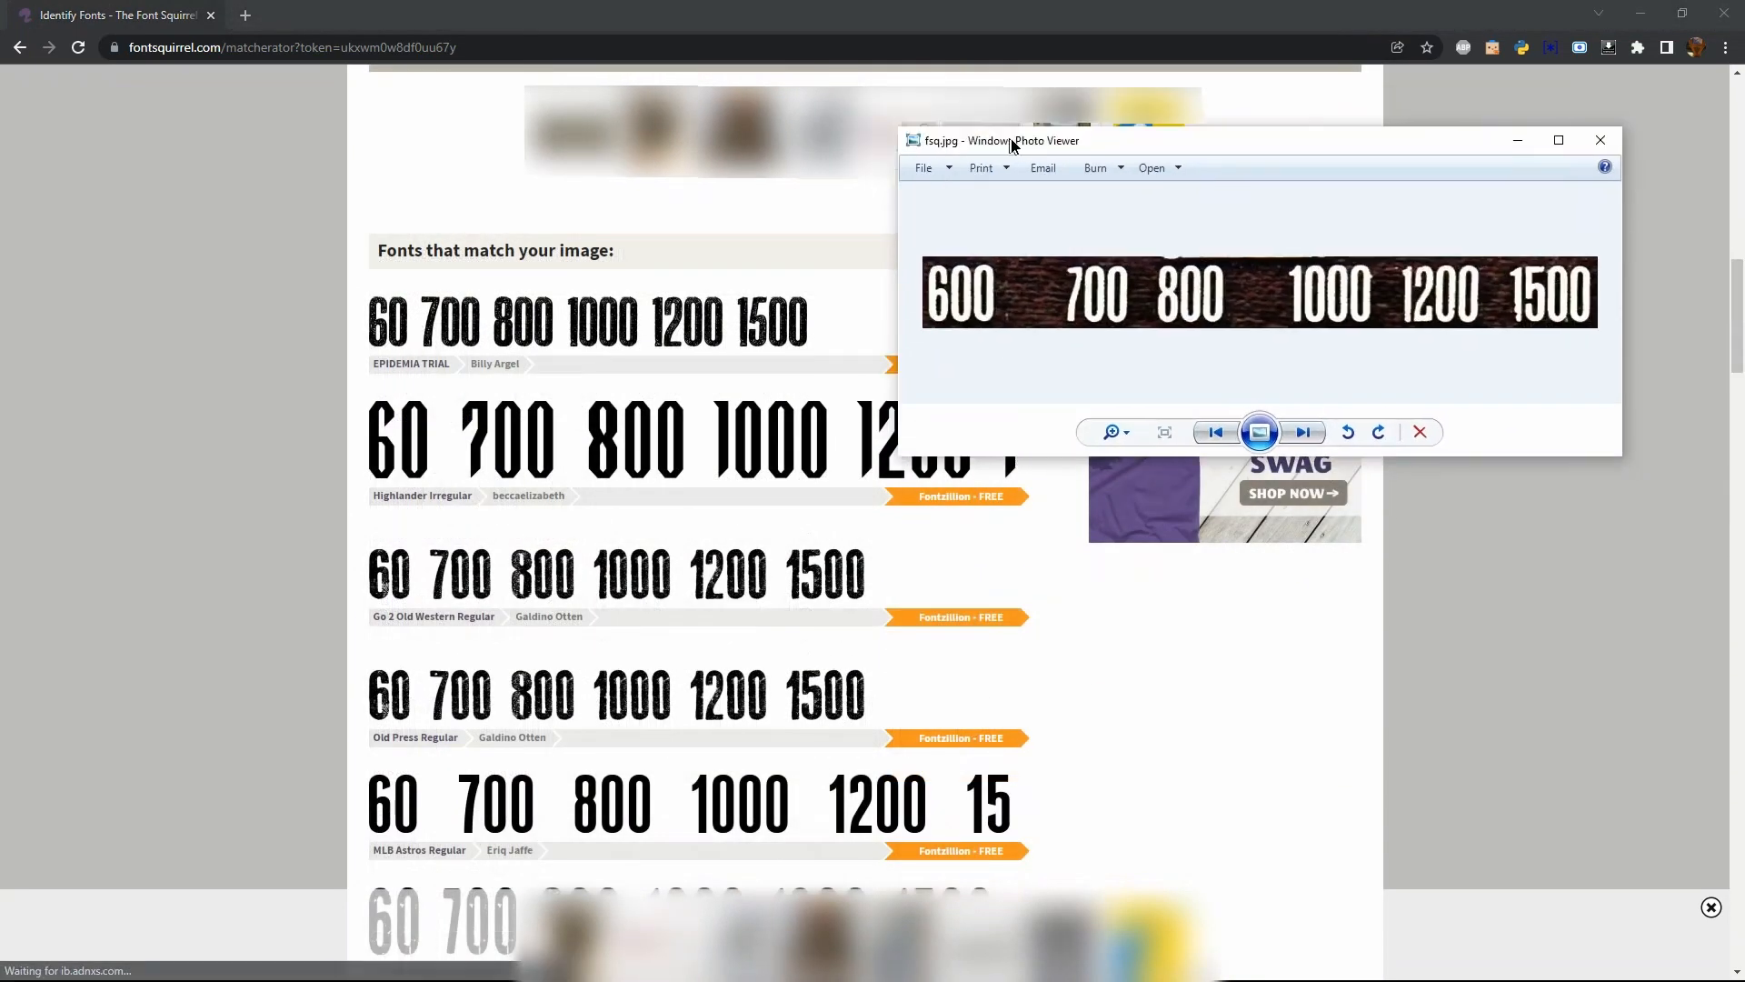
drag(1019, 148, 1091, 127)
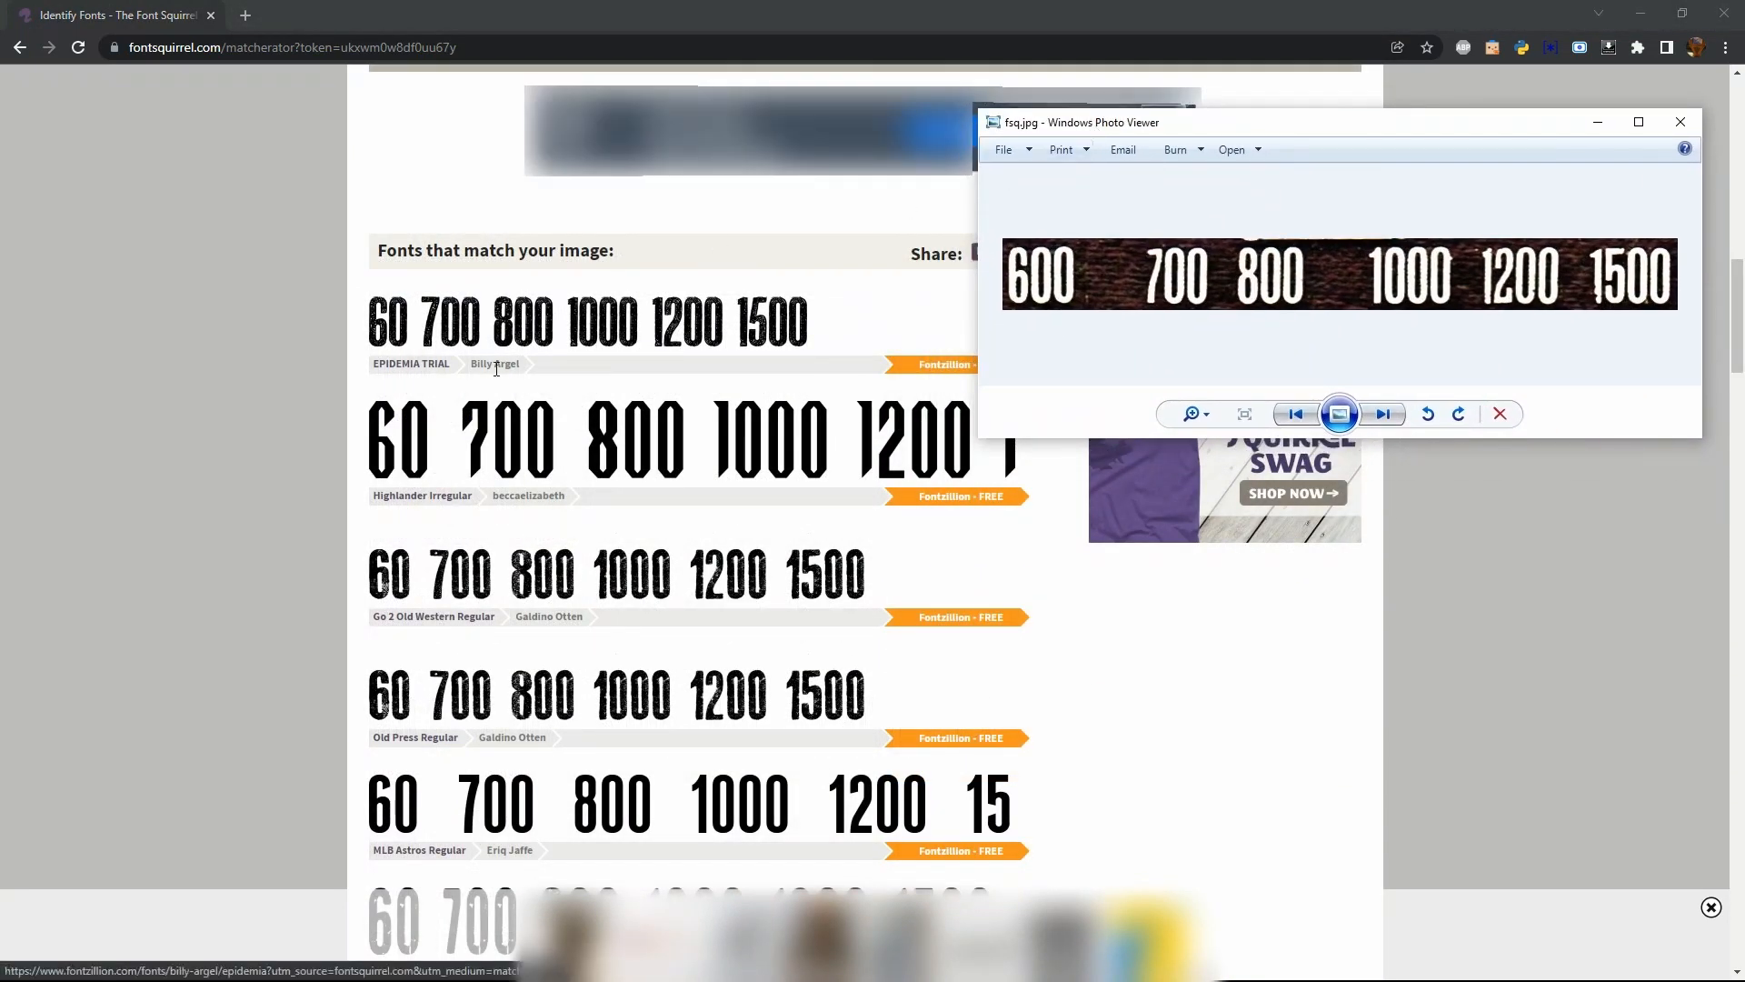
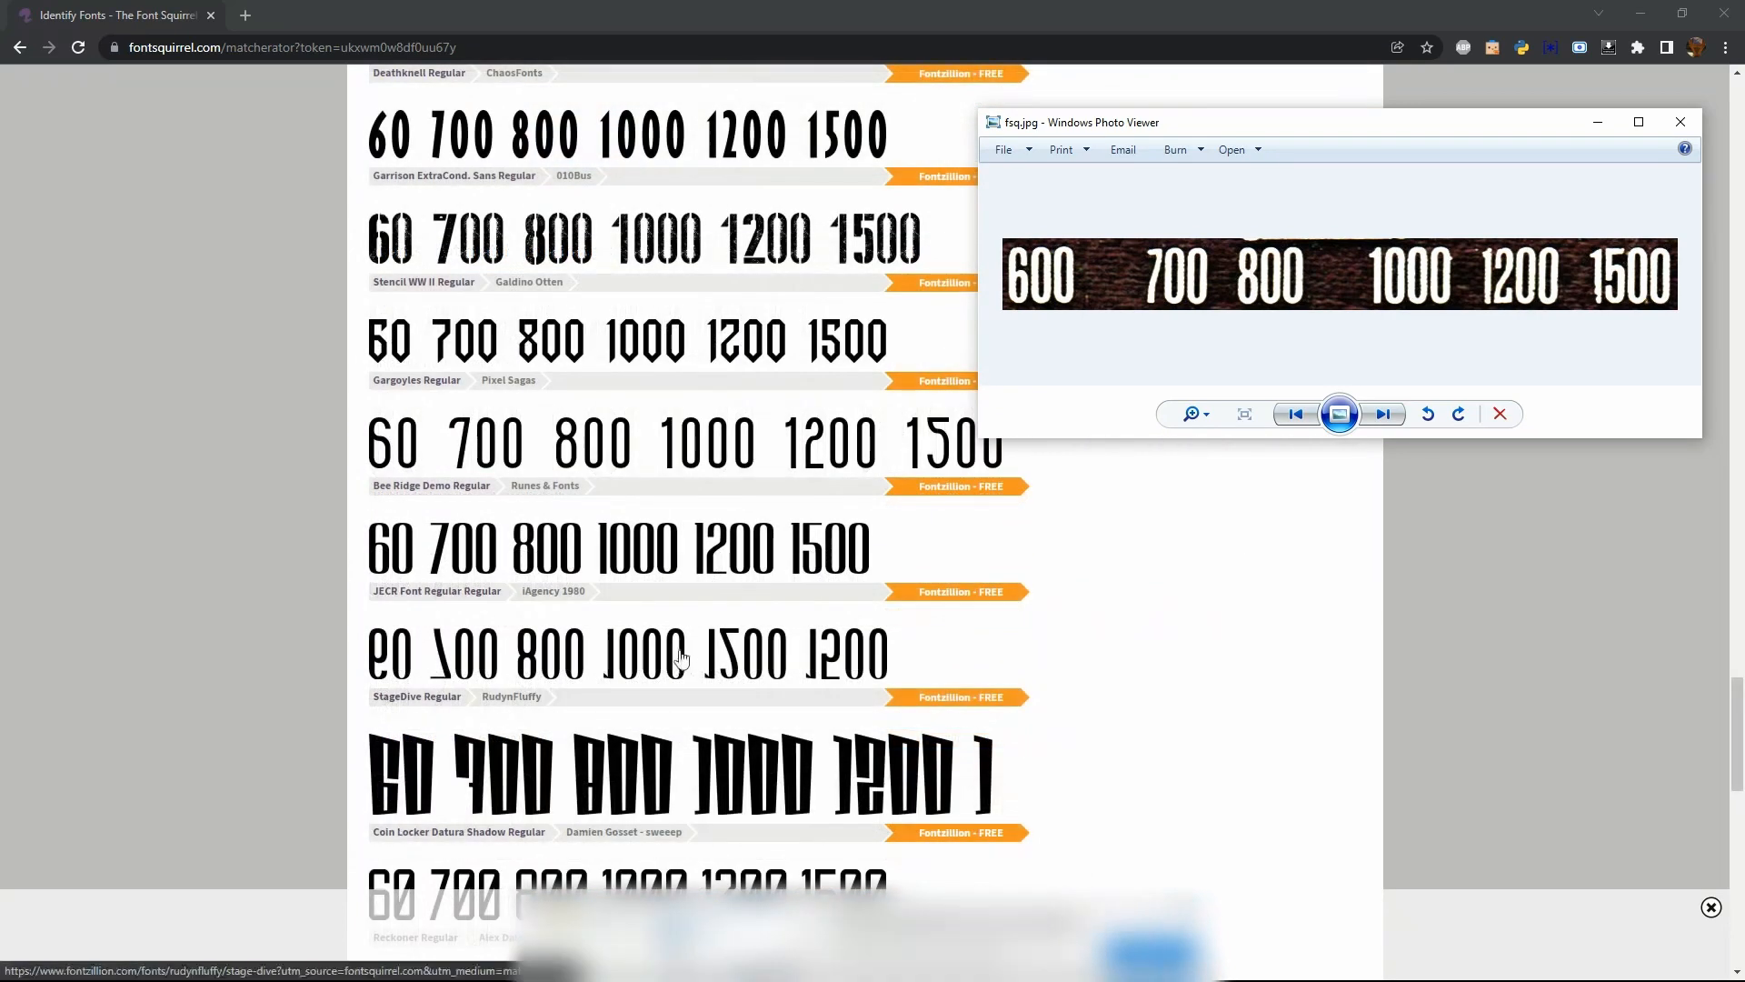
Compare the matching fonts with the reference numerals, open MLB Astros Regular and download its font archive to Downloads
scroll(743, 622, up, 1)
scroll(743, 623, up, 20)
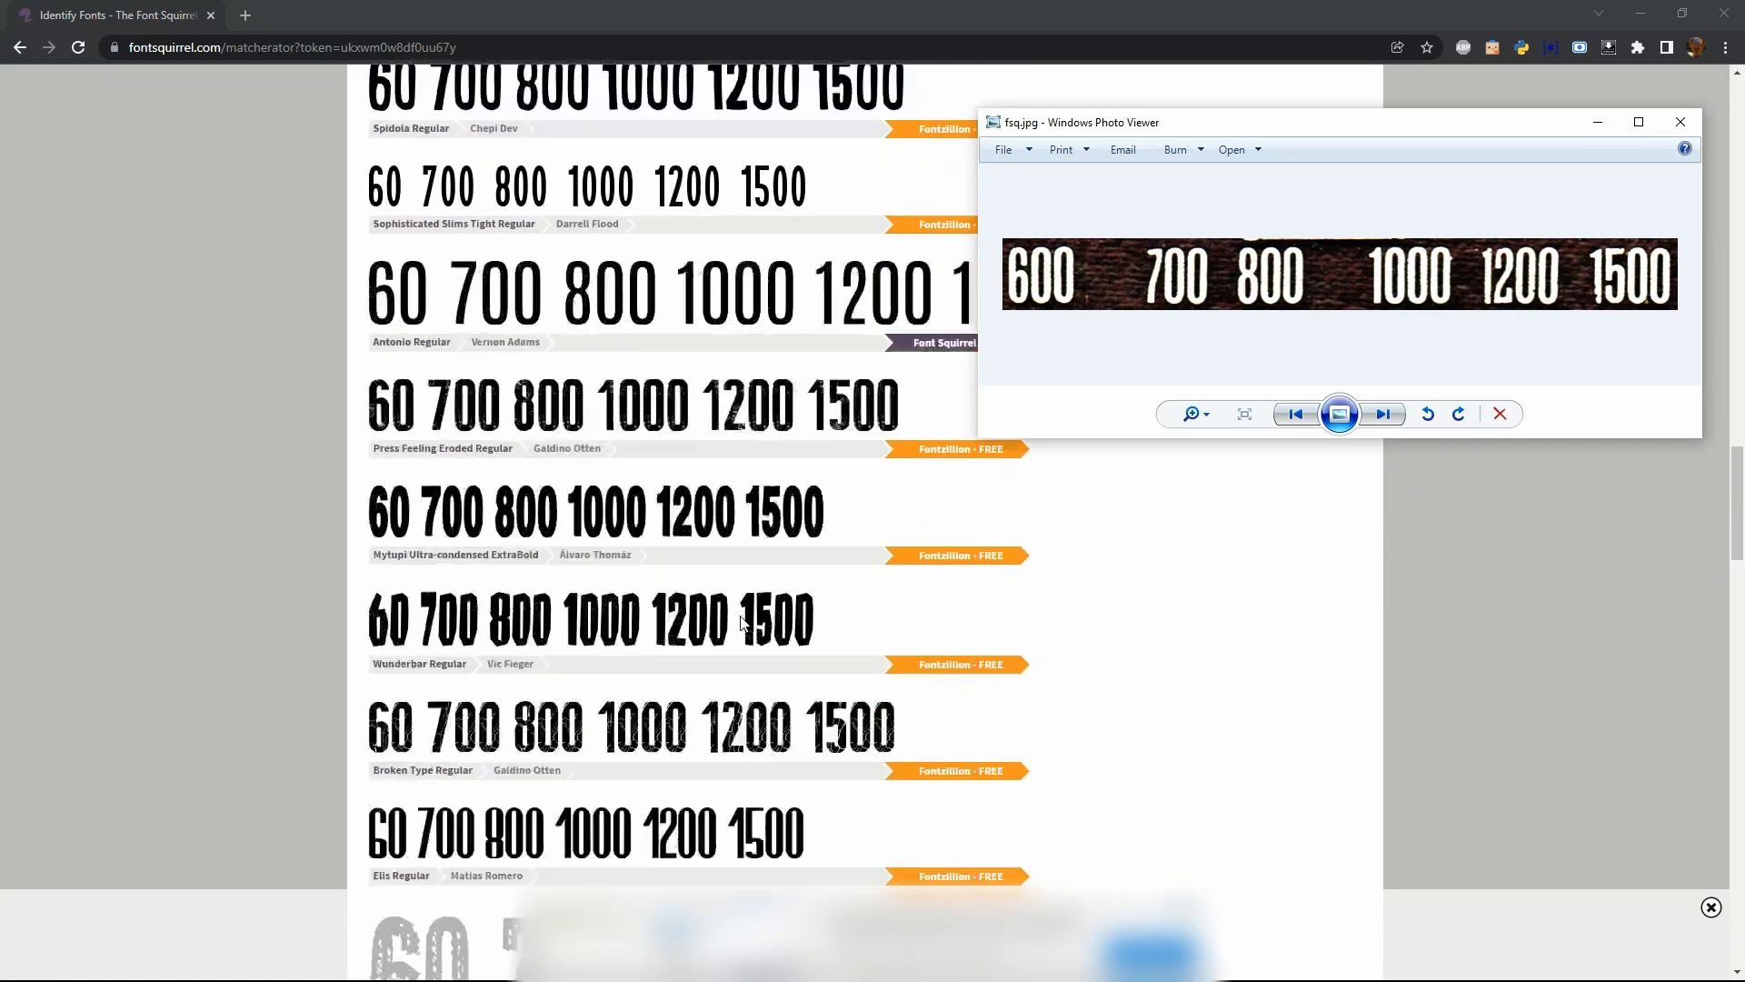
scroll(743, 622, up, 6)
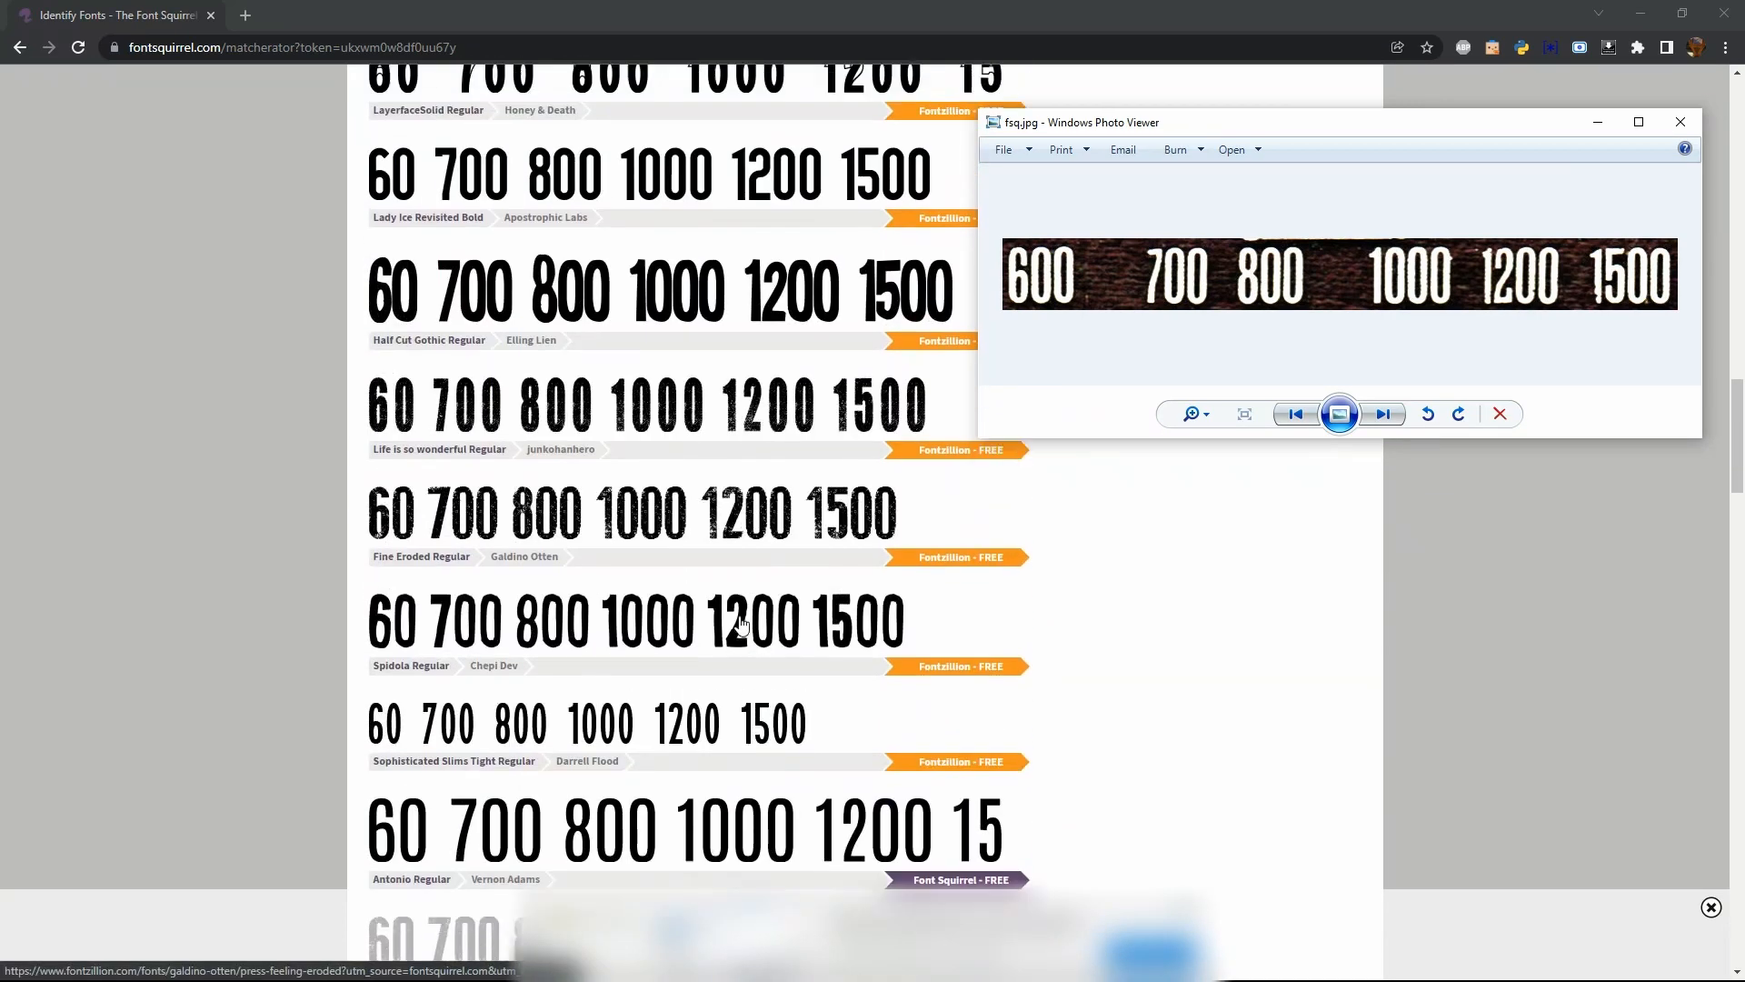
scroll(743, 623, up, 6)
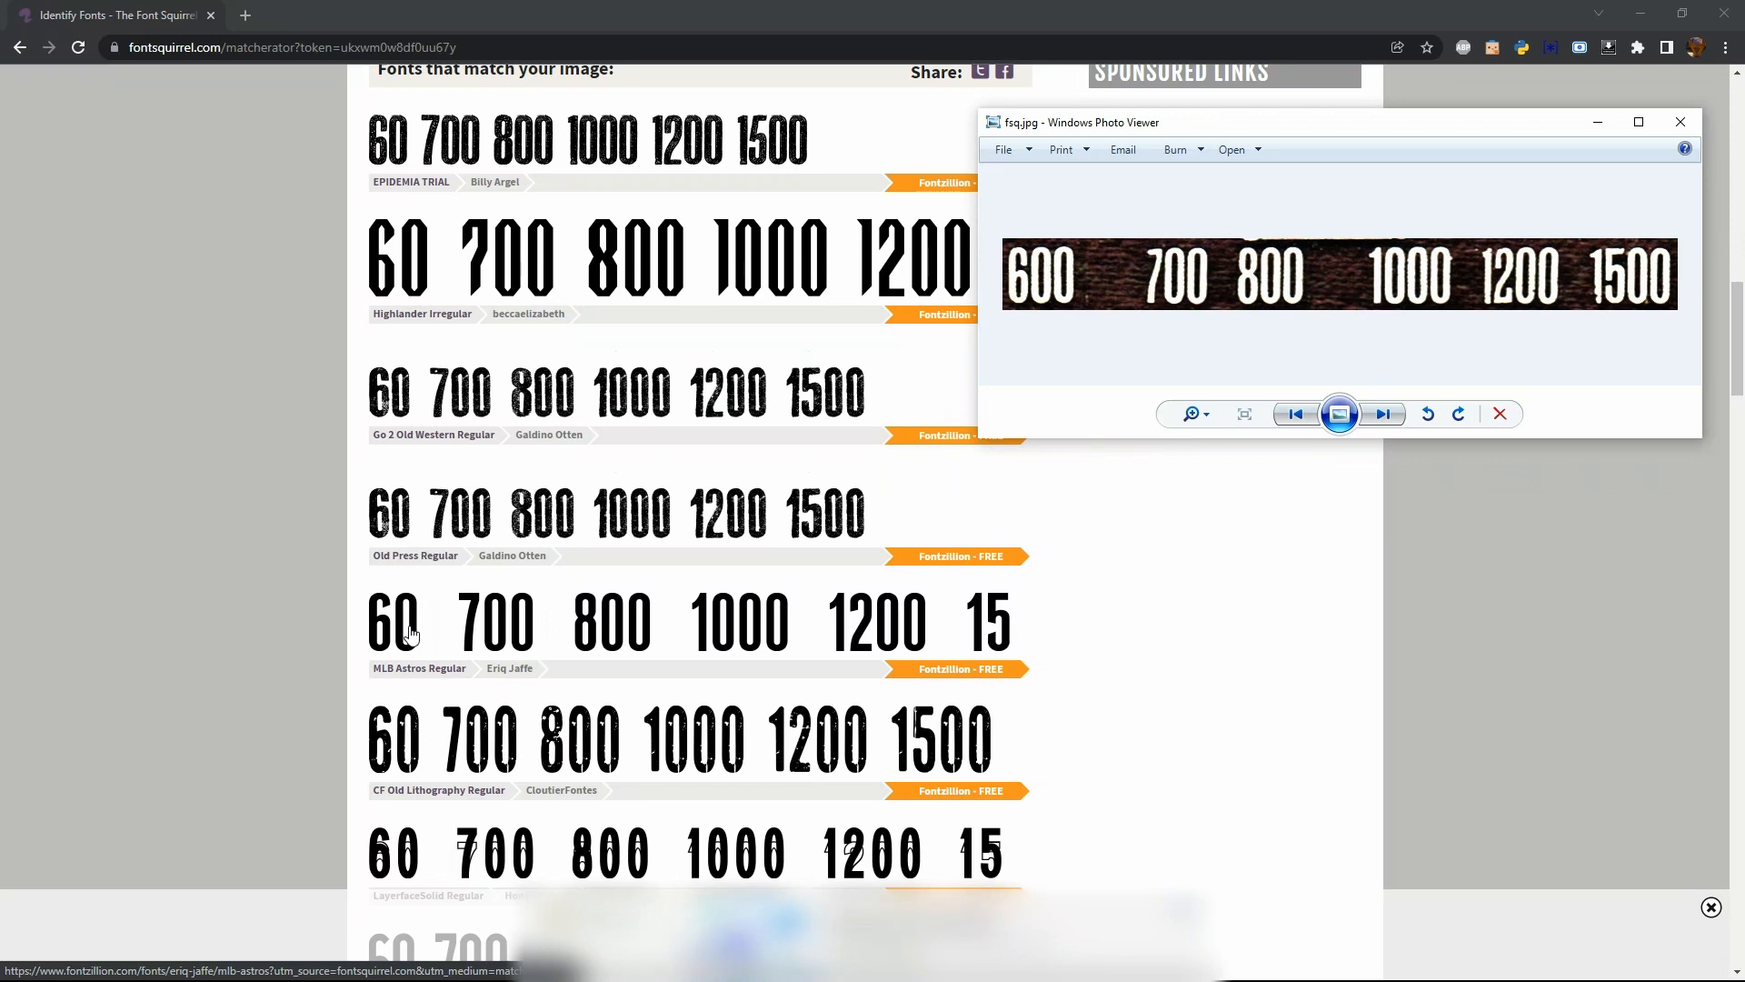
click(411, 633)
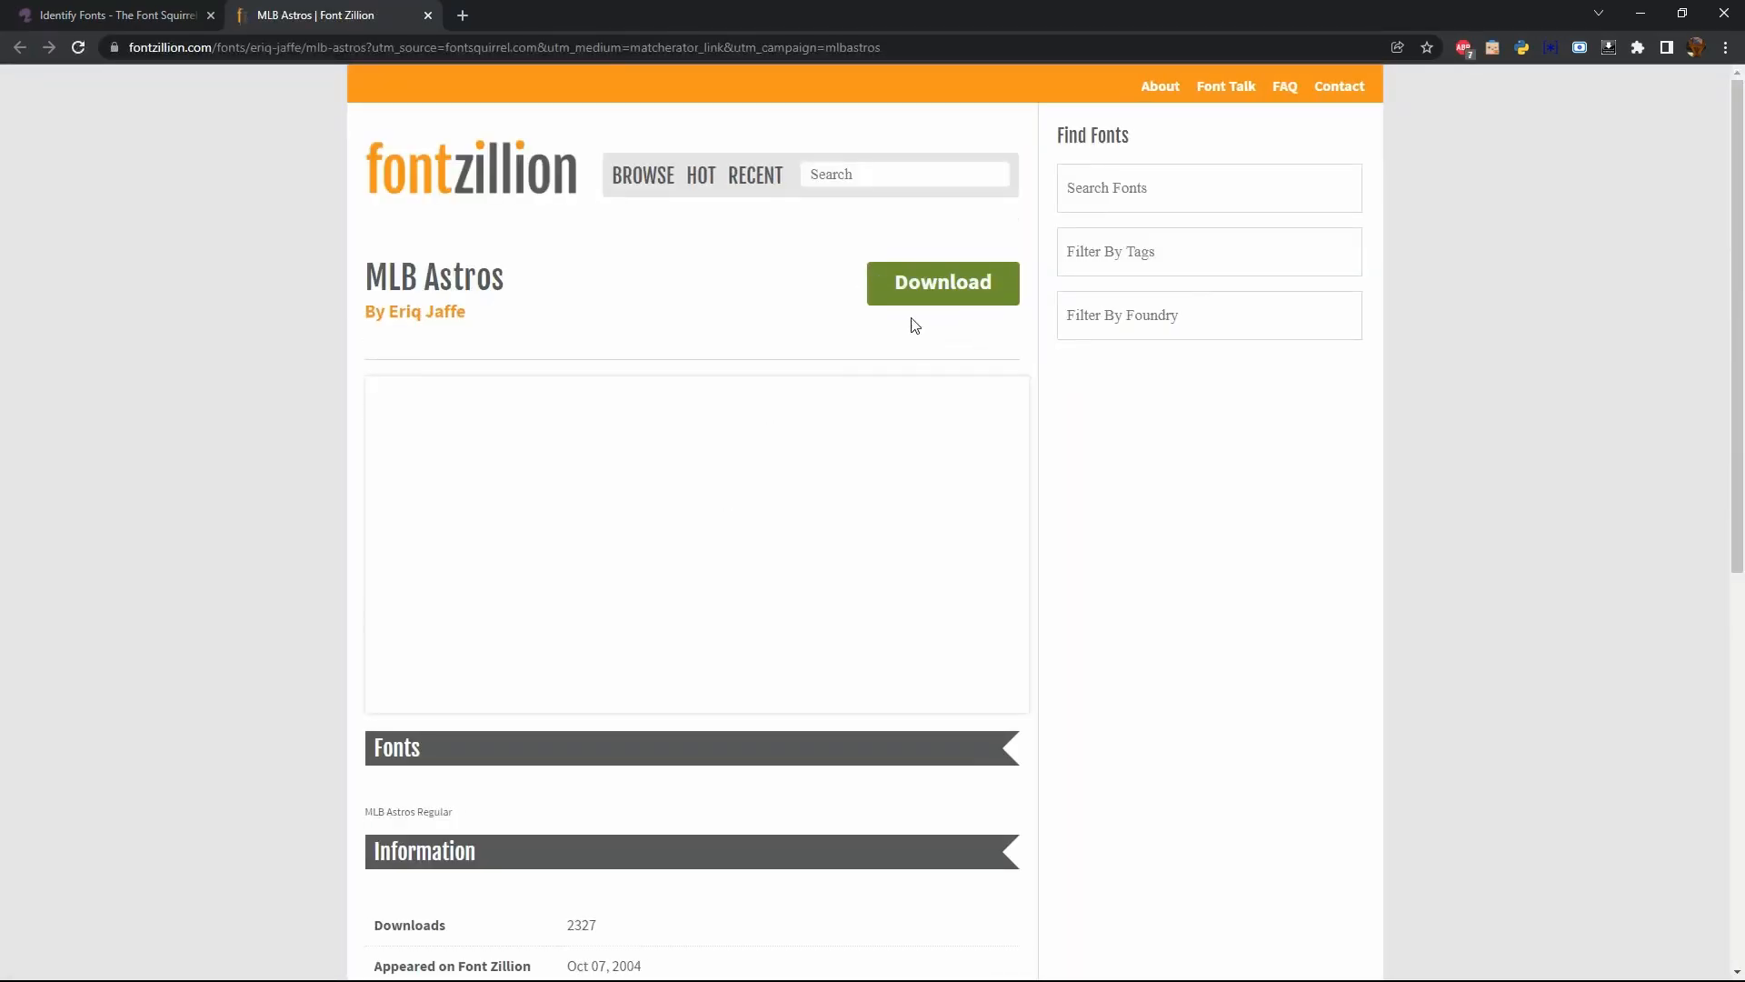
click(949, 290)
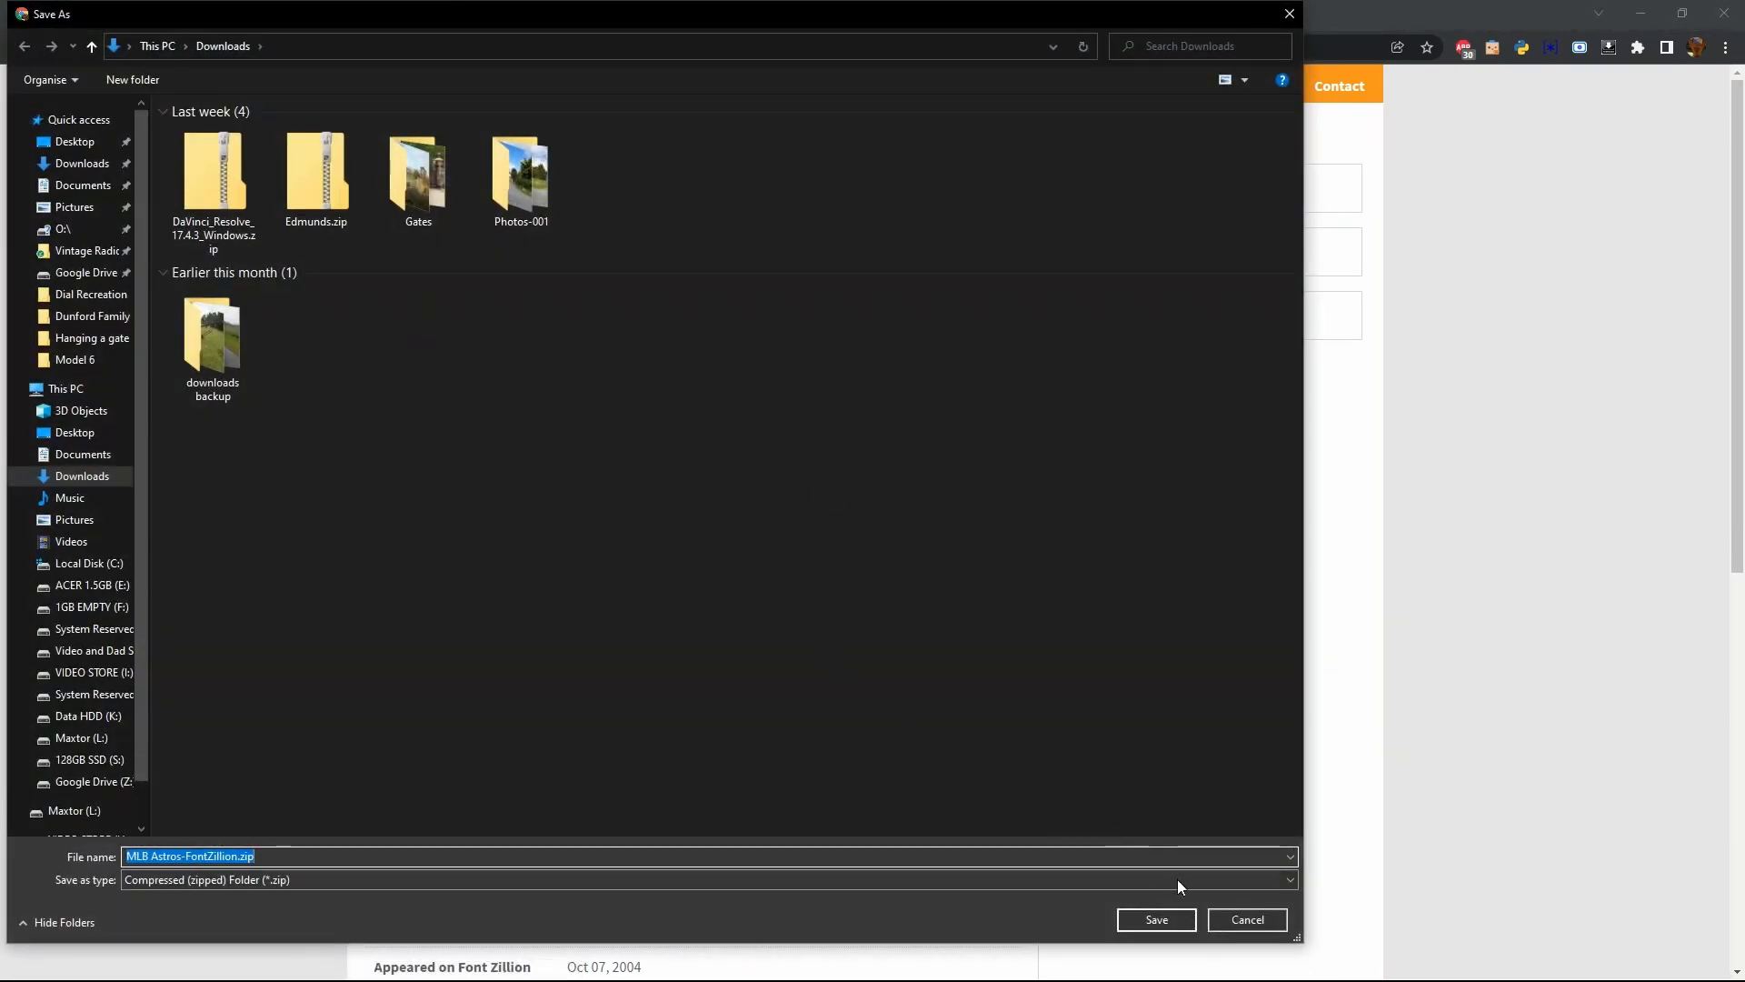
click(1156, 919)
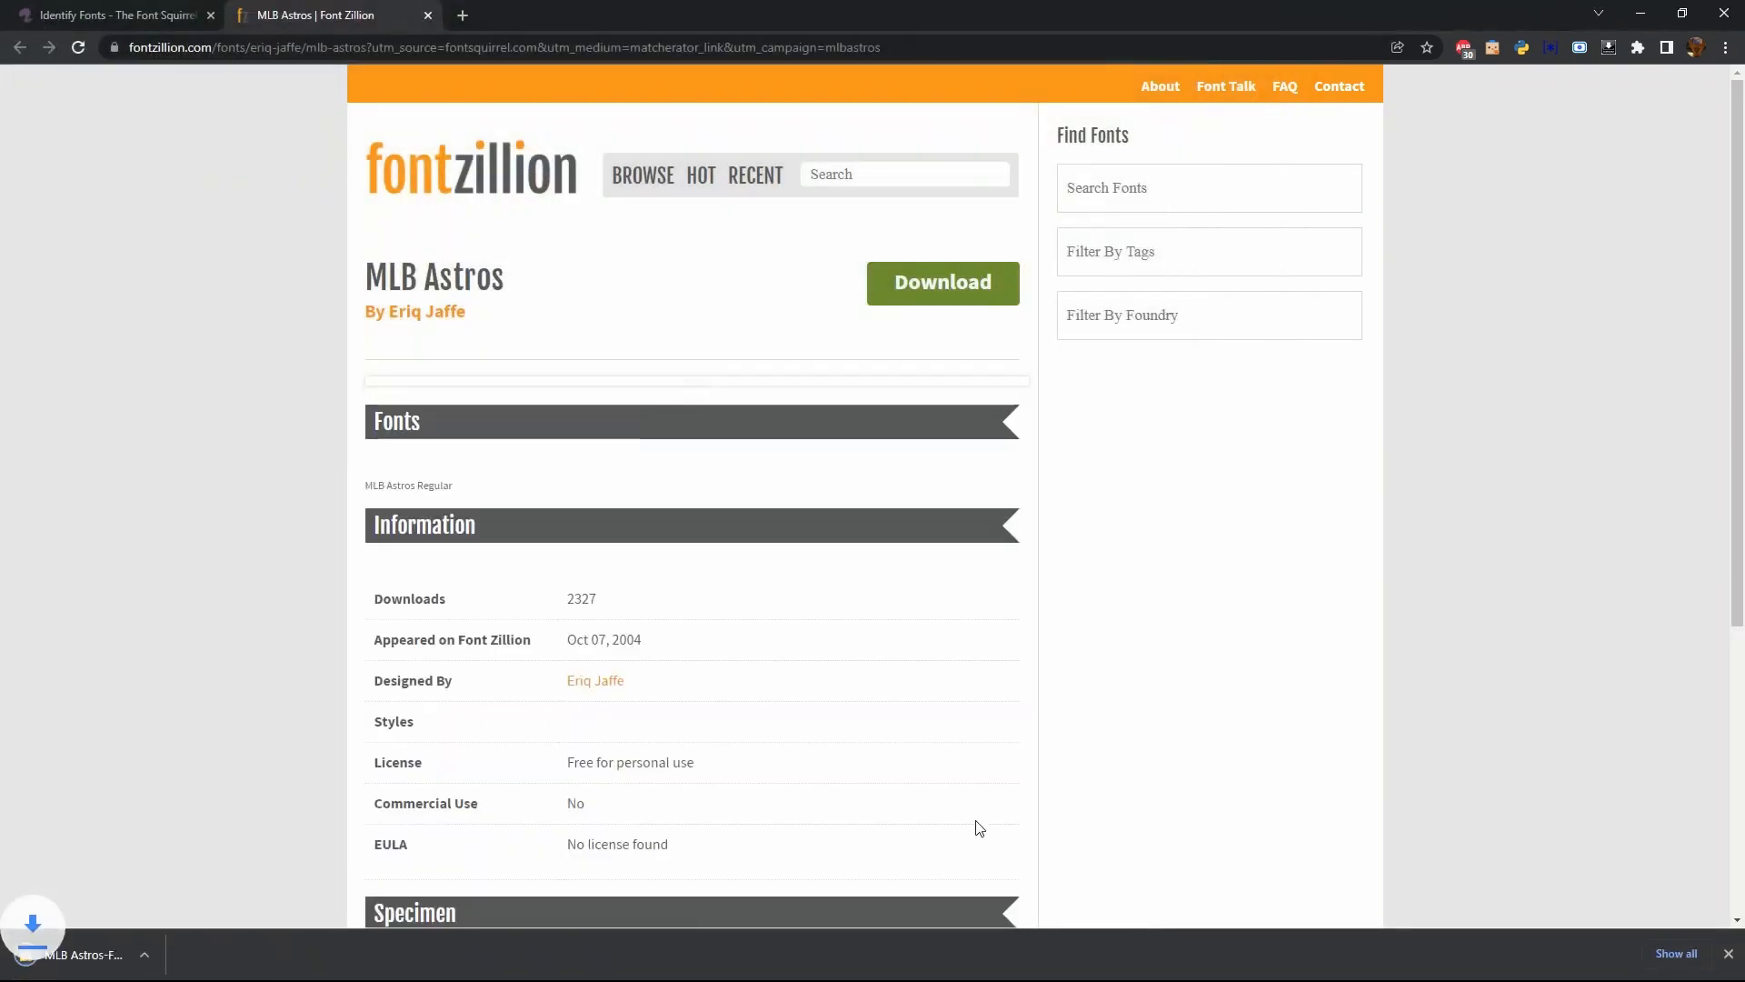
Open the downloaded MLB Astros archive, install mlbastro.ttf from its Fonts folder, and close the preview and folder windows
click(118, 954)
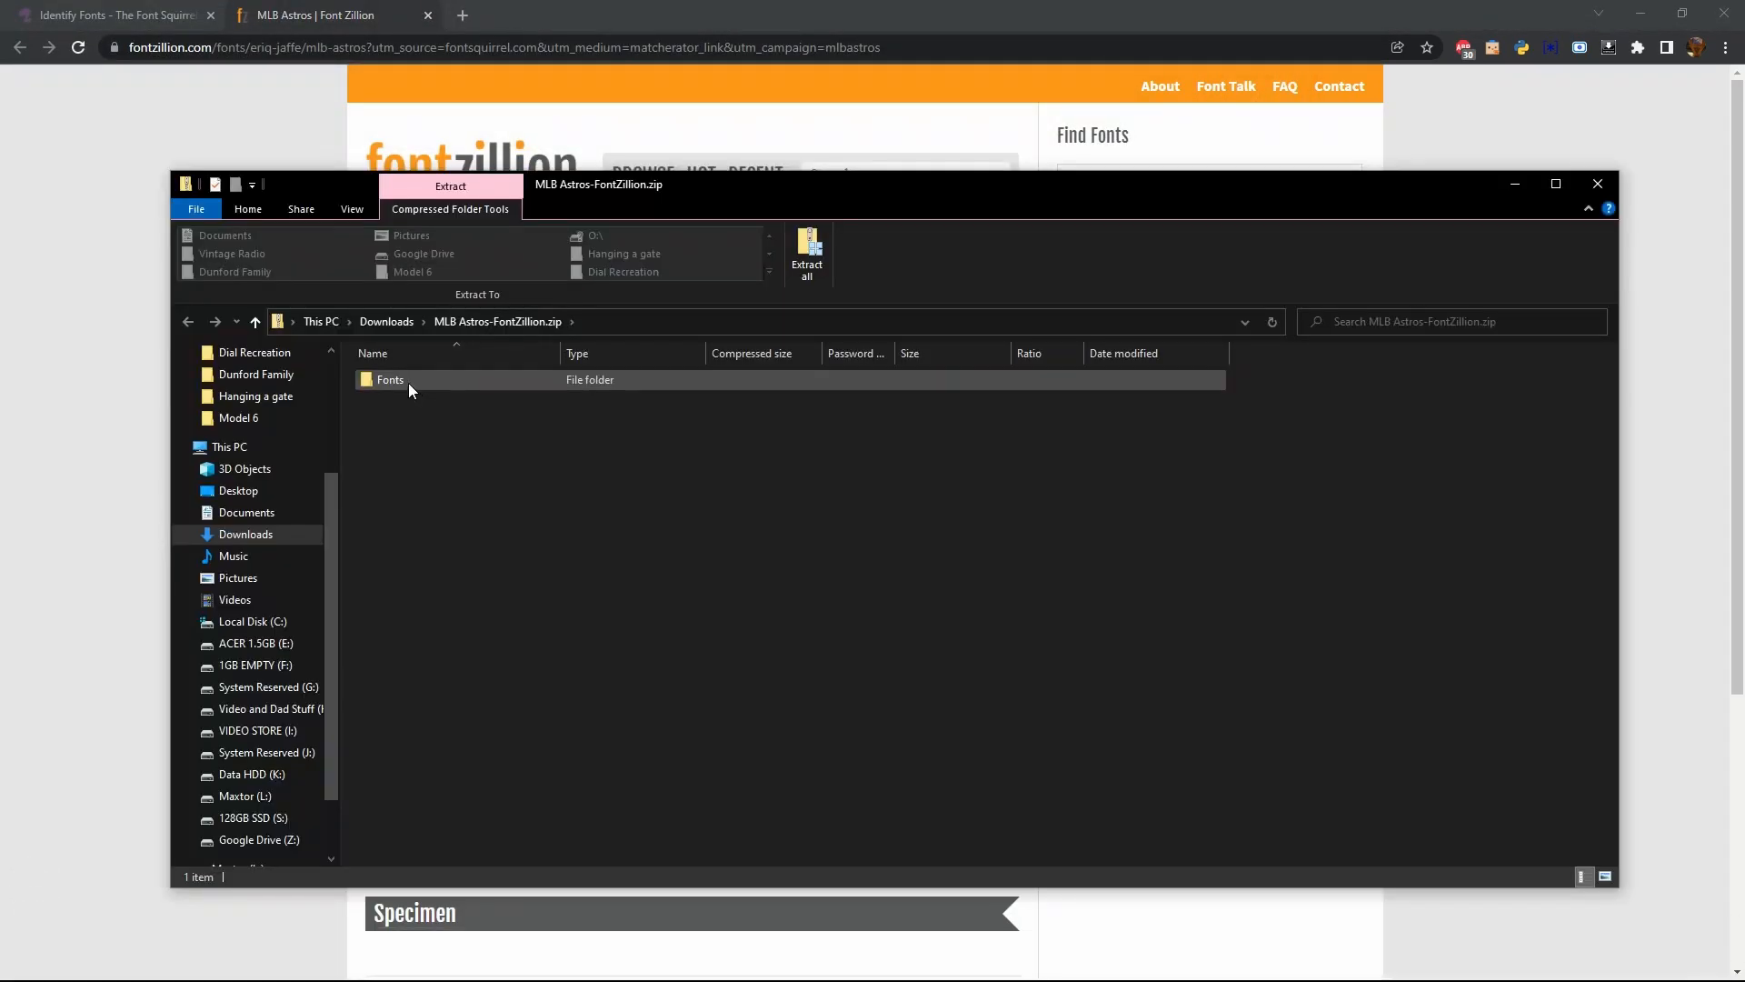
click(407, 384)
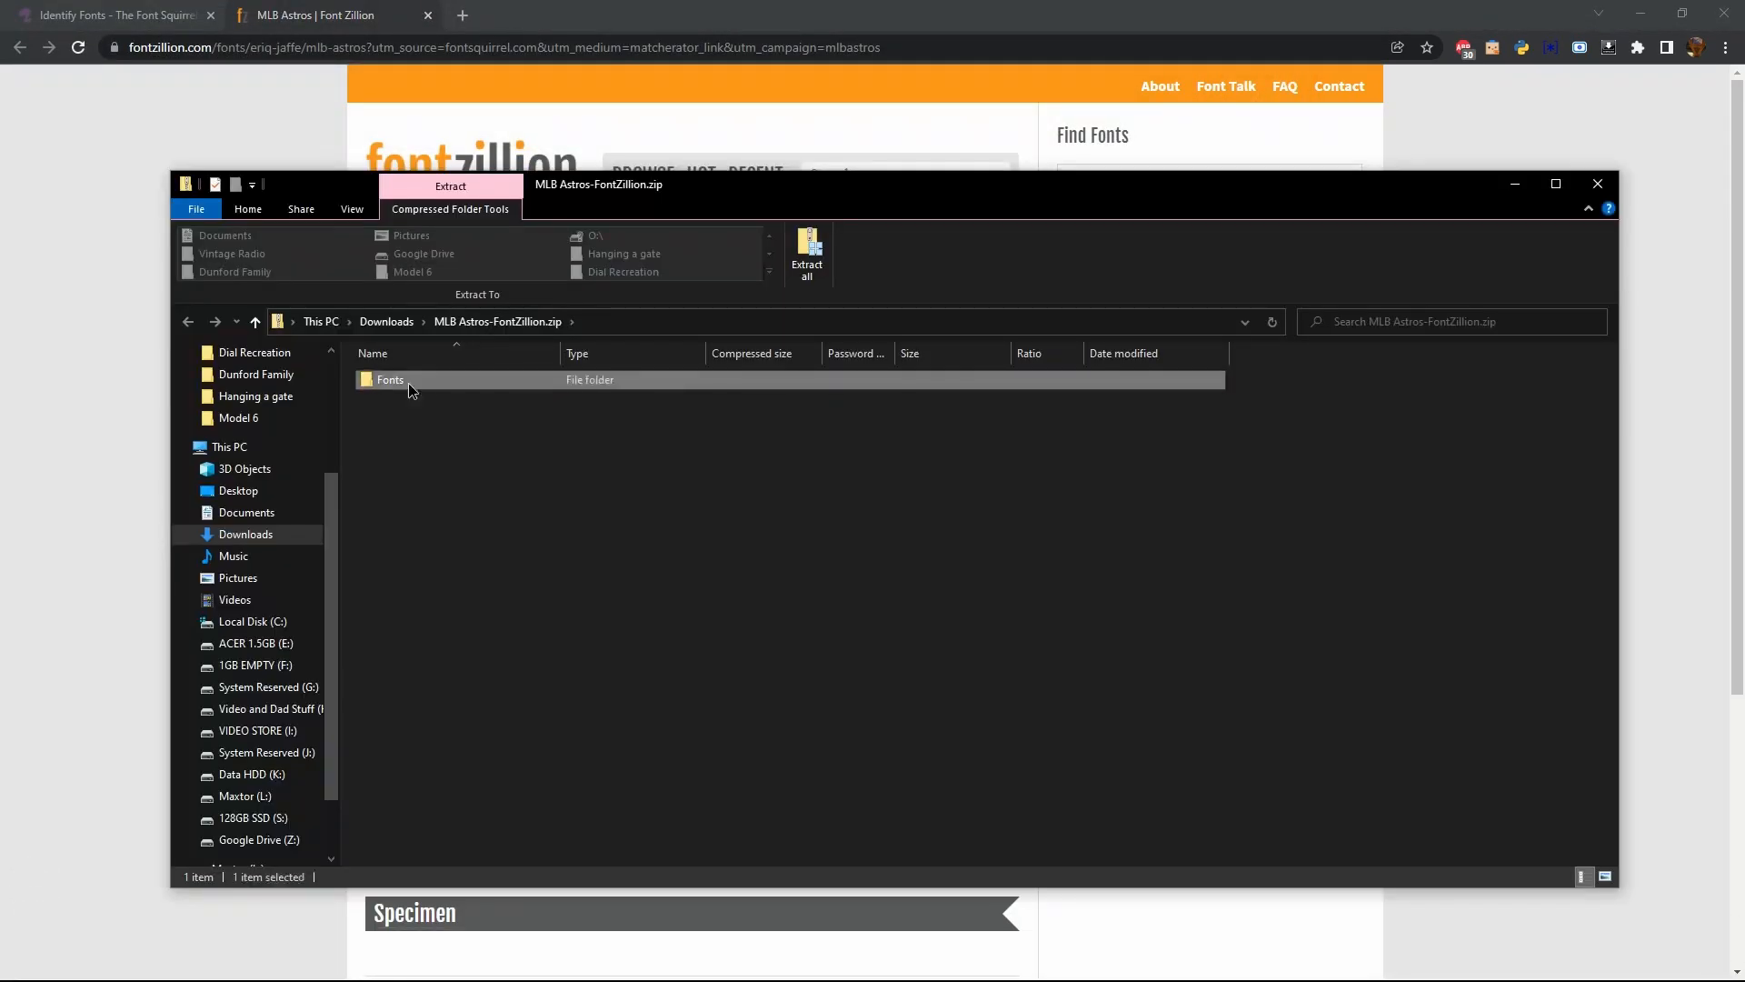
double_click(407, 383)
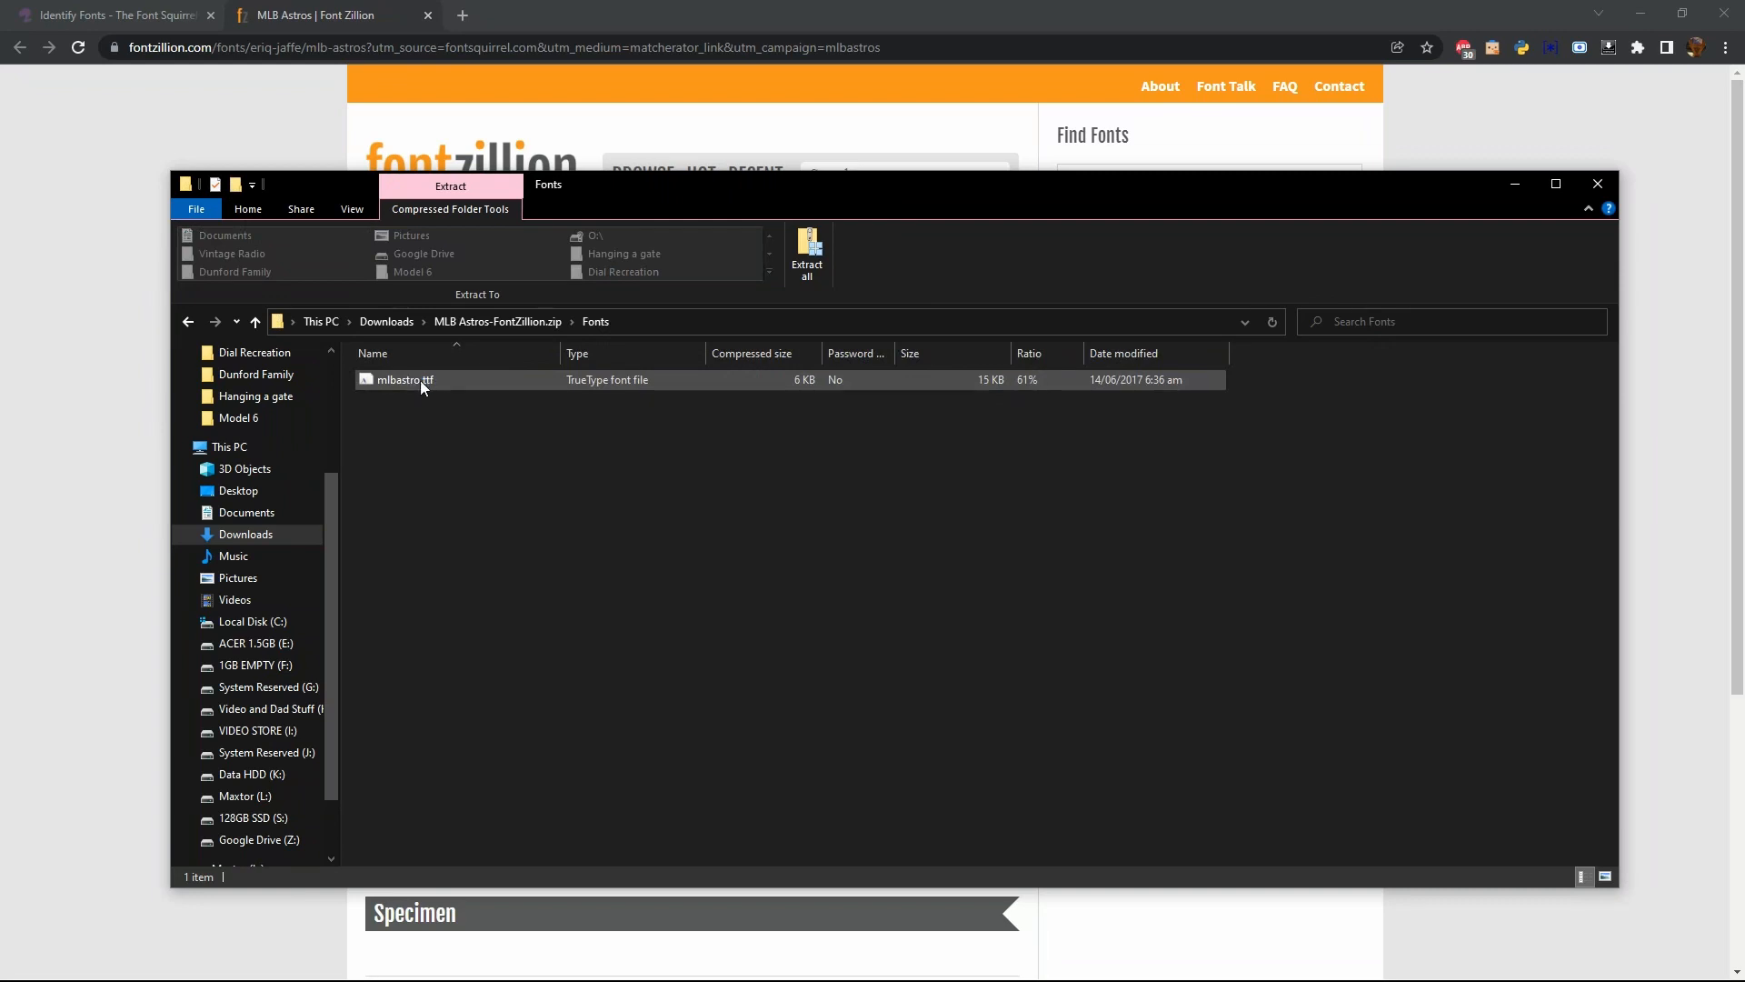
double_click(420, 379)
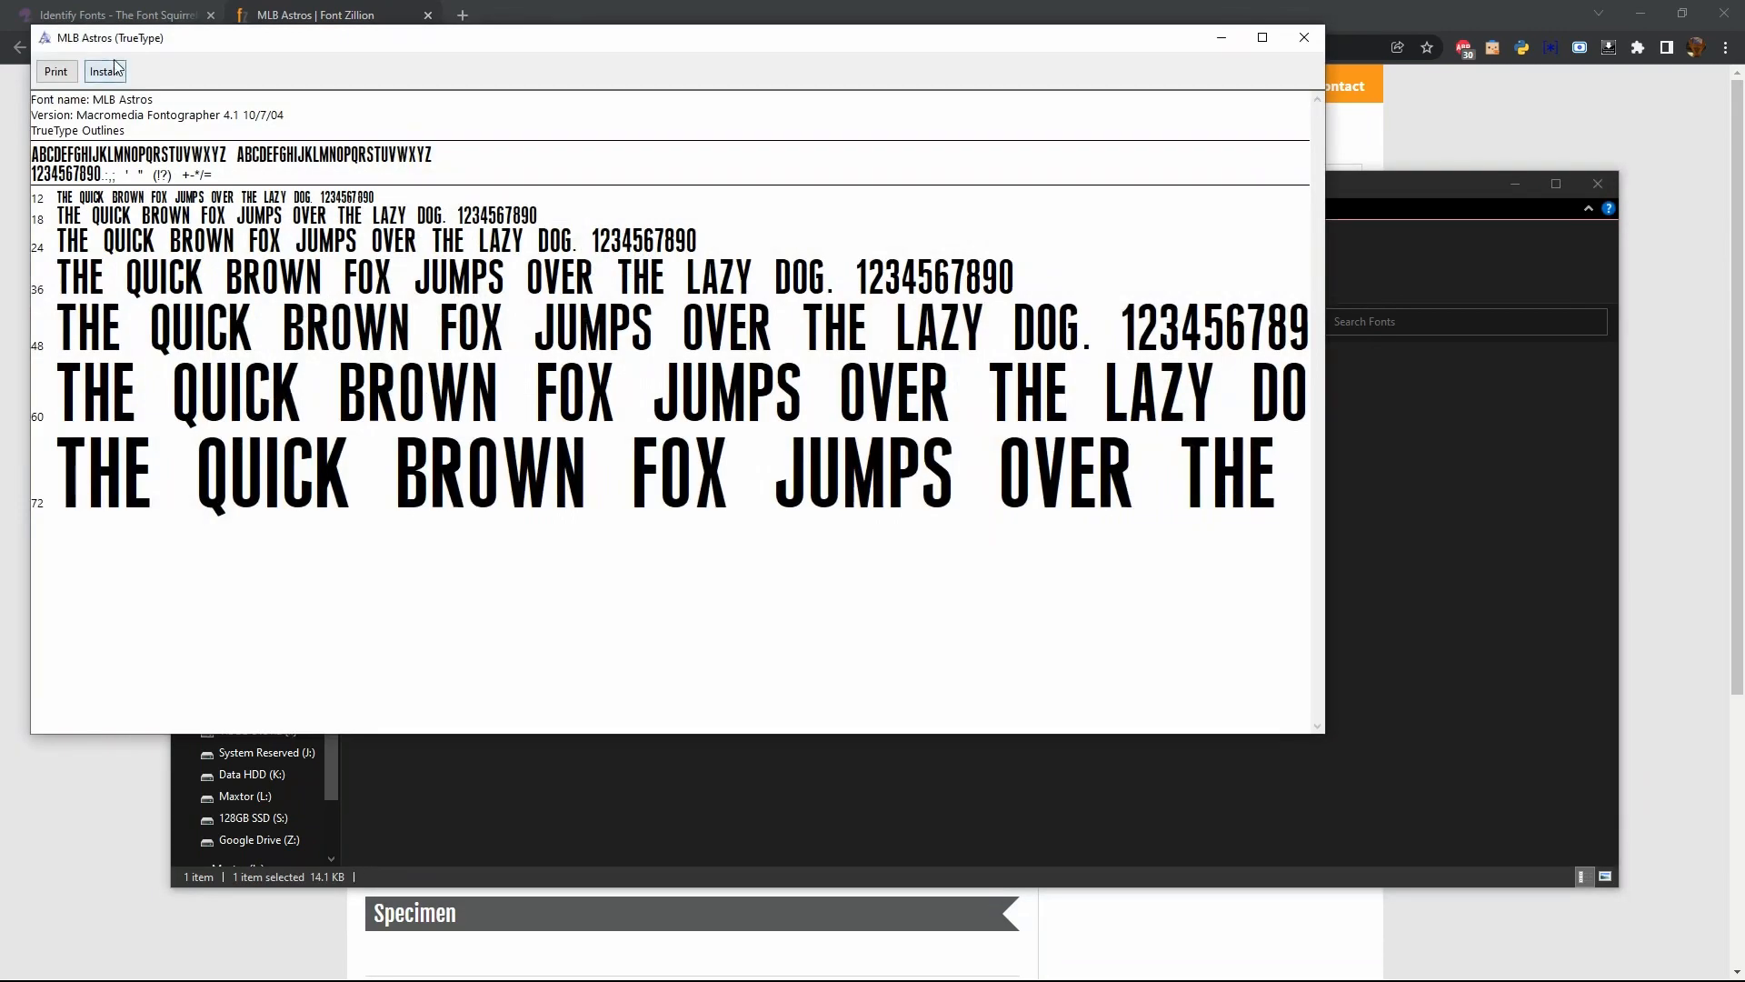
click(113, 75)
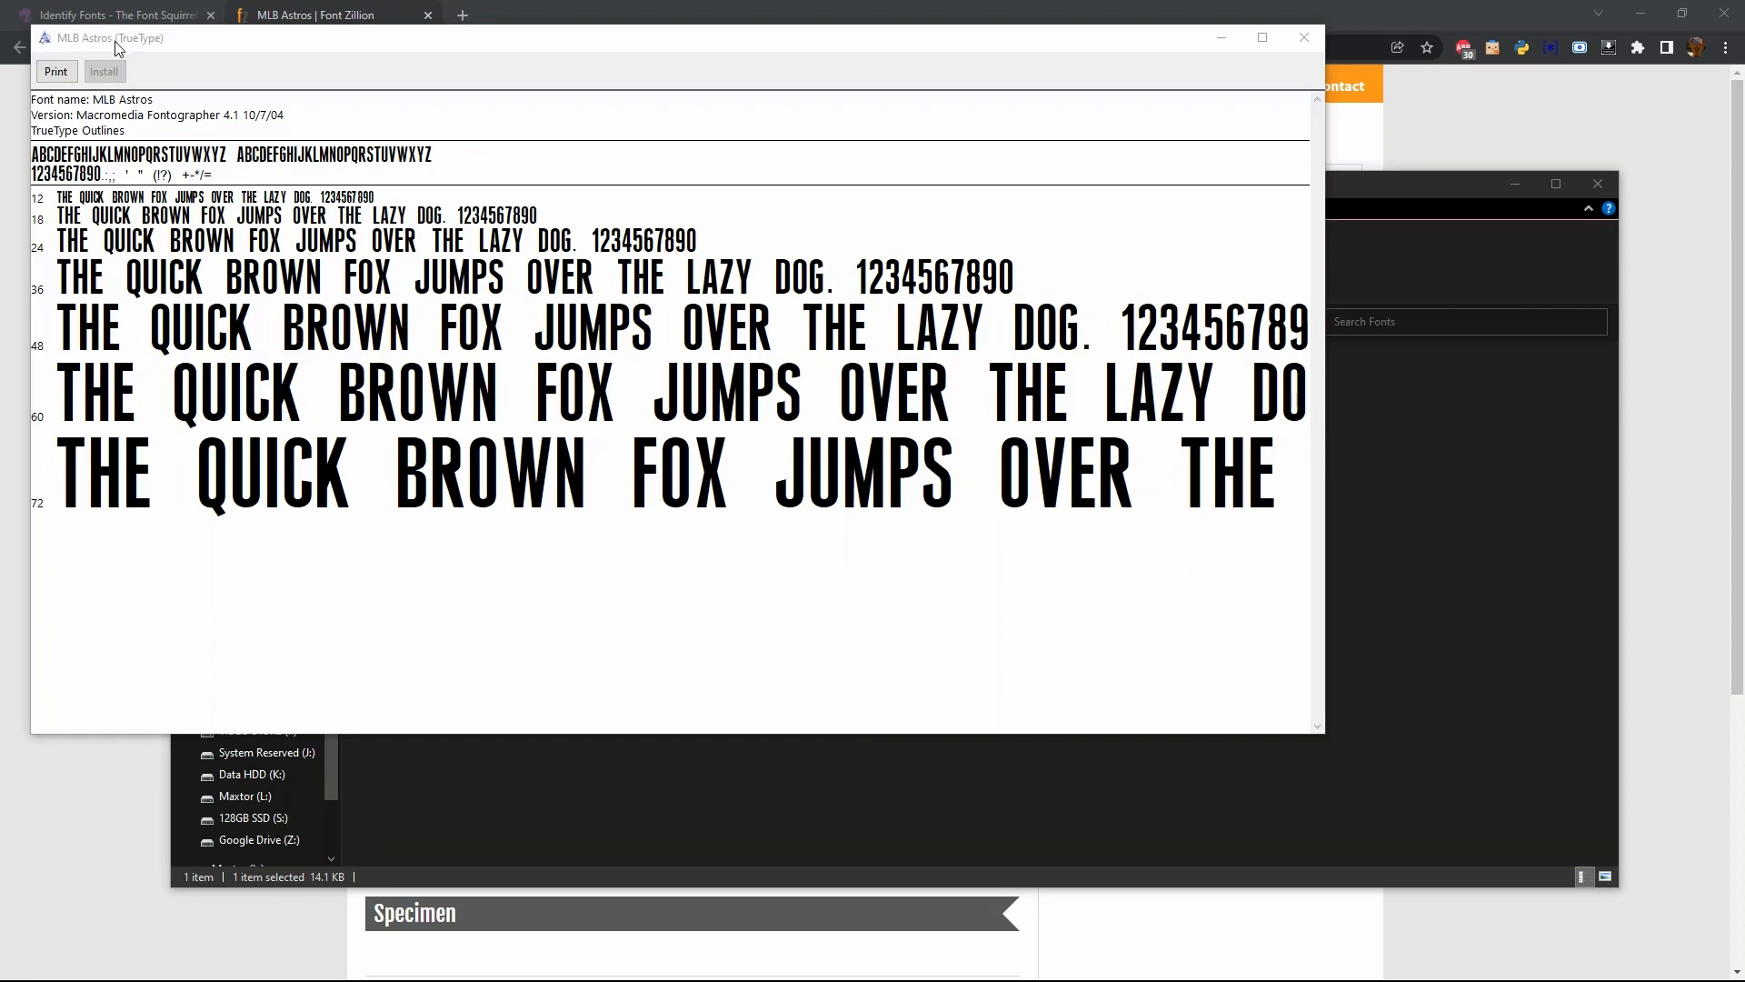
click(1304, 37)
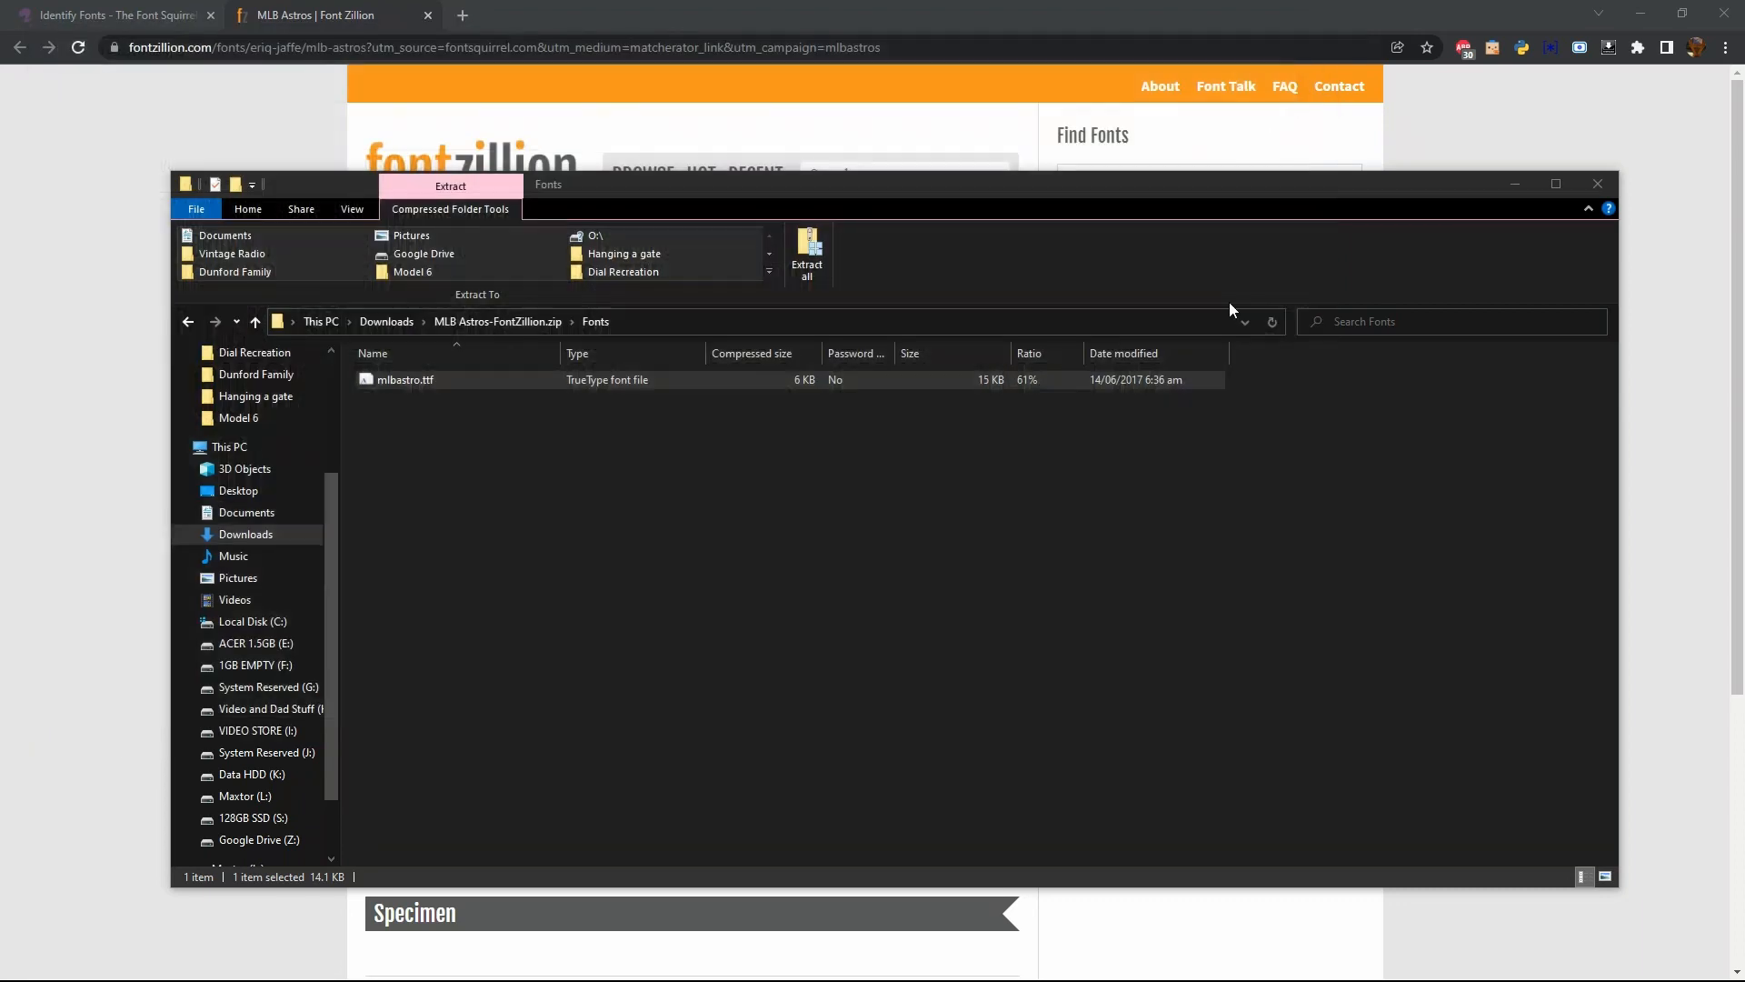
click(1596, 183)
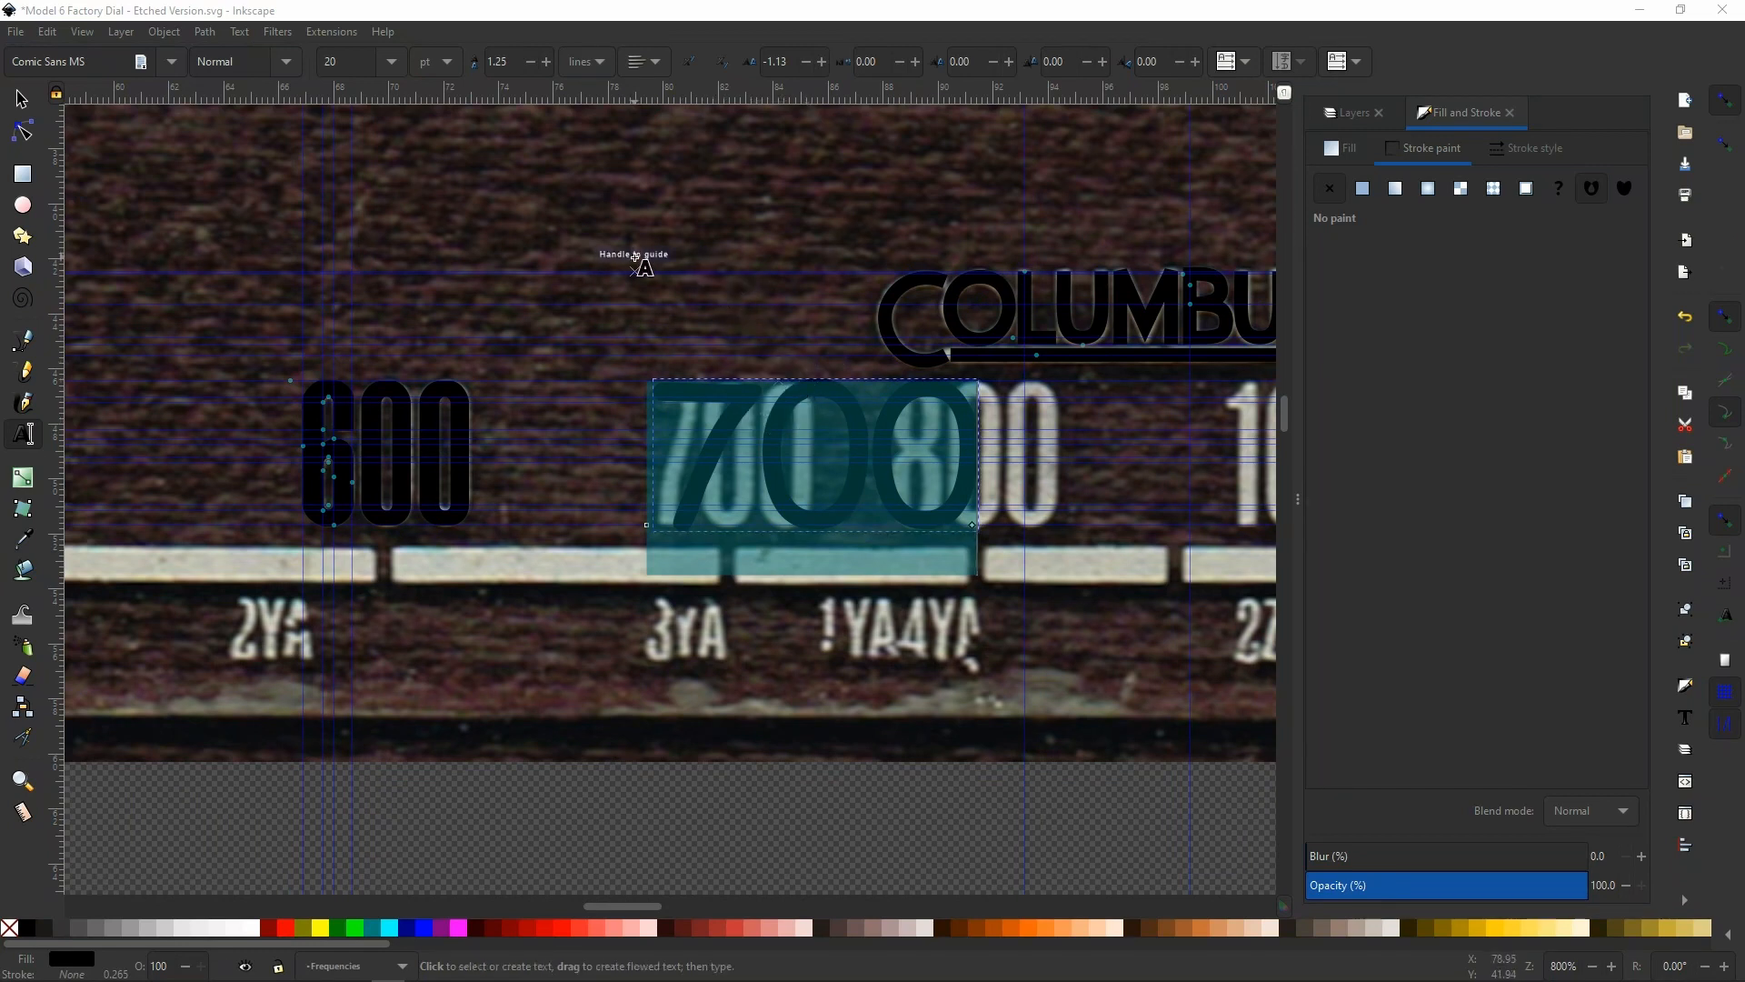
Change the font of the 700 text to MLB Astros
click(172, 62)
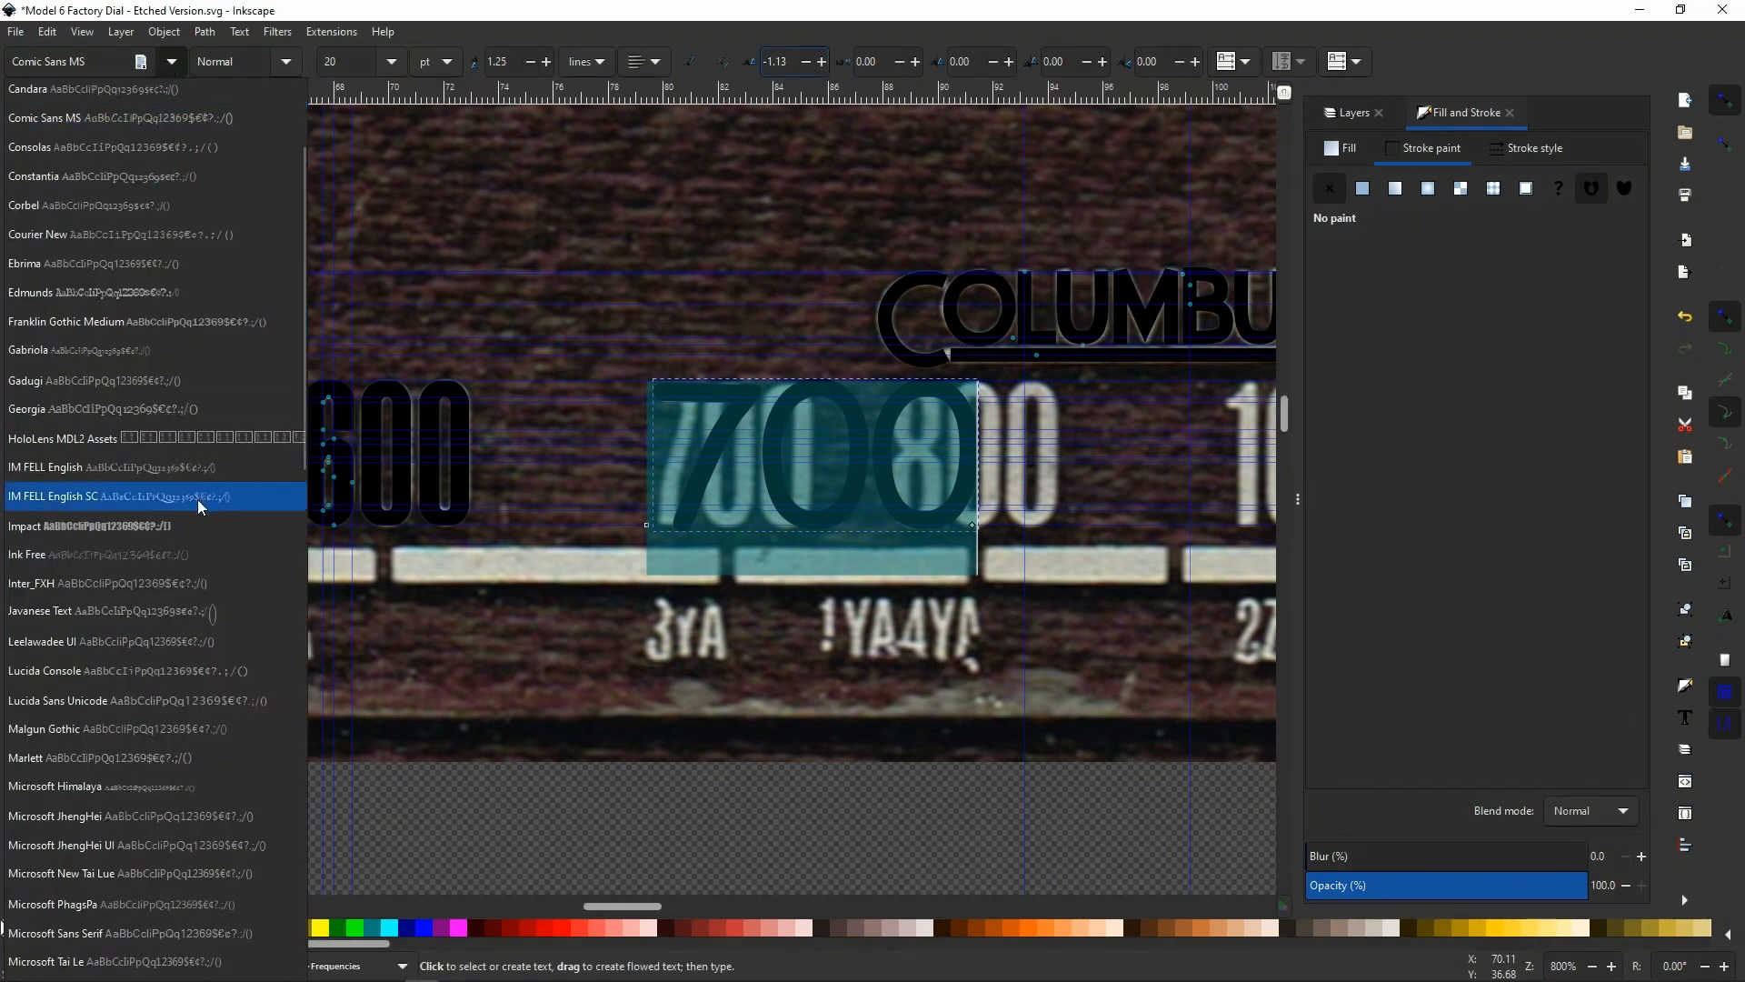
scroll(193, 517, down, 6)
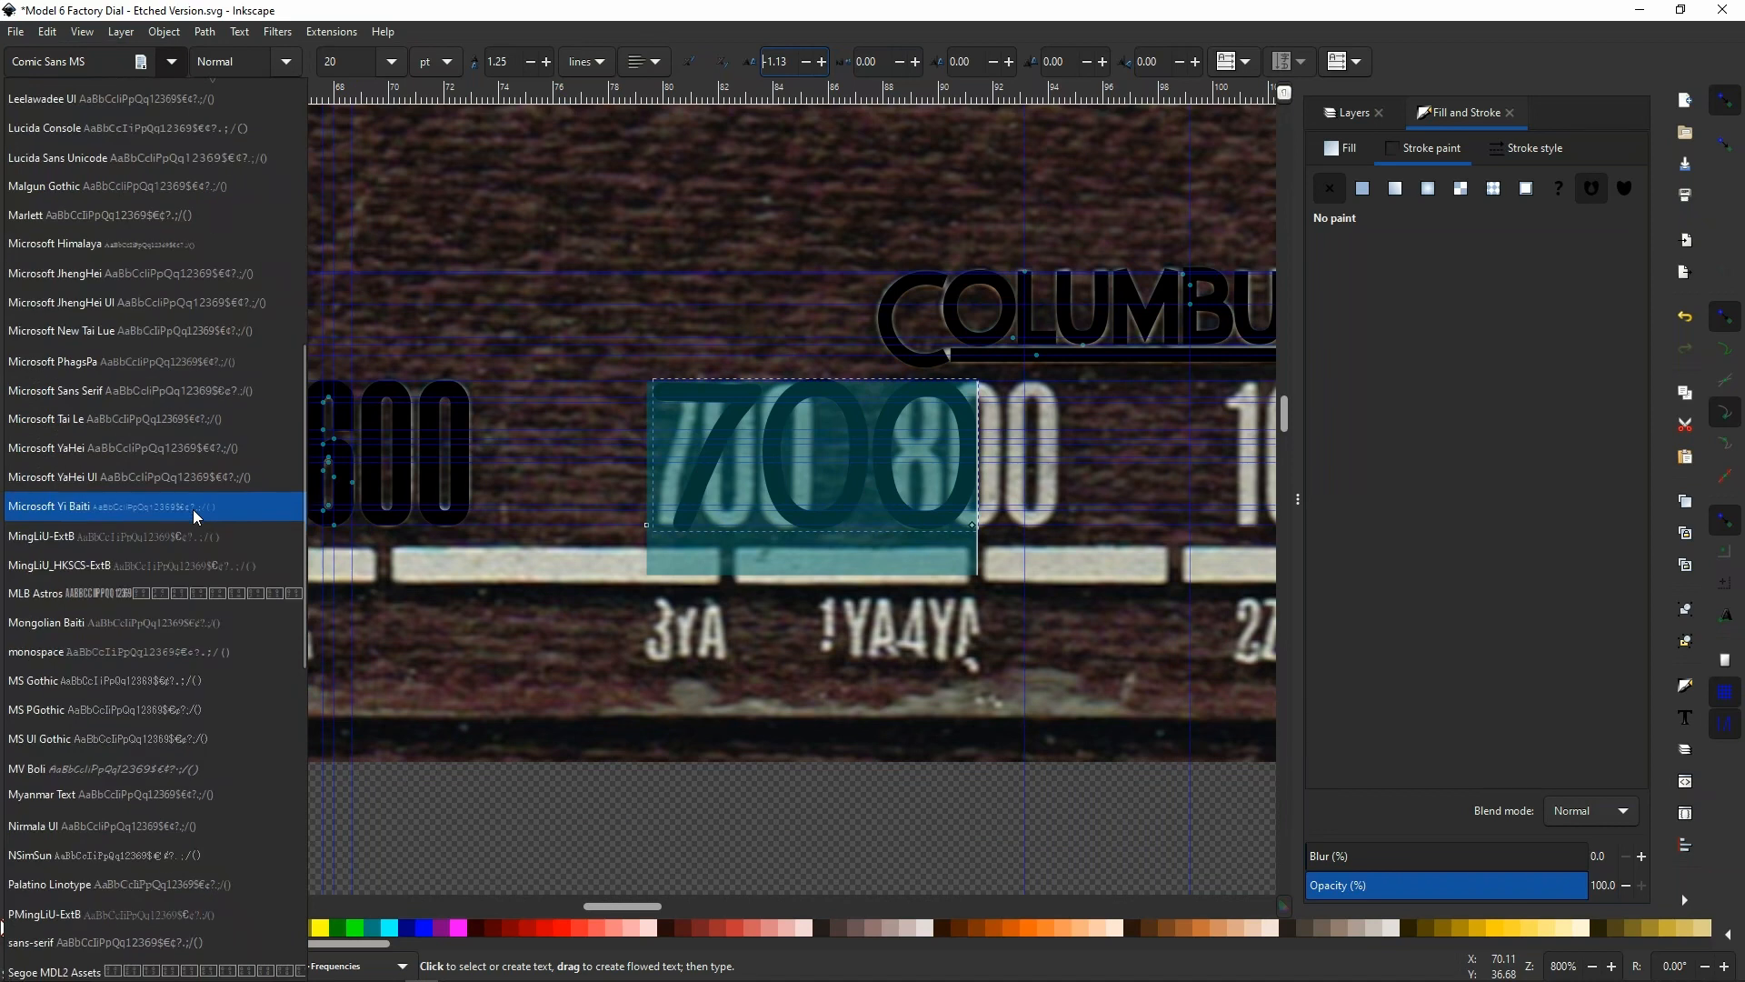
click(92, 602)
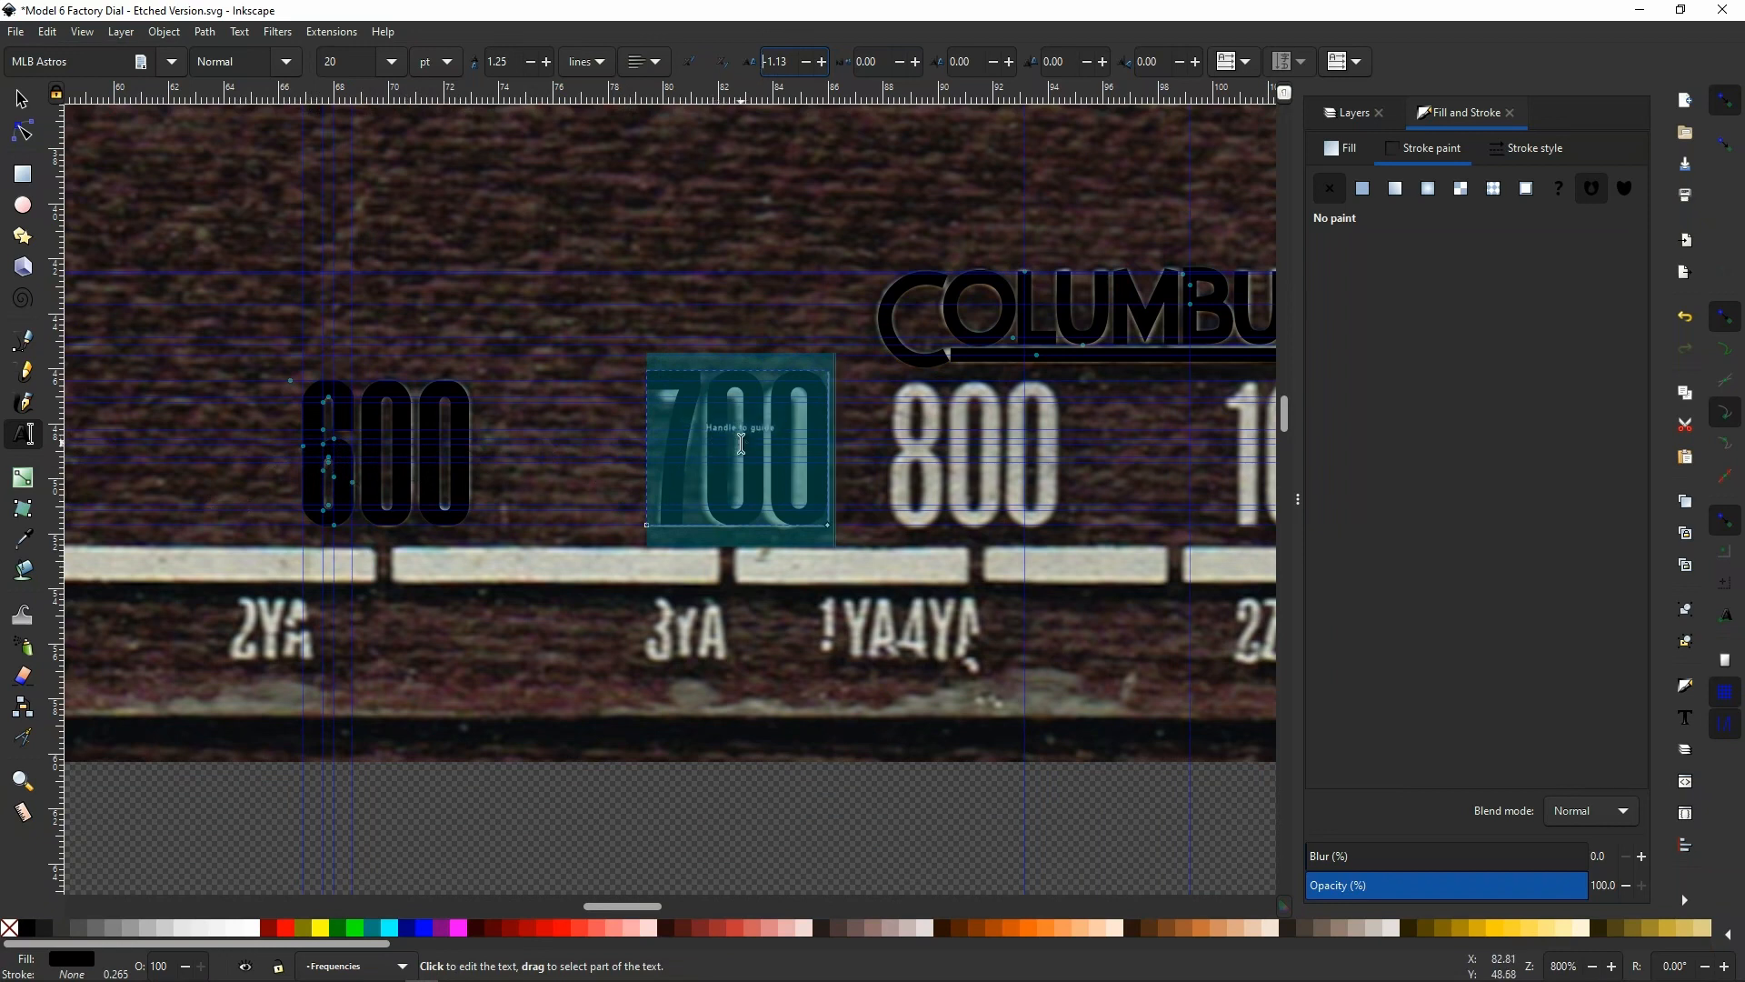
Set the 700 text's size to 18 pt and move it slightly to line up with the scanned 700
ctrl+scroll(748, 433, up, 1)
scroll(748, 434, up, 2)
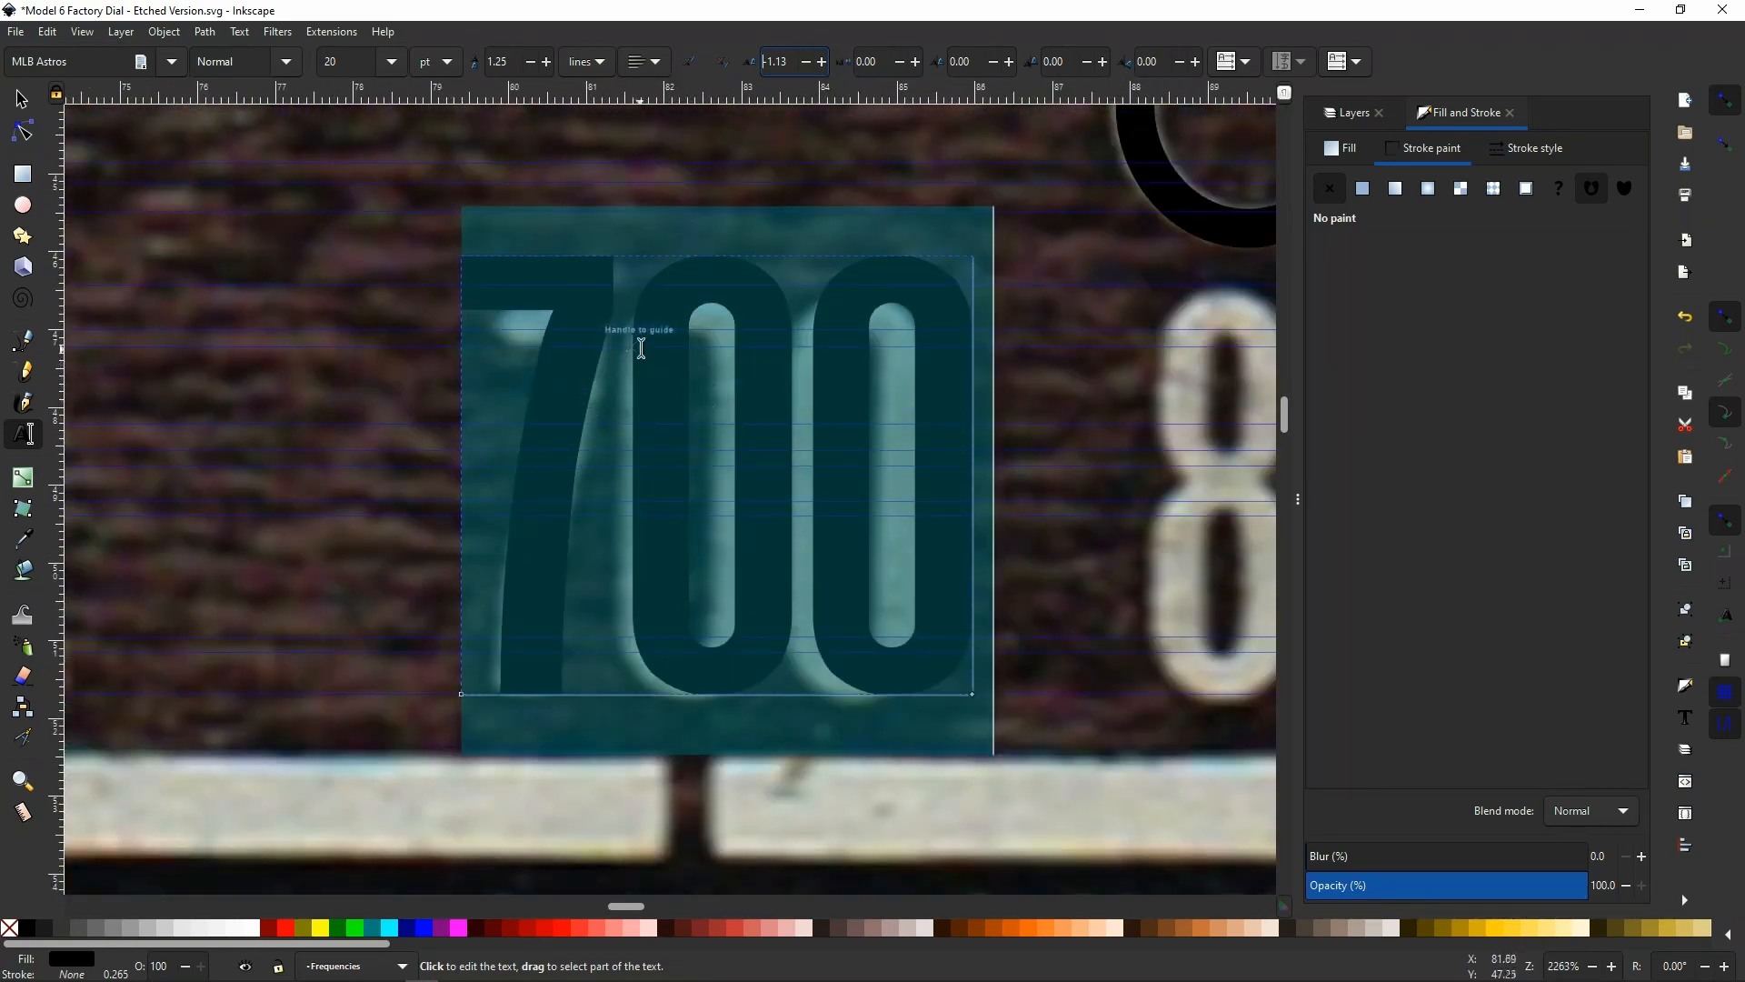
click(392, 62)
click(351, 339)
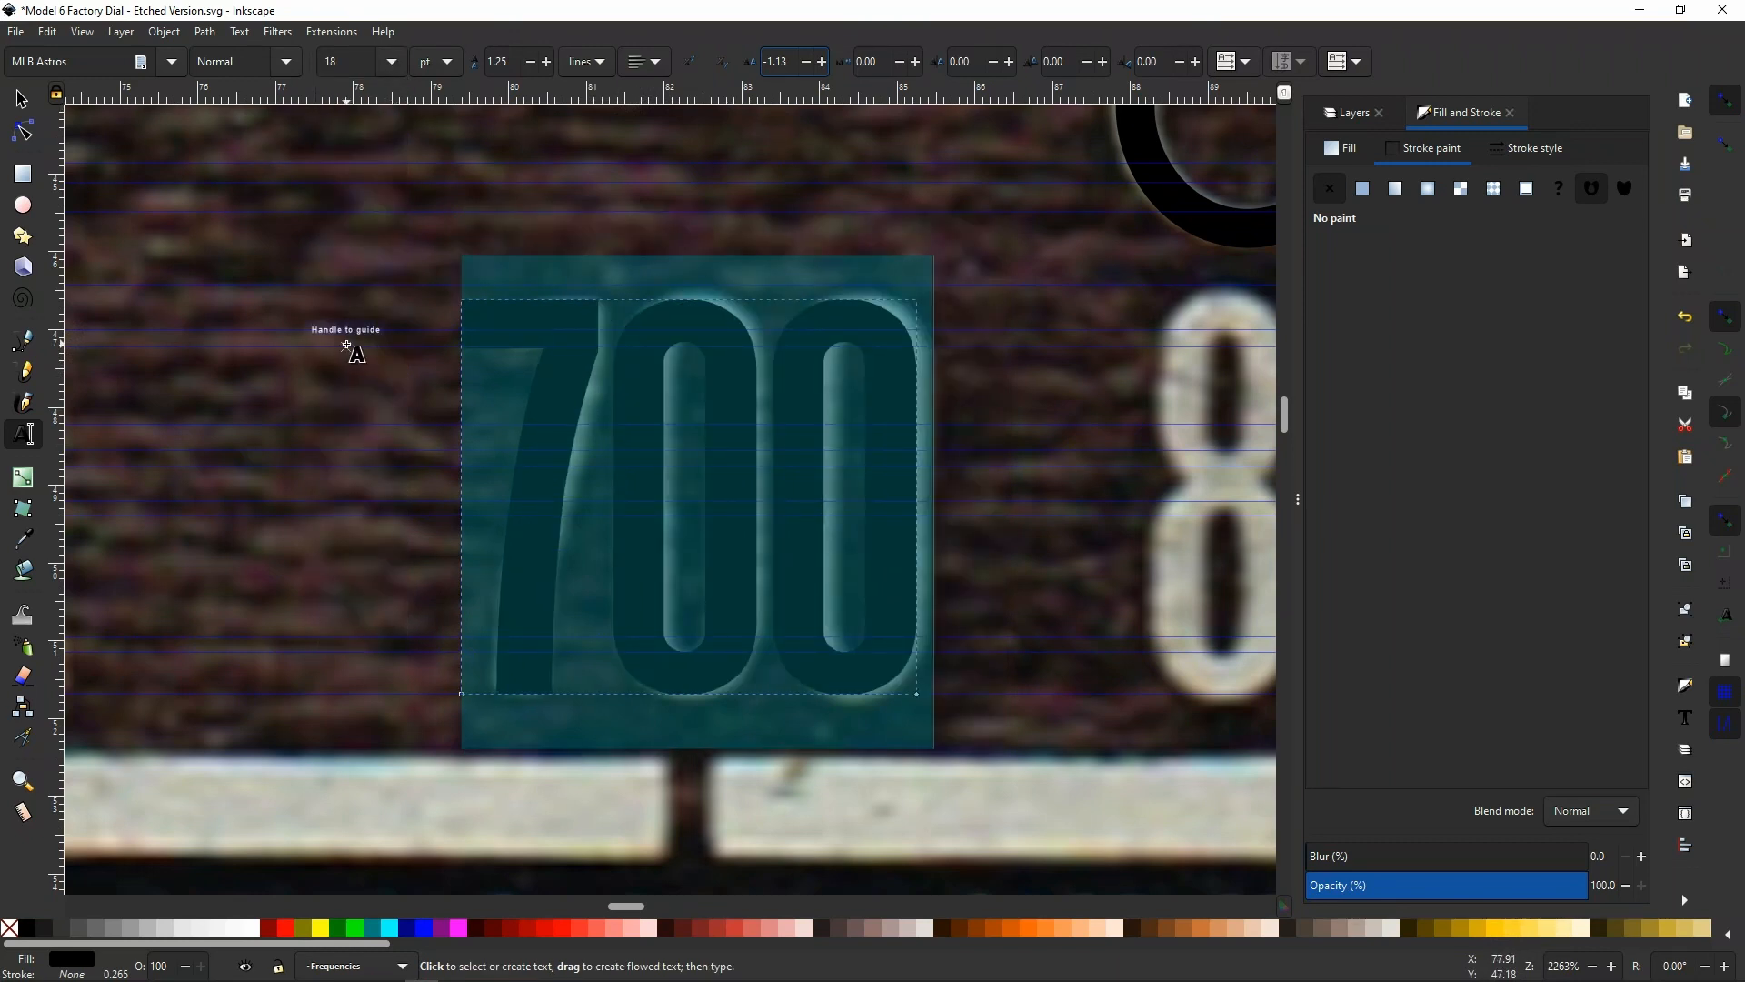
click(22, 102)
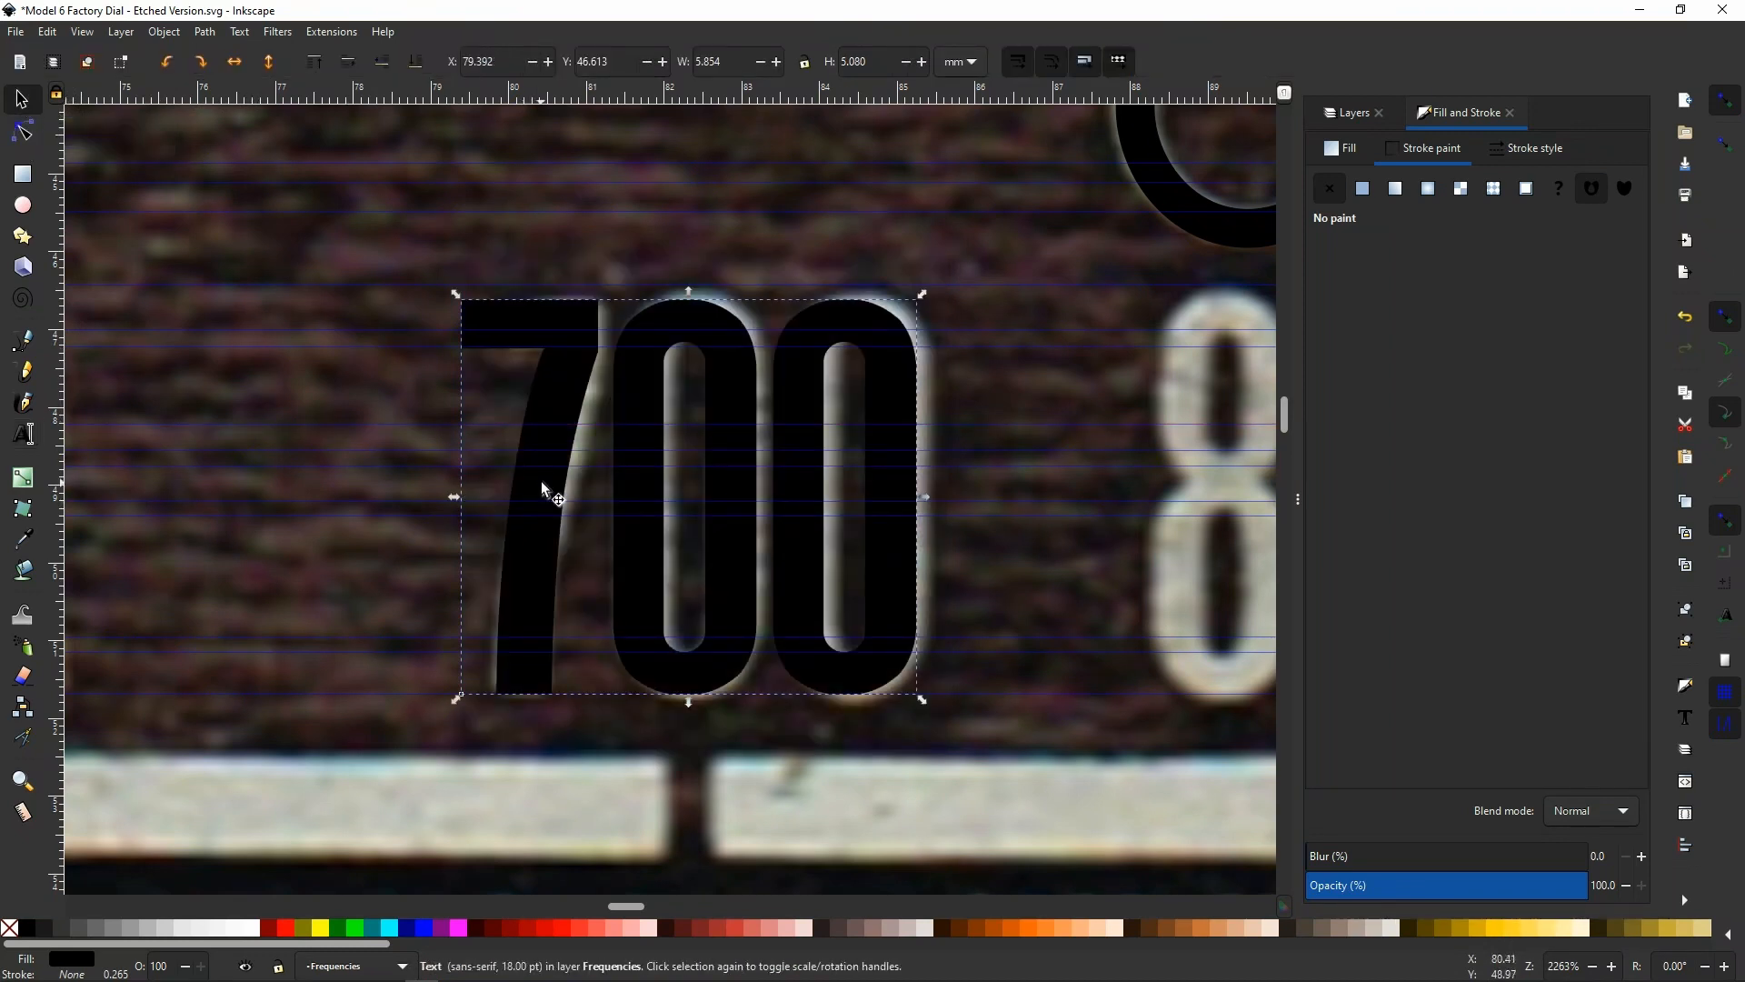
drag(546, 488, 556, 489)
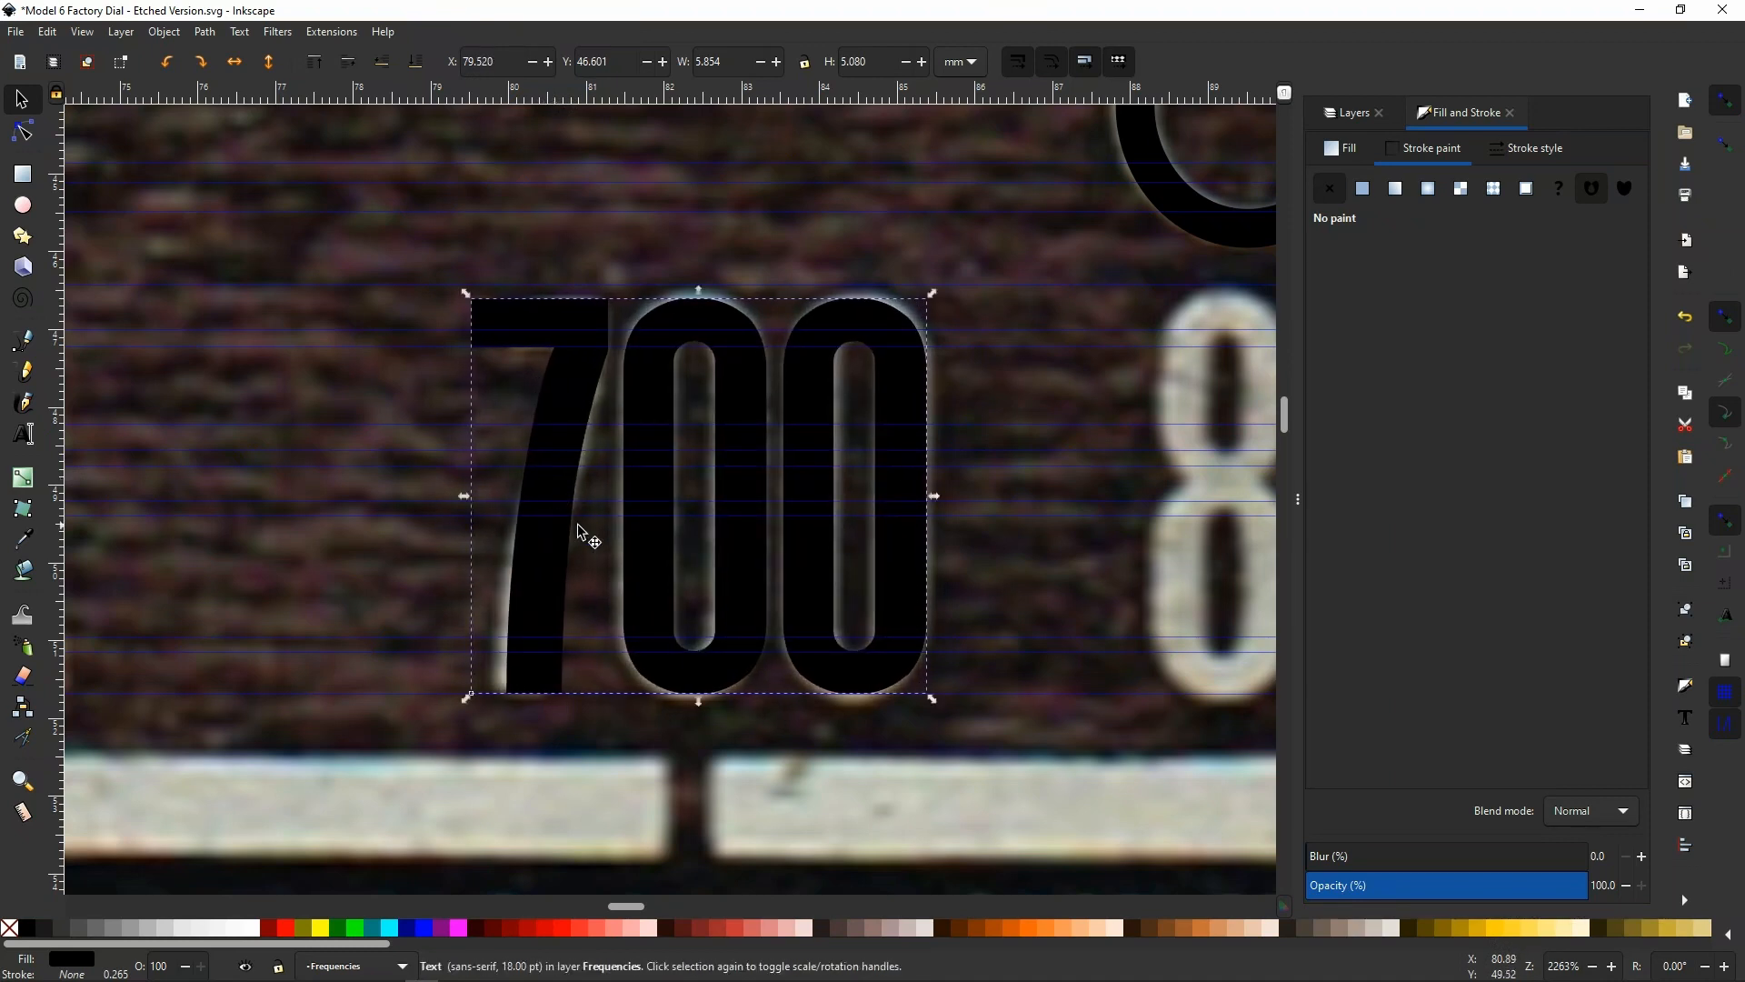
Try adding 800 as a new text object at the scanned 800, and undo the typed text
scroll(423, 433, down, 2)
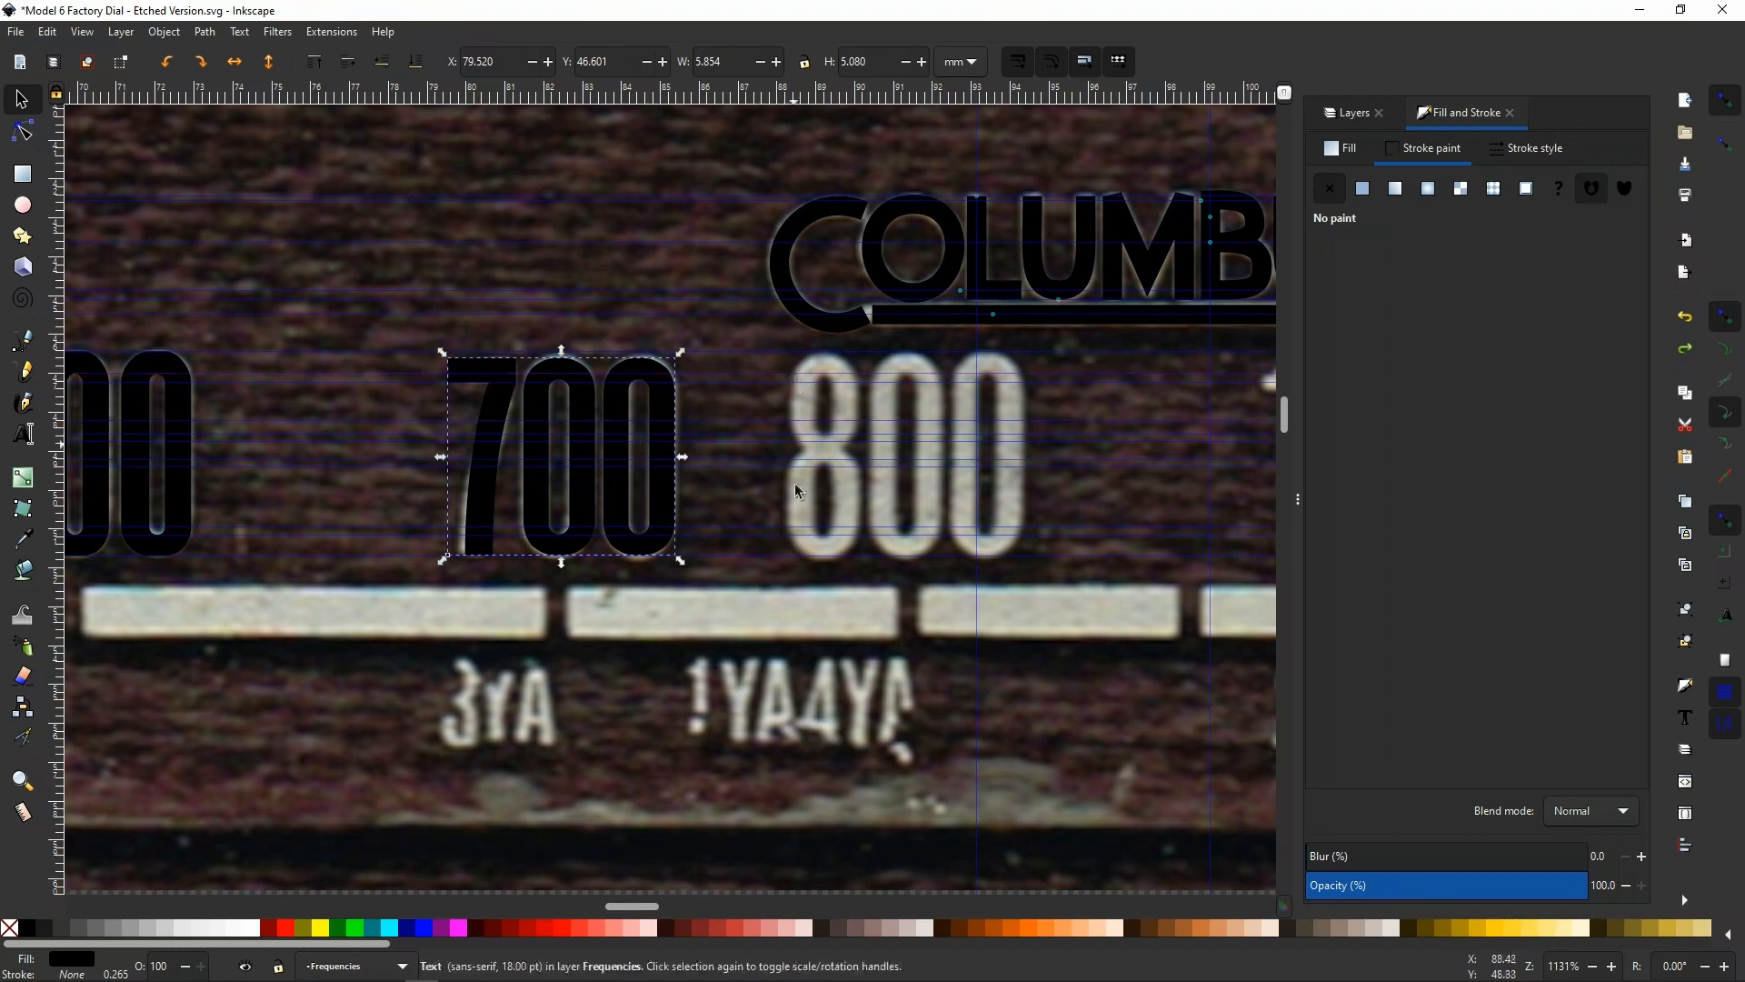
click(23, 435)
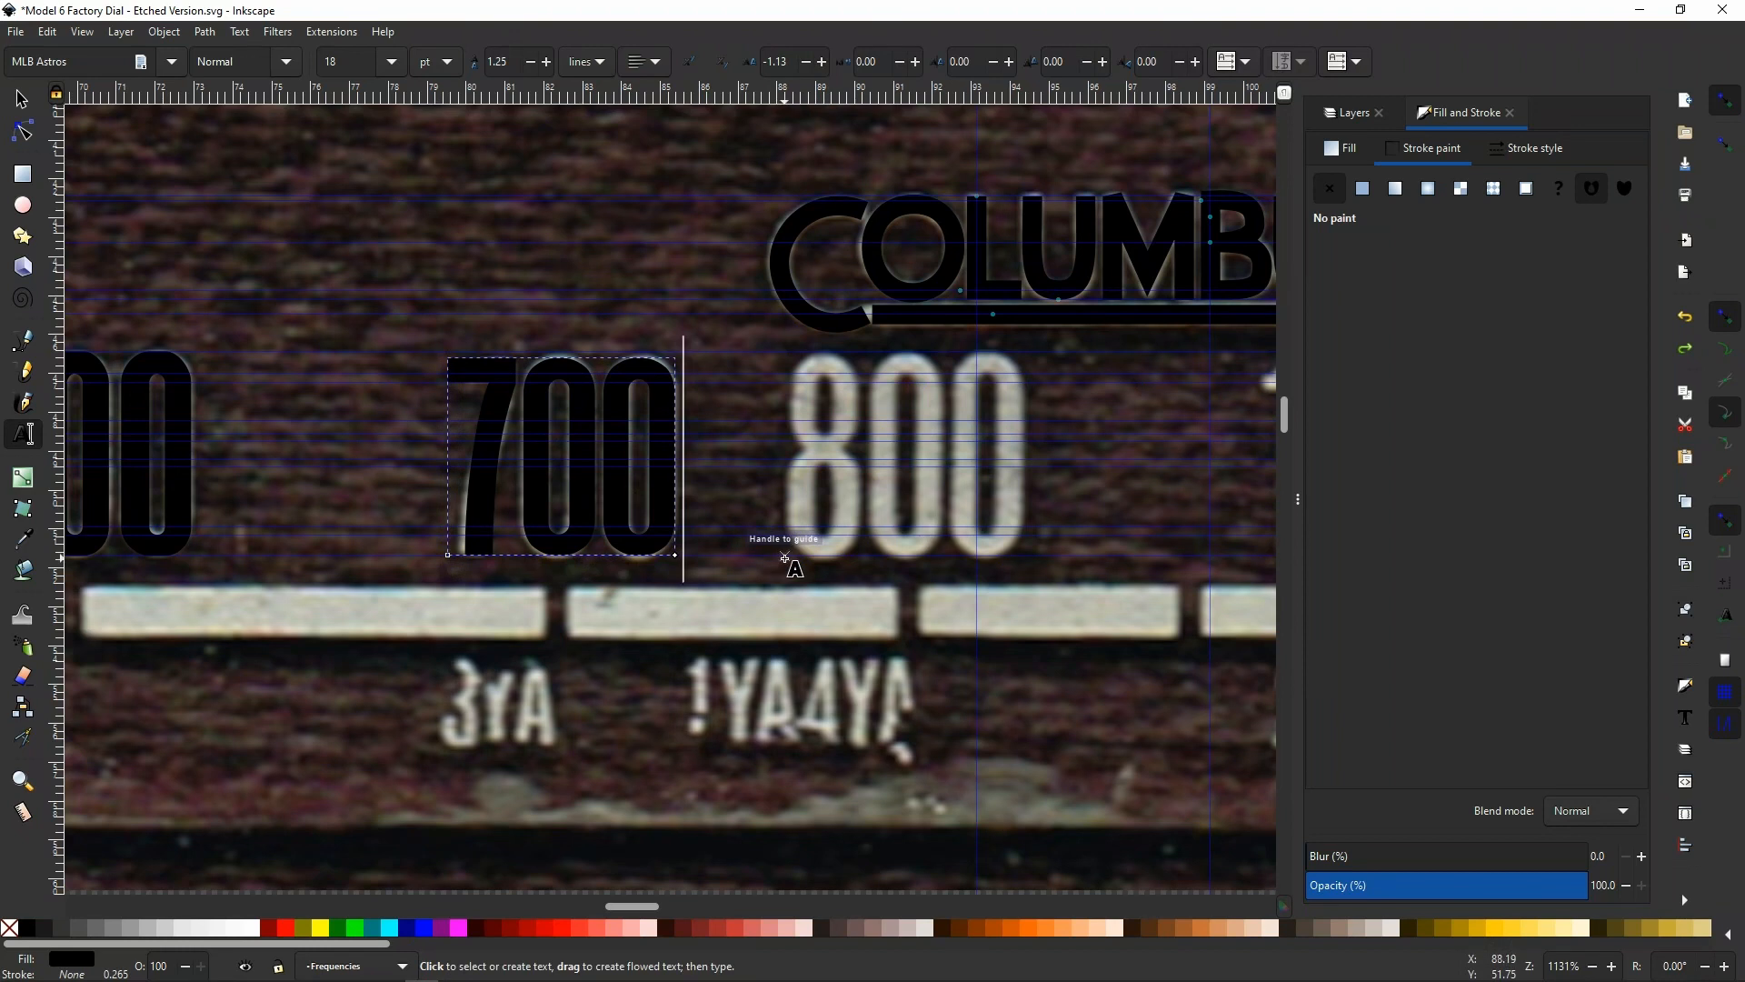
click(785, 558)
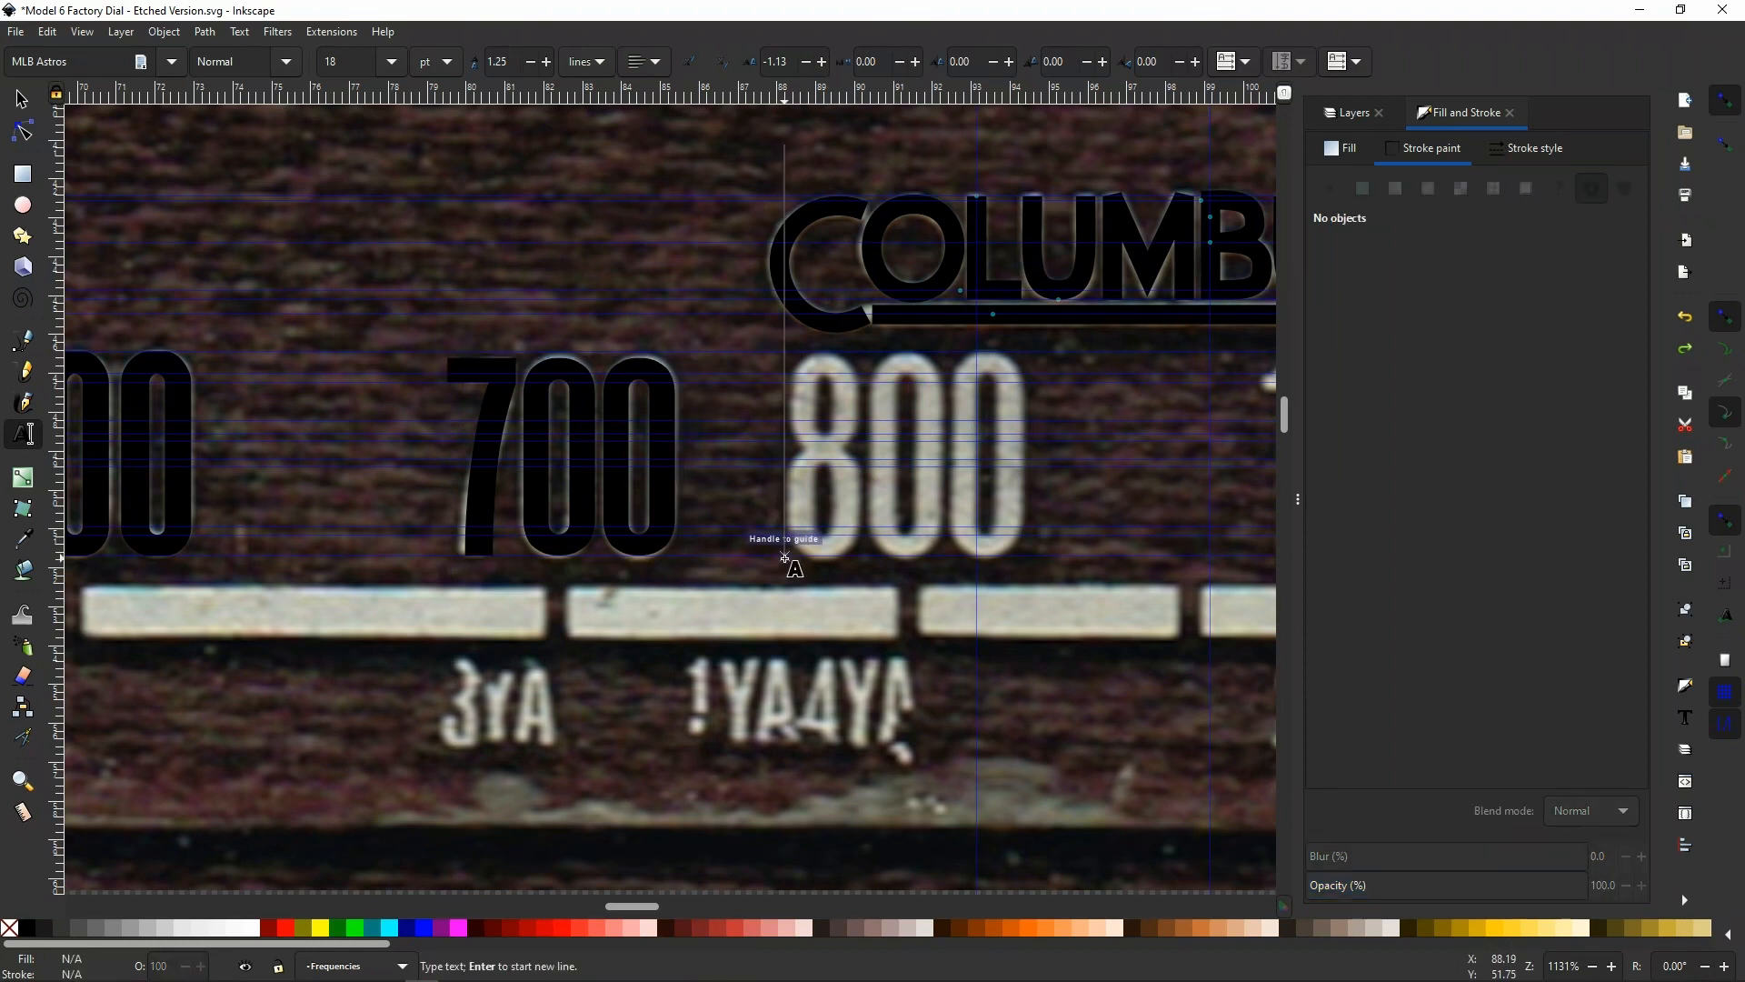
text(800)
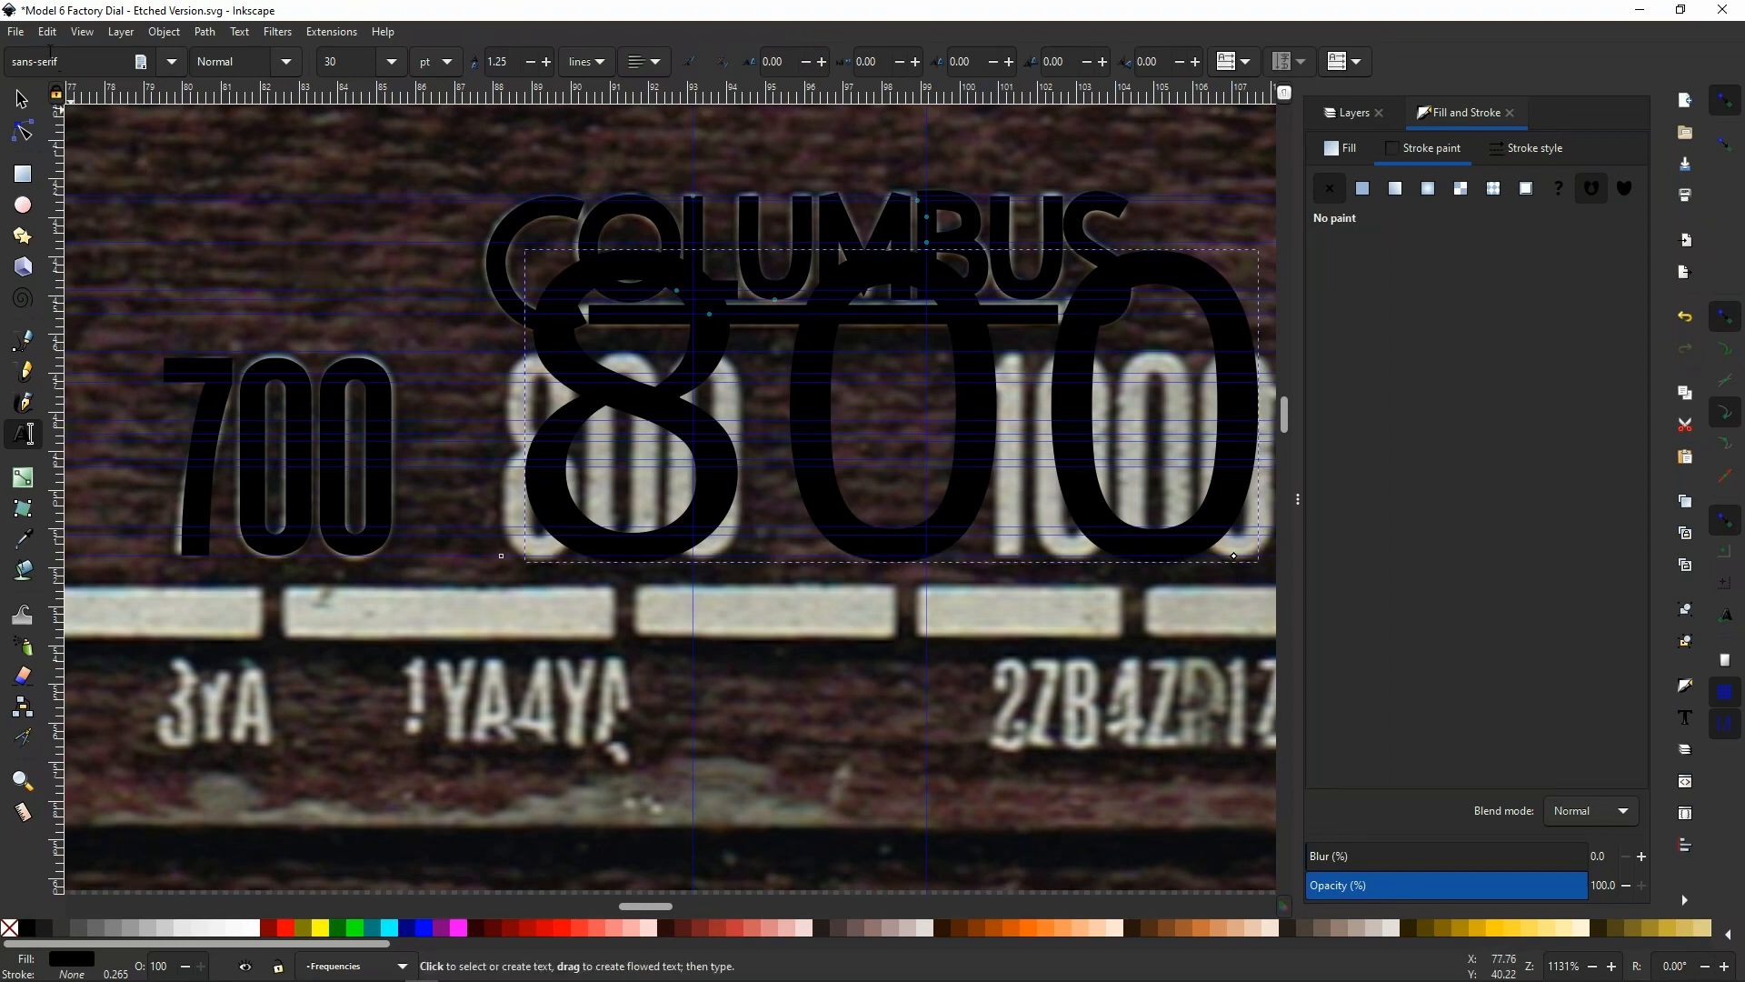
click(47, 34)
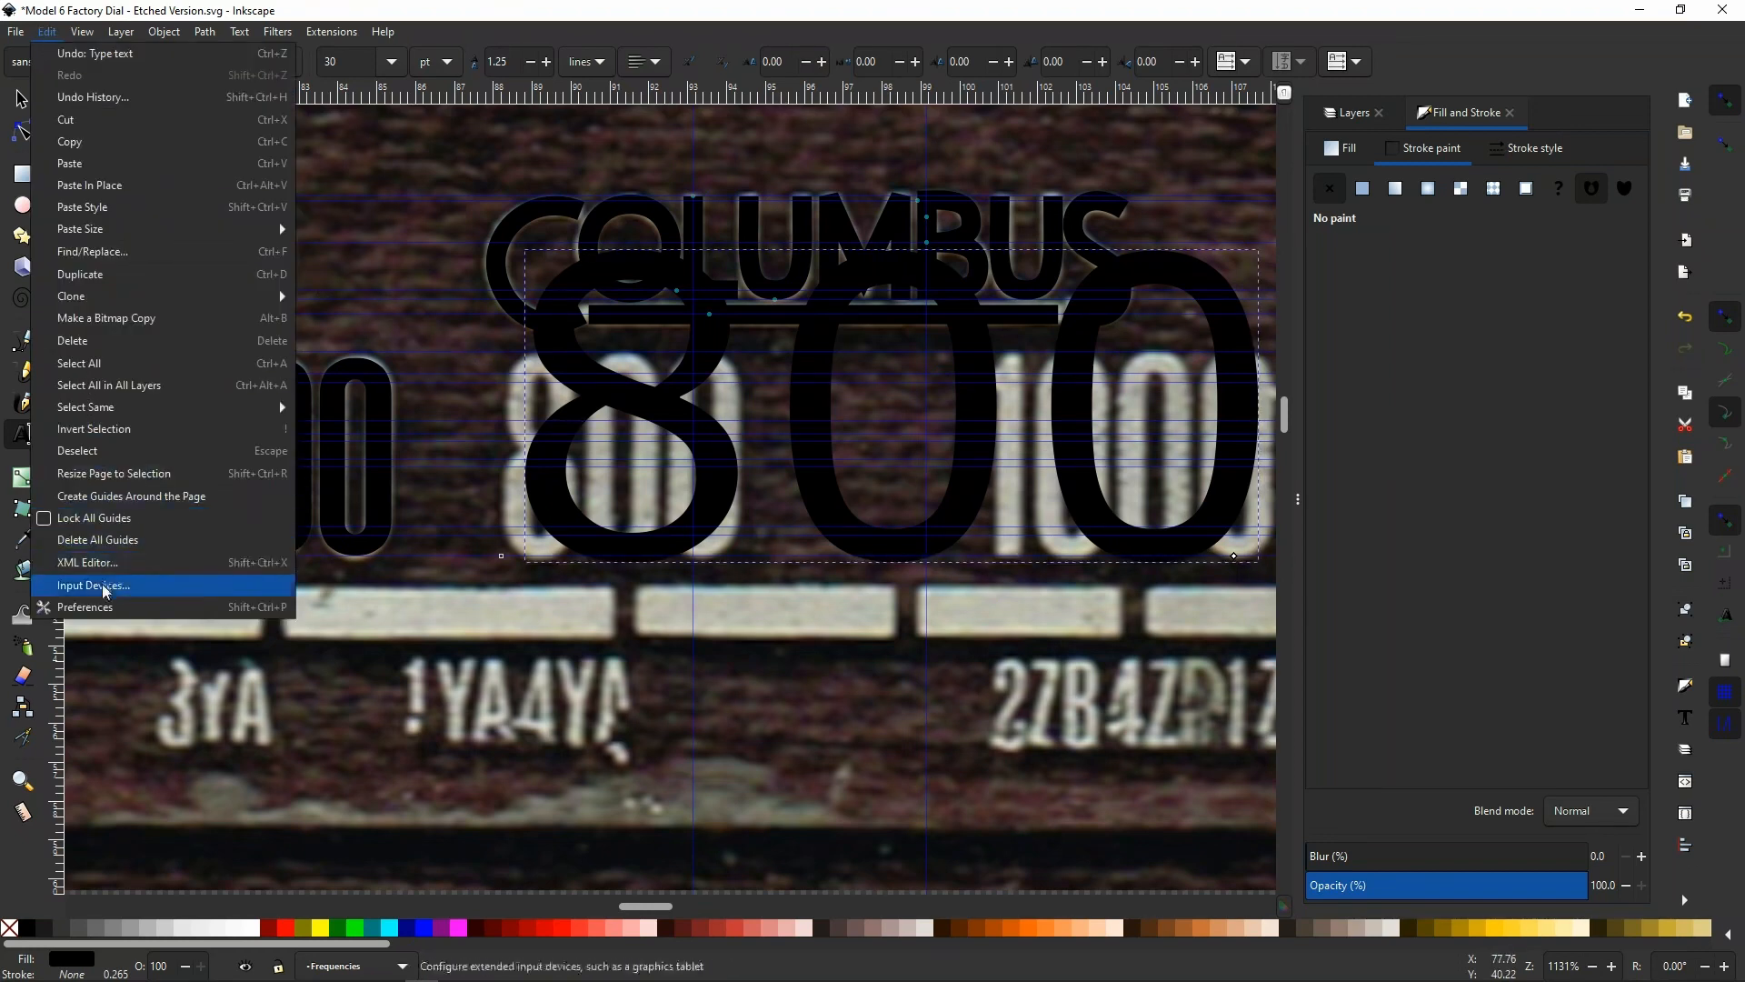
click(593, 13)
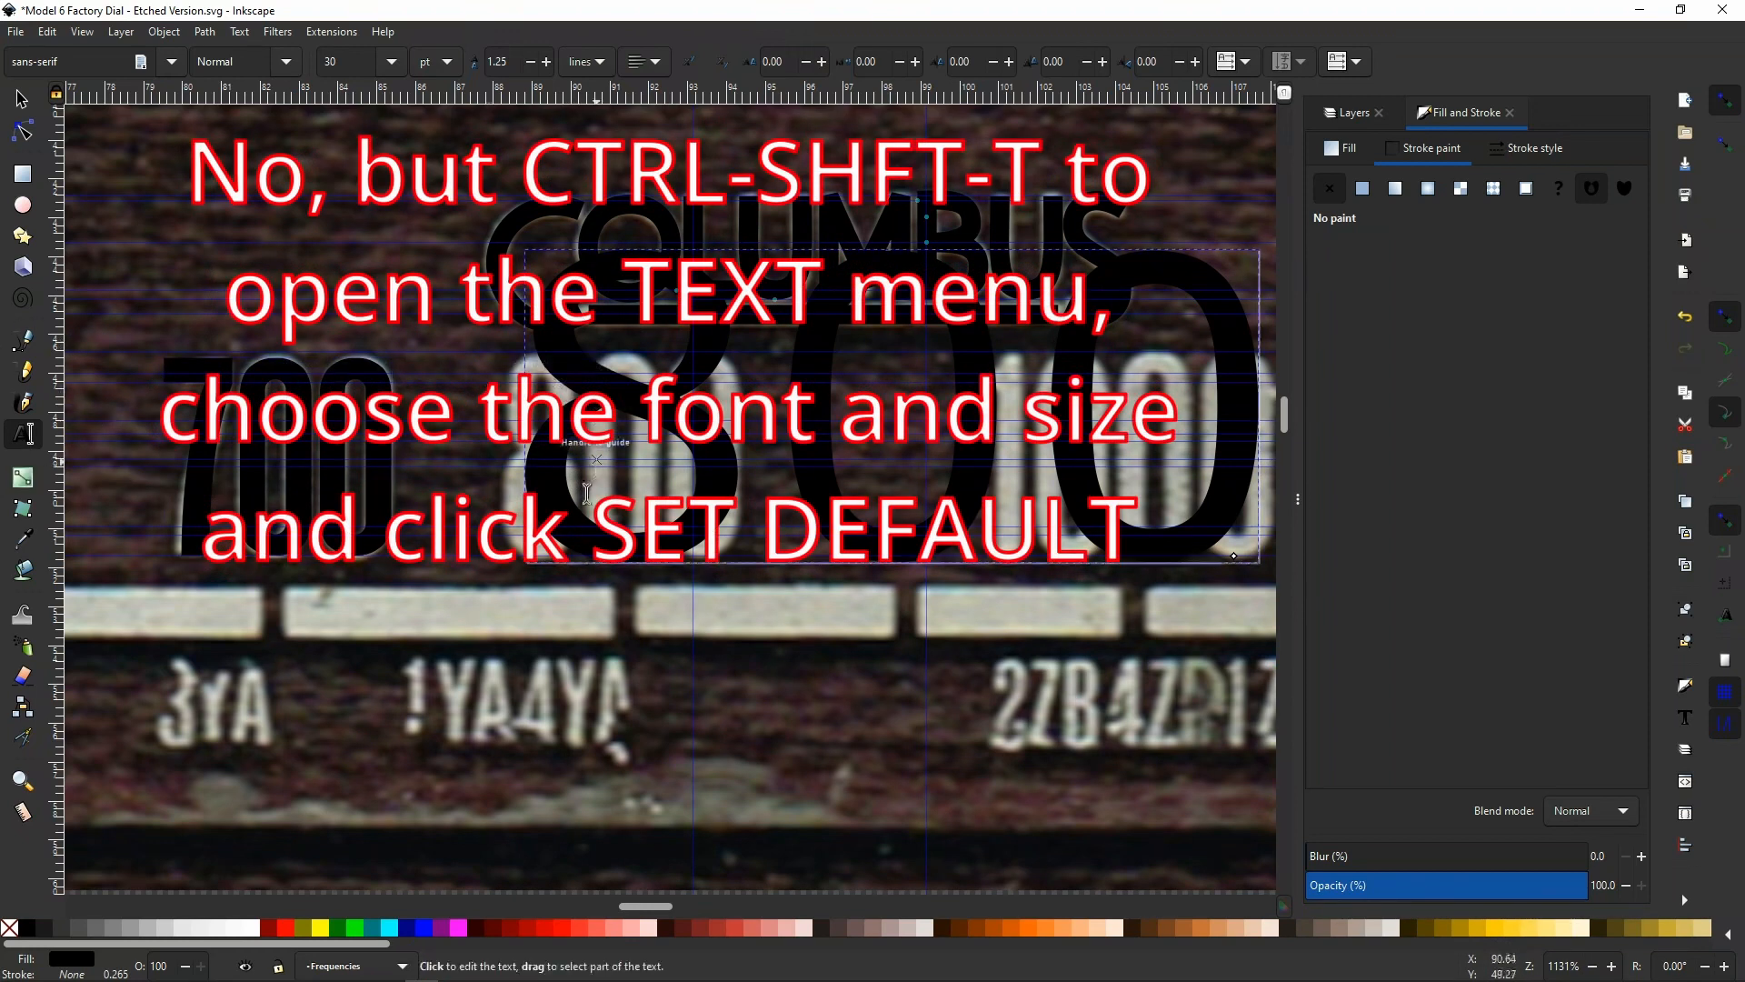
key(ctrl+z)
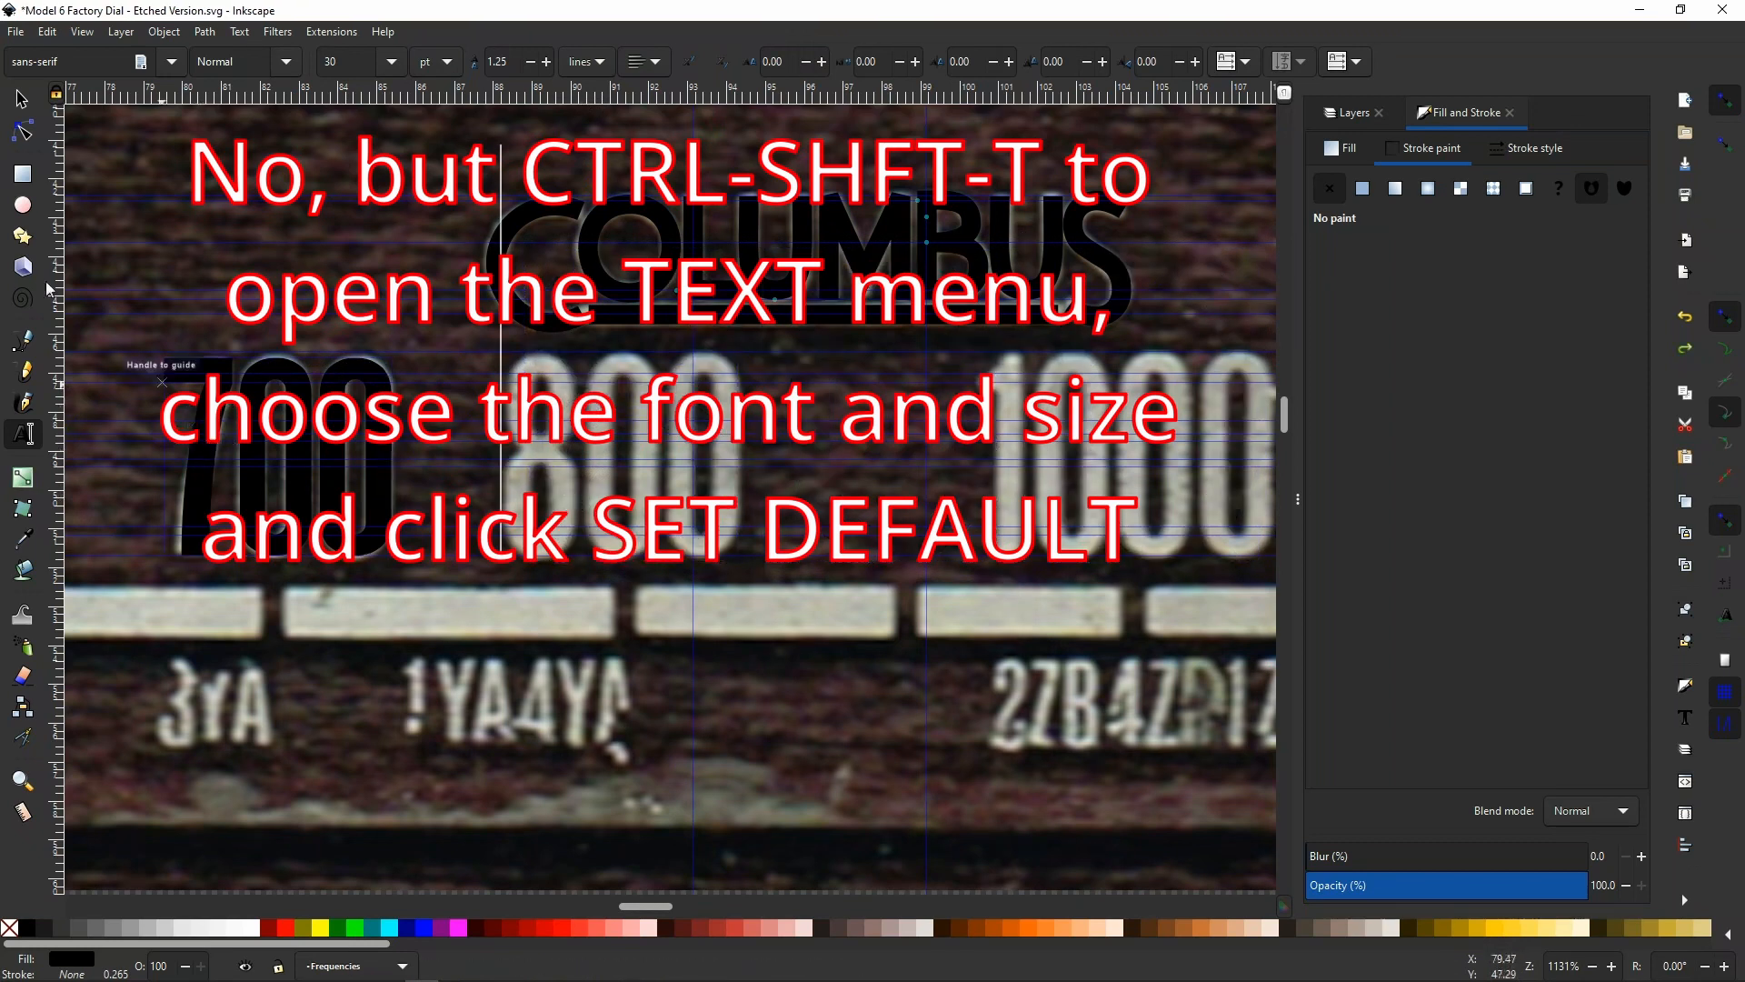
Duplicate the 700 text and shift the copy horizontally until its zeros cover those of the scanned 800
click(21, 100)
click(210, 465)
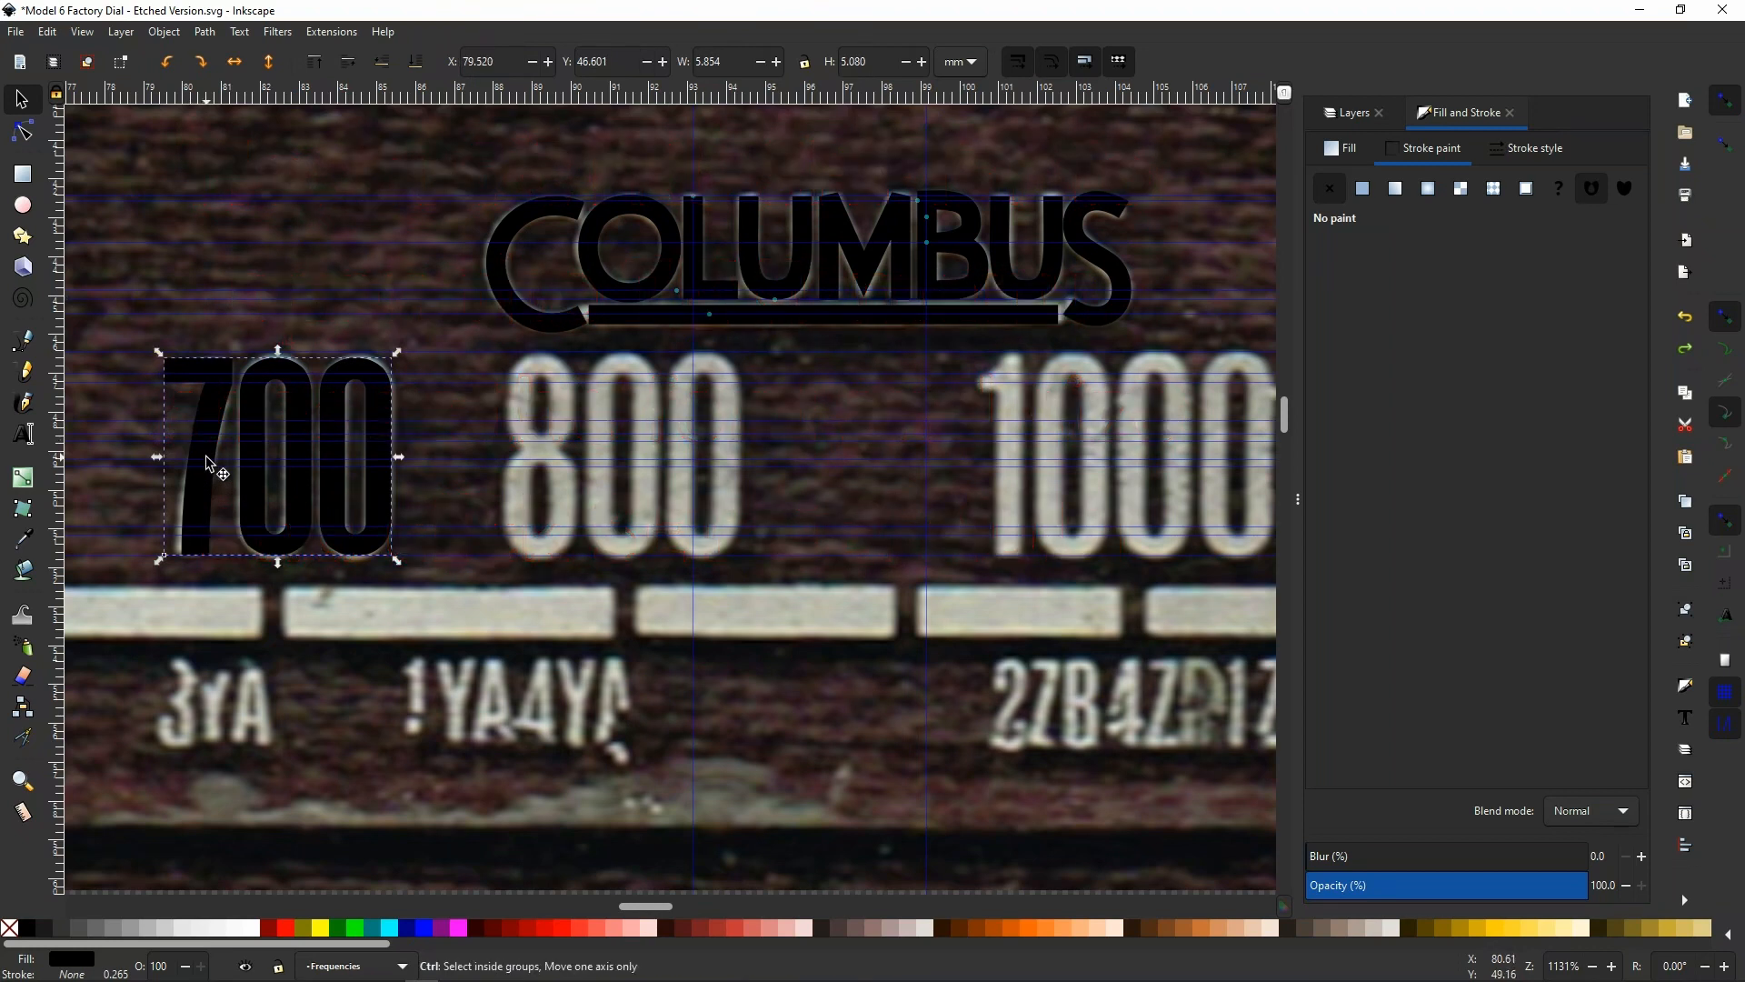
key(ctrl+d)
key(Right)
key(Right)
key(Right)
key(Right)
key(Right)
key(Right)
key(Right)
key(Right)
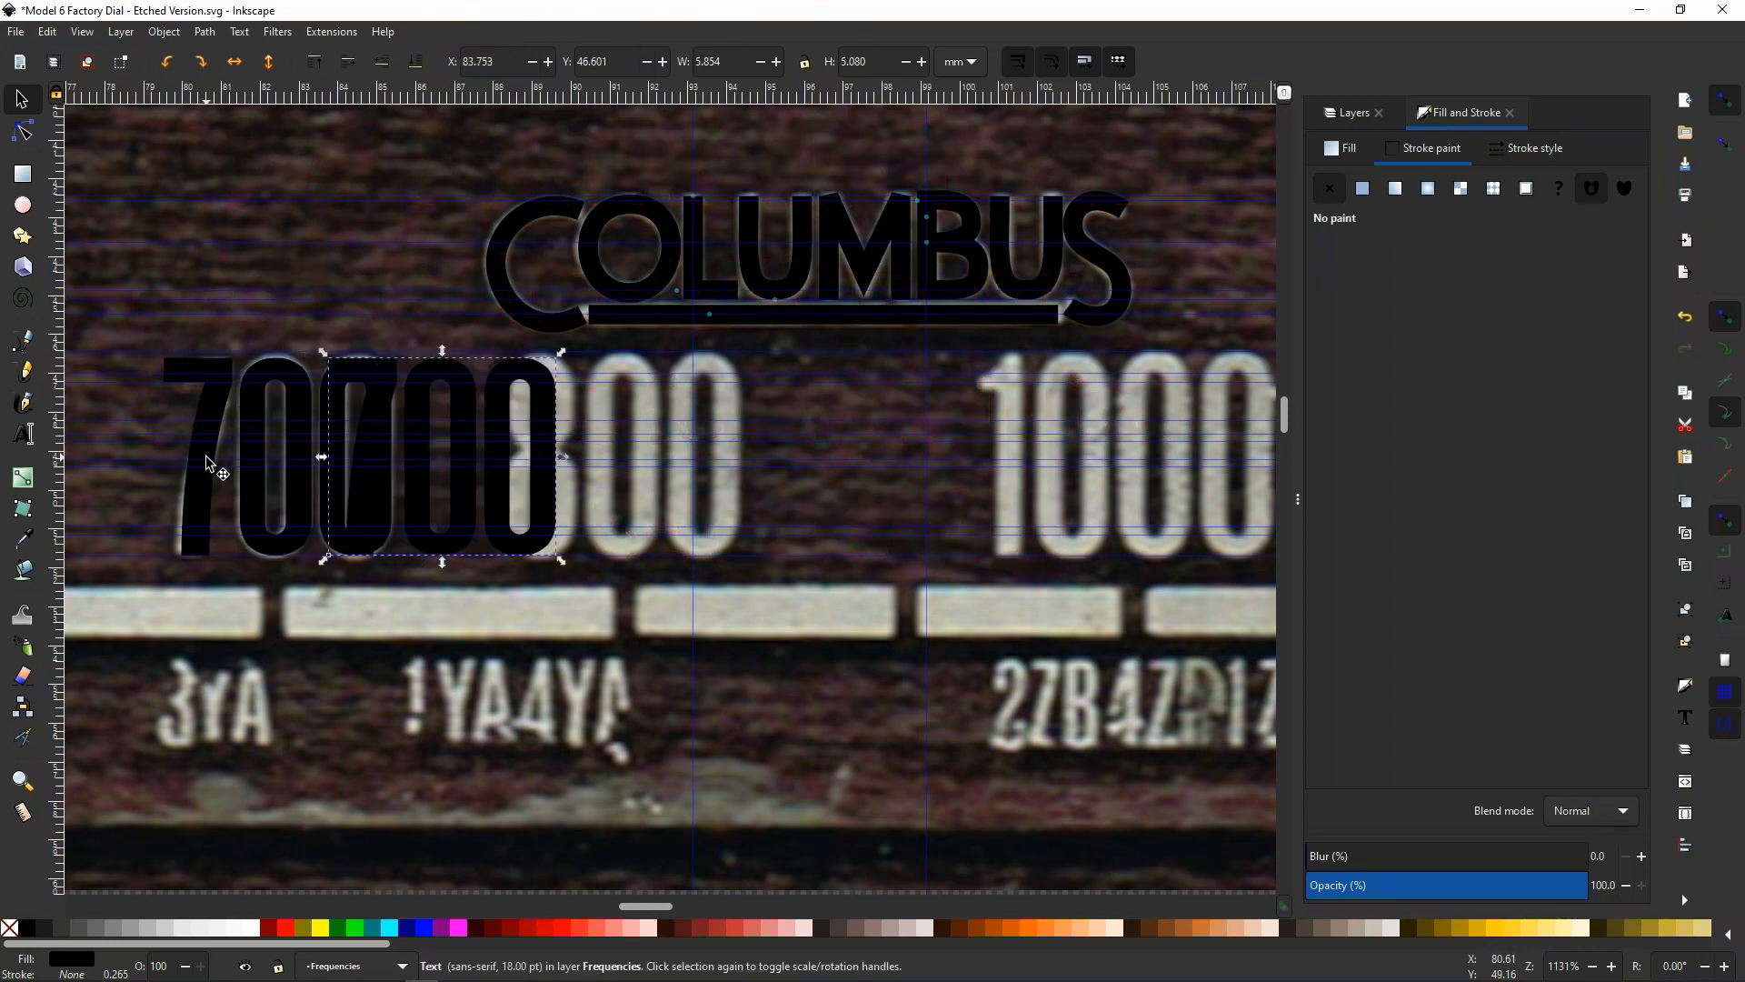
key(Right)
key(Right)
key(Right)
key(Right)
key(Right)
key(Right)
key(Right)
key(Right)
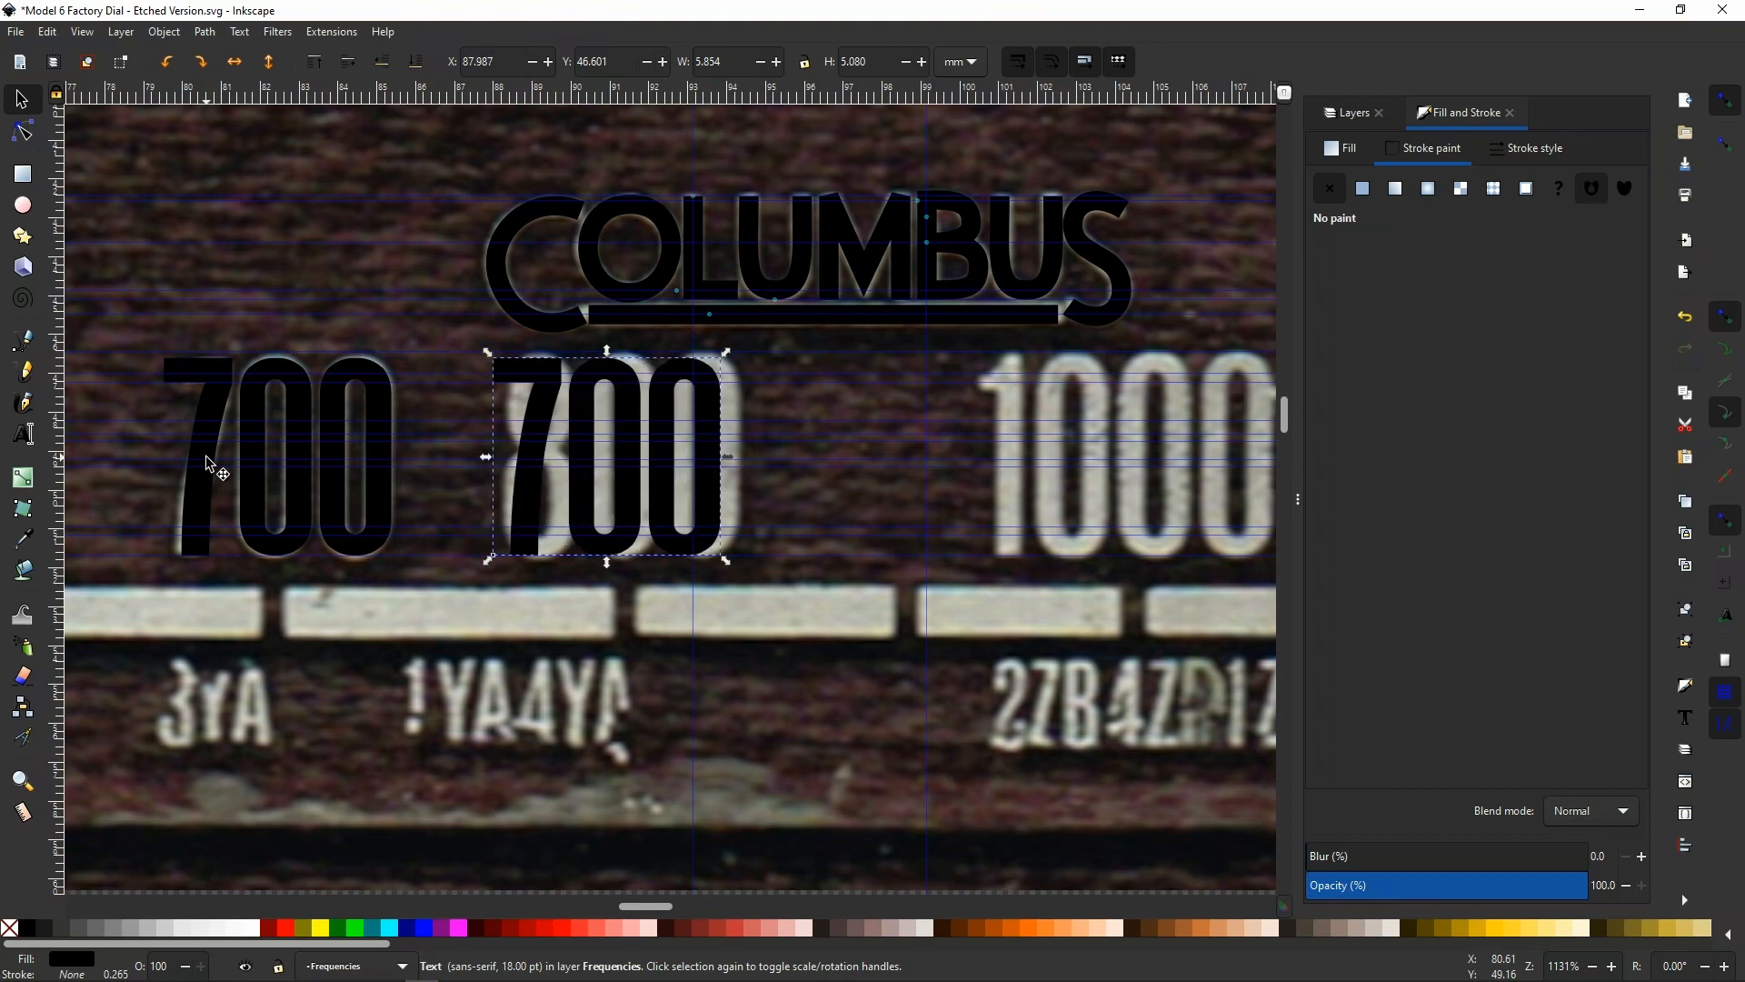
key(Right)
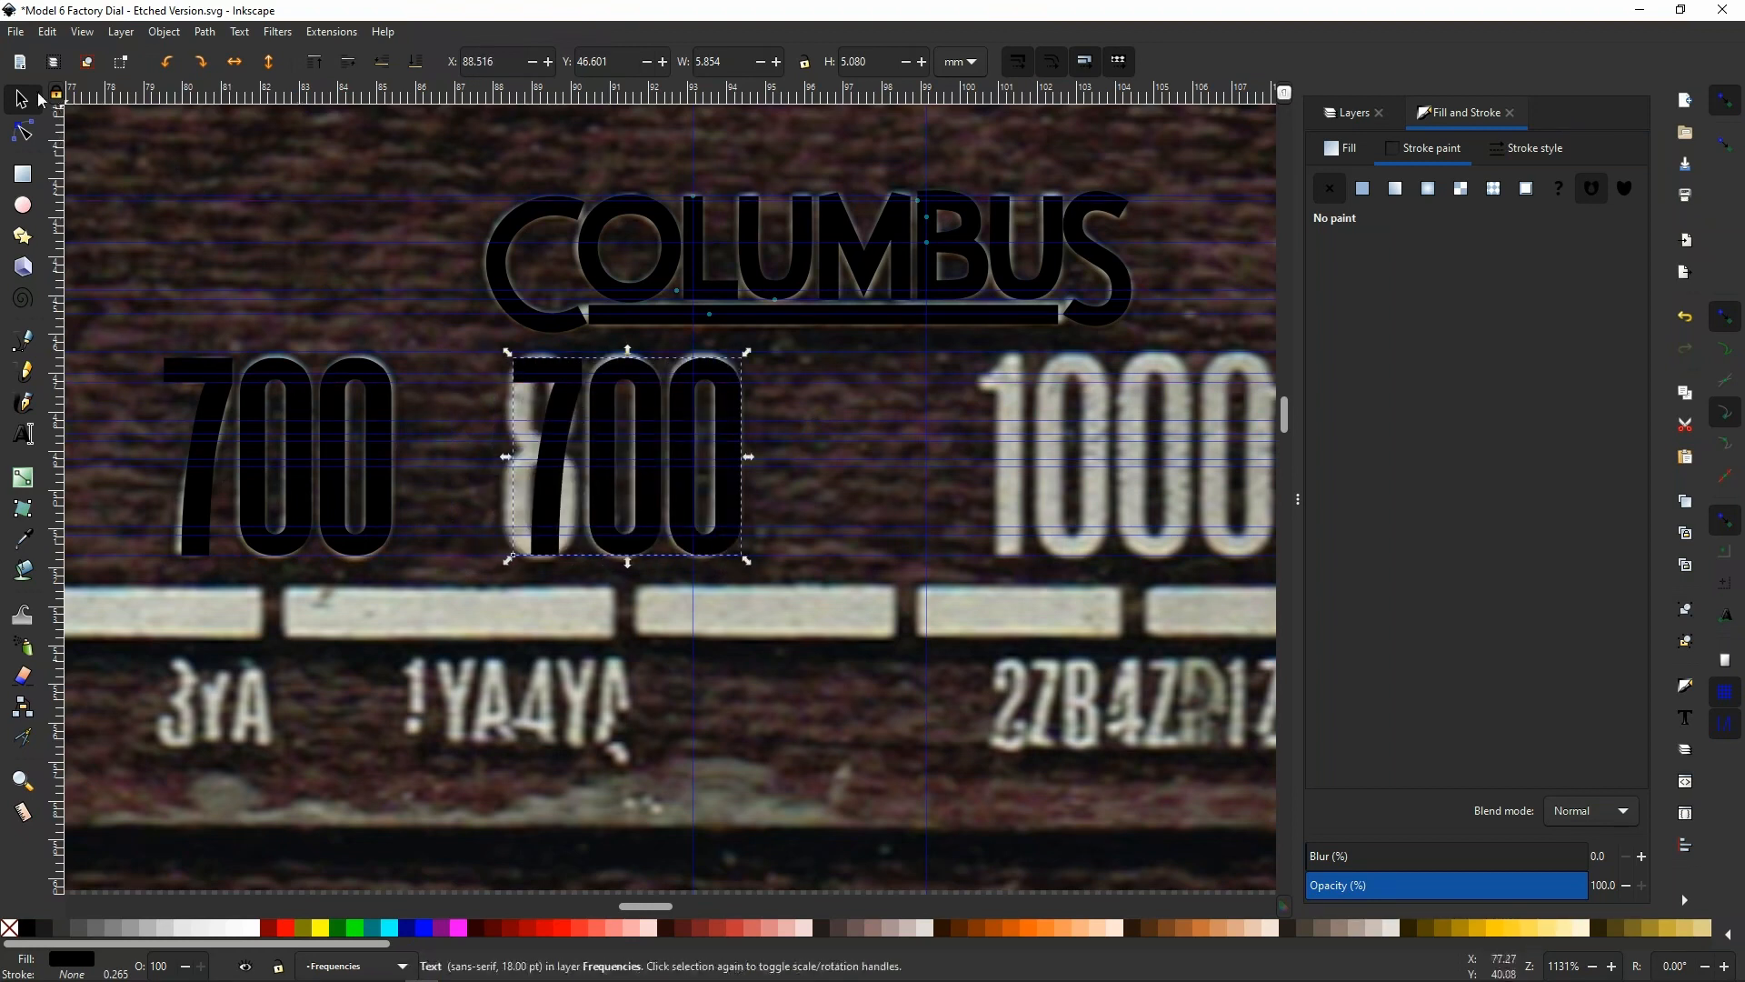
key(Escape)
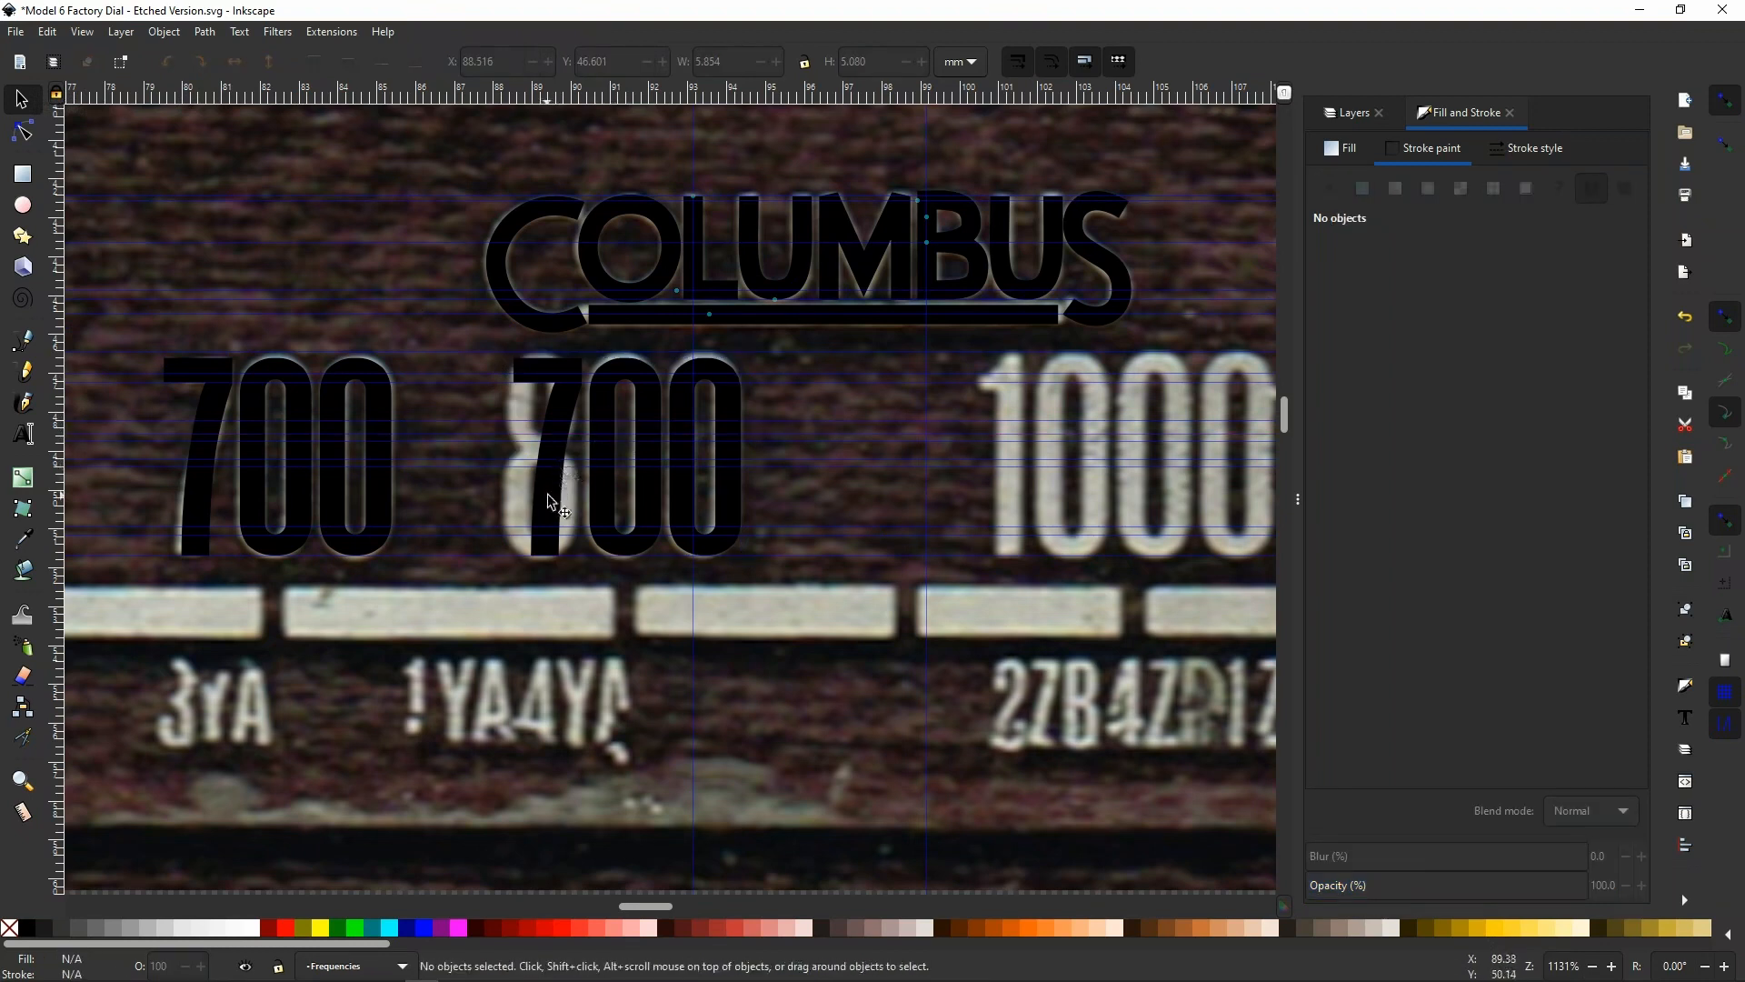
Replace the 7 with 8 in the duplicated text so it reads 800
key(t)
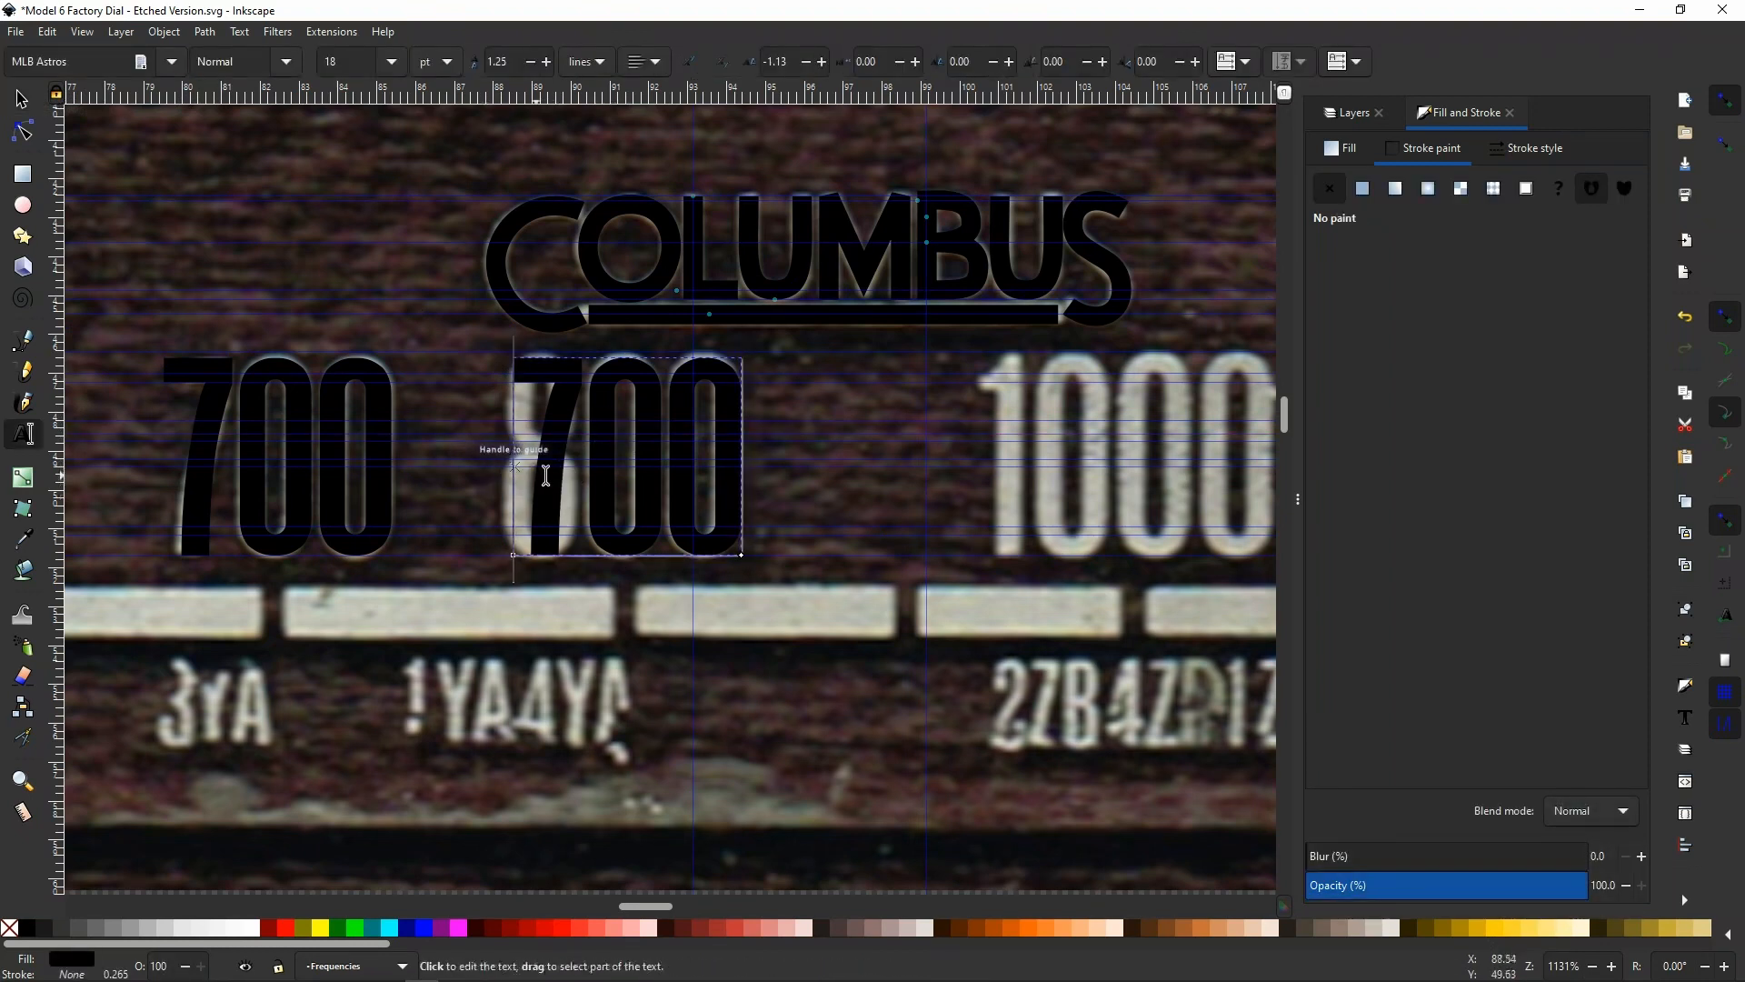
click(547, 474)
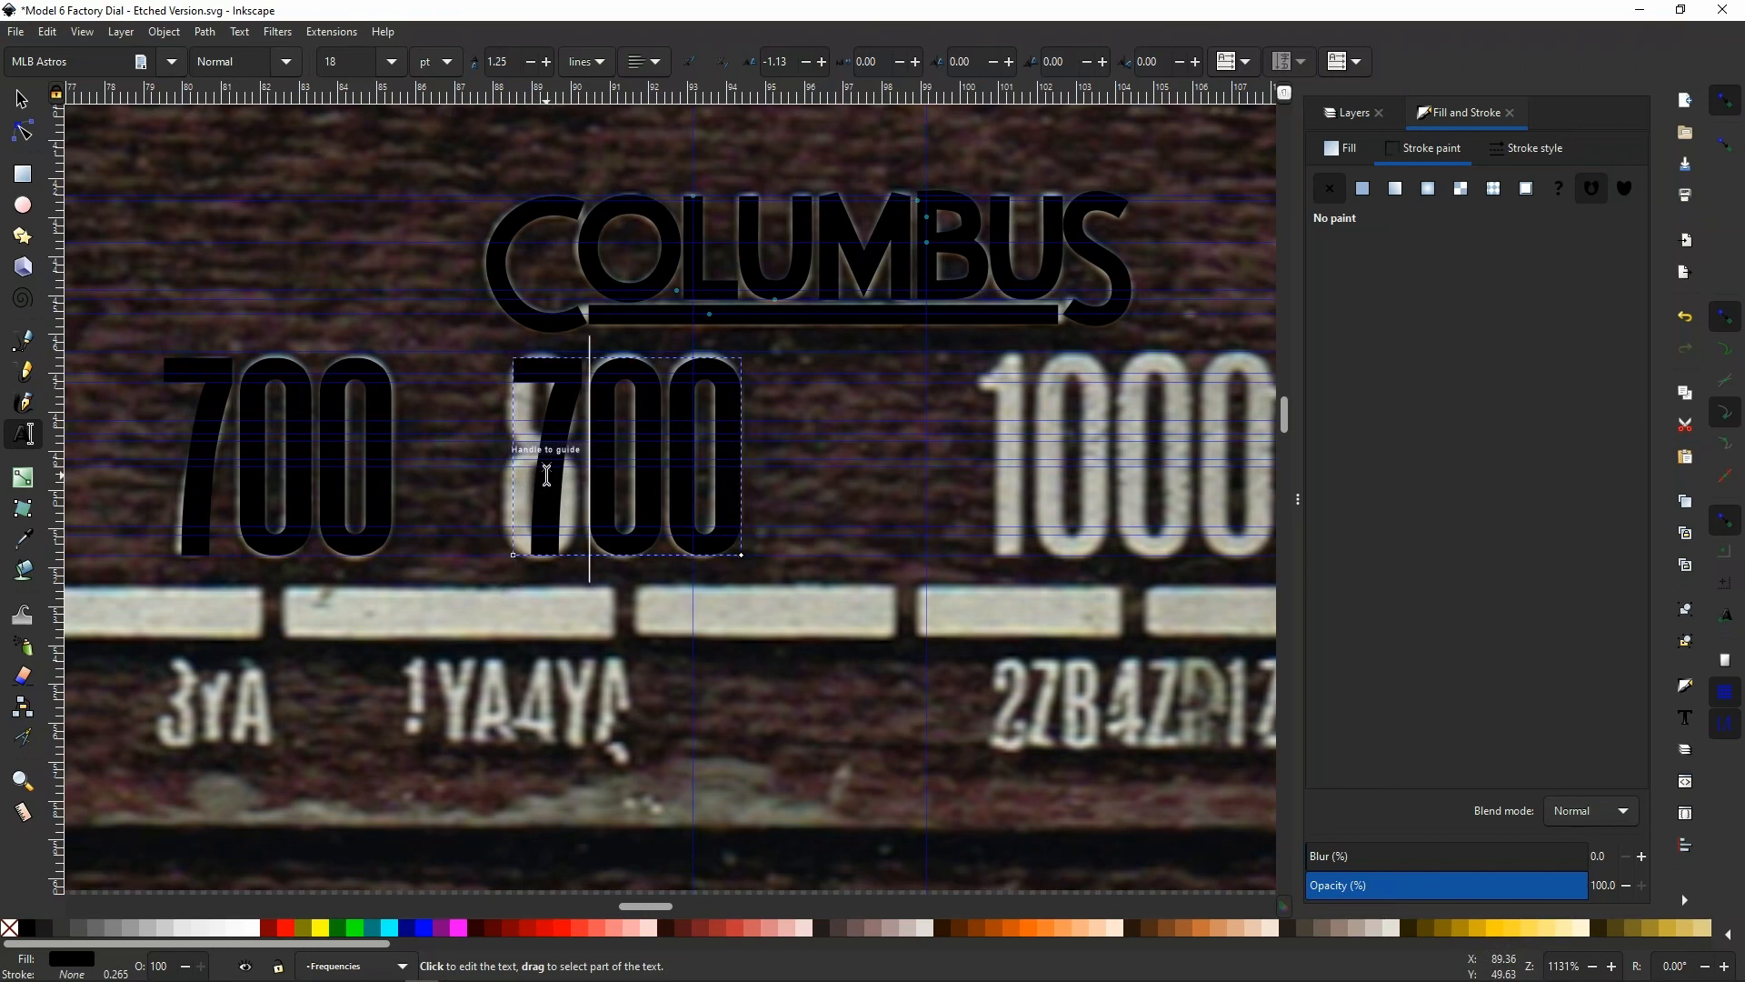
key(BackSpace)
text(8)
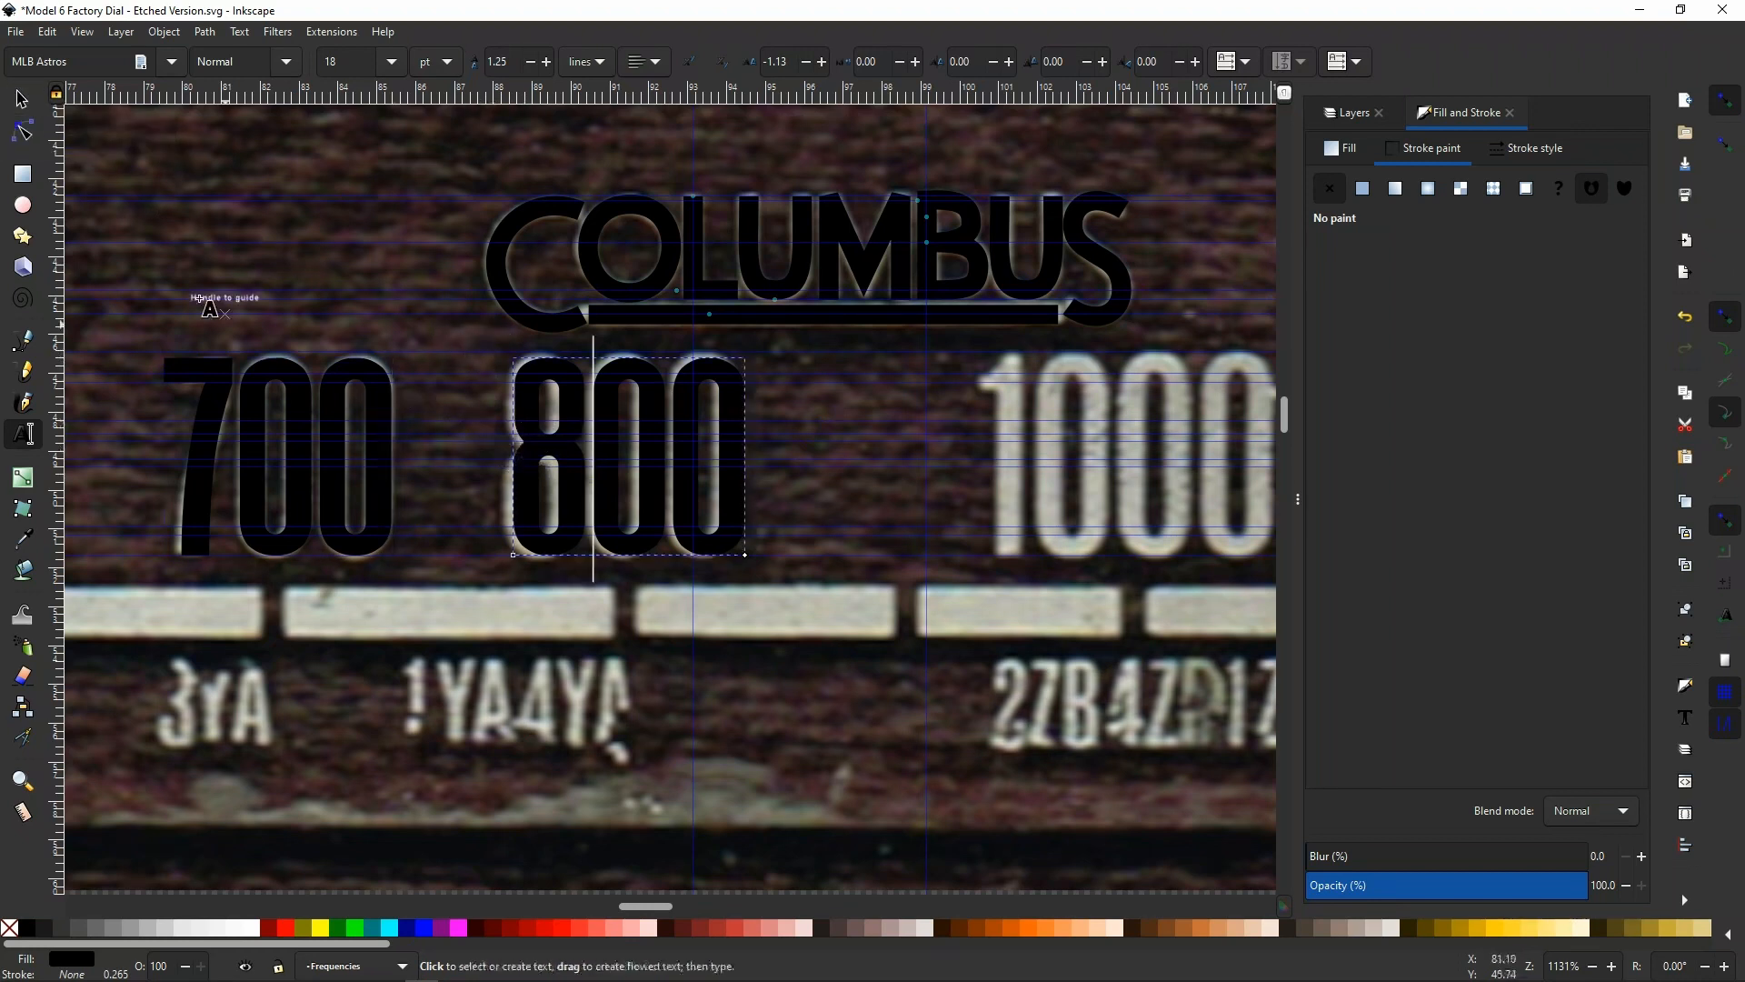
Nudge the 800 text slightly left to an X position of about 88.33 mm so it covers the scanned 800
click(22, 99)
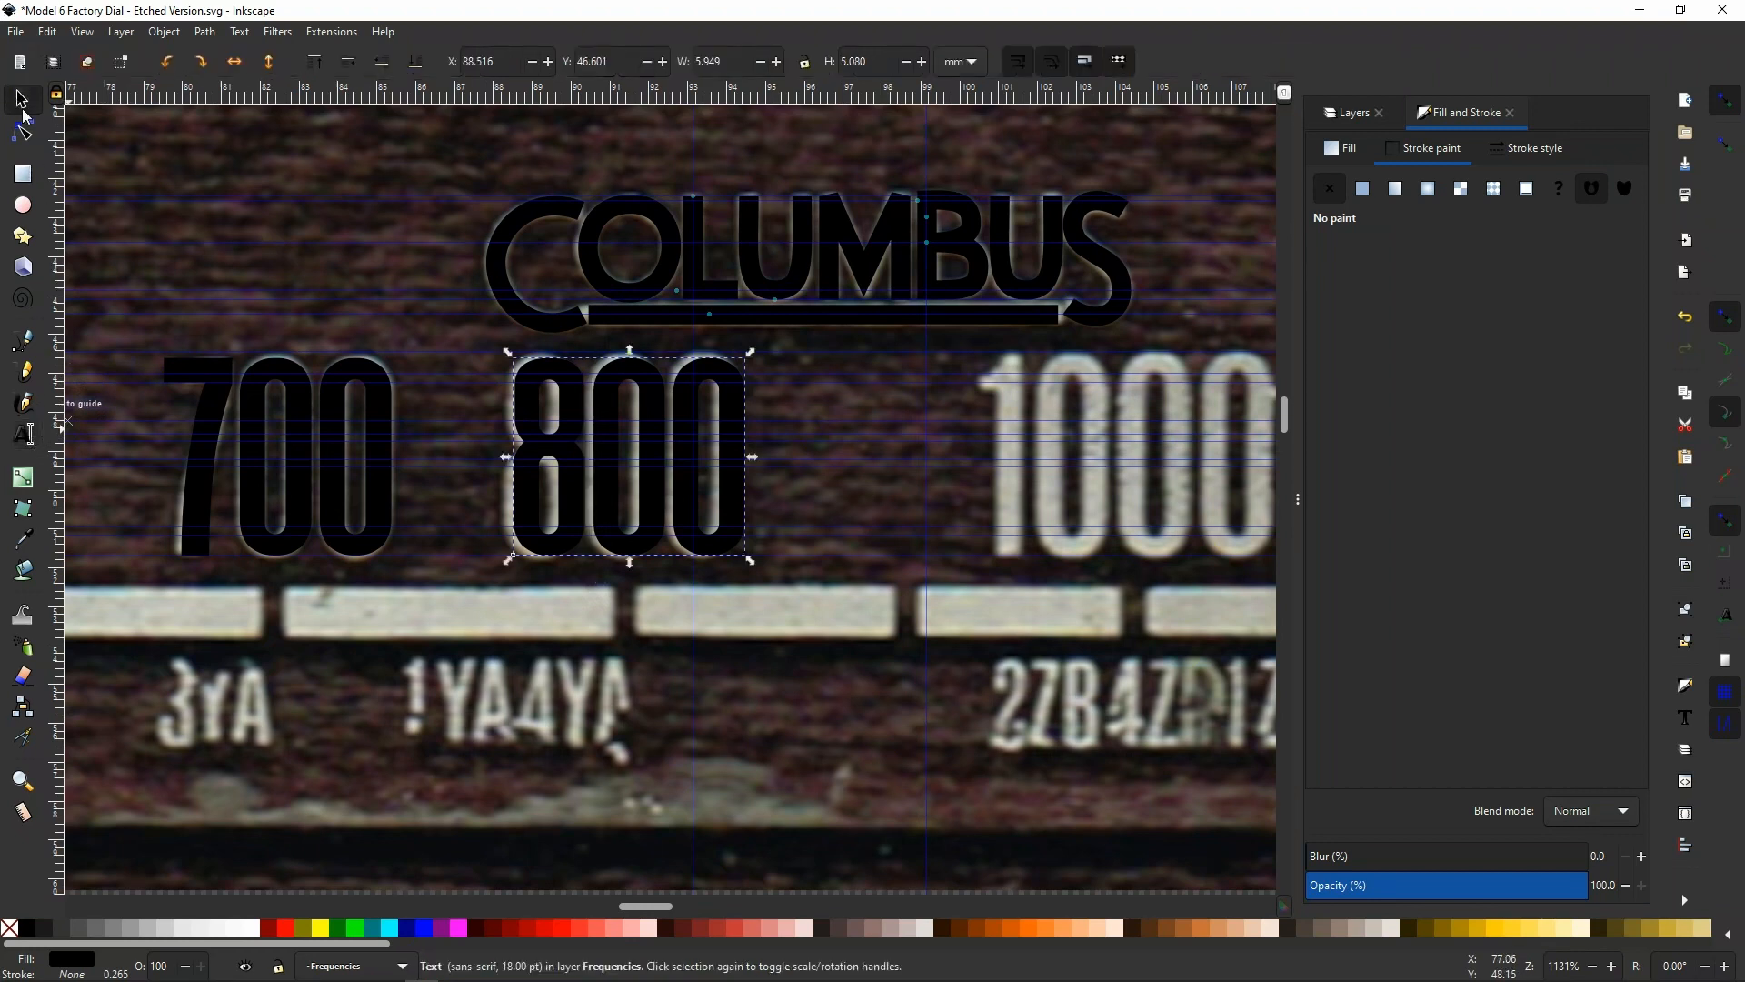
click(464, 396)
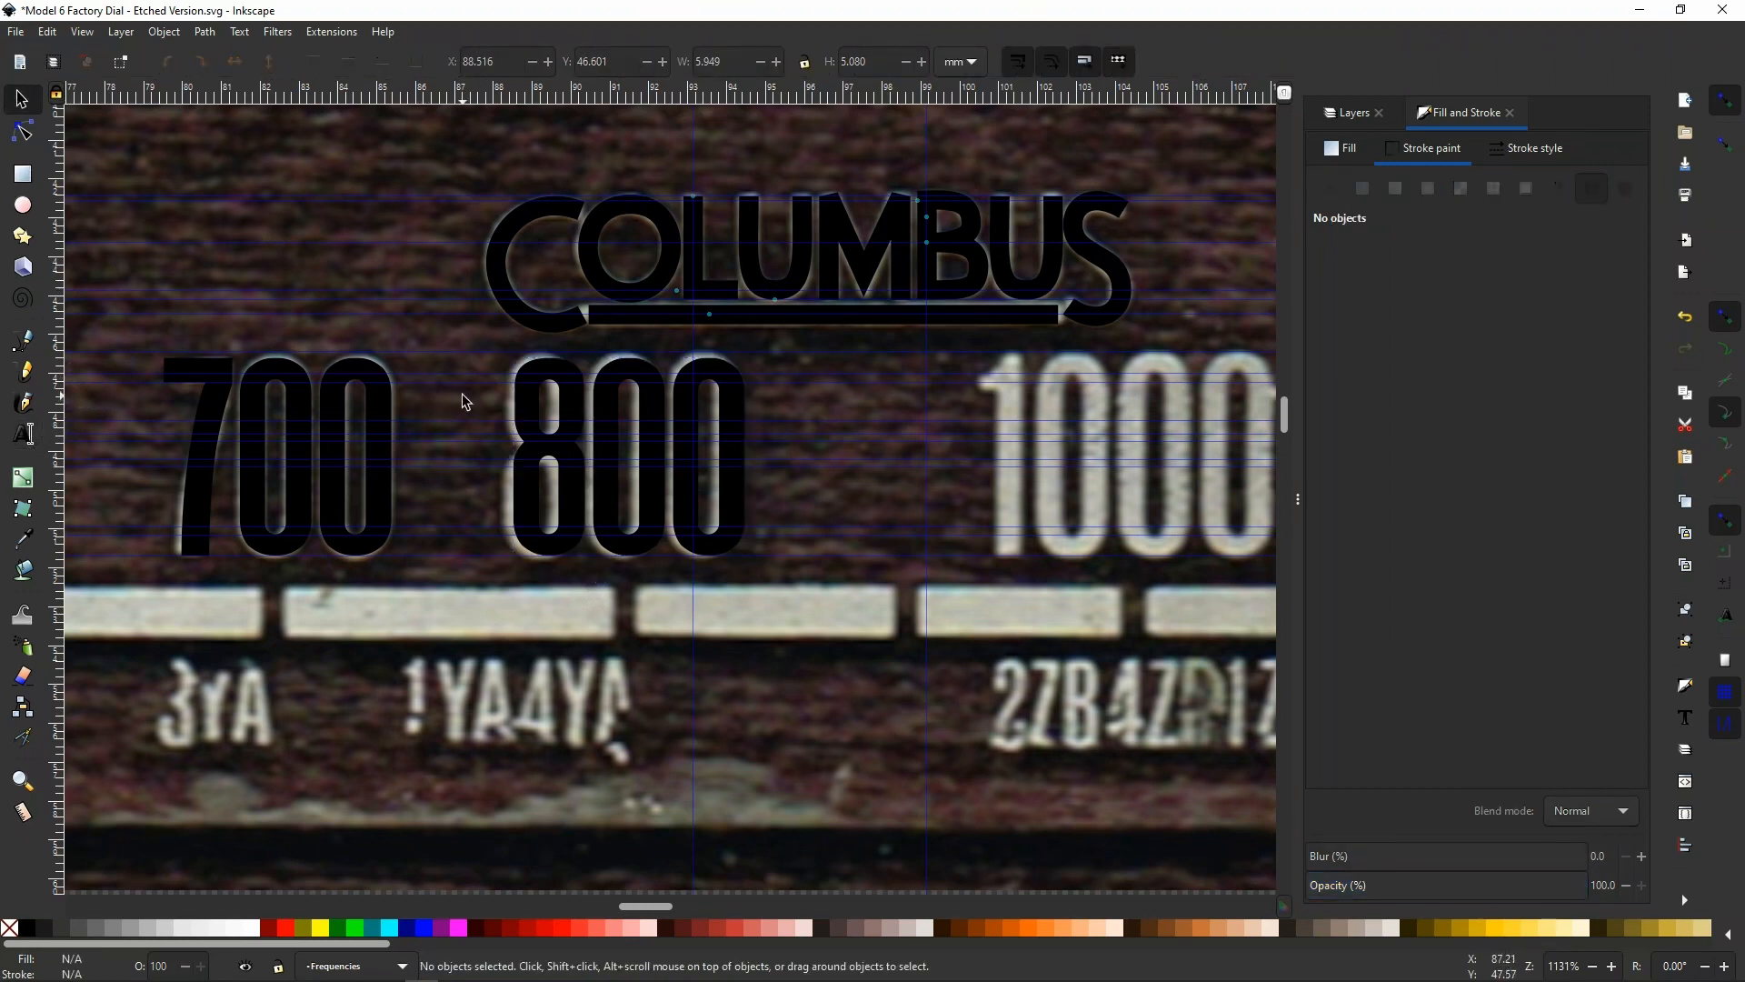
click(524, 406)
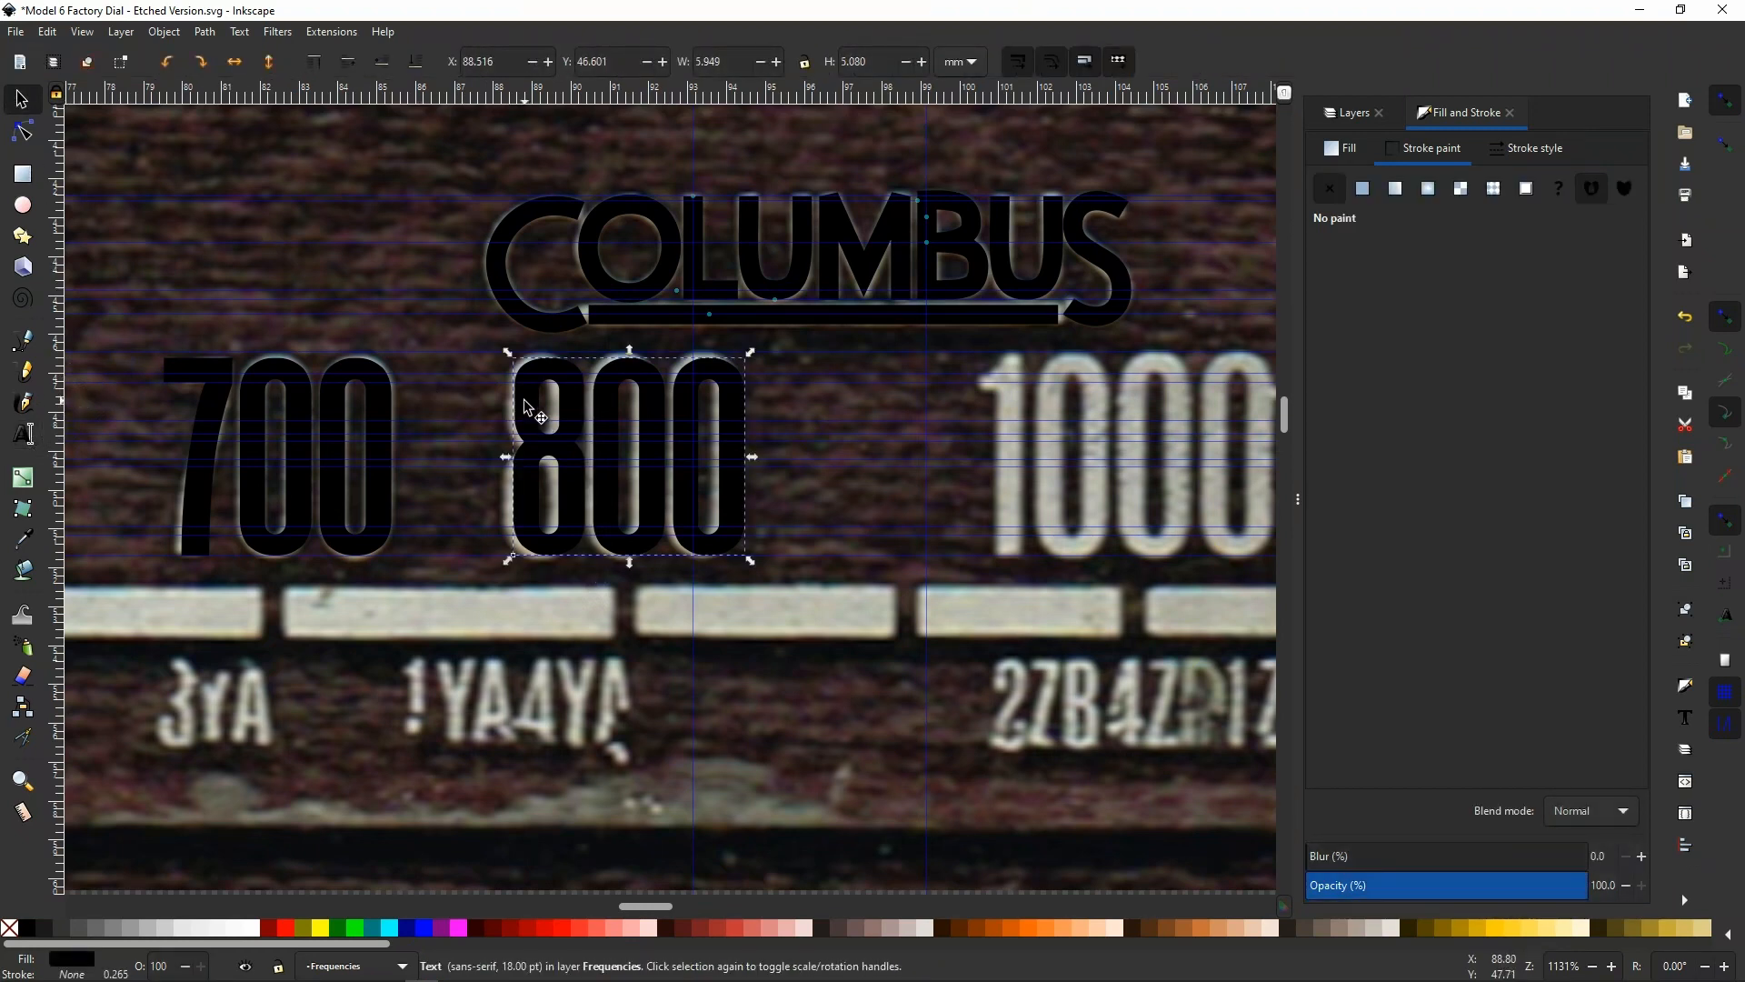
key(alt)
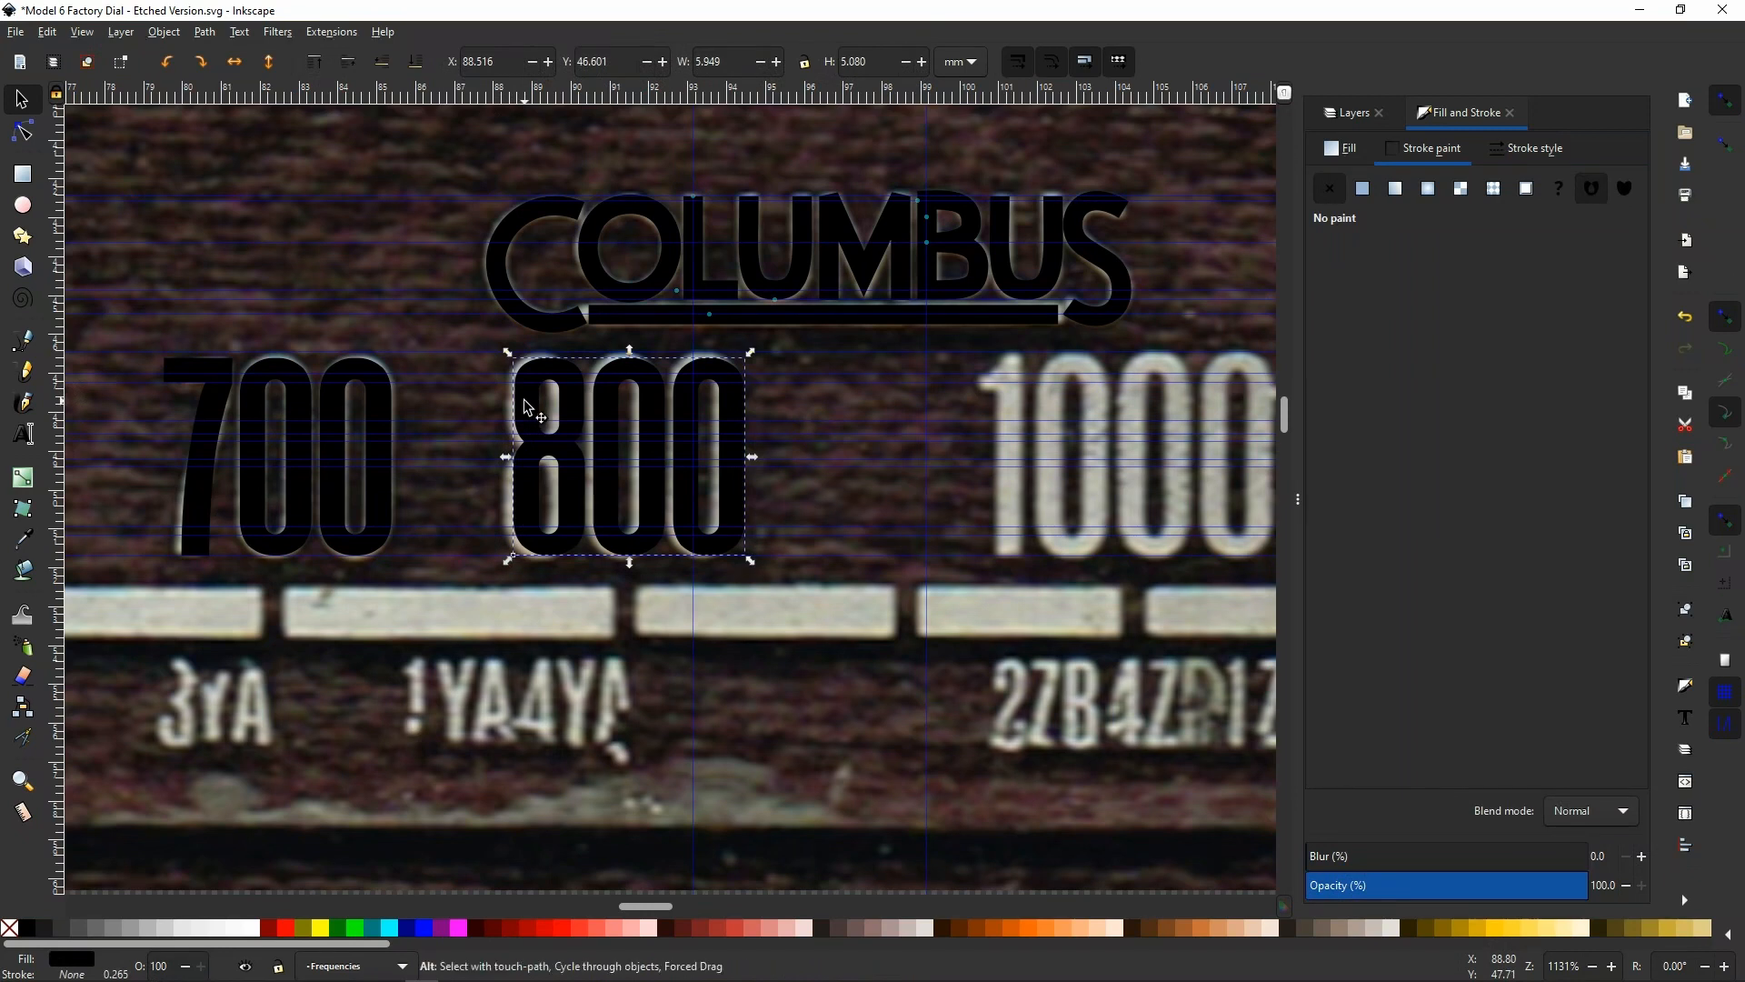
key(alt+Left)
key(alt+Left)
key(alt+Left)
key(alt+Left)
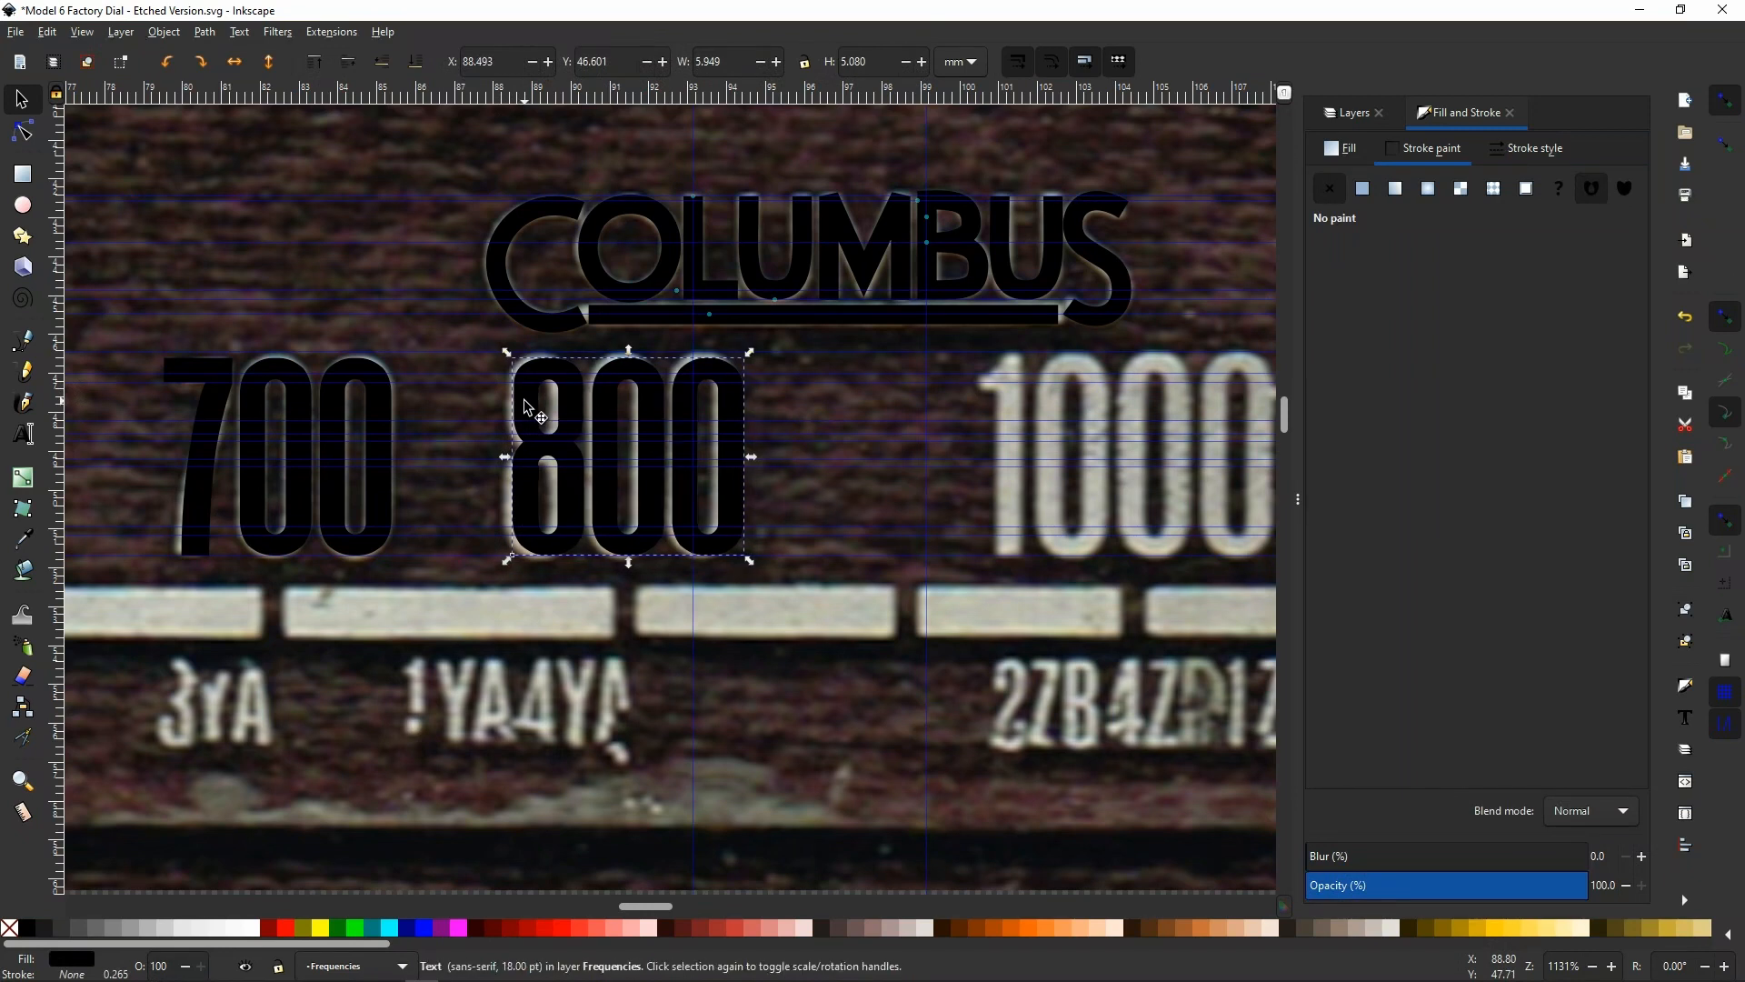
key(alt+Left)
key(alt+Left)
key(alt+Left)
key(alt+Left)
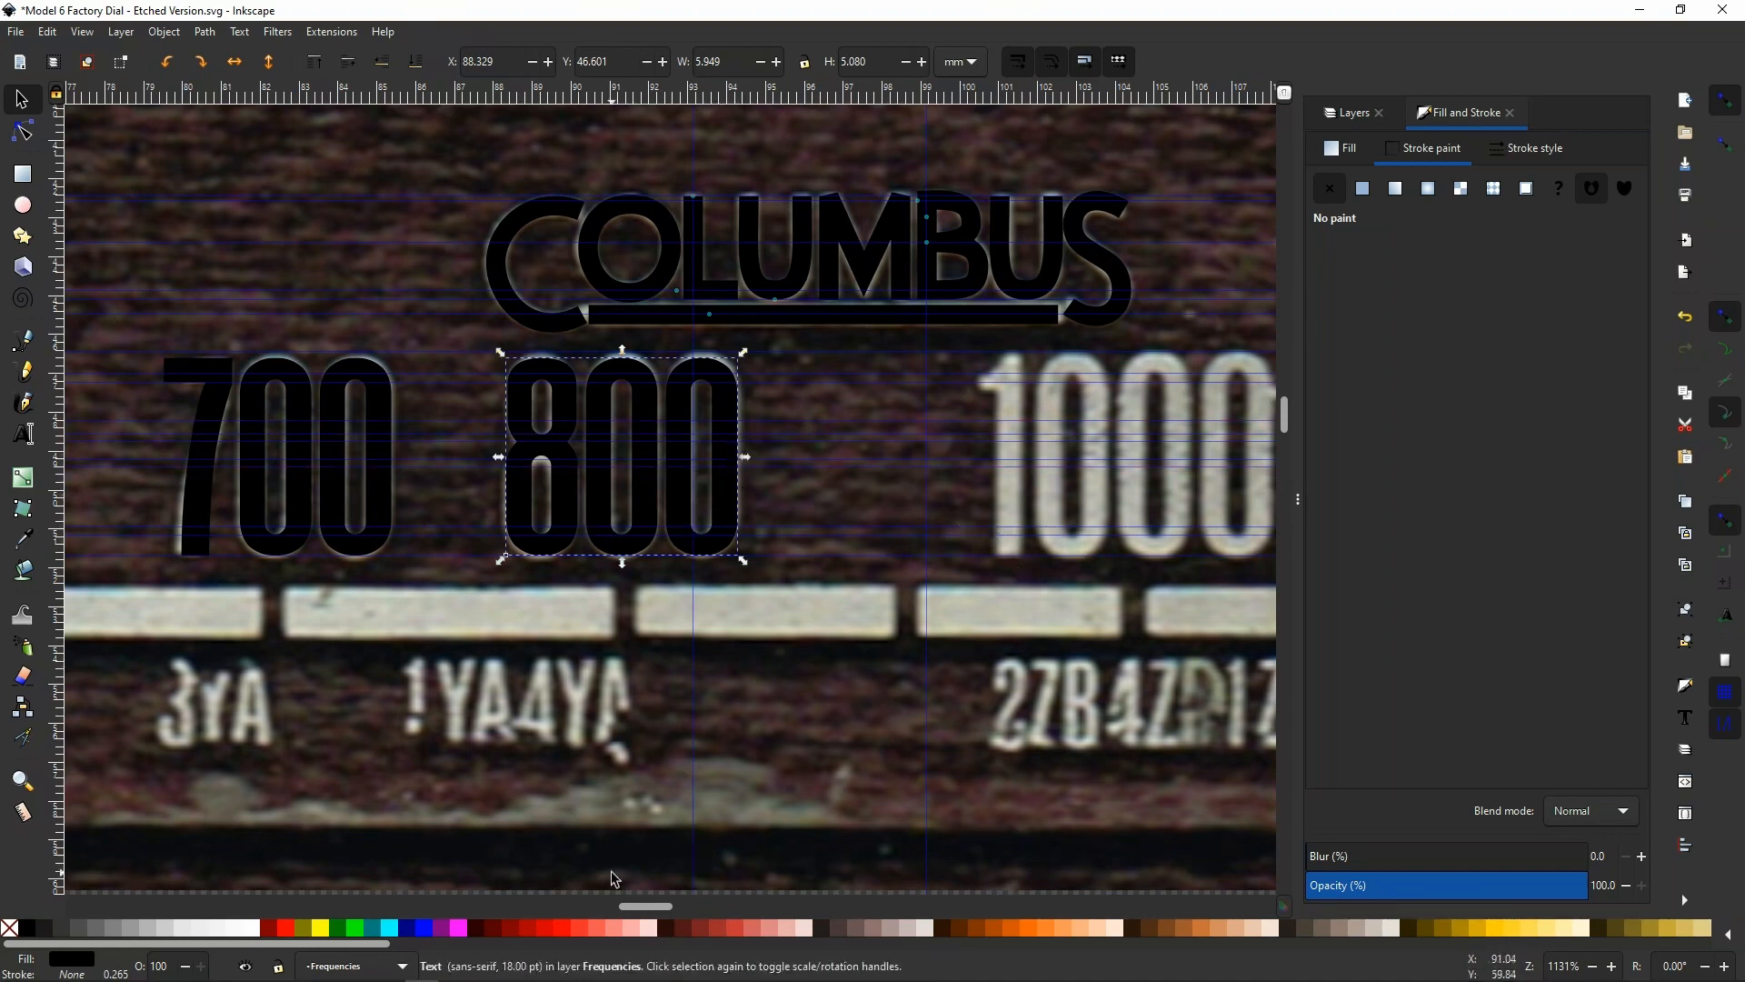
Duplicate the 800 text and shift the copy horizontally onto the scanned 1000, at an X position of about 100.5 mm
drag(631, 907, 641, 911)
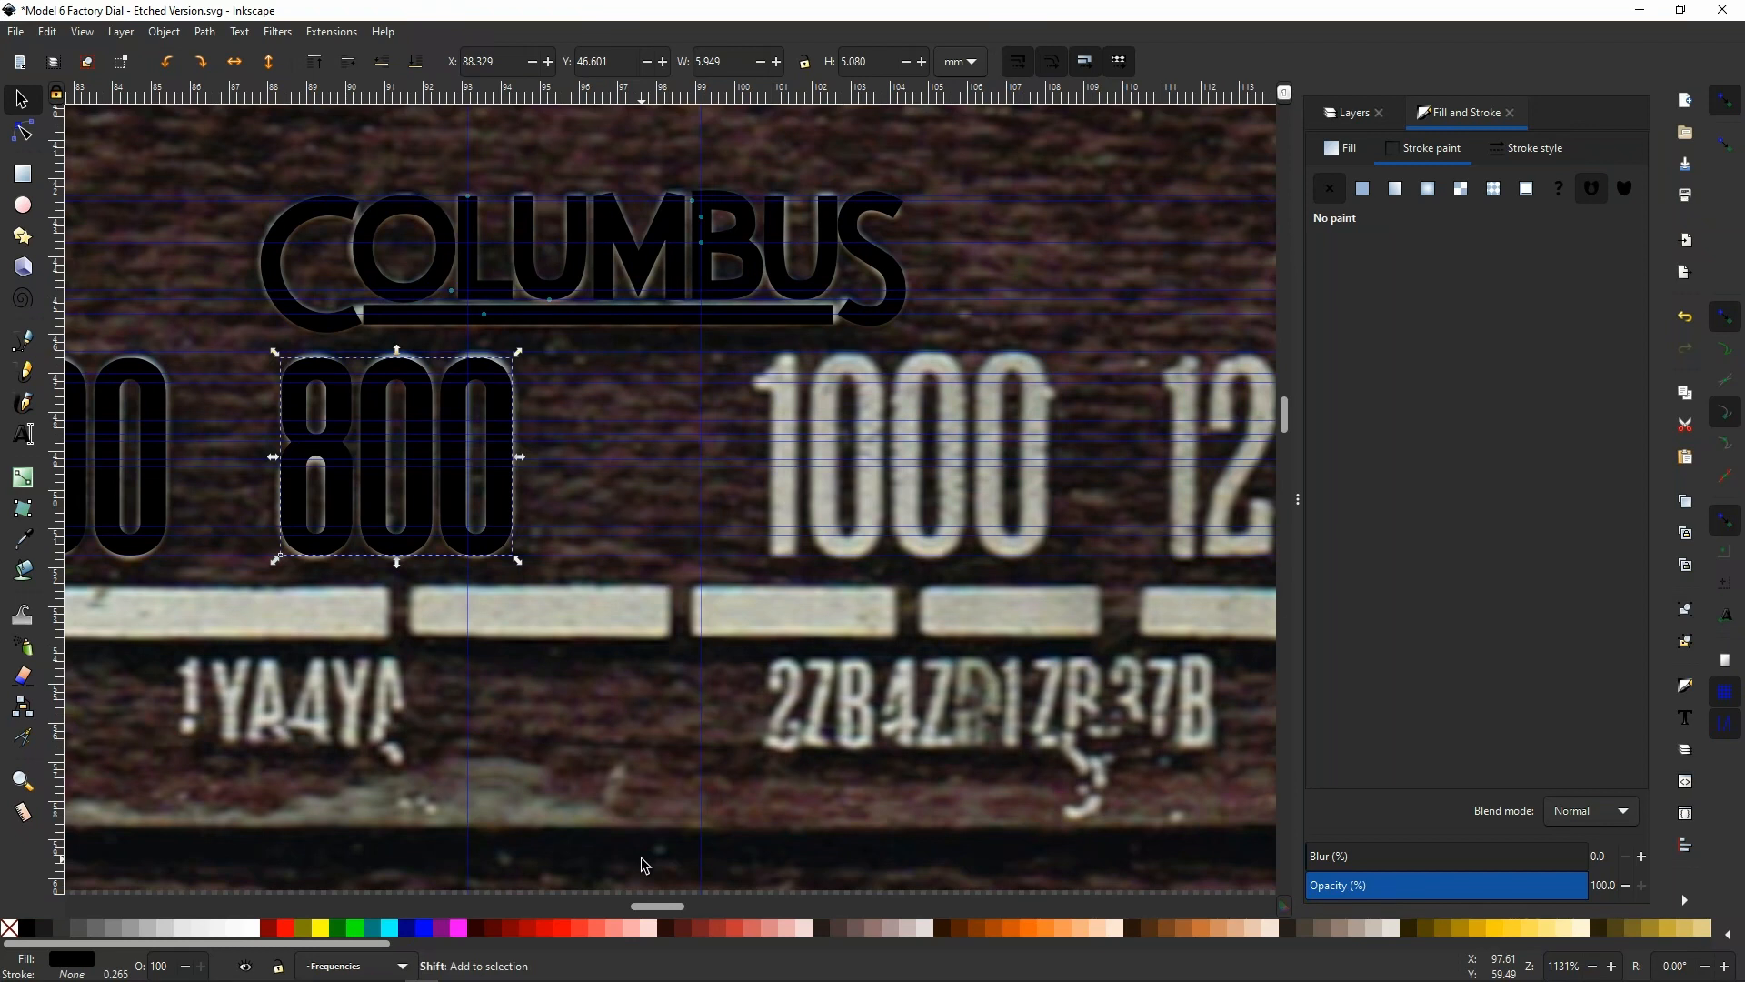
key(shift+Right)
key(shift+Right)
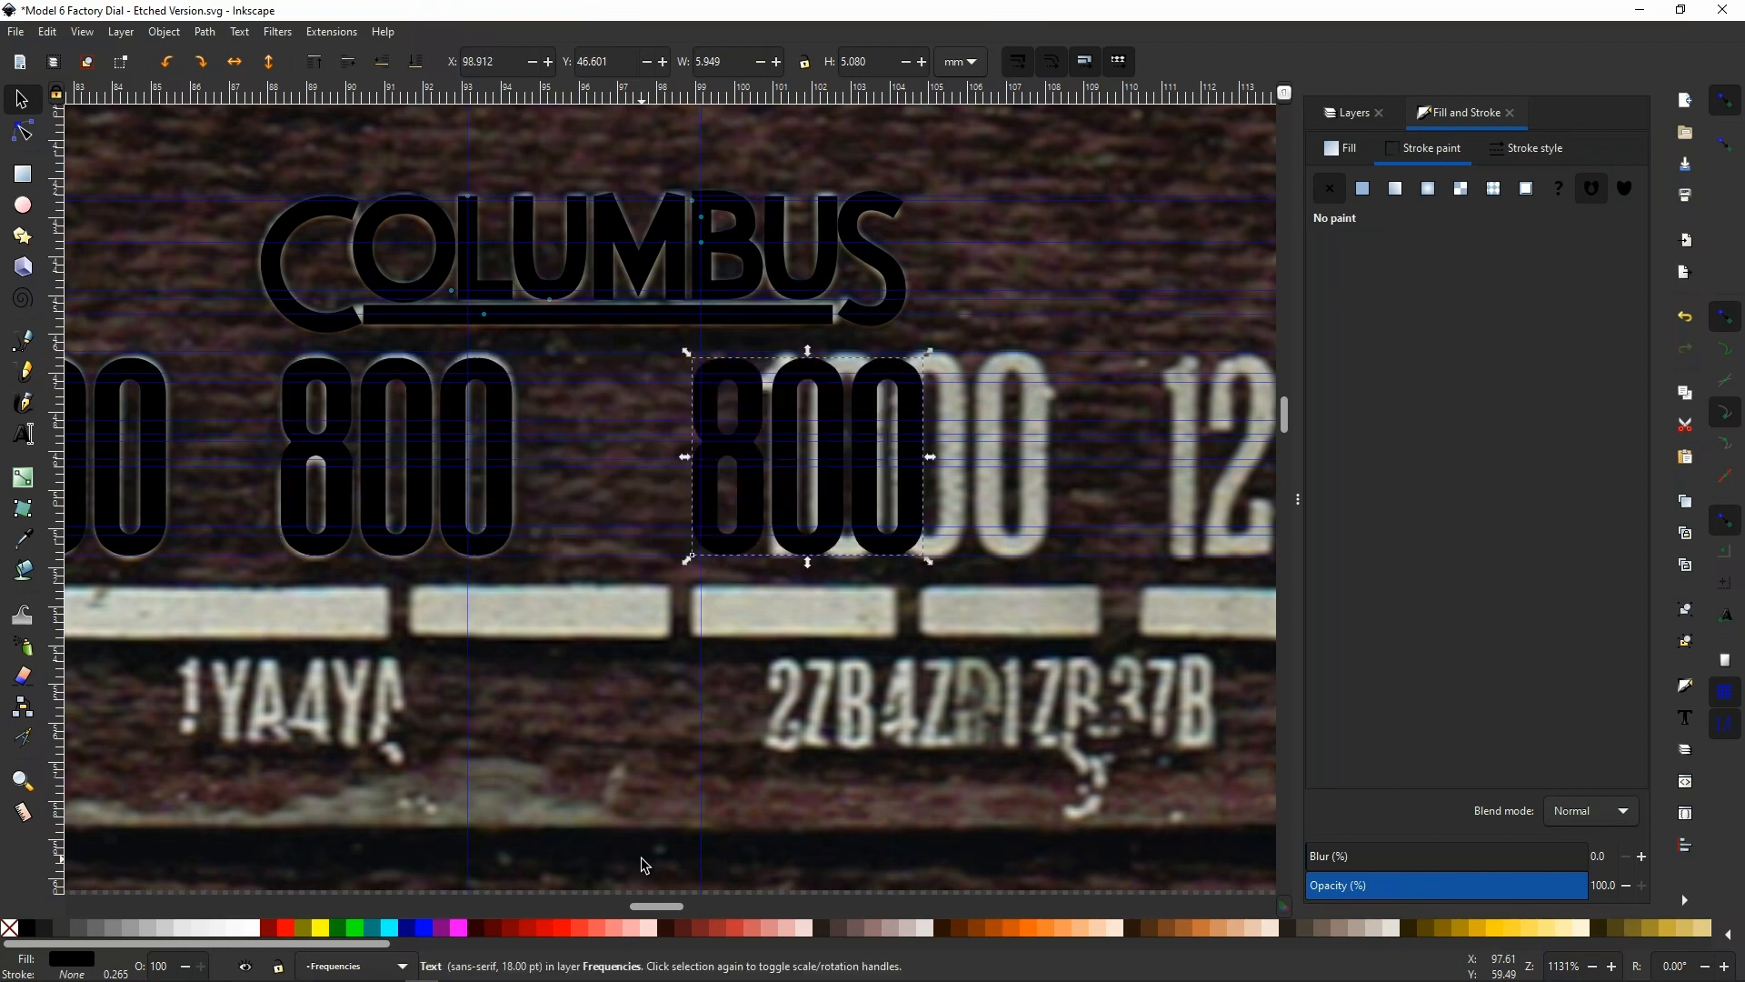
key(shift+Right)
key(shift+Left)
key(Right)
key(Right)
key(Right)
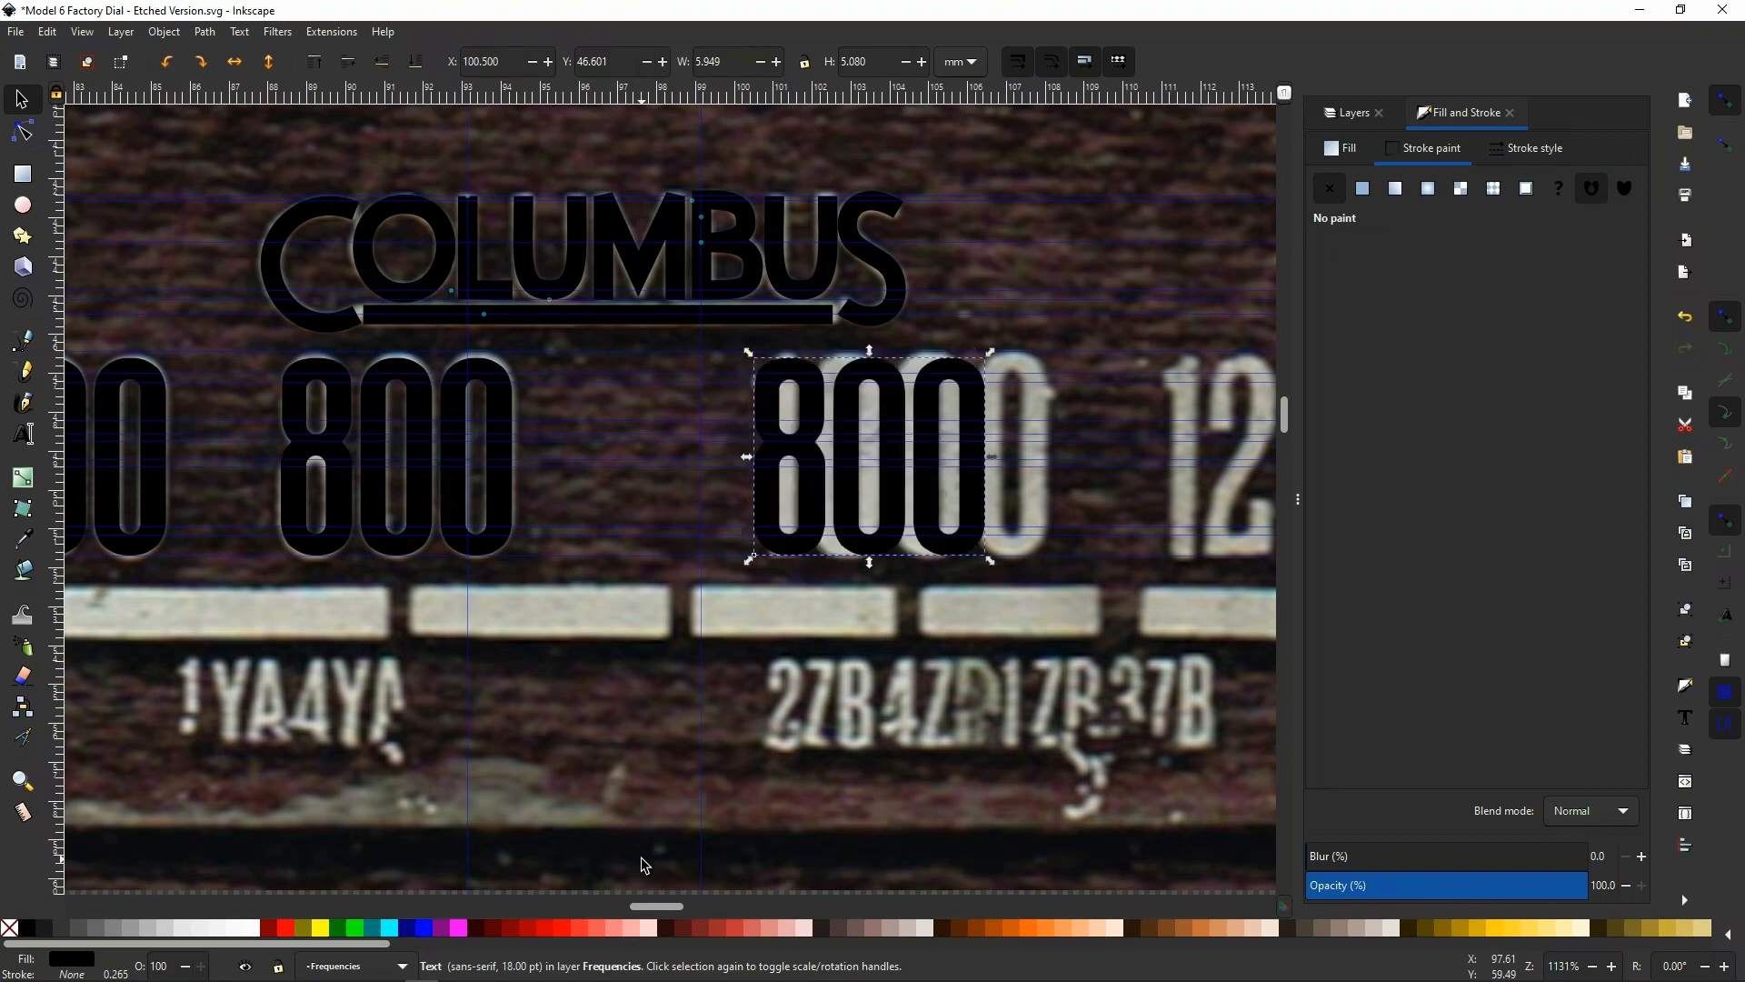
key(Right)
key(Left)
key(Right)
key(Left)
Replace the 8 with 10 in the duplicated text so it reads 1000
double_click(813, 492)
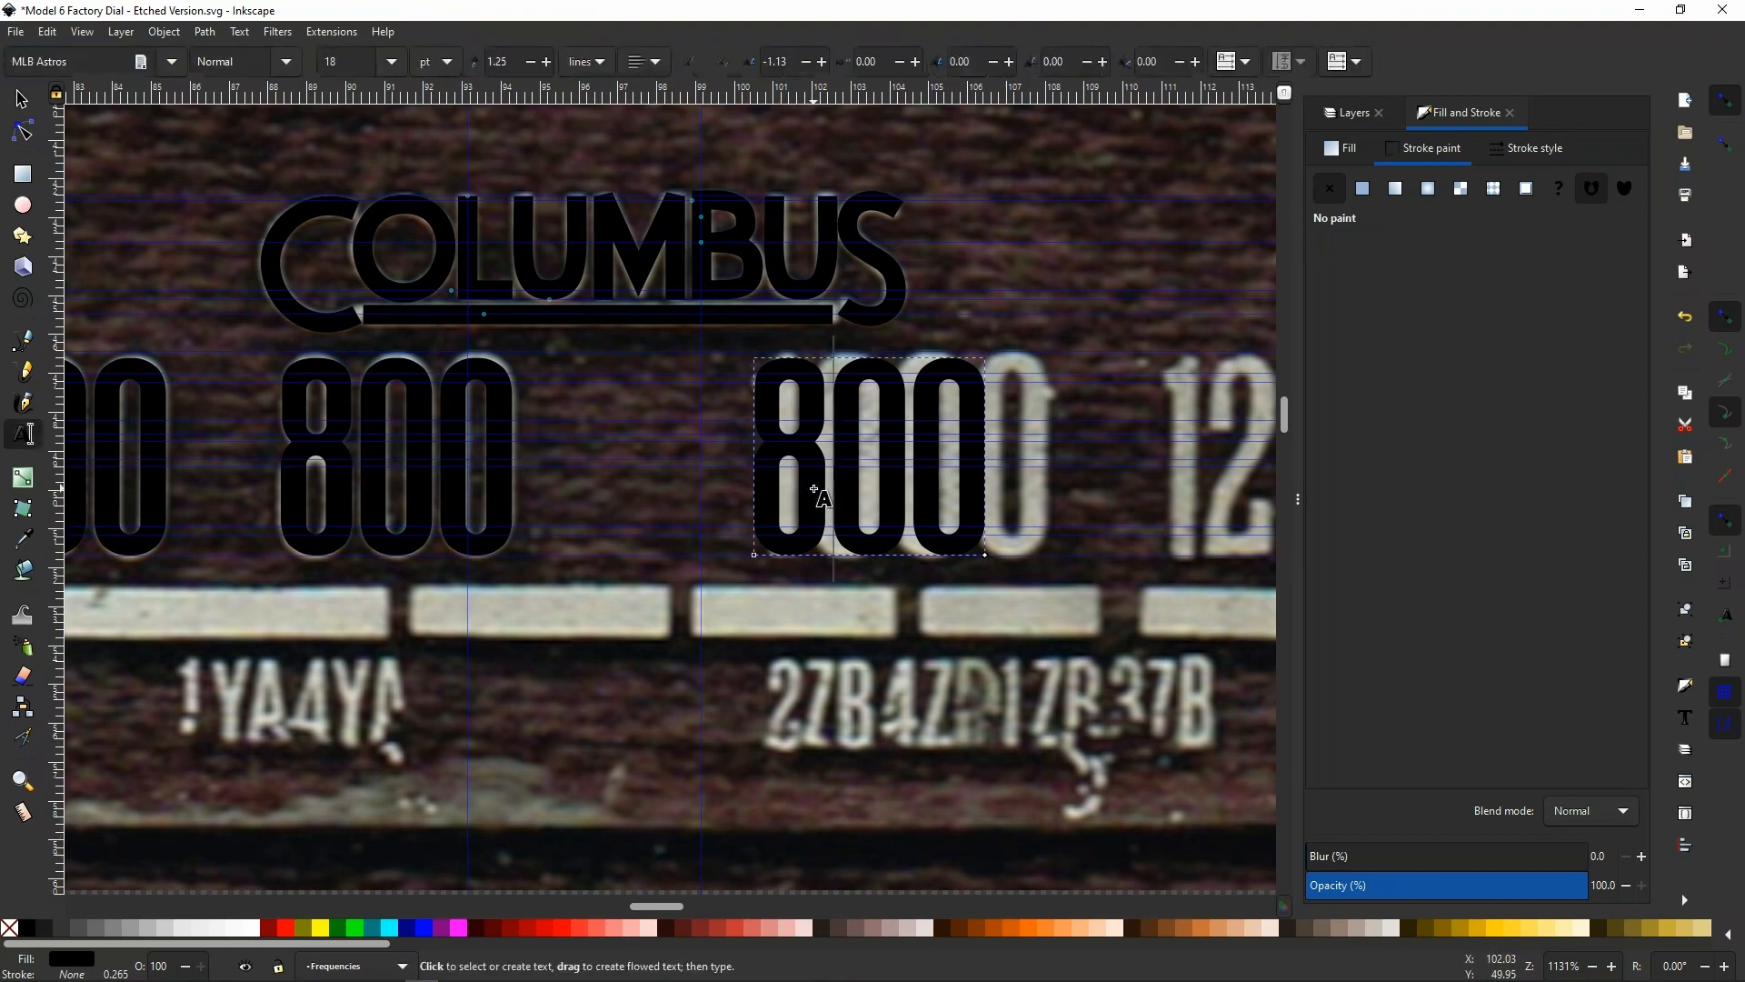
key(BackSpace)
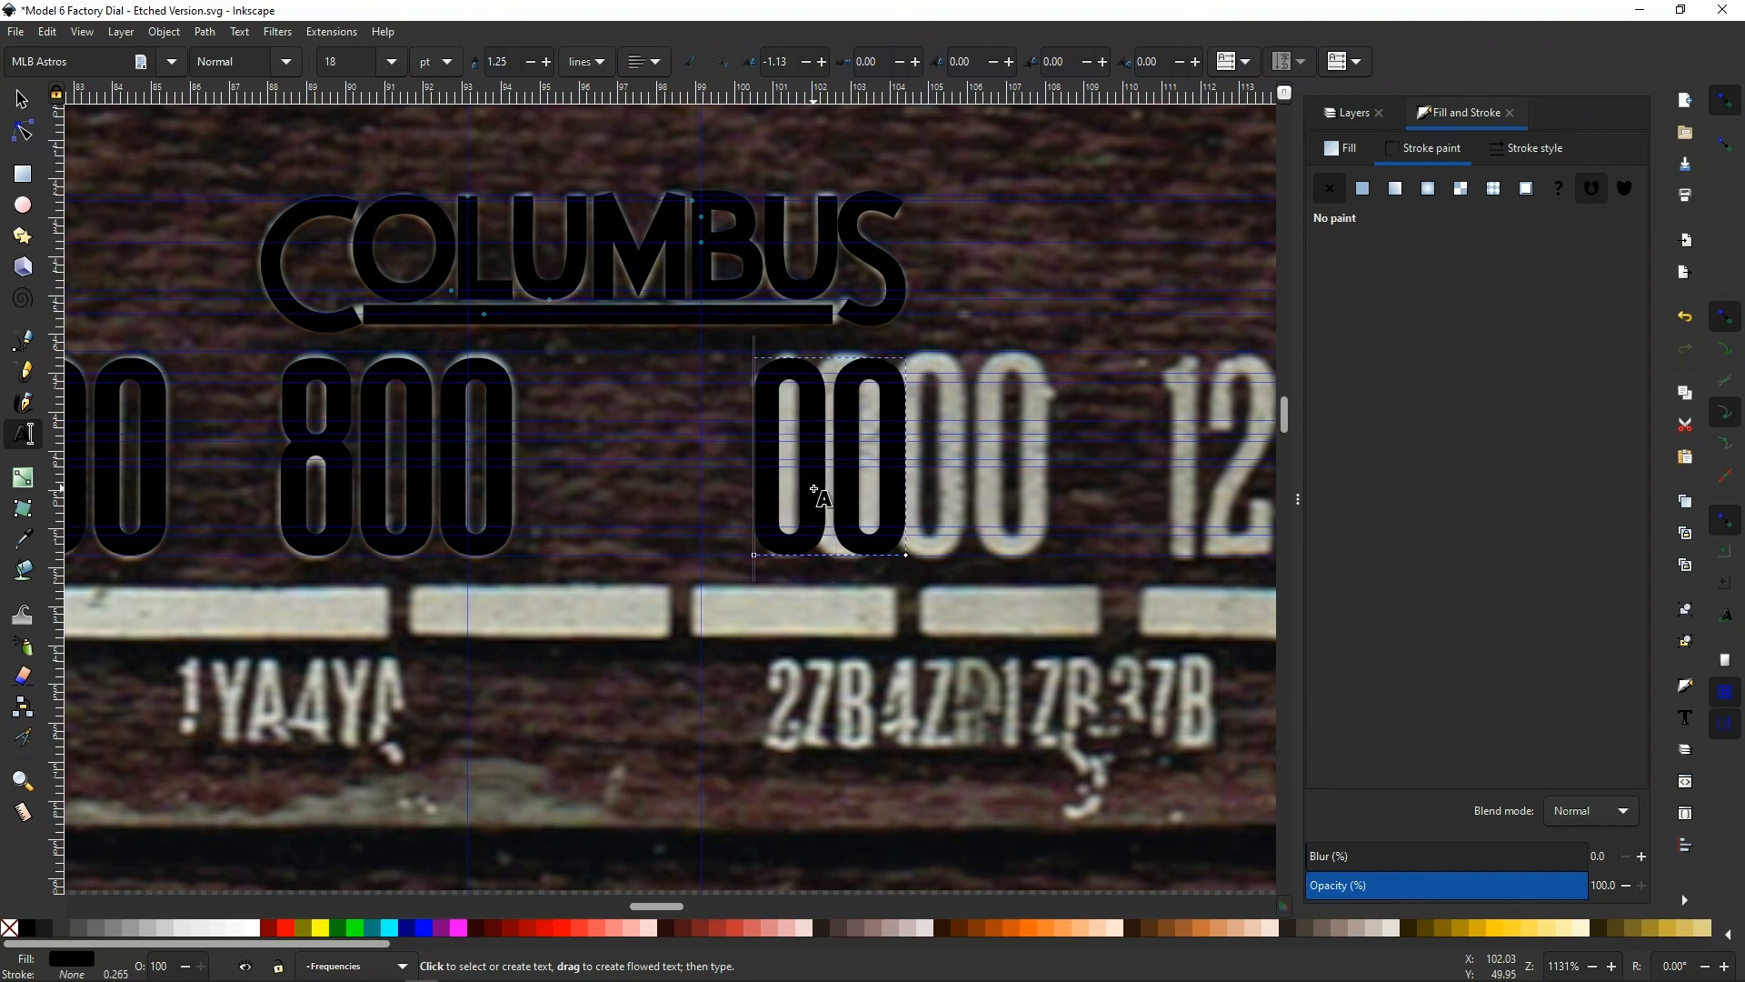
text(10)
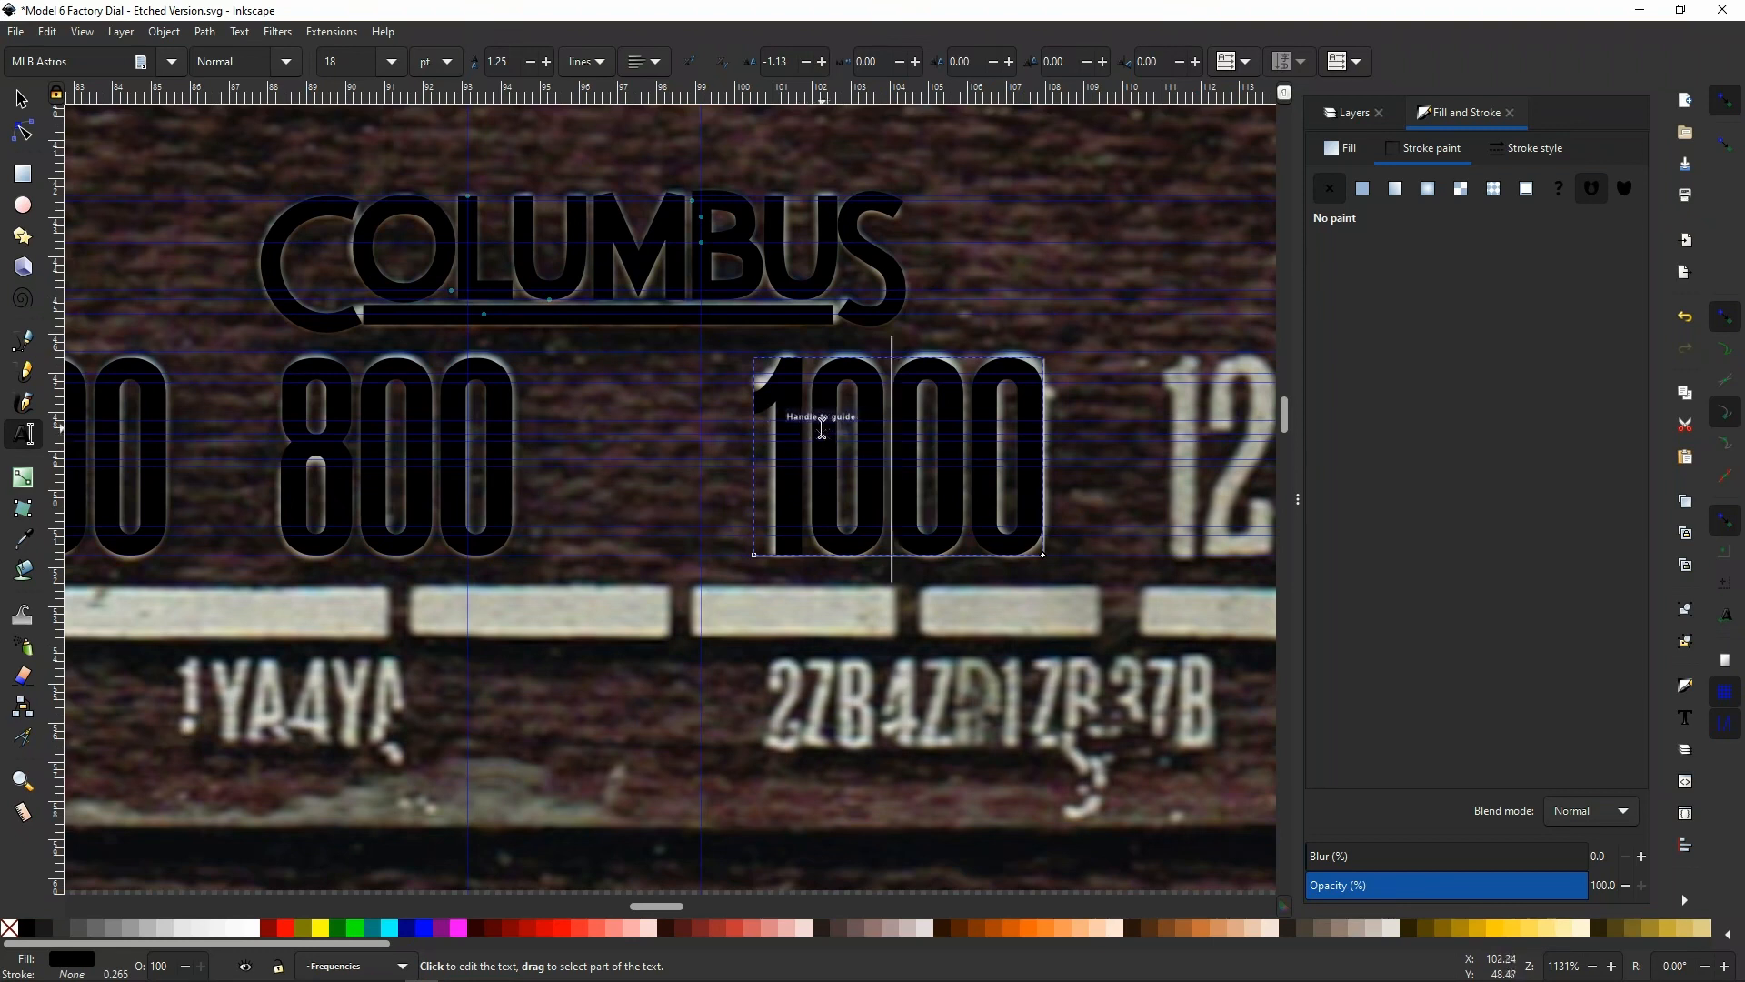
Duplicate the 1000 text and shift the copy horizontally over the scanned 1200, at an X position of about 110.55 mm
scroll(822, 428, down, 3)
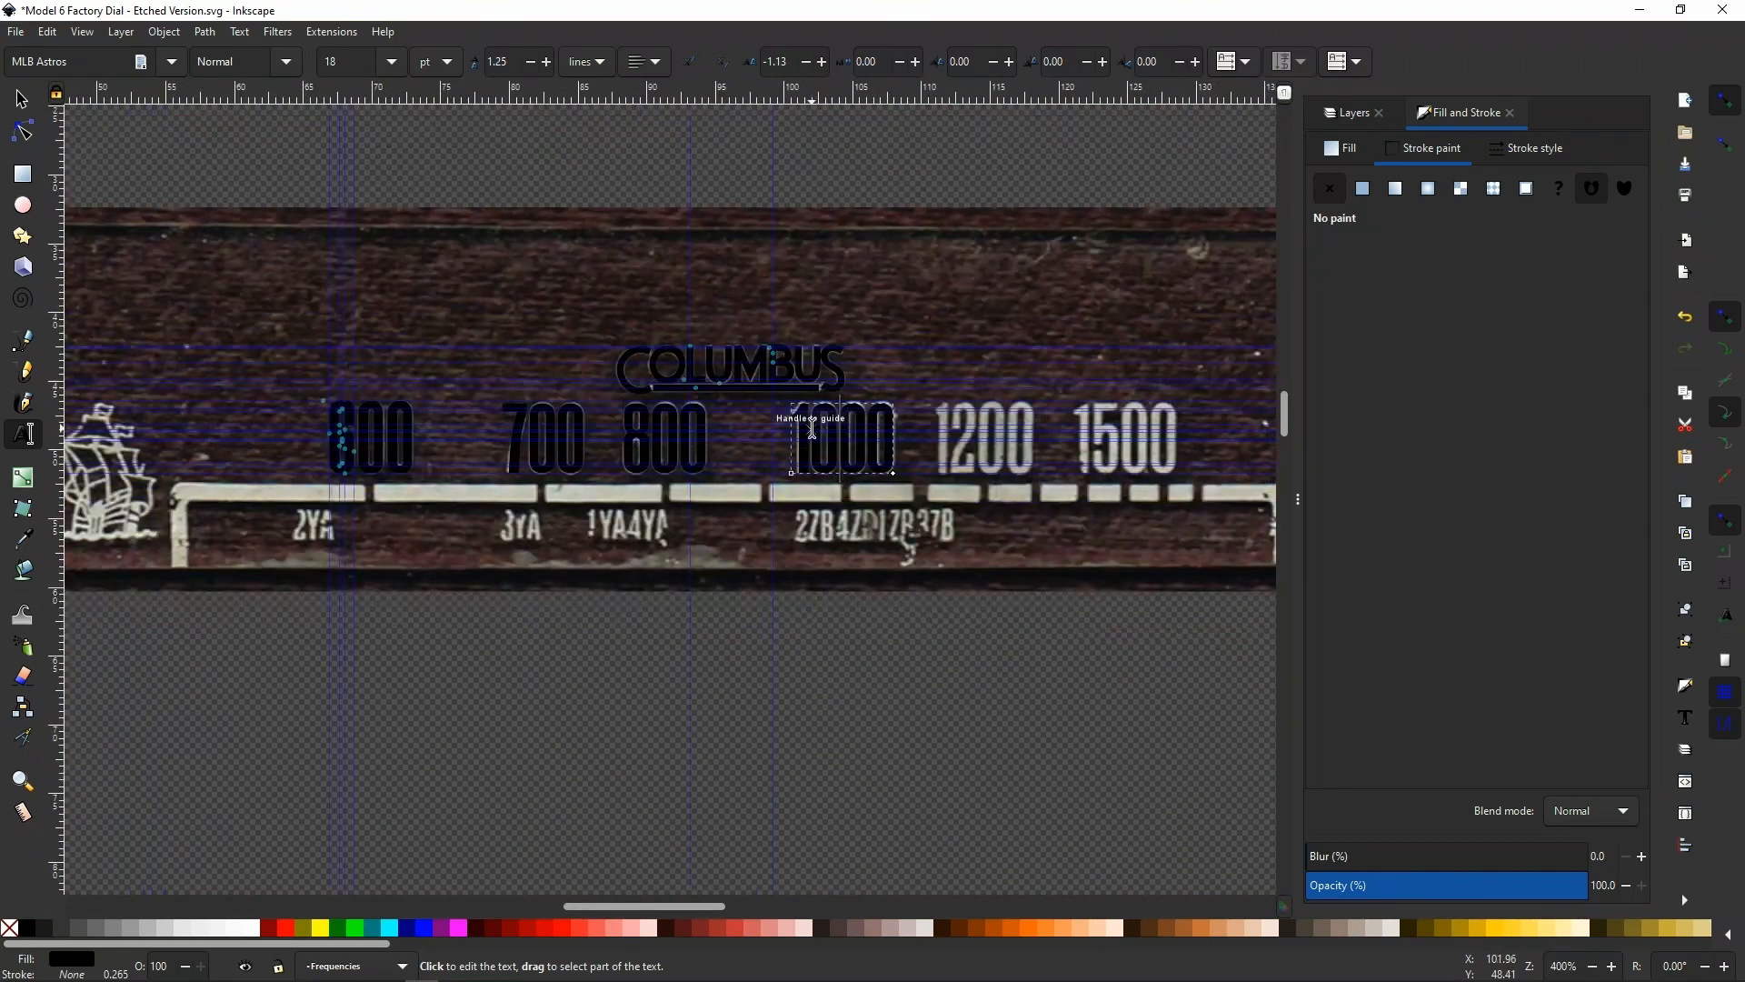
scroll(1190, 450, up, 2)
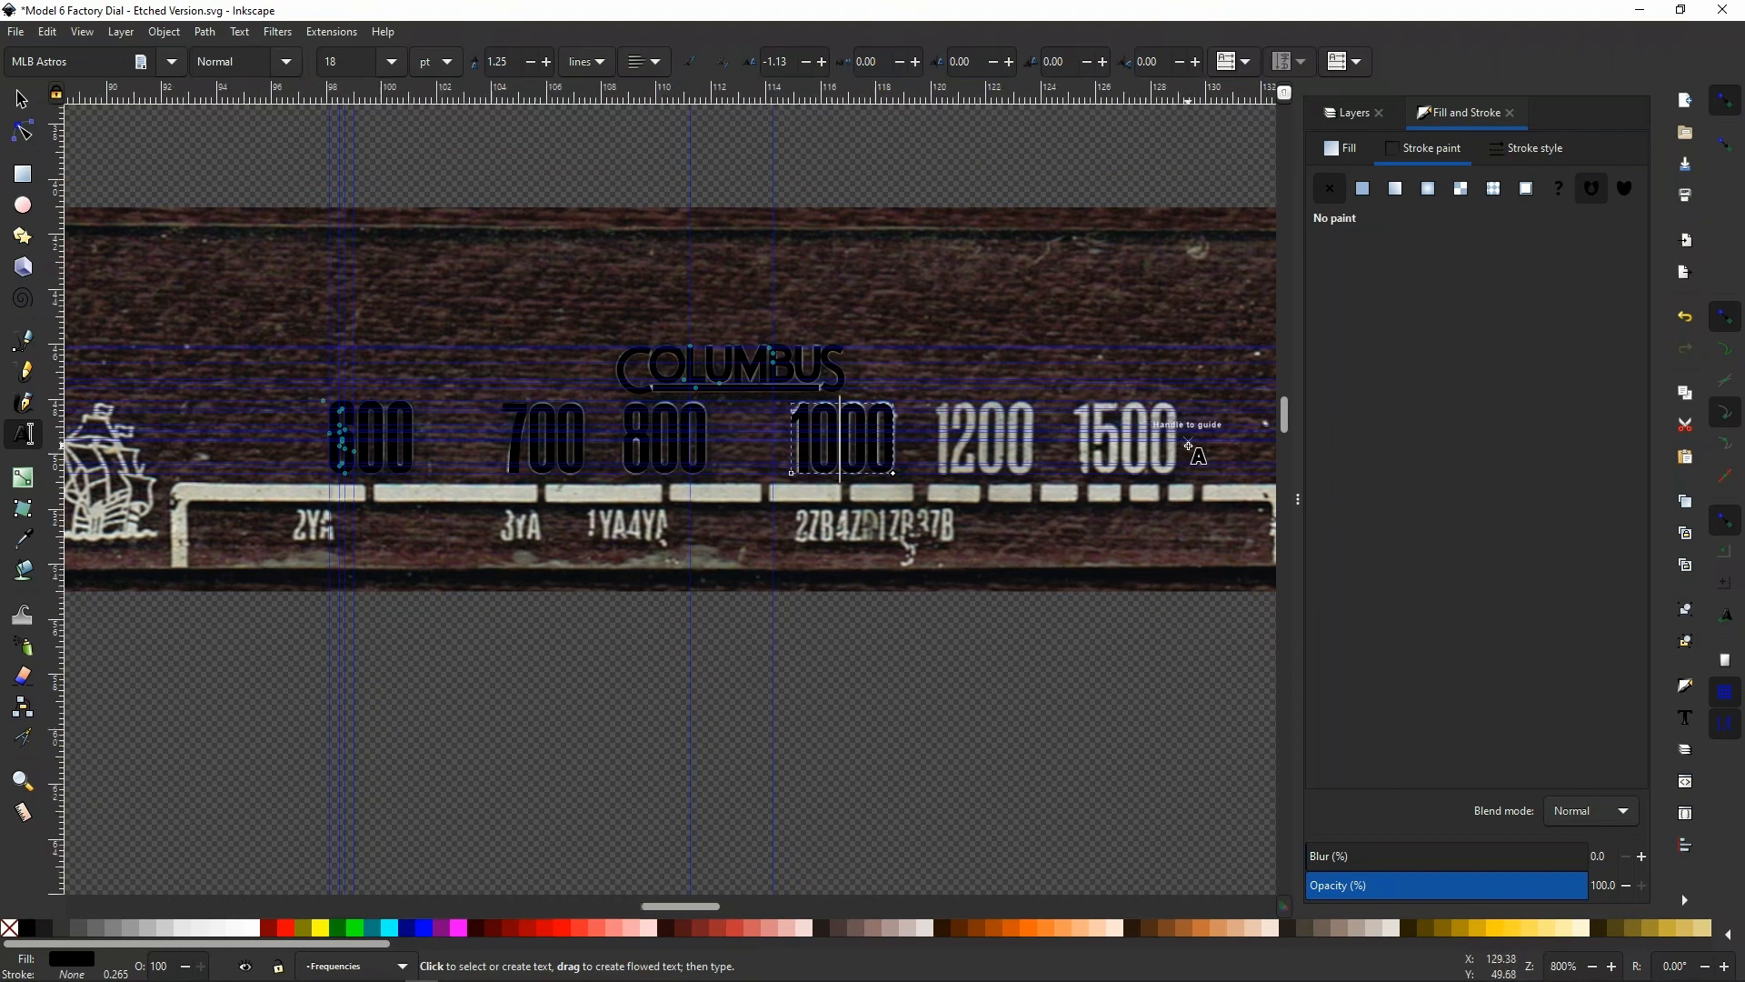
scroll(1188, 446, up, 2)
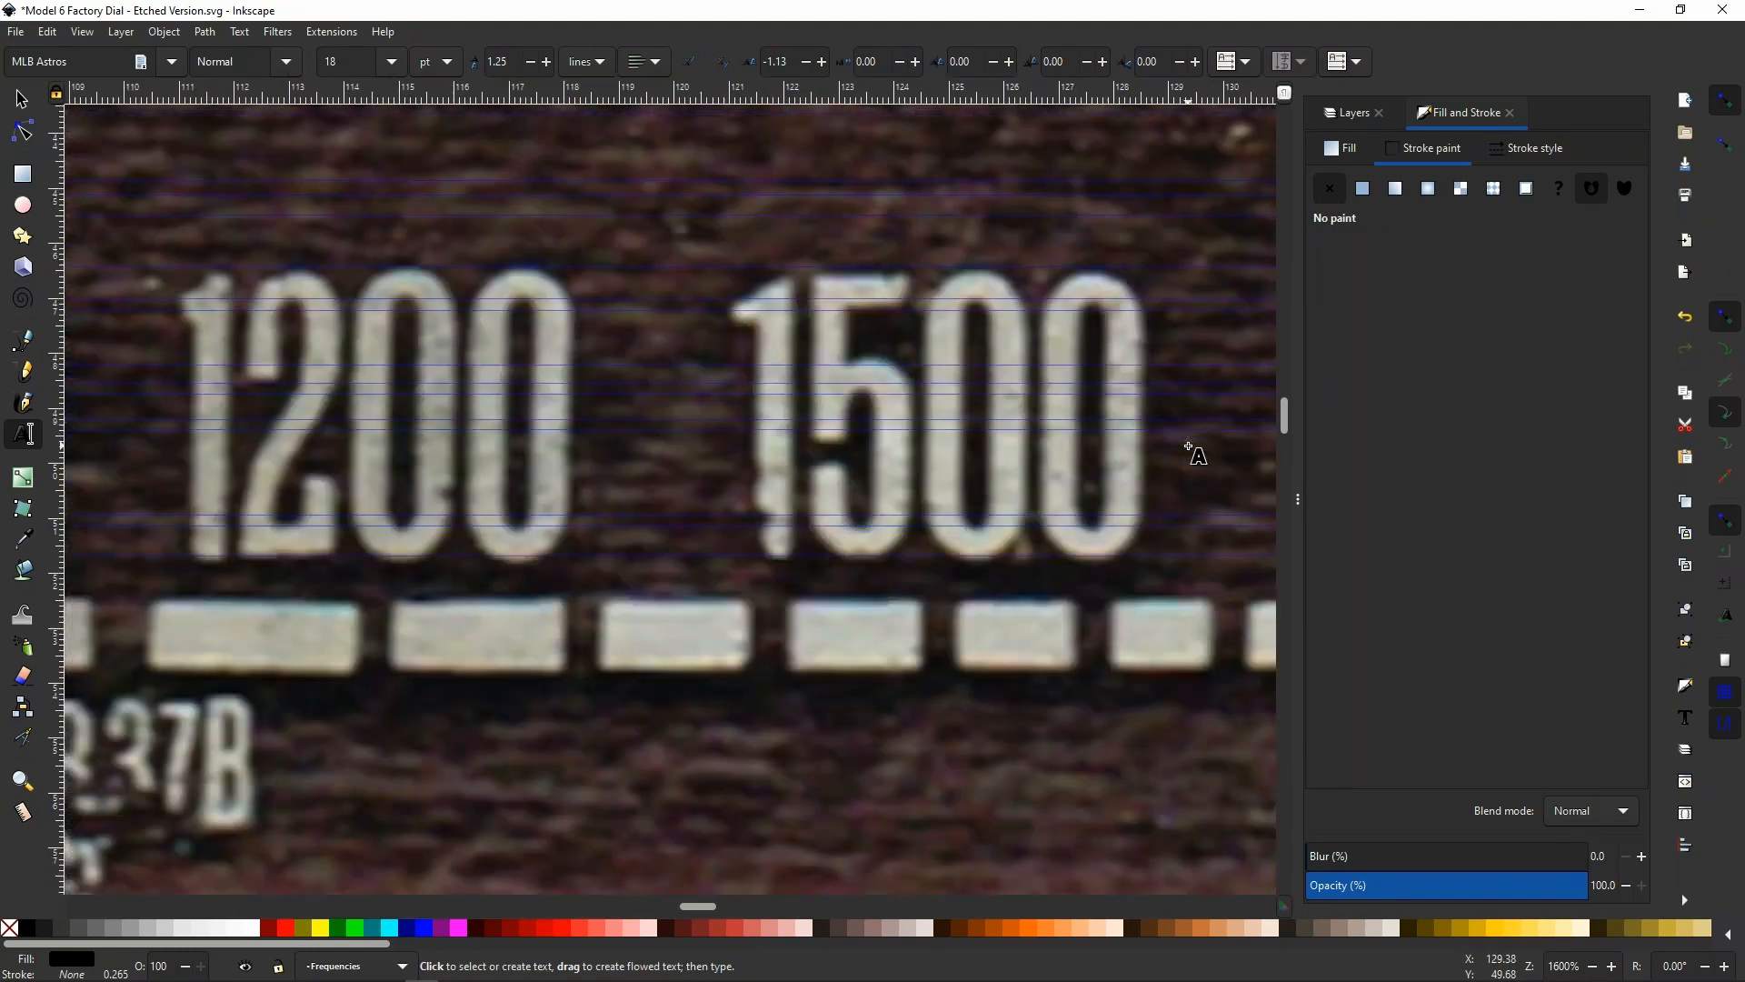
scroll(1188, 446, down, 2)
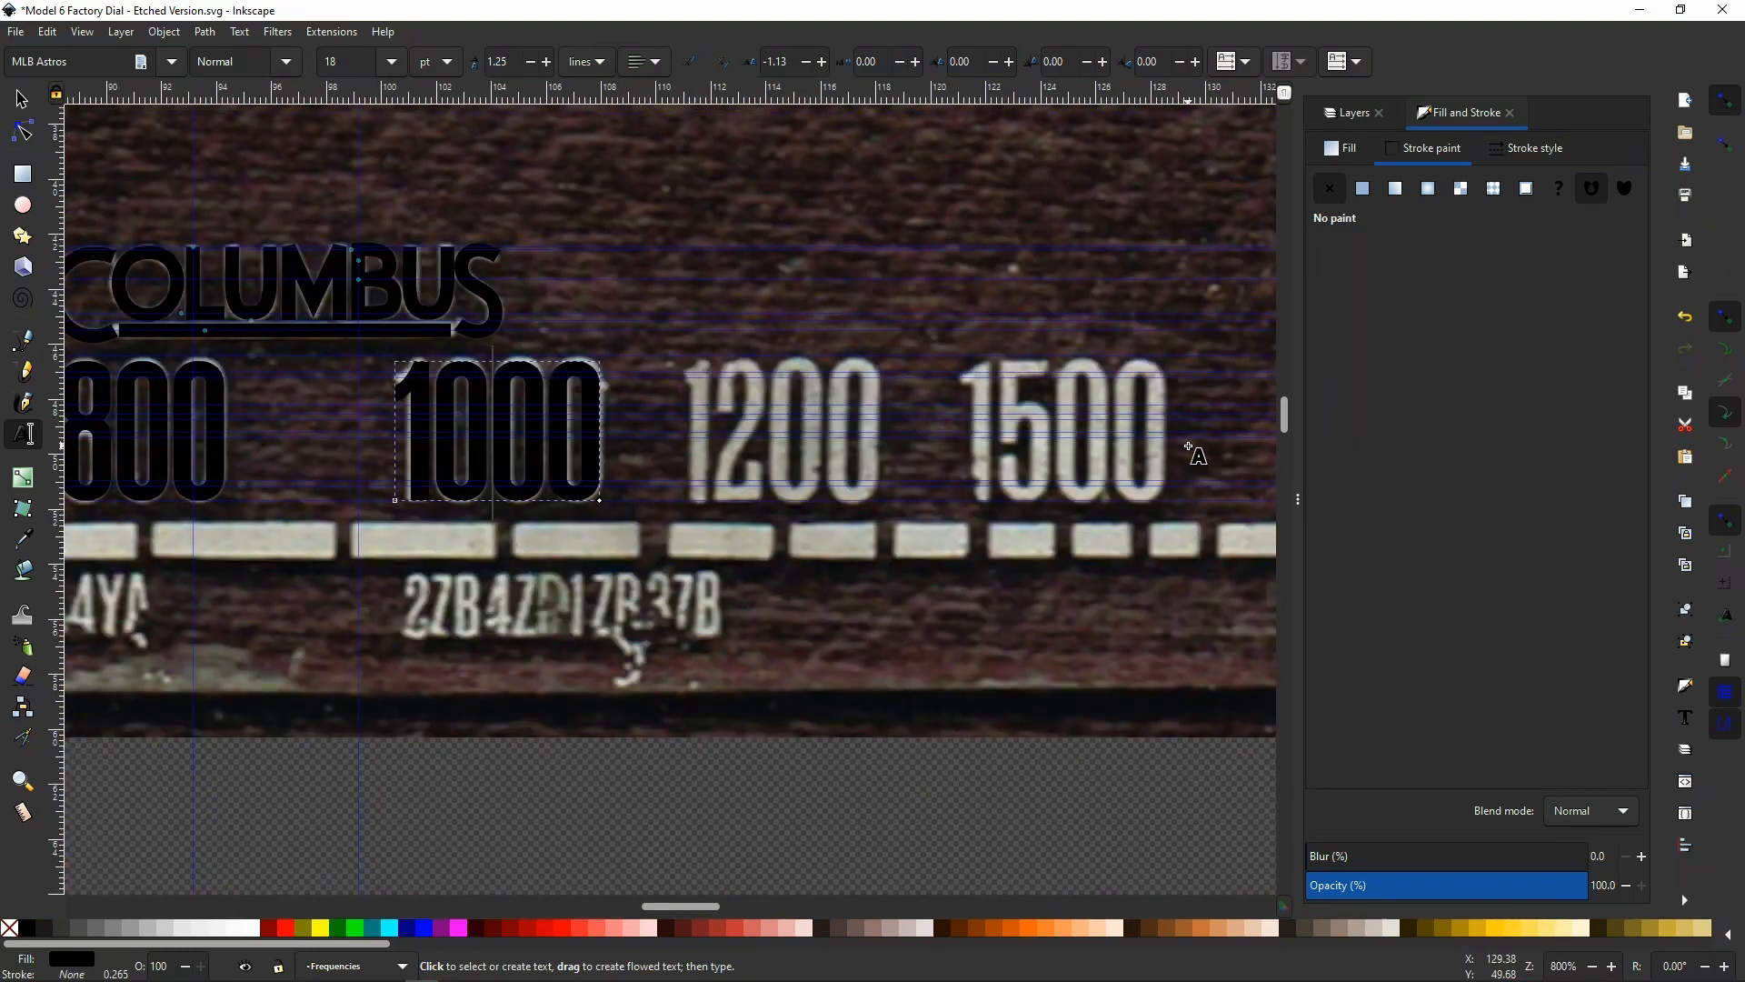
key(s)
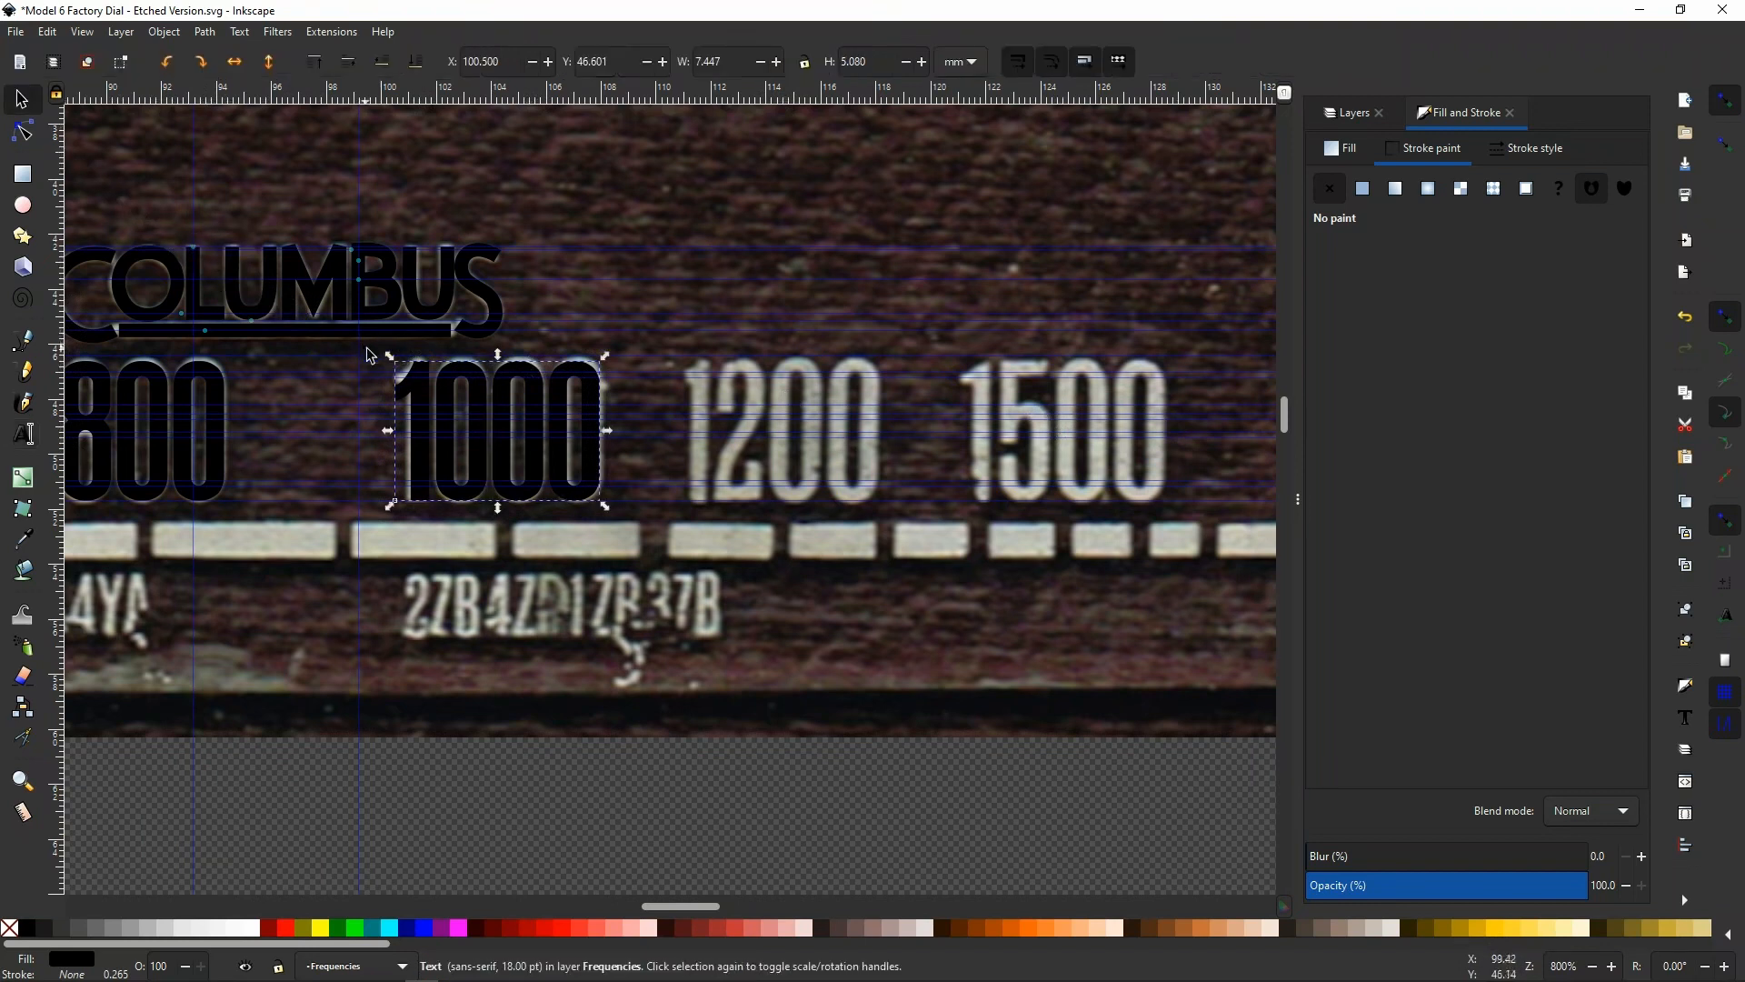
click(452, 383)
click(448, 376)
drag(447, 377, 395, 382)
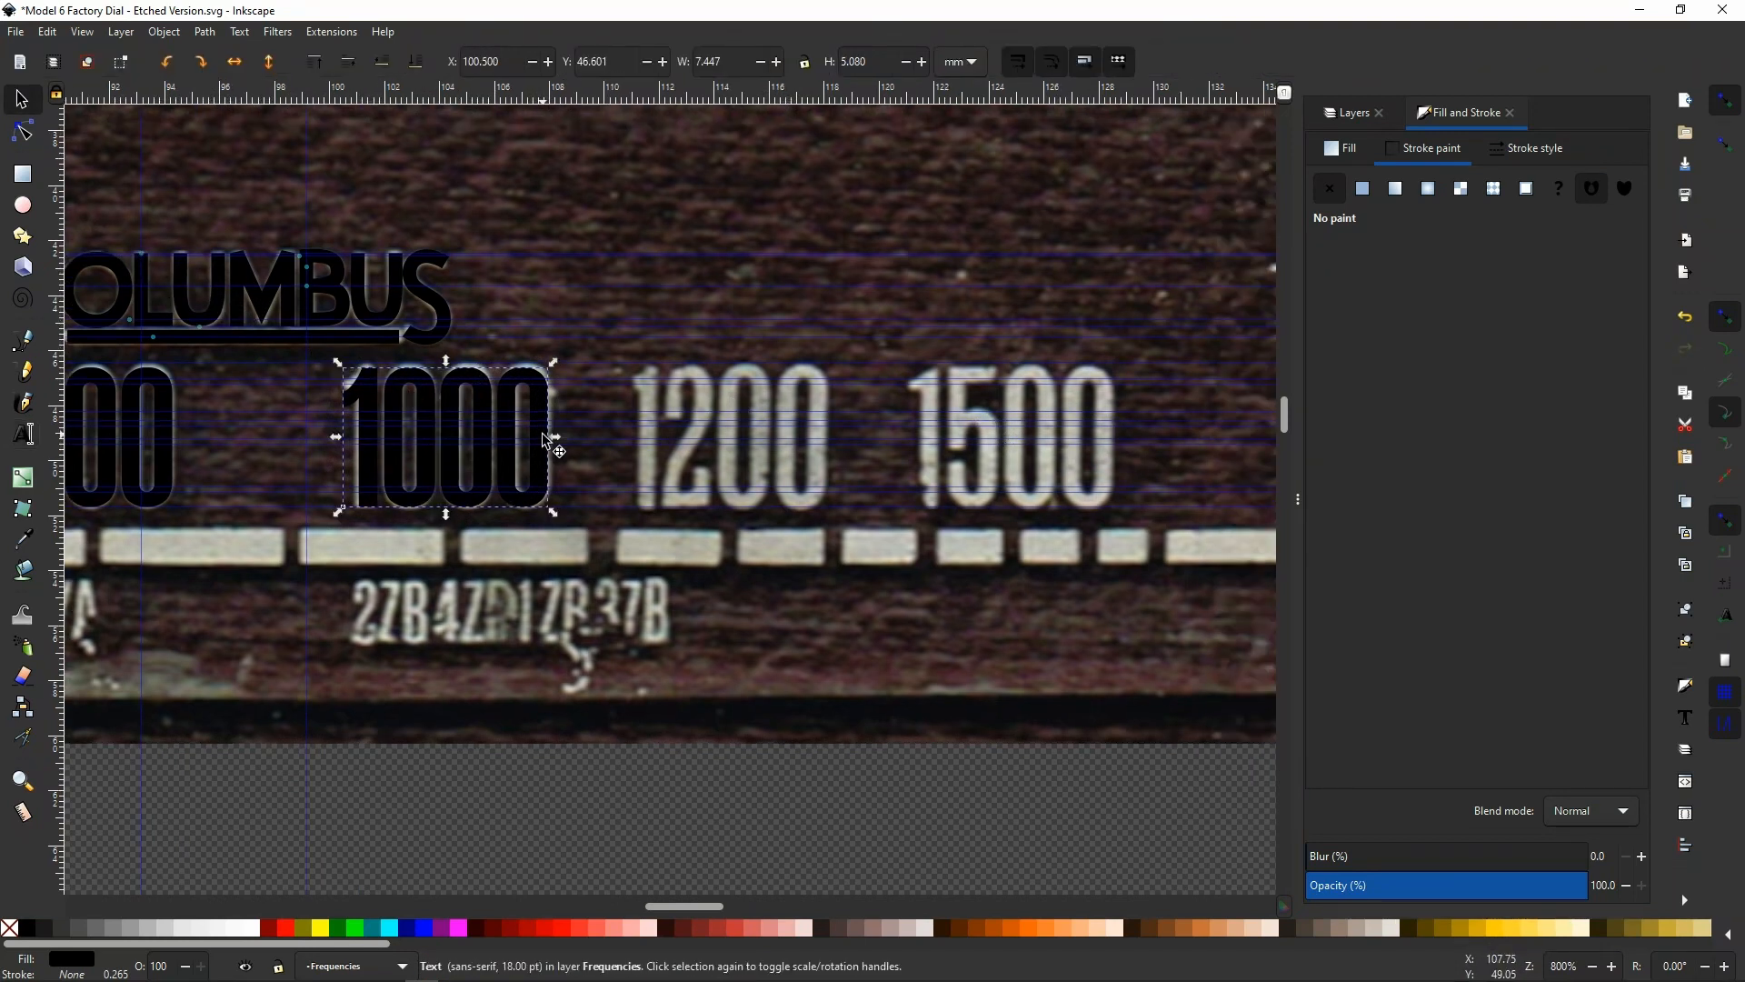
key(ctrl+d)
key(Right)
key(Right)
key(Right)
key(Right)
key(Right)
key(Right)
key(Right)
key(Right)
key(Right)
key(Right)
key(Right)
key(Right)
key(Right)
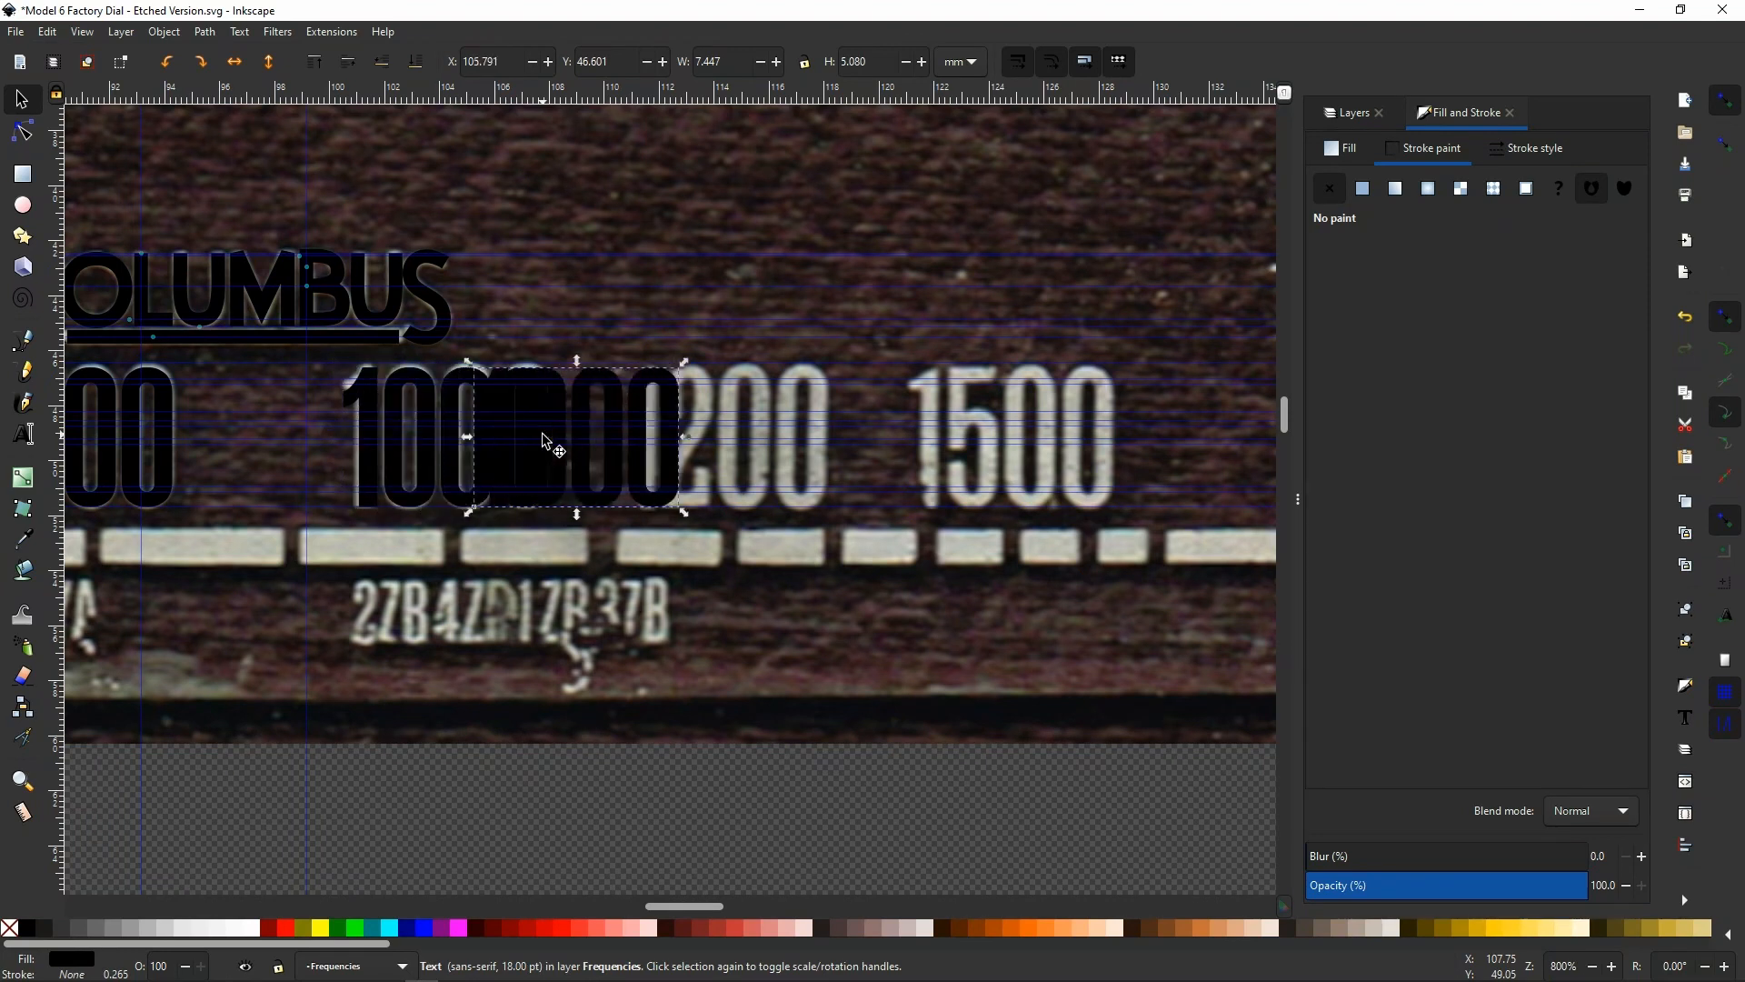
key(Right)
key(Right)
key(Right)
key(Right)
key(Right)
key(Right)
key(Right)
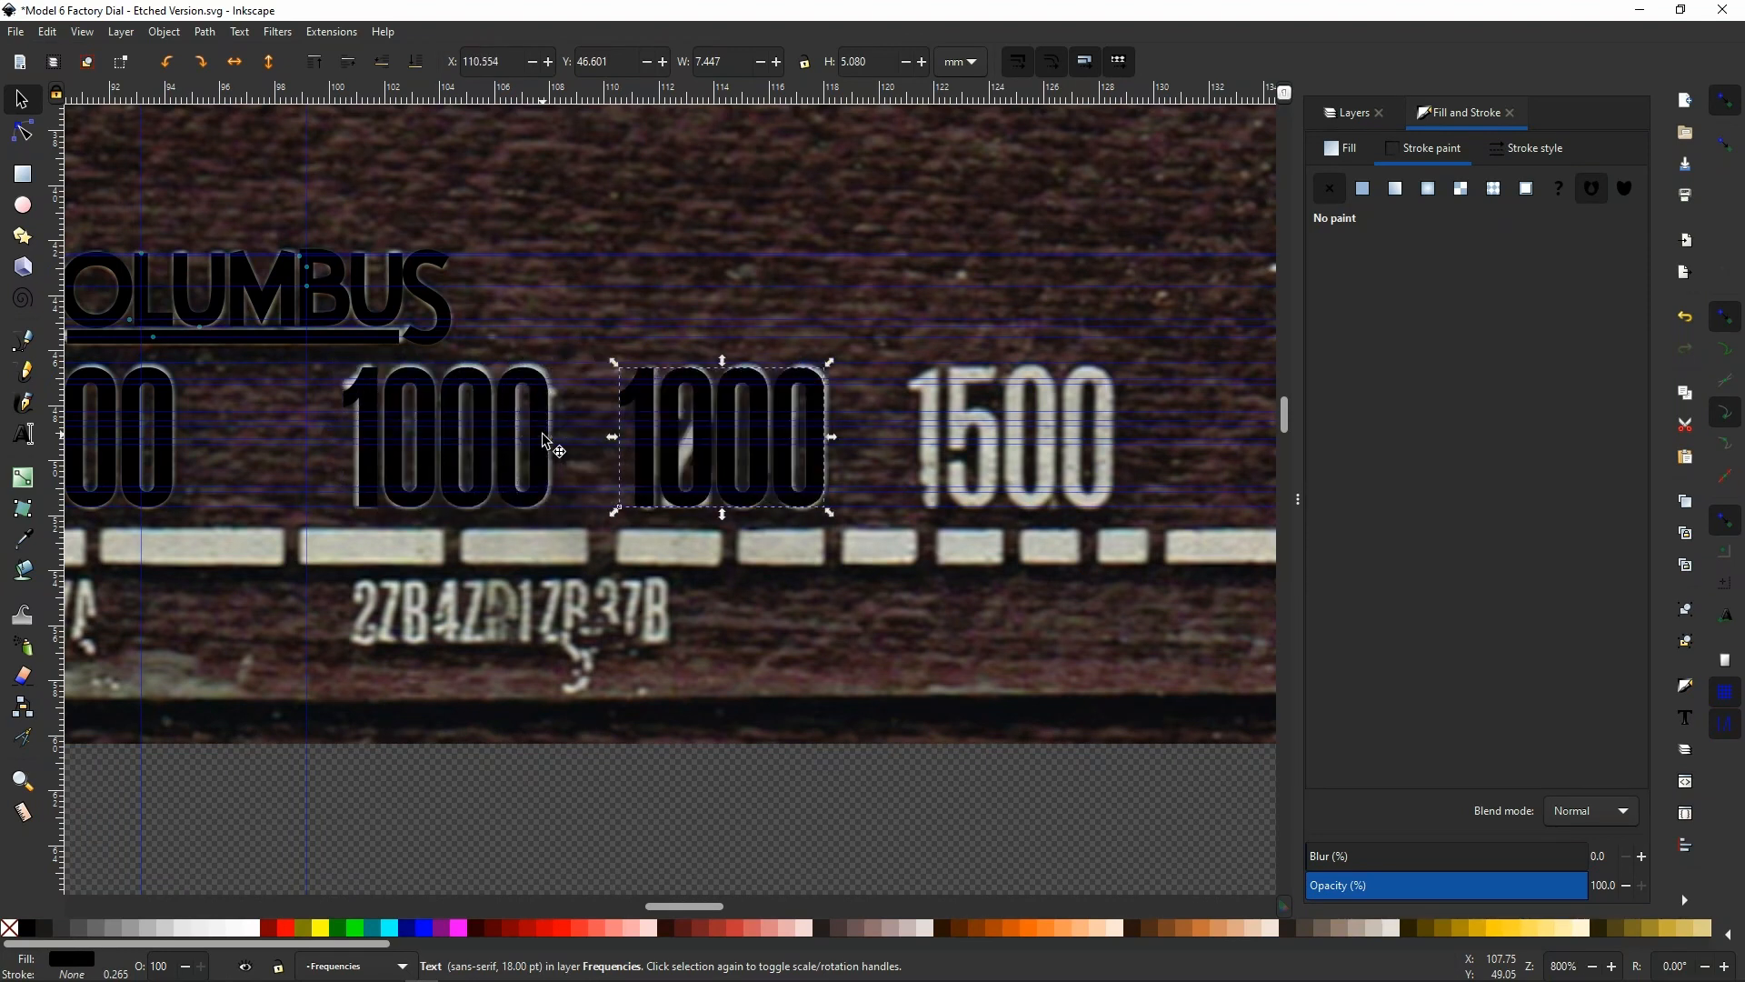
key(Left)
Replace the first zero with 2 in the duplicated text so it reads 1200
double_click(673, 407)
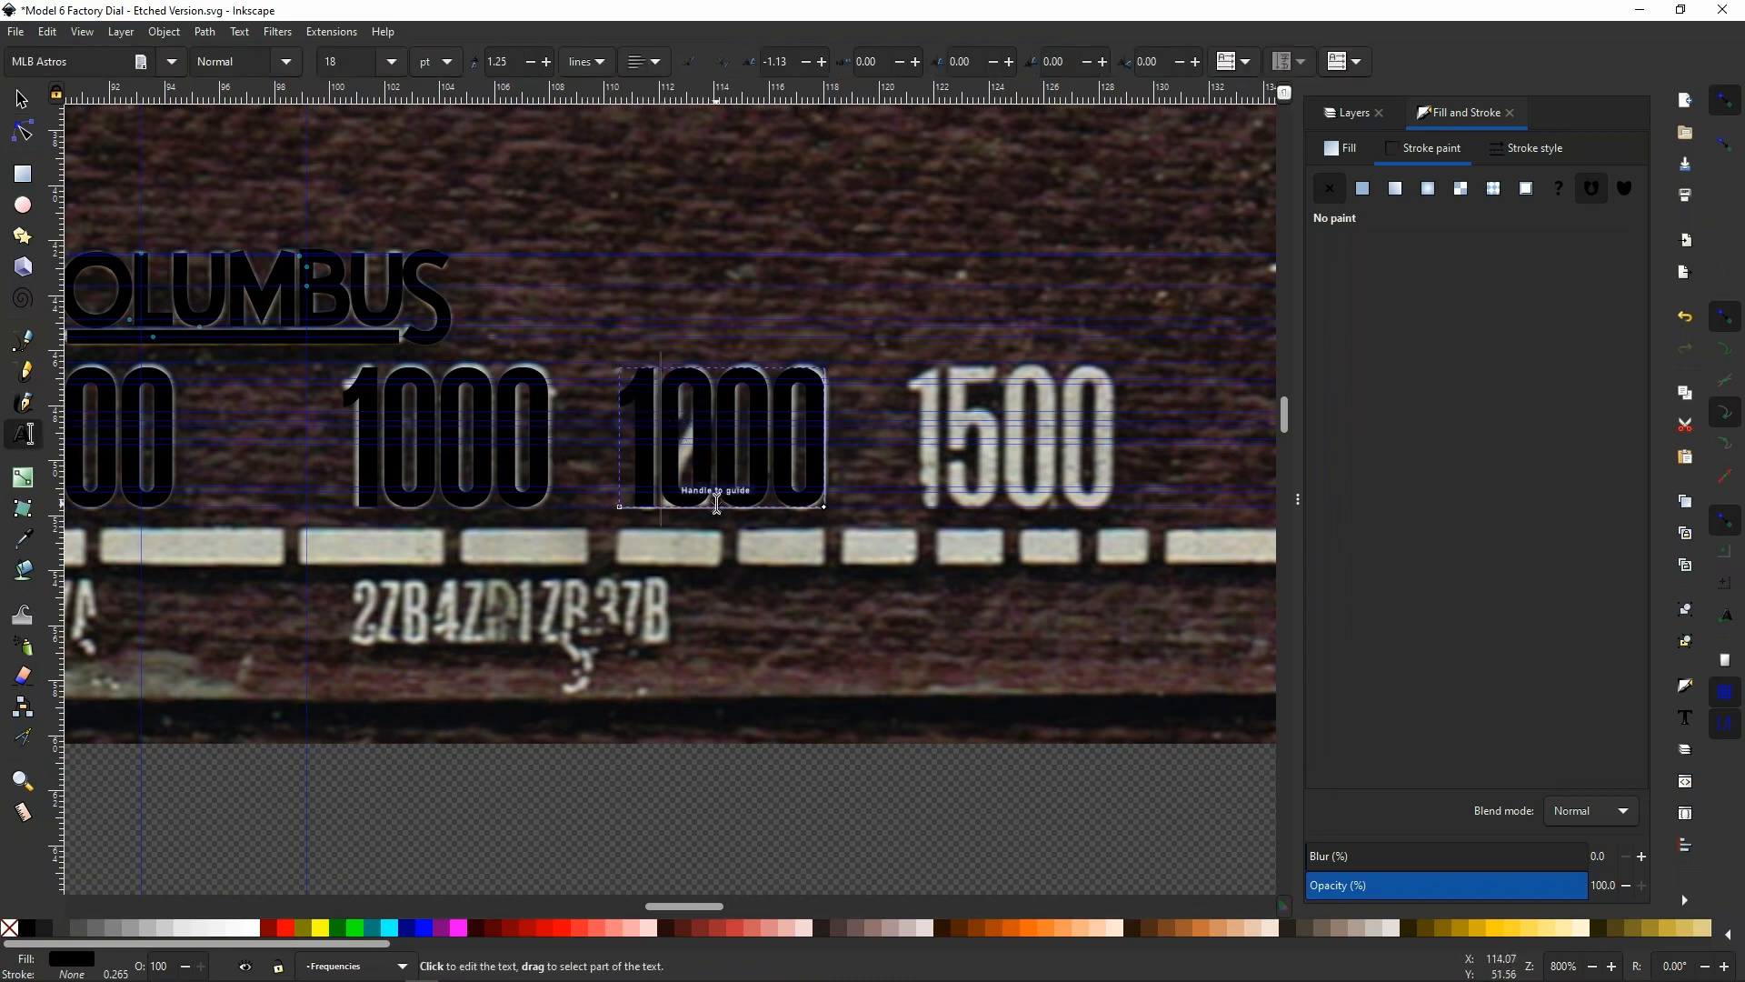
key(Delete)
text(2)
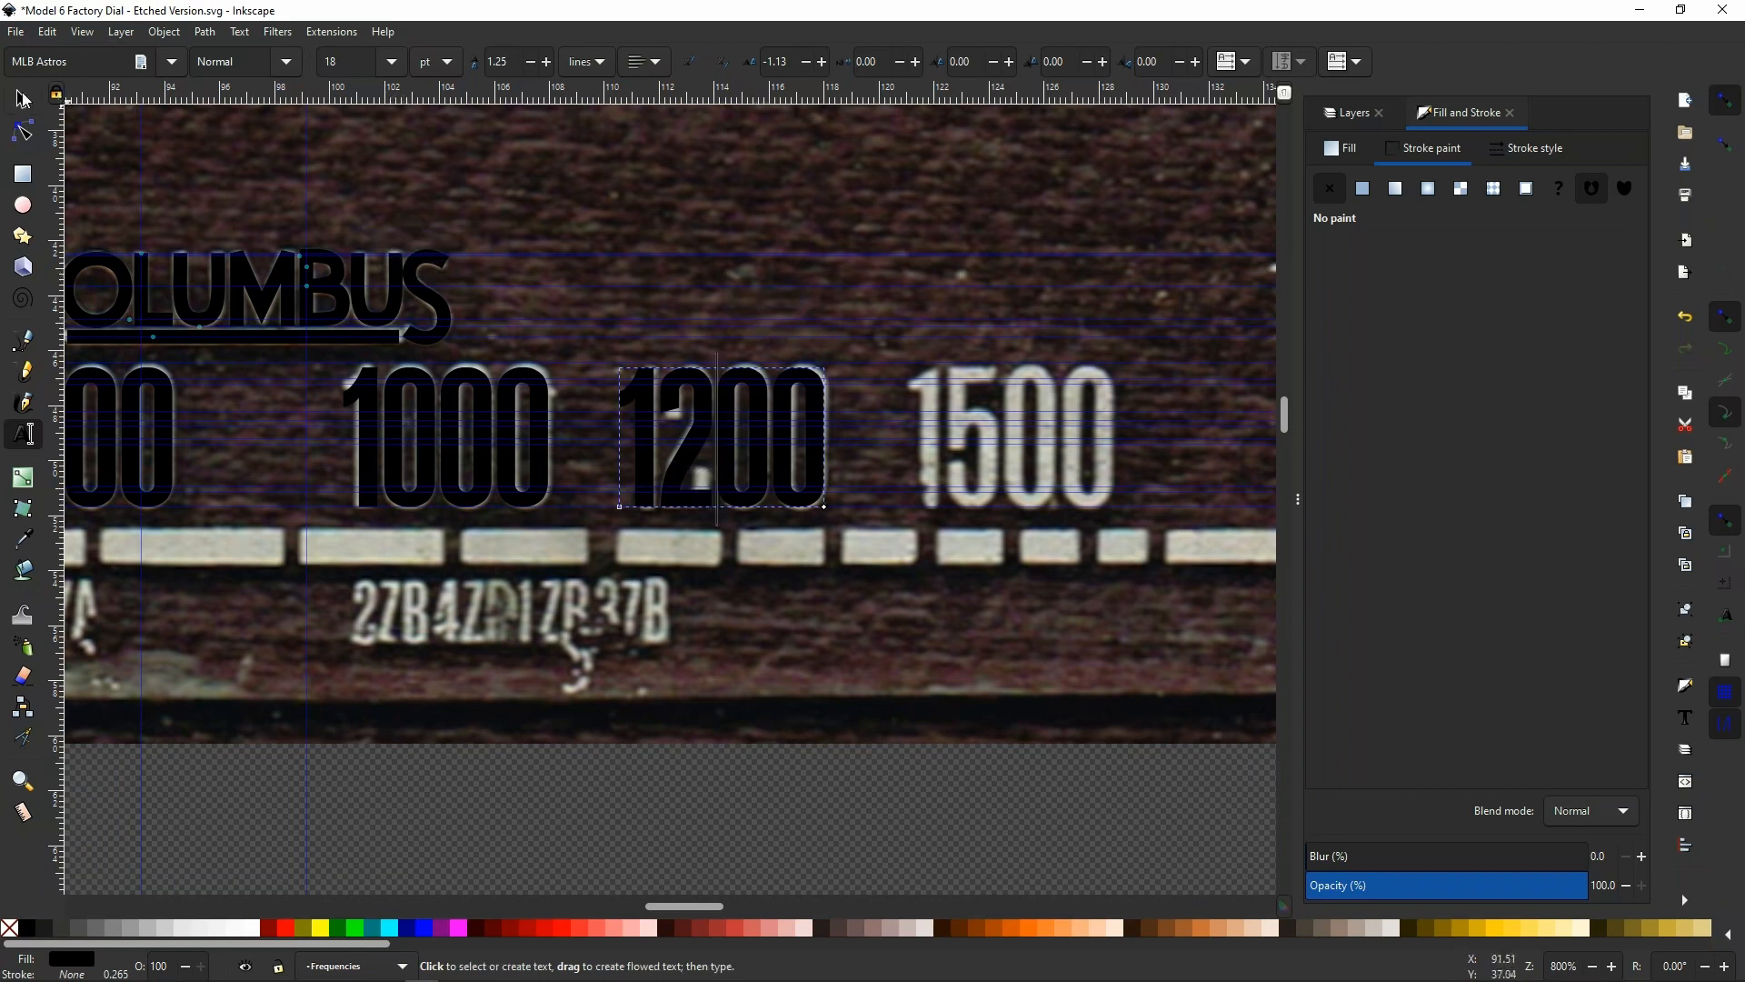
Duplicate the 1200 text, shift the copy over the scanned 1500, and fine-tune its X position to about 120.91 mm
key(F1)
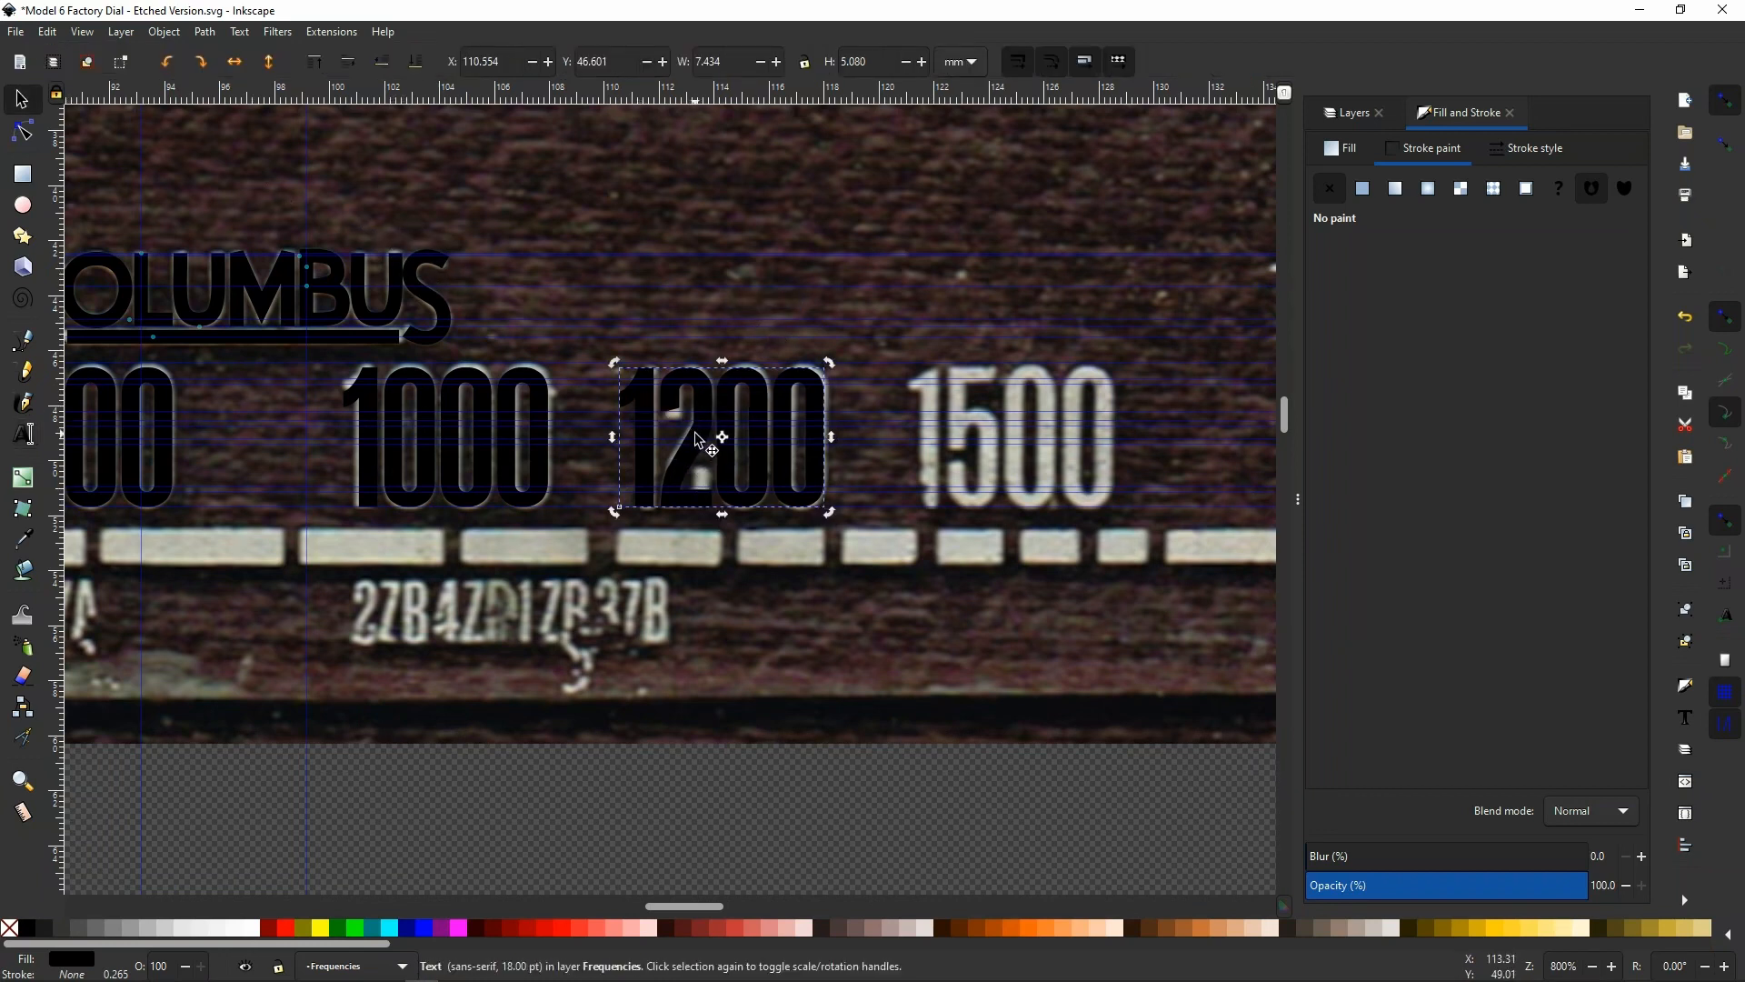
key(Right)
key(Right)
key(Right)
key(Right)
key(Right)
key(Right)
key(Right)
key(Right)
key(Right)
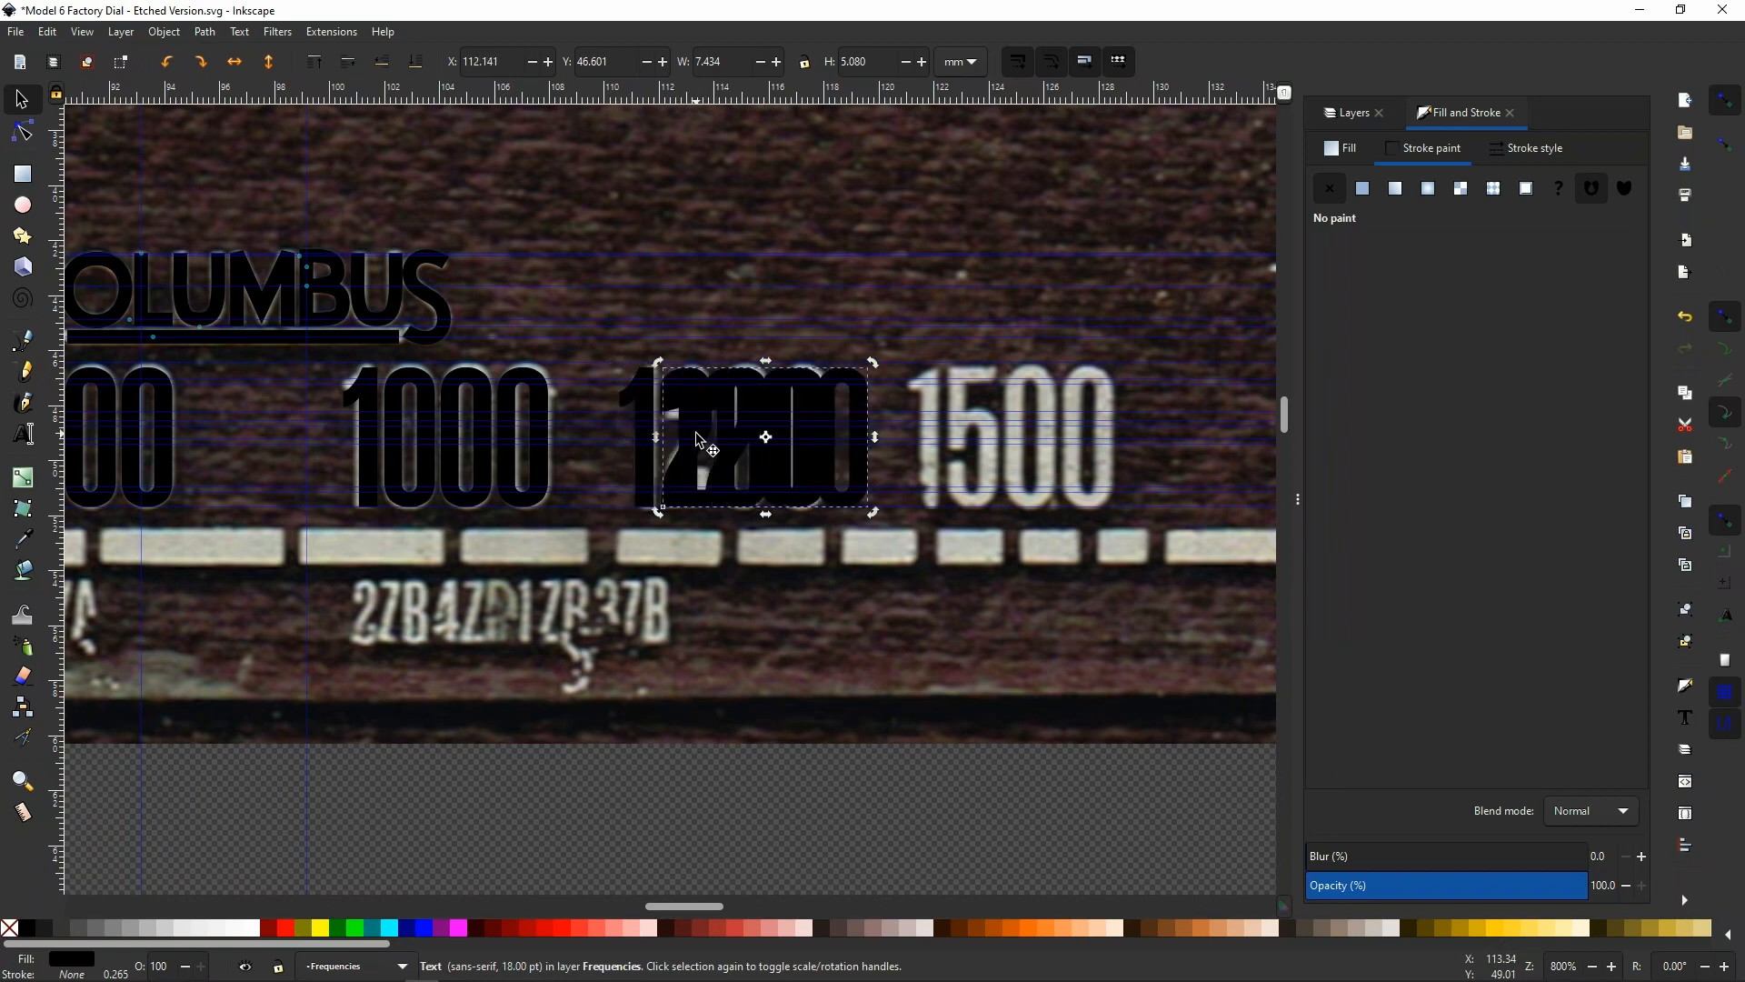
key(Right)
key(Right)
key(Right)
key(Right)
key(Right)
key(Right)
key(Right)
key(Right)
key(Right)
key(Right)
key(Right)
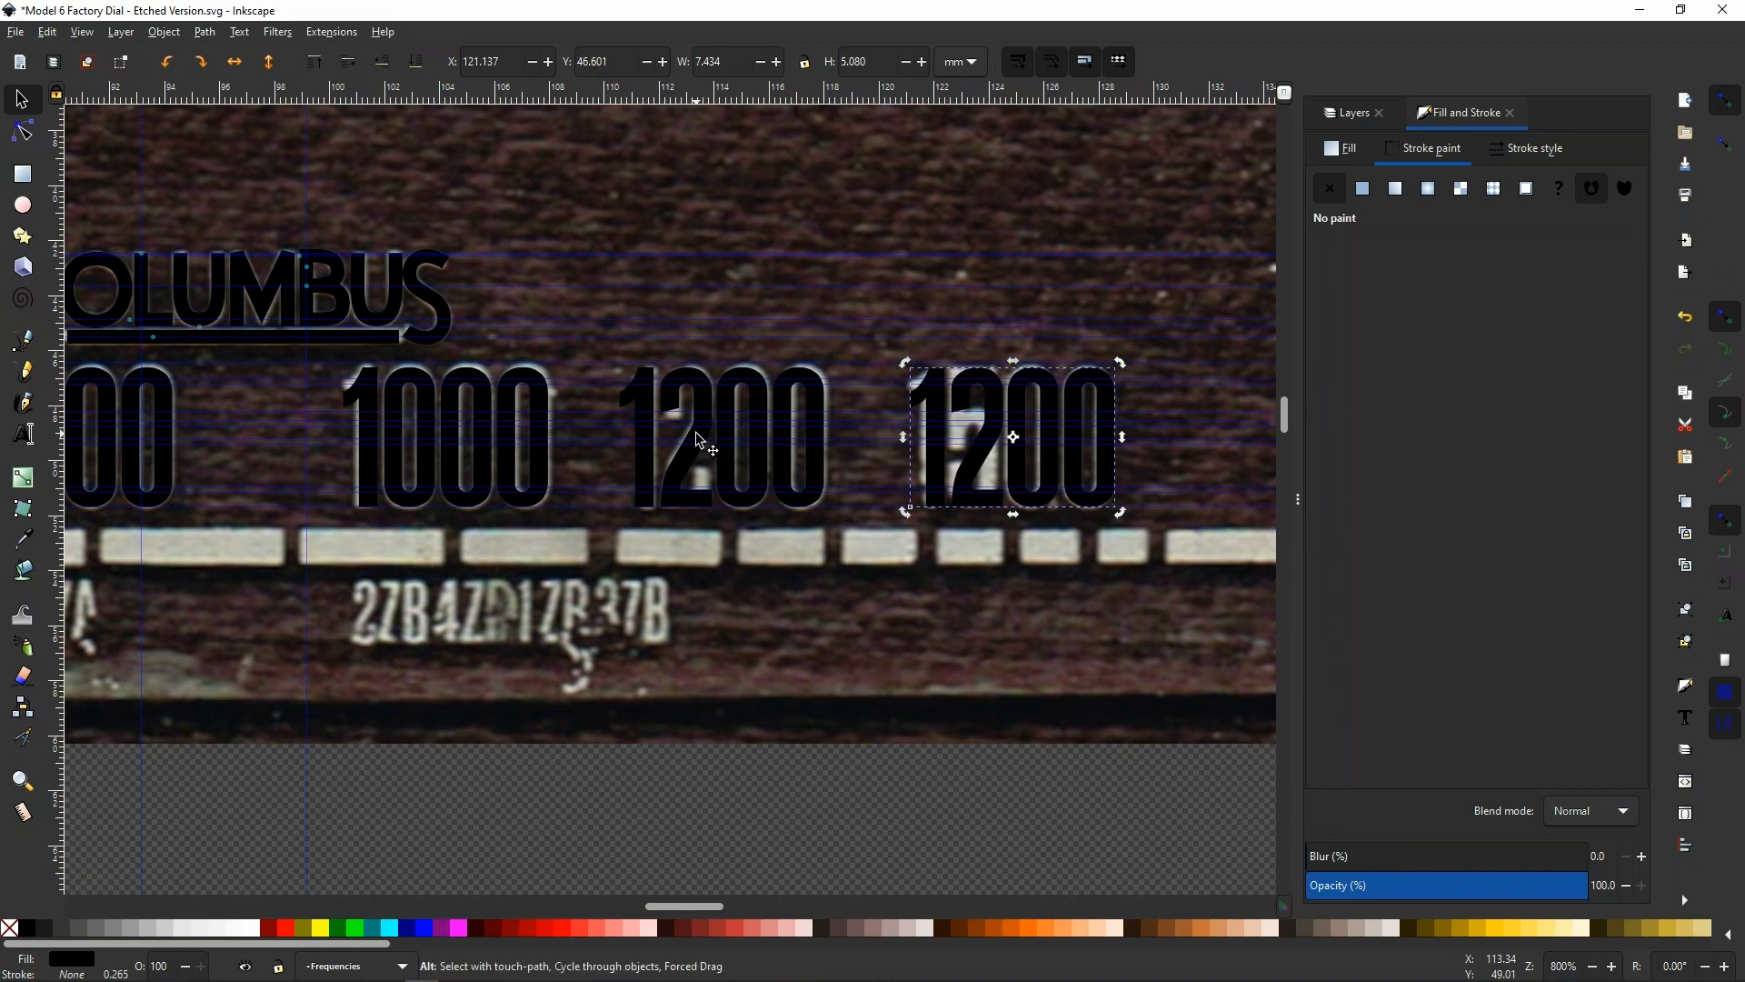
key(alt+Left)
key(alt+Left)
key(alt+Left)
key(alt+Left)
key(alt+Left)
key(alt+Left)
key(alt+Left)
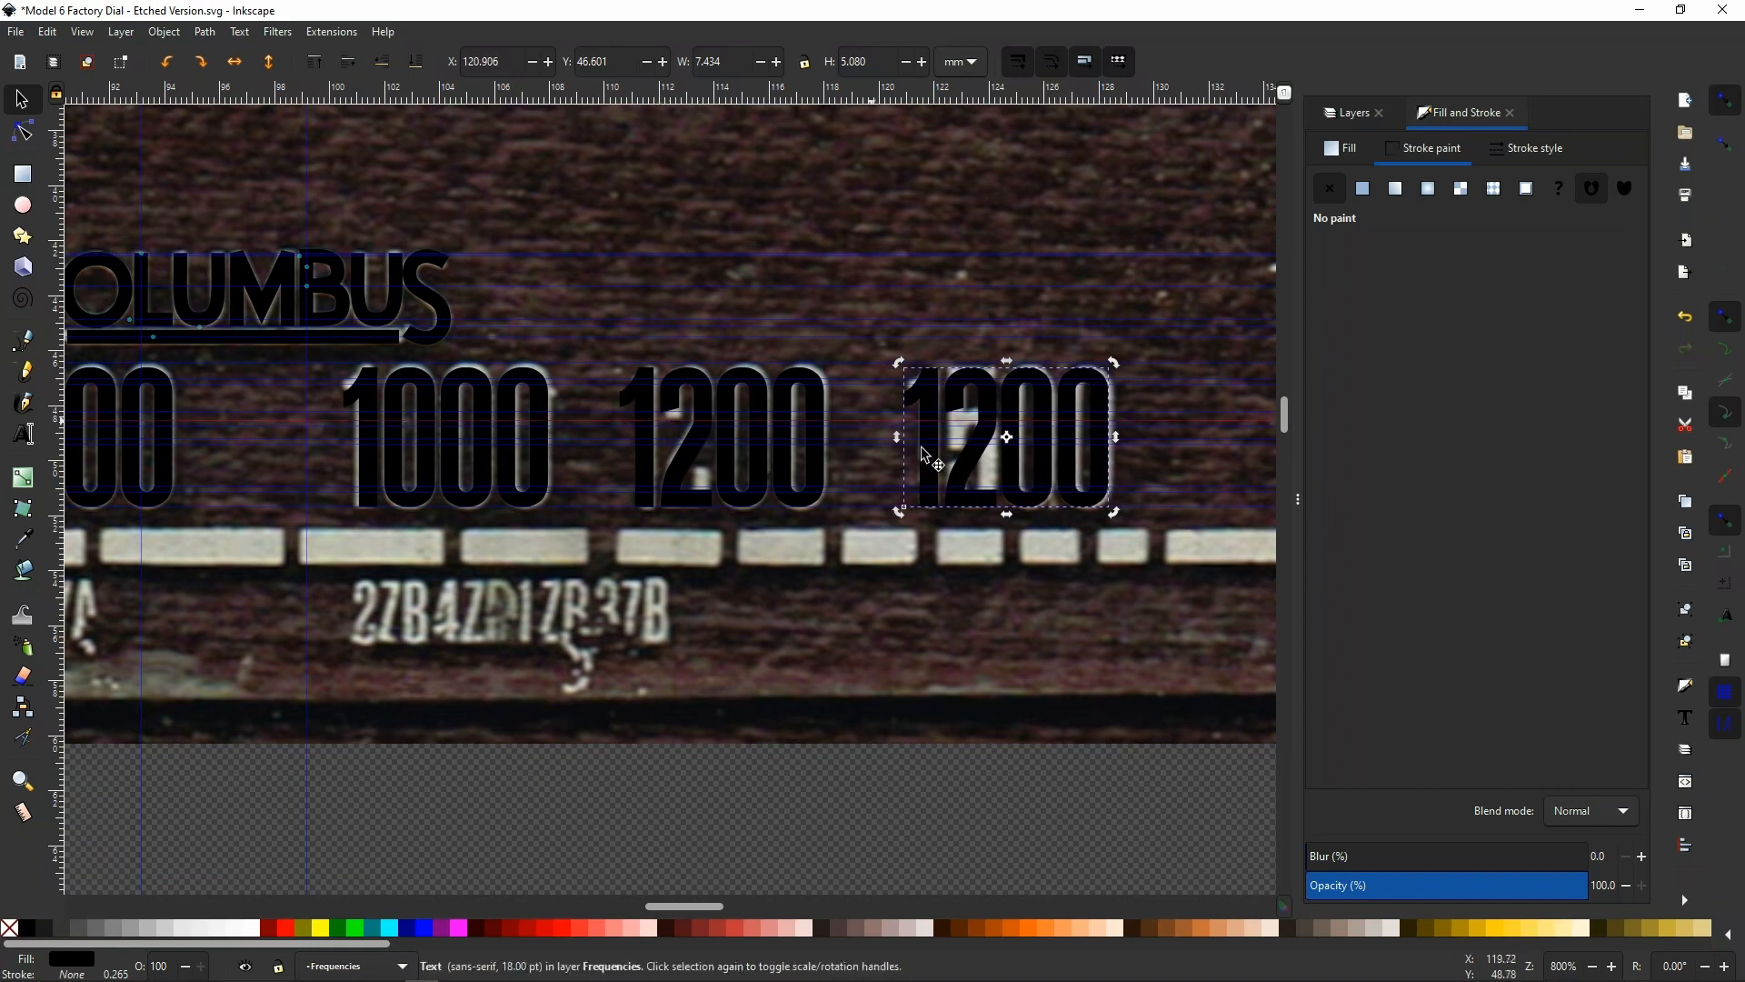
Replace the 2 with 5 in the duplicated text so it reads 1500, and deselect the text
double_click(966, 469)
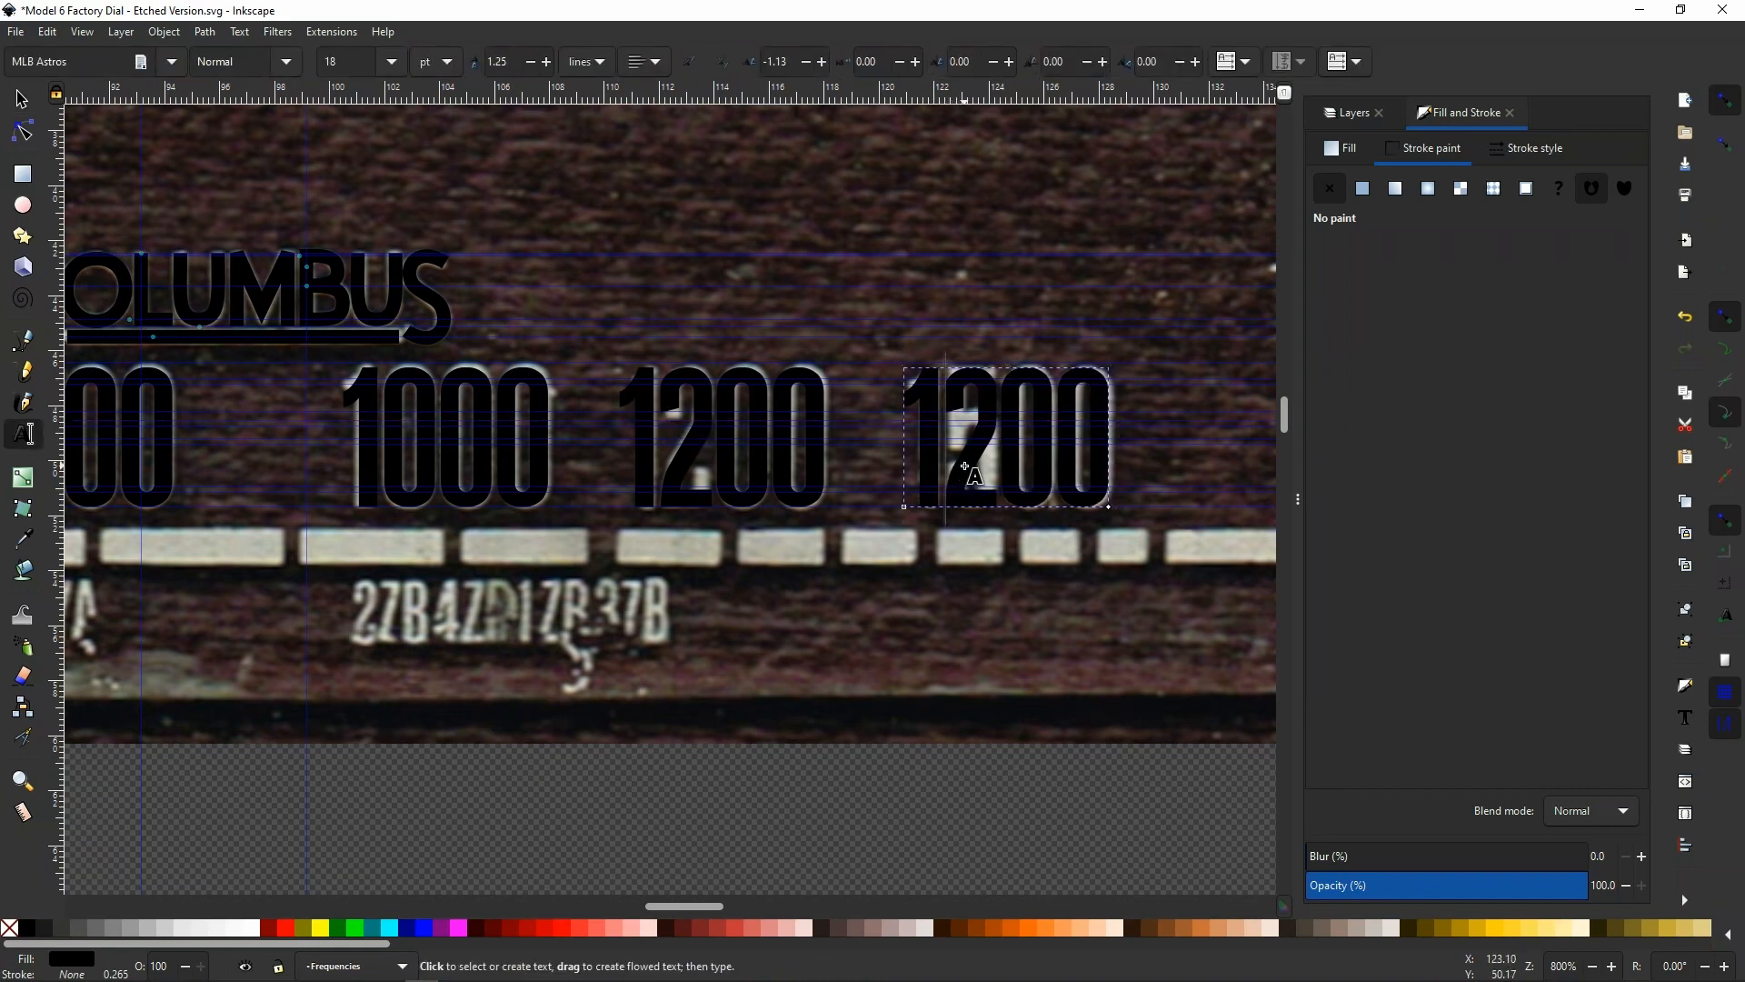
text(5)
key(Delete)
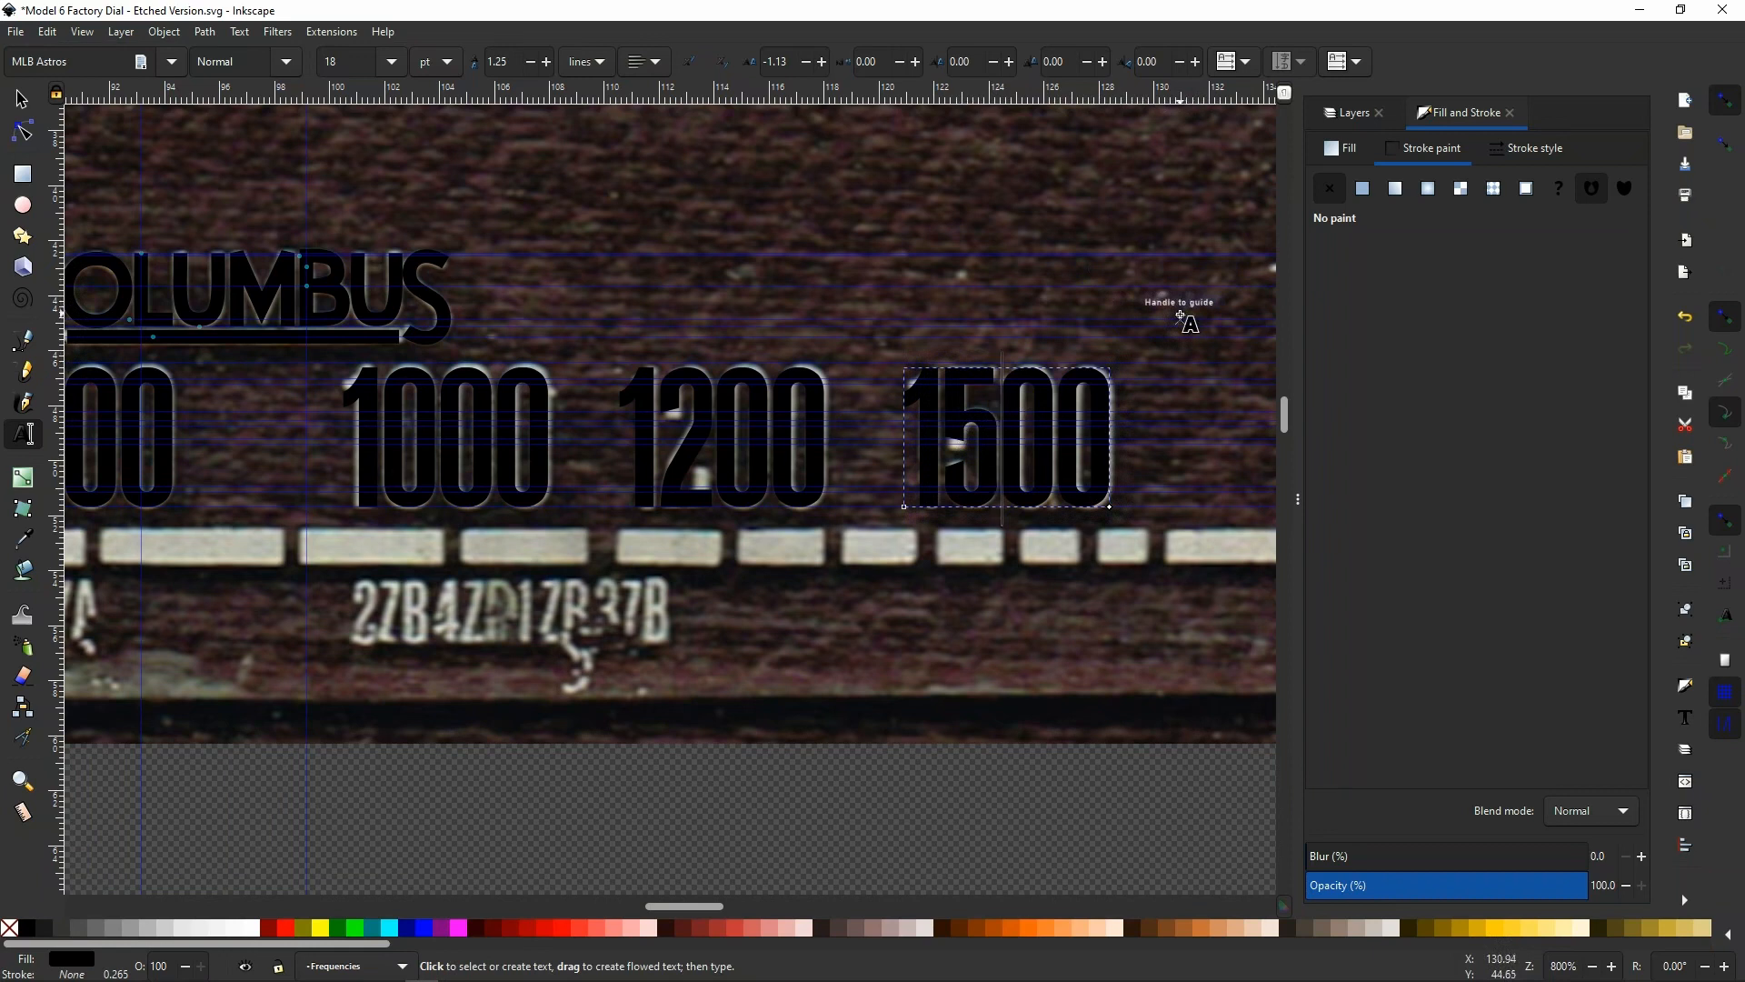
click(1086, 193)
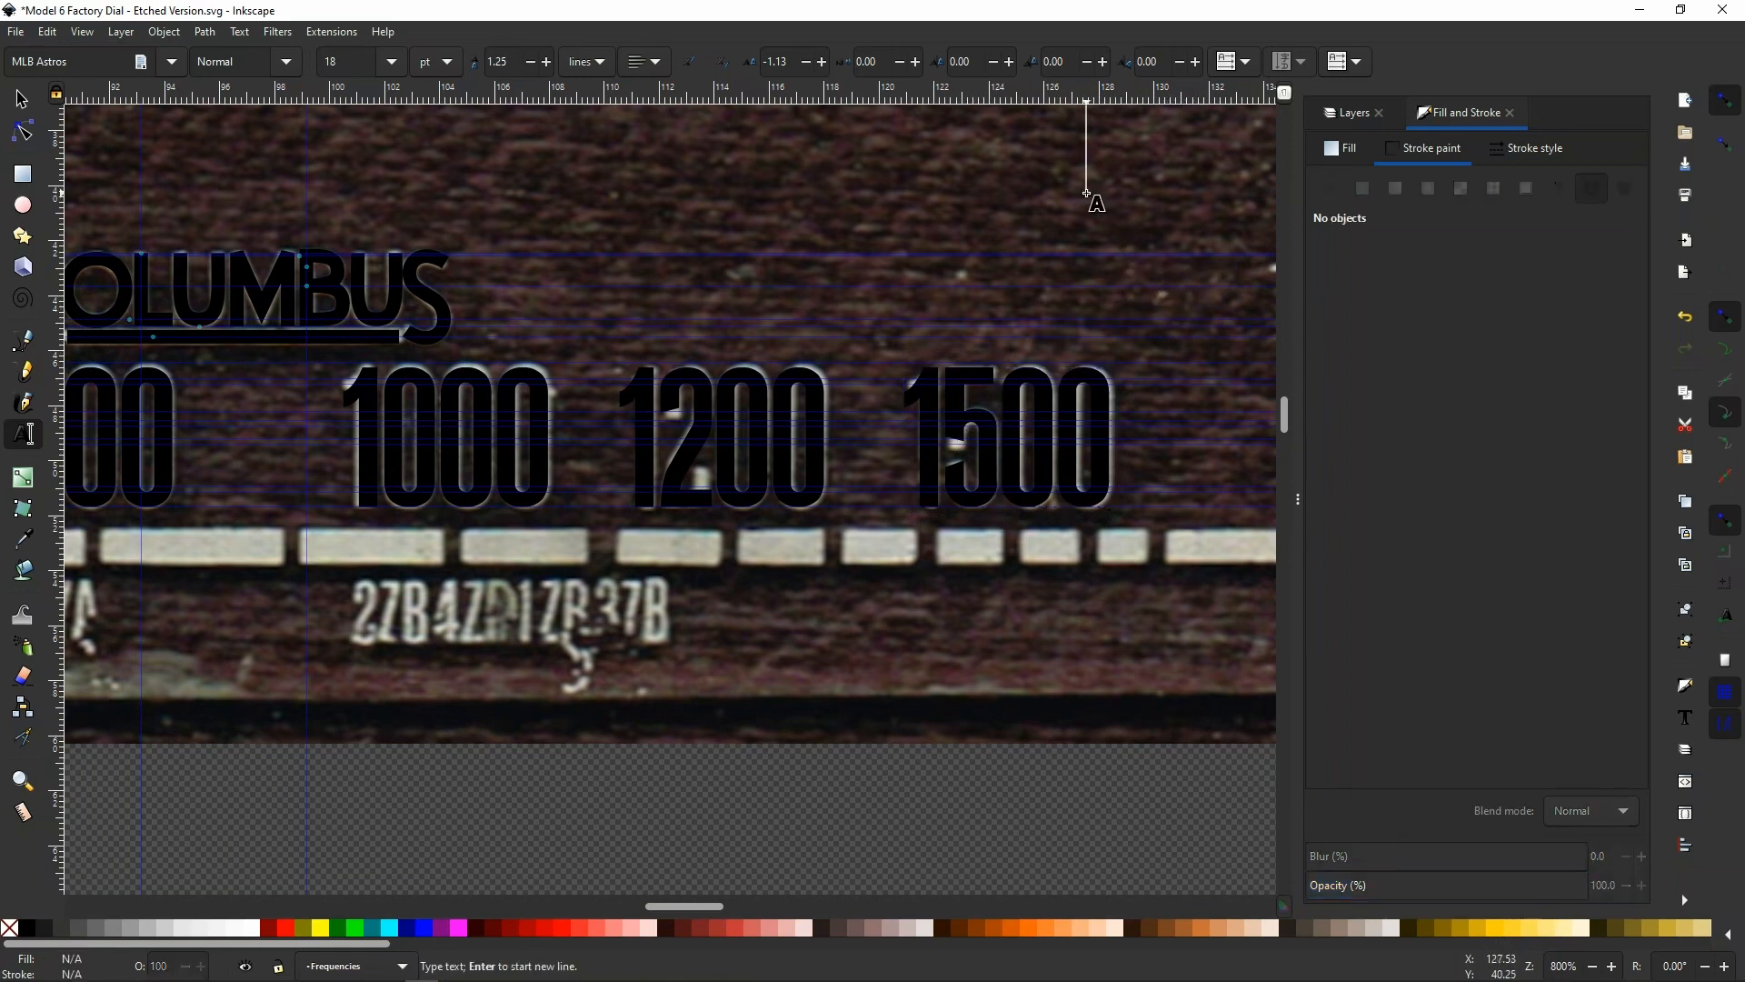
click(24, 102)
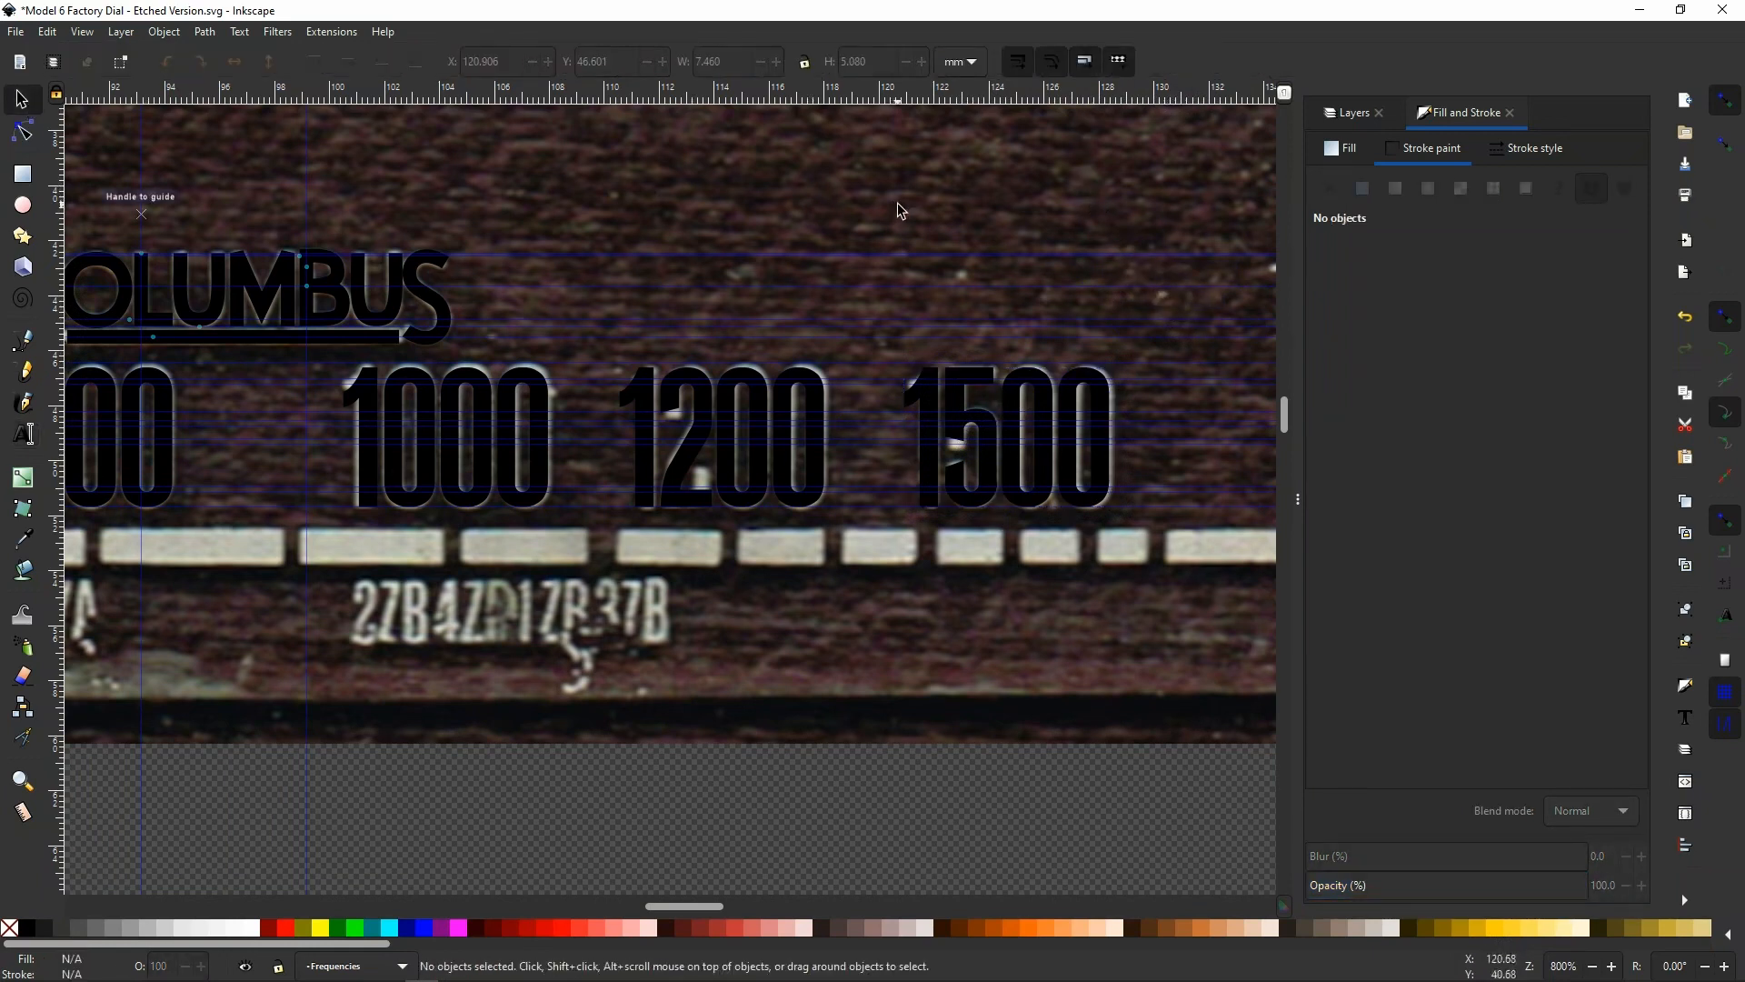
Show the document's layer list and compare the placed frequency numerals with the scanned dial
scroll(1114, 412, down, 3)
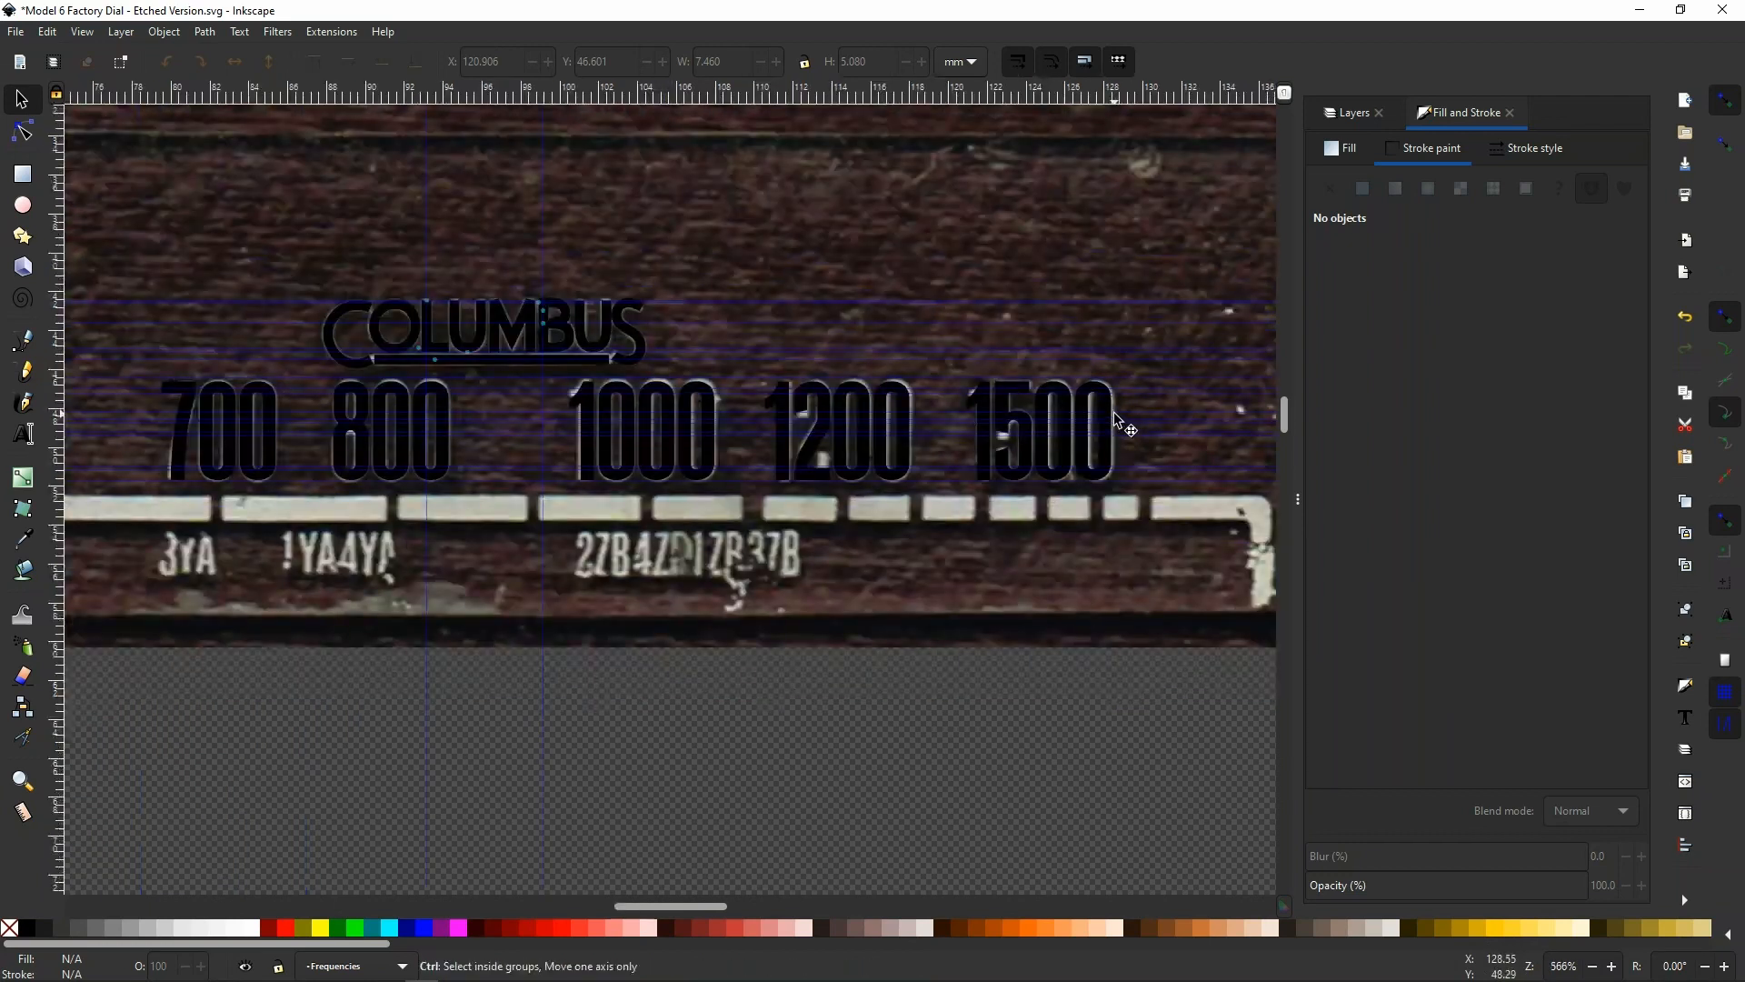
key(ctrl+shift+l)
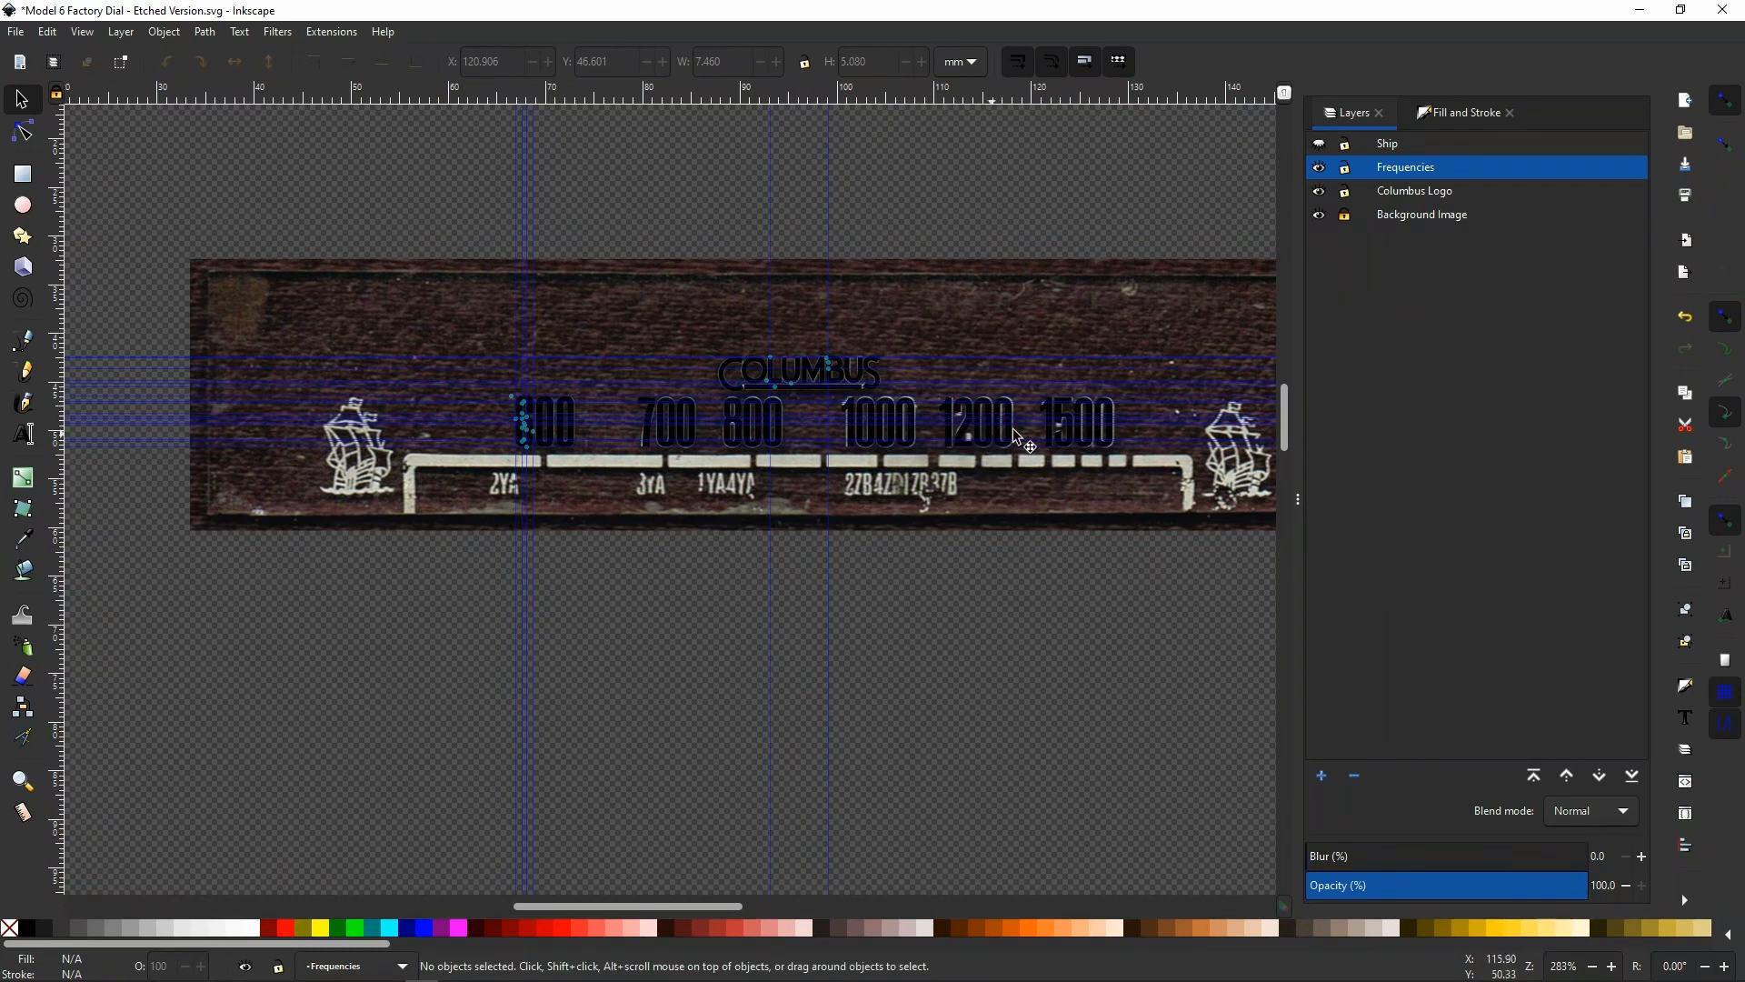
scroll(1118, 429, up, 2)
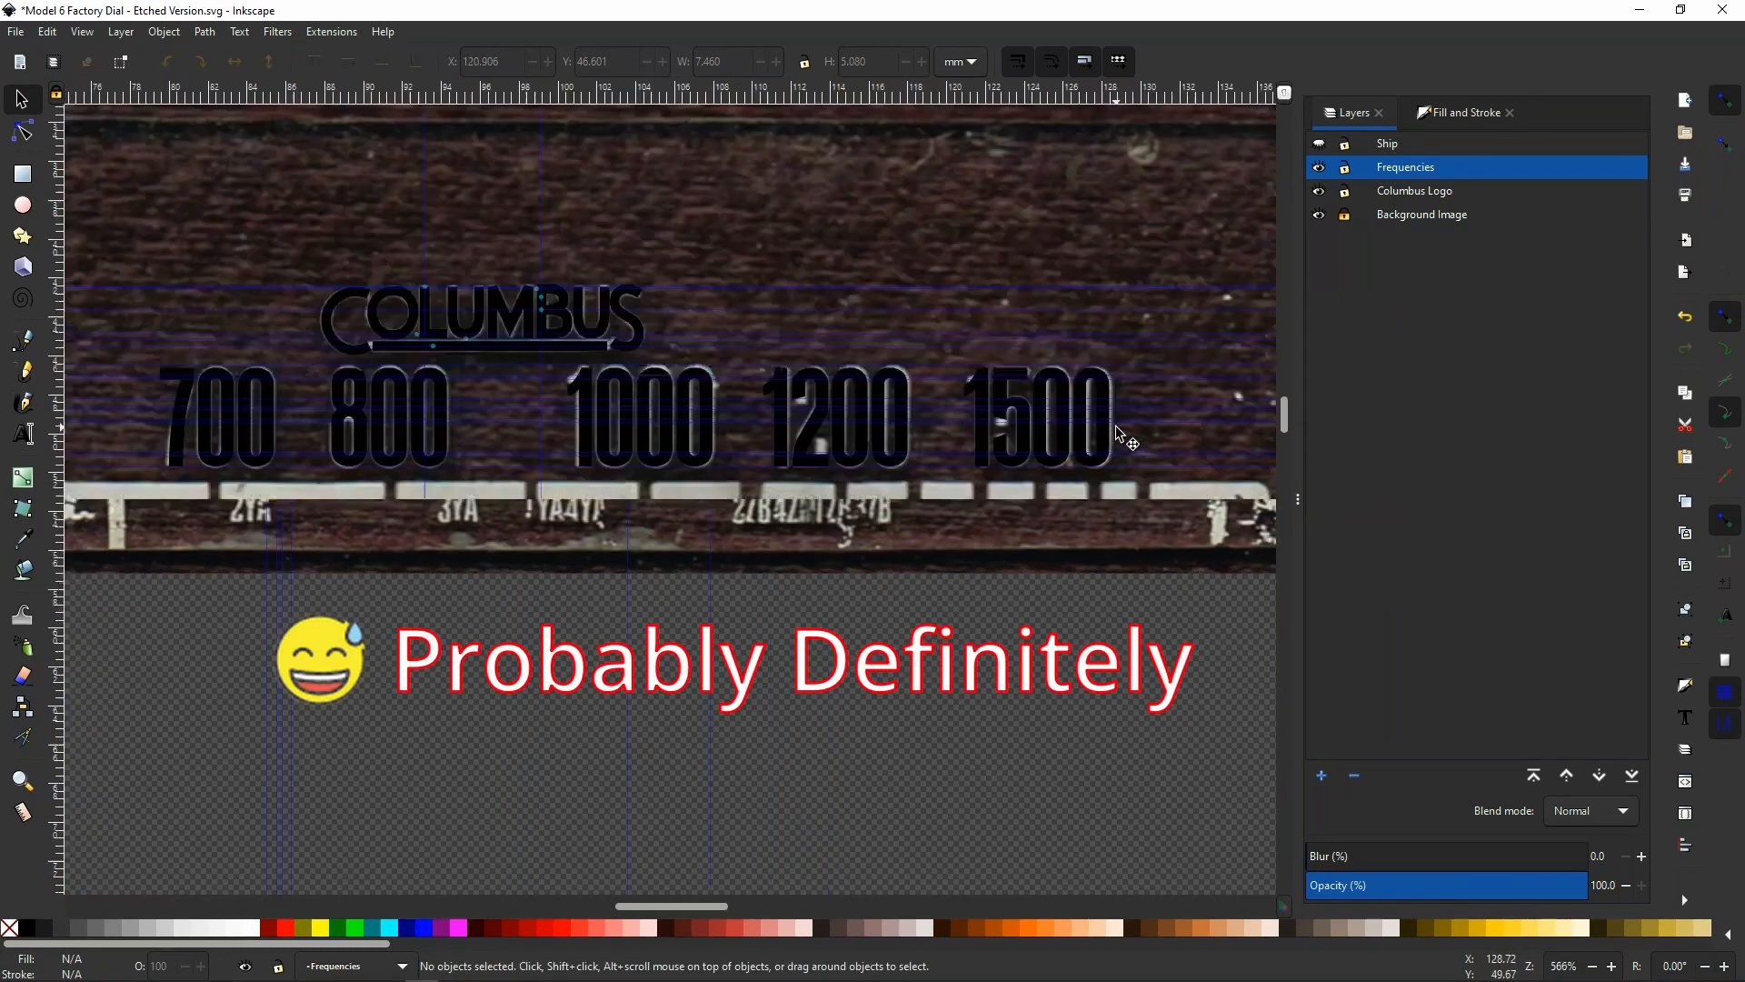
scroll(1120, 435, up, 1)
scroll(1118, 434, up, 1)
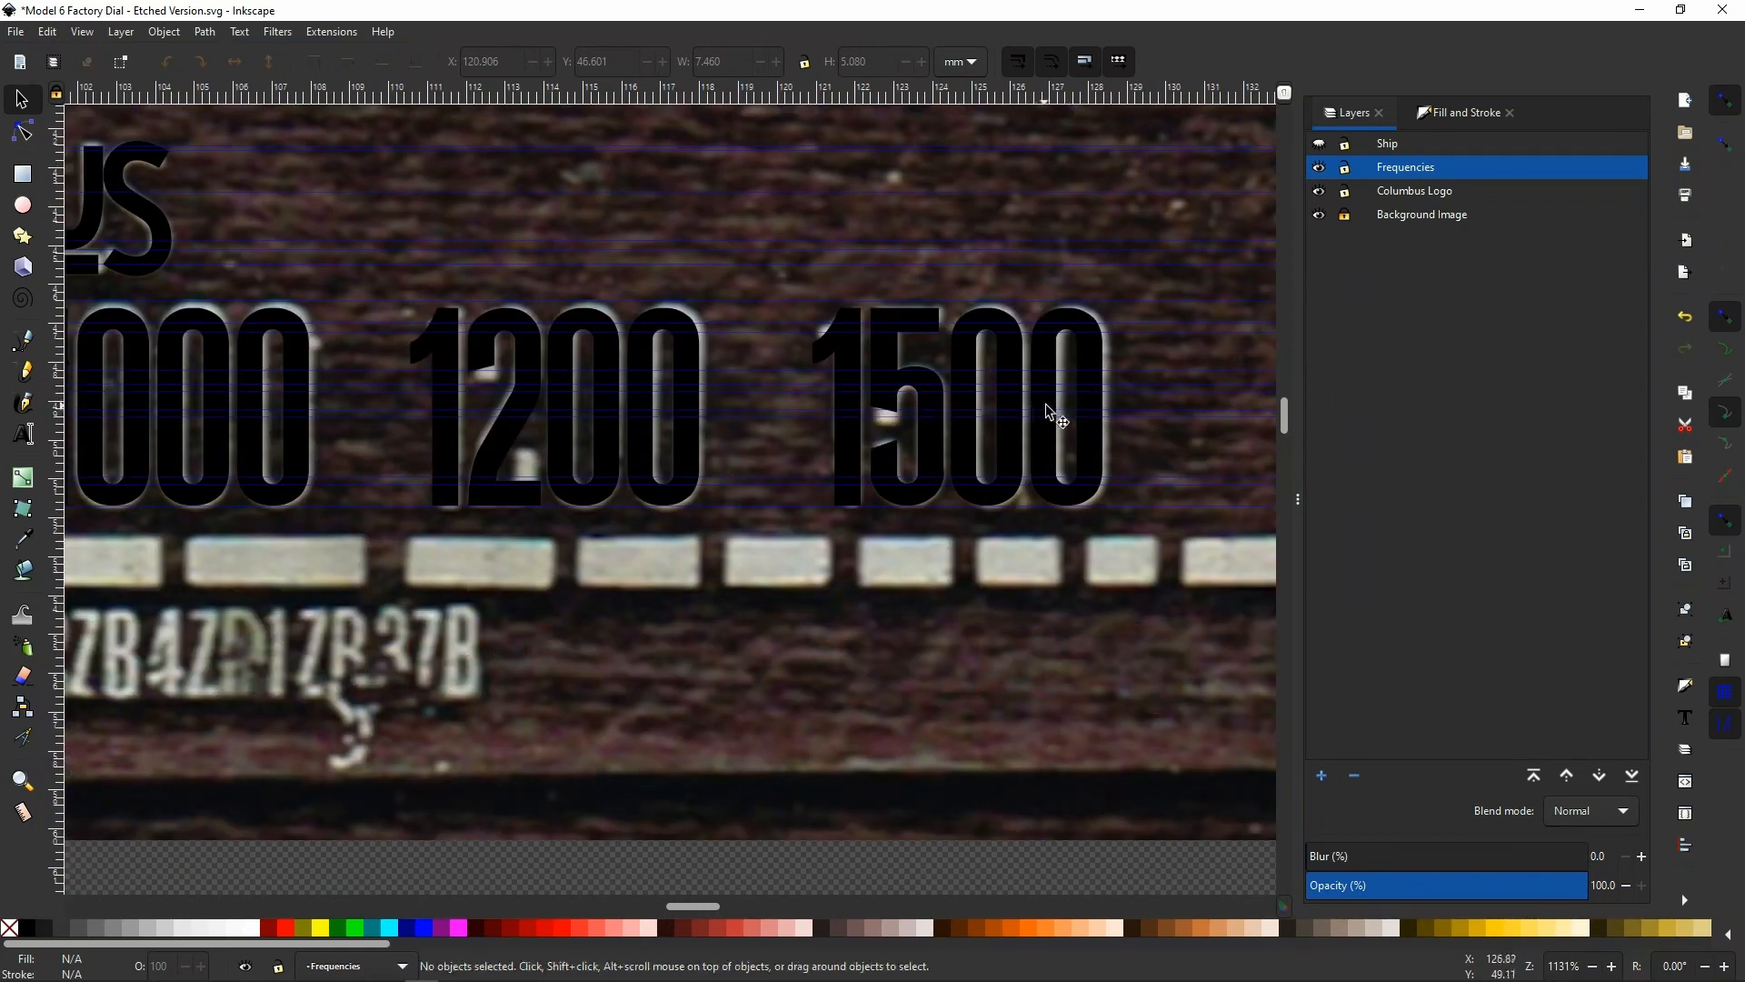
Set the letter spacing of the whole 1500 text to -0.94 px to match the scan
double_click(968, 447)
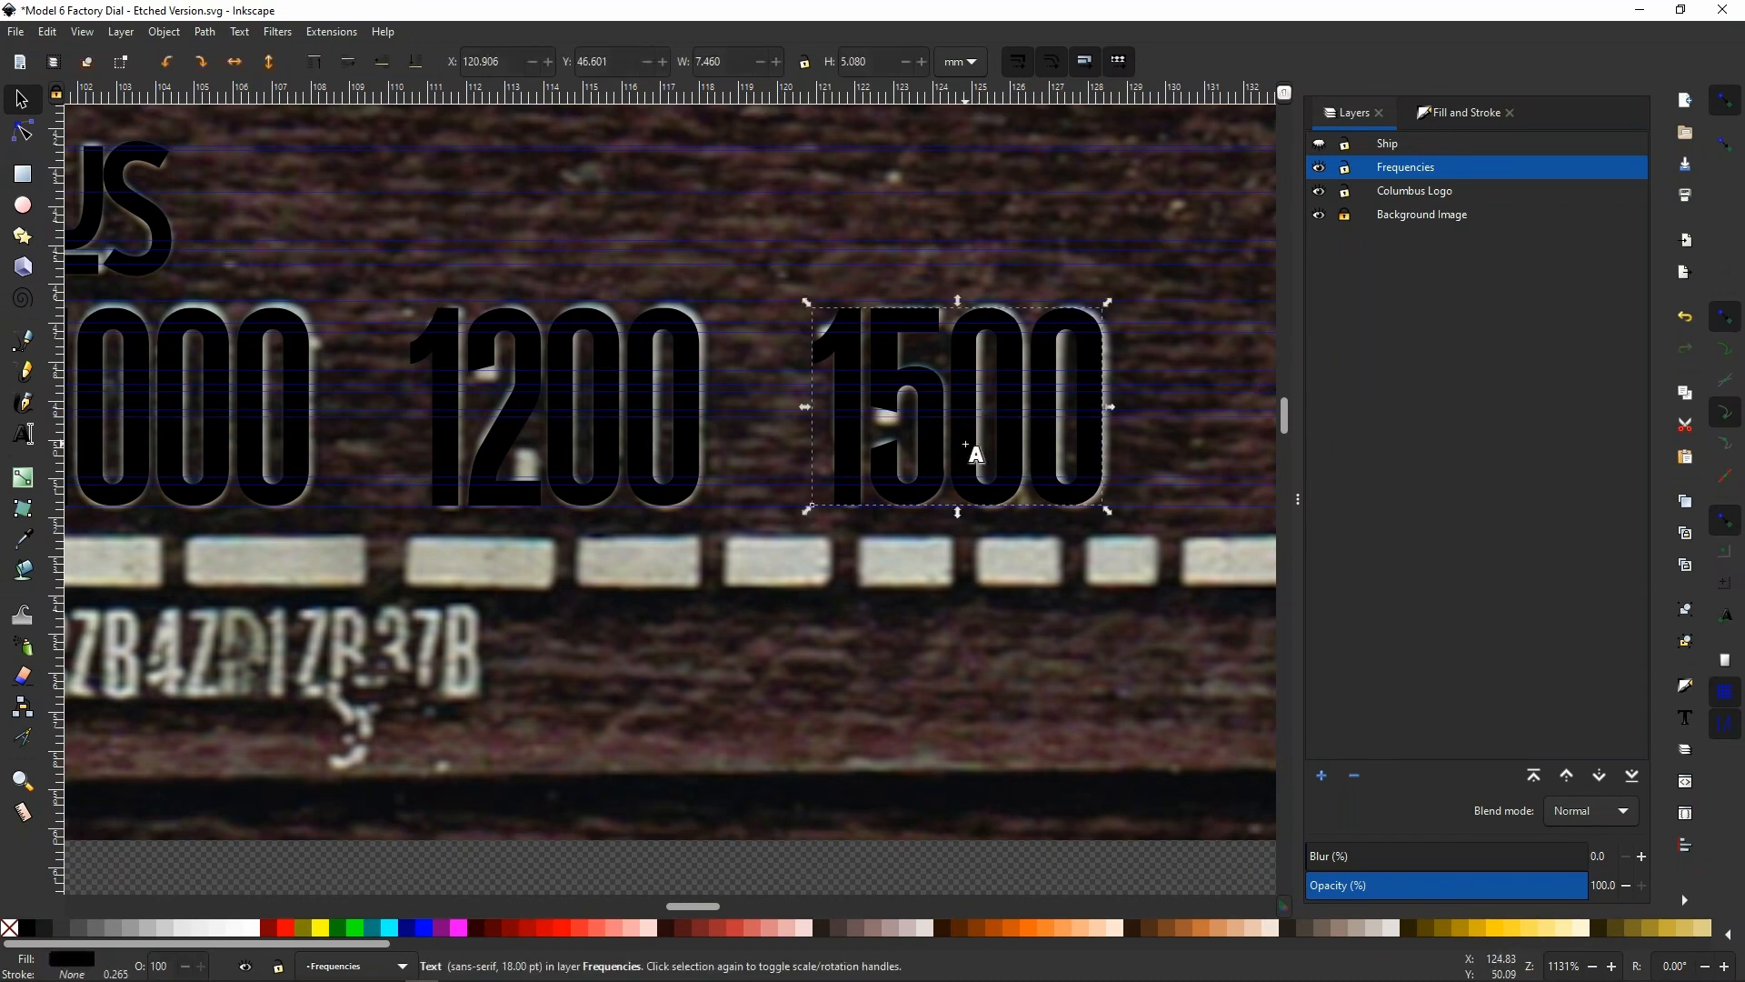
key(ctrl+a)
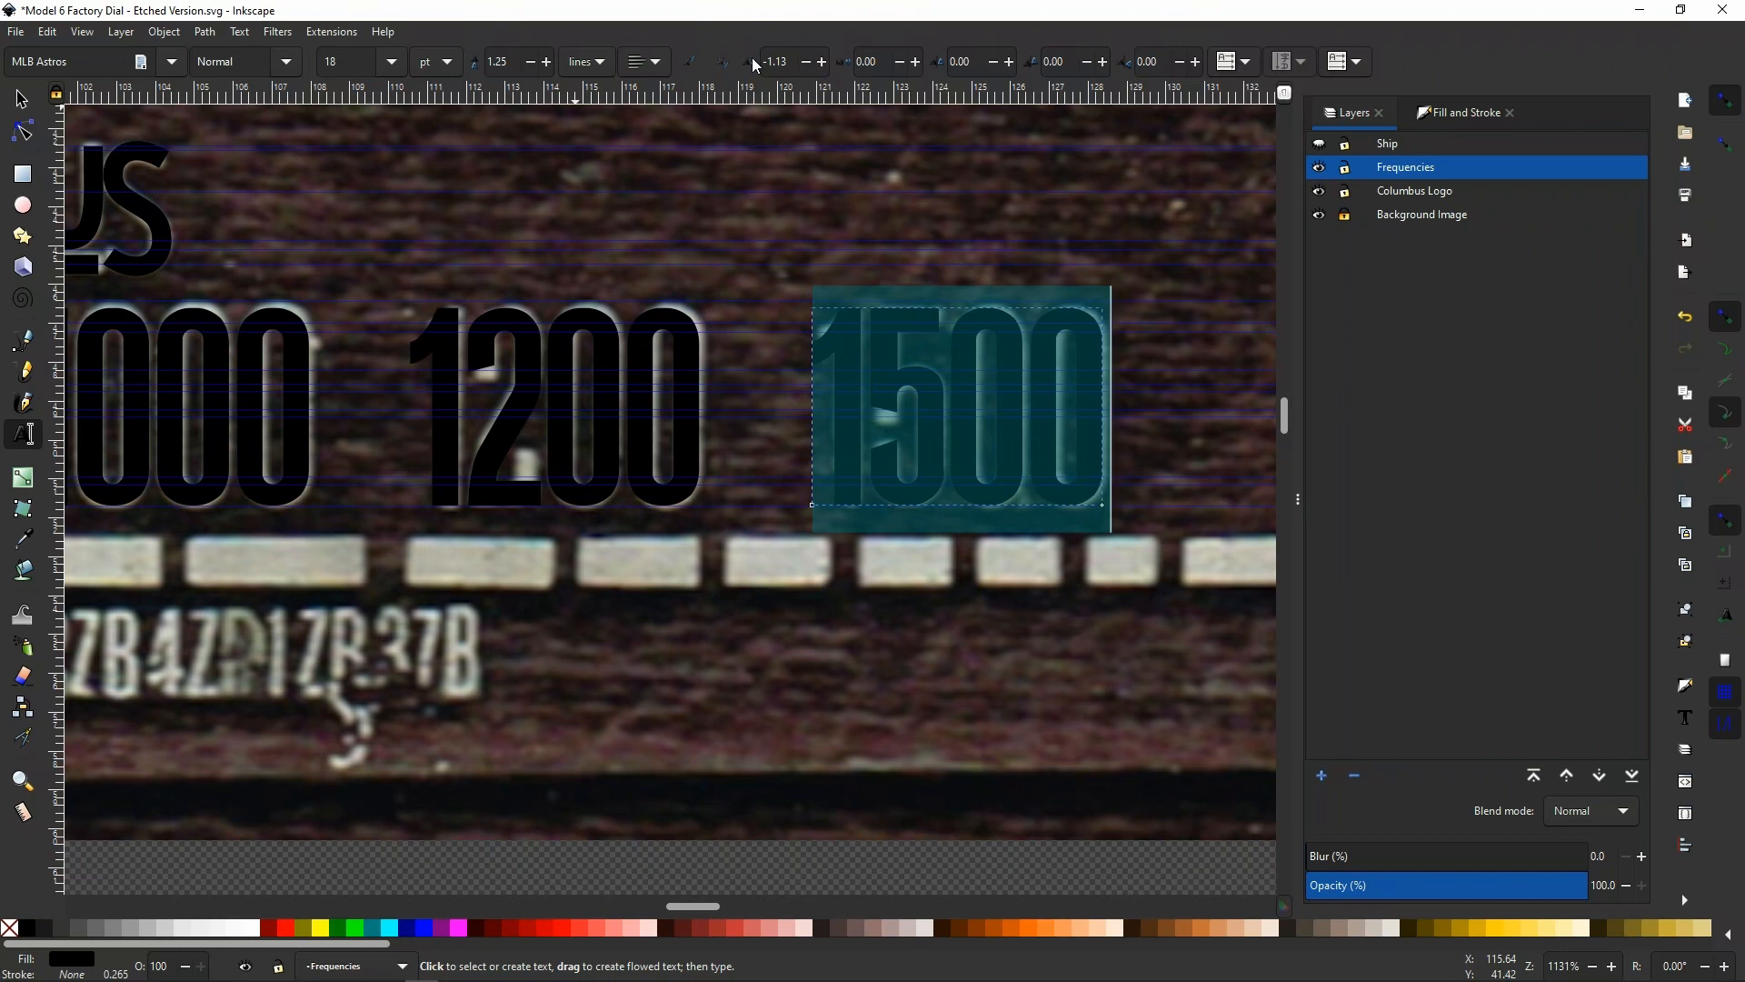
click(823, 62)
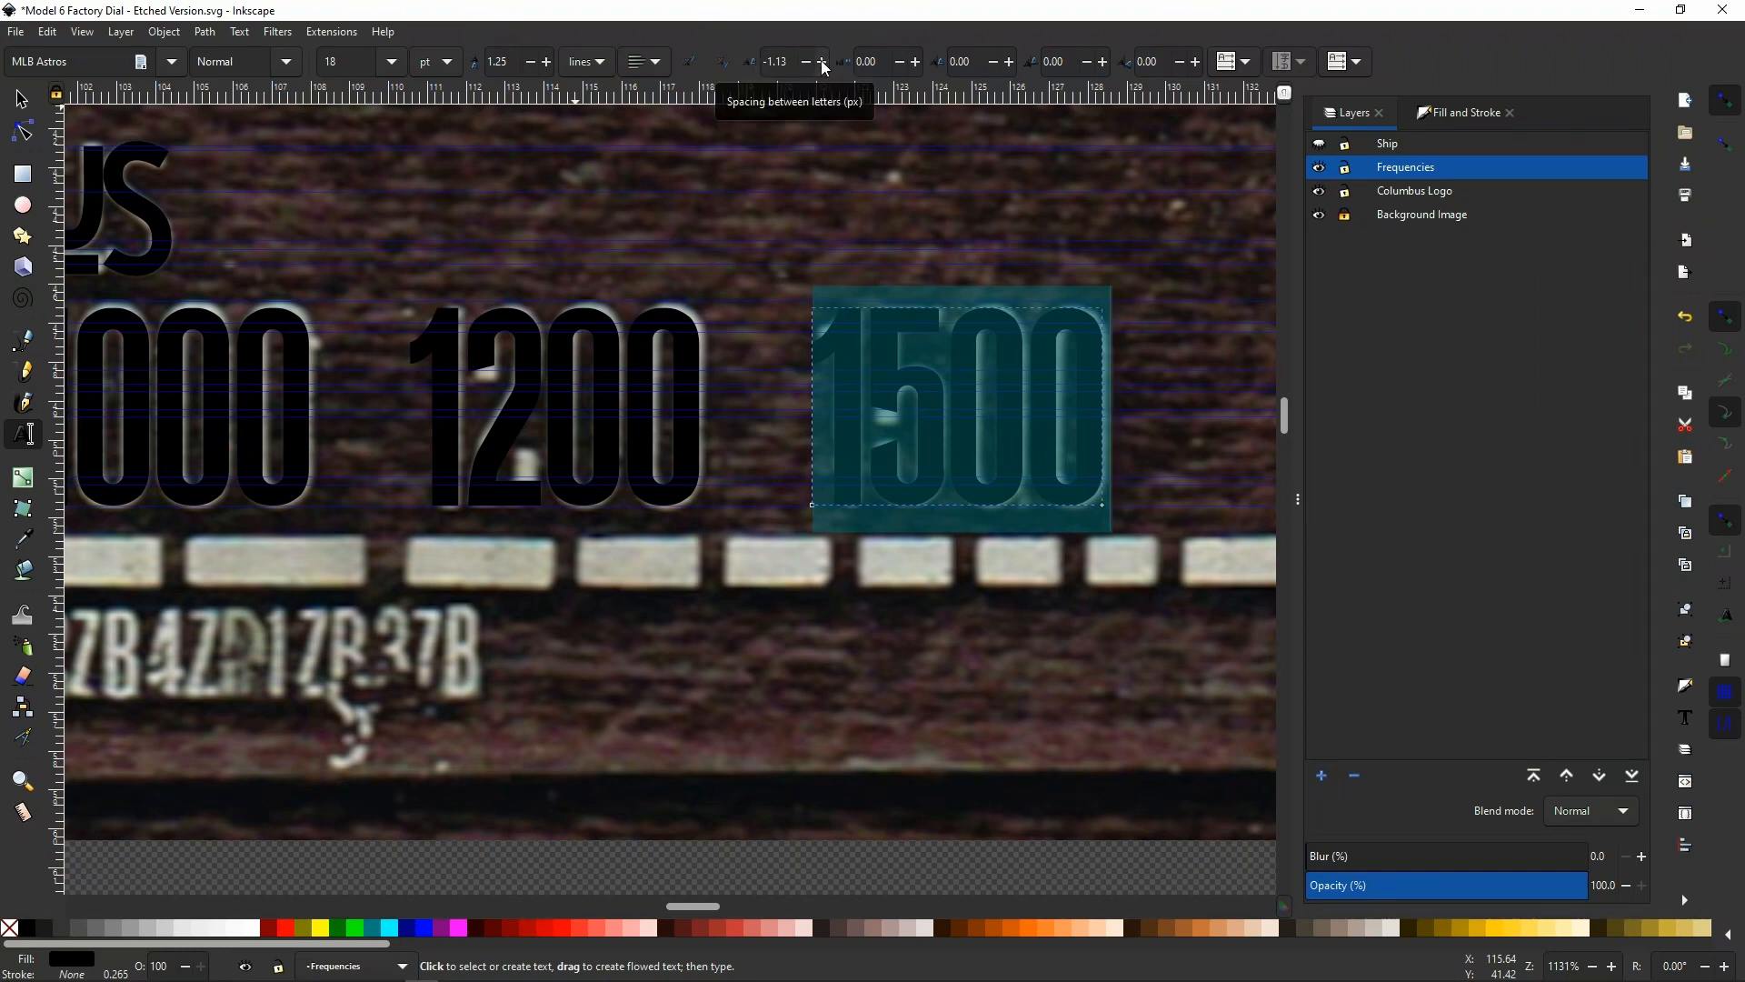
click(823, 62)
click(822, 61)
click(822, 62)
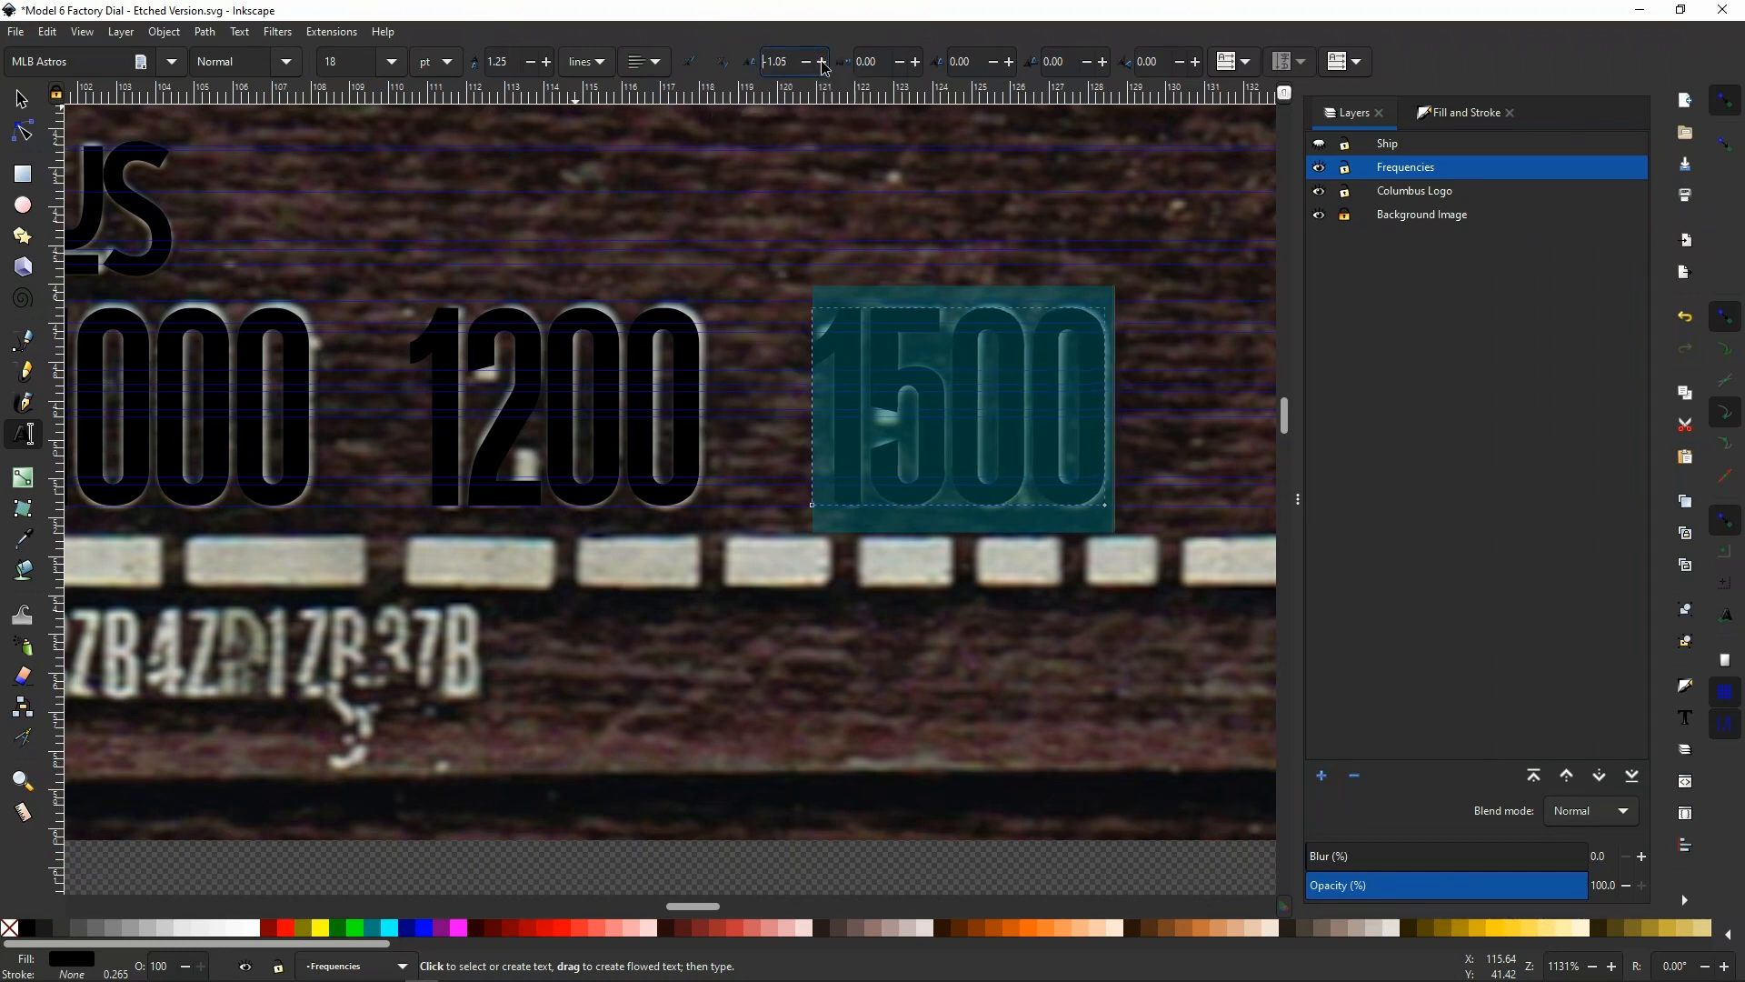
click(823, 62)
click(823, 62)
click(822, 62)
click(823, 62)
click(823, 62)
click(822, 62)
click(823, 61)
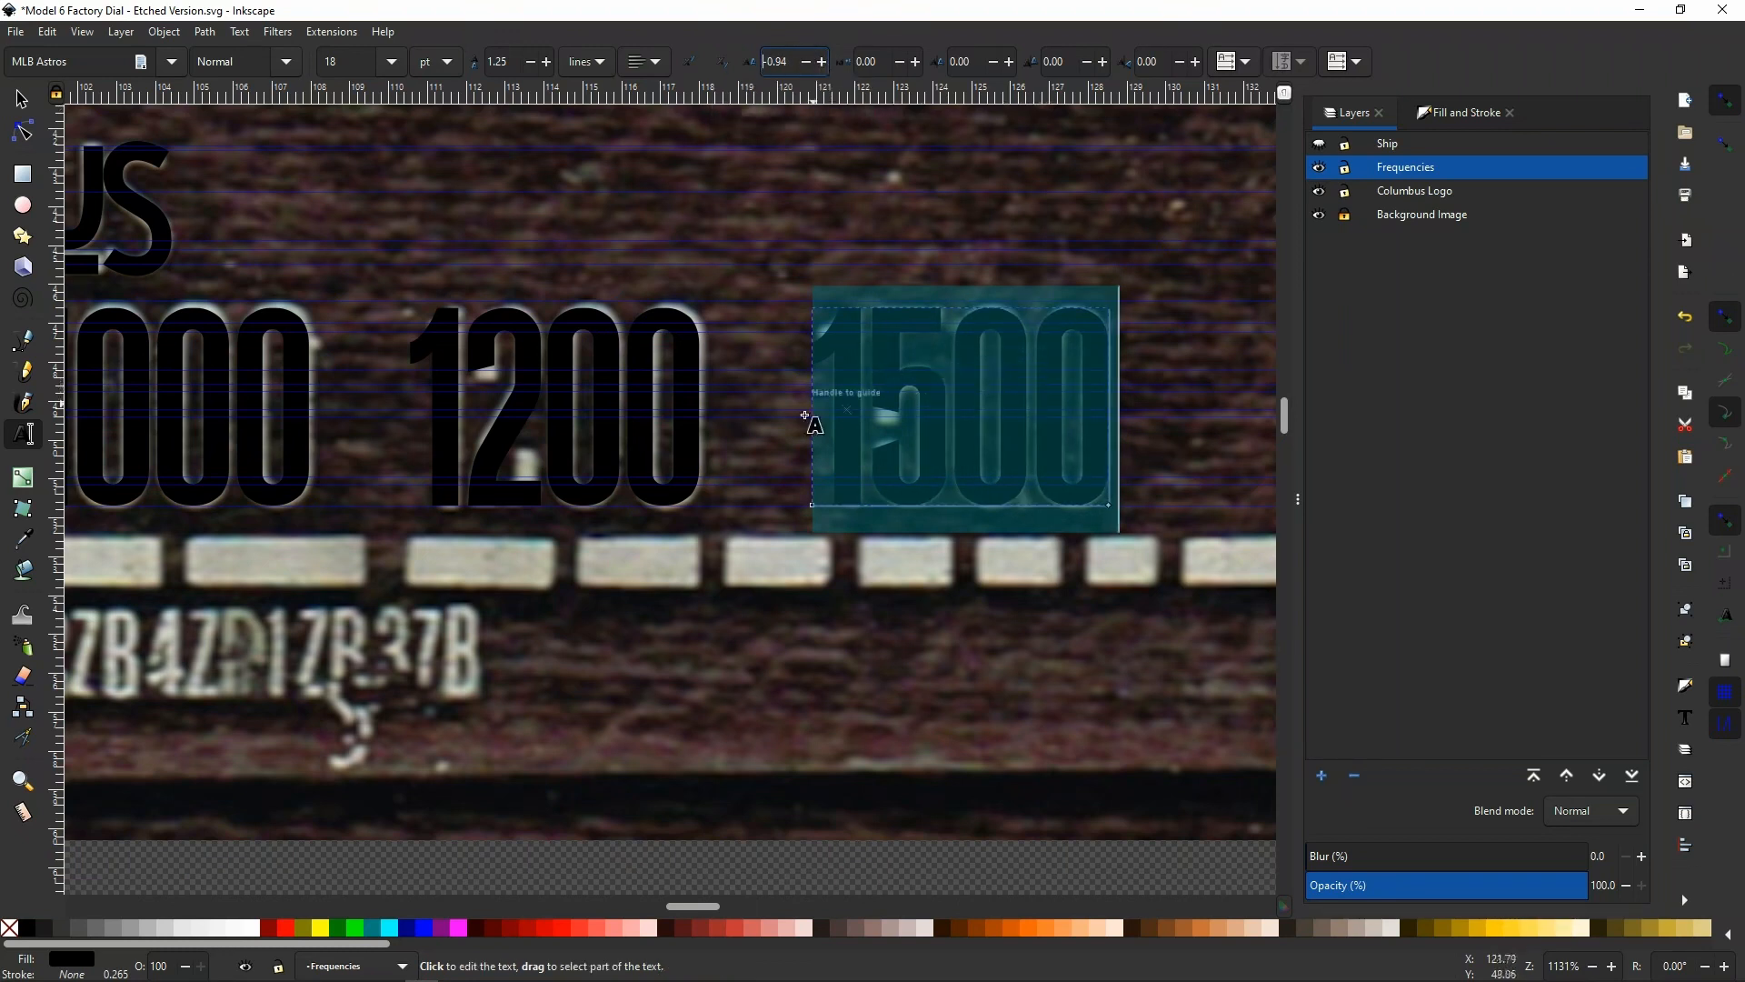
Set the letter spacing of the whole 1200 text to -1.00 px
click(692, 439)
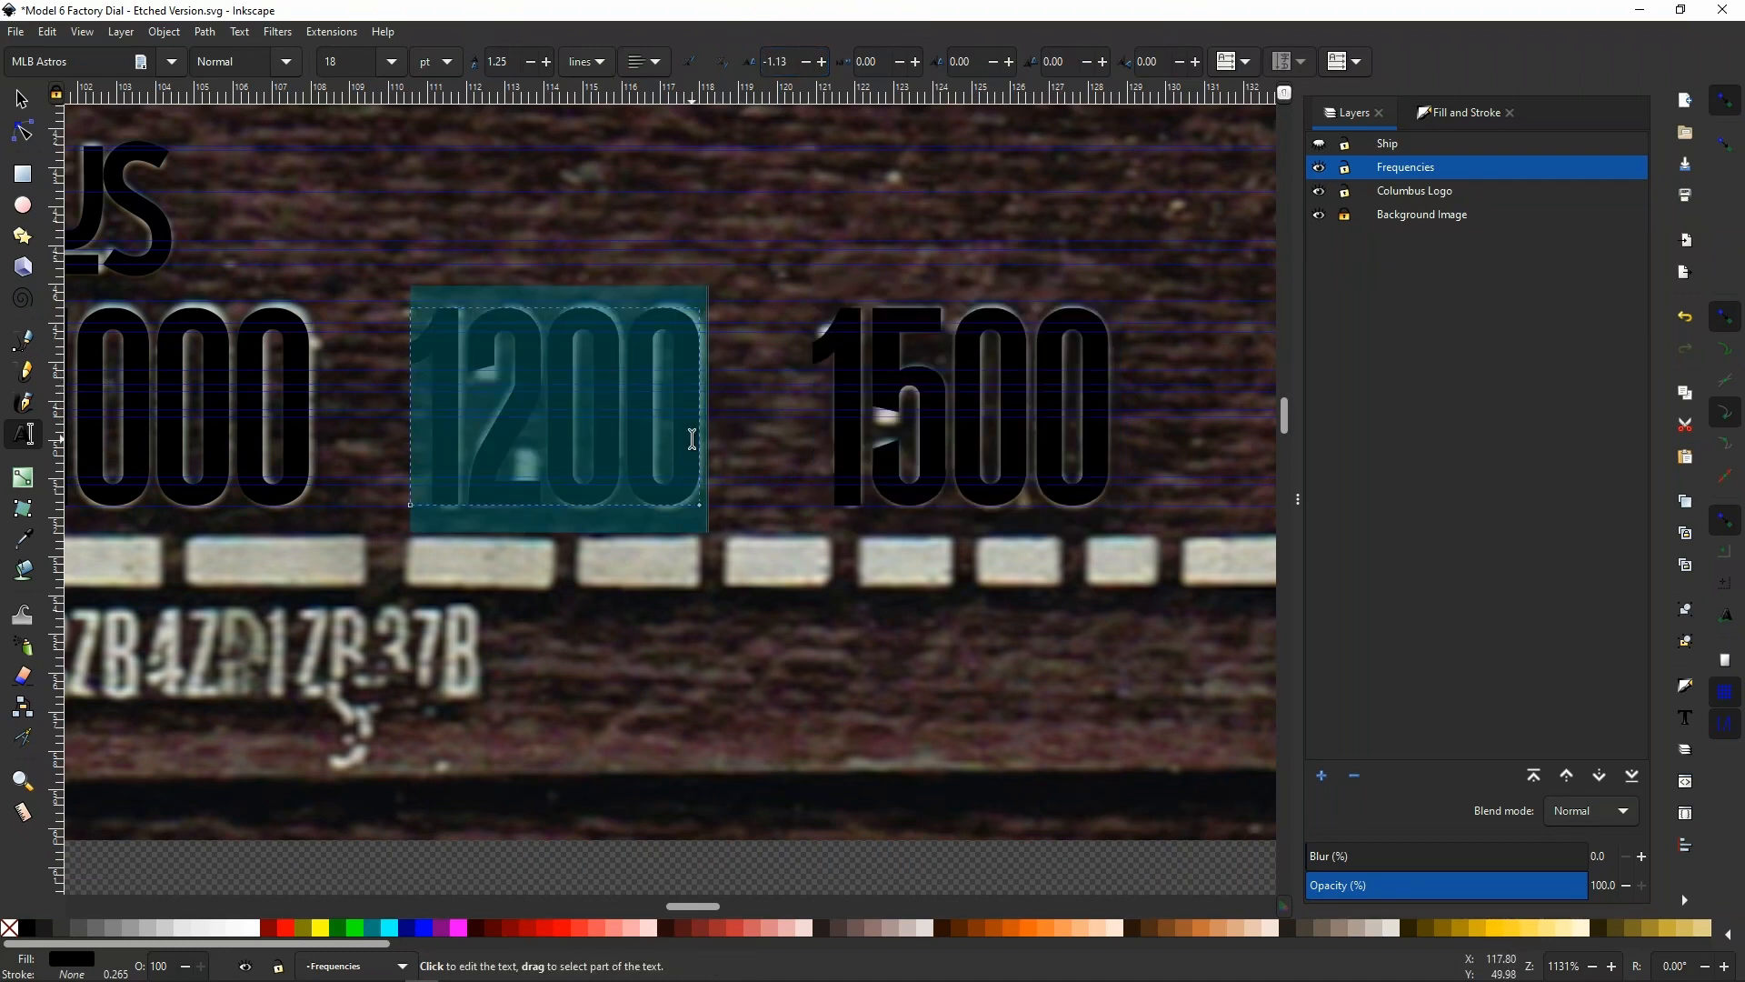
click(821, 61)
click(820, 61)
click(821, 62)
click(821, 62)
click(820, 61)
click(821, 62)
click(821, 62)
click(821, 62)
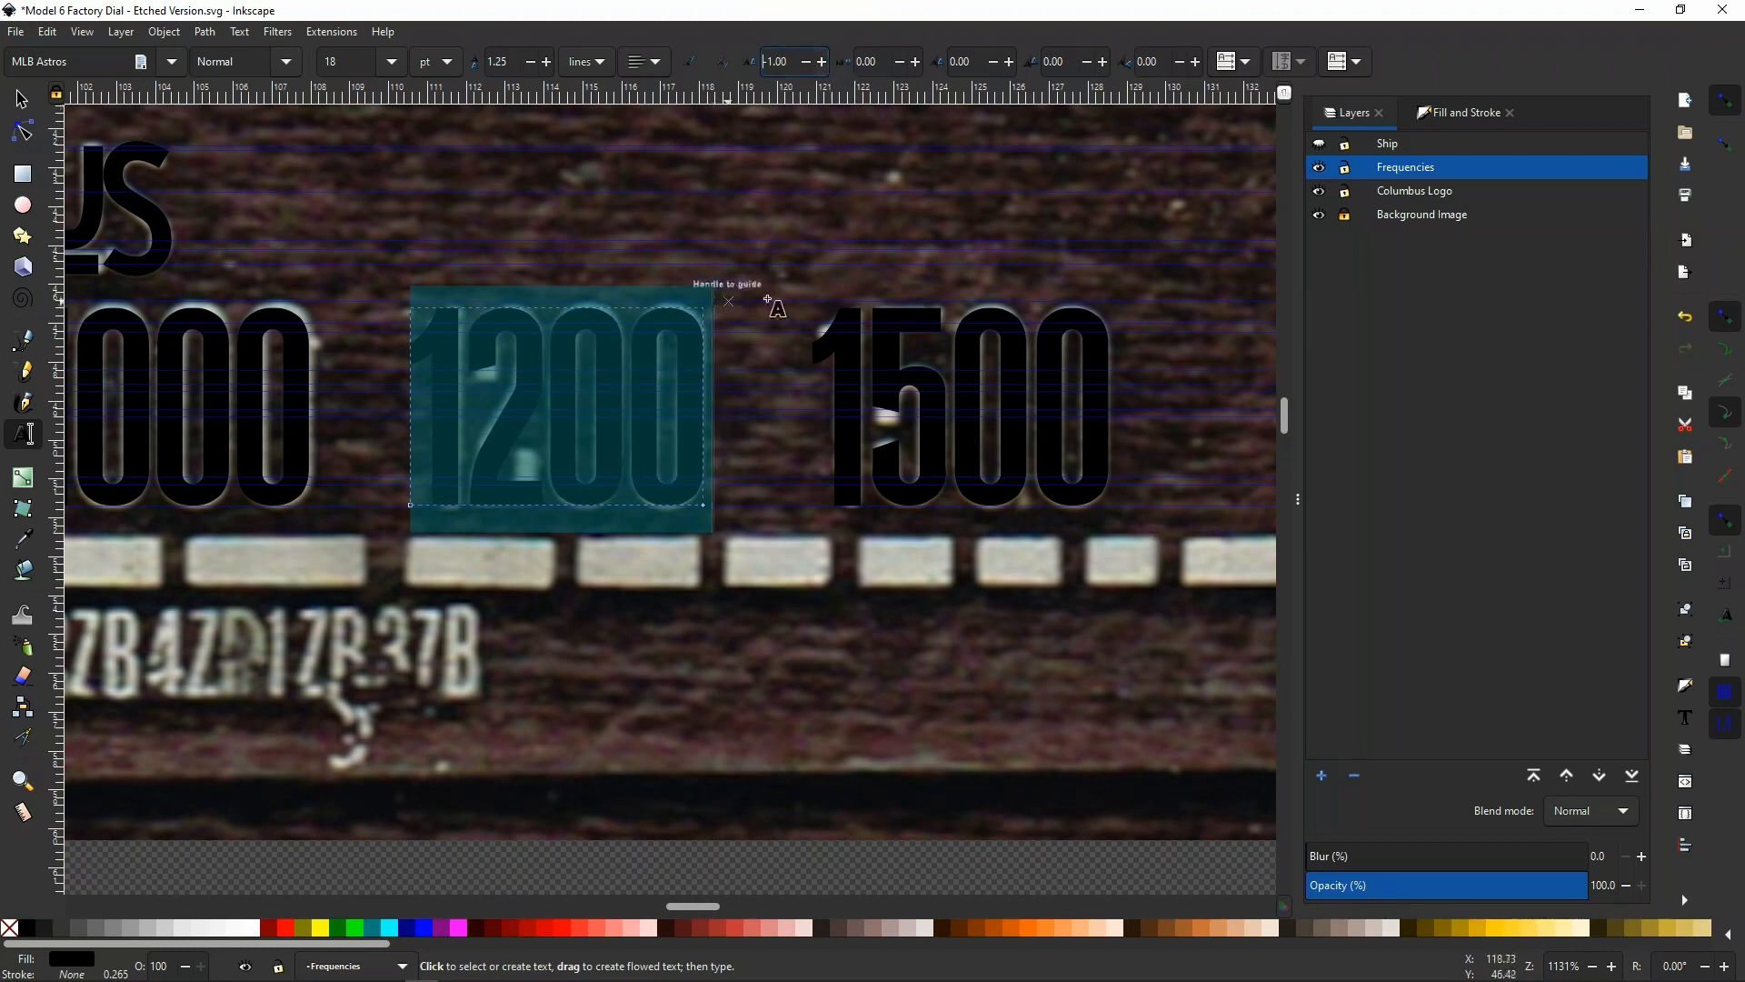
Set the letter spacing of the whole 1000 text to -0.91 px
ctrl+scroll(1072, 315, down, 1)
ctrl+scroll(359, 378, up, 1)
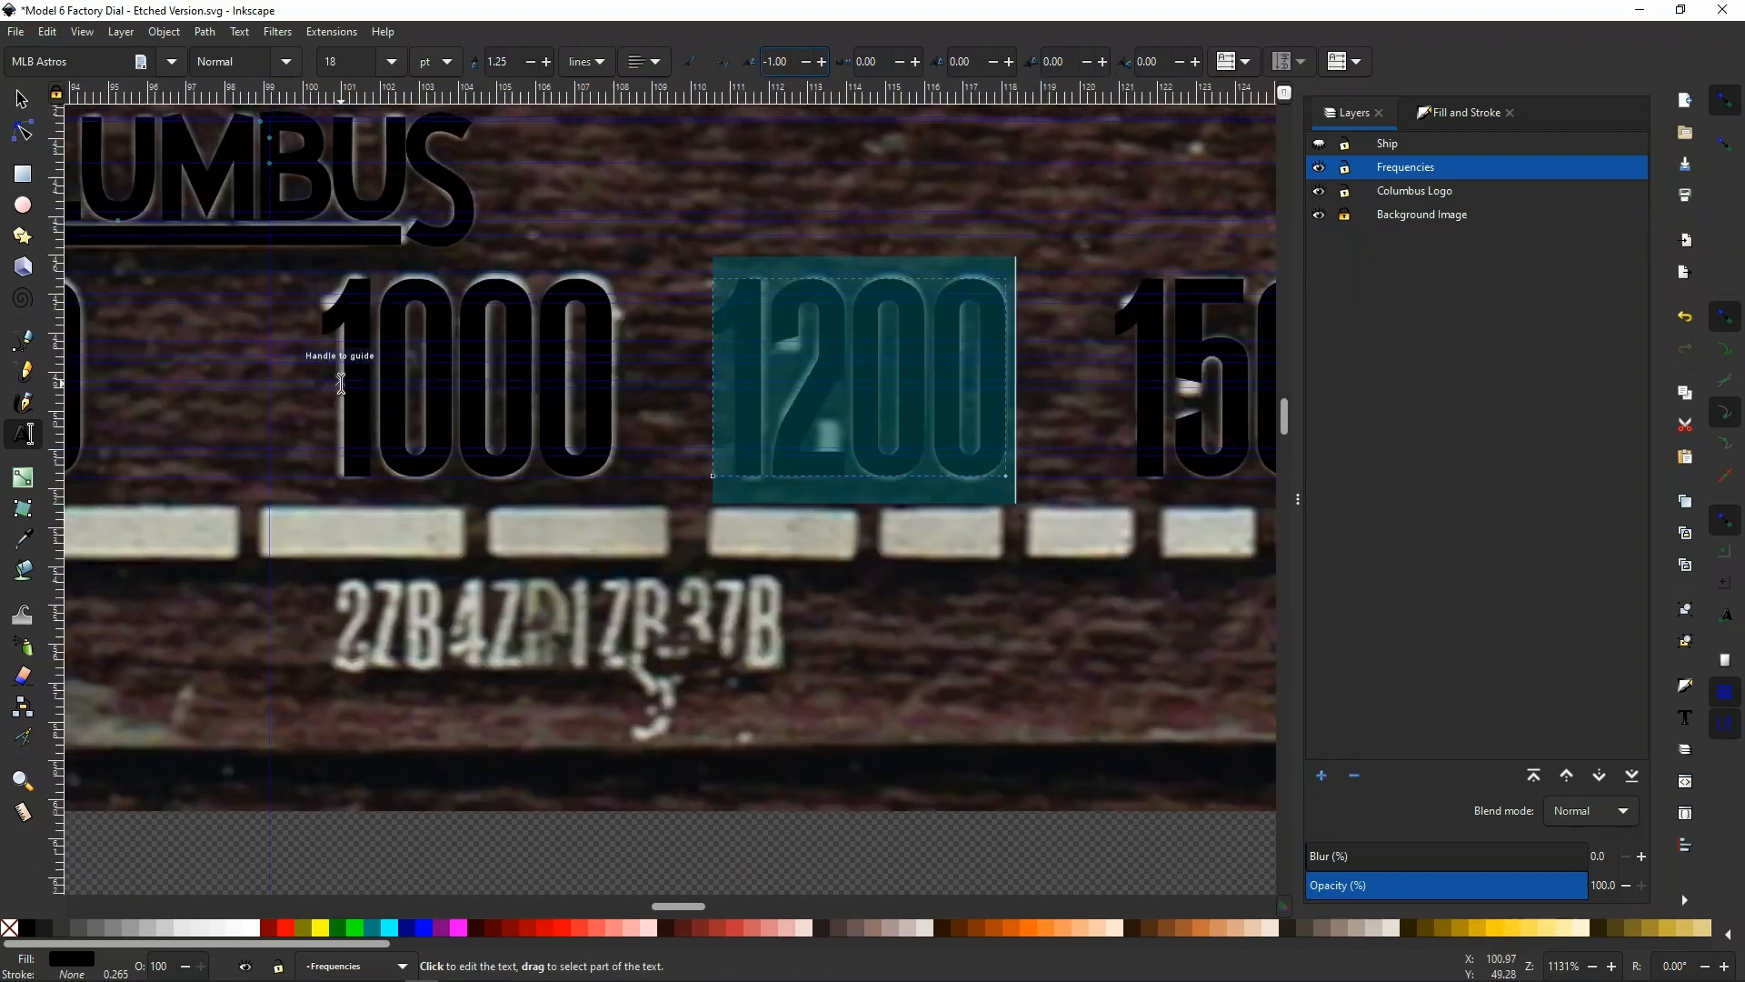
click(522, 421)
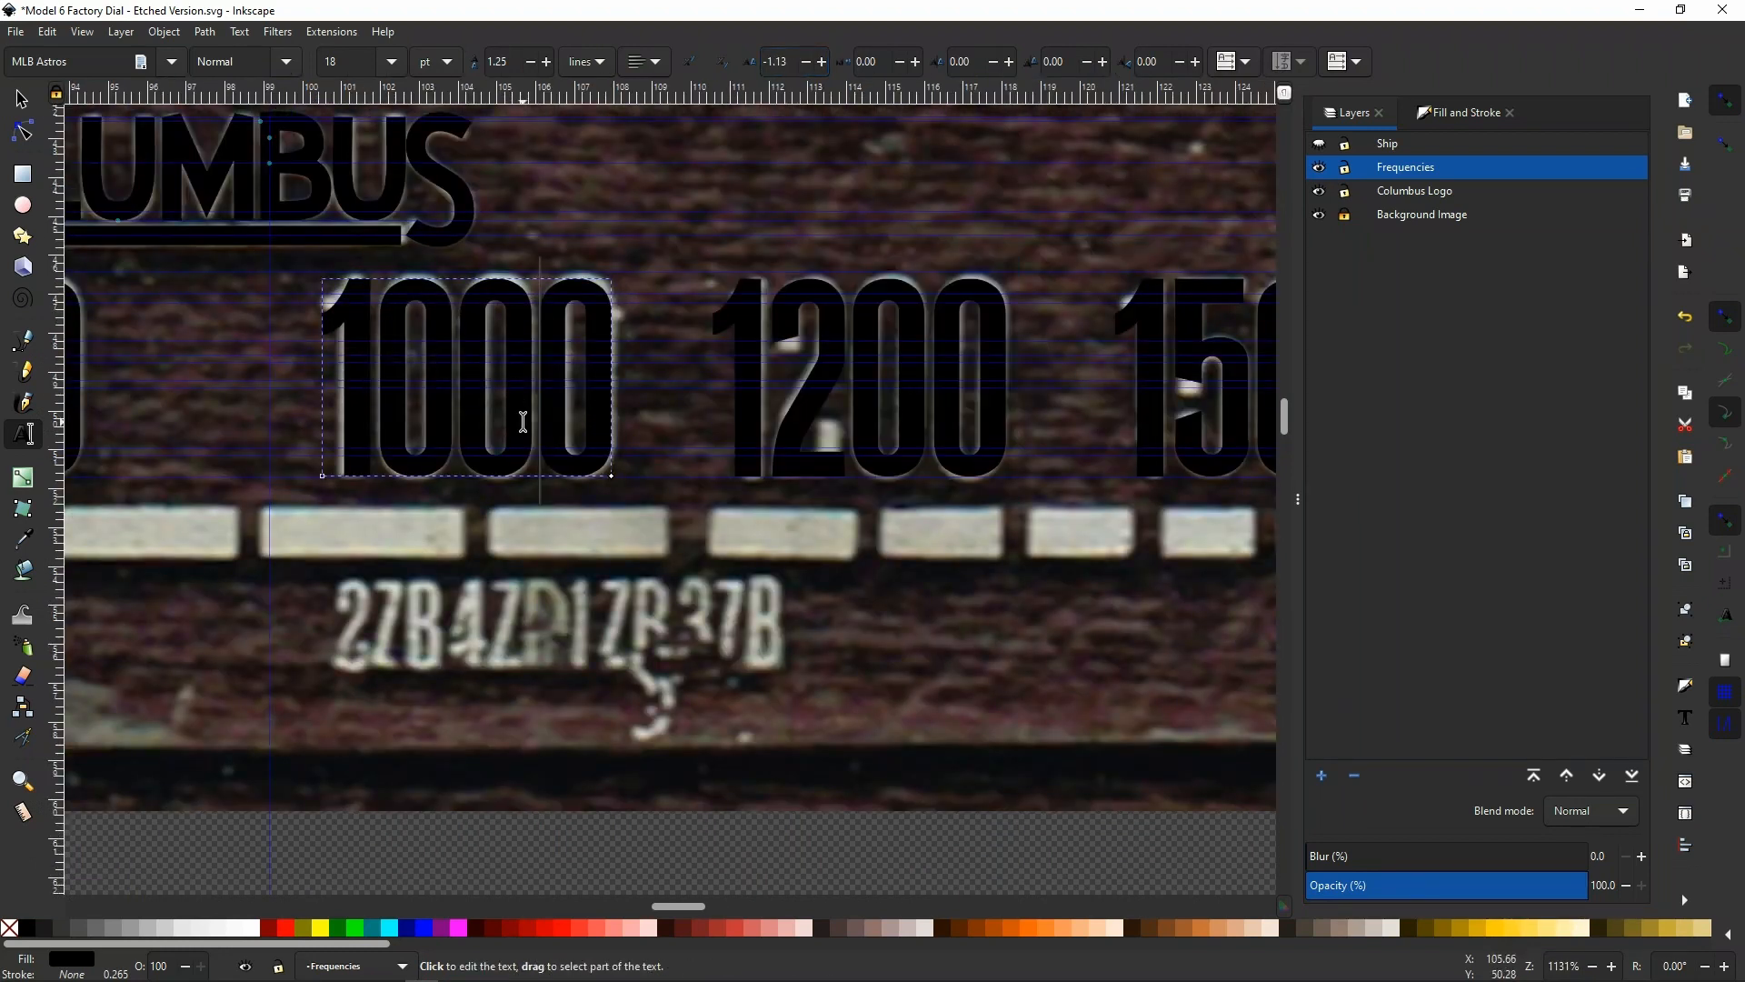
key(ctrl+a)
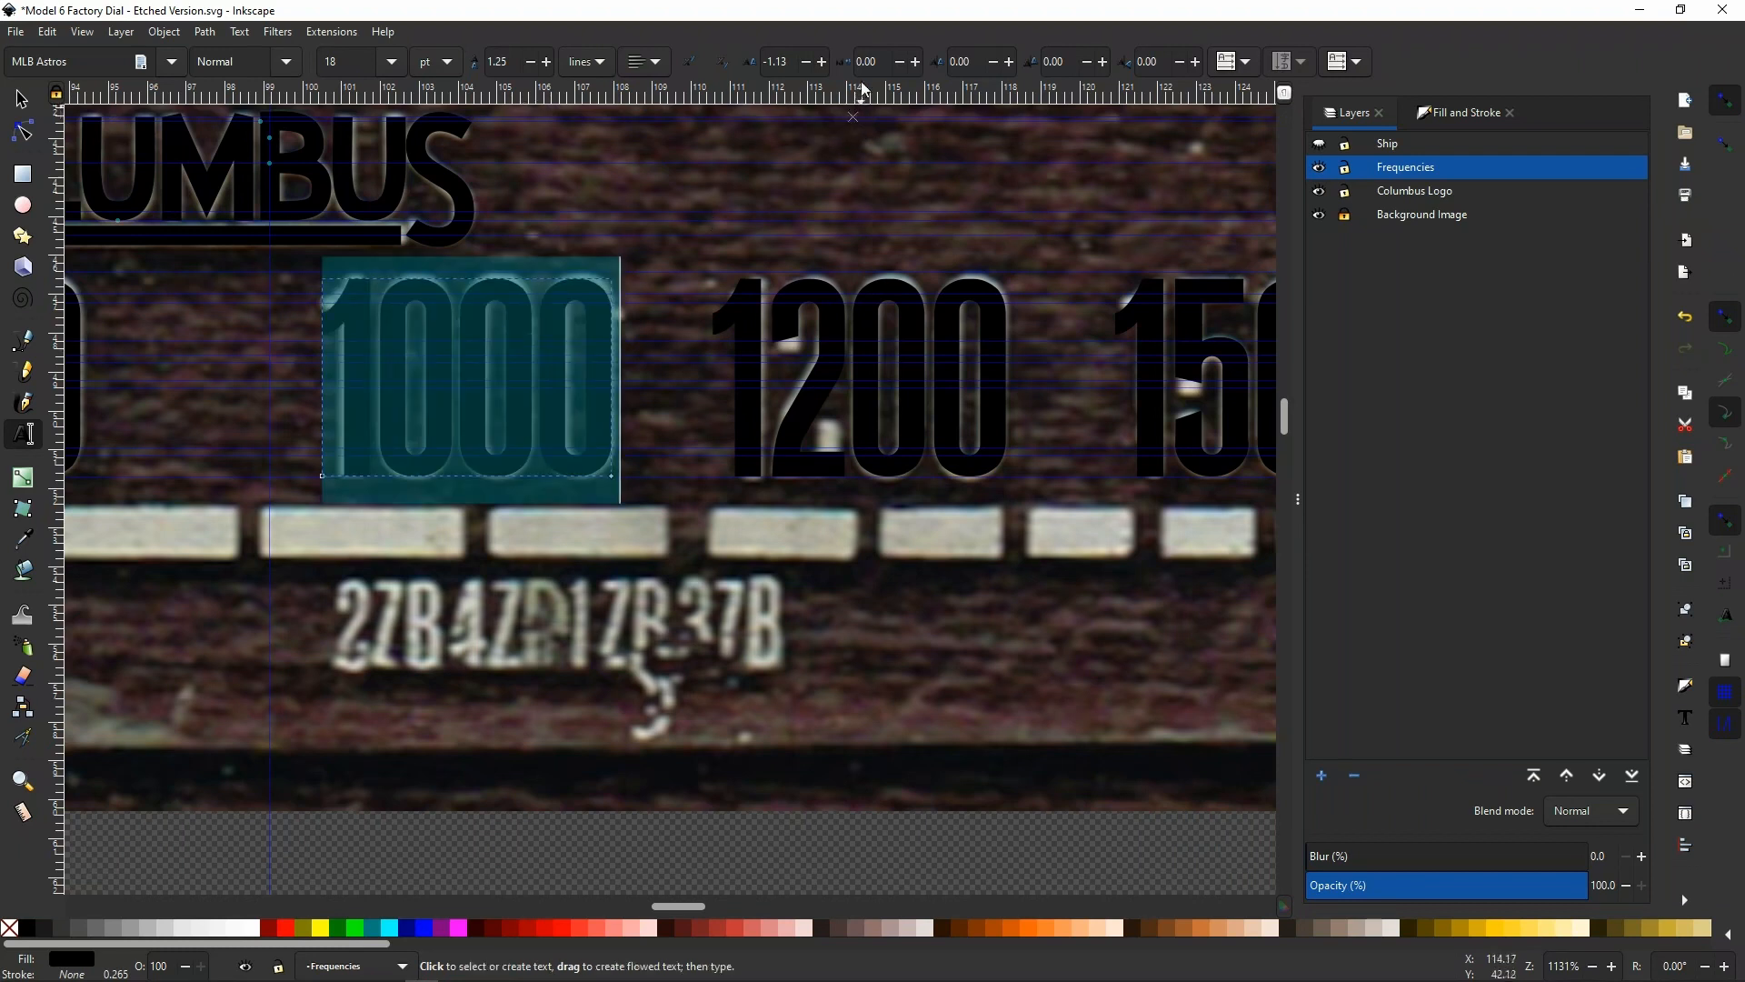
click(823, 62)
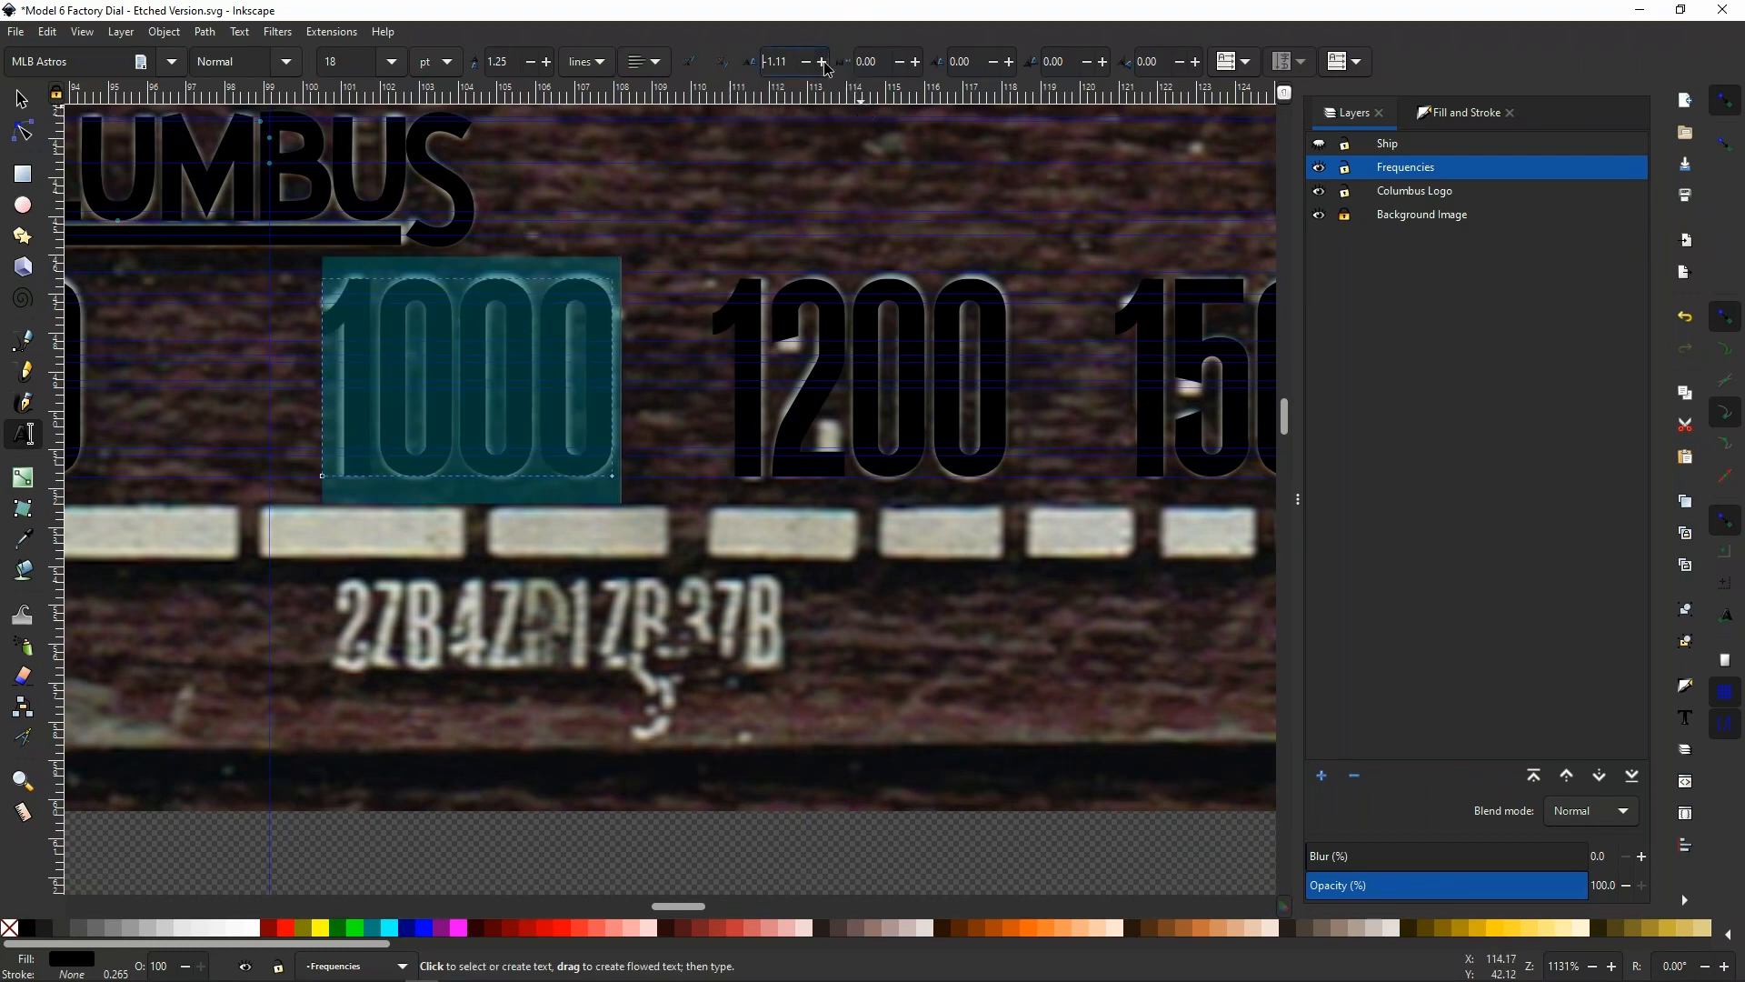
click(823, 61)
click(823, 62)
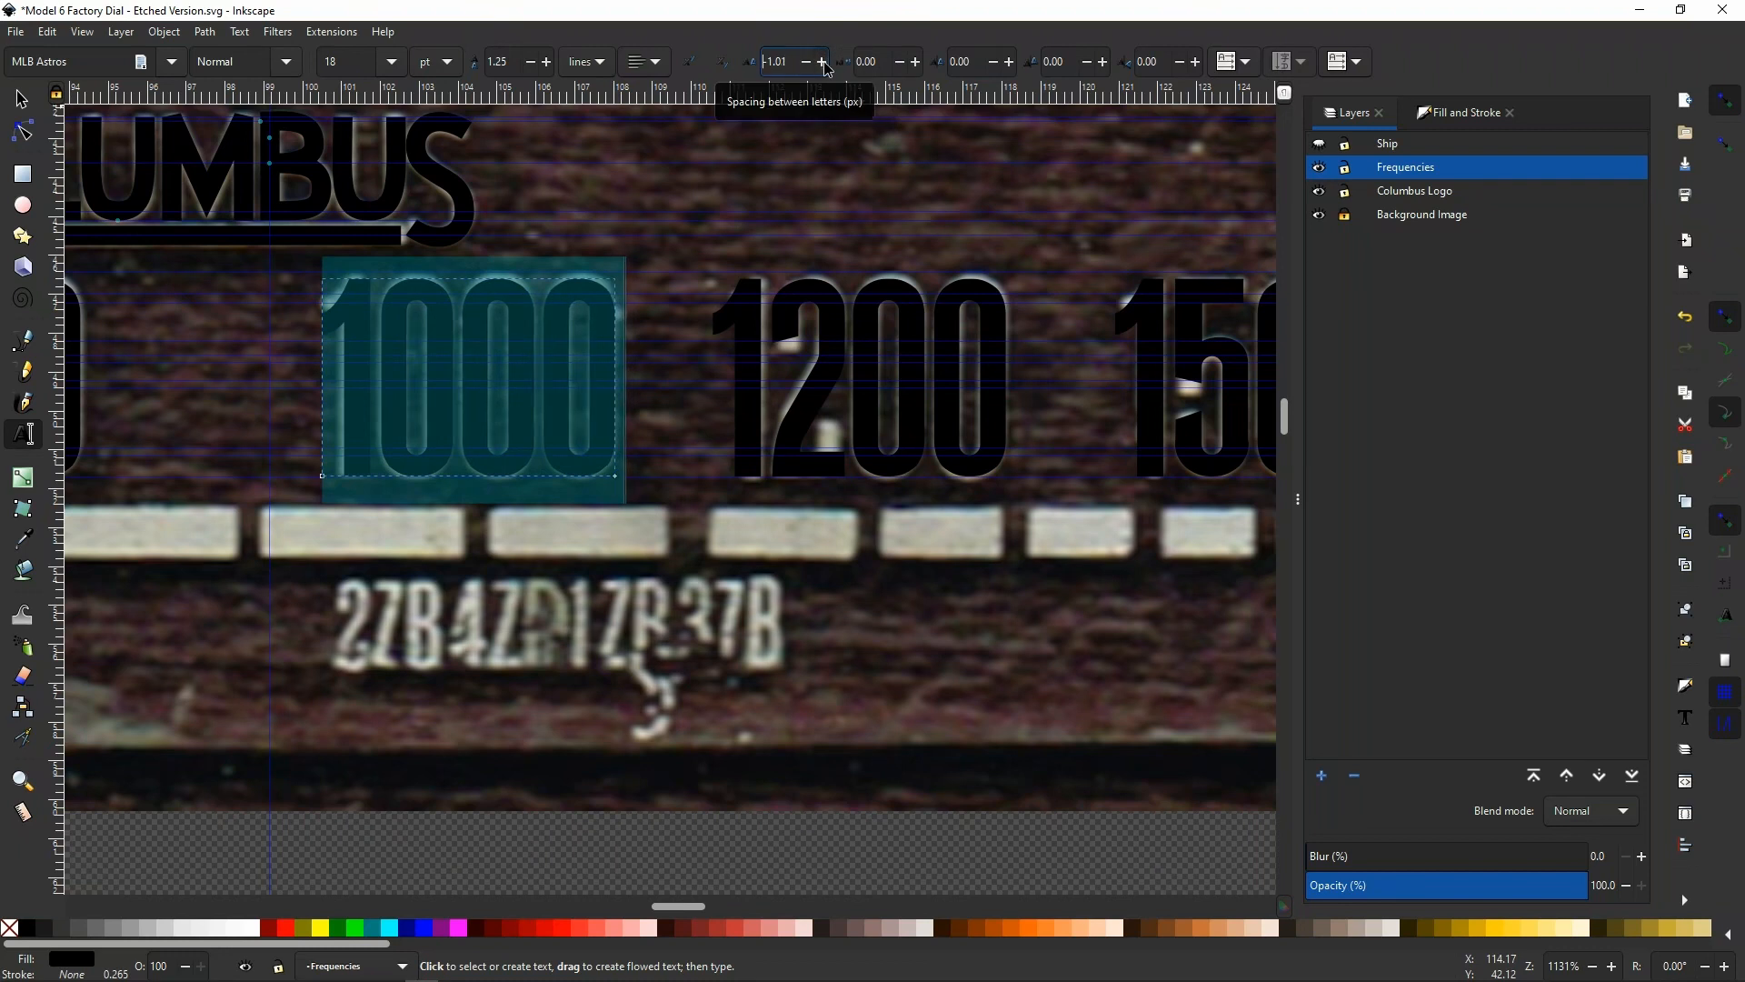
click(823, 62)
click(823, 62)
click(823, 62)
click(824, 62)
click(823, 61)
click(823, 62)
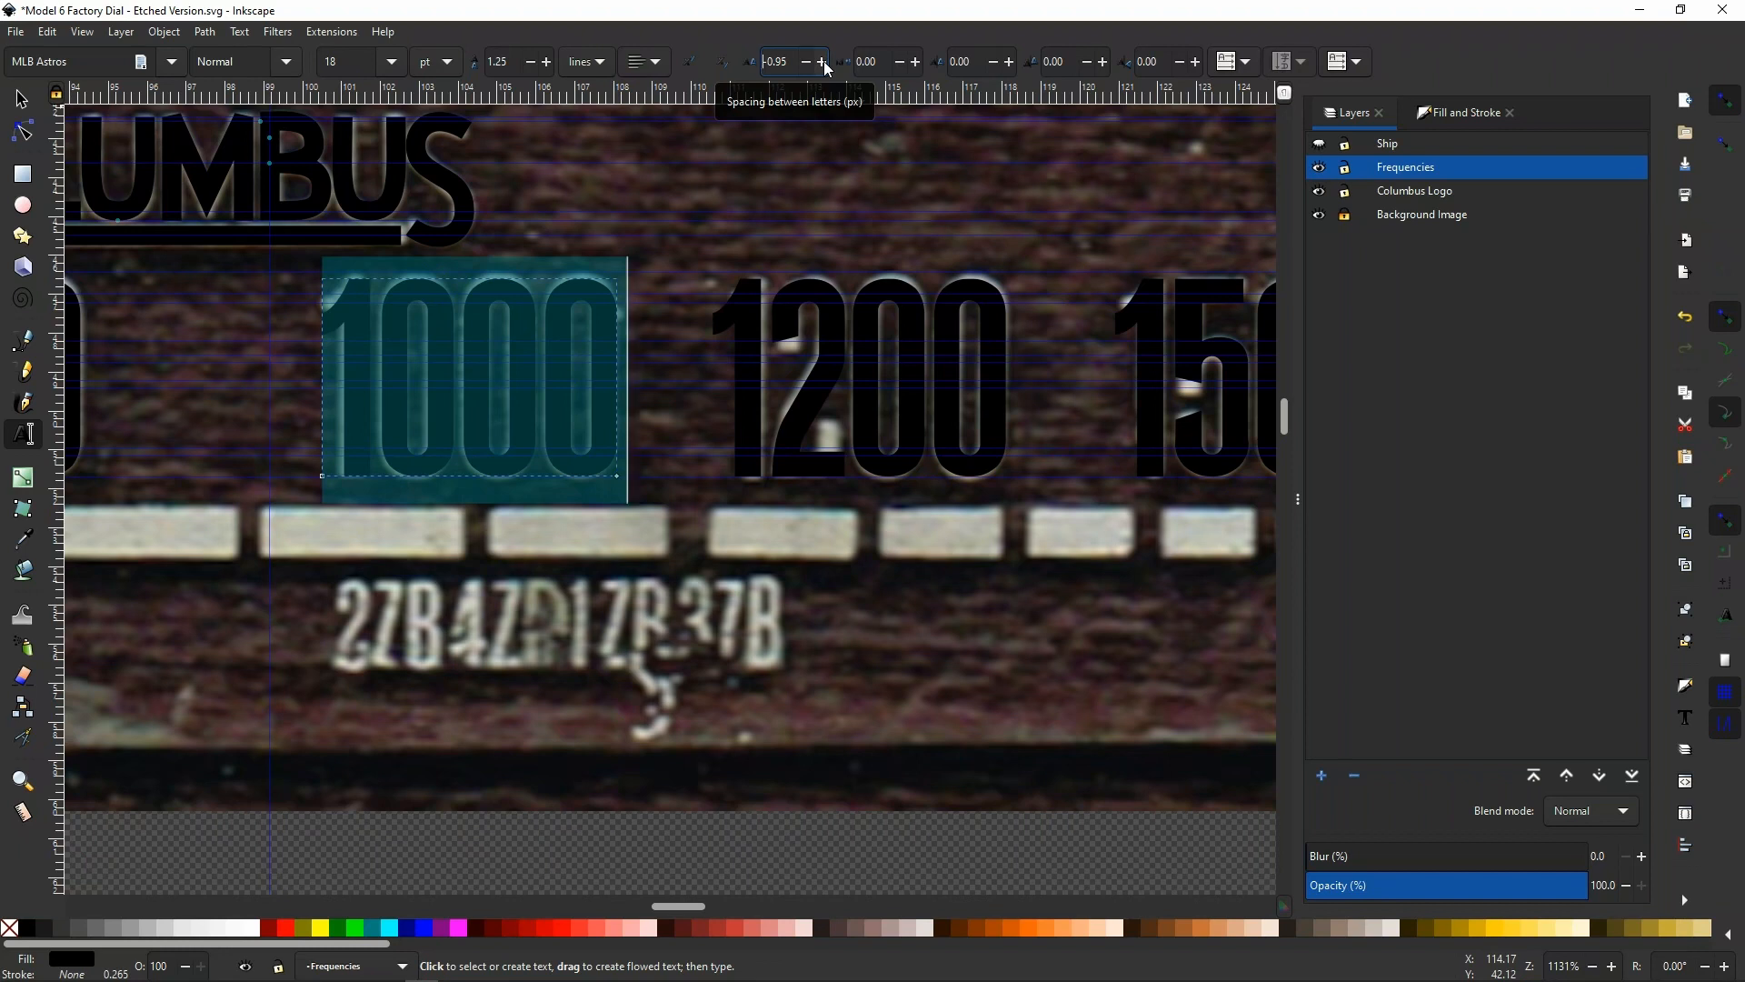
click(824, 62)
click(823, 62)
click(823, 62)
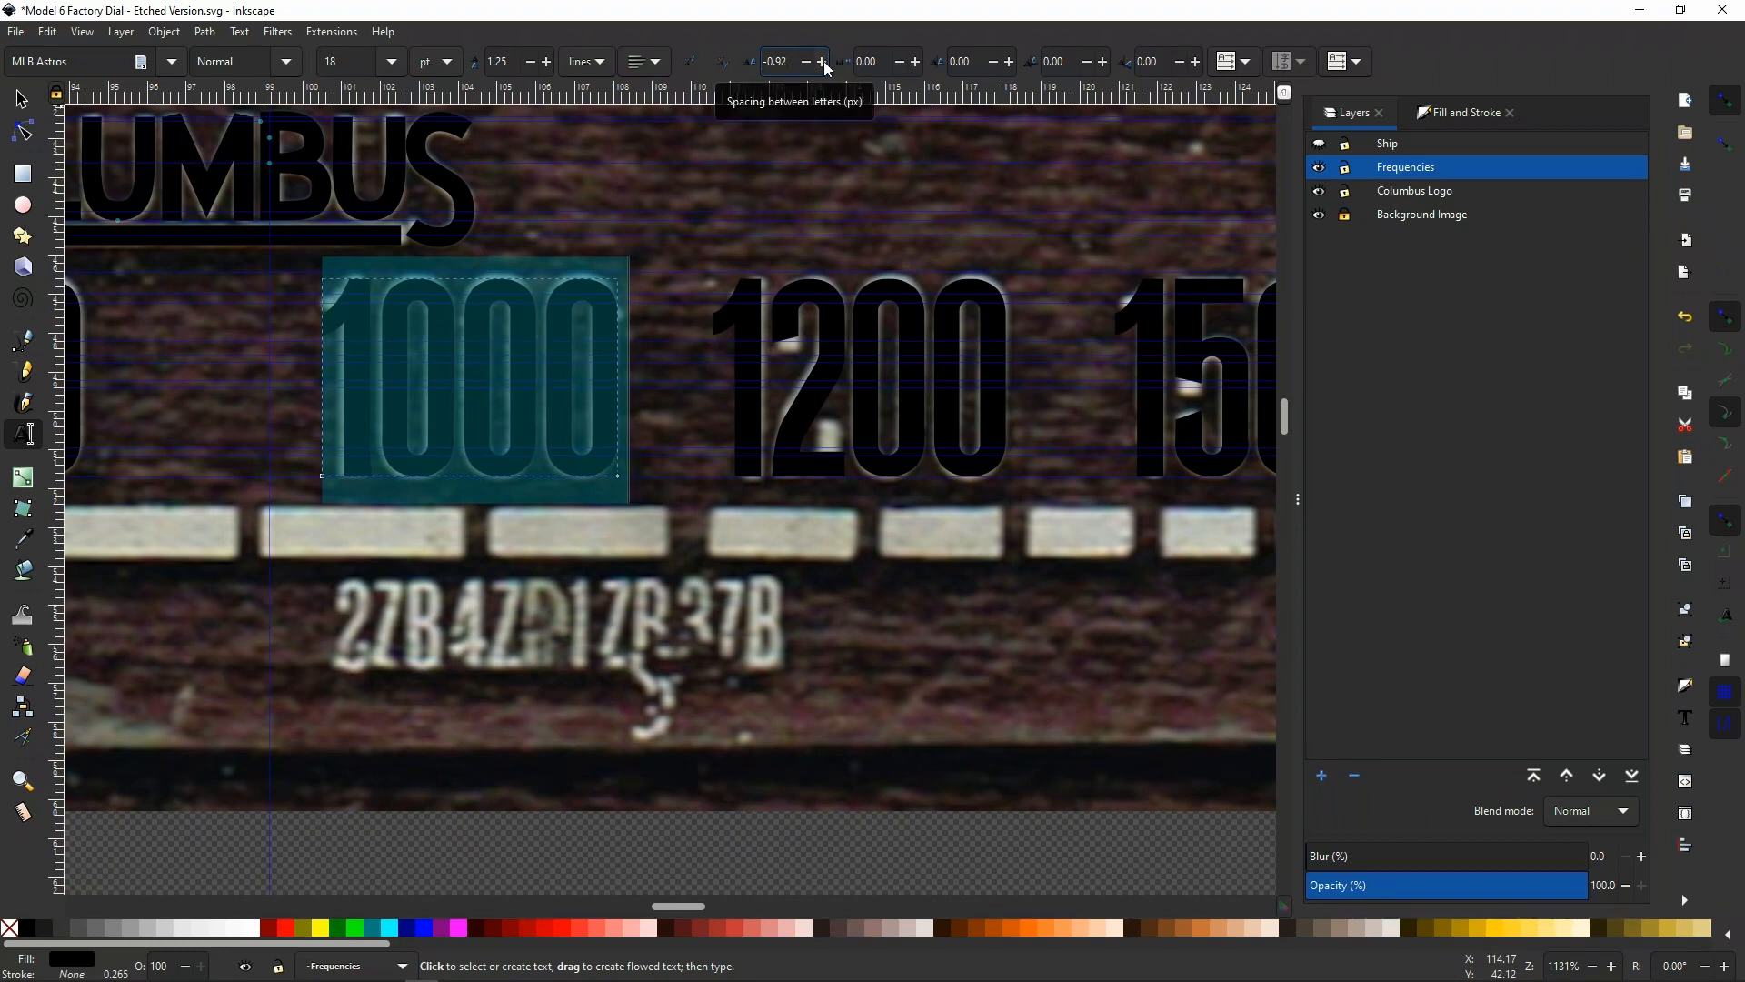
click(824, 62)
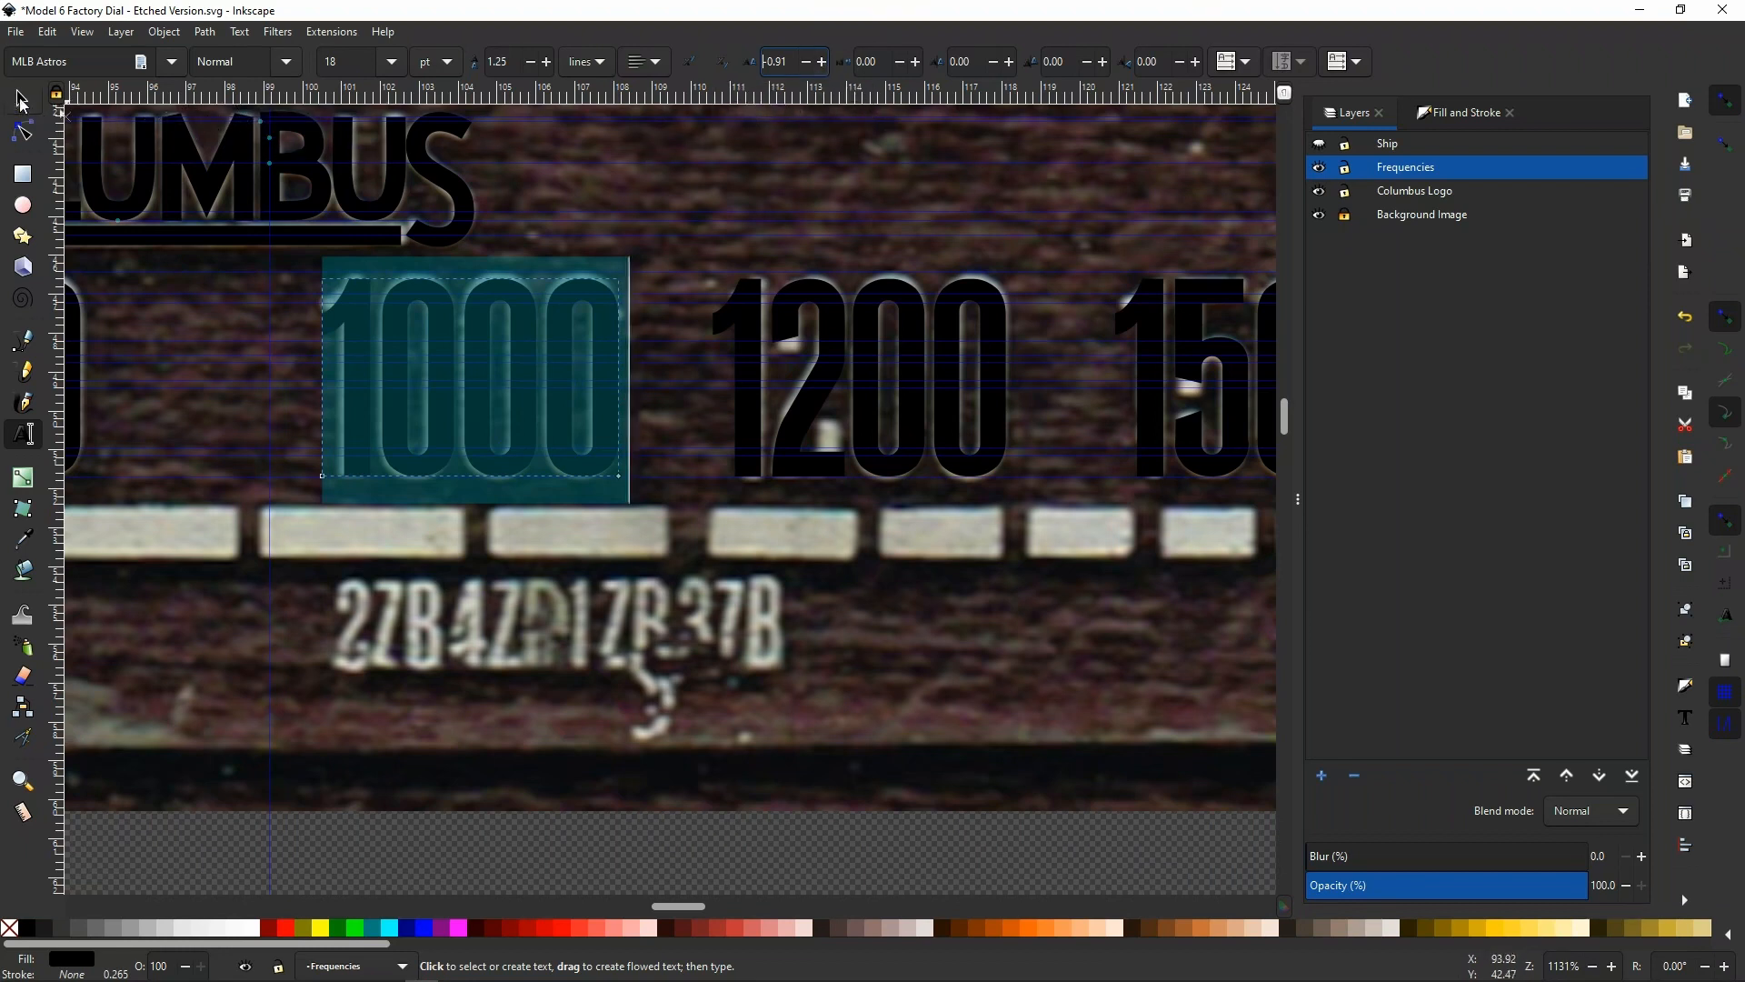
Nudge the 1000 text slightly left over the scanned number, to an X position of 100.406 mm
click(22, 99)
click(355, 425)
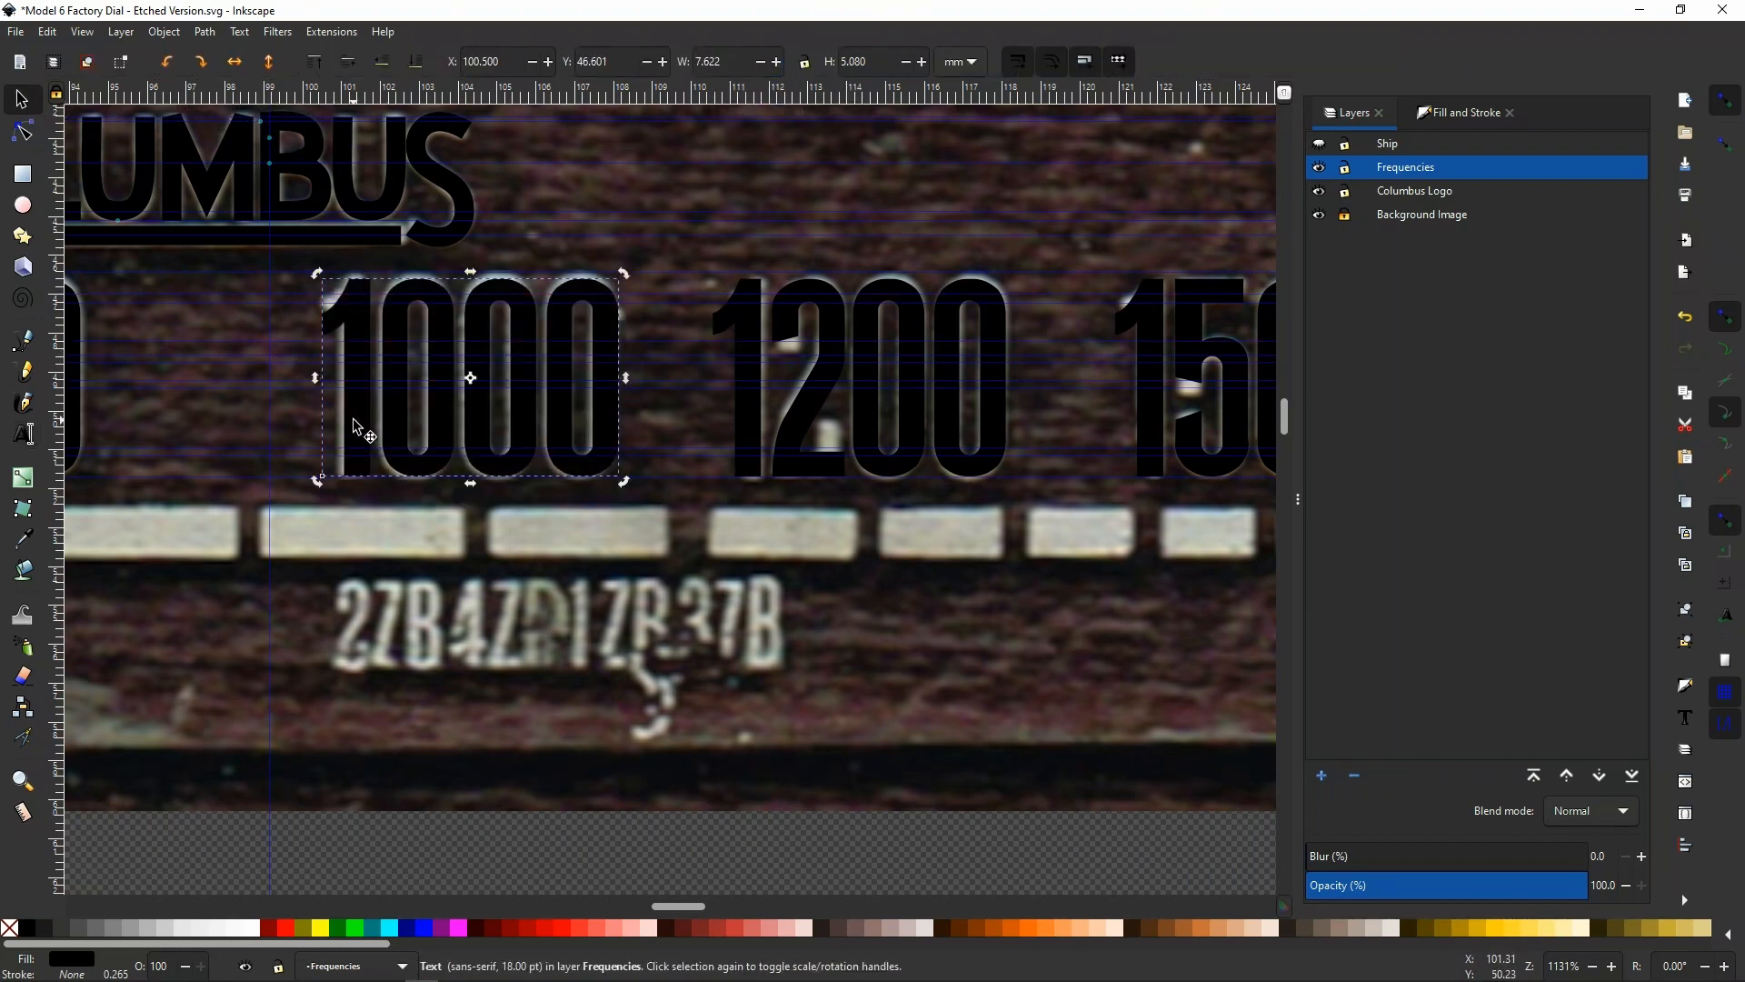
key(alt)
key(alt+Left)
key(alt+Left)
key(alt+Left)
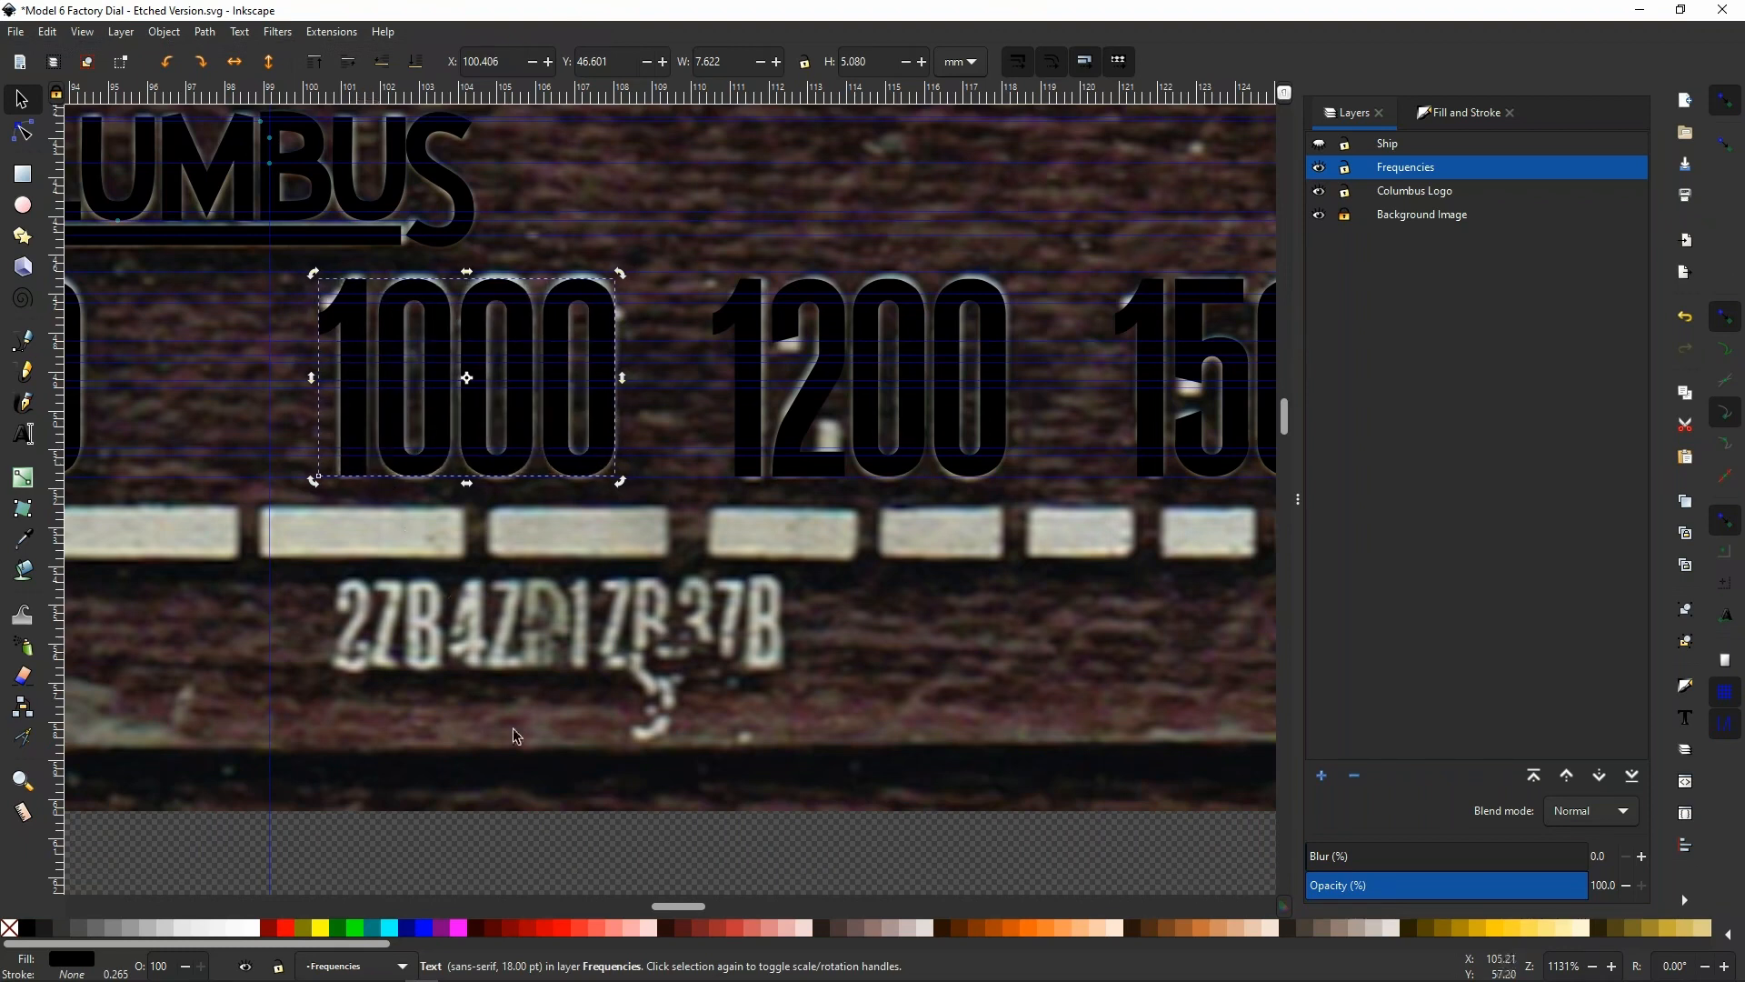
Toggle the Background Image layer's visibility to check the numerals, and examine the 600 text up close against the scan
mouse_move(657, 907)
mouse_down()
mouse_move(600, 909)
mouse_move(672, 935)
mouse_up()
scroll(1117, 583, down, 3)
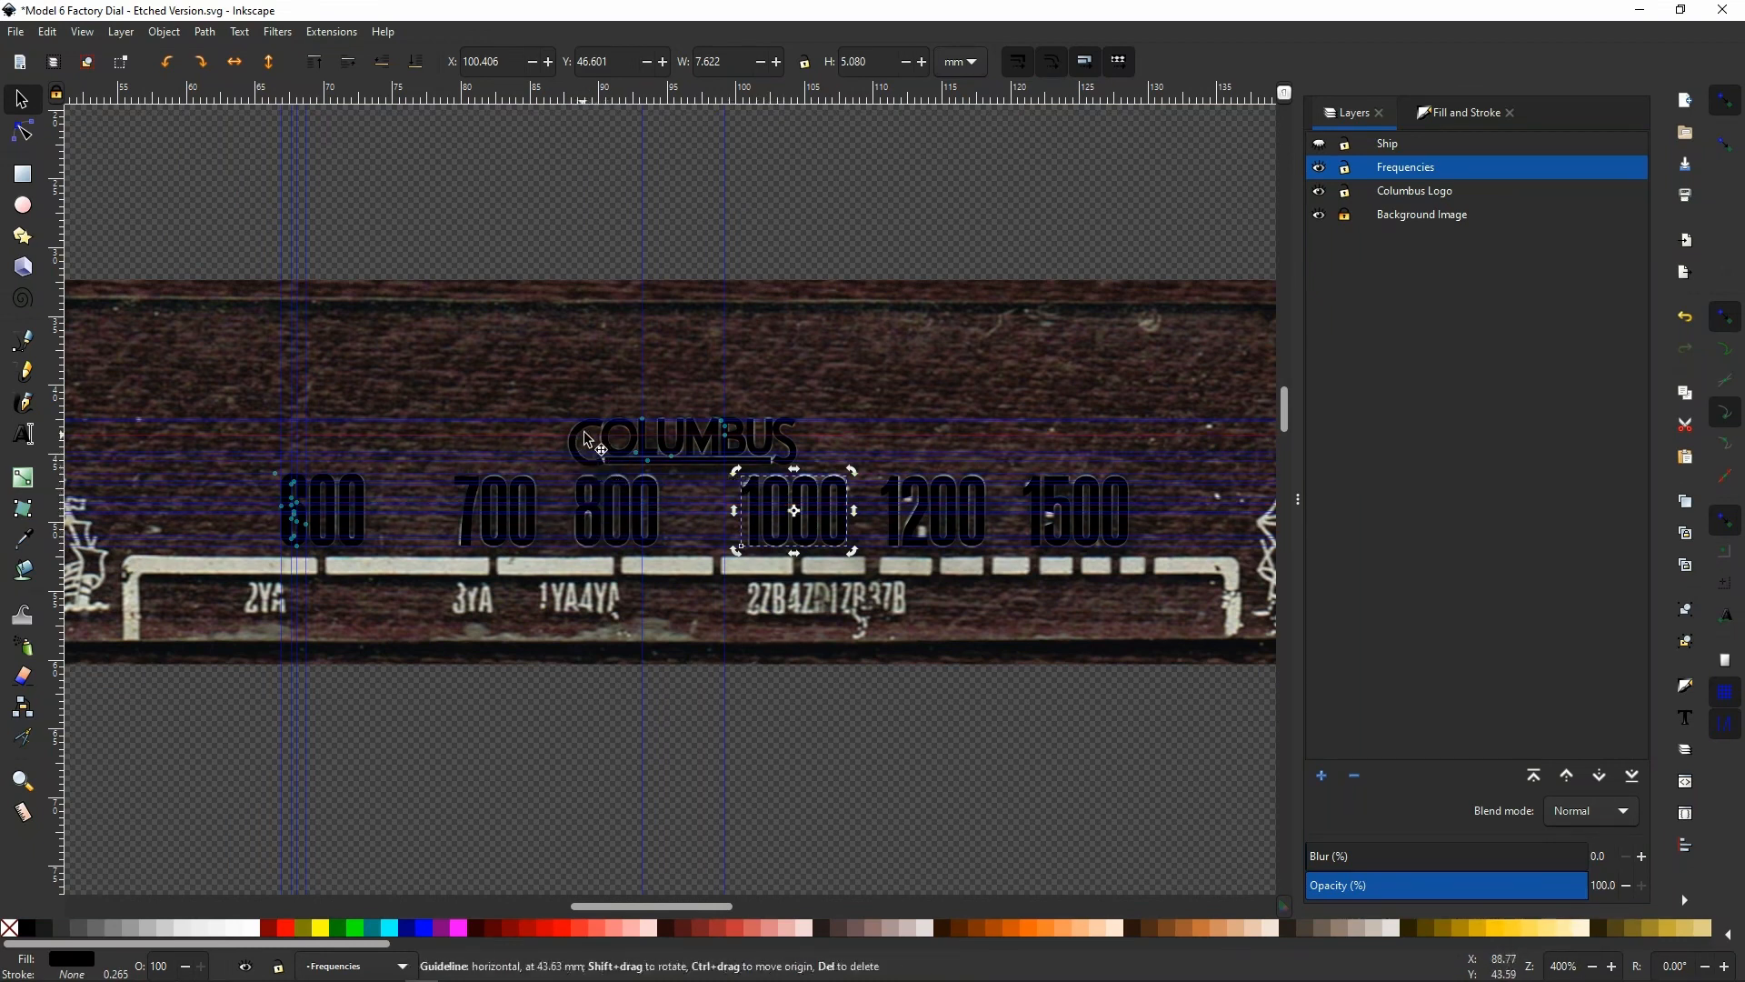
click(1319, 215)
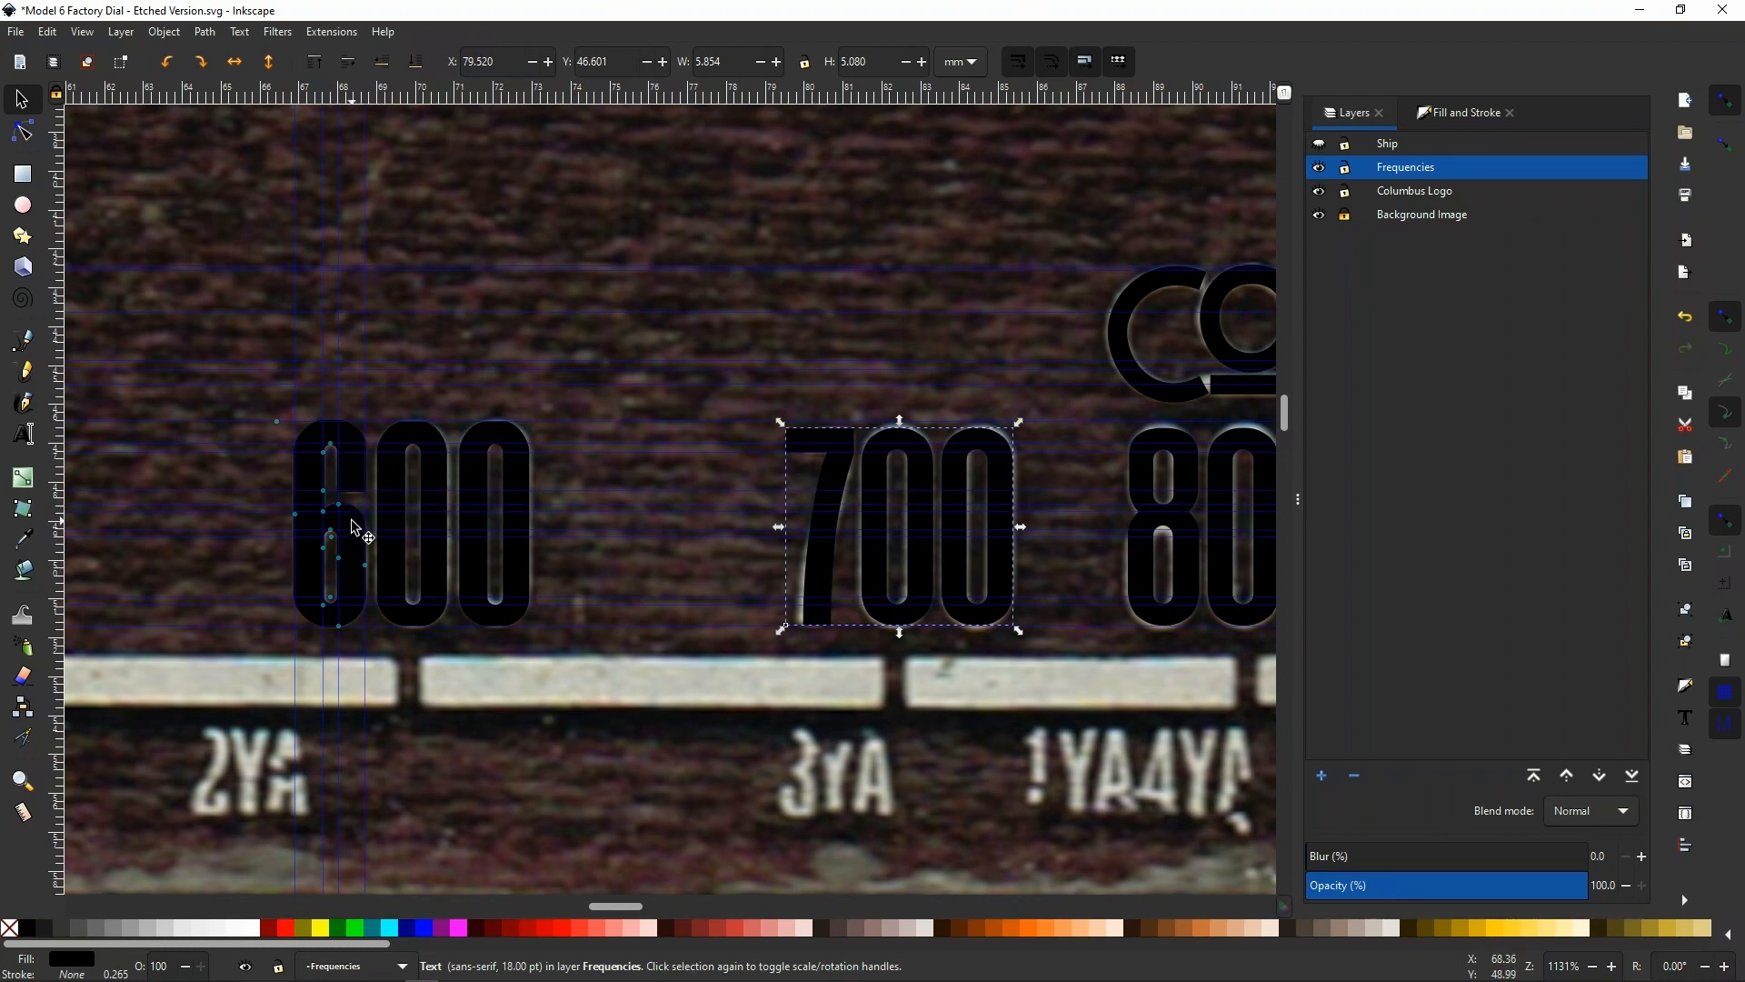
ctrl+scroll(264, 536, up, 2)
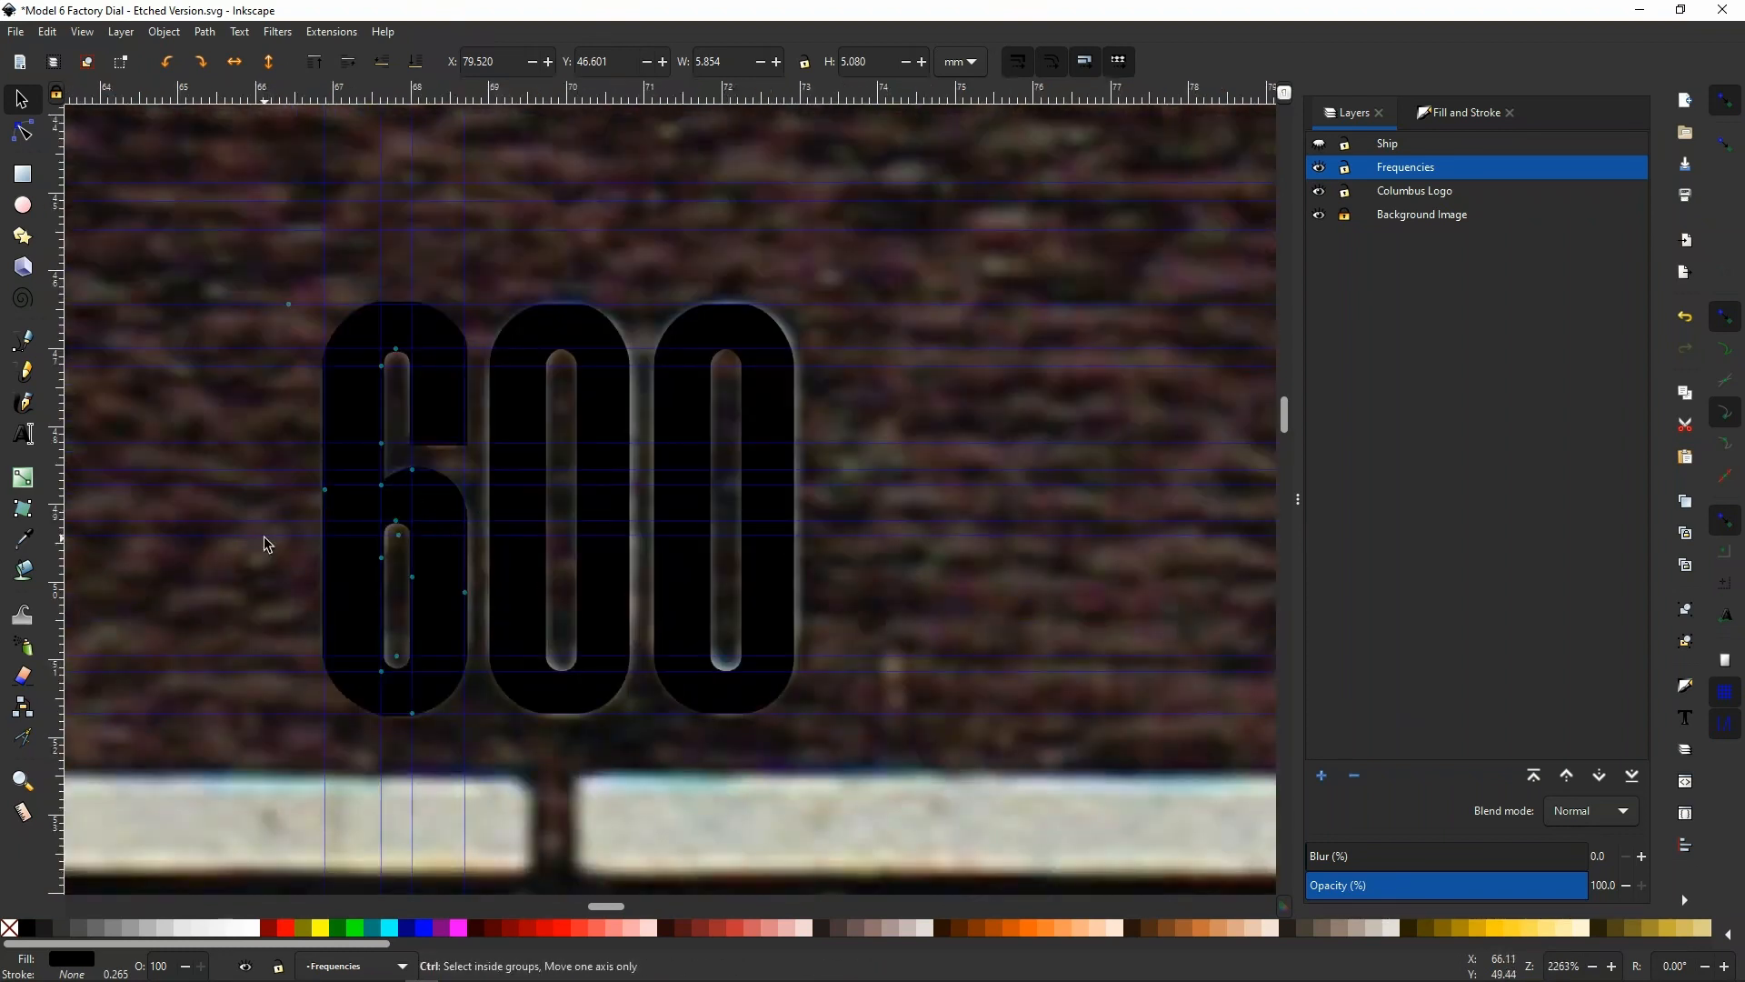